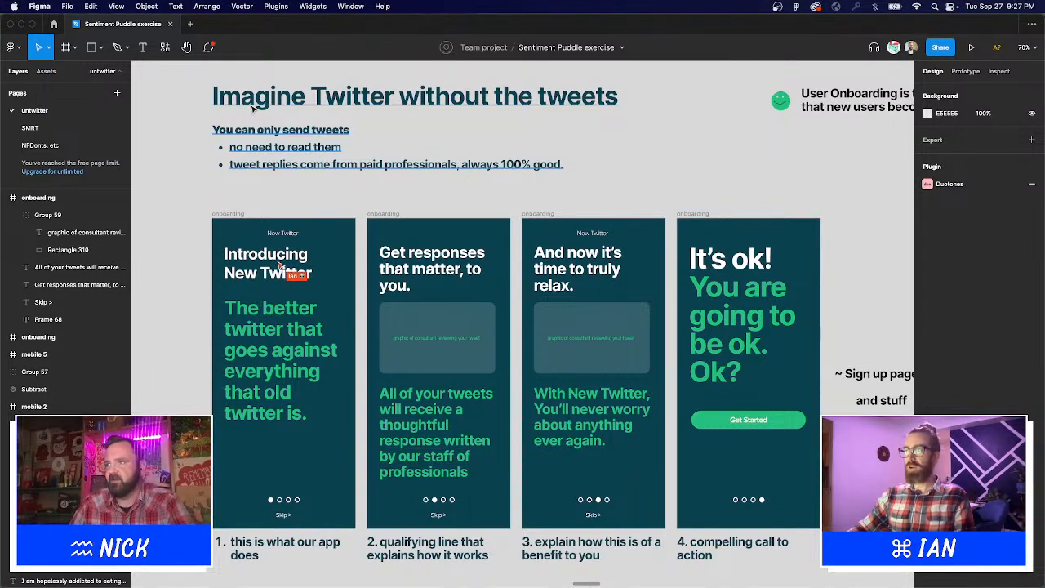
Nudge the 'Imagine Twitter without the tweets' title block slightly lower above the onboarding cards.
{"action": "left_click_drag", "start_coordinate": [251, 110], "coordinate": [251, 134]}
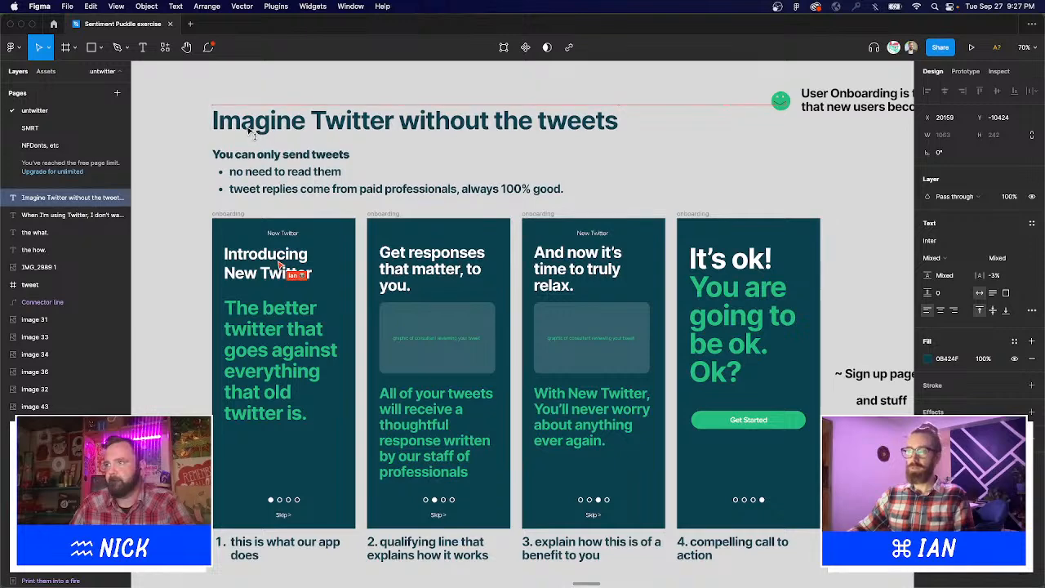
{"action": "scroll", "coordinate": [569, 181], "scroll_direction": "right", "scroll_amount": 2}
{"action": "scroll", "coordinate": [570, 181], "scroll_direction": "down", "scroll_amount": 1}
{"action": "scroll", "coordinate": [569, 182], "scroll_direction": "right", "scroll_amount": 1}
{"action": "scroll", "coordinate": [570, 182], "scroll_direction": "down", "scroll_amount": 1}
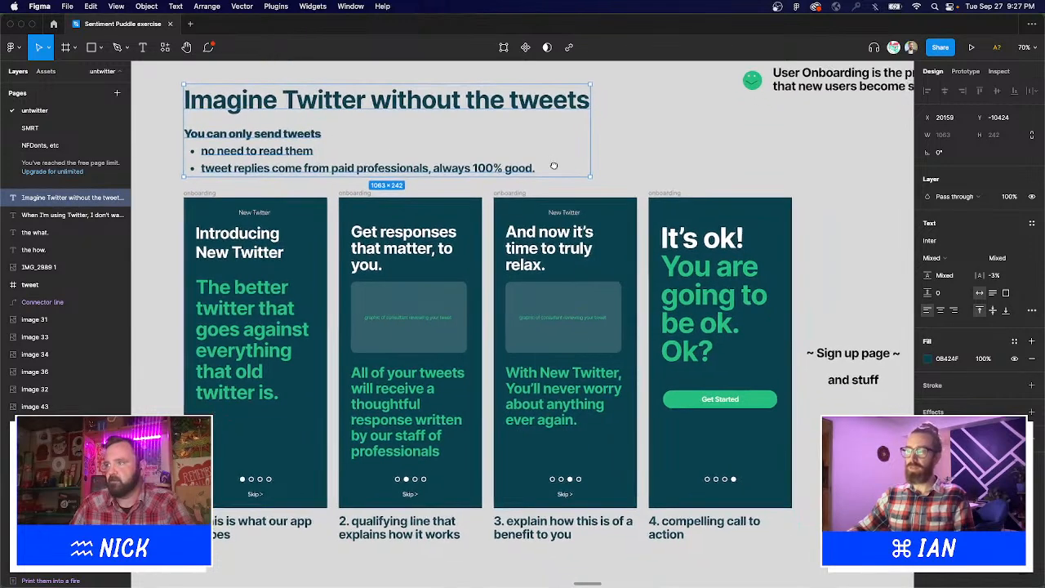
{"action": "left_click", "coordinate": [676, 163]}
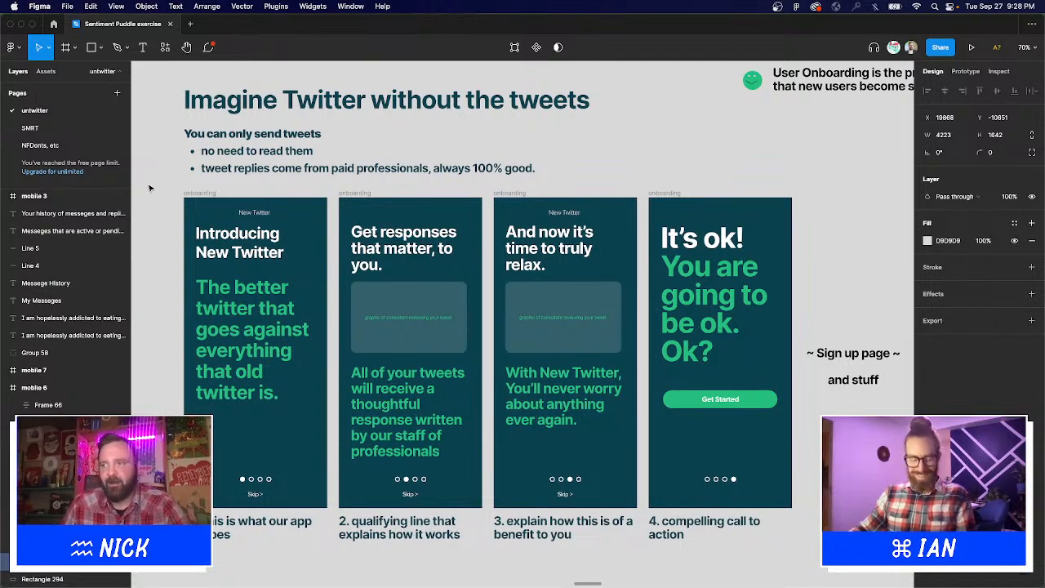
Pan the canvas right until the User Onboarding quote and the mobile 6 frame are visible.
{"action": "scroll", "coordinate": [150, 194], "scroll_direction": "up", "scroll_amount": 1}
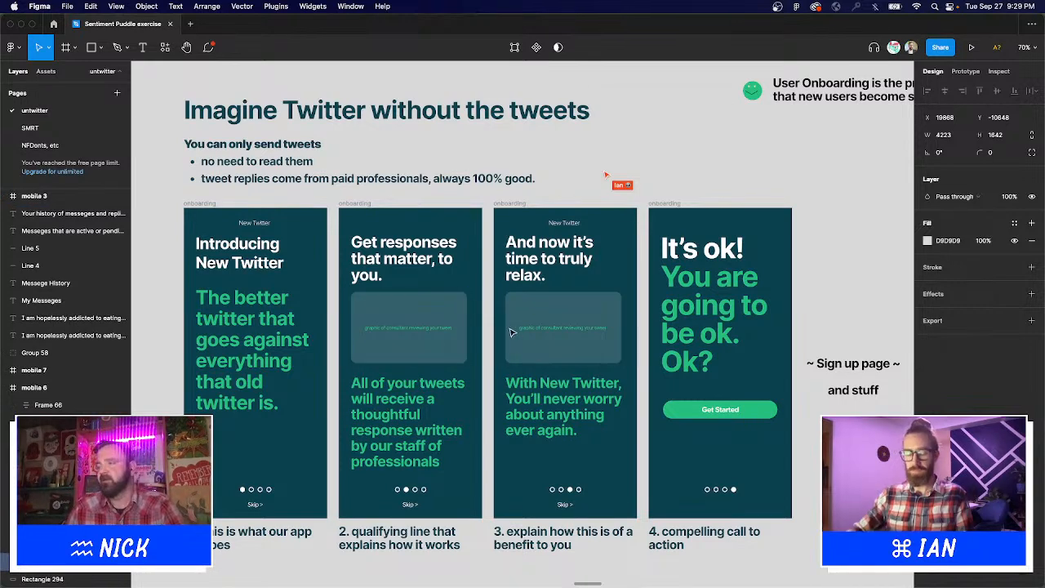
{"action": "scroll", "coordinate": [527, 337], "scroll_direction": "down", "scroll_amount": 1}
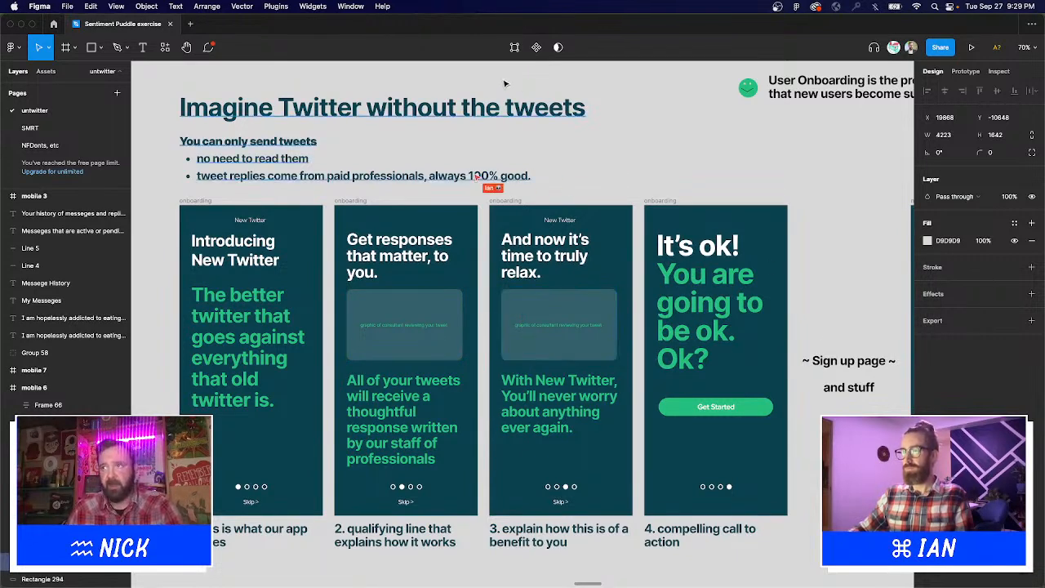
{"action": "scroll", "coordinate": [522, 327], "scroll_direction": "down", "scroll_amount": 2}
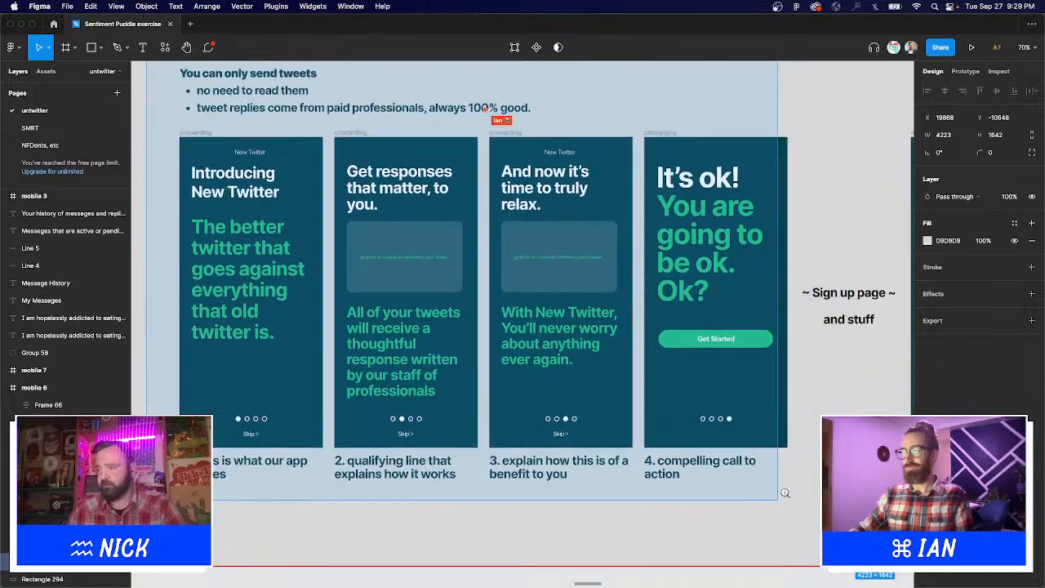
{"action": "scroll", "coordinate": [796, 323], "scroll_direction": "up", "scroll_amount": 2}
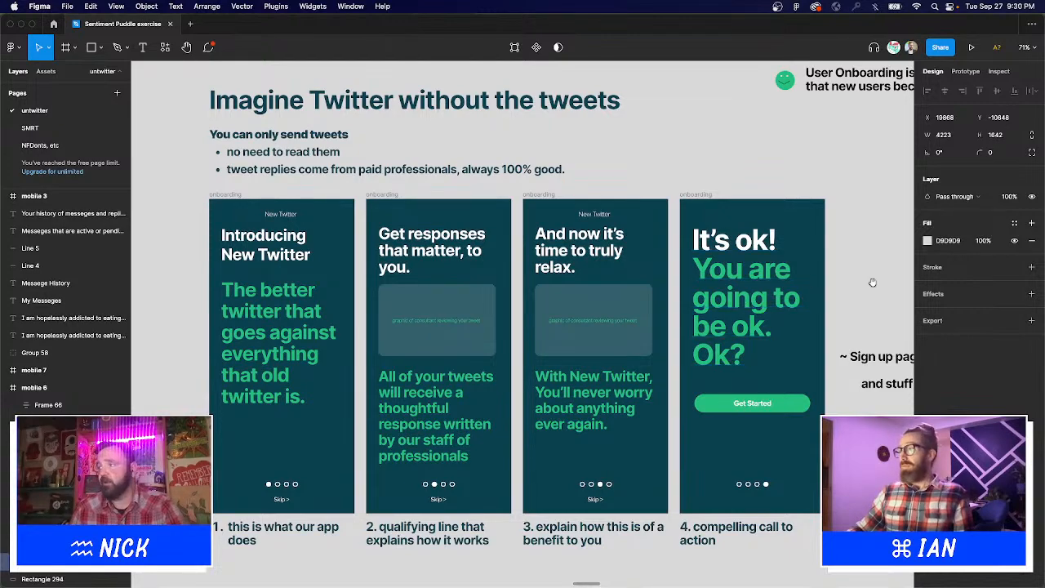
{"action": "left_click_drag", "start_coordinate": [871, 285], "coordinate": [417, 406]}
Narrow the User Onboarding quote's text box so it wraps onto four lines.
{"action": "left_click_drag", "start_coordinate": [266, 157], "coordinate": [774, 297]}
{"action": "key", "text": "shift+2"}
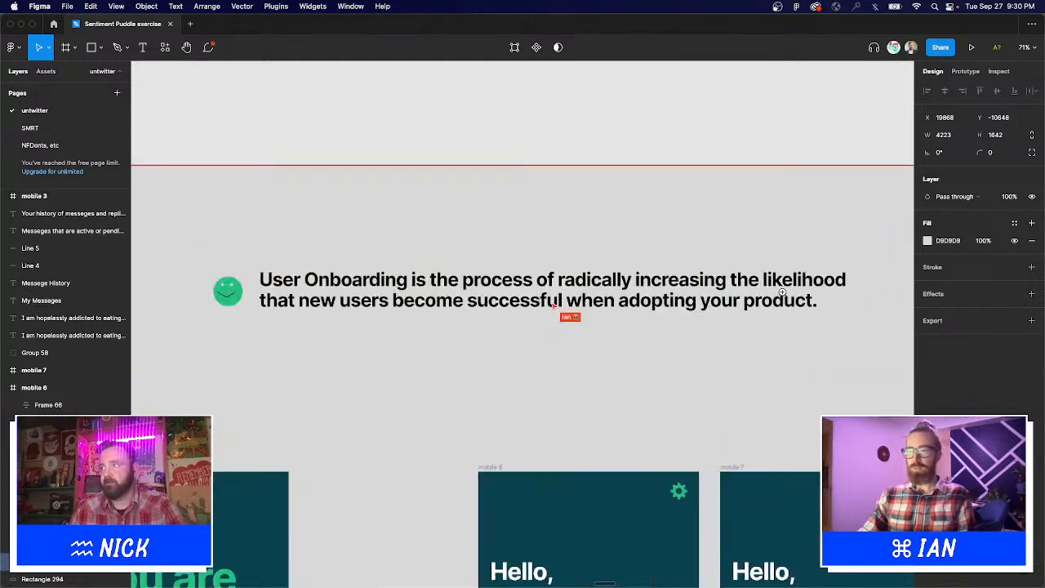
{"action": "left_click", "coordinate": [846, 309]}
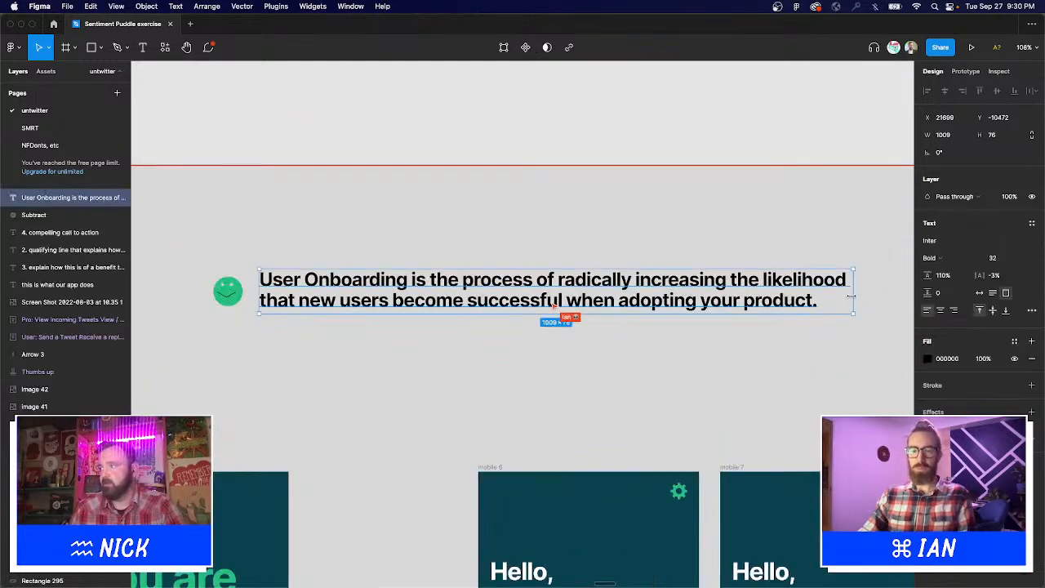
{"action": "left_click_drag", "start_coordinate": [851, 297], "coordinate": [597, 345]}
{"action": "left_click", "coordinate": [643, 302]}
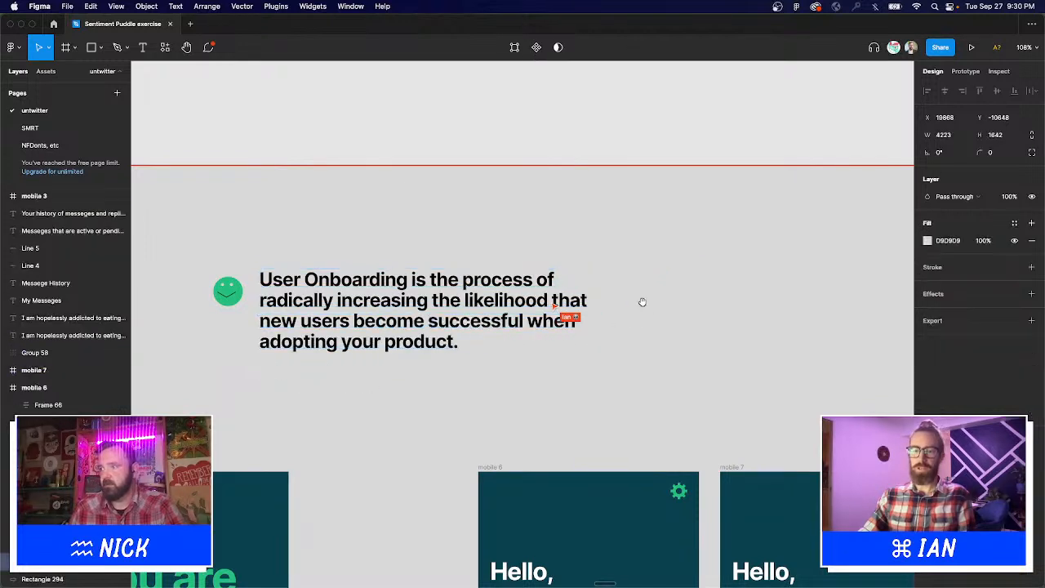
Move the green smiley icon above the quote.
{"action": "scroll", "coordinate": [643, 302], "scroll_direction": "left", "scroll_amount": 3}
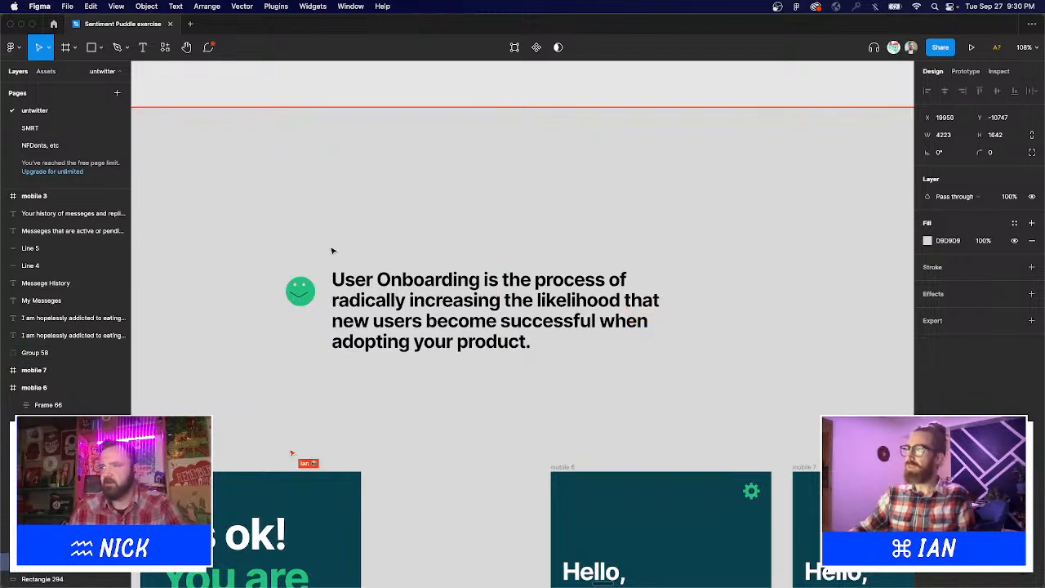
{"action": "left_click_drag", "start_coordinate": [307, 292], "coordinate": [413, 185]}
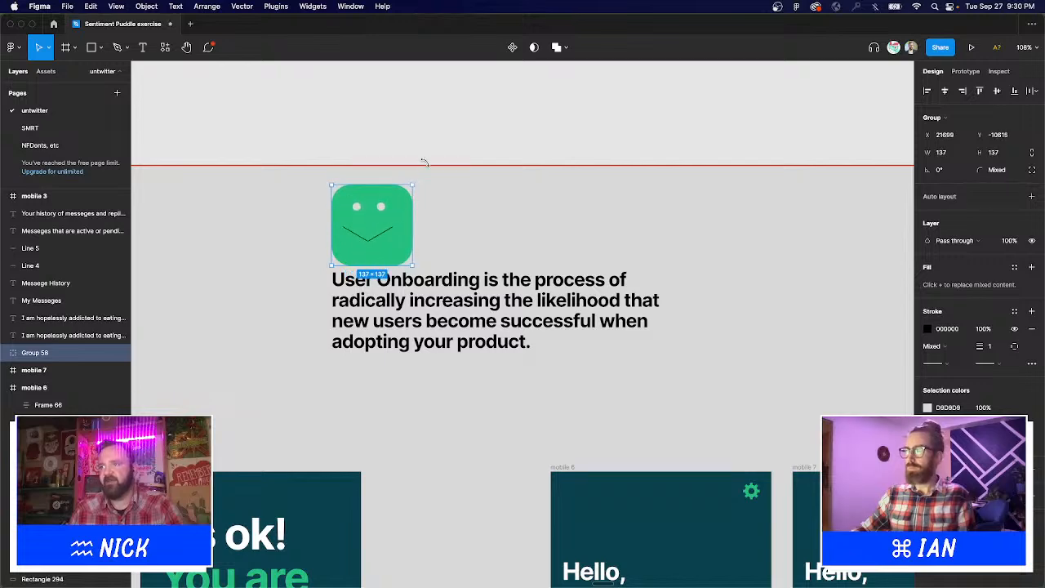
{"action": "left_click", "coordinate": [418, 144]}
{"action": "scroll", "coordinate": [462, 383], "scroll_direction": "down", "scroll_amount": 5}
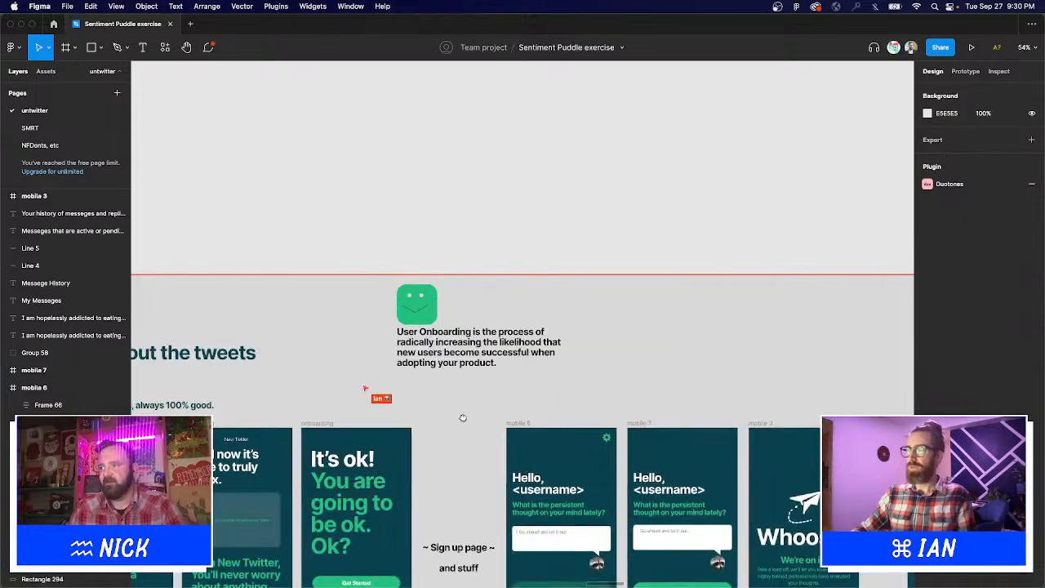
{"action": "left_click_drag", "start_coordinate": [462, 414], "coordinate": [705, 241]}
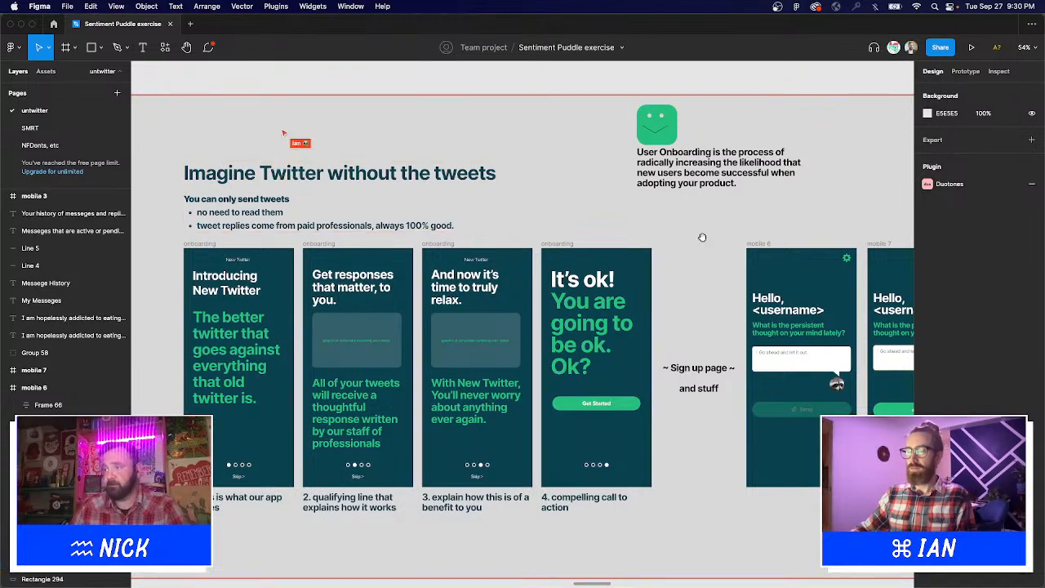
{"action": "left_click_drag", "start_coordinate": [702, 237], "coordinate": [338, 169]}
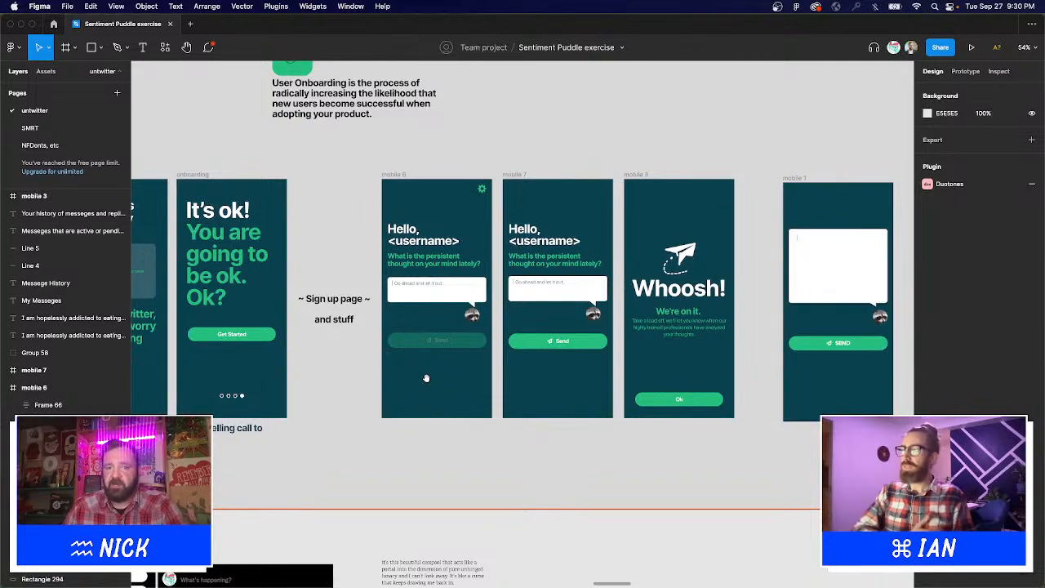
{"action": "left_click_drag", "start_coordinate": [370, 161], "coordinate": [765, 455]}
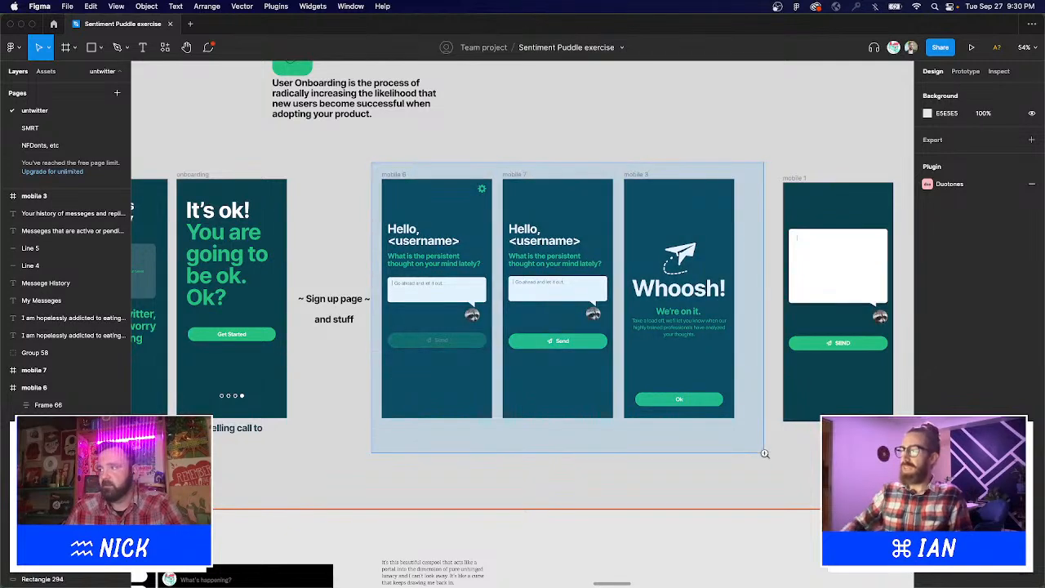
{"action": "left_click", "coordinate": [617, 375], "text": "alt"}
{"action": "left_click", "coordinate": [617, 375], "text": "alt"}
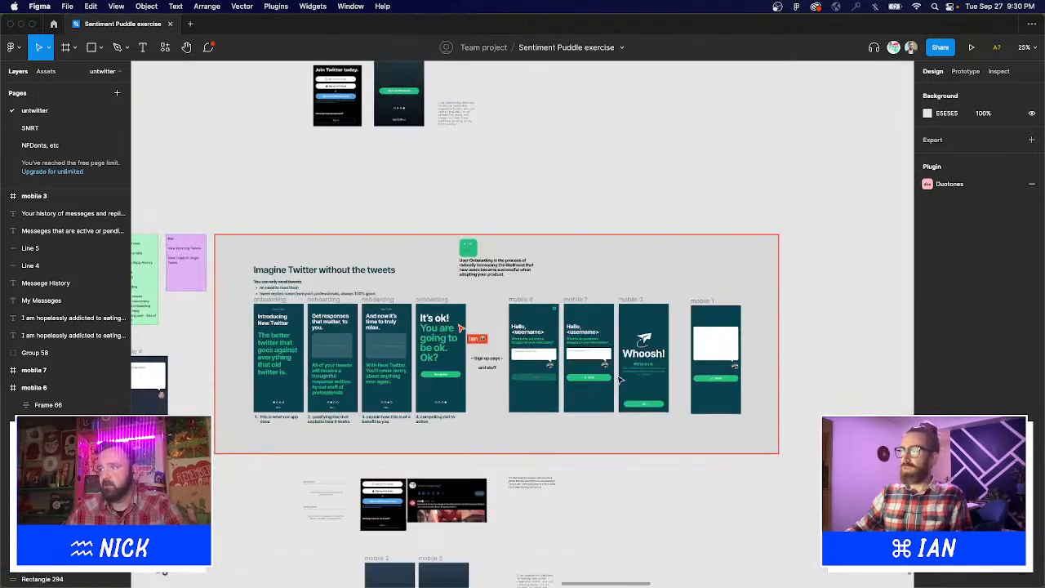
{"action": "scroll", "coordinate": [515, 438], "scroll_direction": "down", "scroll_amount": 1}
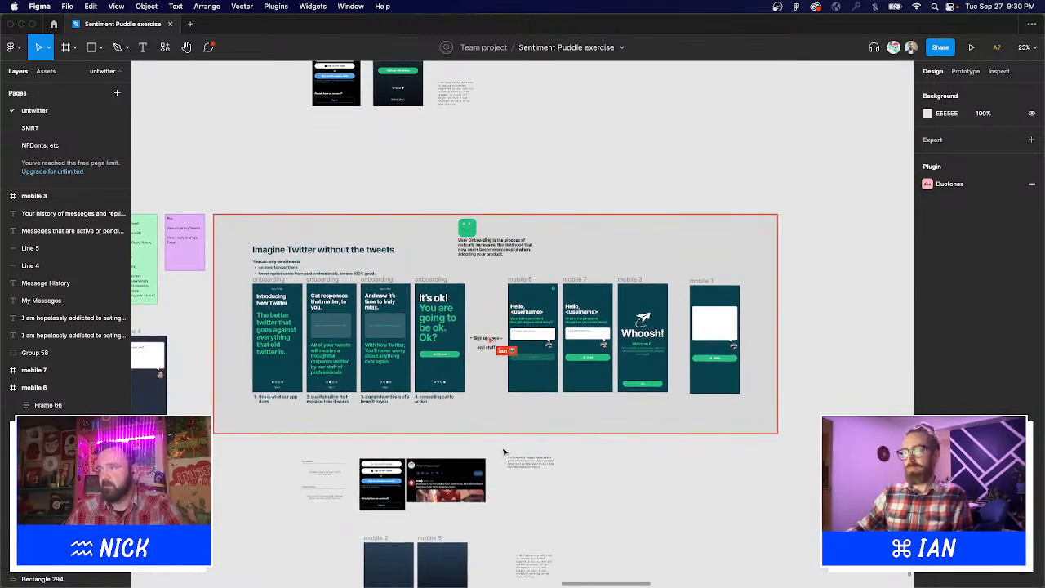
{"action": "left_click_drag", "start_coordinate": [502, 446], "coordinate": [774, 253]}
{"action": "left_click", "coordinate": [837, 353]}
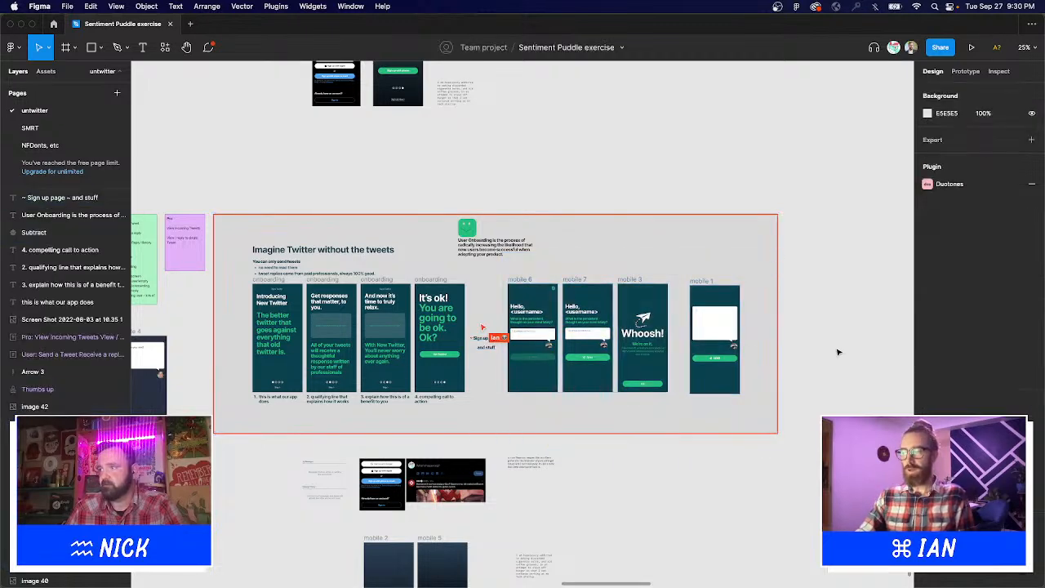
{"action": "left_click_drag", "start_coordinate": [234, 232], "coordinate": [617, 414]}
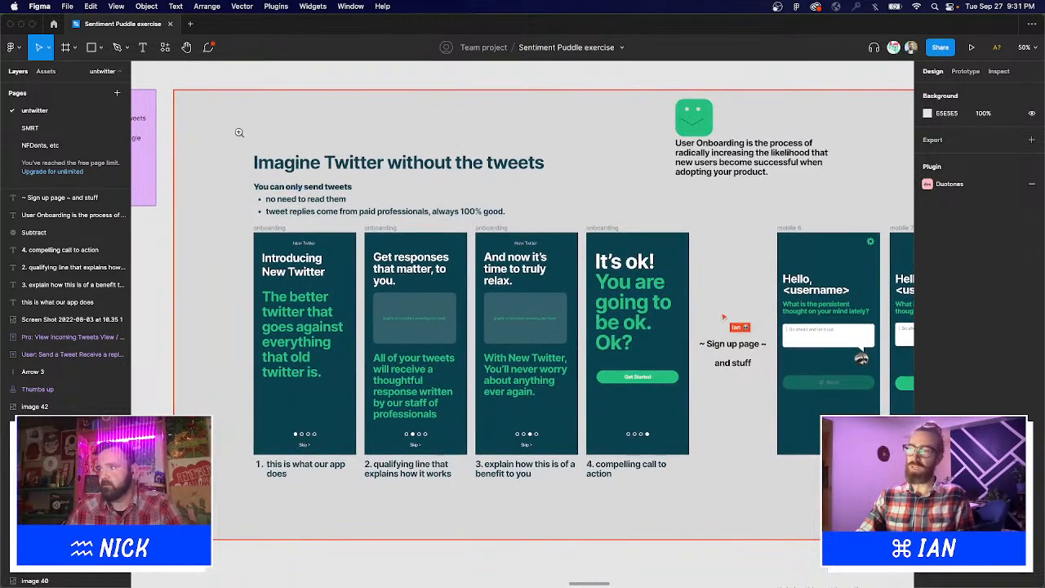
{"action": "left_click_drag", "start_coordinate": [238, 131], "coordinate": [817, 564]}
{"action": "scroll", "coordinate": [816, 527], "scroll_direction": "left", "scroll_amount": 1}
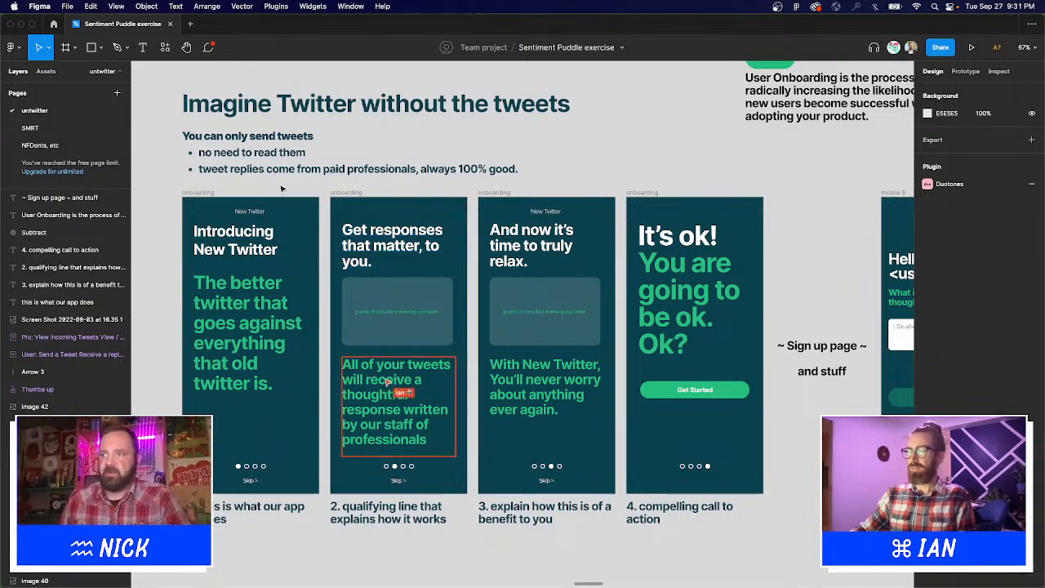
{"action": "scroll", "coordinate": [324, 327], "scroll_direction": "down", "scroll_amount": 2}
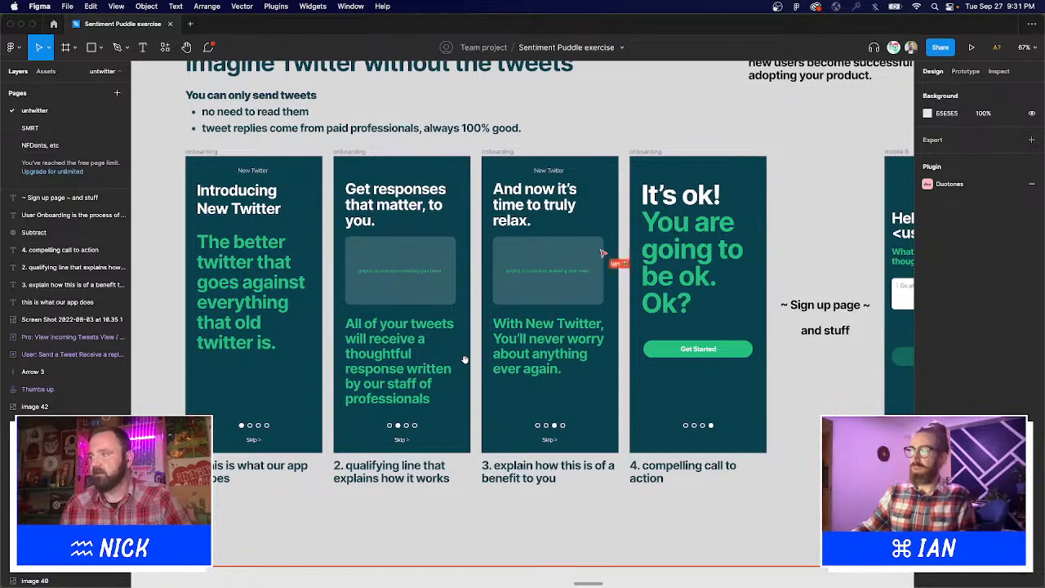
{"action": "left_click_drag", "start_coordinate": [464, 360], "coordinate": [492, 345]}
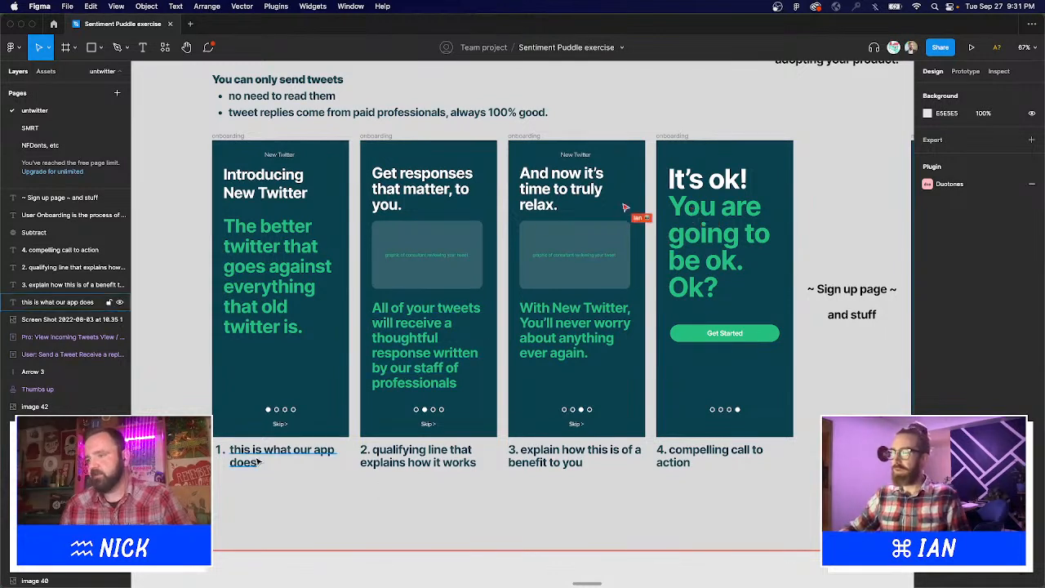
{"action": "scroll", "coordinate": [417, 465], "scroll_direction": "right", "scroll_amount": 3}
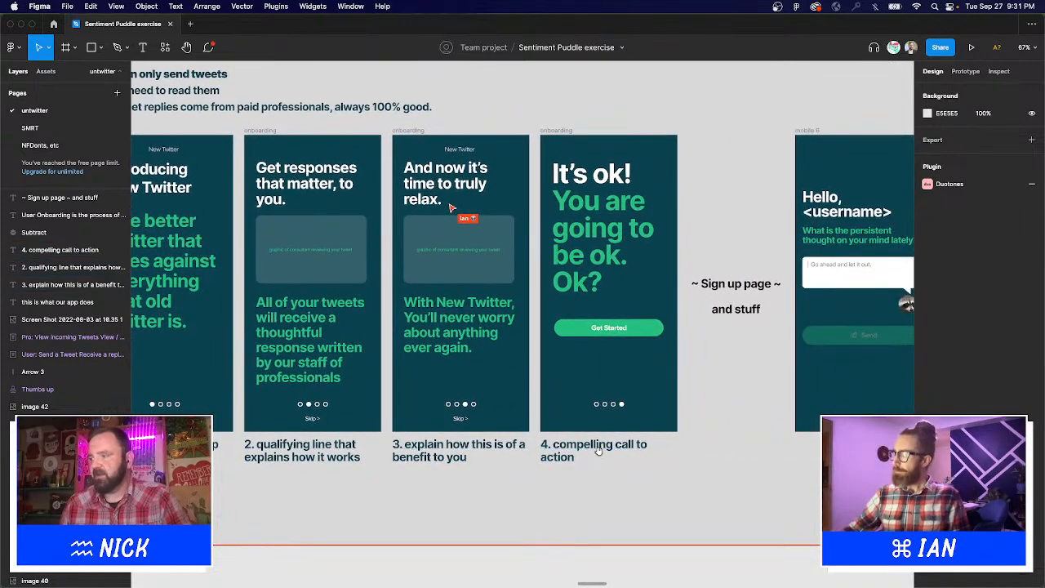
{"action": "scroll", "coordinate": [596, 449], "scroll_direction": "right", "scroll_amount": 4}
{"action": "scroll", "coordinate": [544, 392], "scroll_direction": "left", "scroll_amount": 5}
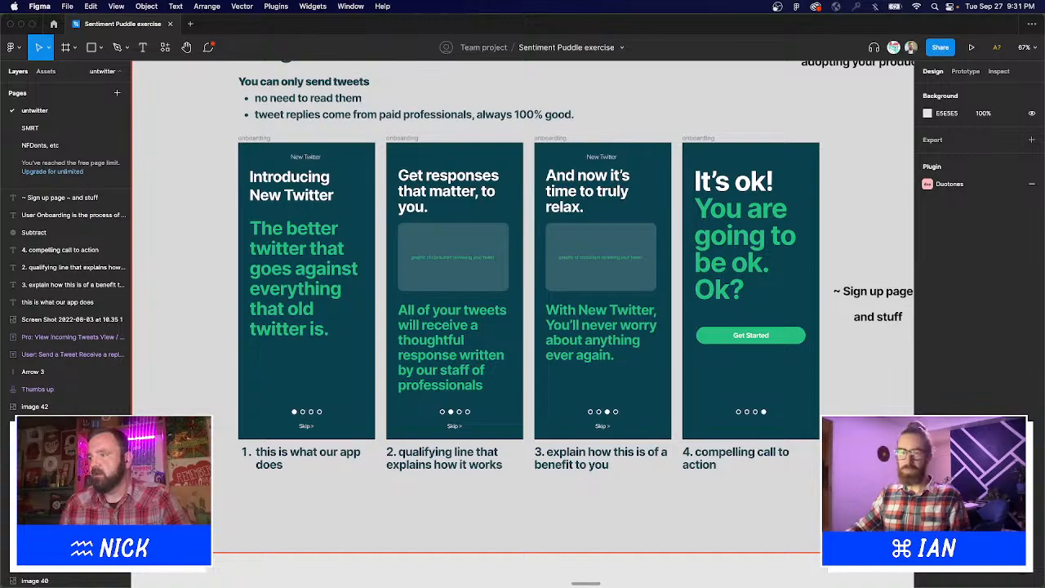
{"action": "scroll", "coordinate": [523, 311], "scroll_direction": "up", "scroll_amount": 3}
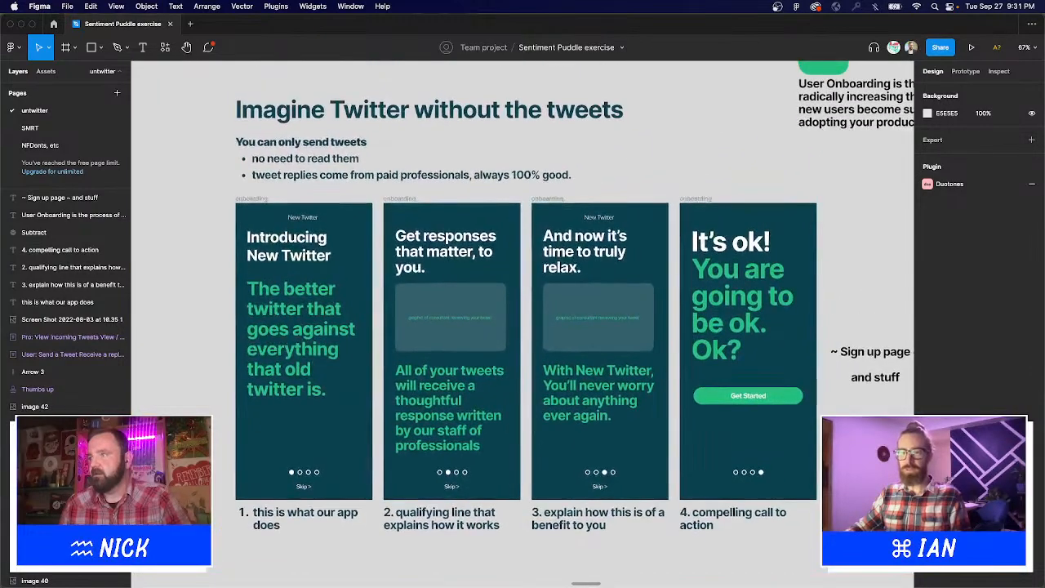
{"action": "scroll", "coordinate": [805, 485], "scroll_direction": "right", "scroll_amount": 2}
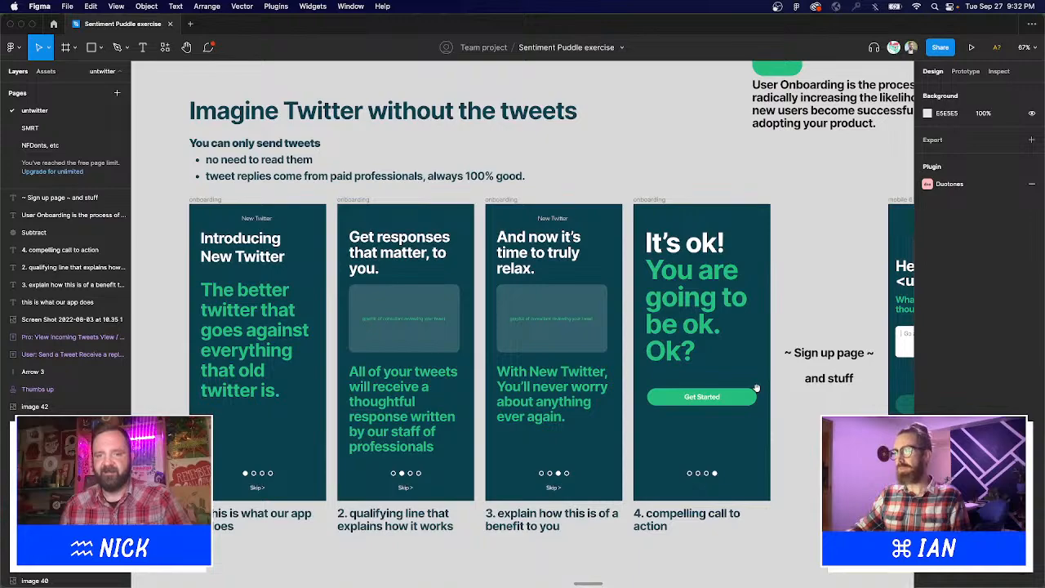
{"action": "left_click_drag", "start_coordinate": [758, 388], "coordinate": [325, 386]}
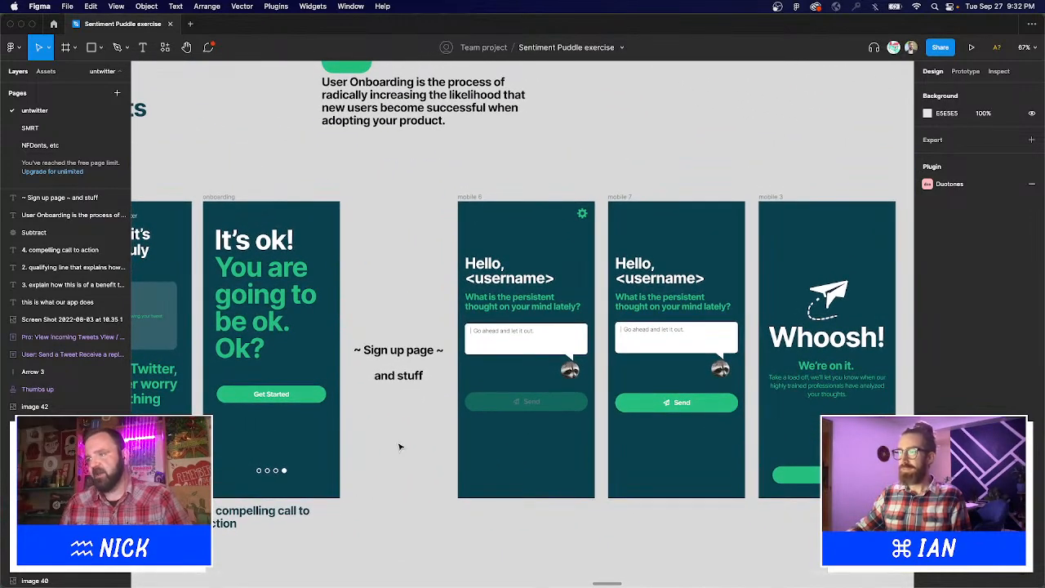
{"action": "left_click_drag", "start_coordinate": [421, 484], "coordinate": [444, 427]}
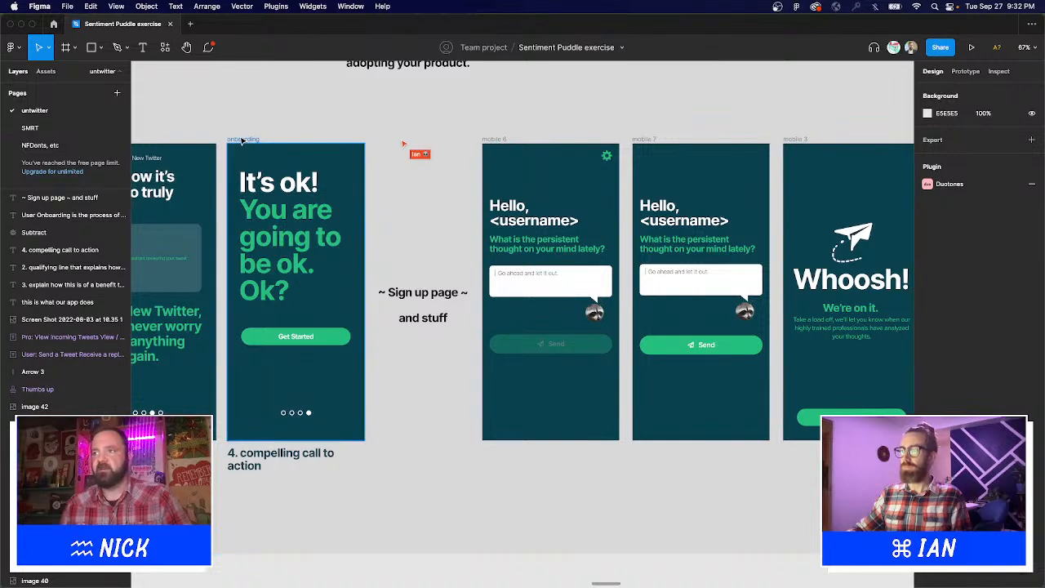
{"action": "left_click", "coordinate": [242, 141]}
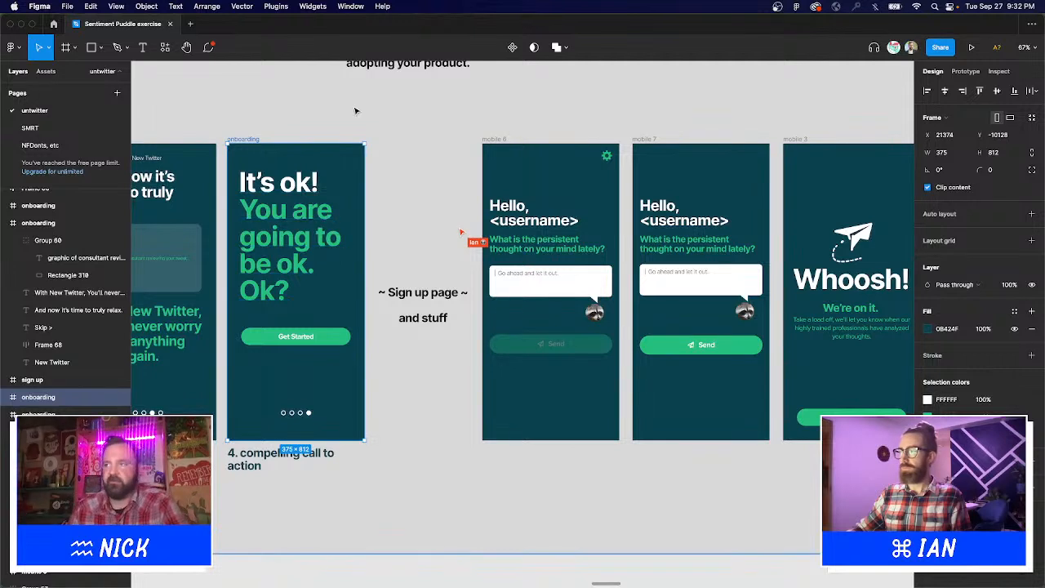
{"action": "left_click", "coordinate": [315, 309]}
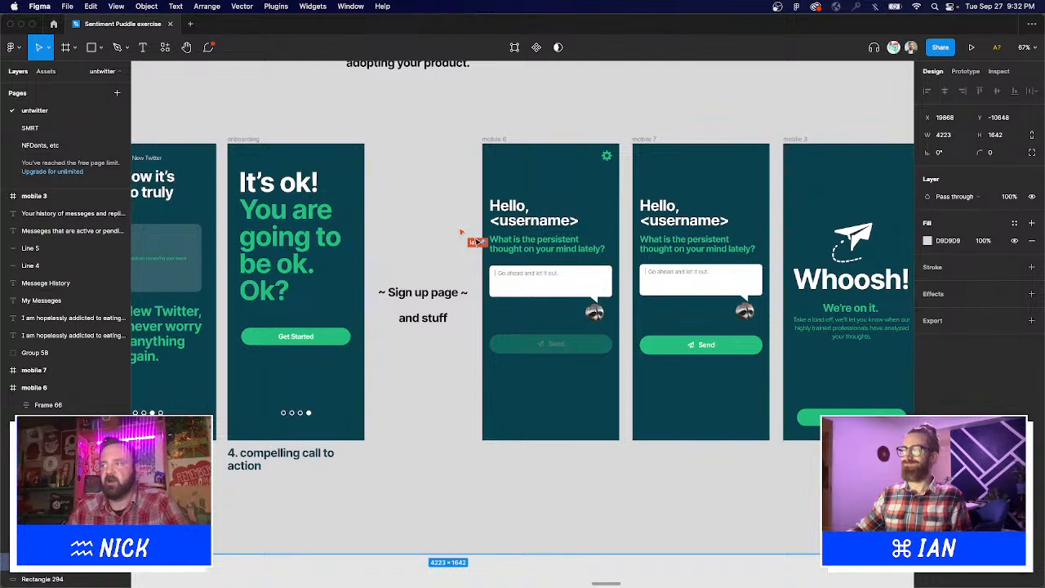
{"action": "scroll", "coordinate": [441, 279], "scroll_direction": "right", "scroll_amount": 3}
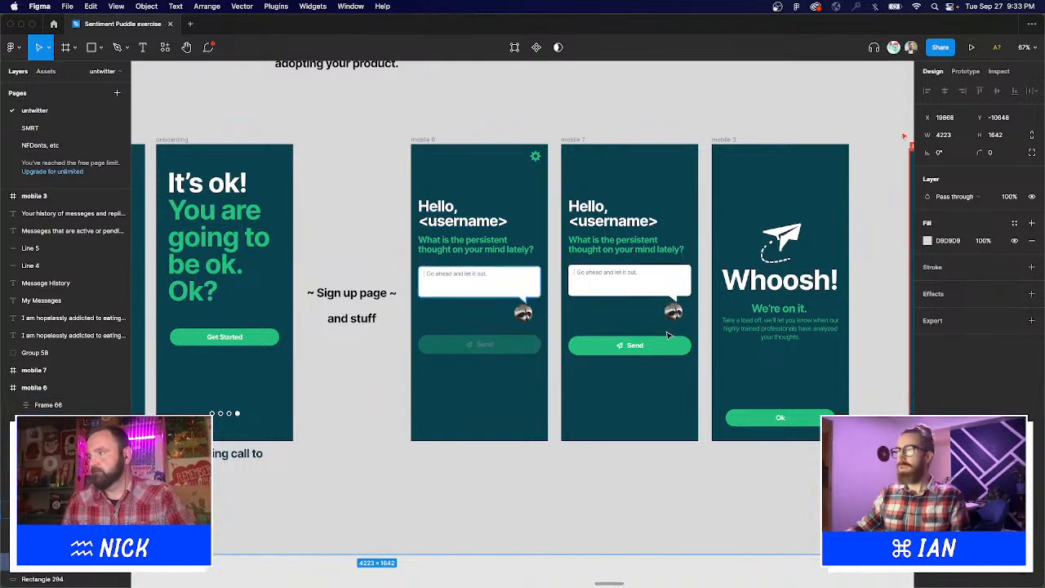
{"action": "key", "text": "c"}
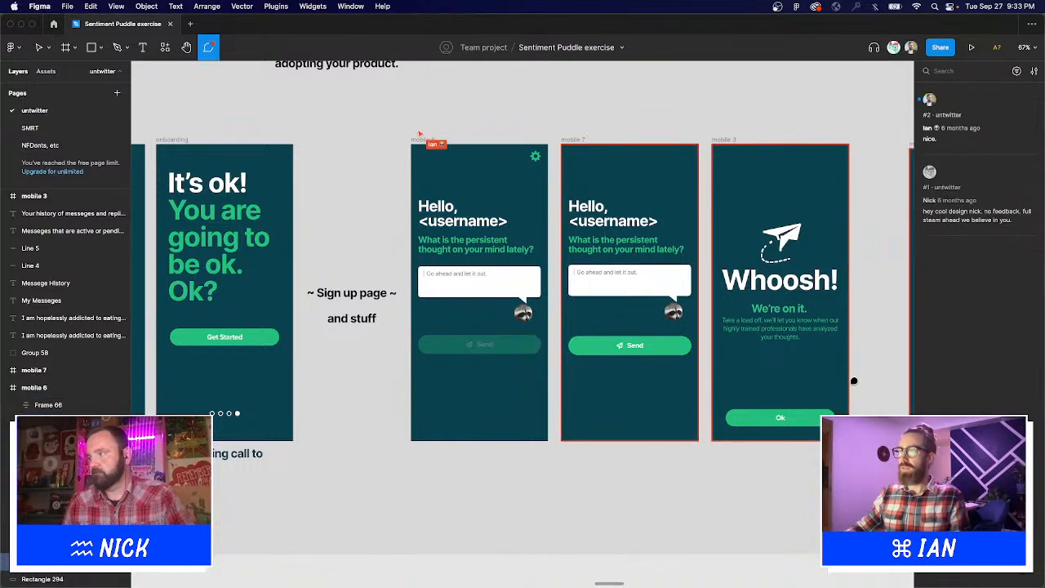
{"action": "key", "text": "Escape"}
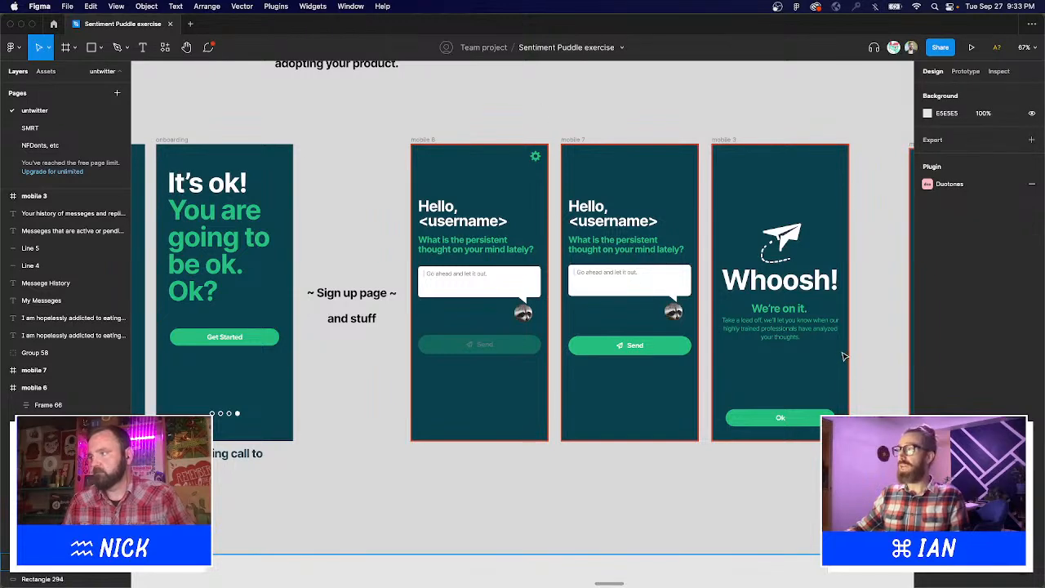
{"action": "left_click_drag", "start_coordinate": [845, 356], "coordinate": [709, 365]}
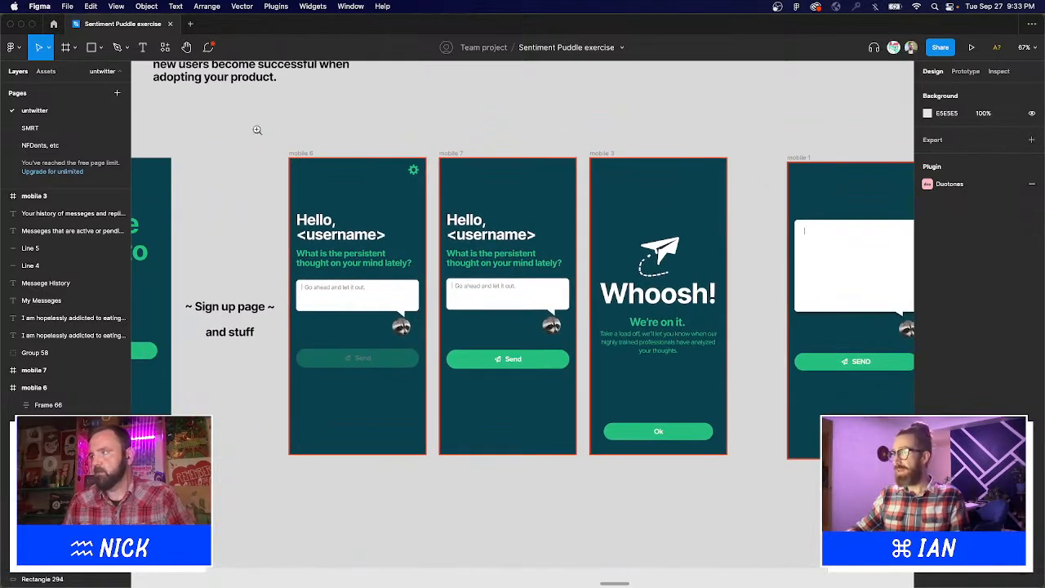
{"action": "left_click_drag", "start_coordinate": [258, 129], "coordinate": [799, 511]}
{"action": "key", "text": "shift+2"}
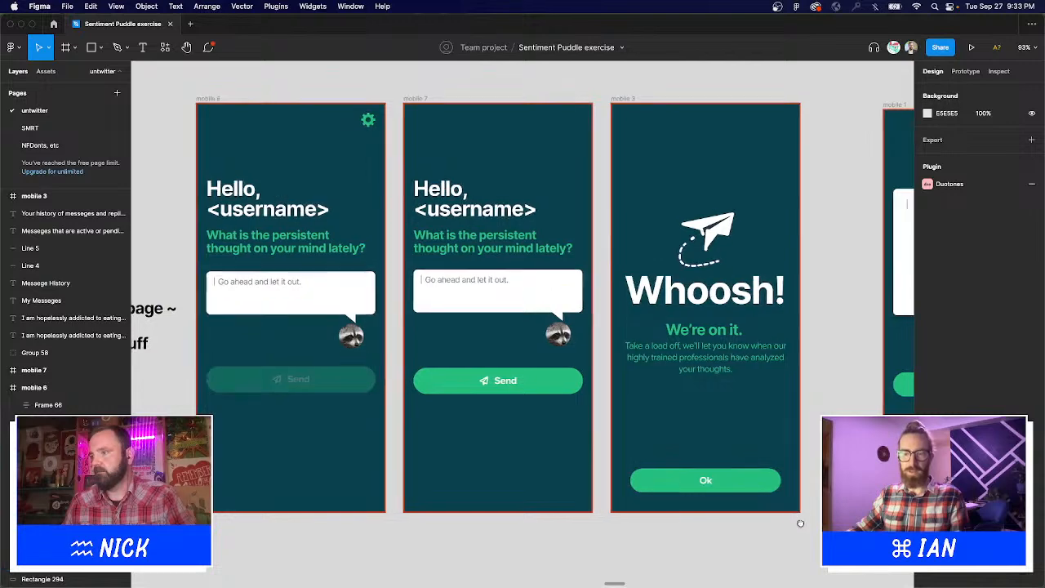
{"action": "scroll", "coordinate": [747, 485], "scroll_direction": "down", "scroll_amount": 5}
{"action": "left_click_drag", "start_coordinate": [715, 417], "coordinate": [584, 360]}
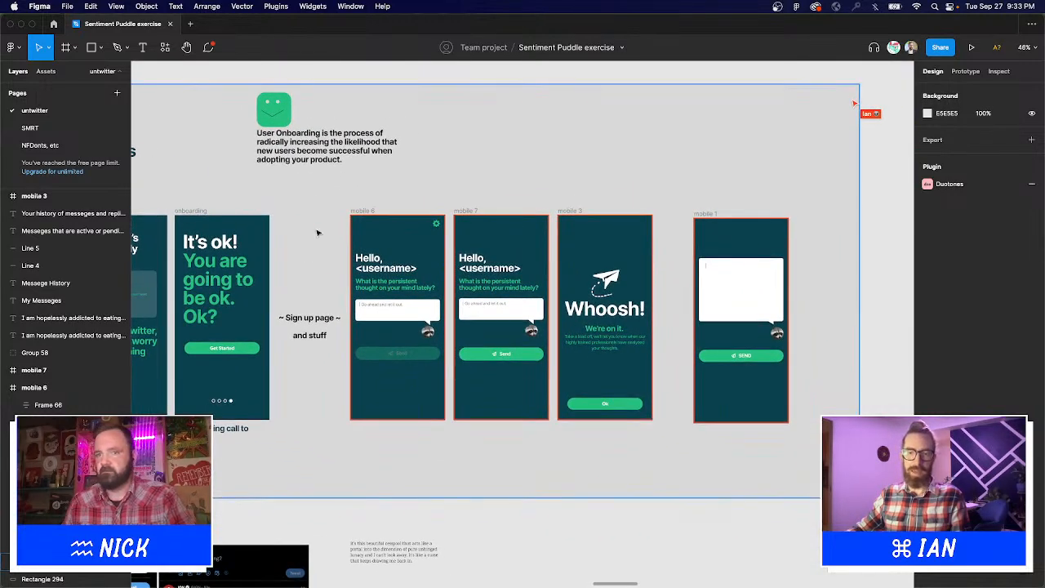
{"action": "left_click_drag", "start_coordinate": [388, 173], "coordinate": [638, 420]}
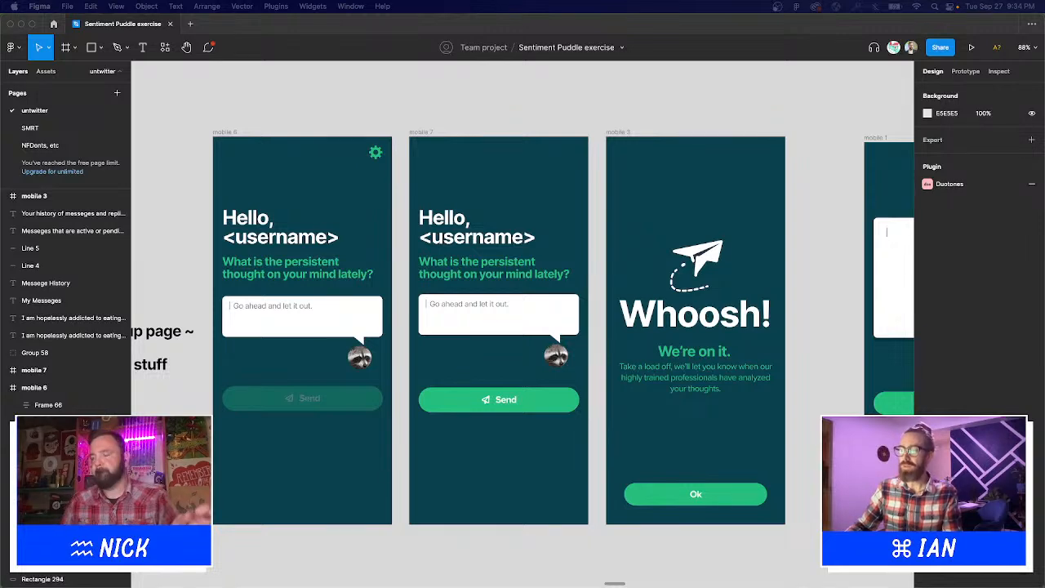
{"action": "scroll", "coordinate": [475, 113], "scroll_direction": "down", "scroll_amount": 10}
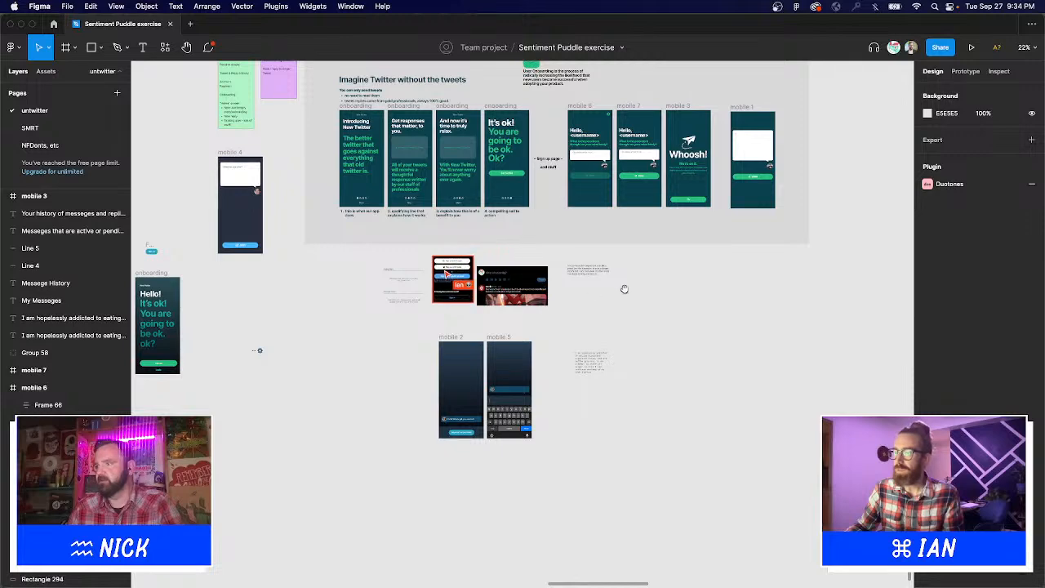
{"action": "scroll", "coordinate": [553, 297], "scroll_direction": "right", "scroll_amount": 5}
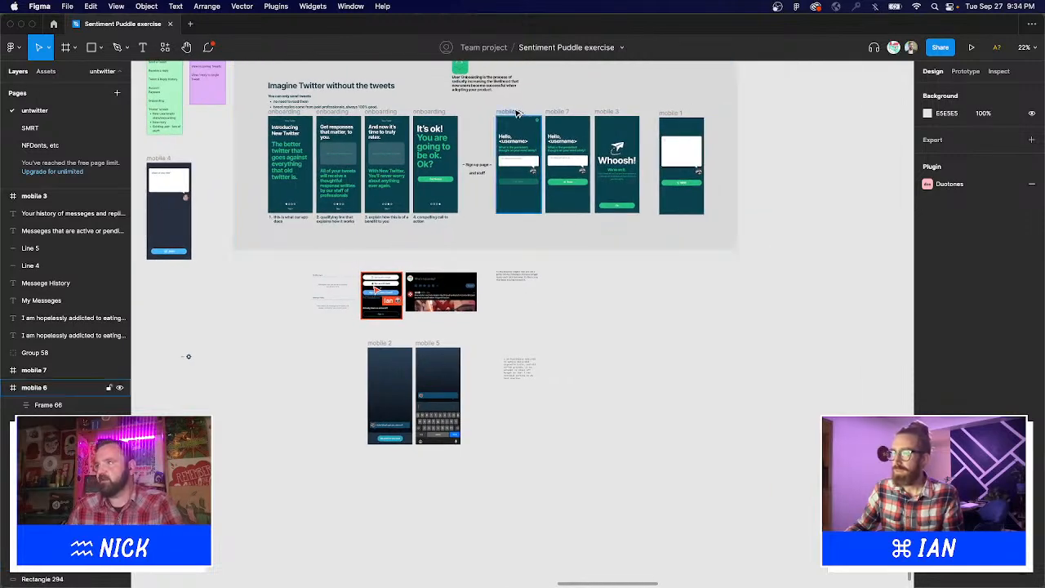
Duplicate mobile 6 below the board as a new mobile 8 screen.
{"action": "left_click_drag", "start_coordinate": [523, 114], "coordinate": [607, 269]}
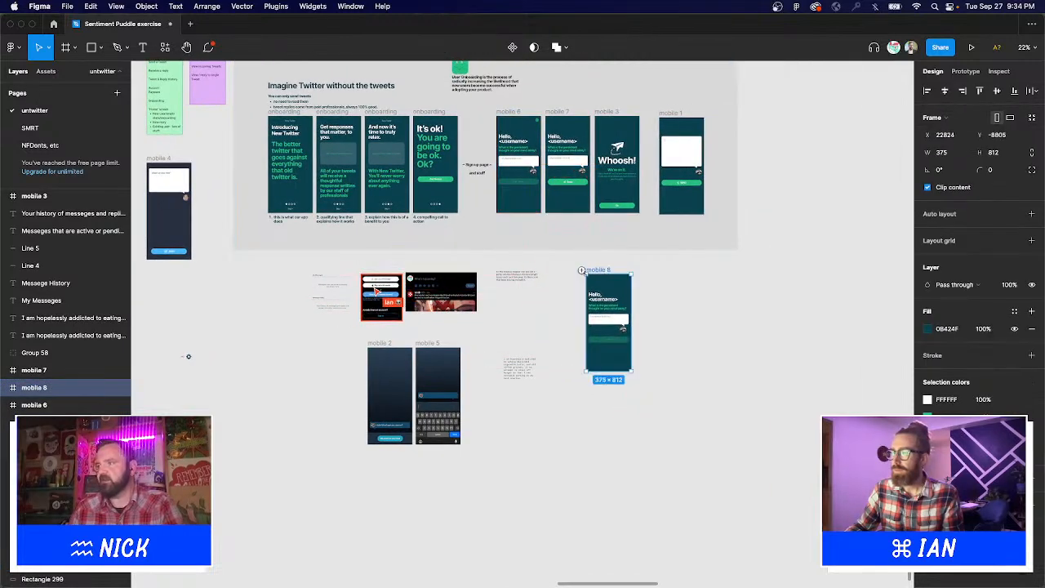
{"action": "key", "text": "z"}
{"action": "left_click_drag", "start_coordinate": [540, 249], "coordinate": [712, 405]}
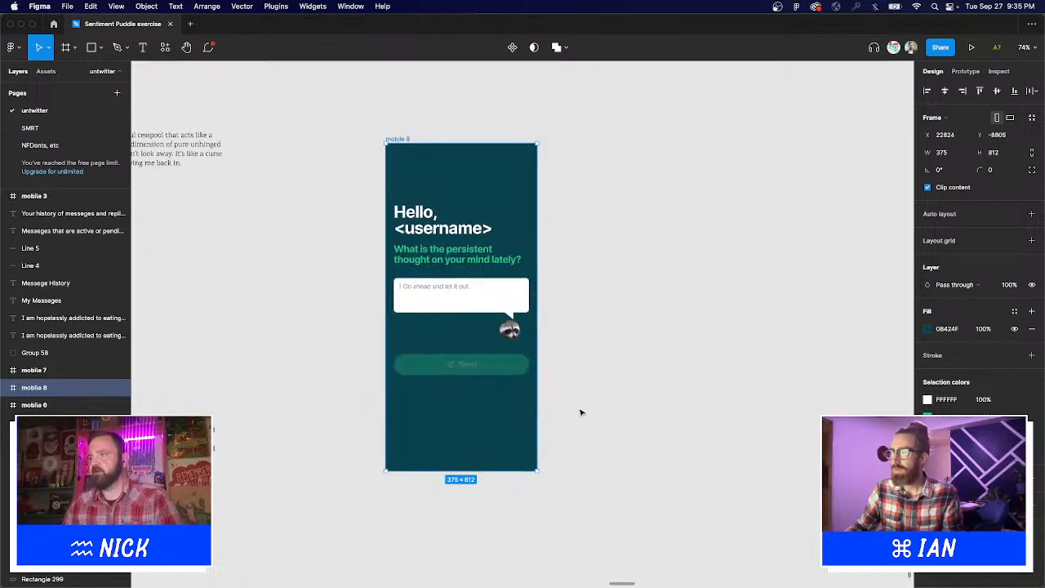
Delete all copied contents so mobile 8 is an empty frame beside the sign-up reference.
{"action": "left_click_drag", "start_coordinate": [579, 407], "coordinate": [451, 211]}
{"action": "key", "text": "Delete"}
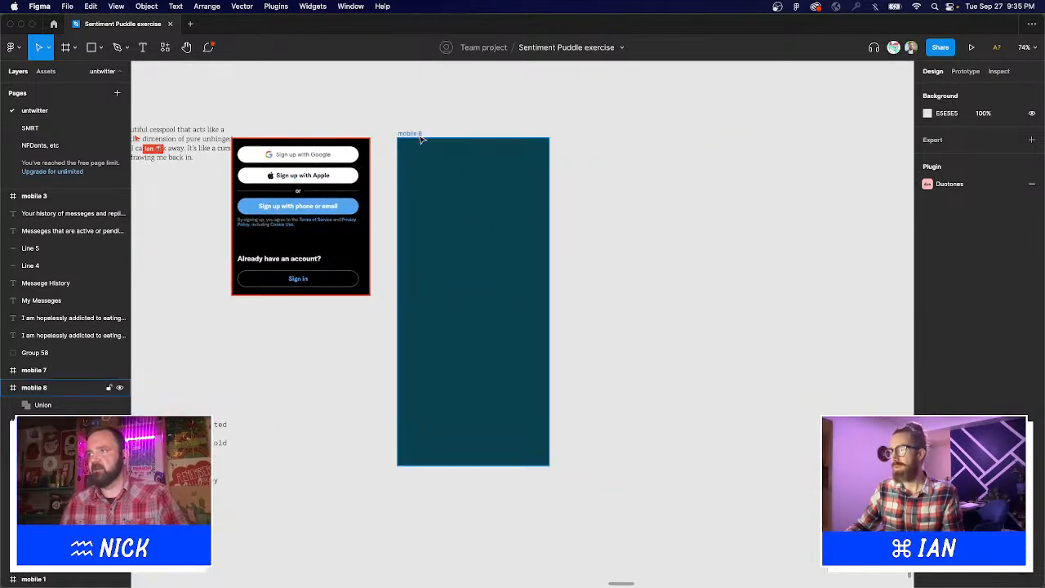
{"action": "left_click", "coordinate": [530, 212]}
{"action": "scroll", "coordinate": [530, 212], "scroll_direction": "down", "scroll_amount": 3}
{"action": "left_click_drag", "start_coordinate": [588, 130], "coordinate": [574, 211]}
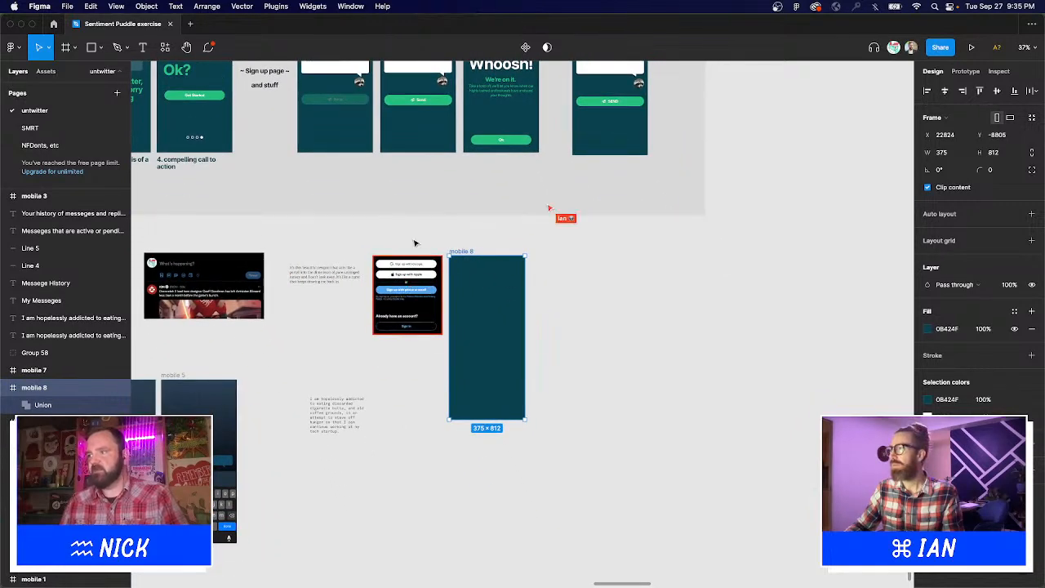
{"action": "left_click_drag", "start_coordinate": [304, 236], "coordinate": [570, 408]}
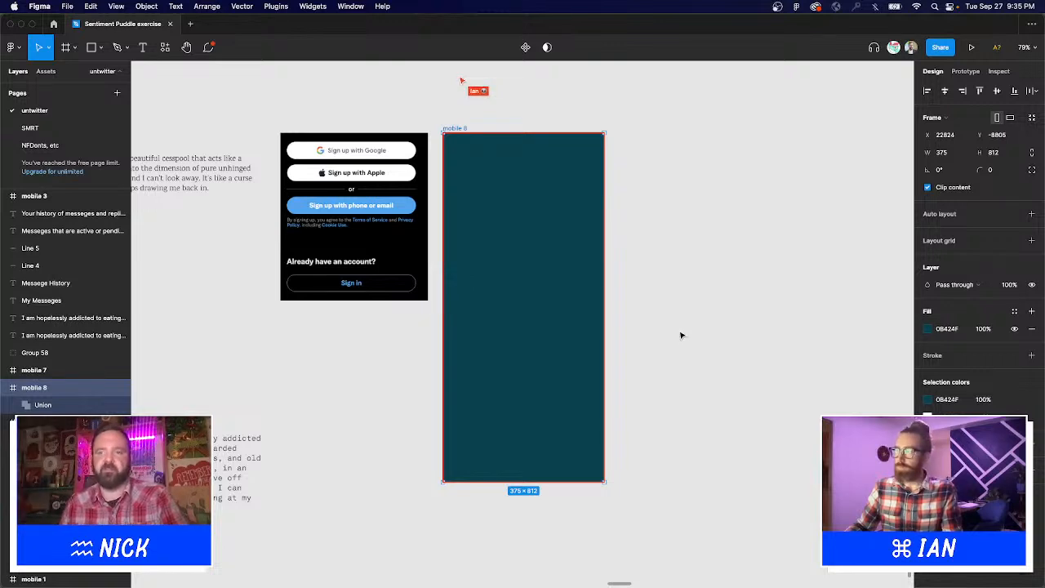
{"action": "key", "text": "Escape"}
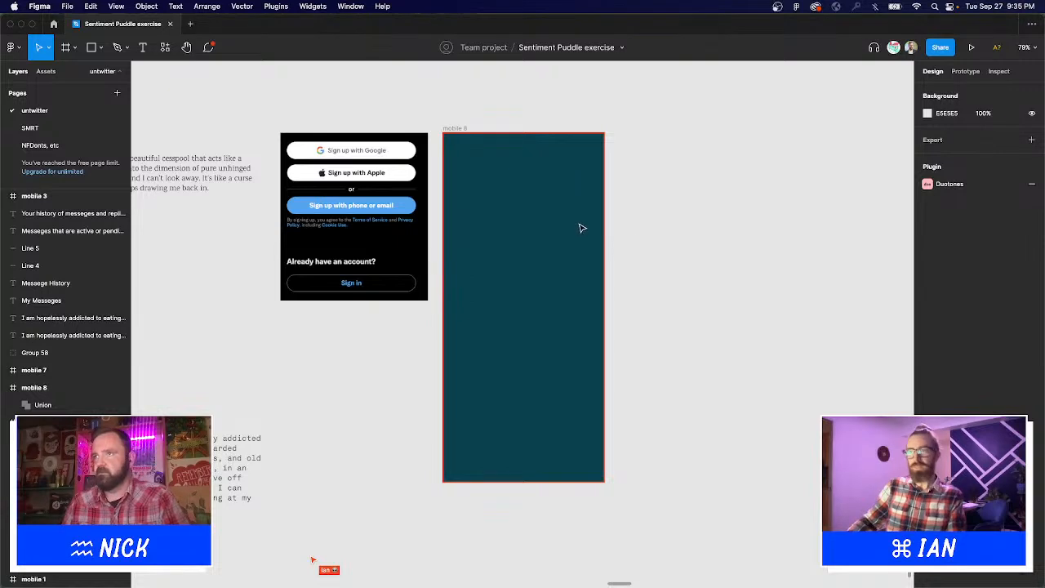
Draw a rectangle near the top of mobile 8 with corner radius 80.
{"action": "left_click_drag", "start_coordinate": [580, 227], "coordinate": [490, 215]}
{"action": "left_click", "coordinate": [92, 46]}
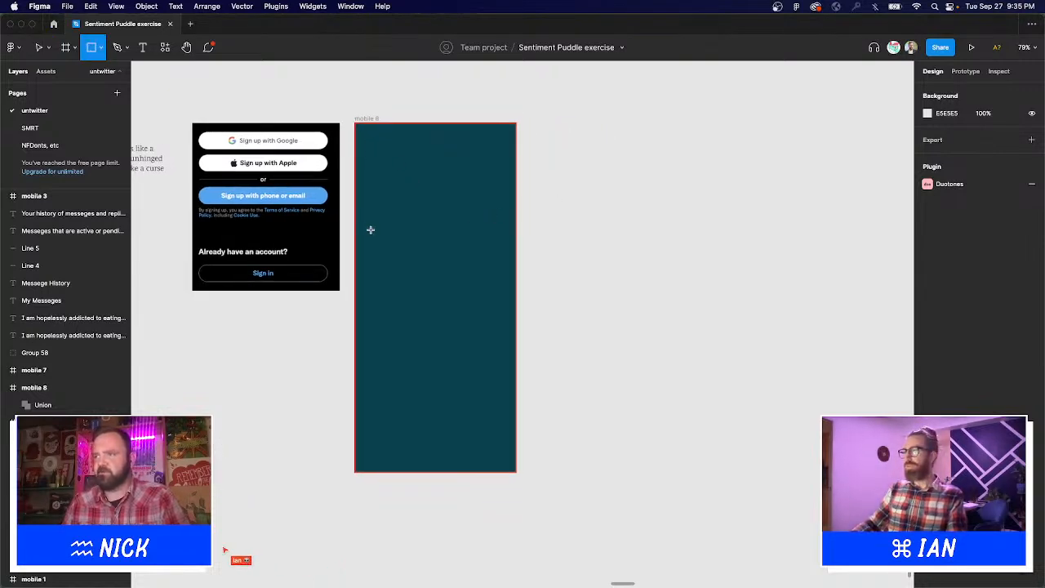
{"action": "left_click_drag", "start_coordinate": [371, 229], "coordinate": [496, 256]}
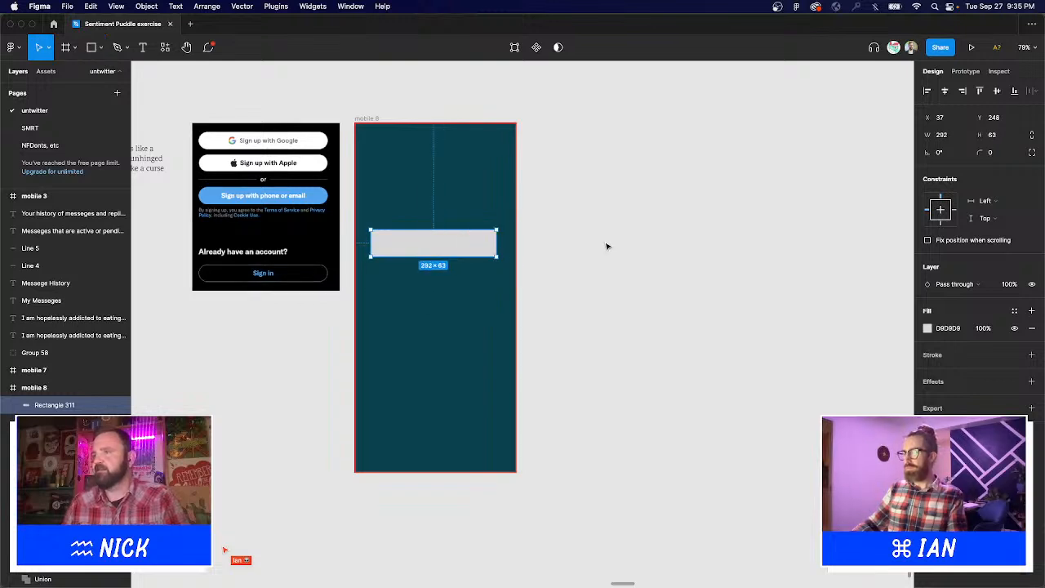
{"action": "left_click", "coordinate": [1012, 157]}
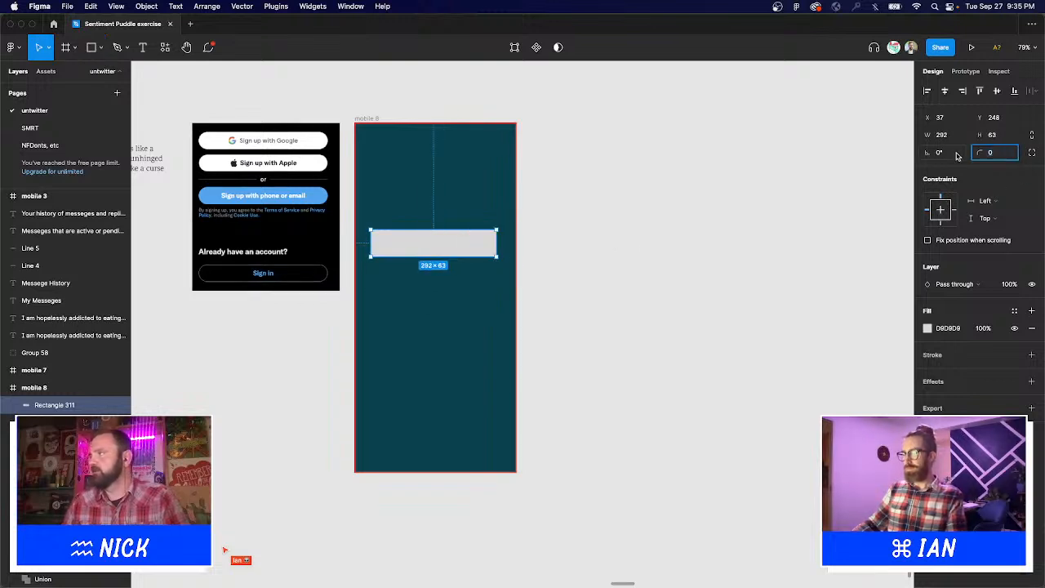
{"action": "type", "text": "22"}
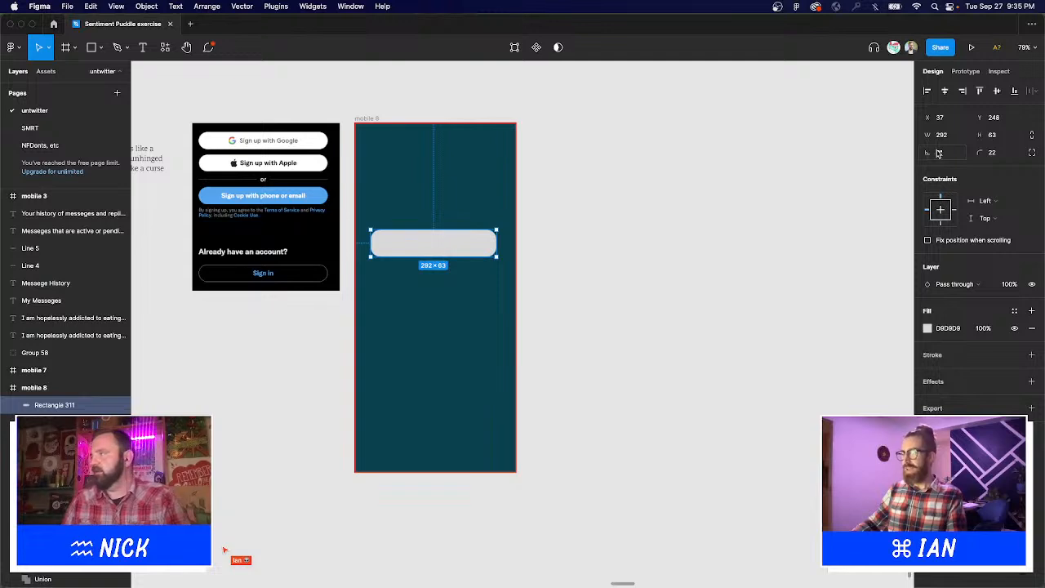
{"action": "left_click", "coordinate": [999, 154]}
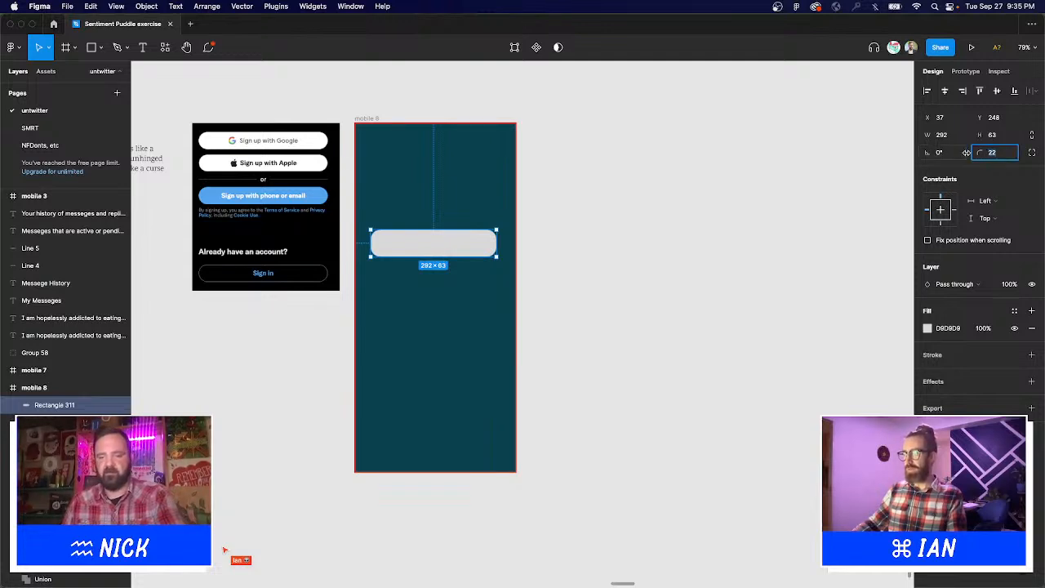
{"action": "type", "text": "80"}
{"action": "key", "text": "Return"}
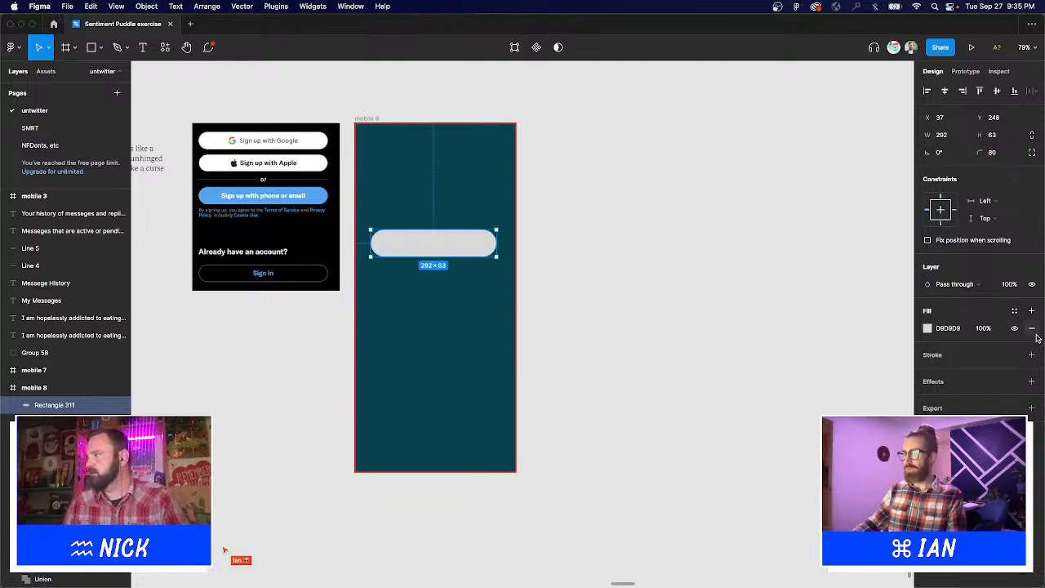
Remove the rectangle's fill and give it a 979797 grey stroke.
{"action": "left_click", "coordinate": [1032, 328]}
{"action": "left_click", "coordinate": [1031, 338]}
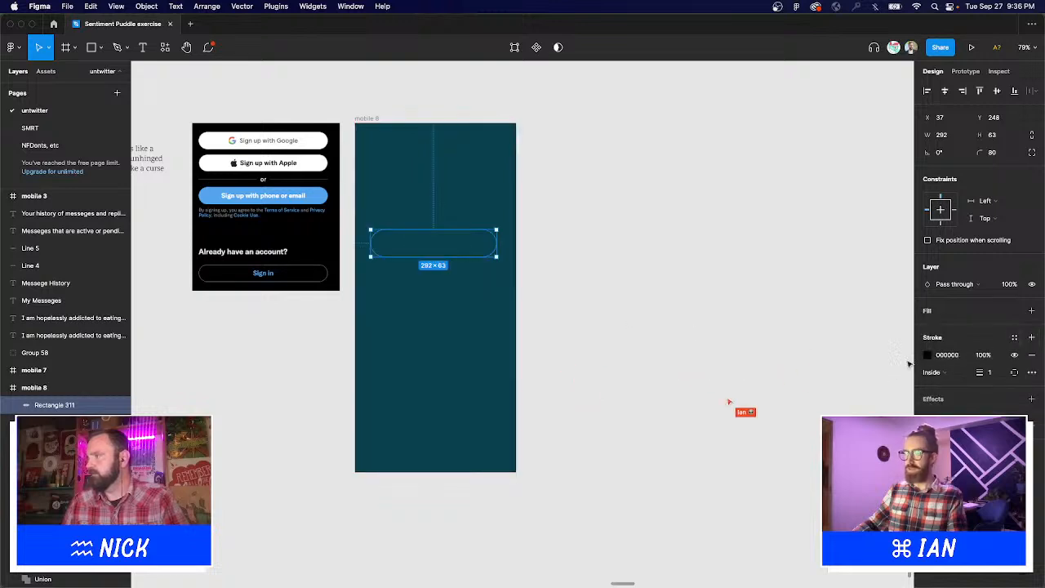
{"action": "left_click", "coordinate": [928, 355]}
{"action": "left_click", "coordinate": [812, 368]}
{"action": "left_click_drag", "start_coordinate": [780, 376], "coordinate": [767, 373]}
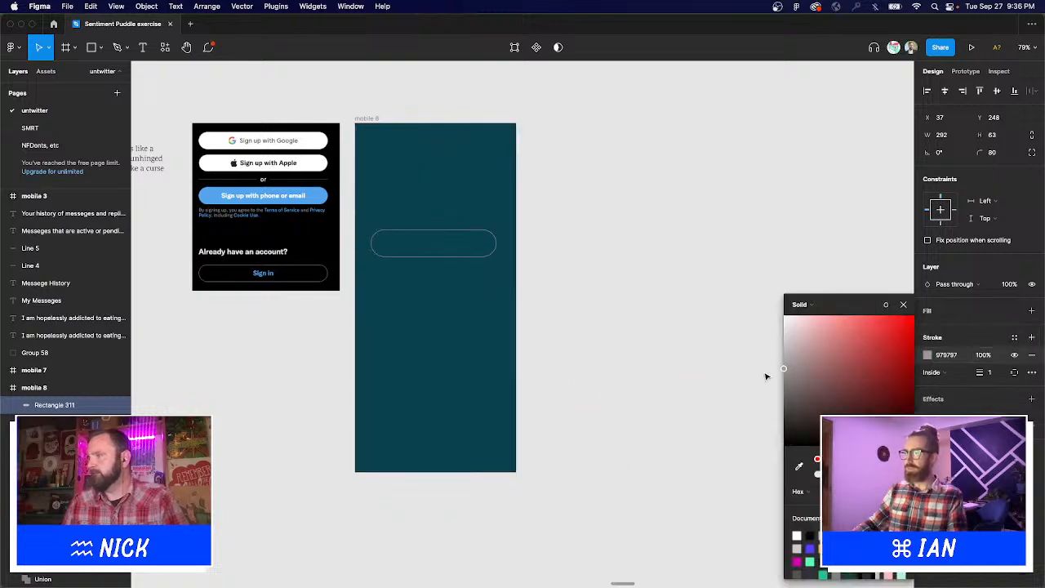
{"action": "key", "text": "Escape"}
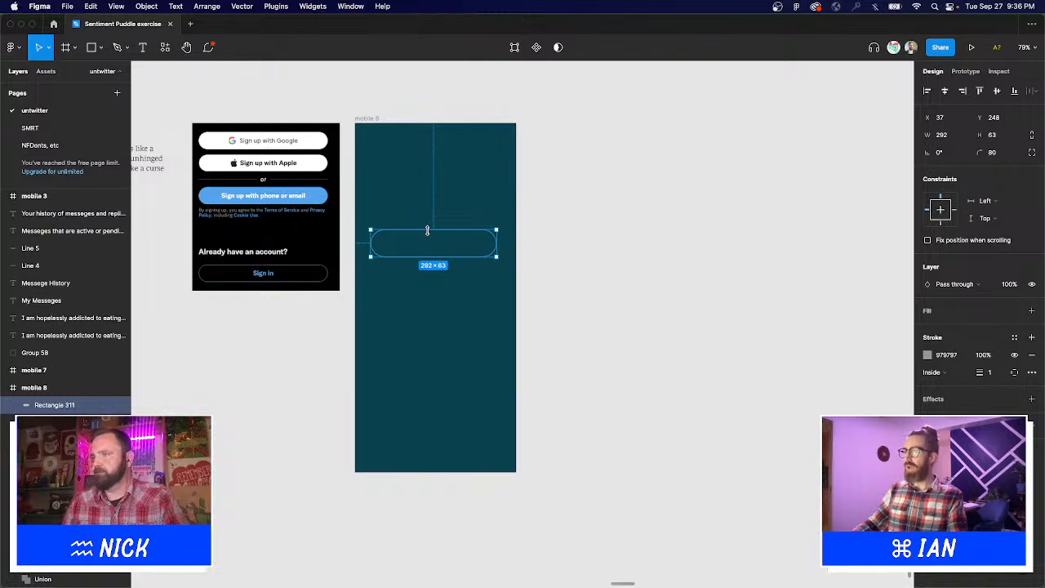
Set the pill's height to 45 and duplicate it into three stacked pills.
{"action": "left_click_drag", "start_coordinate": [427, 231], "coordinate": [467, 253]}
{"action": "key", "text": "super+z"}
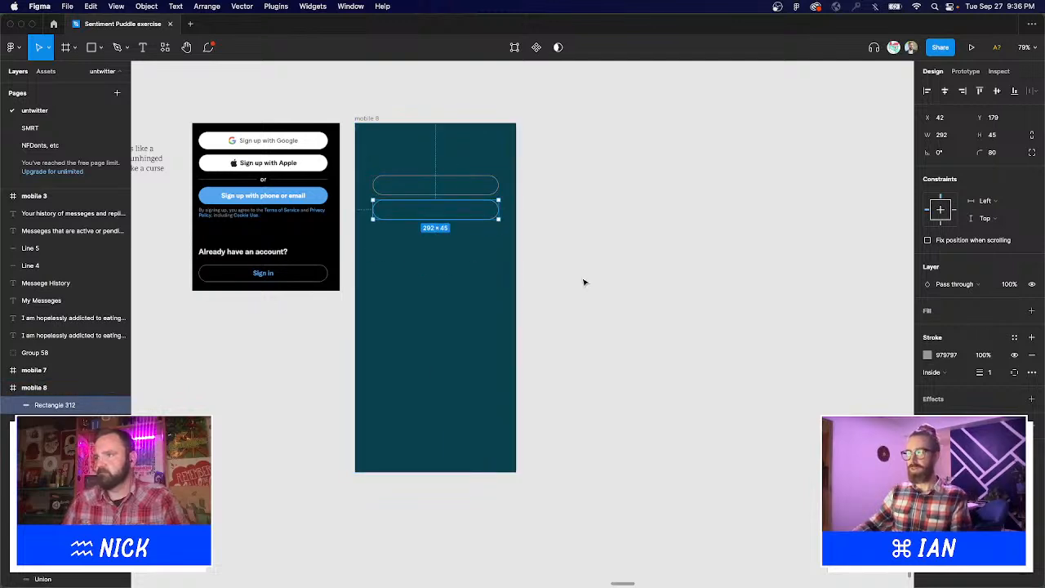
{"action": "key", "text": "super+d"}
{"action": "left_click", "coordinate": [539, 275]}
{"action": "scroll", "coordinate": [539, 276], "scroll_direction": "down", "scroll_amount": 5}
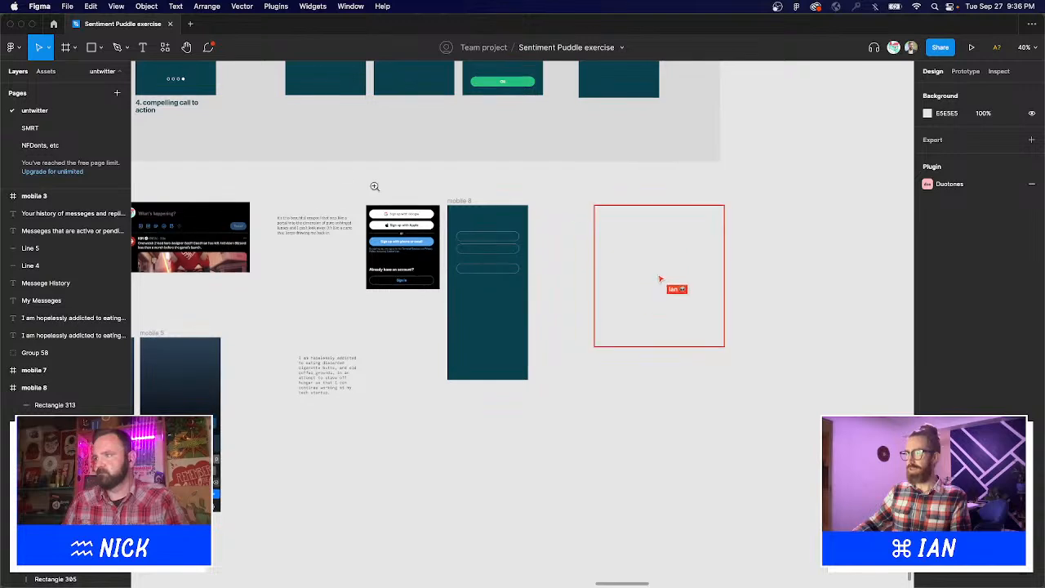
Zoom to about 81% over mobile 8 and select its first pill rectangle.
{"action": "left_click_drag", "start_coordinate": [345, 170], "coordinate": [618, 409]}
{"action": "scroll", "coordinate": [550, 204], "scroll_direction": "right", "scroll_amount": 2}
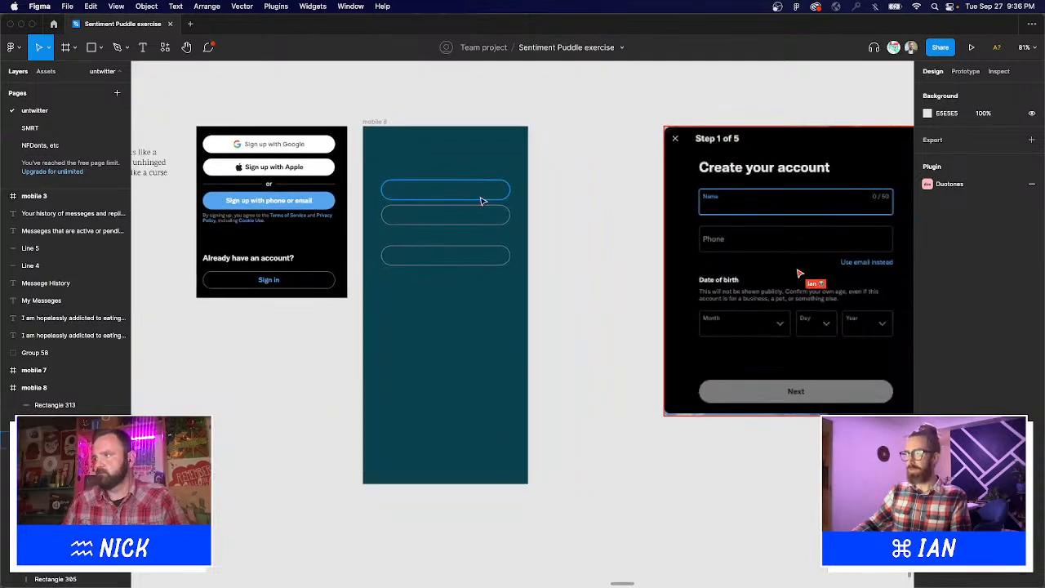
{"action": "left_click", "coordinate": [487, 187]}
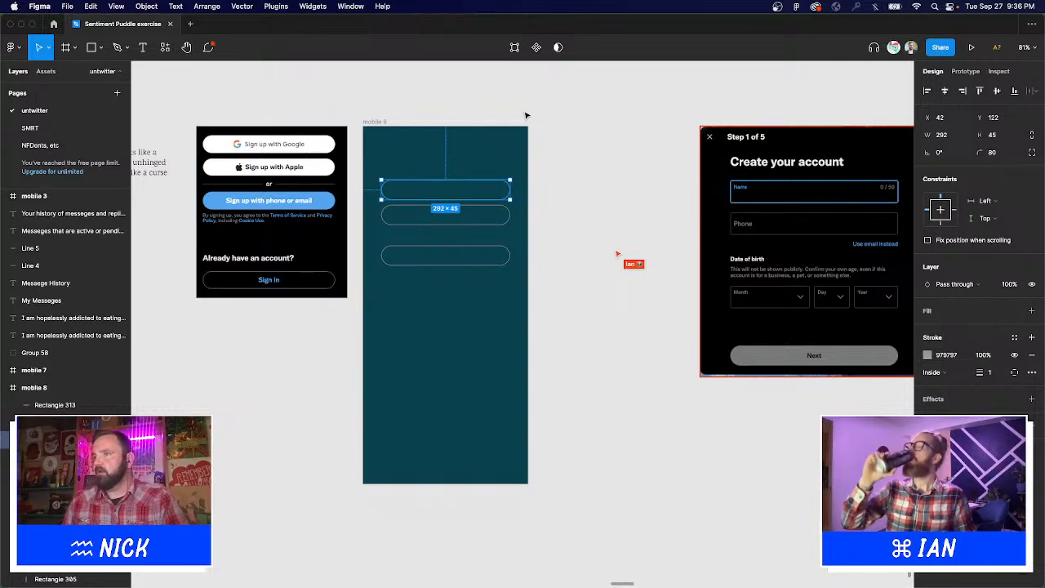
{"action": "scroll", "coordinate": [499, 118], "scroll_direction": "left", "scroll_amount": 5}
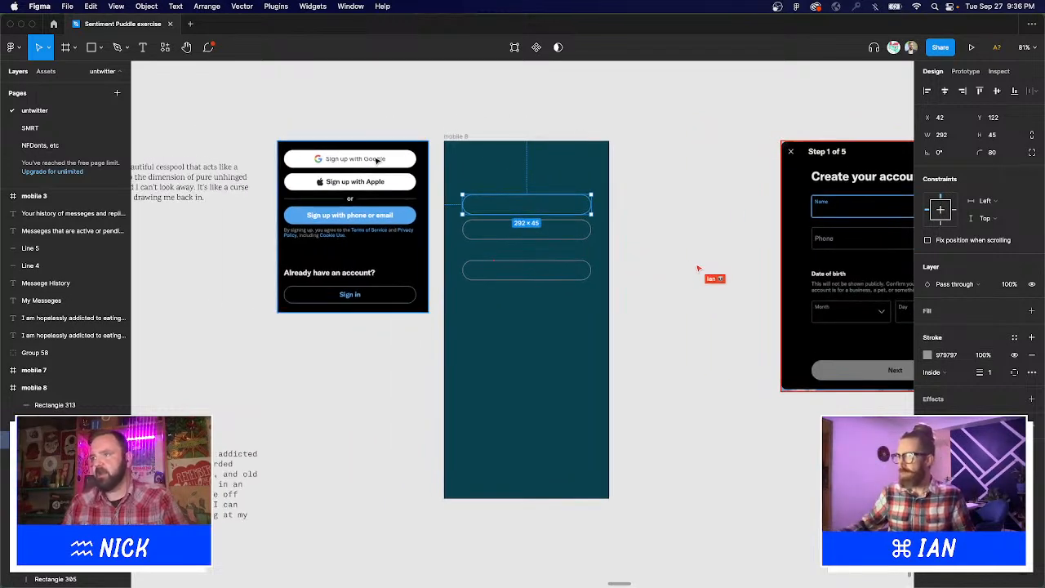
Remove the stroke from the top two pills and give them a solid white fill.
{"action": "left_click", "coordinate": [527, 245], "text": "shift"}
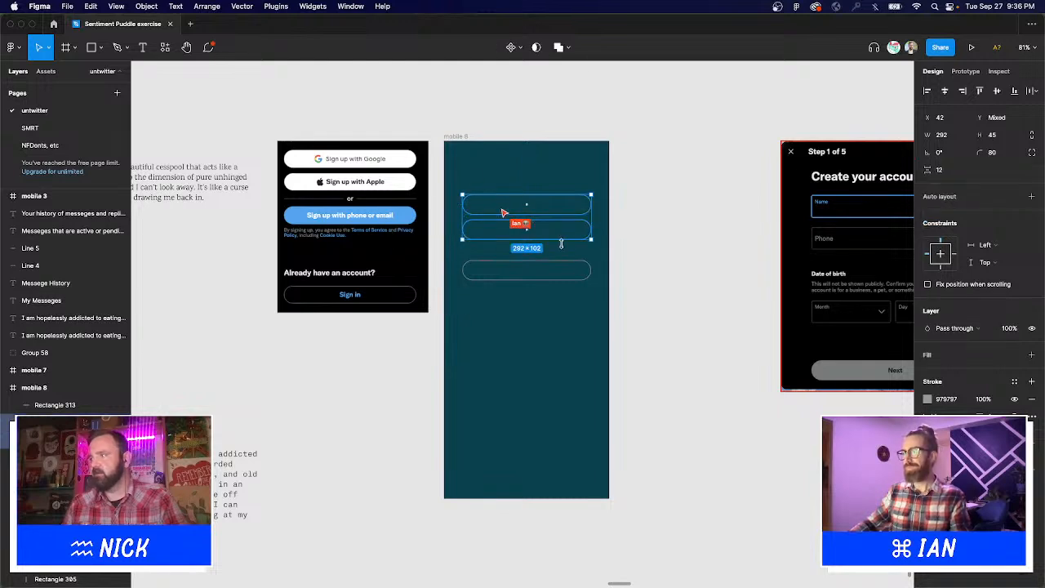
{"action": "left_click", "coordinate": [1031, 399]}
{"action": "left_click", "coordinate": [1015, 354]}
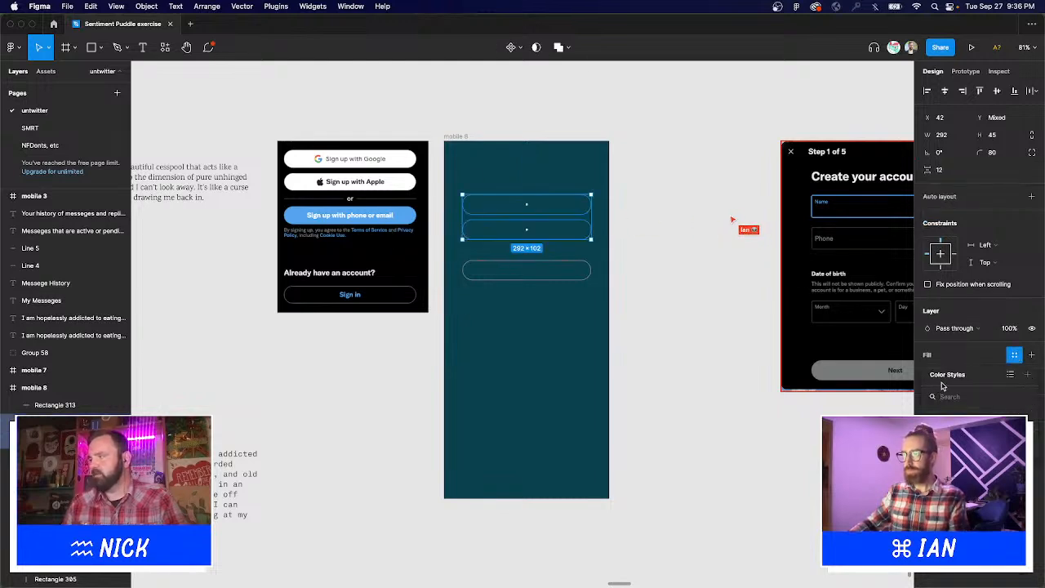
{"action": "left_click", "coordinate": [1030, 357]}
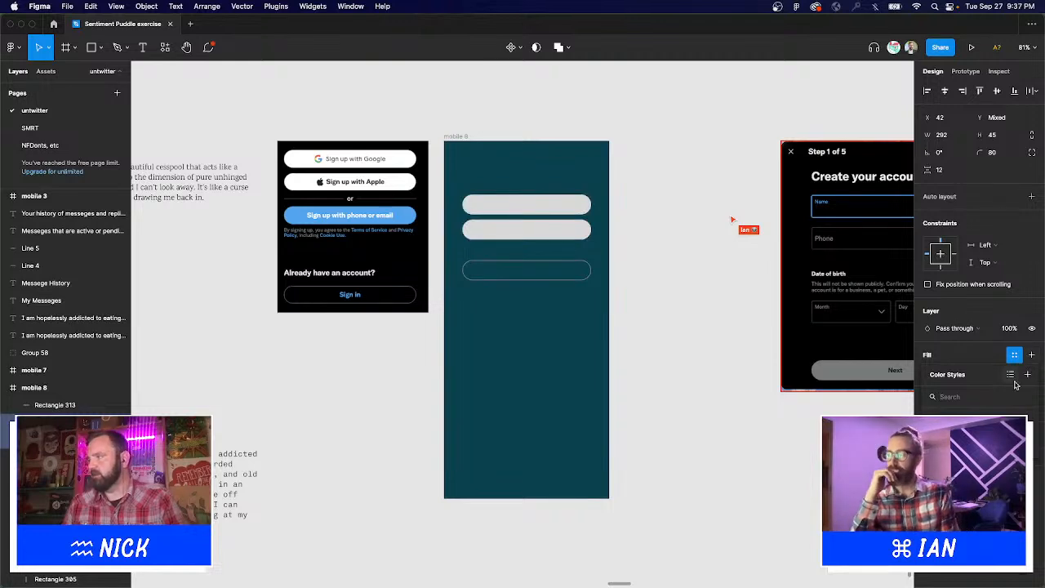
{"action": "left_click", "coordinate": [926, 378]}
{"action": "left_click_drag", "start_coordinate": [874, 376], "coordinate": [621, 245]}
{"action": "left_click", "coordinate": [653, 282]}
Change the third pill's outline to white FFFFFF.
{"action": "left_click", "coordinate": [557, 280]}
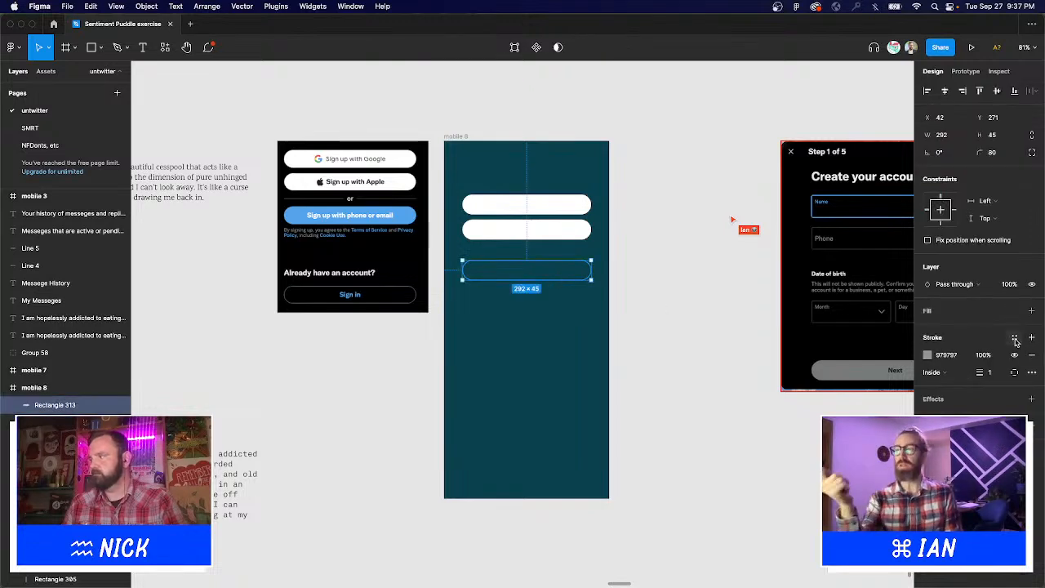
{"action": "left_click", "coordinate": [1014, 338]}
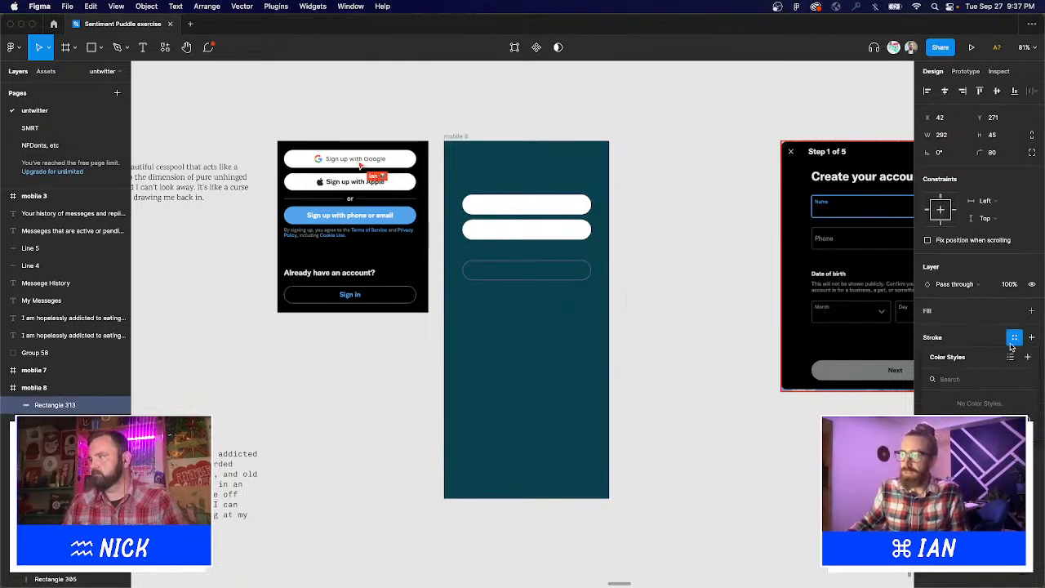
{"action": "left_click", "coordinate": [976, 335]}
{"action": "left_click", "coordinate": [1032, 355]}
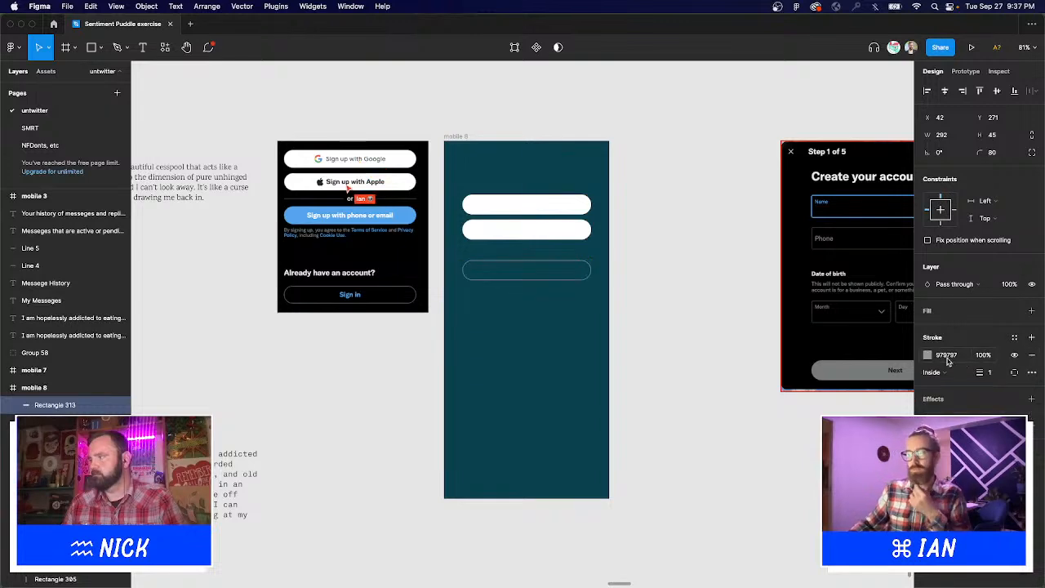
{"action": "left_click", "coordinate": [928, 354]}
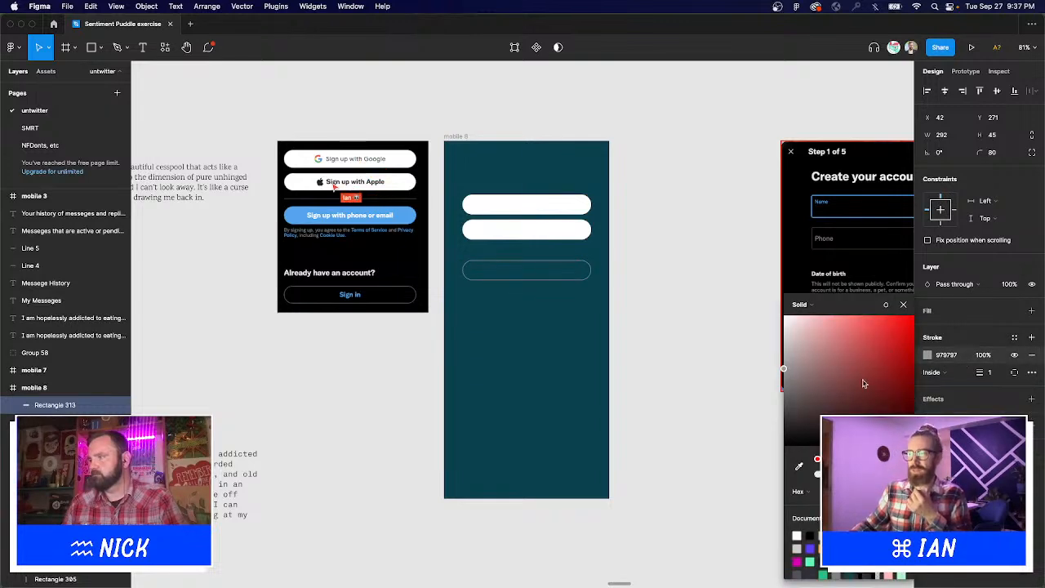
{"action": "left_click", "coordinate": [635, 206]}
Move all three pills lower toward the bottom of mobile 8.
{"action": "left_click_drag", "start_coordinate": [649, 237], "coordinate": [649, 259]}
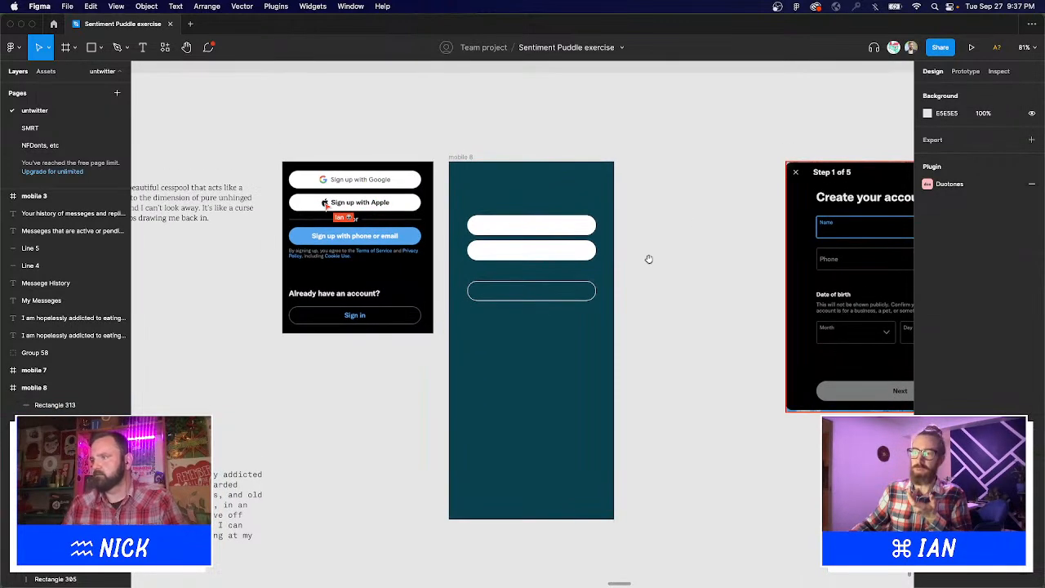
{"action": "left_click", "coordinate": [531, 247]}
{"action": "left_click", "coordinate": [532, 226], "text": "shift"}
{"action": "left_click", "coordinate": [564, 291], "text": "shift"}
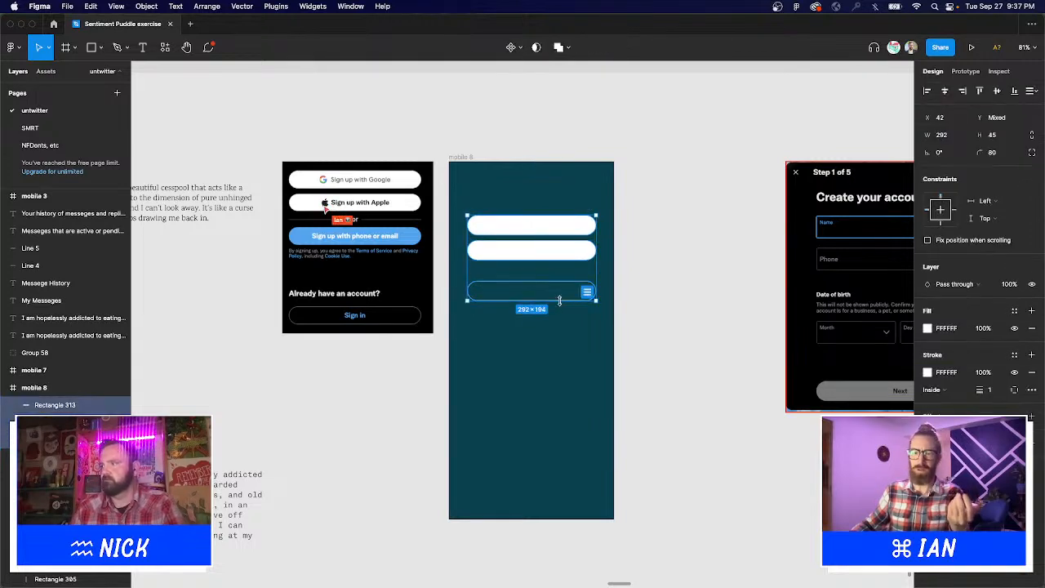
{"action": "left_click_drag", "start_coordinate": [570, 252], "coordinate": [583, 404]}
{"action": "left_click", "coordinate": [624, 294]}
{"action": "scroll", "coordinate": [623, 294], "scroll_direction": "down", "scroll_amount": 5}
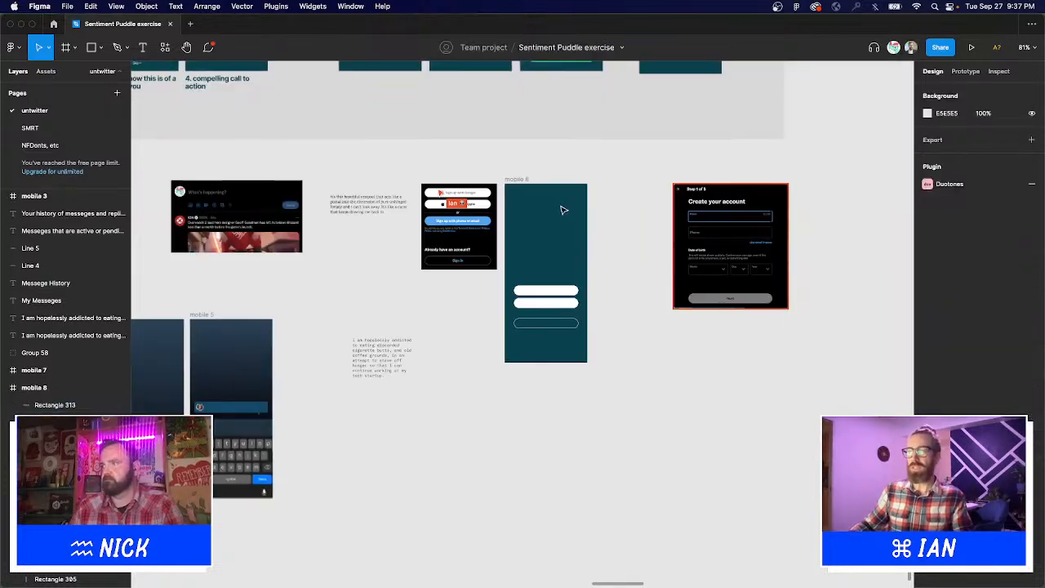
{"action": "scroll", "coordinate": [490, 245], "scroll_direction": "up", "scroll_amount": 5}
Duplicate the Hello, <username> heading and its question subtitle from mobile 7 into mobile 8.
{"action": "left_click", "coordinate": [412, 172]}
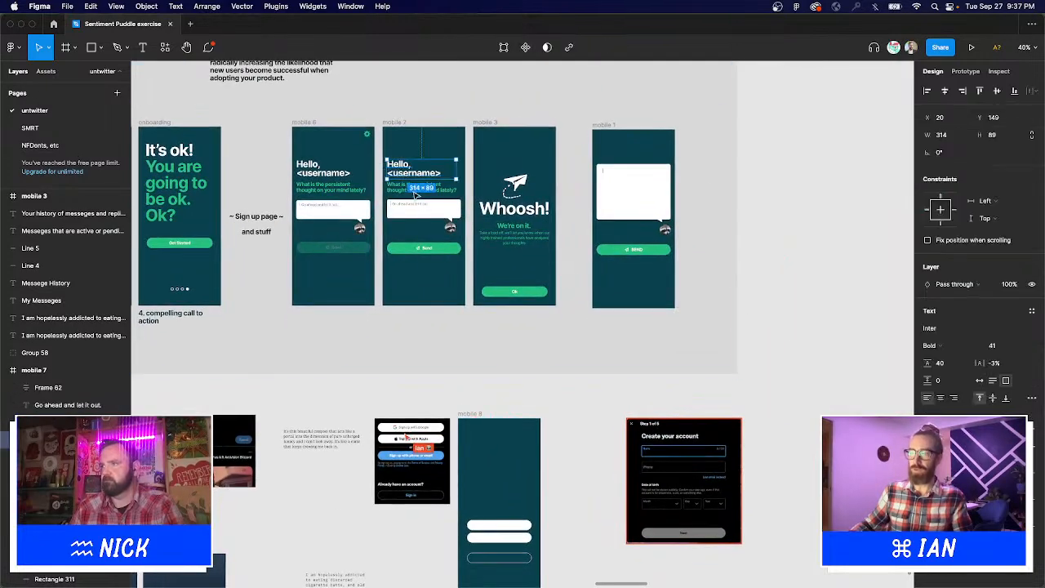
{"action": "left_click", "coordinate": [419, 191], "text": "shift"}
{"action": "left_click_drag", "start_coordinate": [418, 190], "coordinate": [493, 499]}
{"action": "left_click_drag", "start_coordinate": [372, 402], "coordinate": [551, 501]}
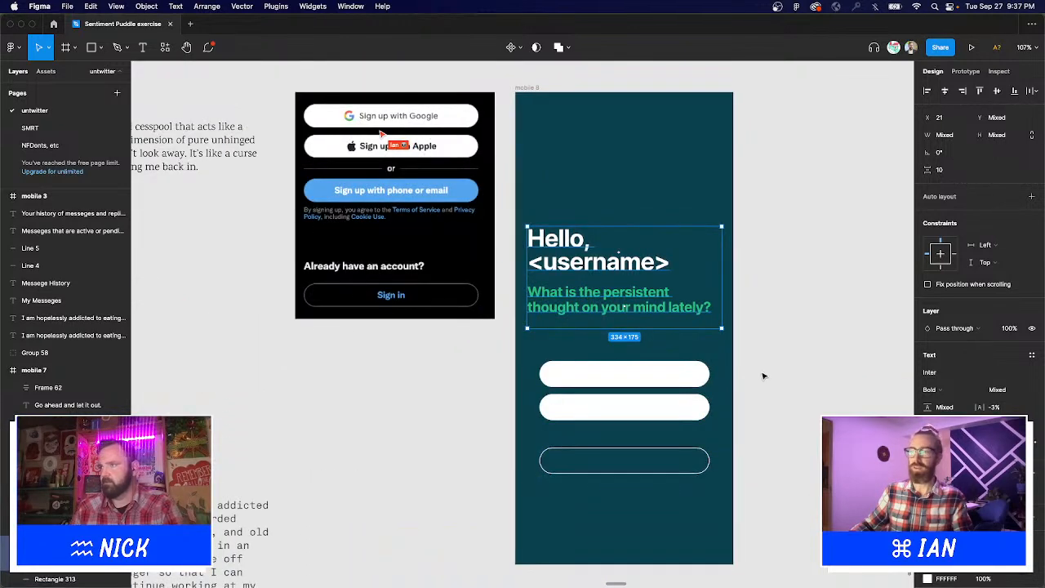
{"action": "left_click_drag", "start_coordinate": [758, 375], "coordinate": [756, 375]}
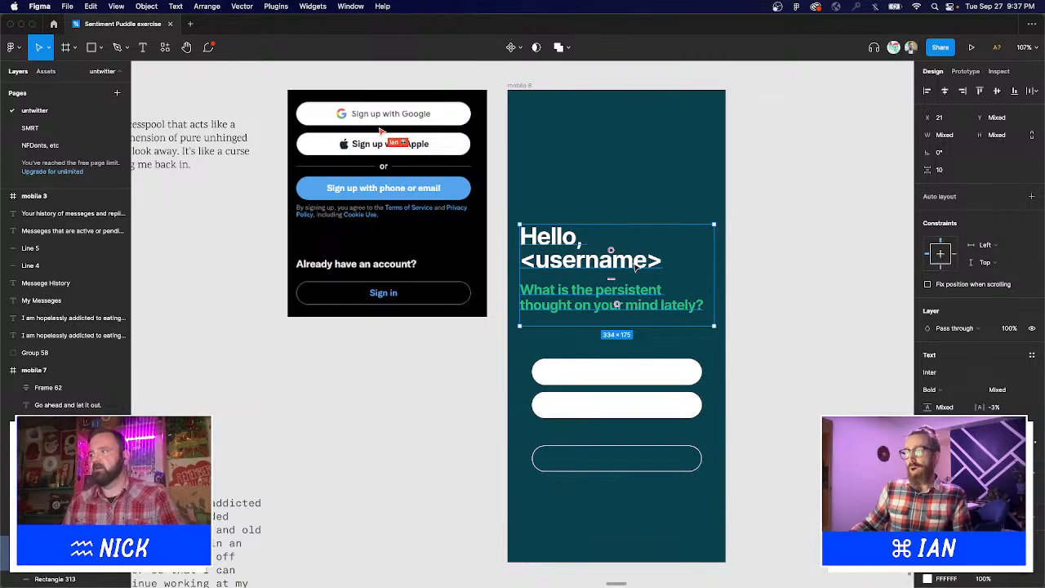
Start retyping the copied heading as 'Sign up'.
{"action": "double_click", "coordinate": [667, 267]}
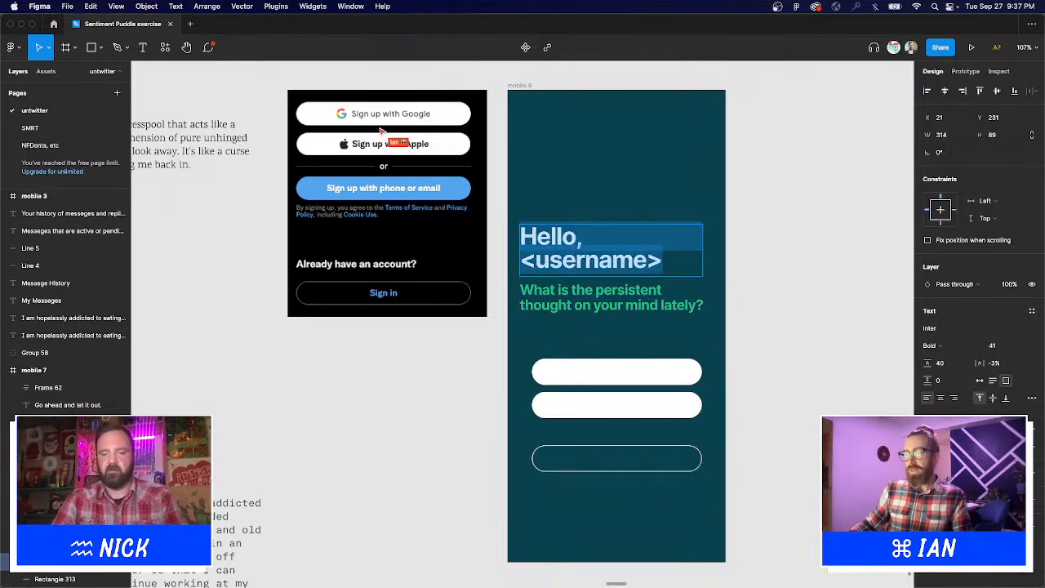
{"action": "type", "text": "Signu p"}
{"action": "key", "text": "BackSpace"}
{"action": "key", "text": "BackSpace"}
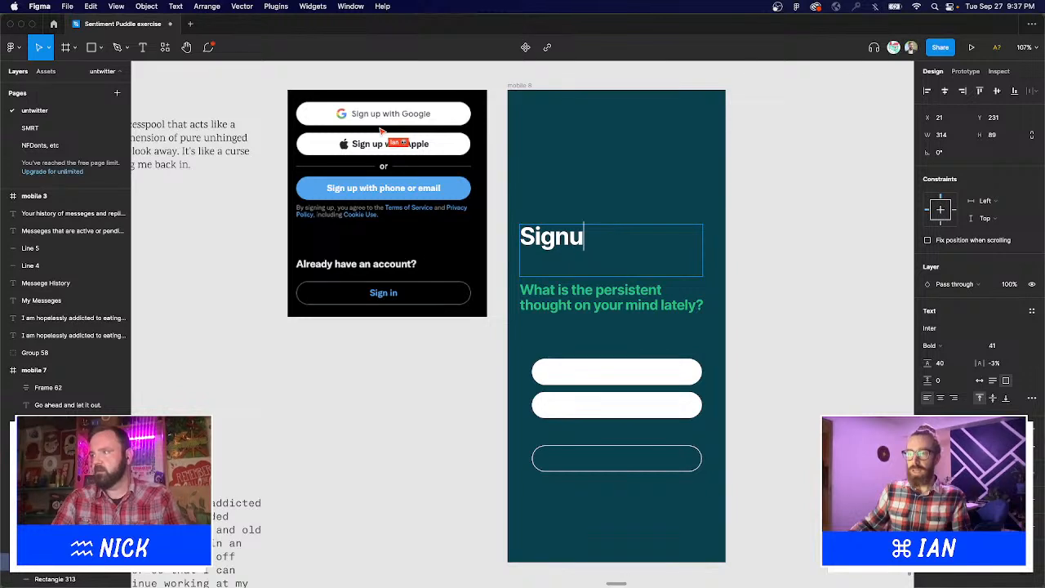
{"action": "key", "text": "BackSpace"}
Finish the heading as 'Sign up now.' and fit its text box height.
{"action": "type", "text": "up now."}
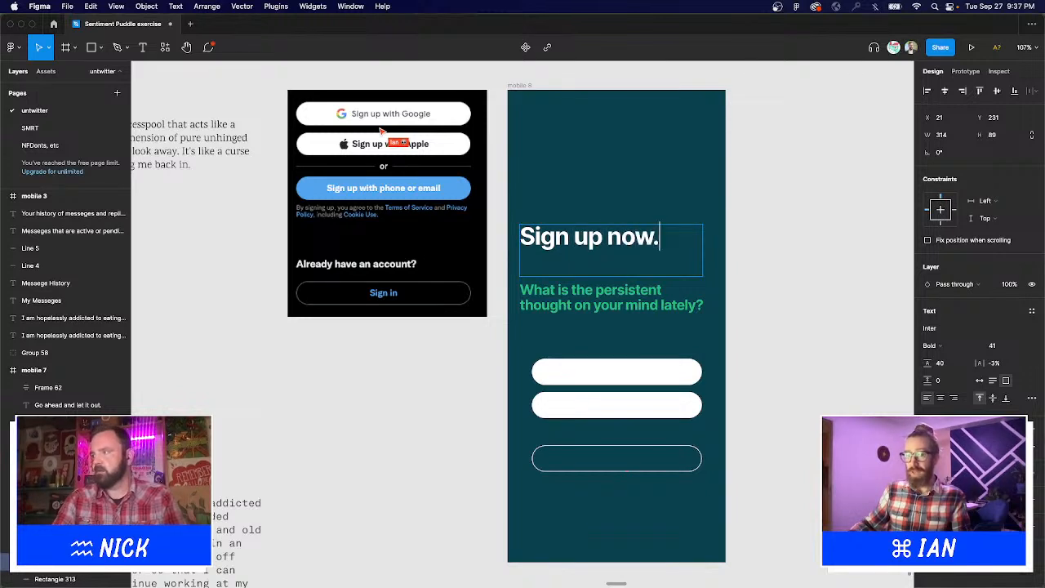
{"action": "key", "text": "Escape"}
{"action": "left_click_drag", "start_coordinate": [623, 279], "coordinate": [623, 249]}
Retype the subtitle as 'Take control of your future.' and place it under the heading.
{"action": "double_click", "coordinate": [619, 306]}
{"action": "key", "text": "super+a"}
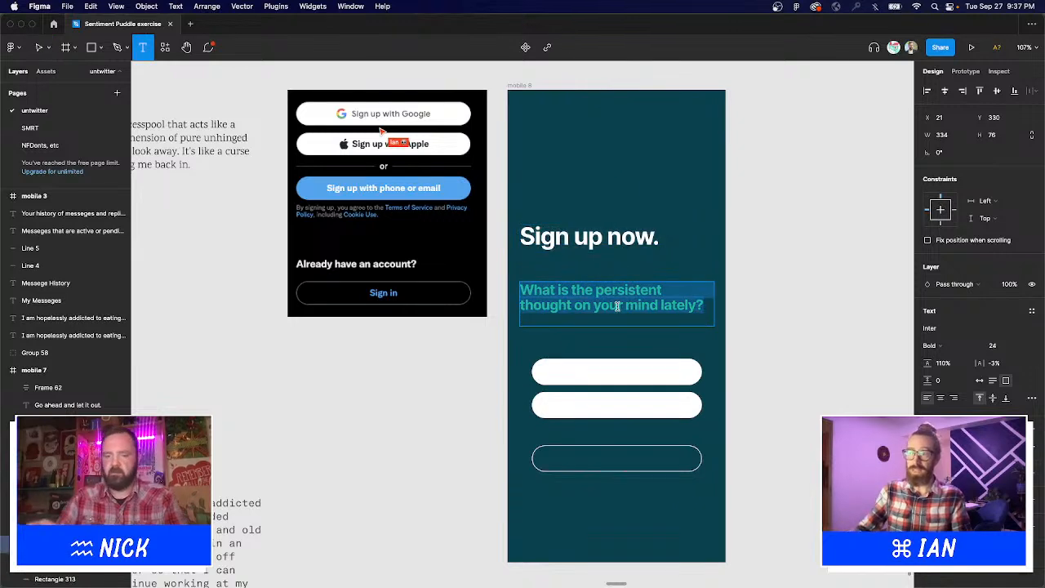
{"action": "type", "text": "Take contro"}
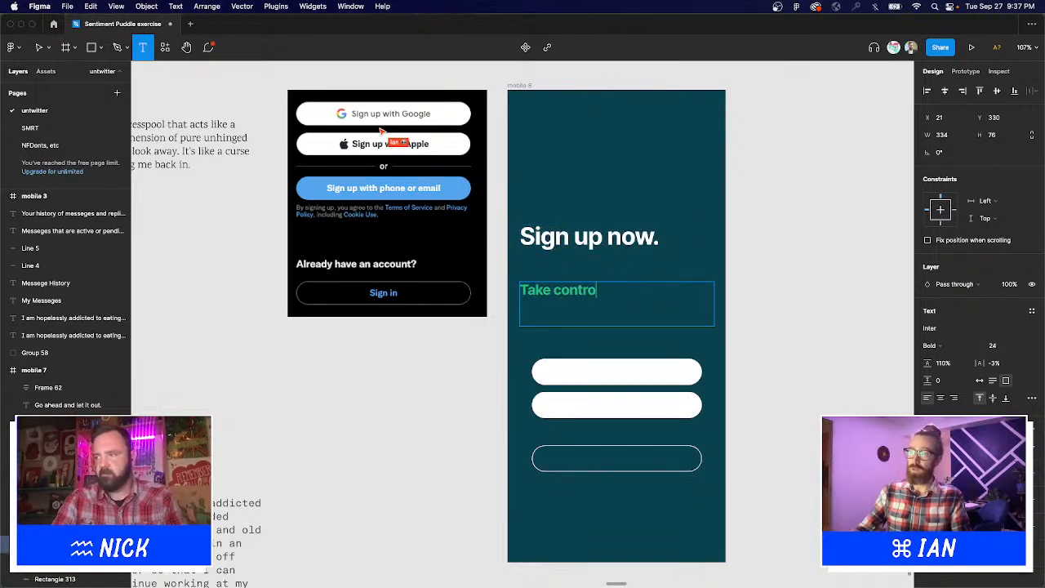
{"action": "type", "text": "l of your future."}
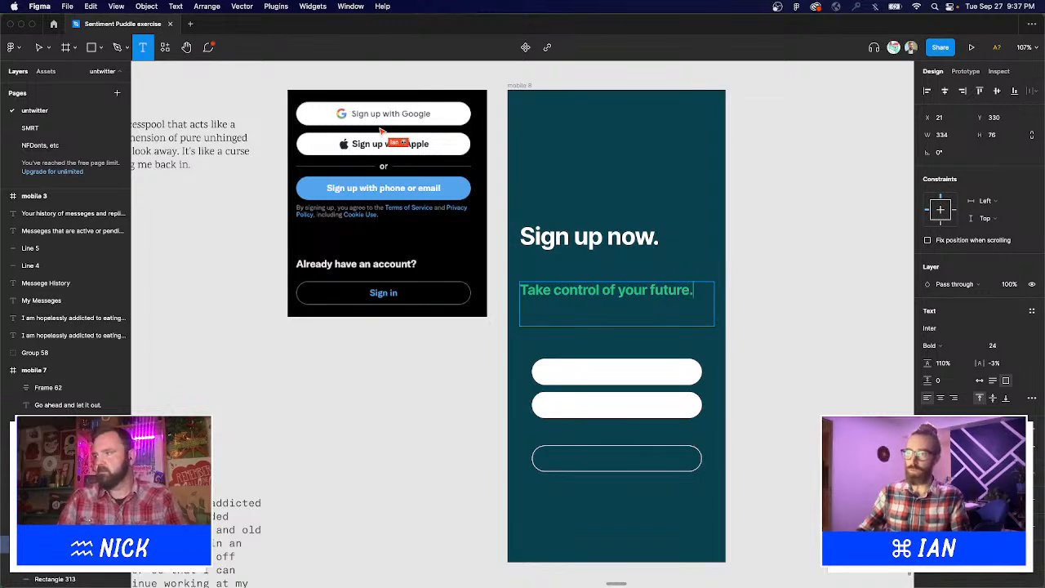
{"action": "key", "text": "Escape"}
{"action": "left_click_drag", "start_coordinate": [613, 296], "coordinate": [606, 253]}
Wrap heading and subtitle in an auto layout with 32 spacing.
{"action": "left_click", "coordinate": [612, 240], "text": "shift"}
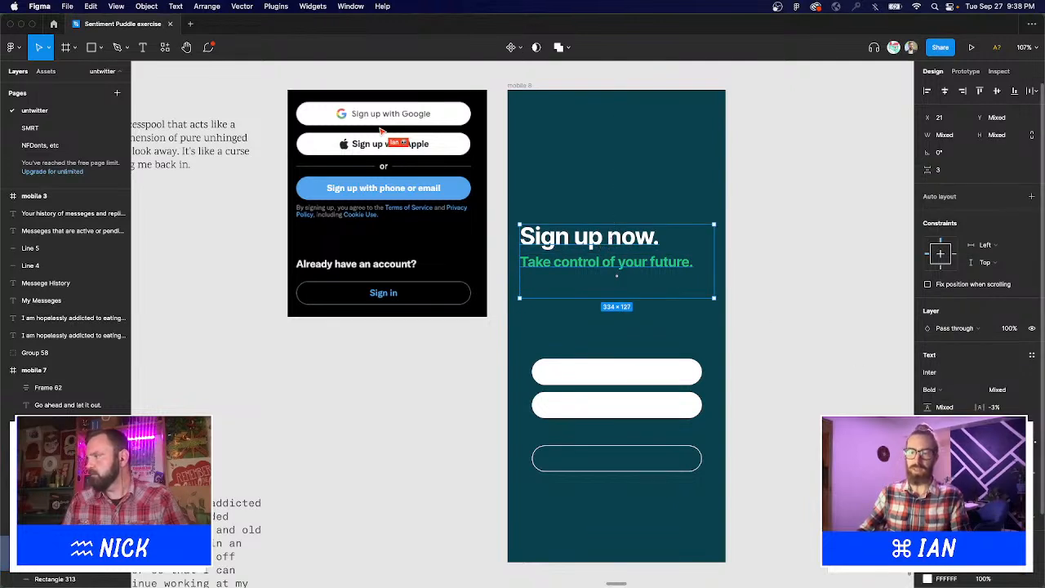
{"action": "key", "text": "shift+a"}
{"action": "type", "text": "32"}
{"action": "key", "text": "Return"}
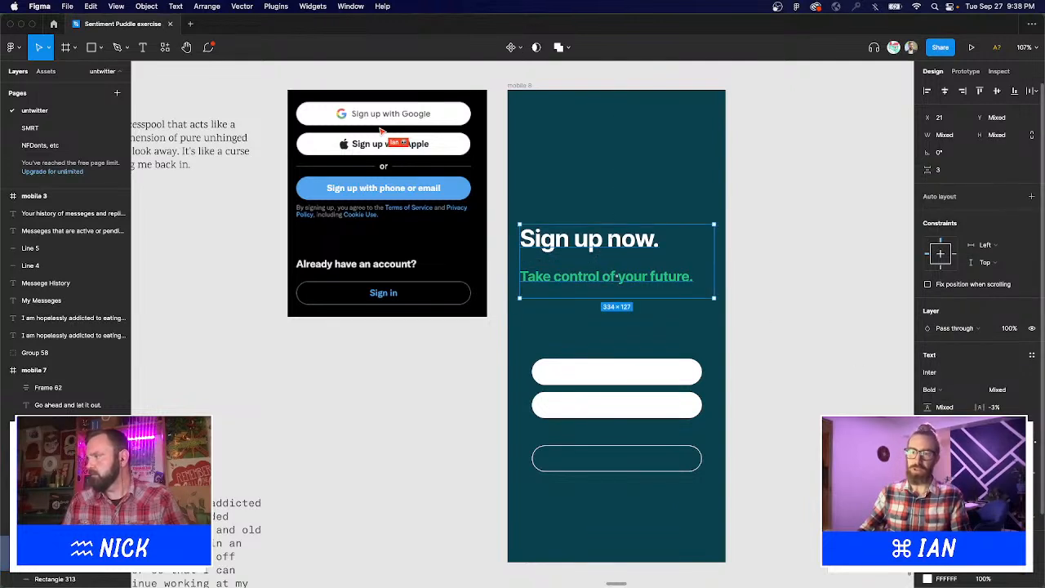
Tighten the heading–subtitle gap, narrow the subtitle box, and reposition both texts.
{"action": "left_click", "coordinate": [788, 320]}
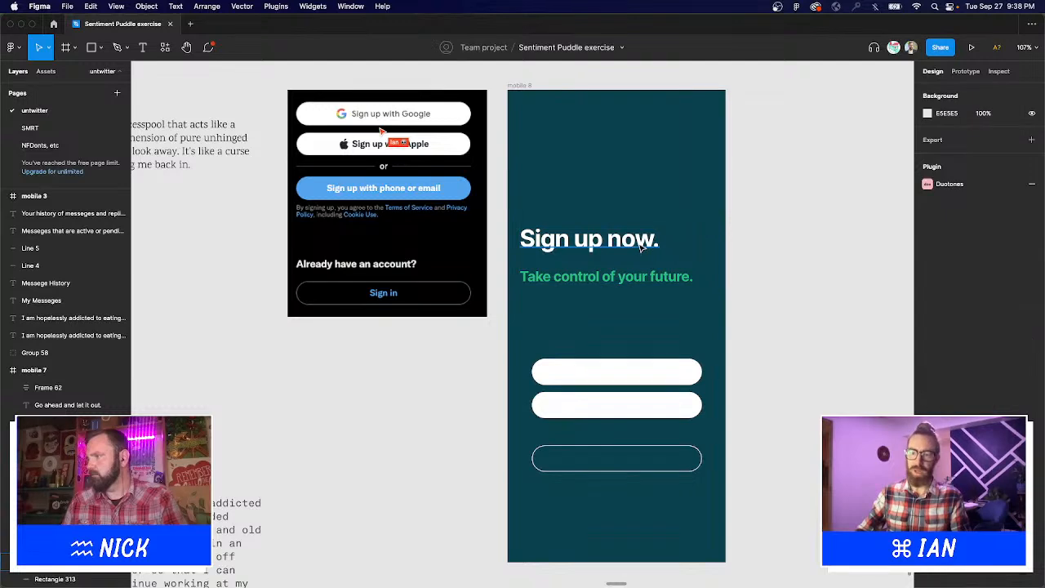
{"action": "left_click", "coordinate": [608, 241]}
{"action": "left_click_drag", "start_coordinate": [612, 256], "coordinate": [614, 241]}
{"action": "left_click", "coordinate": [732, 261]}
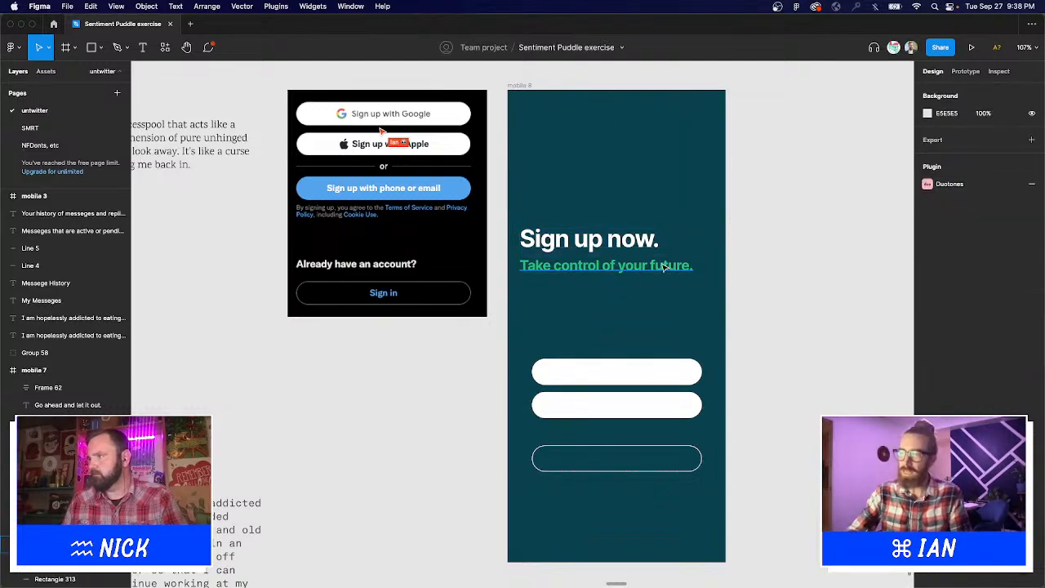
{"action": "double_click", "coordinate": [694, 265]}
{"action": "left_click_drag", "start_coordinate": [701, 264], "coordinate": [694, 263]}
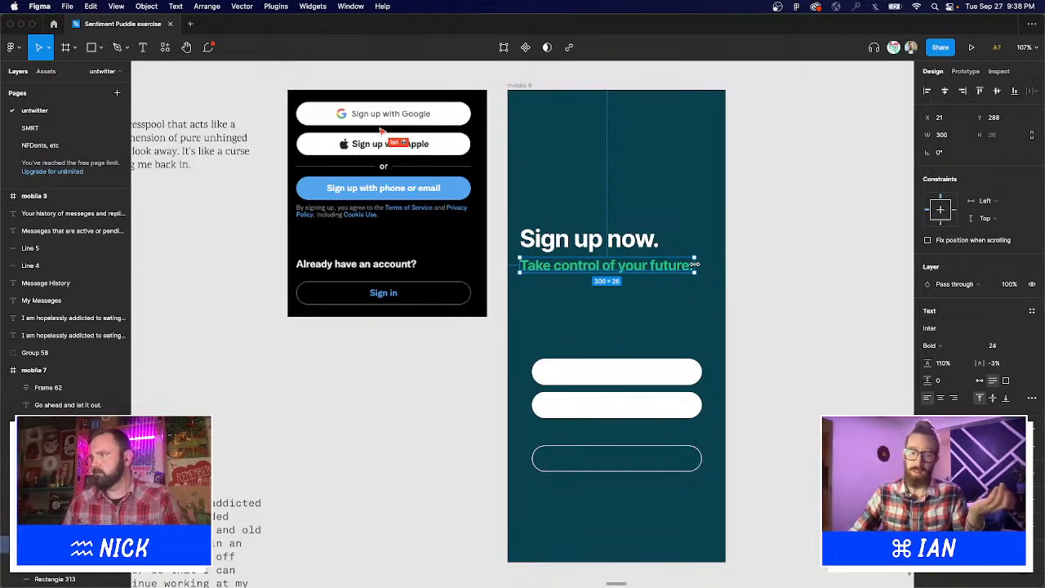
{"action": "left_click", "coordinate": [578, 248], "text": "shift"}
{"action": "left_click_drag", "start_coordinate": [578, 248], "coordinate": [584, 212]}
{"action": "left_click", "coordinate": [752, 246]}
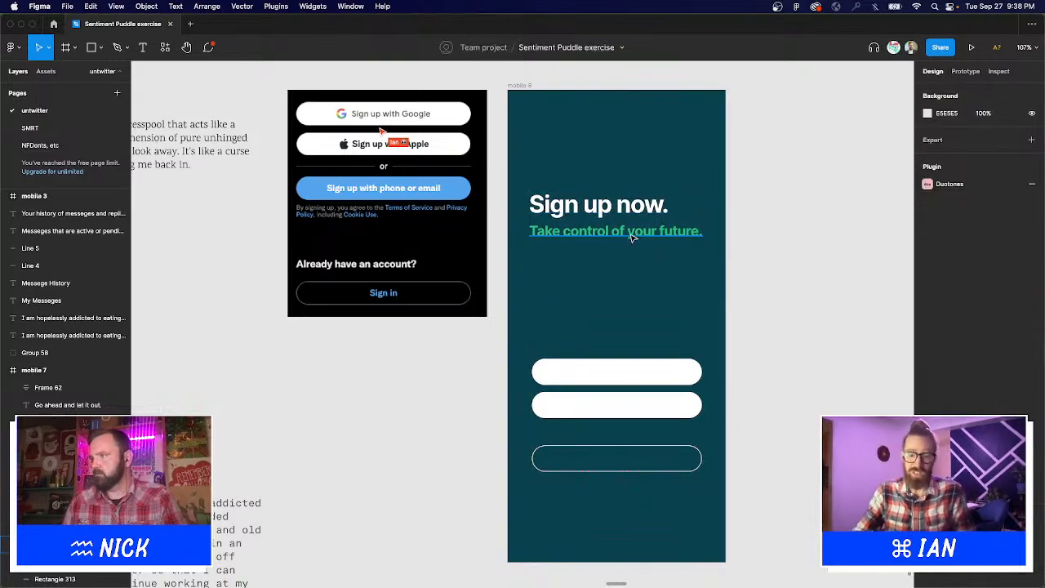
Change the subtitle to 'Take control of the future.'.
{"action": "key", "text": "t"}
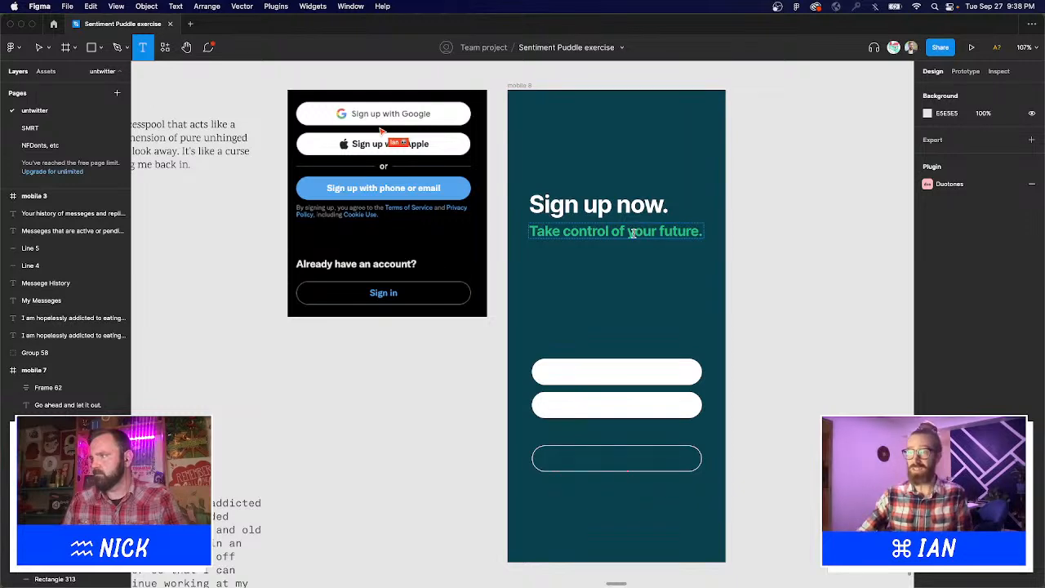
{"action": "double_click", "coordinate": [631, 232]}
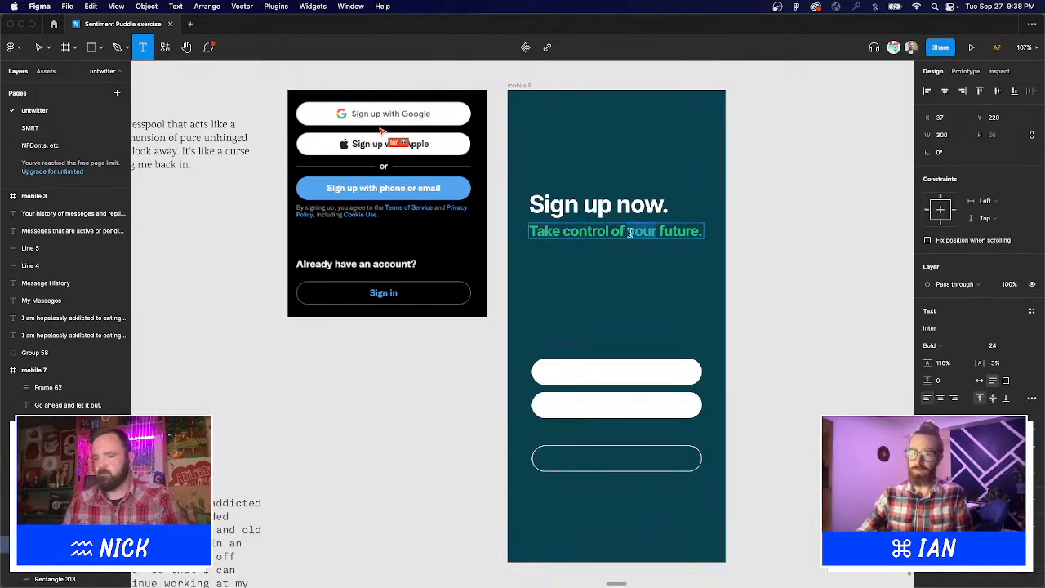
{"action": "type", "text": "the"}
{"action": "key", "text": "Escape"}
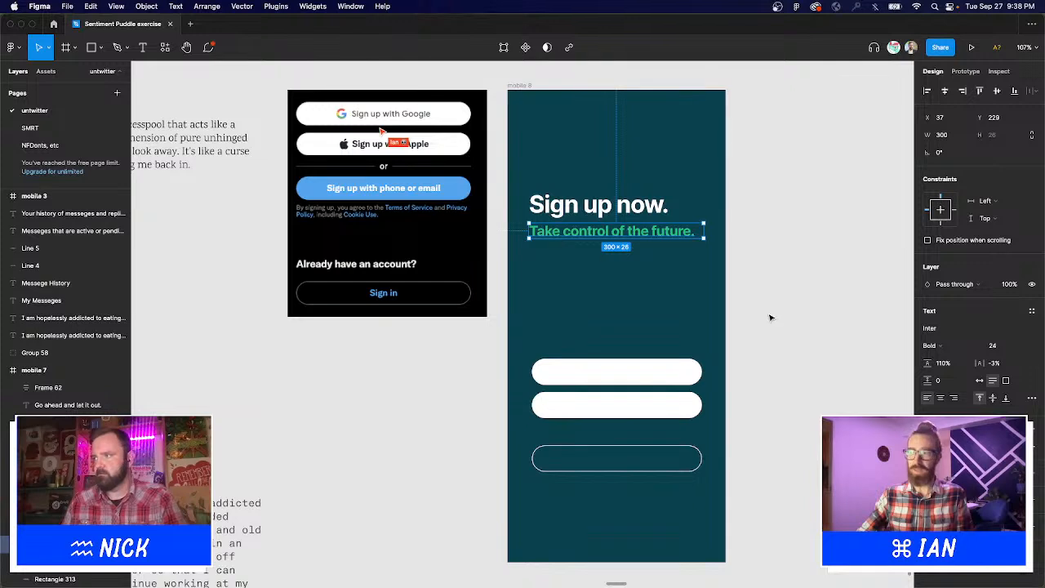
{"action": "left_click", "coordinate": [771, 318]}
Move the 'Sign up now.' headline and subtitle lower in mobile 8.
{"action": "left_click", "coordinate": [612, 204]}
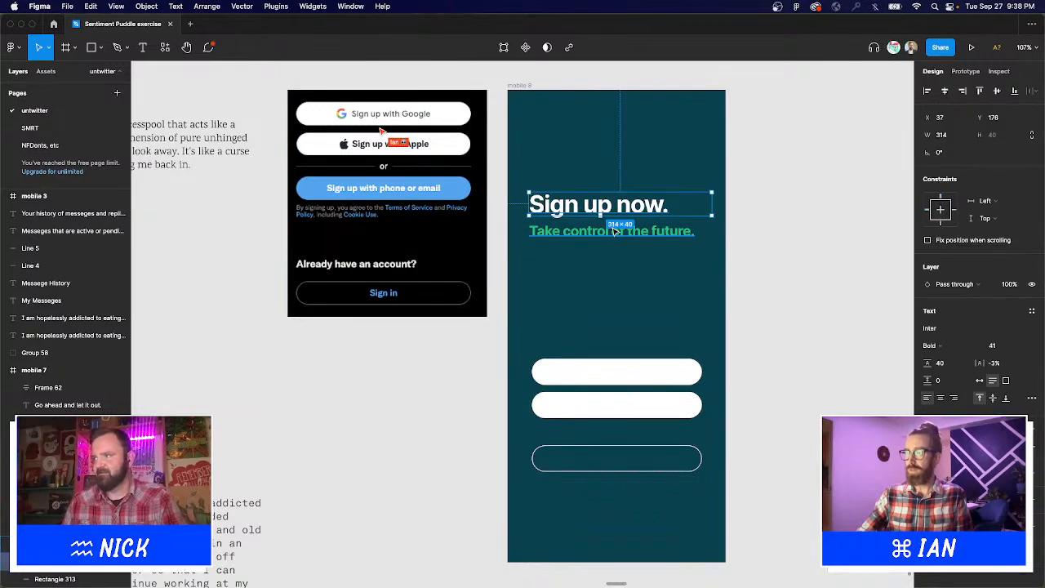
{"action": "left_click", "coordinate": [618, 236], "text": "shift"}
{"action": "left_click_drag", "start_coordinate": [614, 262], "coordinate": [618, 343]}
{"action": "left_click", "coordinate": [825, 358]}
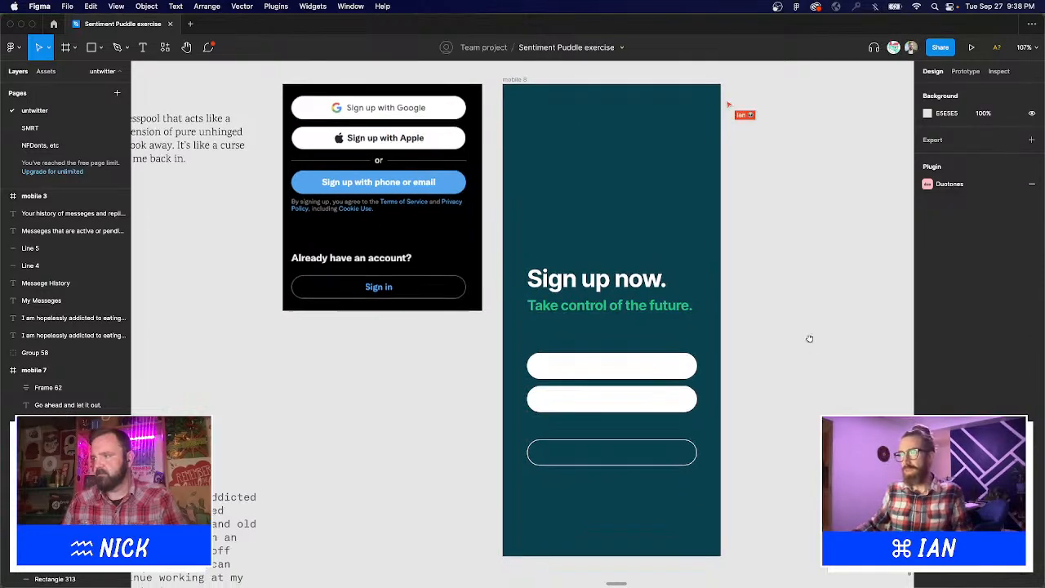
{"action": "left_click_drag", "start_coordinate": [809, 338], "coordinate": [799, 368]}
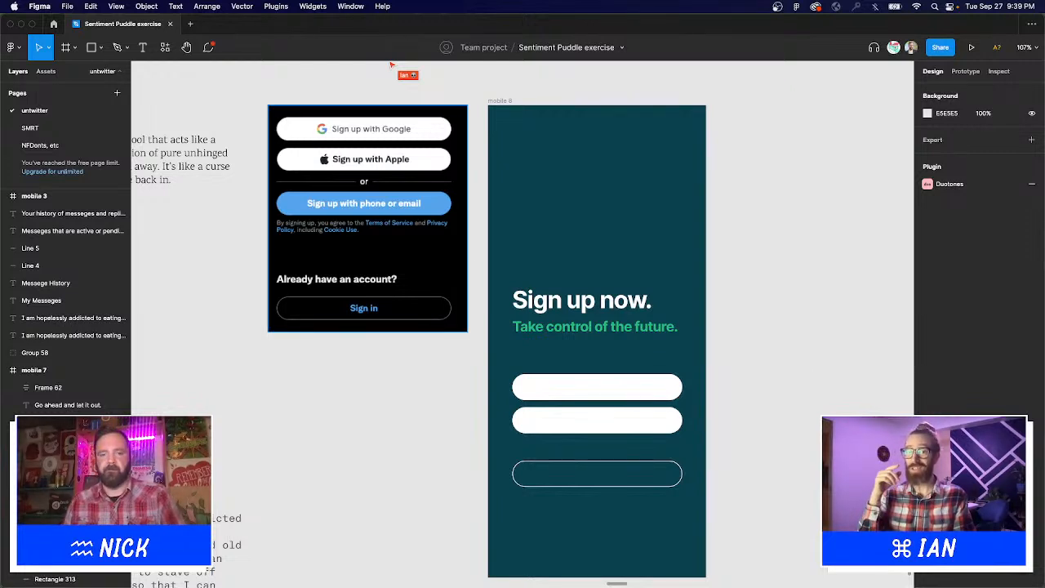
{"action": "mouse_move", "coordinate": [218, 579]}
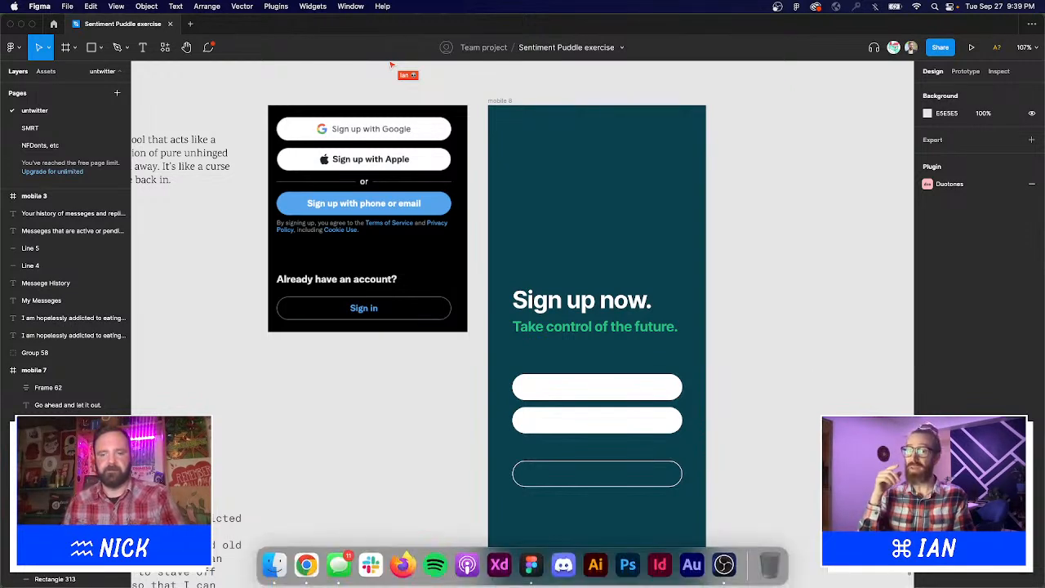
{"action": "left_click", "coordinate": [305, 565]}
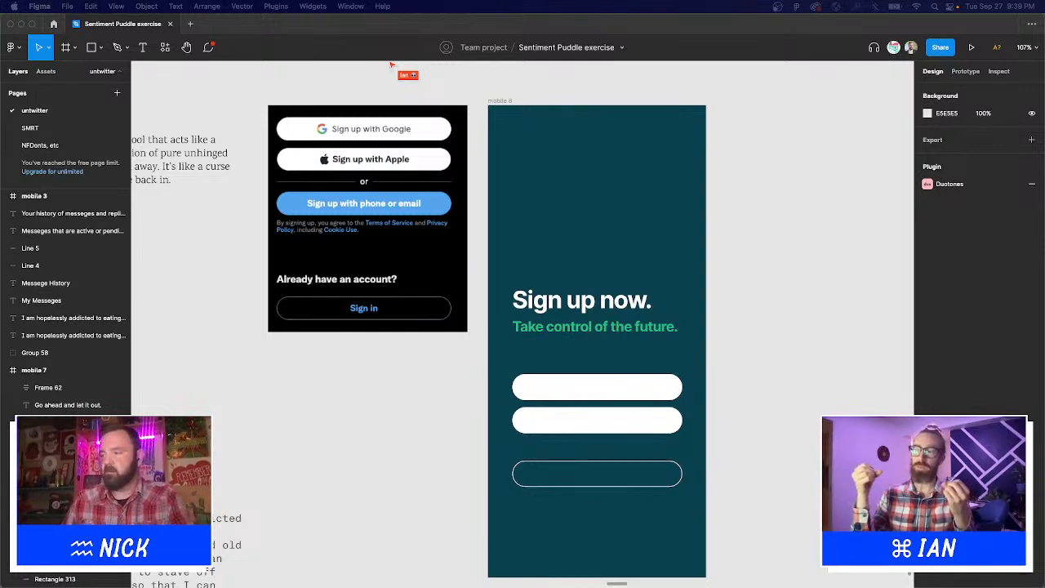
Add a Light-weight 'sign up with google' text label and move it onto the first white field.
{"action": "key", "text": "t"}
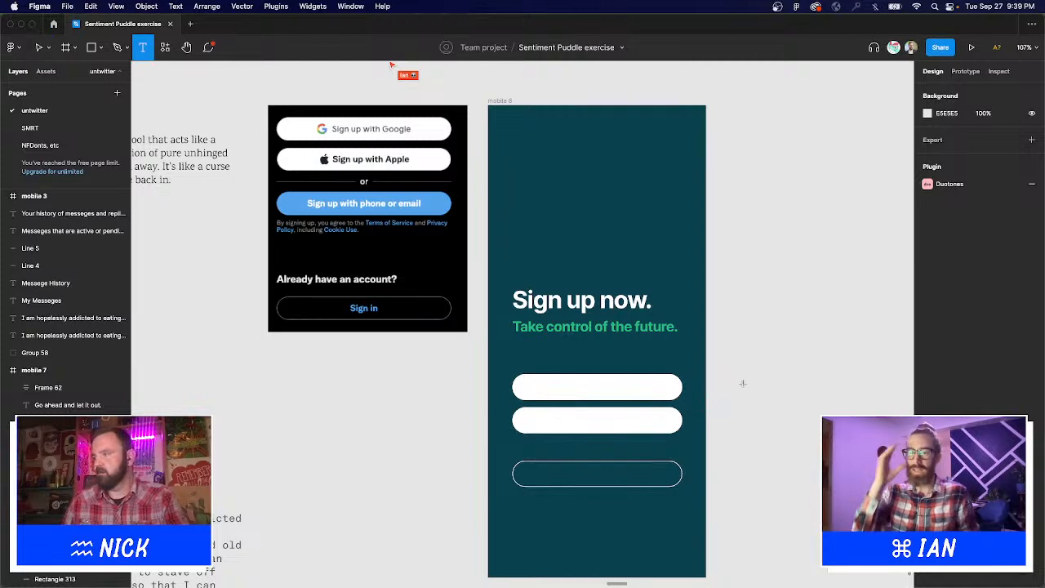
{"action": "left_click", "coordinate": [744, 384]}
{"action": "type", "text": "sign u"}
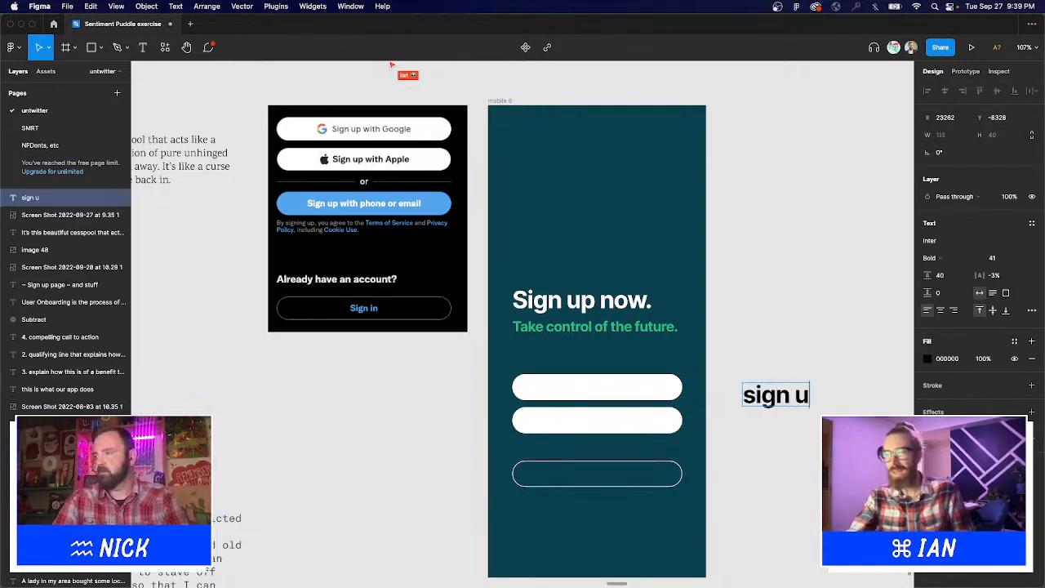
{"action": "type", "text": "p with google"}
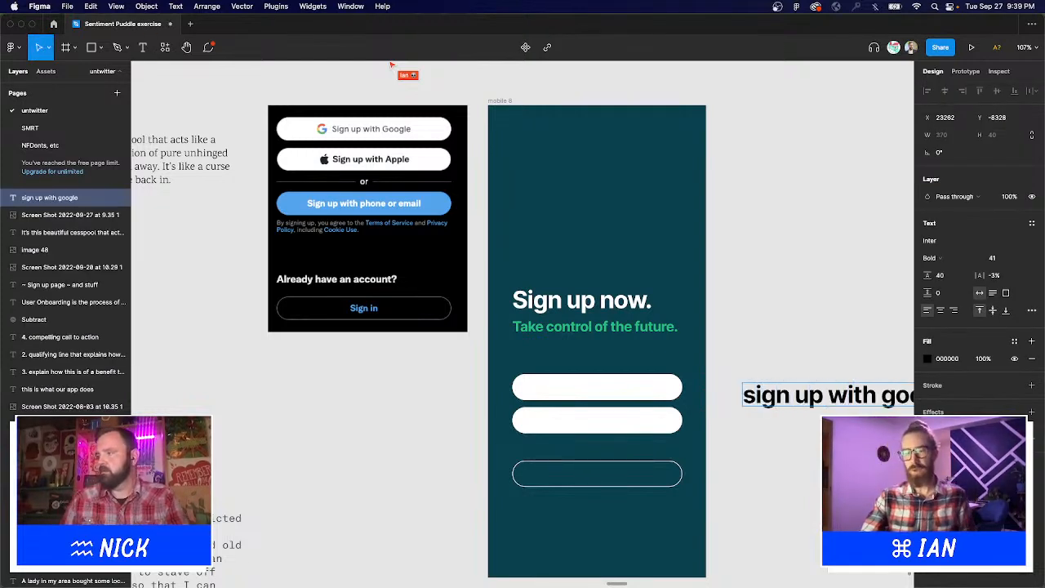
{"action": "key", "text": "Escape"}
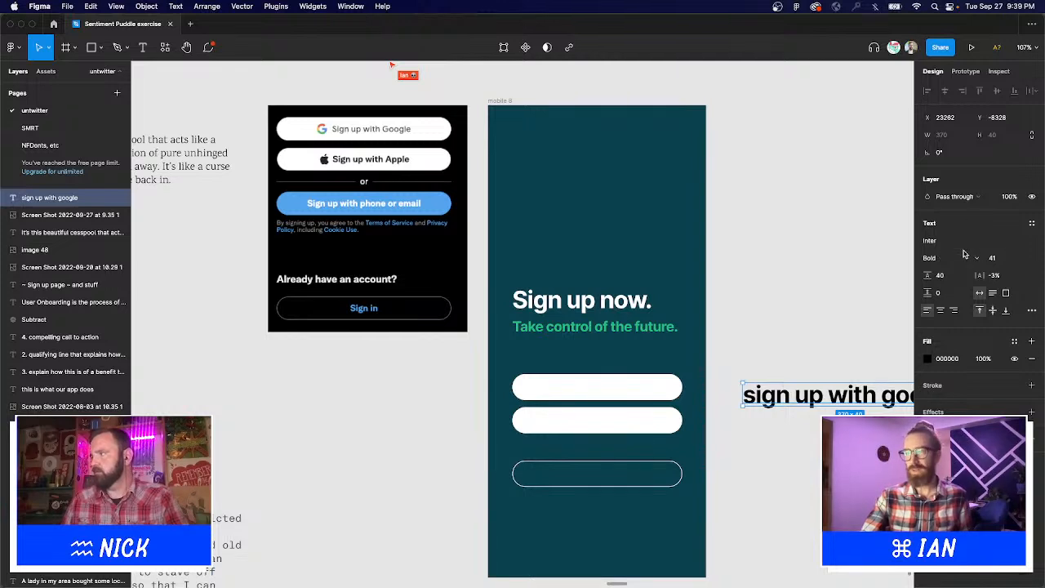
{"action": "left_click", "coordinate": [964, 257]}
{"action": "left_click", "coordinate": [953, 205]}
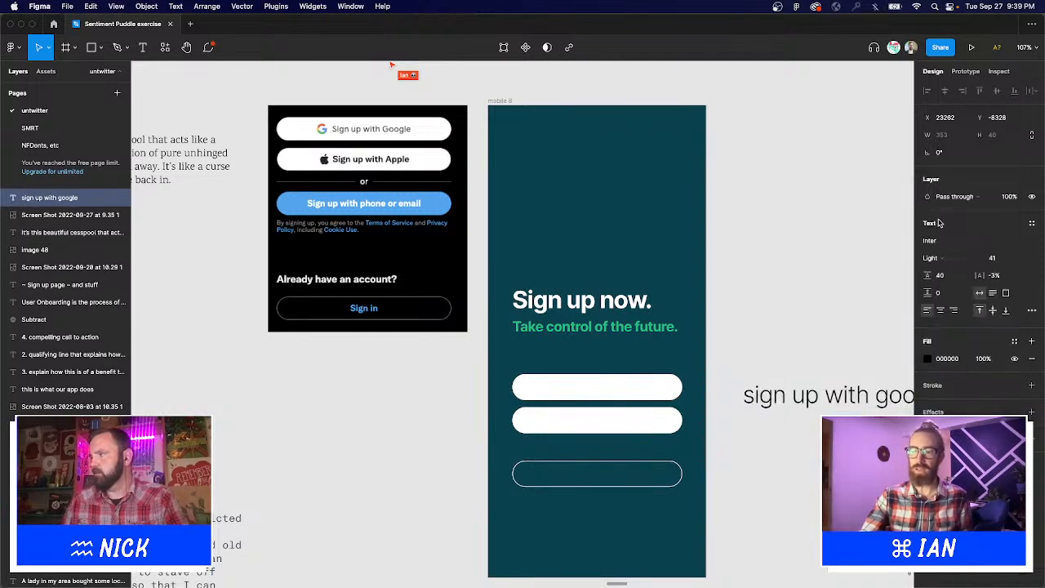
{"action": "left_click_drag", "start_coordinate": [849, 398], "coordinate": [643, 389]}
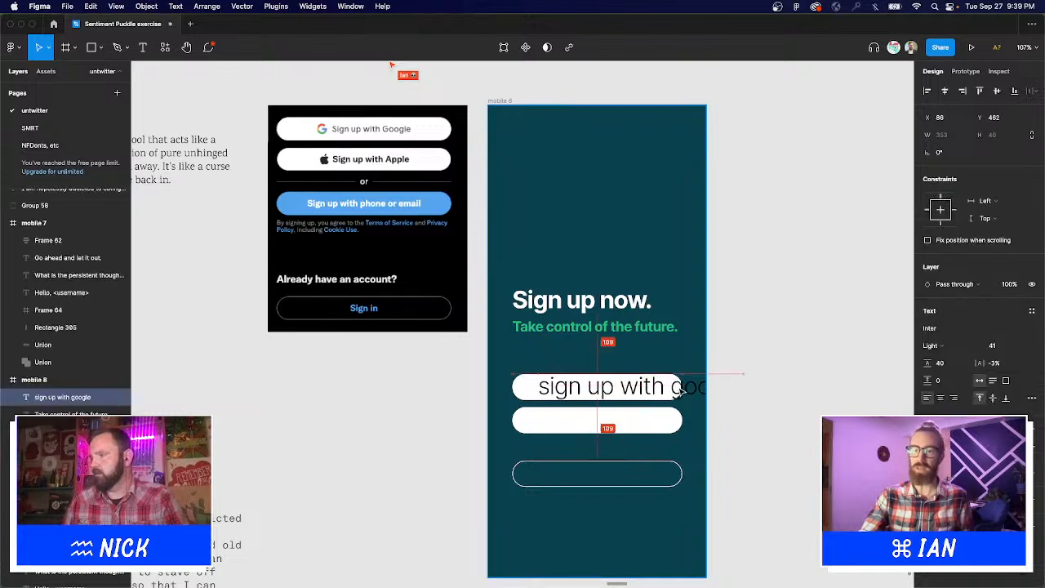
{"action": "left_click_drag", "start_coordinate": [746, 394], "coordinate": [713, 386]}
{"action": "key", "text": "super+z"}
Set the label to size 14 with Auto height and Auto line height, centred on the first button.
{"action": "left_click", "coordinate": [1000, 345]}
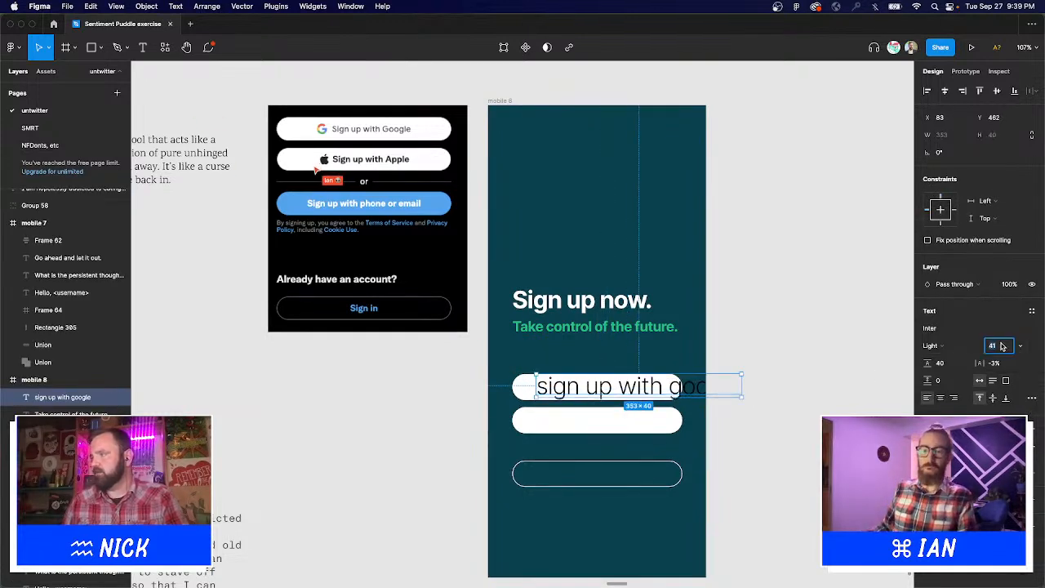
{"action": "key", "text": "shift+Down"}
{"action": "key", "text": "shift+Down"}
{"action": "key", "text": "shift+Down"}
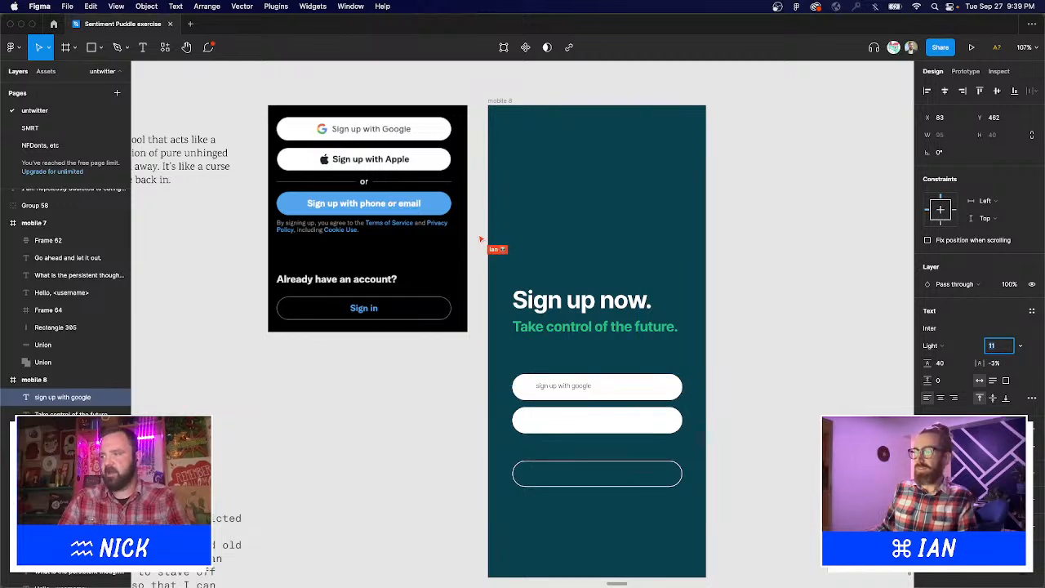
{"action": "key", "text": "Up"}
{"action": "key", "text": "Up"}
{"action": "key", "text": "Up"}
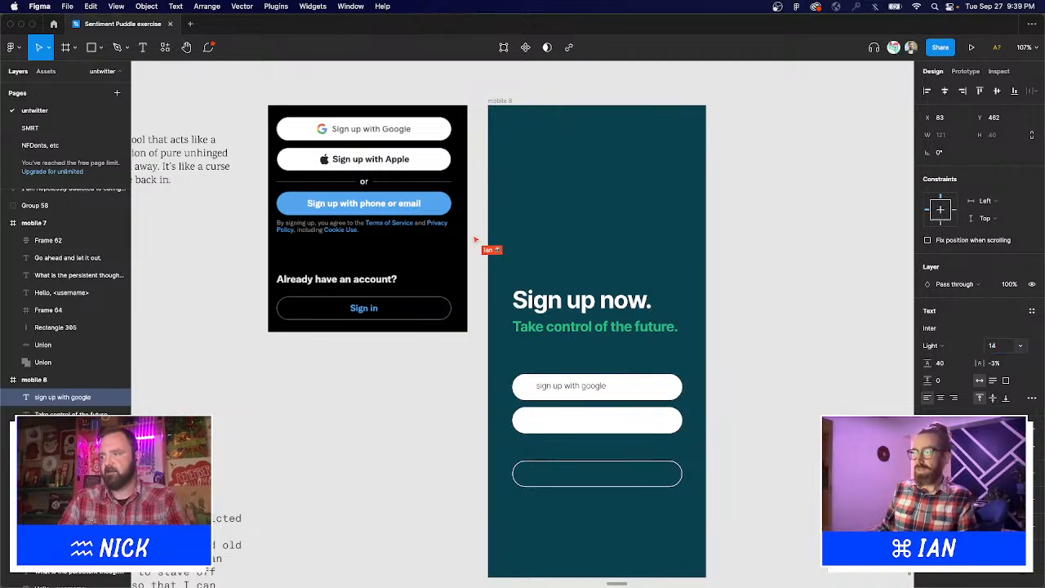
{"action": "key", "text": "Return"}
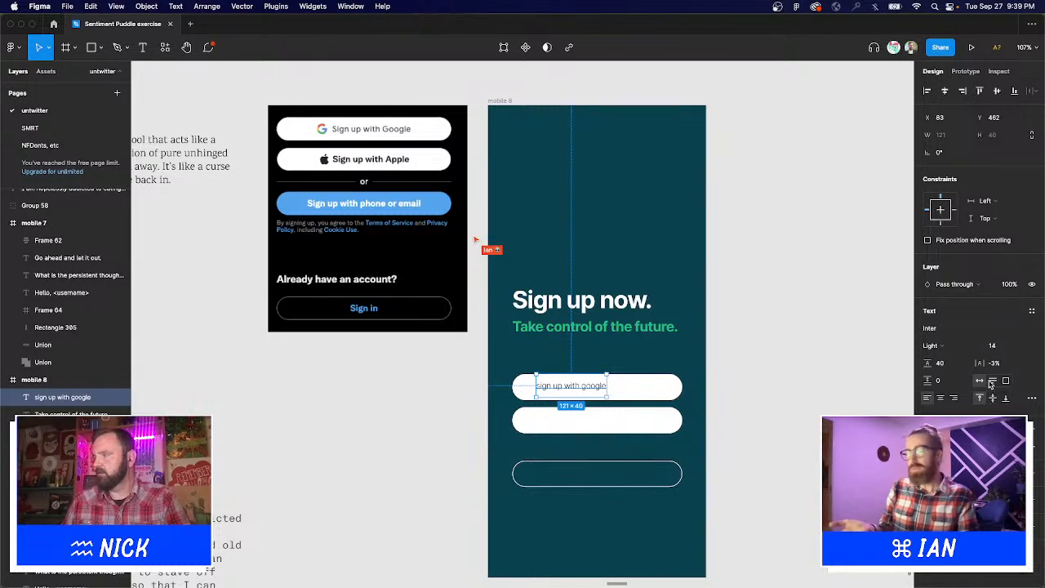
{"action": "left_click", "coordinate": [994, 380]}
{"action": "left_click", "coordinate": [953, 363]}
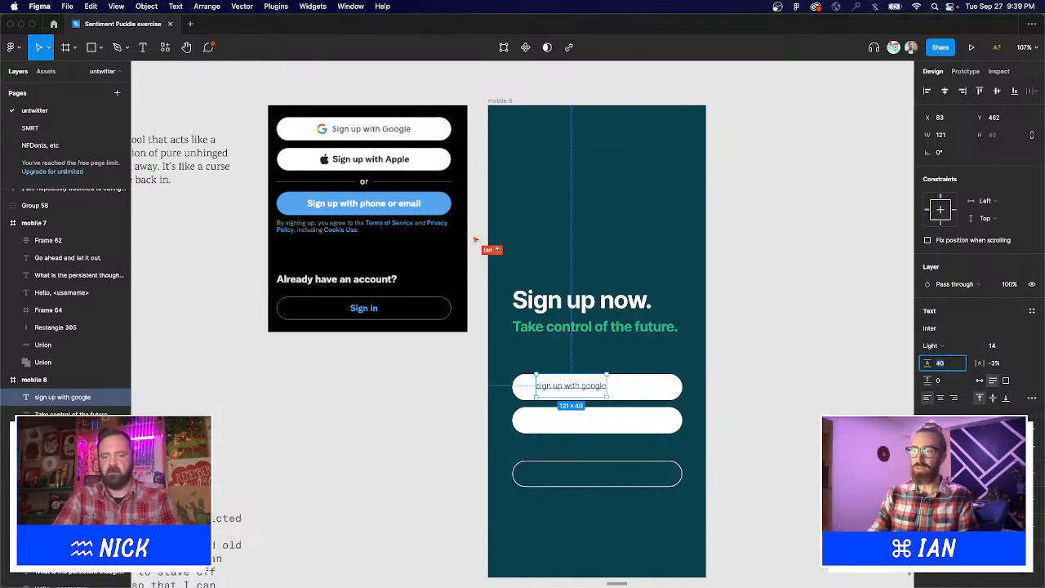
{"action": "key", "text": "Return"}
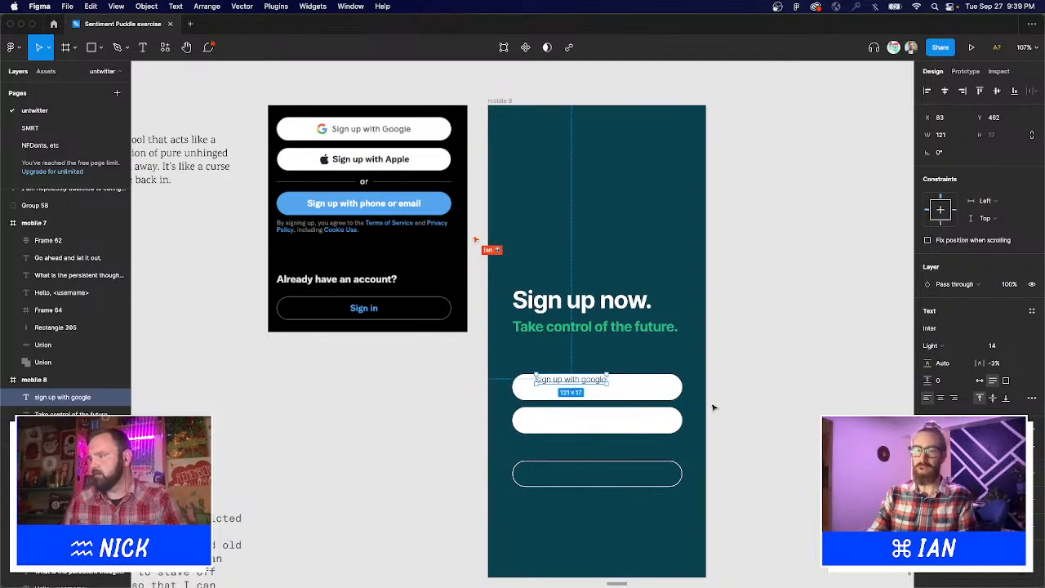
{"action": "left_click_drag", "start_coordinate": [557, 377], "coordinate": [703, 434]}
Change the duplicated label to 'sign up with apple' and make it fit its text width.
{"action": "double_click", "coordinate": [609, 422]}
{"action": "left_click", "coordinate": [609, 421]}
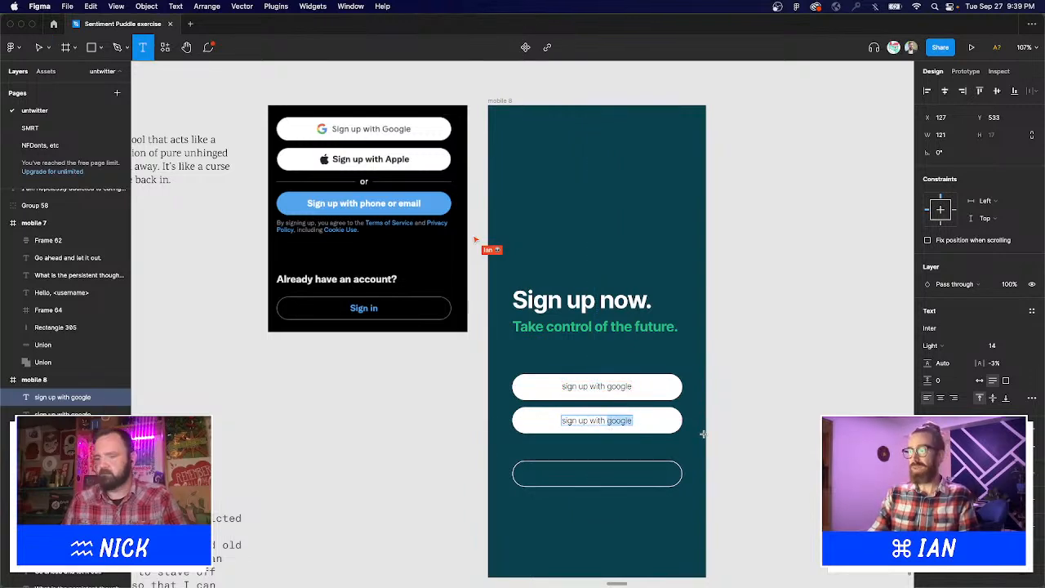
{"action": "type", "text": "apple"}
{"action": "key", "text": "Escape"}
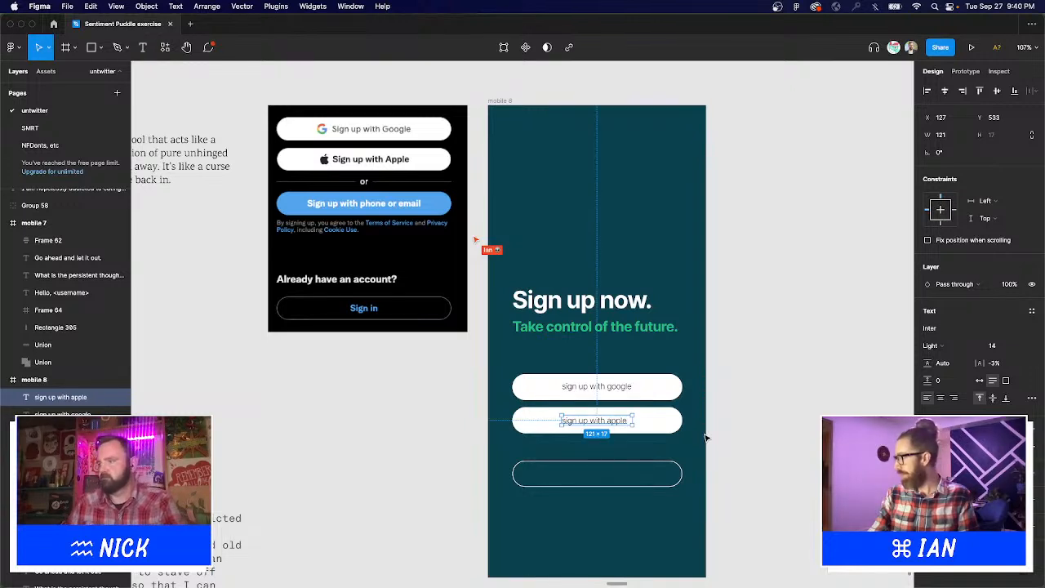
{"action": "left_click", "coordinate": [980, 382]}
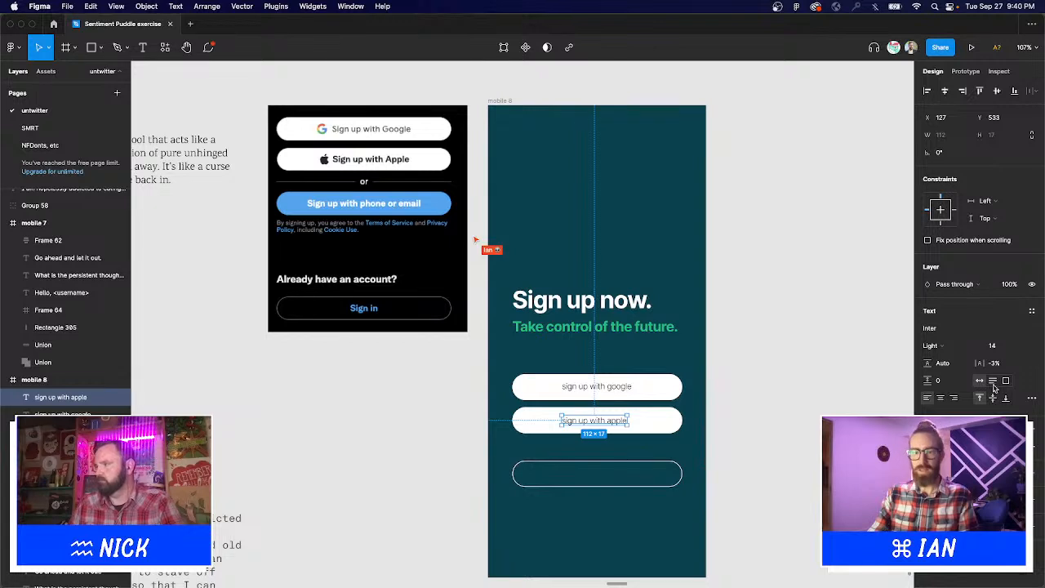
Give both labels 0% letter spacing, keep google on one line, and align their horizontal centres.
{"action": "left_click", "coordinate": [597, 386], "text": "shift"}
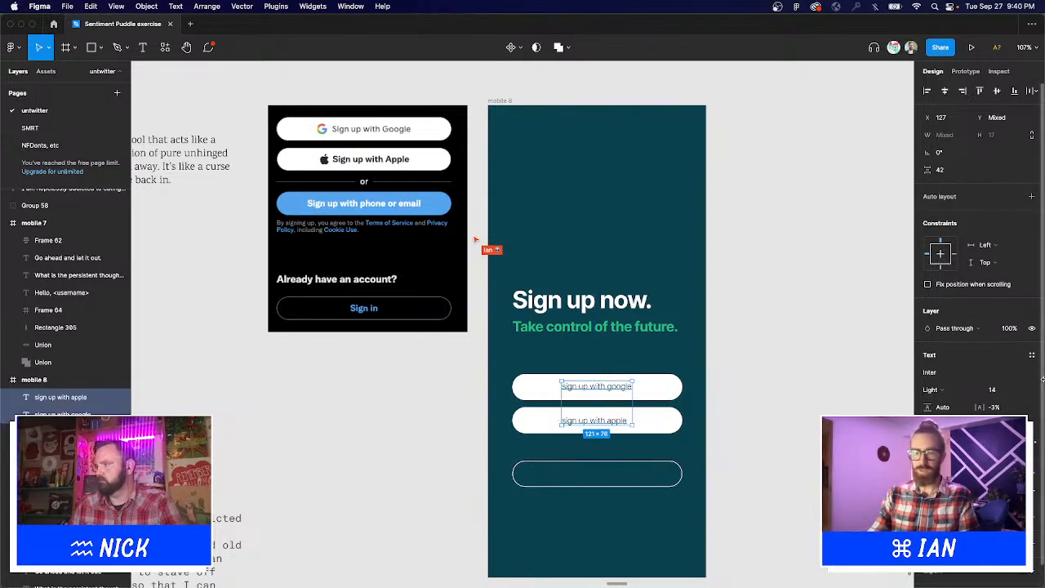
{"action": "type", "text": "0"}
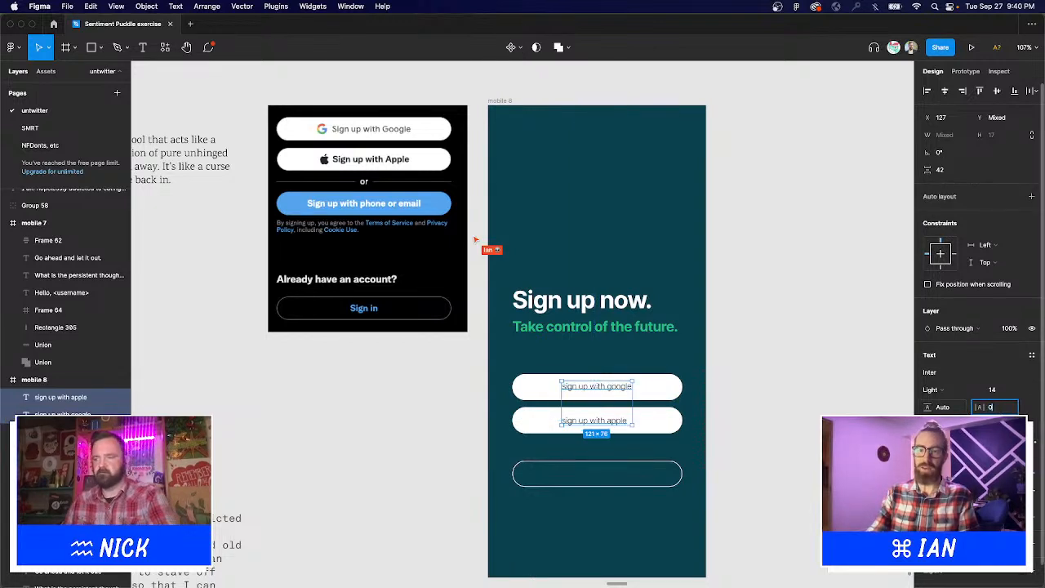
{"action": "key", "text": "Return"}
{"action": "left_click", "coordinate": [759, 409]}
{"action": "left_click", "coordinate": [601, 392]}
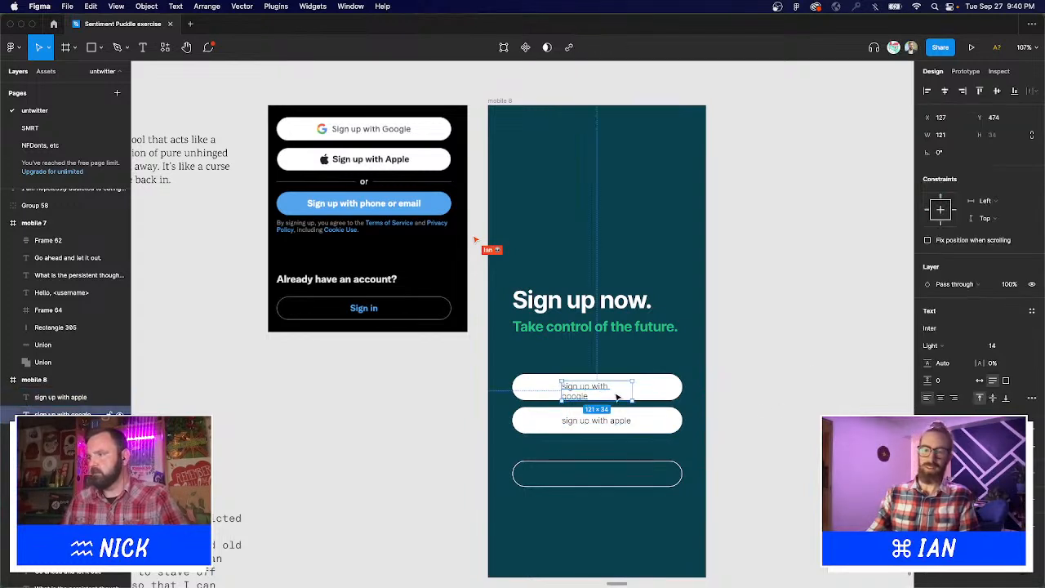
{"action": "left_click_drag", "start_coordinate": [633, 392], "coordinate": [640, 391]}
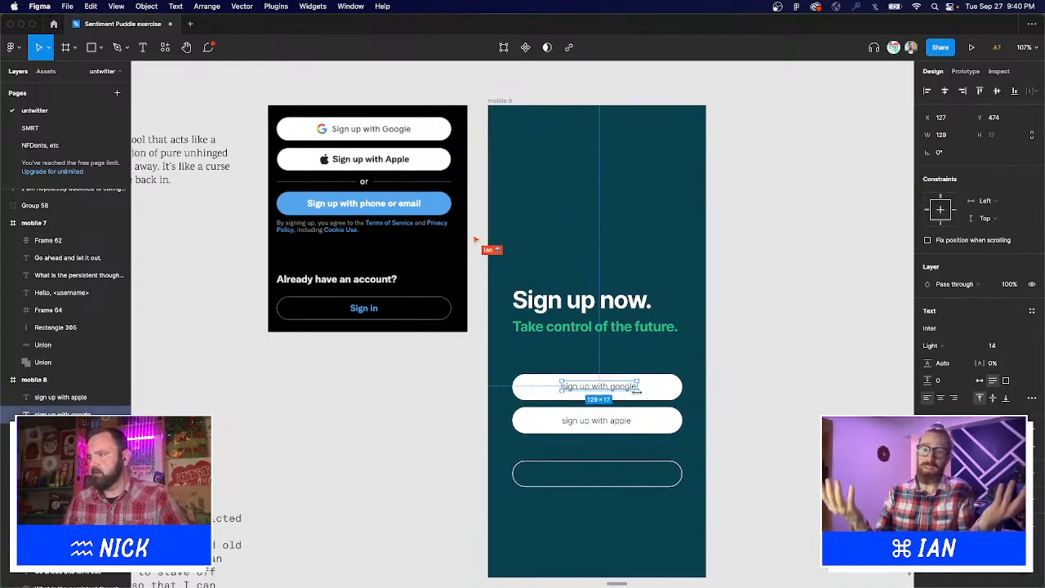
{"action": "left_click", "coordinate": [619, 421], "text": "shift"}
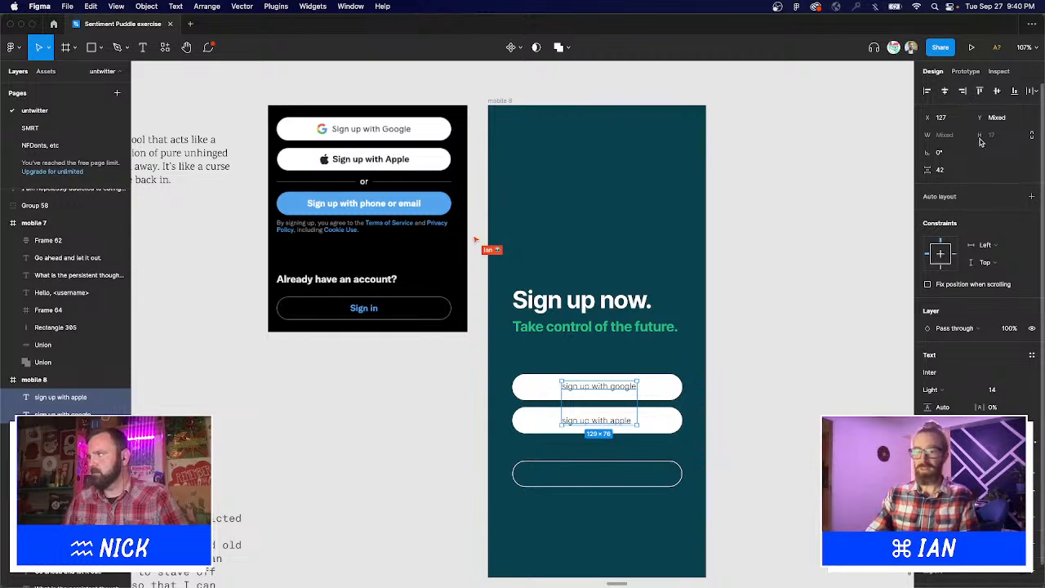
{"action": "left_click", "coordinate": [947, 91]}
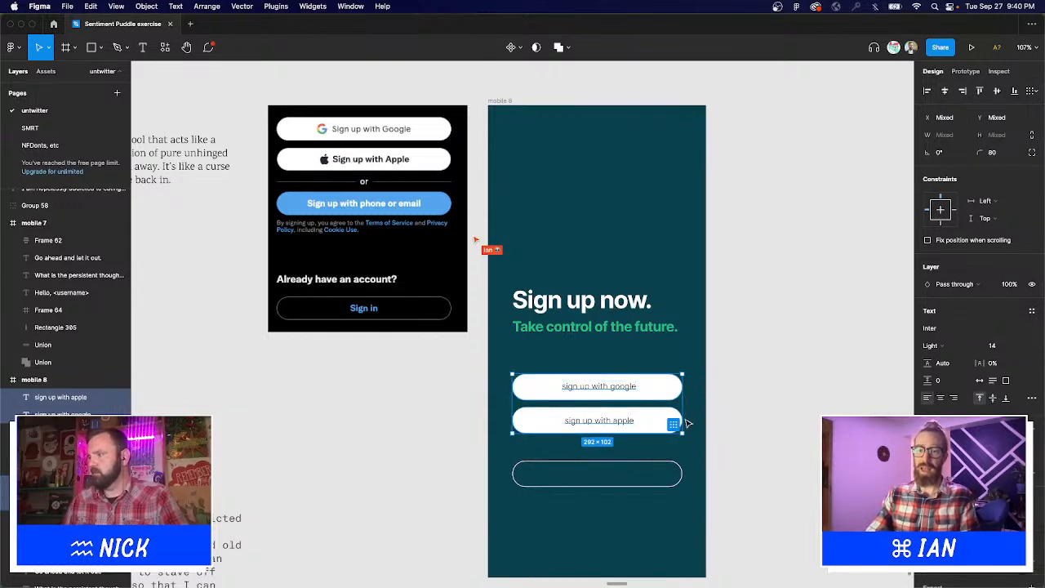
Try turning the google button into a component, then undo it.
{"action": "left_click", "coordinate": [640, 407]}
{"action": "left_click", "coordinate": [625, 394]}
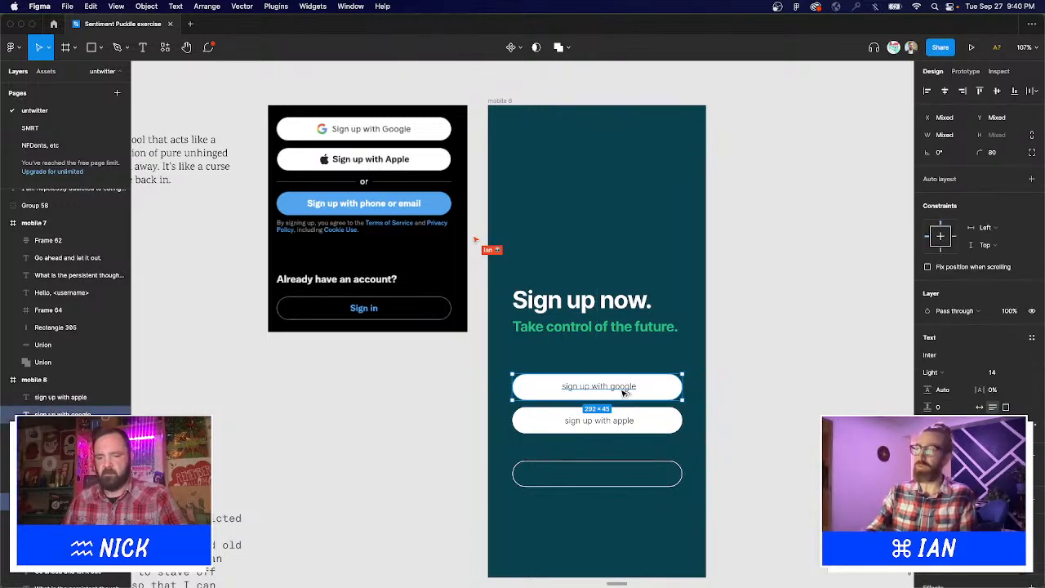
{"action": "key", "text": "super+alt+k"}
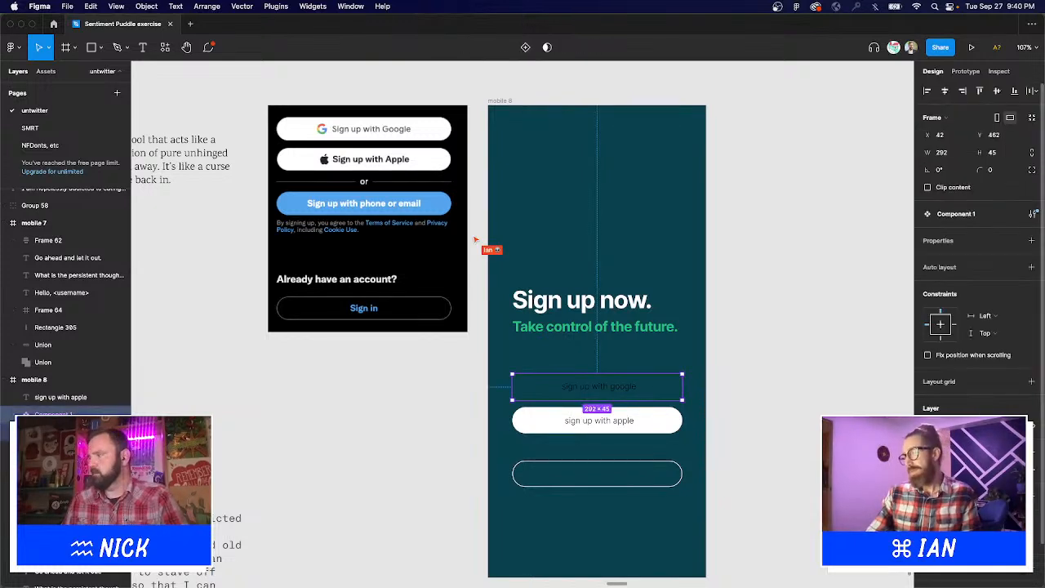
{"action": "key", "text": "super+z"}
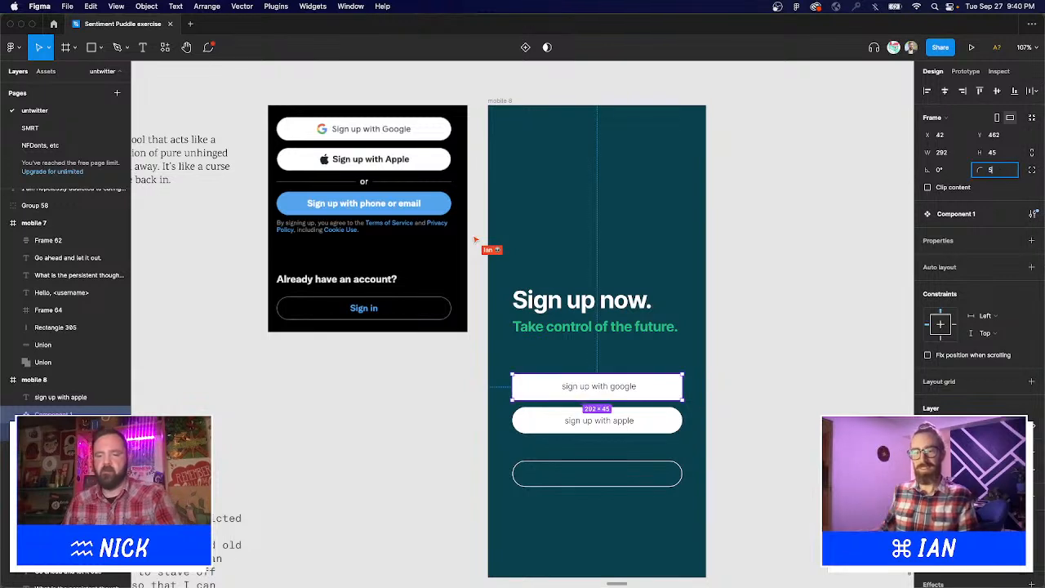
{"action": "left_click", "coordinate": [801, 353]}
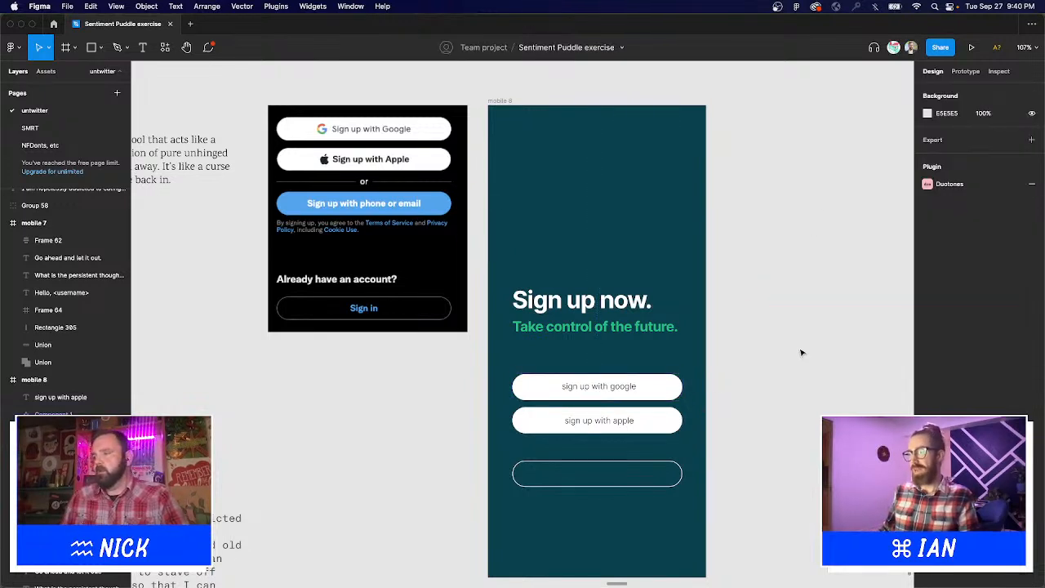
{"action": "left_click", "coordinate": [582, 392], "text": "super"}
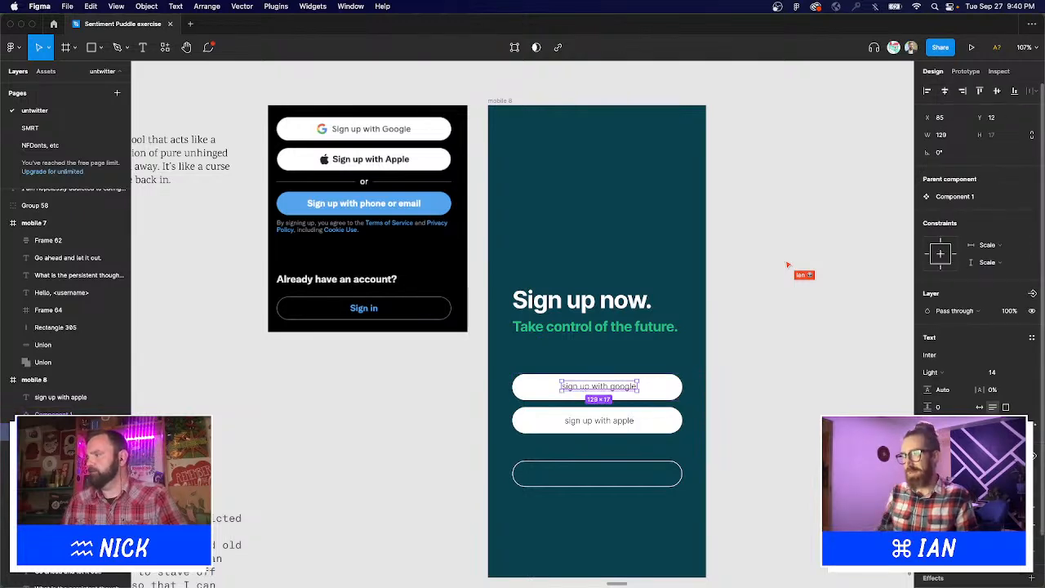
Delete the old apple button's white background and its leftover label.
{"action": "left_click", "coordinate": [798, 427]}
{"action": "left_click", "coordinate": [646, 425]}
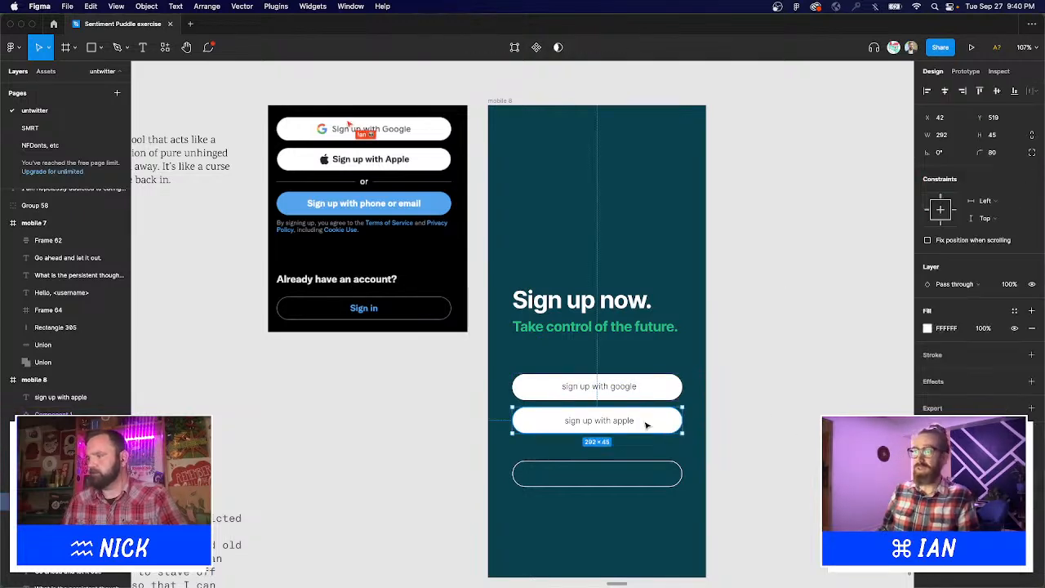
{"action": "key", "text": "Delete"}
{"action": "left_click", "coordinate": [632, 424]}
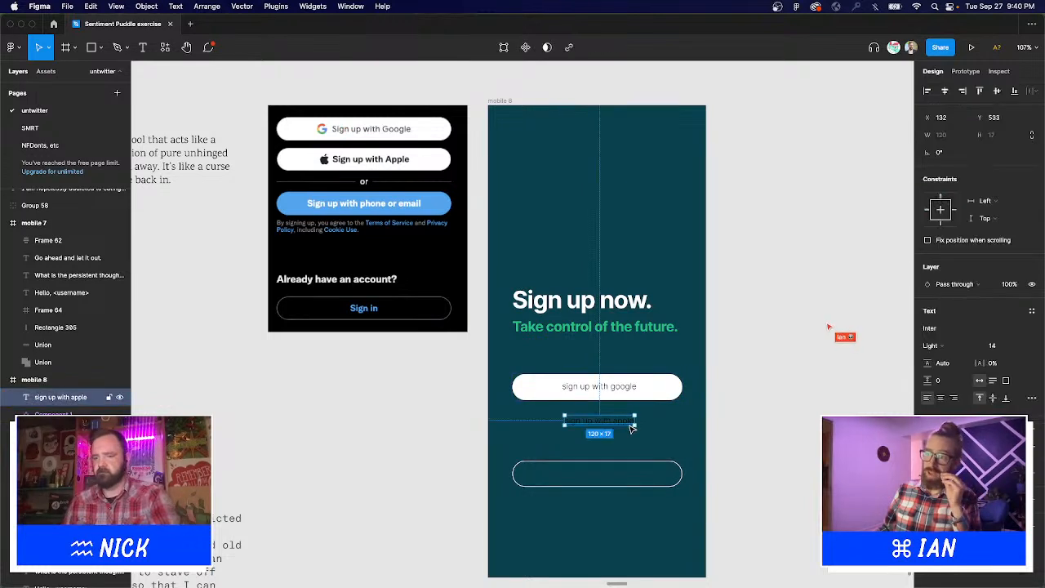
{"action": "key", "text": "Delete"}
Copy the google button just below it and relabel the copy 'sign up with apple'.
{"action": "left_click", "coordinate": [654, 385]}
{"action": "mouse_move", "coordinate": [651, 392]}
{"action": "left_mouse_down"}
{"action": "mouse_move", "coordinate": [660, 422]}
{"action": "mouse_move", "coordinate": [647, 409]}
{"action": "left_mouse_up"}
{"action": "key", "text": "t"}
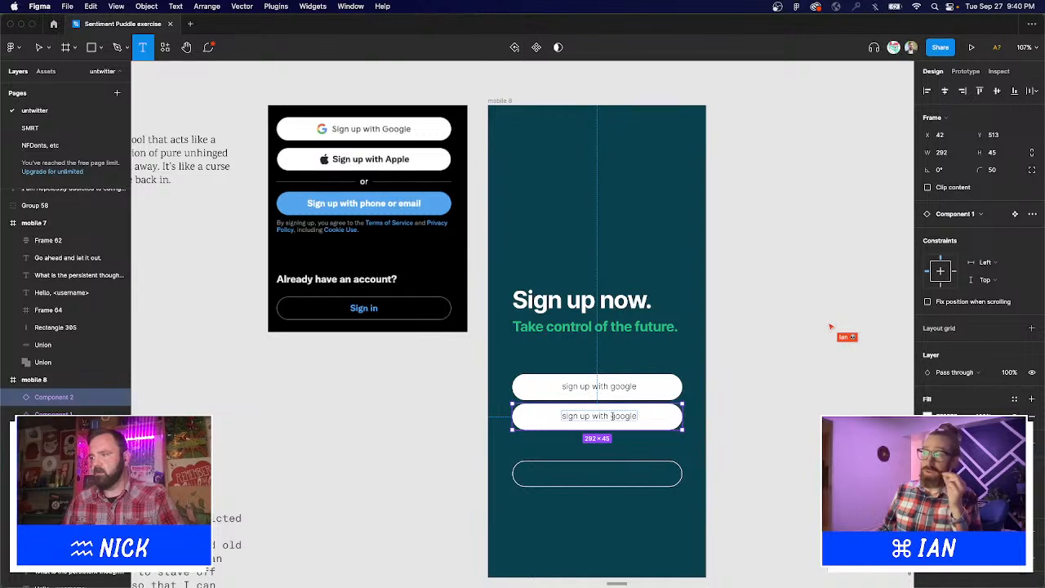
{"action": "double_click", "coordinate": [613, 416]}
{"action": "type", "text": "apple"}
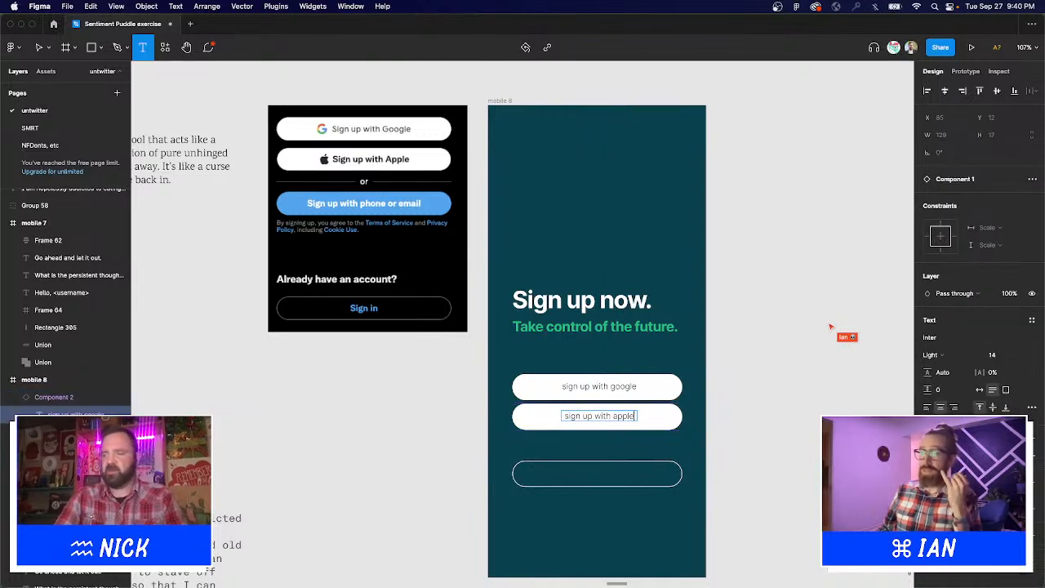
{"action": "left_click", "coordinate": [724, 408]}
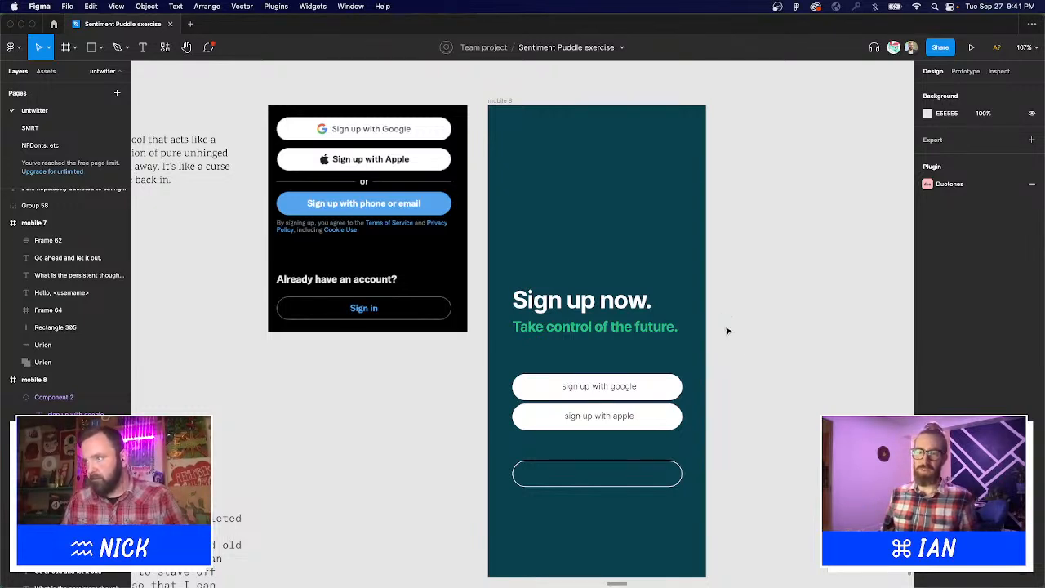
Remove the empty button's outline and give it a solid white fill.
{"action": "left_click", "coordinate": [581, 466]}
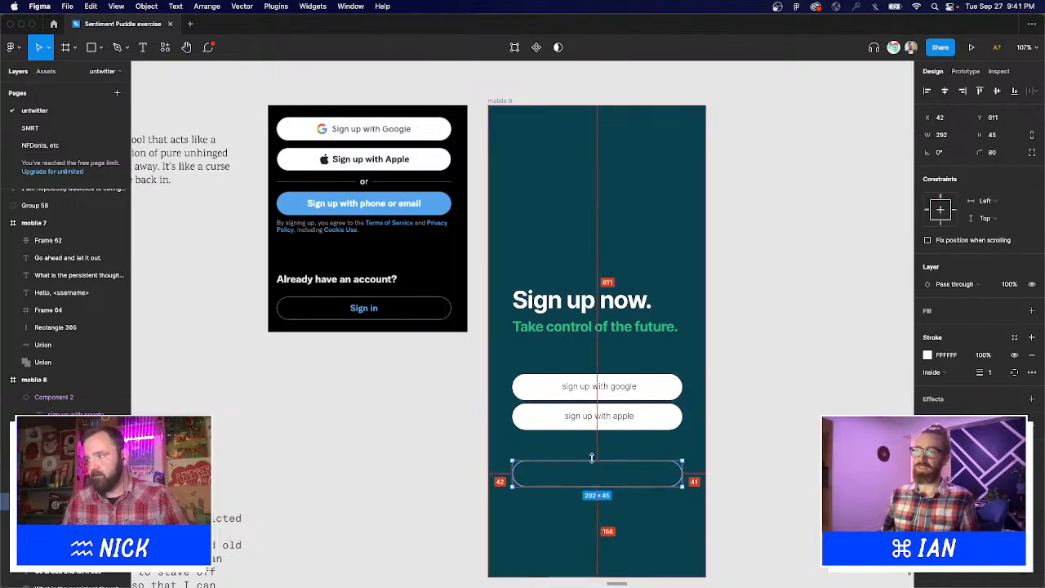
{"action": "left_click", "coordinate": [1032, 355]}
{"action": "left_click", "coordinate": [1032, 311]}
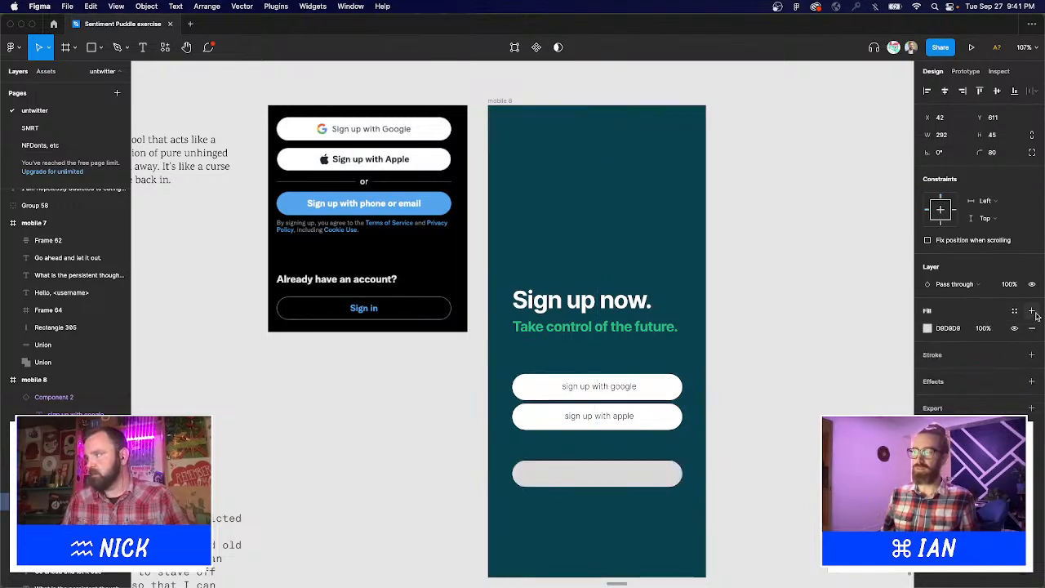
{"action": "left_click", "coordinate": [927, 330]}
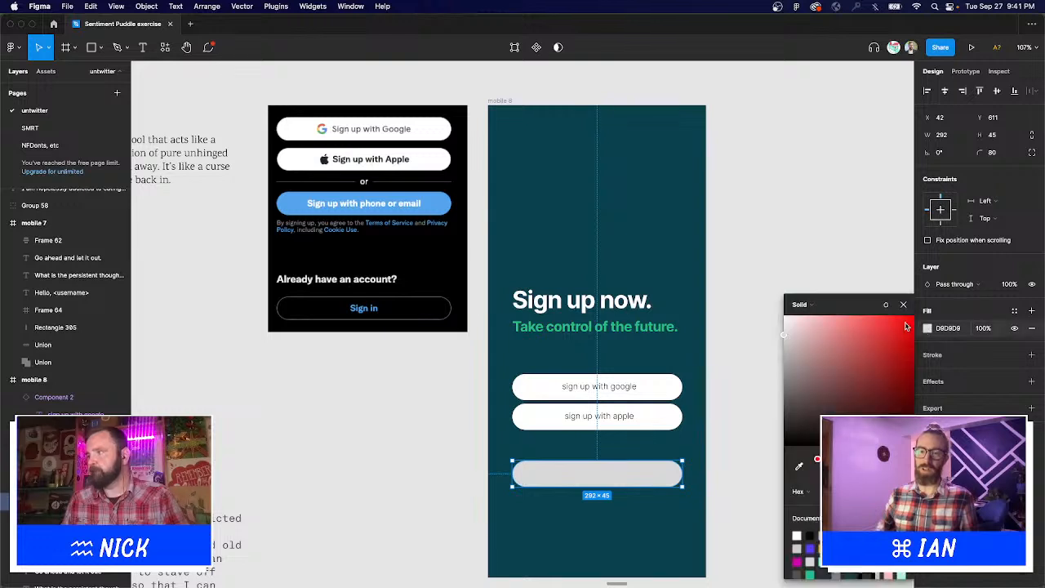
{"action": "left_click_drag", "start_coordinate": [842, 344], "coordinate": [660, 249]}
{"action": "left_click", "coordinate": [748, 254]}
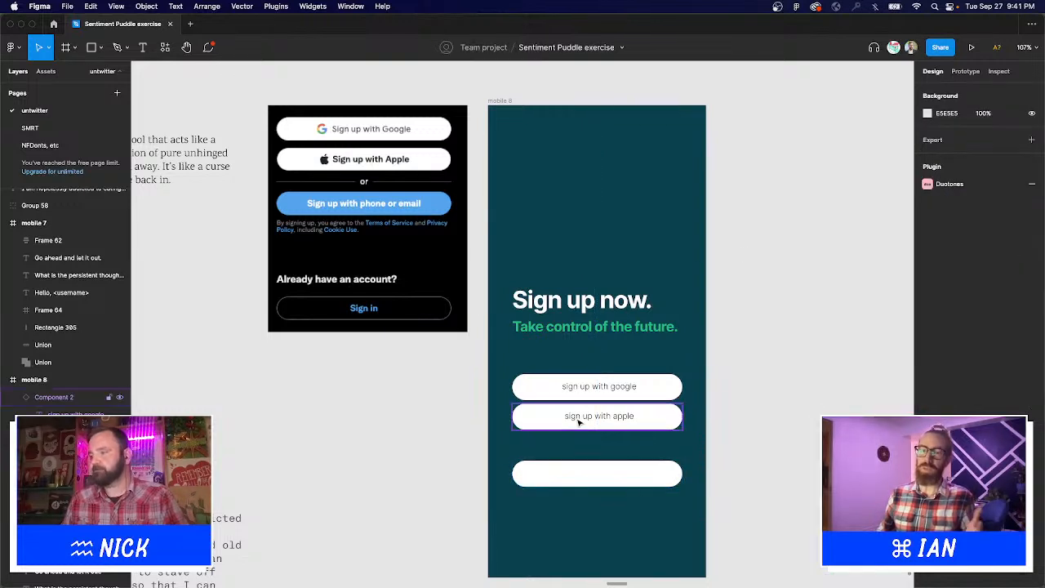
Delete the empty third button and place a duplicate of the apple button well below the others.
{"action": "left_click", "coordinate": [586, 486]}
{"action": "key", "text": "Delete"}
{"action": "left_click", "coordinate": [619, 415]}
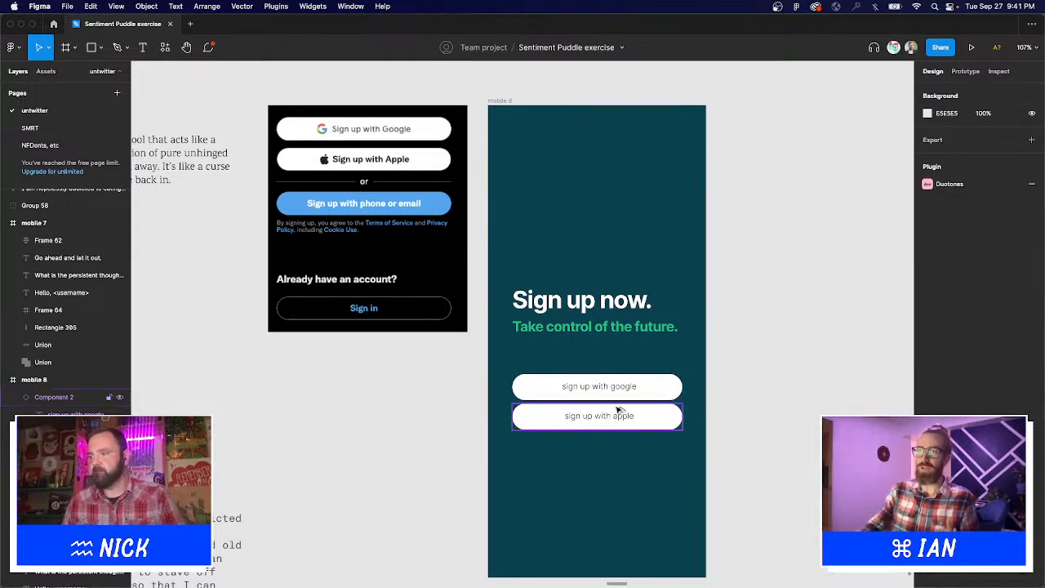
{"action": "key", "text": "super+d"}
{"action": "left_click_drag", "start_coordinate": [612, 502], "coordinate": [613, 481]}
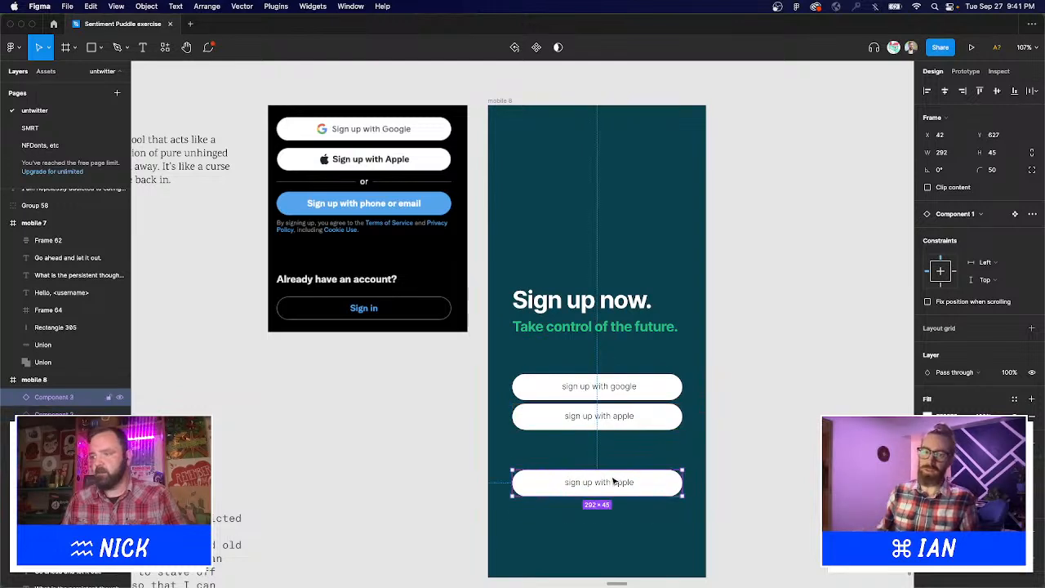
Retype the copied button's label as 'Sign up with email'.
{"action": "key", "text": "t"}
{"action": "left_click", "coordinate": [609, 482]}
{"action": "type", "text": "S"}
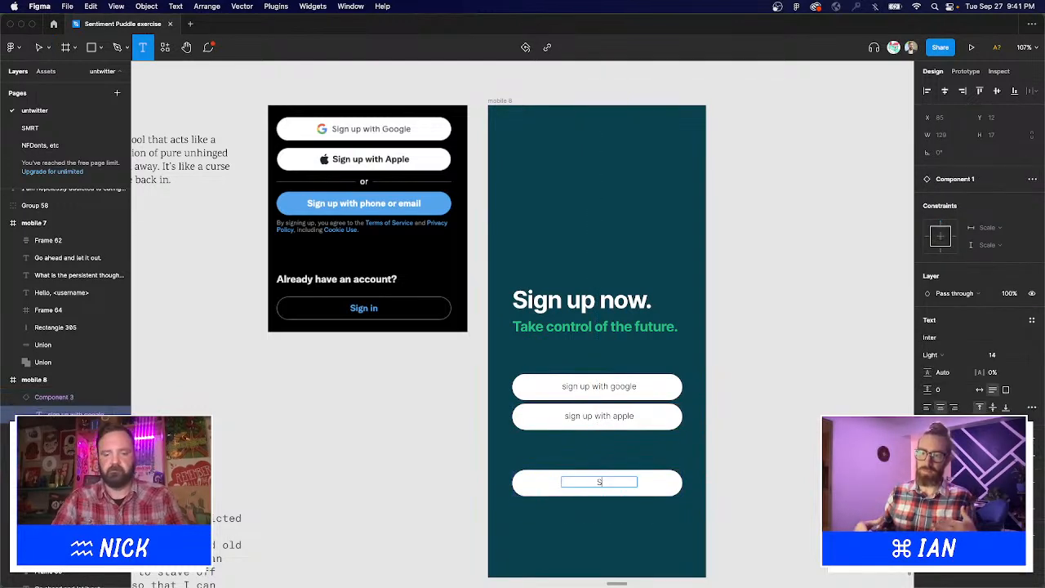
{"action": "type", "text": "ign up with E"}
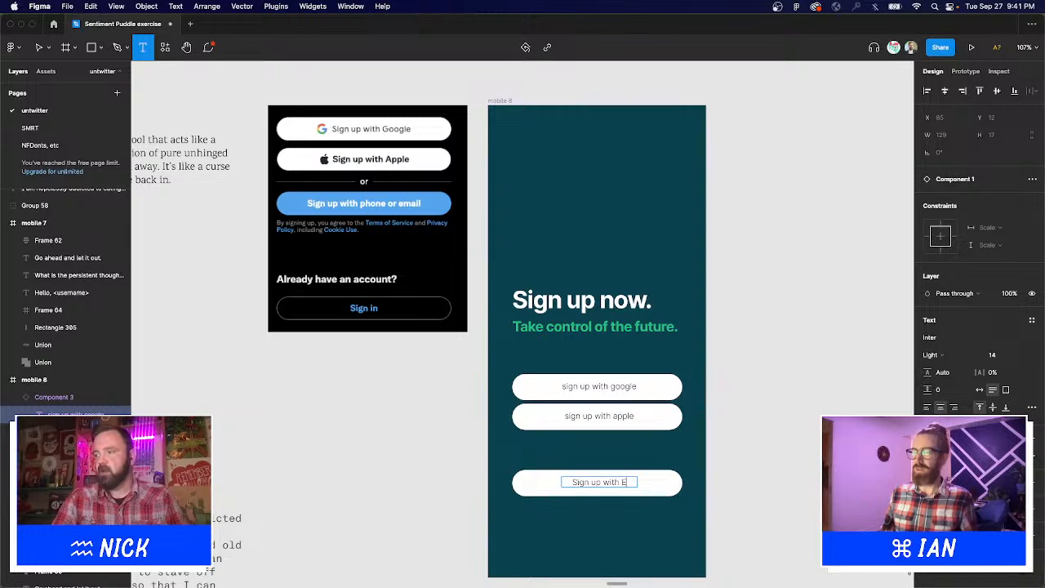
{"action": "type", "text": "mail"}
{"action": "key", "text": "BackSpace"}
{"action": "key", "text": "BackSpace"}
{"action": "key", "text": "BackSpace"}
{"action": "key", "text": "BackSpace"}
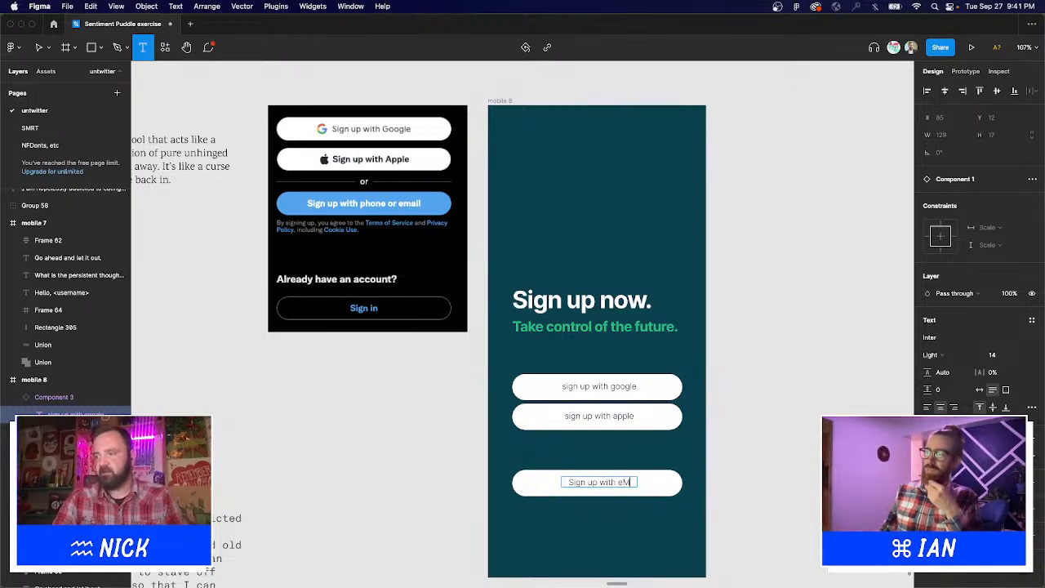
{"action": "type", "text": "mail"}
{"action": "key", "text": "Escape"}
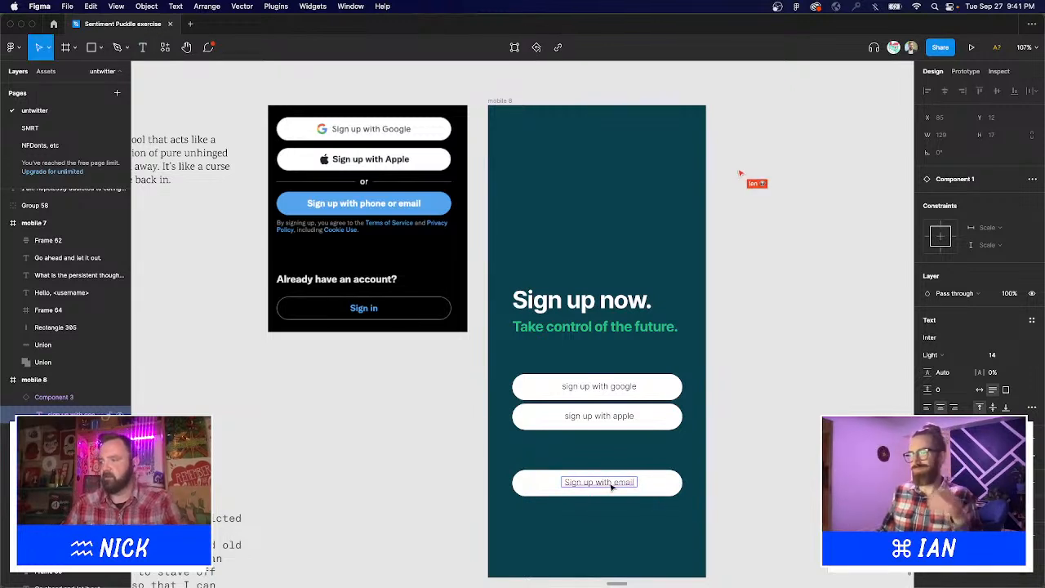
{"action": "left_click", "coordinate": [807, 482]}
Check the email button and select the google, apple and email labels together.
{"action": "scroll", "coordinate": [800, 466], "scroll_direction": "down", "scroll_amount": 2}
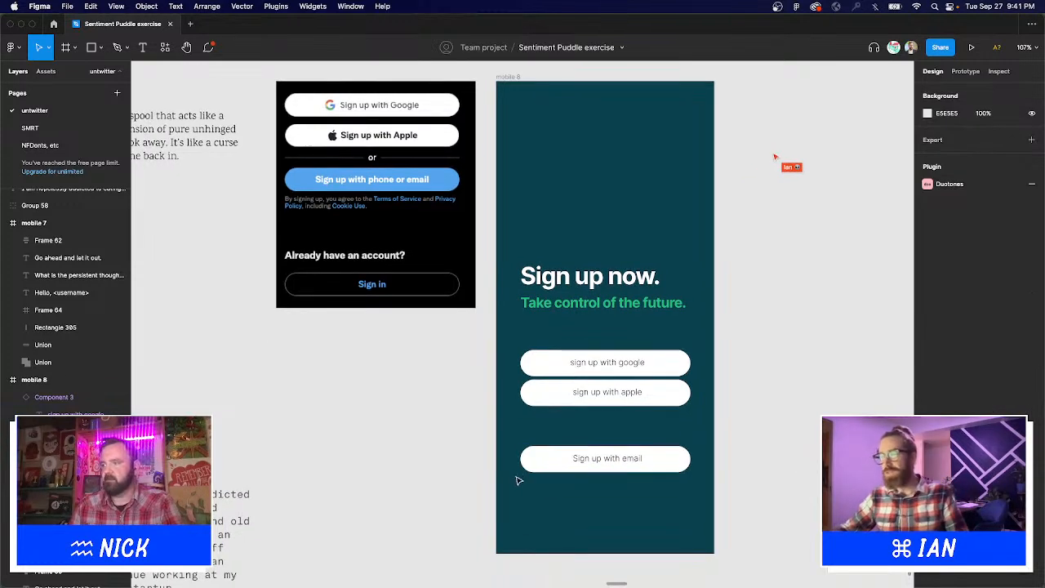
{"action": "left_click", "coordinate": [606, 463]}
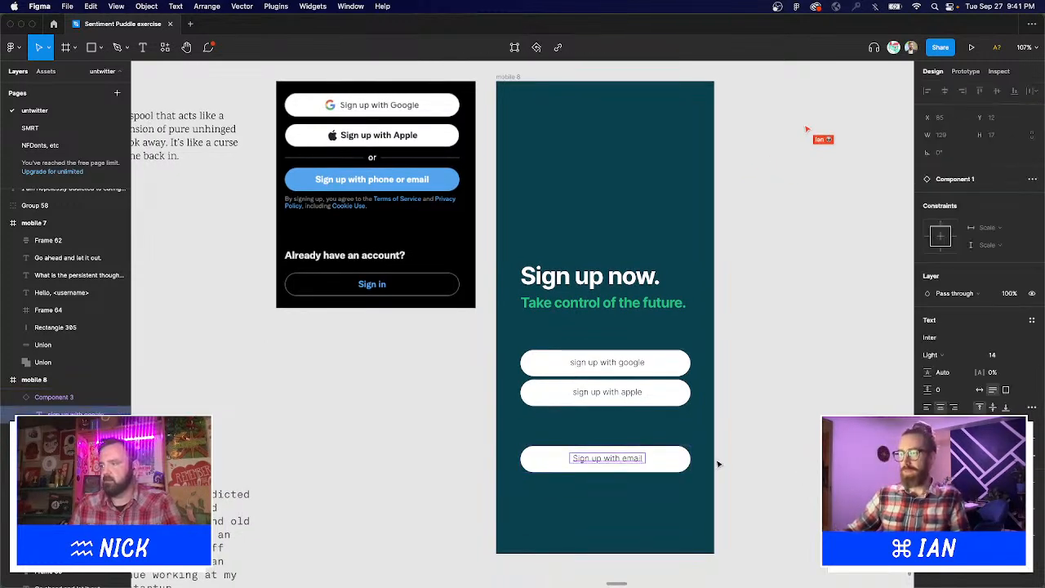
{"action": "left_click", "coordinate": [547, 337]}
{"action": "left_click", "coordinate": [588, 363]}
{"action": "left_click", "coordinate": [601, 392], "text": "shift"}
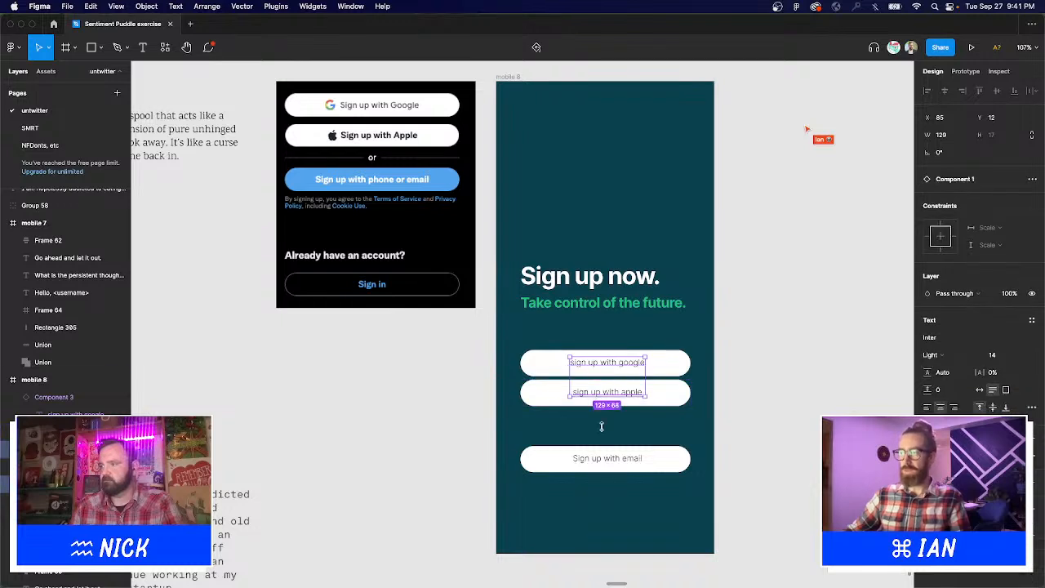
{"action": "left_click", "coordinate": [605, 462], "text": "shift"}
{"action": "left_click", "coordinate": [629, 425]}
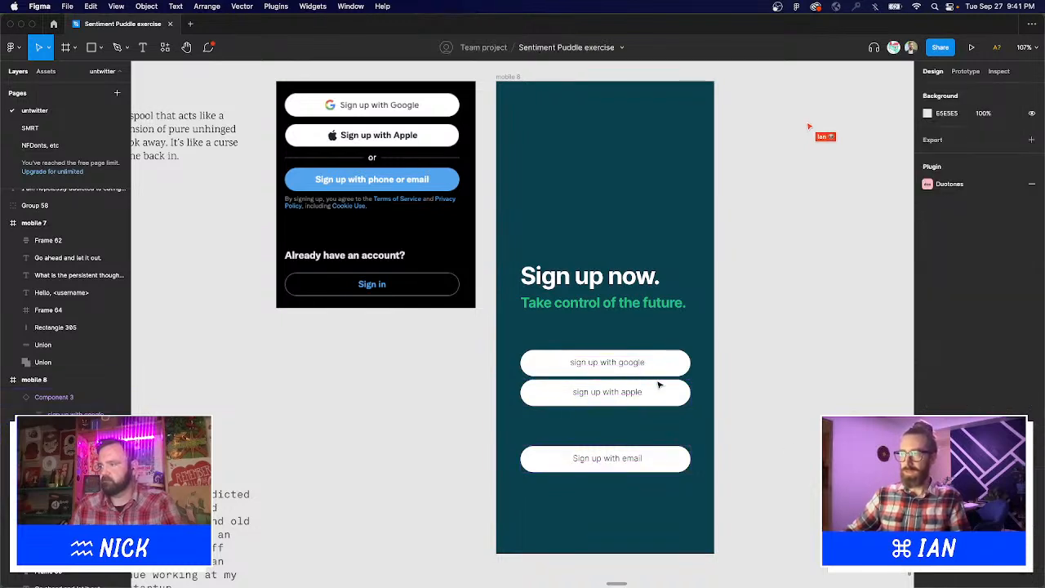
{"action": "left_click", "coordinate": [621, 369]}
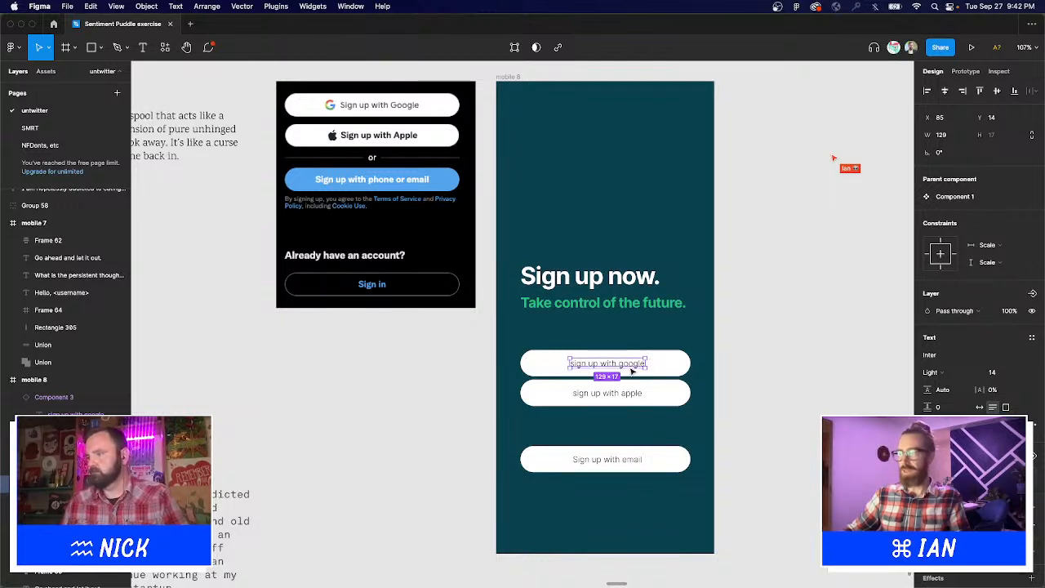
Inspect the google label and the mobile 8 frame options without making changes.
{"action": "double_click", "coordinate": [605, 362]}
{"action": "key", "text": "Escape"}
{"action": "key", "text": "Escape"}
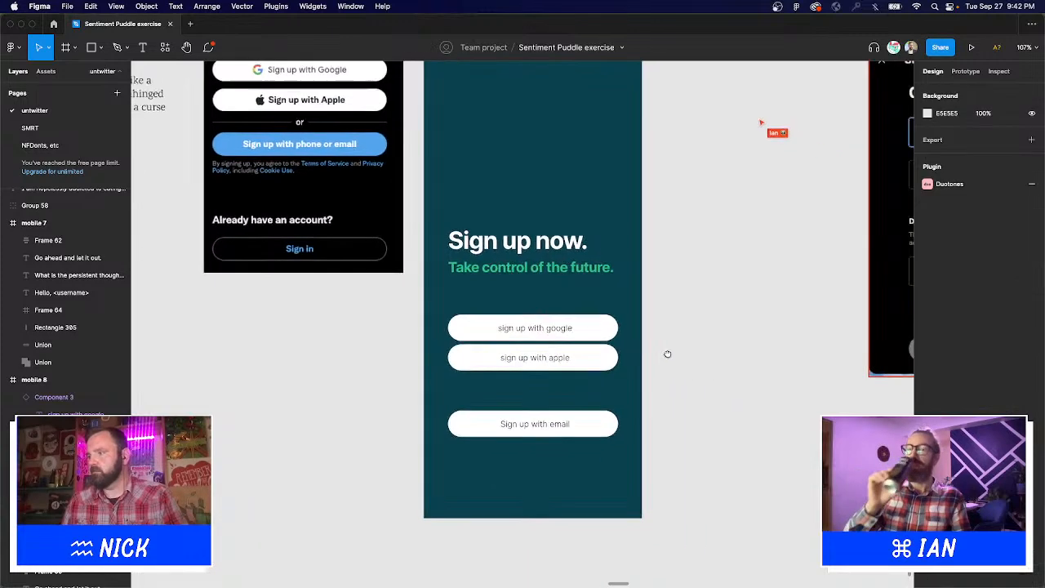
{"action": "scroll", "coordinate": [667, 354], "scroll_direction": "right", "scroll_amount": 2}
{"action": "right_click", "coordinate": [588, 385]}
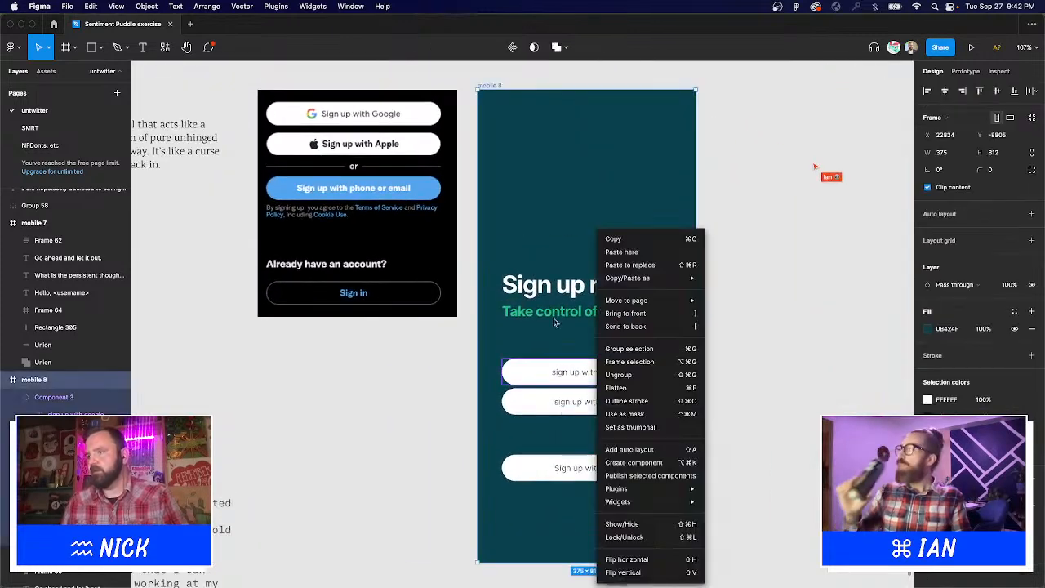
{"action": "key", "text": "Escape"}
{"action": "scroll", "coordinate": [460, 339], "scroll_direction": "down", "scroll_amount": 5}
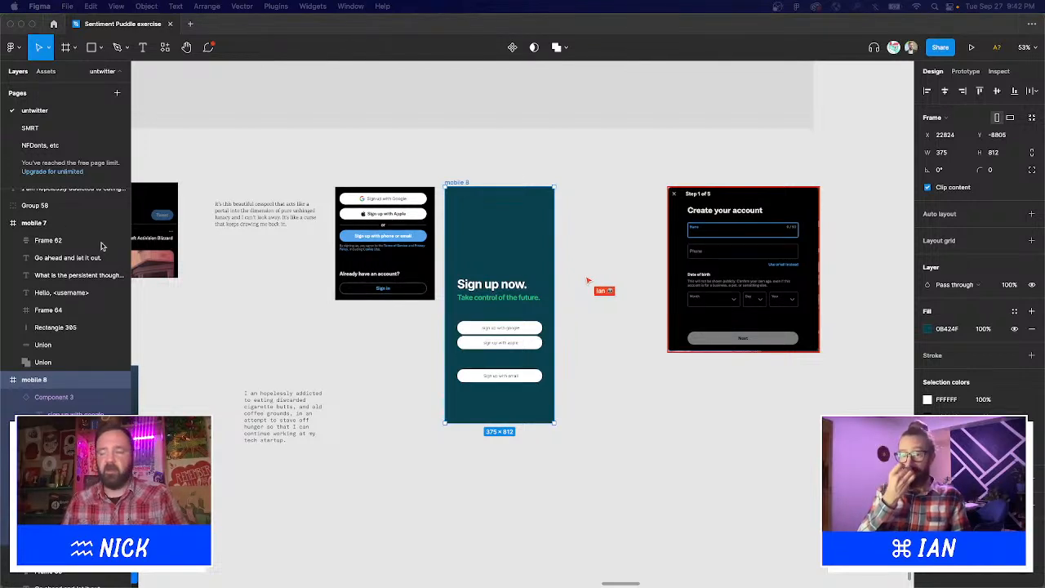
Duplicate the google button into the stack and shift the three stacked buttons slightly down.
{"action": "key", "text": "alt"}
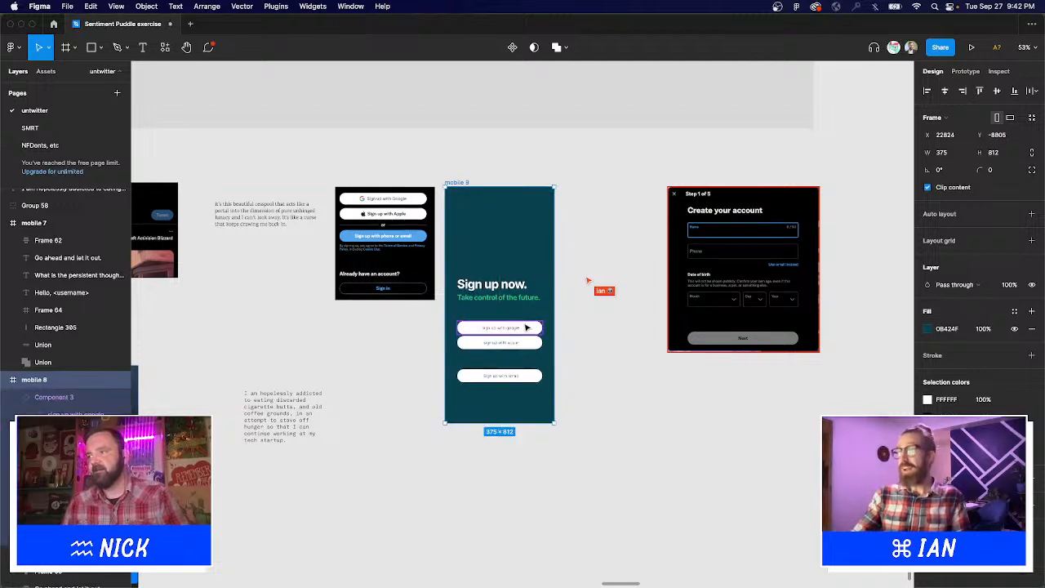
{"action": "left_click_drag", "start_coordinate": [527, 327], "coordinate": [529, 318]}
{"action": "left_click", "coordinate": [500, 313], "text": "shift"}
{"action": "left_click", "coordinate": [500, 342], "text": "shift"}
{"action": "left_click_drag", "start_coordinate": [400, 256], "coordinate": [566, 396]}
{"action": "left_click_drag", "start_coordinate": [619, 319], "coordinate": [619, 343]}
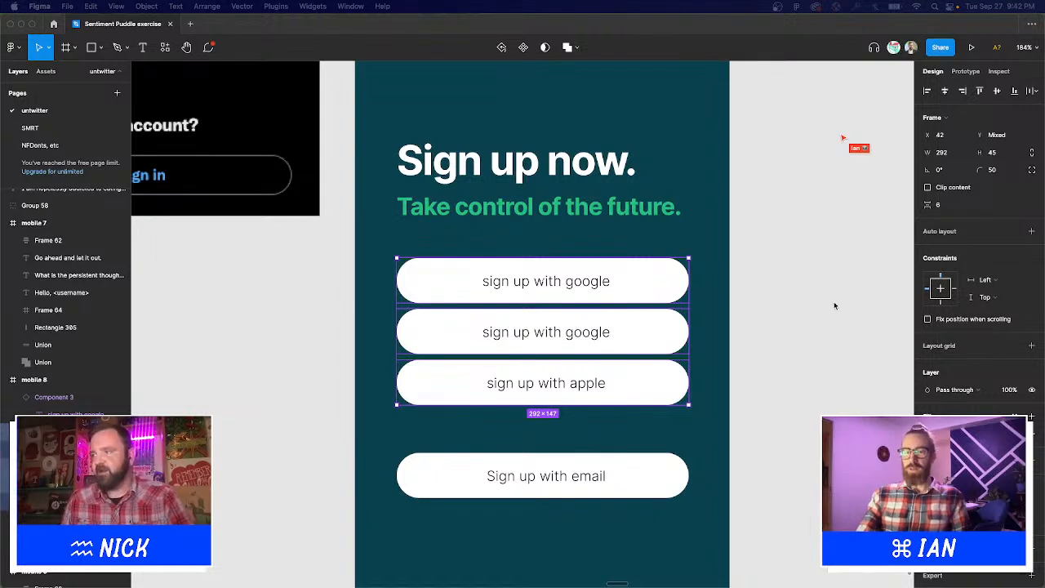
Change the first google button's fill to light blue.
{"action": "double_click", "coordinate": [676, 282]}
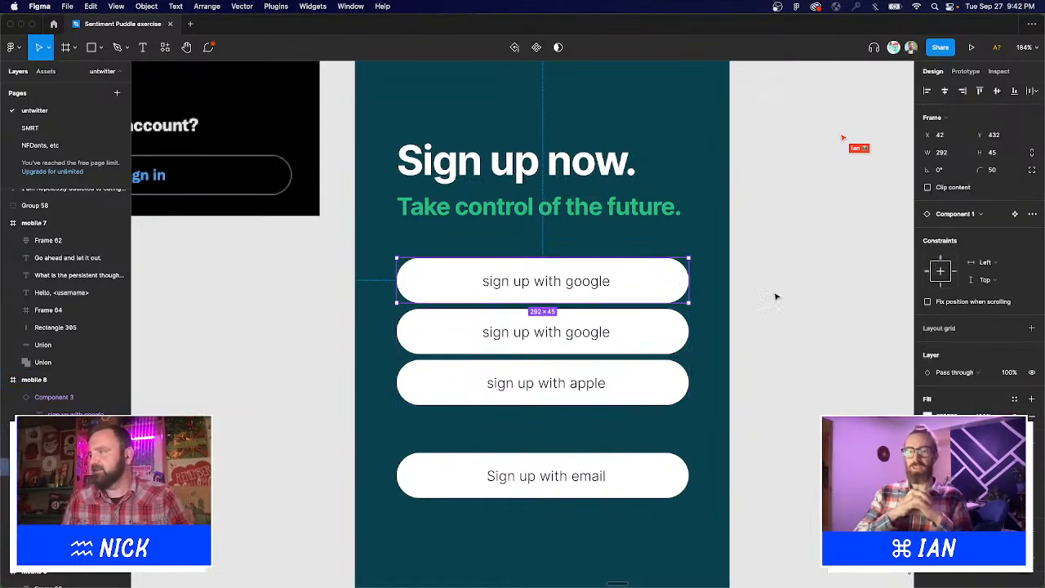
{"action": "left_click", "coordinate": [929, 415]}
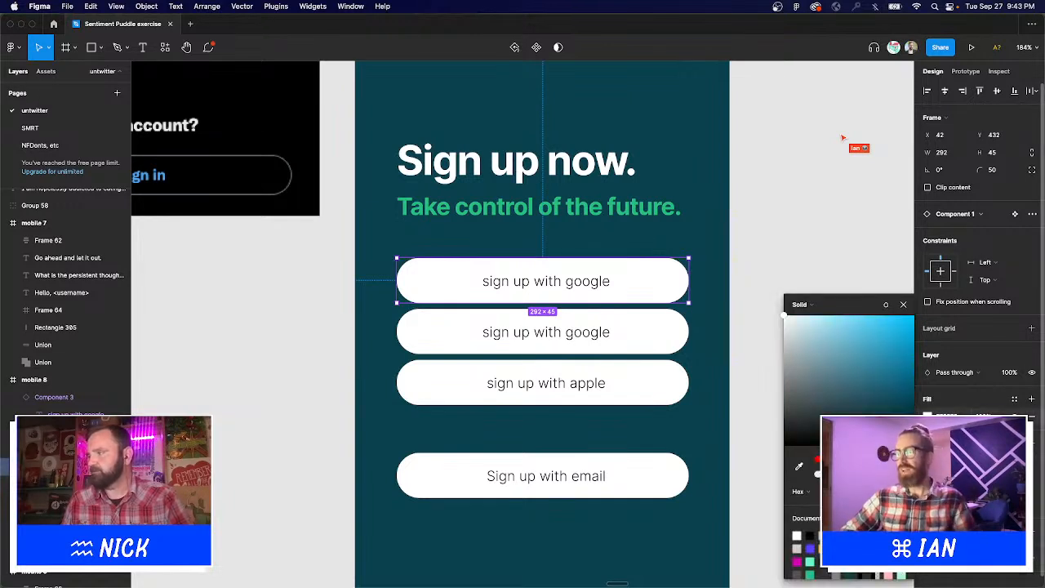
{"action": "left_click_drag", "start_coordinate": [900, 332], "coordinate": [894, 303]}
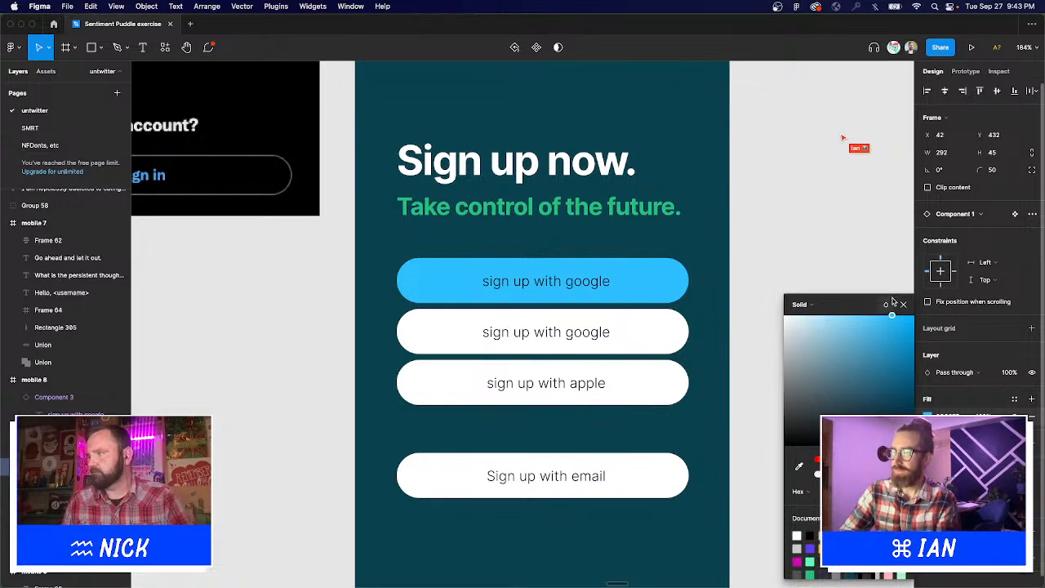
{"action": "left_click", "coordinate": [903, 304]}
Zoom out and pan to bring the neighbouring reference frames into view.
{"action": "key", "text": "t"}
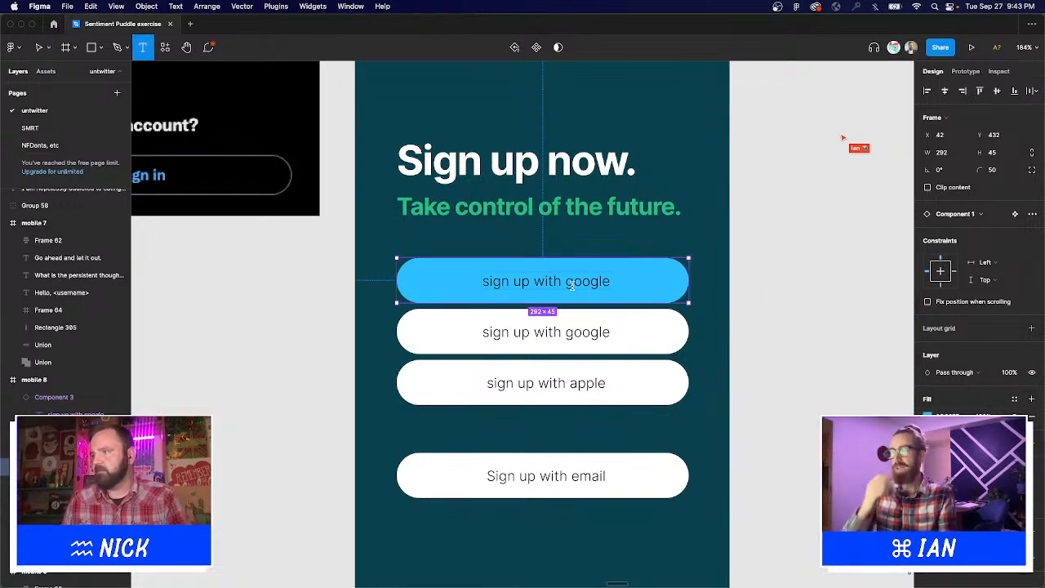
{"action": "left_click", "coordinate": [572, 283]}
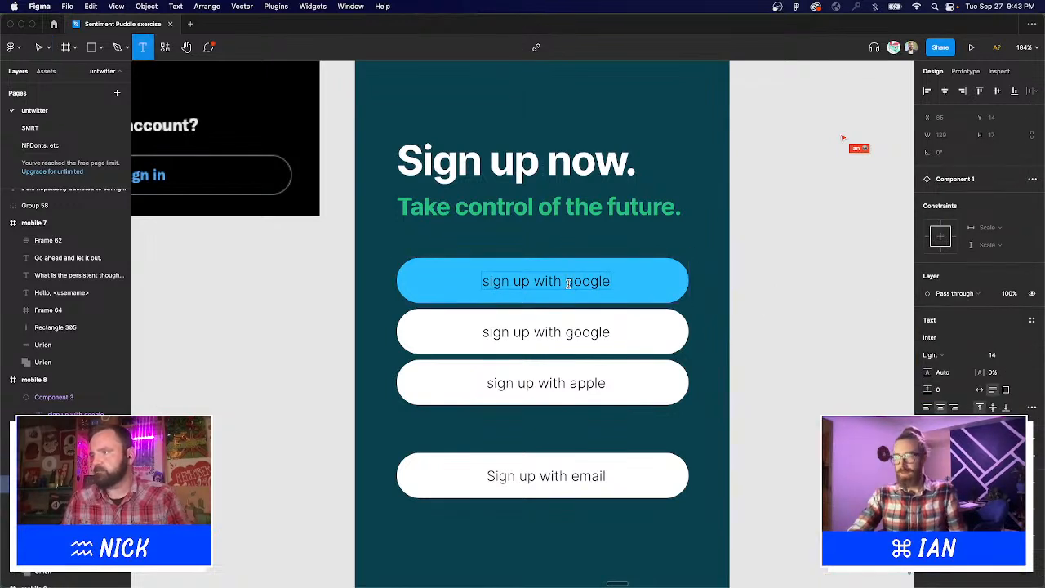
{"action": "key", "text": "Escape"}
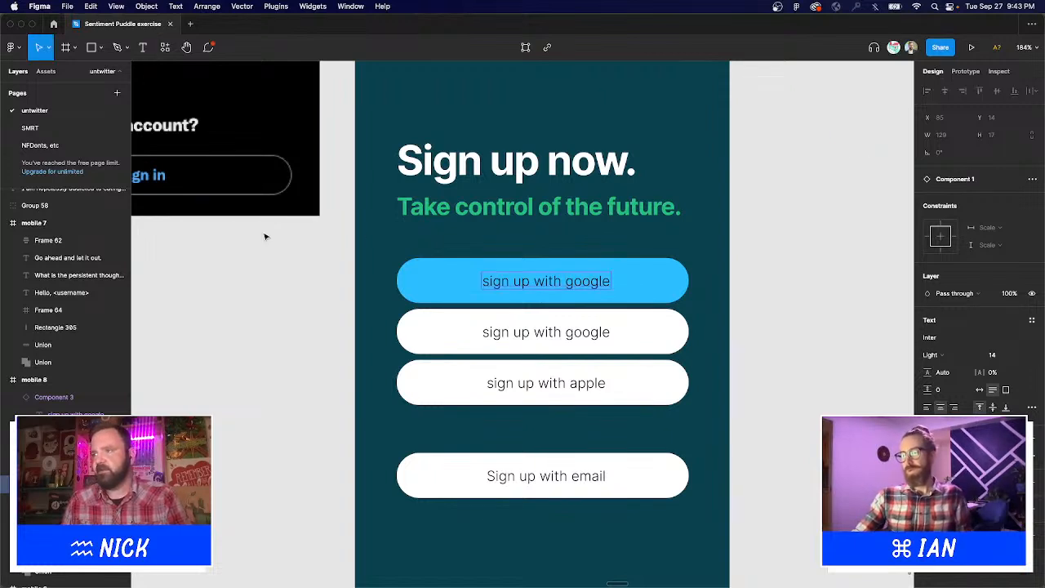
{"action": "left_click", "coordinate": [264, 235]}
{"action": "key", "text": "super+minus"}
{"action": "left_click_drag", "start_coordinate": [263, 176], "coordinate": [325, 289]}
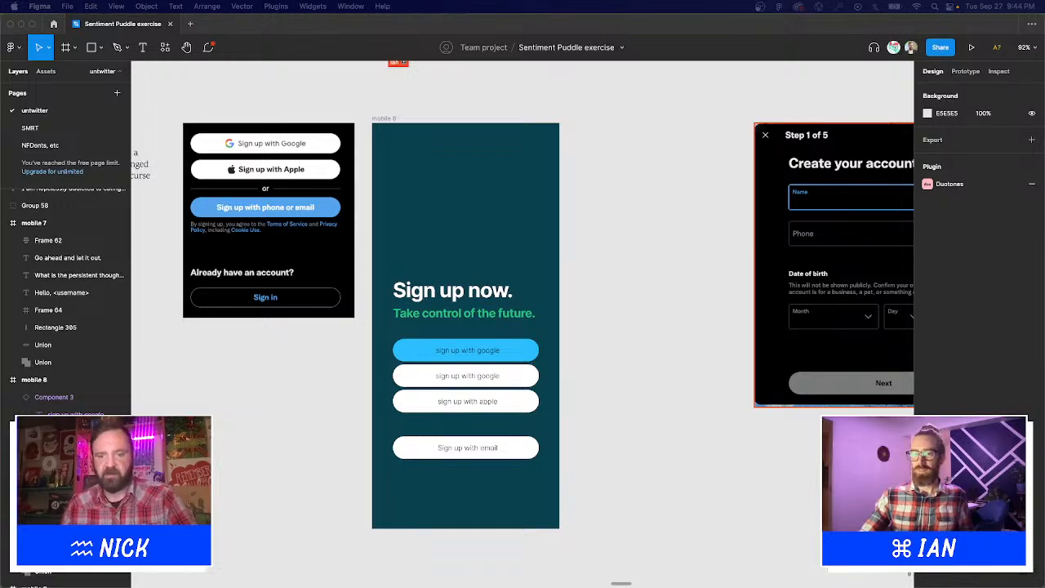
Paste the 'Log in to TikTok' screenshot below the Create your account screen.
{"action": "scroll", "coordinate": [574, 362], "scroll_direction": "down", "scroll_amount": 5}
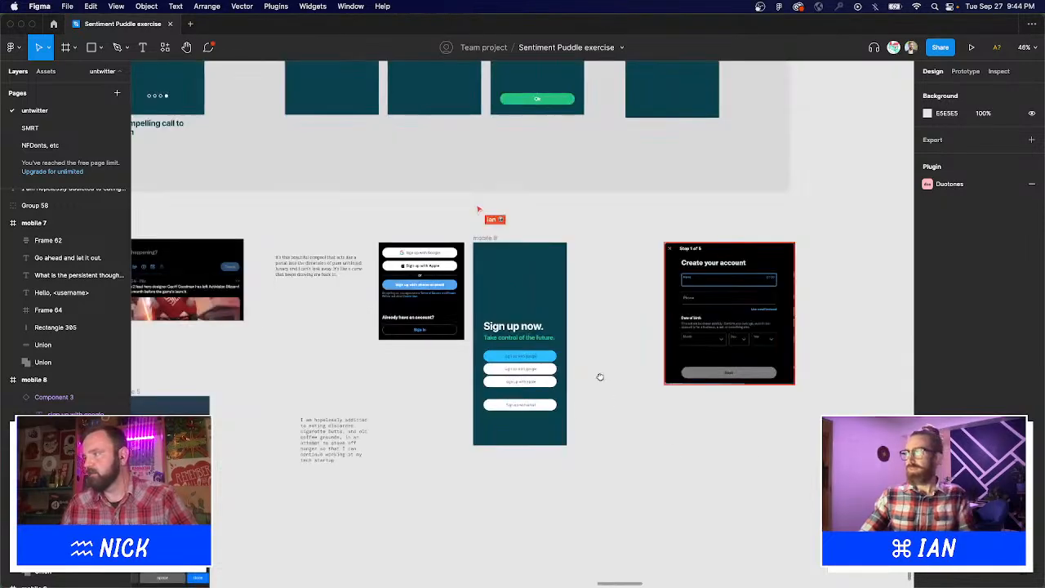
{"action": "scroll", "coordinate": [601, 376], "scroll_direction": "right", "scroll_amount": 3}
{"action": "scroll", "coordinate": [601, 377], "scroll_direction": "down", "scroll_amount": 2}
{"action": "key", "text": "super+v"}
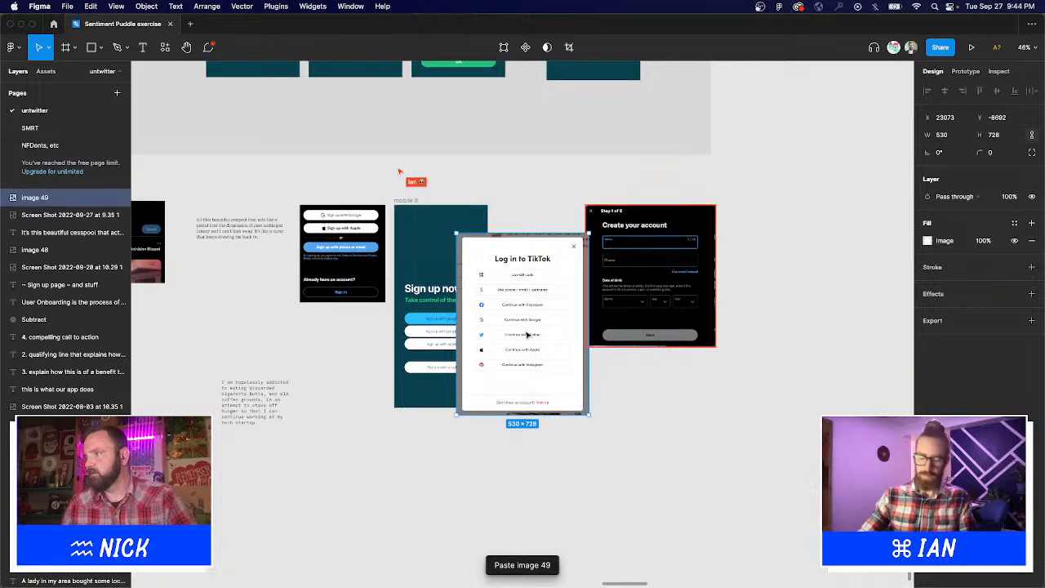
{"action": "left_click_drag", "start_coordinate": [528, 335], "coordinate": [601, 449]}
{"action": "left_click", "coordinate": [703, 430]}
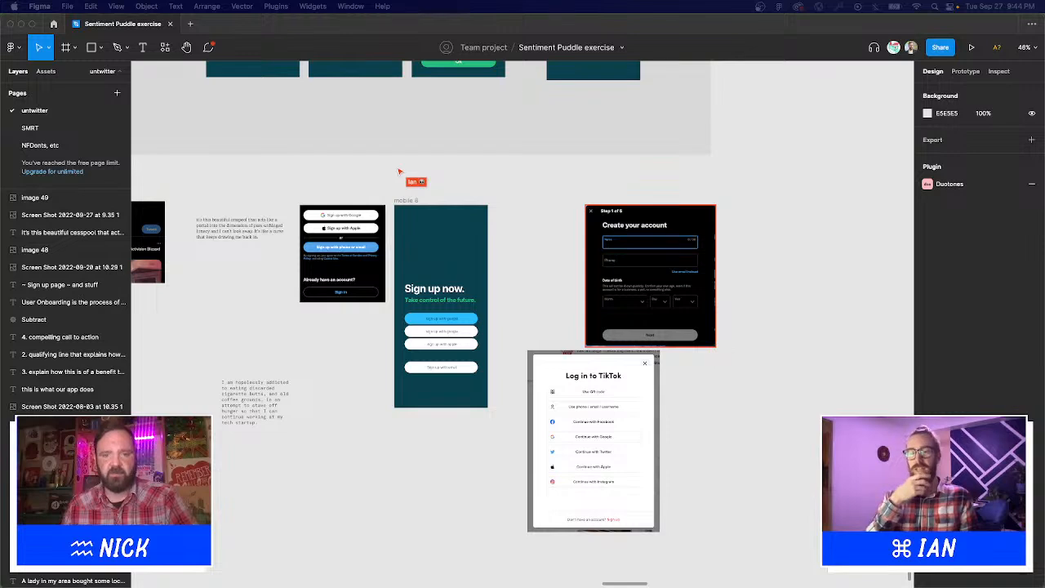
Paste the 'Sign up for TikTok' screenshot and butt it against the right of the login one.
{"action": "key", "text": "super+v"}
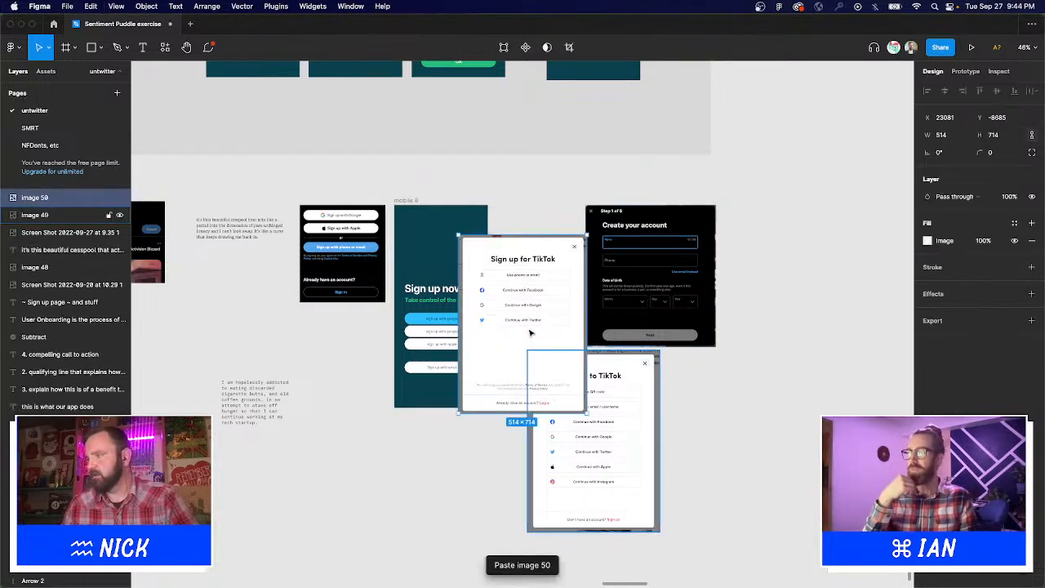
{"action": "left_click_drag", "start_coordinate": [530, 332], "coordinate": [719, 437]}
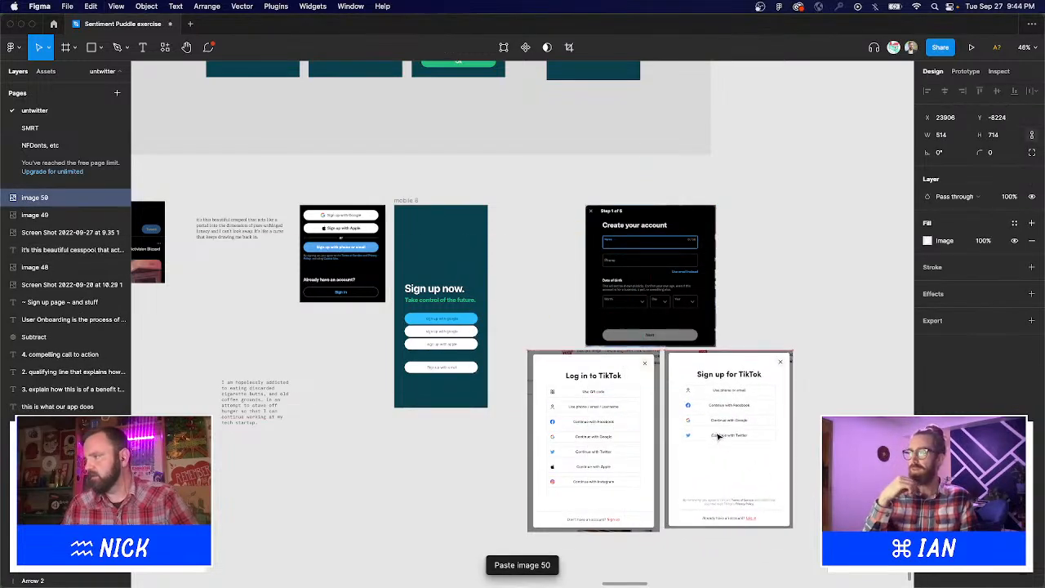
{"action": "left_click", "coordinate": [628, 414], "text": "shift"}
{"action": "left_click_drag", "start_coordinate": [625, 405], "coordinate": [605, 418]}
{"action": "left_click", "coordinate": [796, 403]}
{"action": "left_click", "coordinate": [724, 411]}
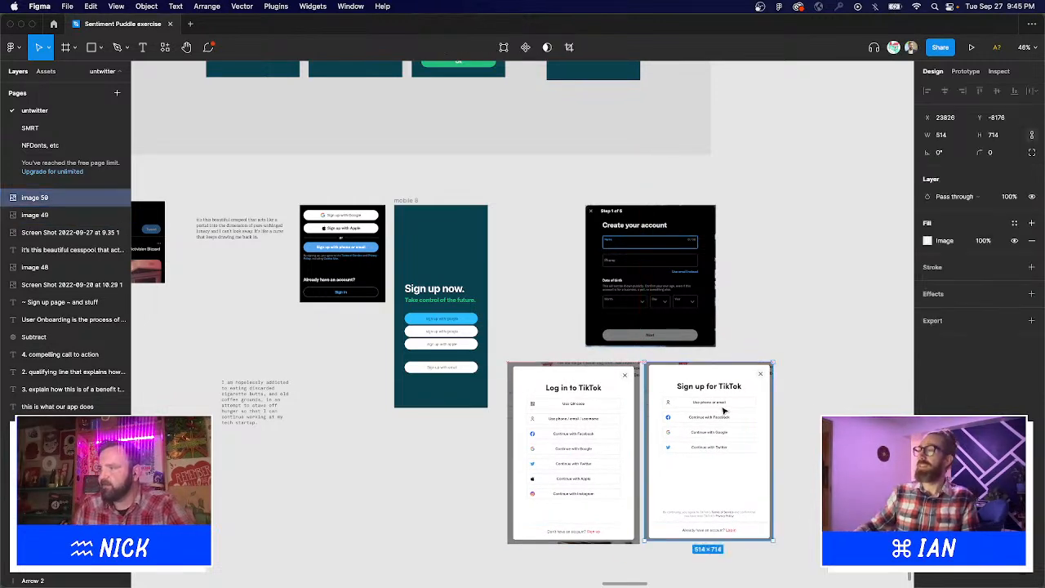
{"action": "left_click_drag", "start_coordinate": [724, 411], "coordinate": [721, 412]}
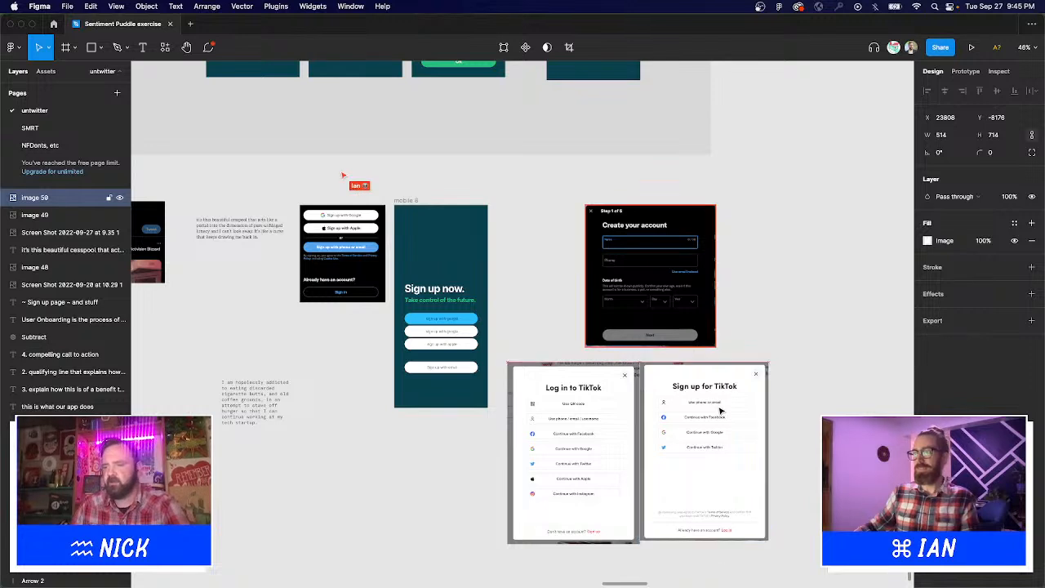
{"action": "left_click", "coordinate": [714, 315]}
{"action": "left_click", "coordinate": [769, 338]}
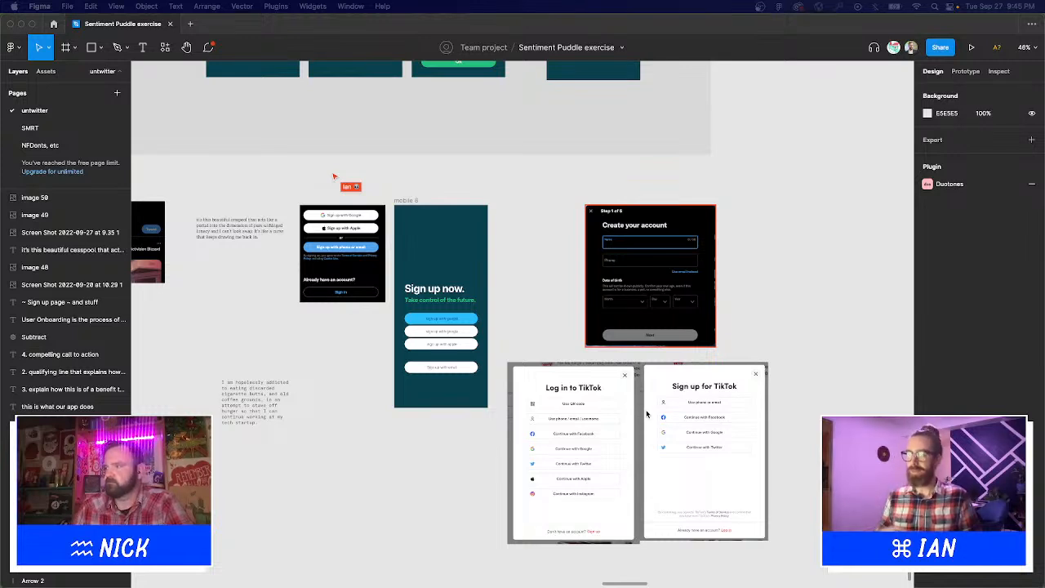
{"action": "scroll", "coordinate": [798, 405], "scroll_direction": "down", "scroll_amount": 4}
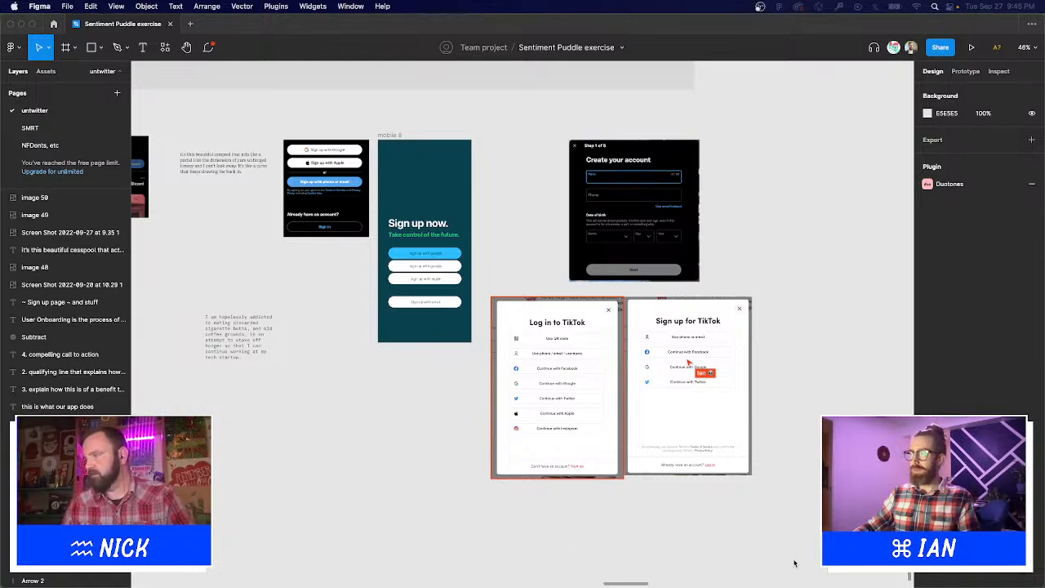
Paste the Google sign-in screenshot under the TikTok login image, then zoom into the TikTok screenshots.
{"action": "key", "text": "super+v"}
{"action": "left_click_drag", "start_coordinate": [779, 549], "coordinate": [713, 457]}
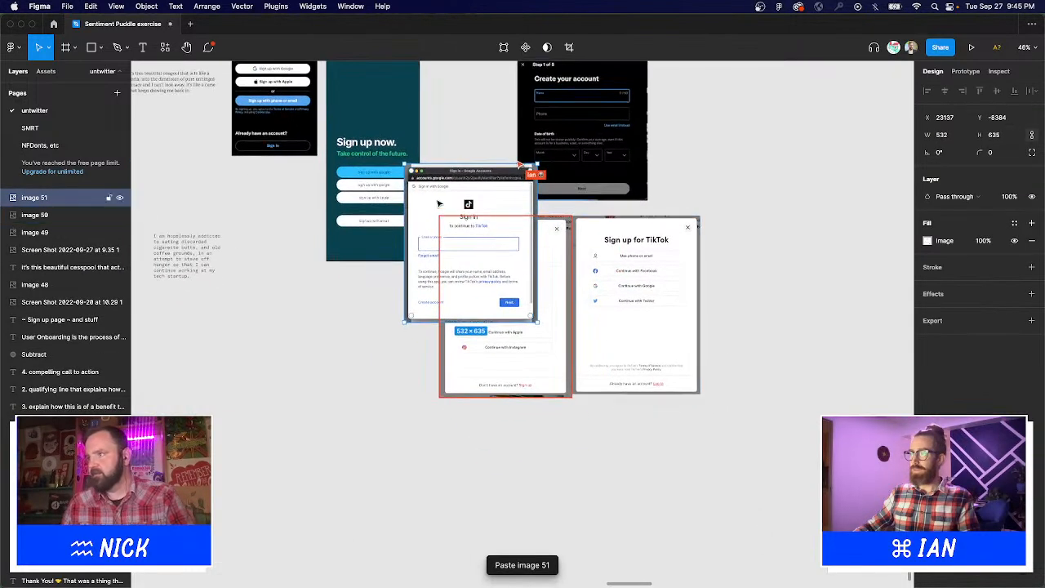
{"action": "left_click_drag", "start_coordinate": [452, 209], "coordinate": [476, 442]}
{"action": "left_click", "coordinate": [748, 428]}
{"action": "scroll", "coordinate": [748, 428], "scroll_direction": "down", "scroll_amount": 2}
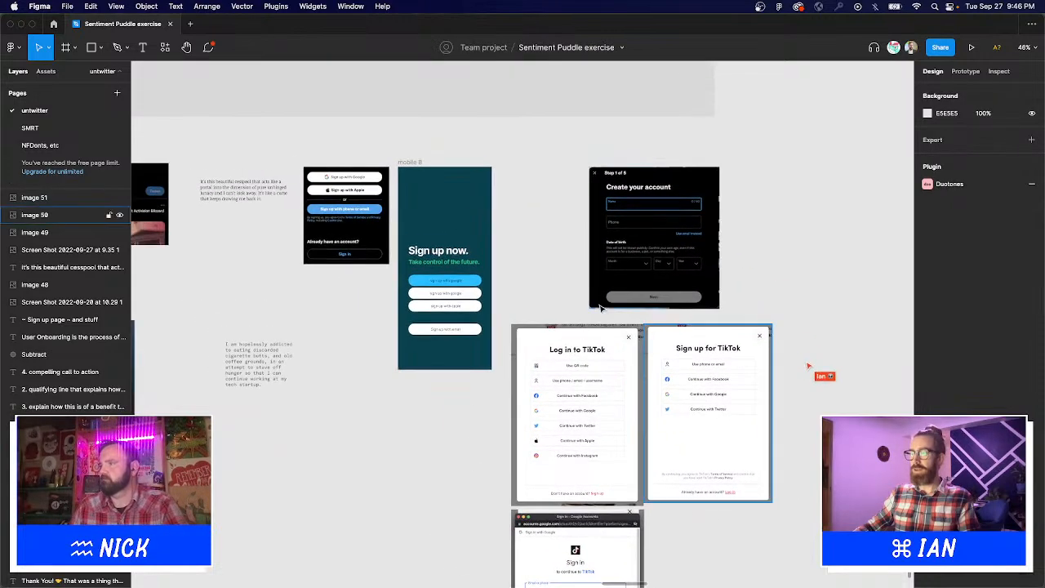
{"action": "left_click_drag", "start_coordinate": [479, 299], "coordinate": [780, 525]}
{"action": "scroll", "coordinate": [781, 539], "scroll_direction": "up", "scroll_amount": 1}
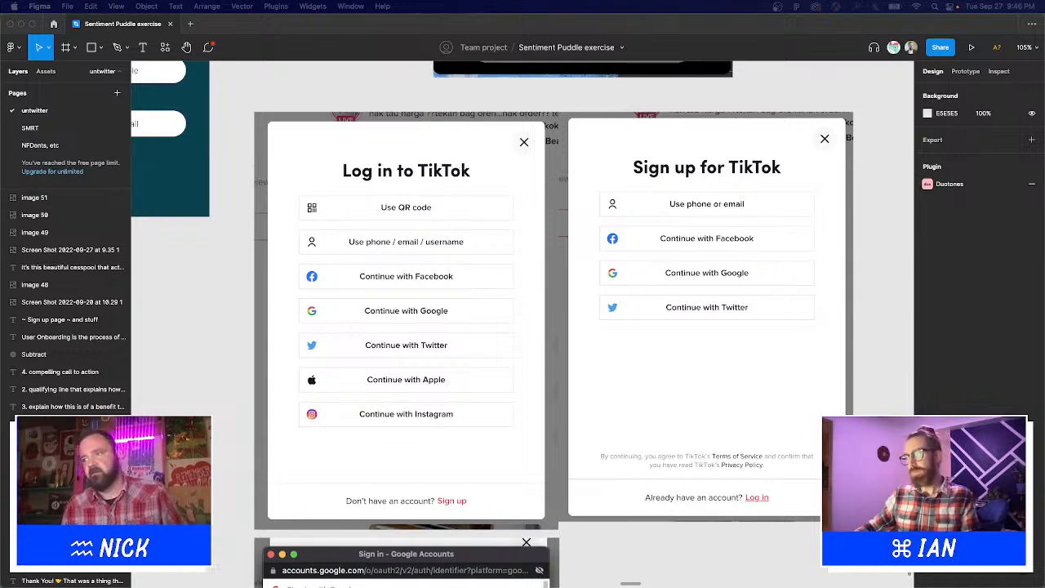
Select the Google sign-in, TikTok sign-up and TikTok log-in images and set even 20 spacing between them.
{"action": "left_click", "coordinate": [355, 94]}
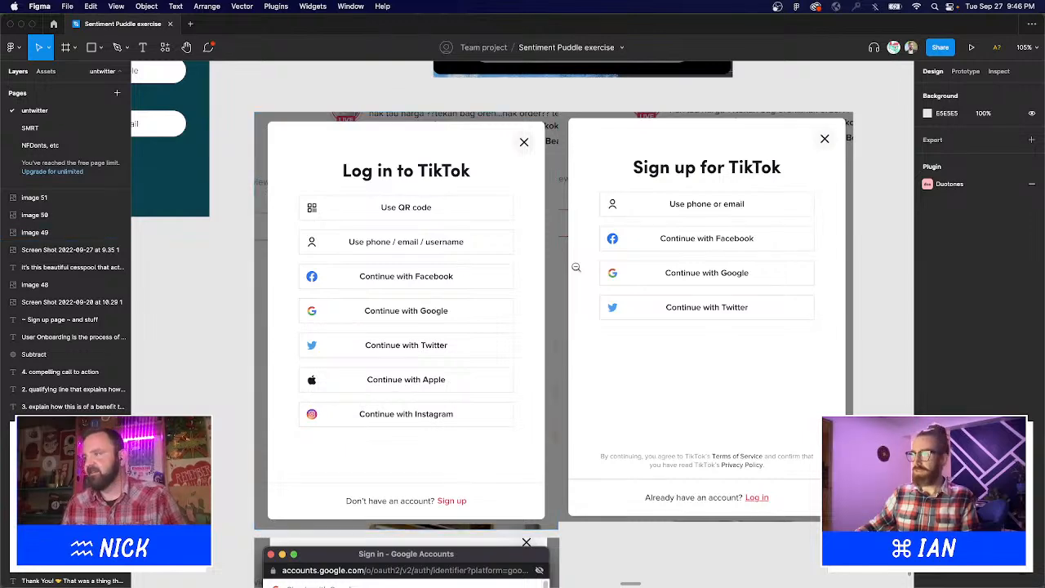
{"action": "scroll", "coordinate": [574, 268], "scroll_direction": "down", "scroll_amount": 5}
{"action": "left_click", "coordinate": [554, 222]}
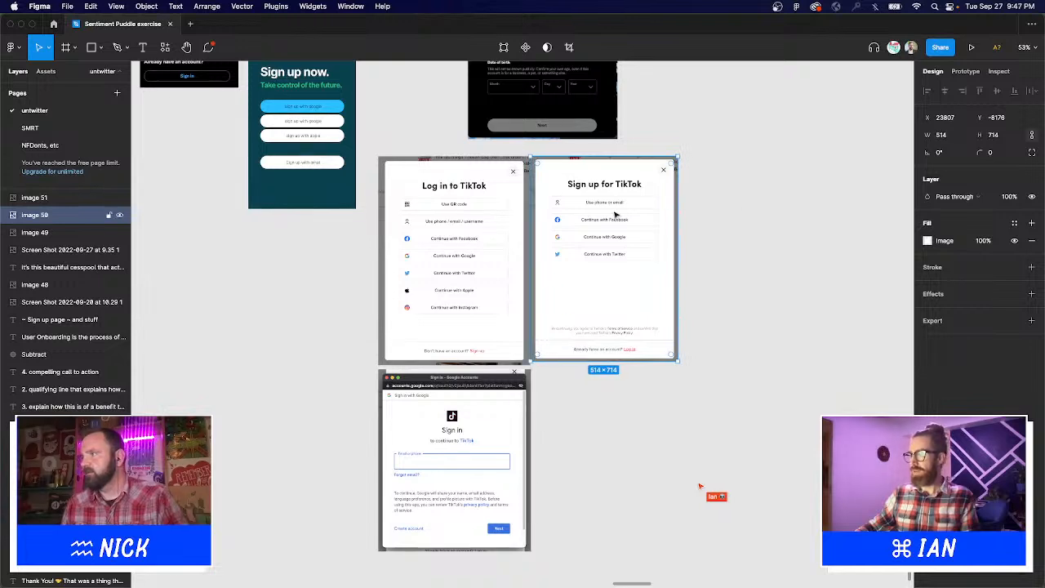
{"action": "key", "text": "ctrl+z"}
{"action": "key", "text": "ctrl+z"}
{"action": "key", "text": "ctrl+z"}
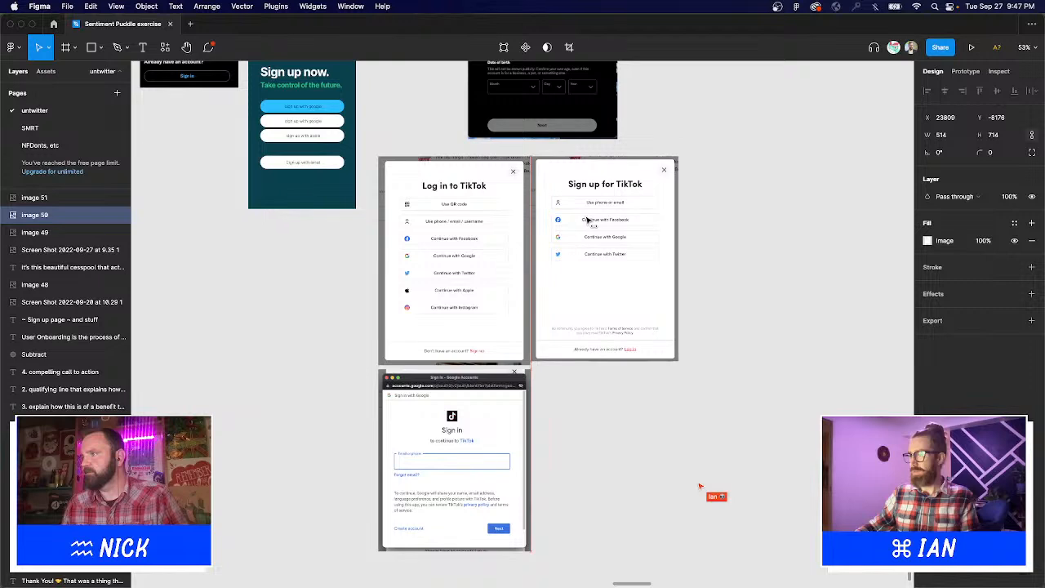
{"action": "key", "text": "ctrl+z"}
{"action": "key", "text": "ctrl+z"}
{"action": "key", "text": "ctrl+z"}
{"action": "key", "text": "ctrl+z"}
{"action": "key", "text": "ctrl+z"}
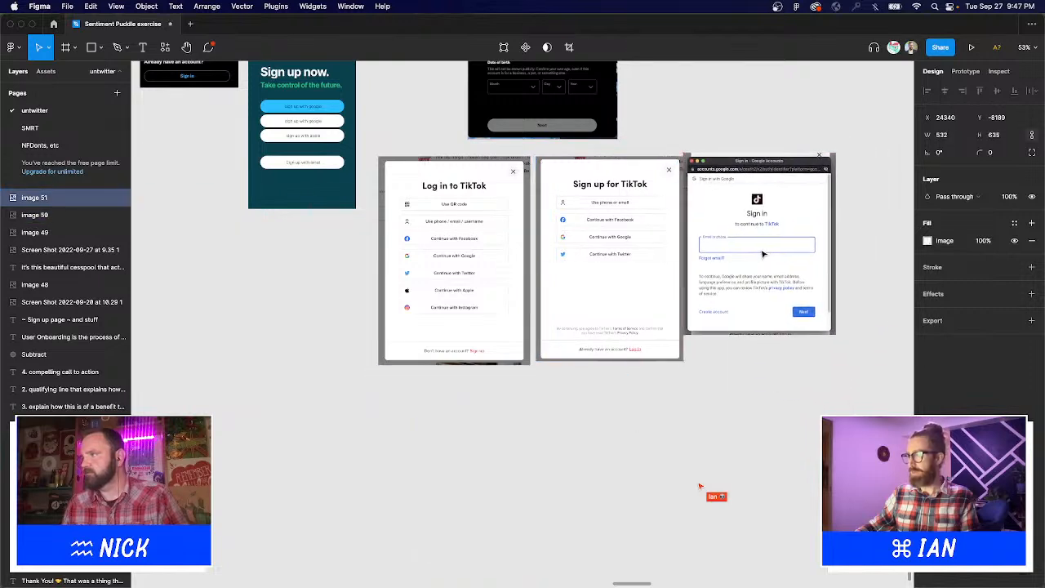
{"action": "left_click", "coordinate": [637, 176], "text": "shift"}
{"action": "left_click", "coordinate": [521, 189], "text": "shift"}
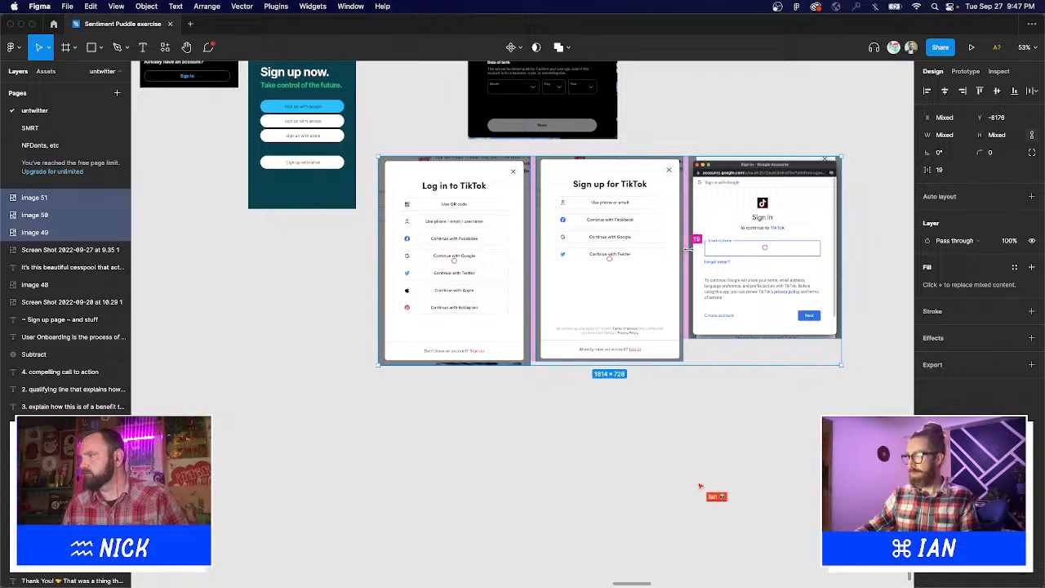
{"action": "left_click_drag", "start_coordinate": [689, 250], "coordinate": [687, 250]}
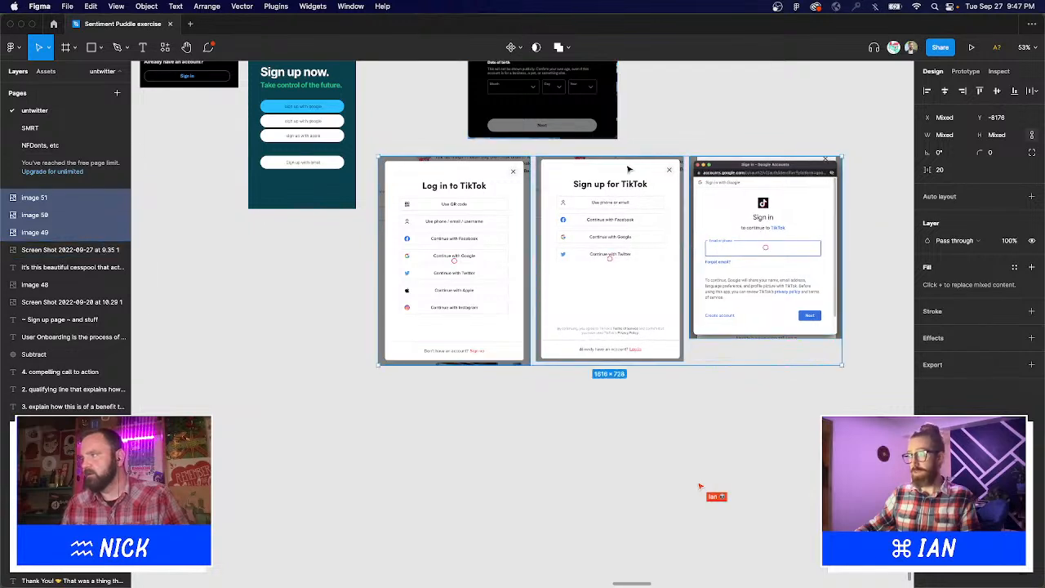
{"action": "left_click_drag", "start_coordinate": [631, 171], "coordinate": [689, 171]}
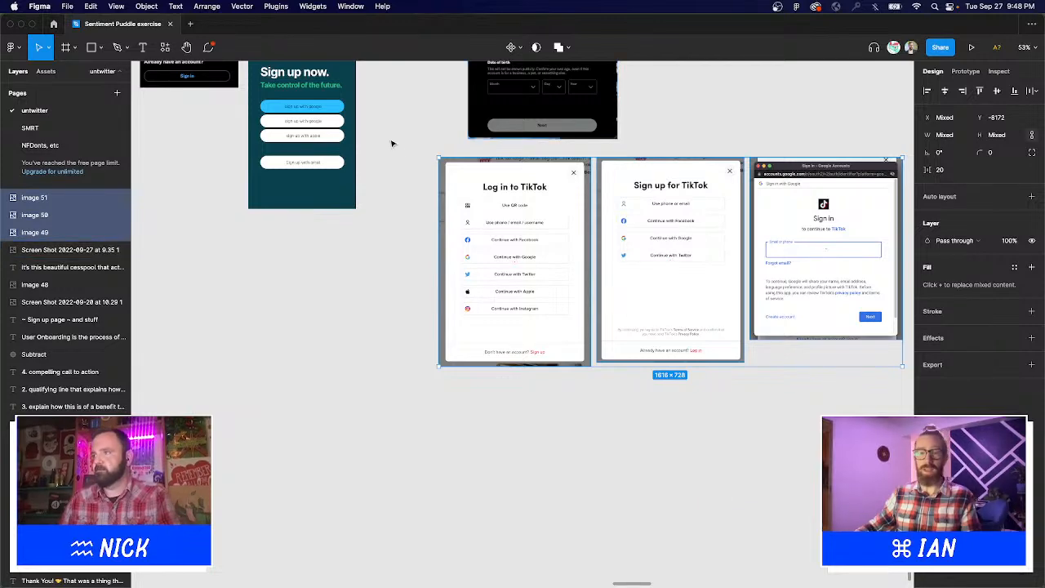
Zoom in on the row of TikTok and Google reference screenshots.
{"action": "left_click_drag", "start_coordinate": [417, 147], "coordinate": [473, 192]}
{"action": "left_click_drag", "start_coordinate": [545, 252], "coordinate": [756, 448]}
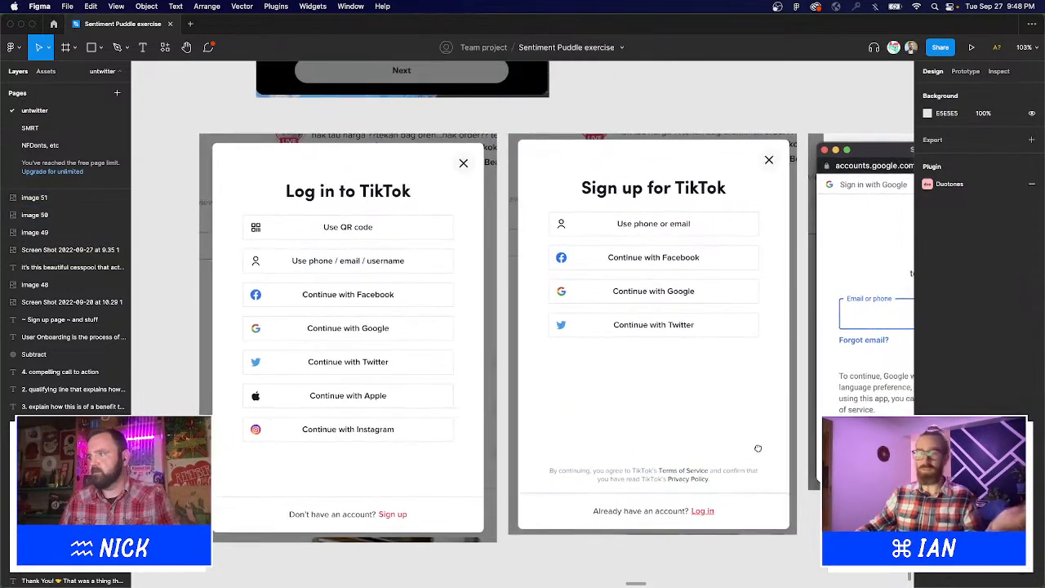
{"action": "scroll", "coordinate": [670, 427], "scroll_direction": "down", "scroll_amount": 6}
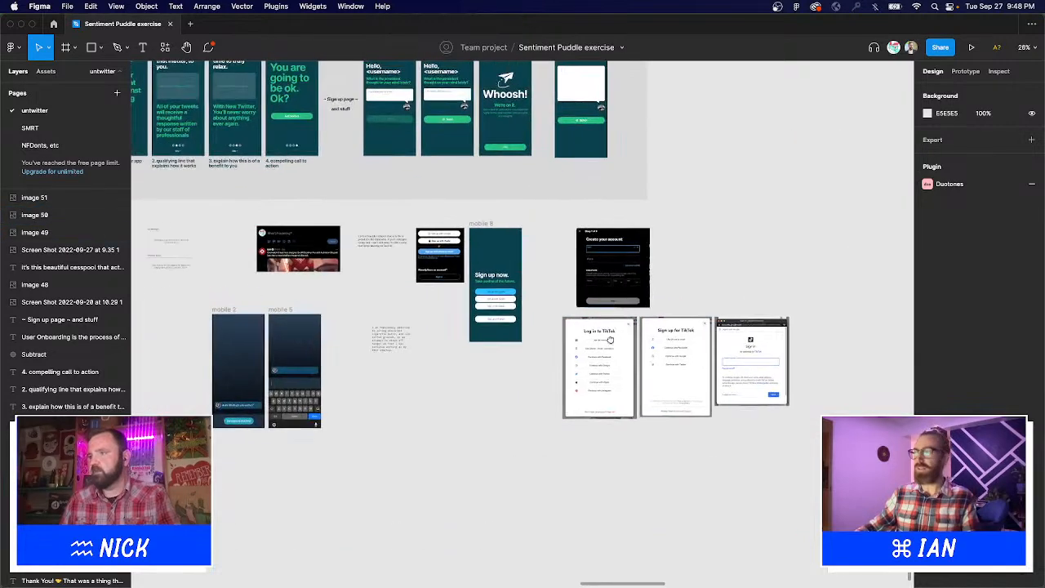
{"action": "scroll", "coordinate": [609, 339], "scroll_direction": "down", "scroll_amount": 3}
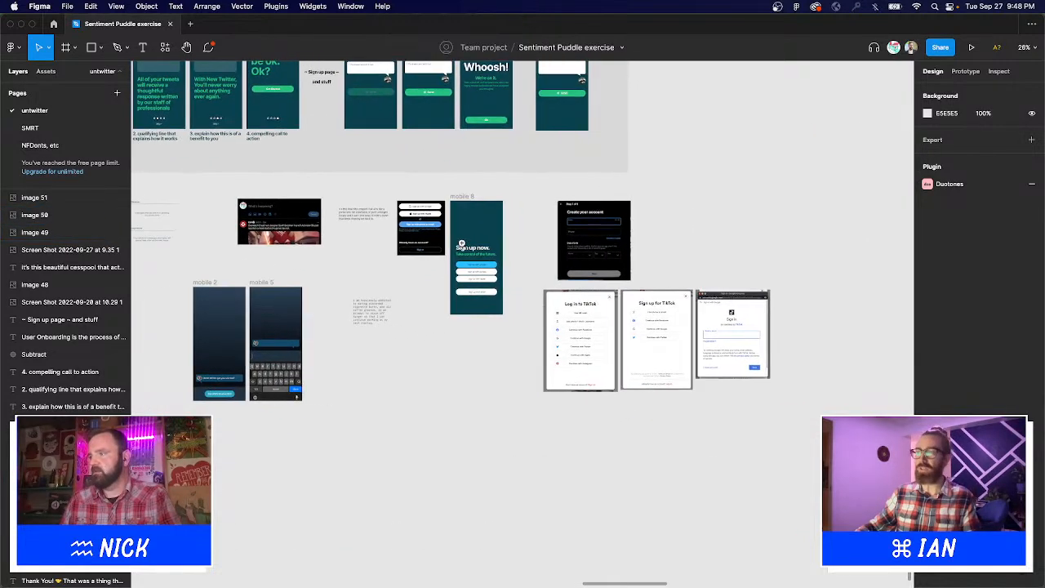
{"action": "left_click_drag", "start_coordinate": [546, 278], "coordinate": [775, 426]}
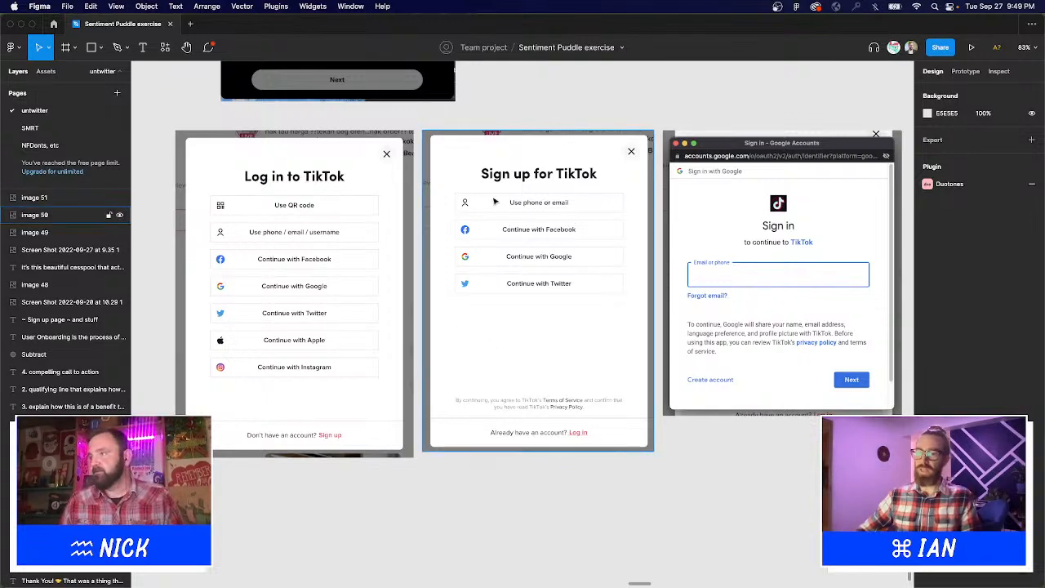
Crop the Google sign-in screenshot's top, right and left edges to about 519 × 626.
{"action": "left_click", "coordinate": [681, 134]}
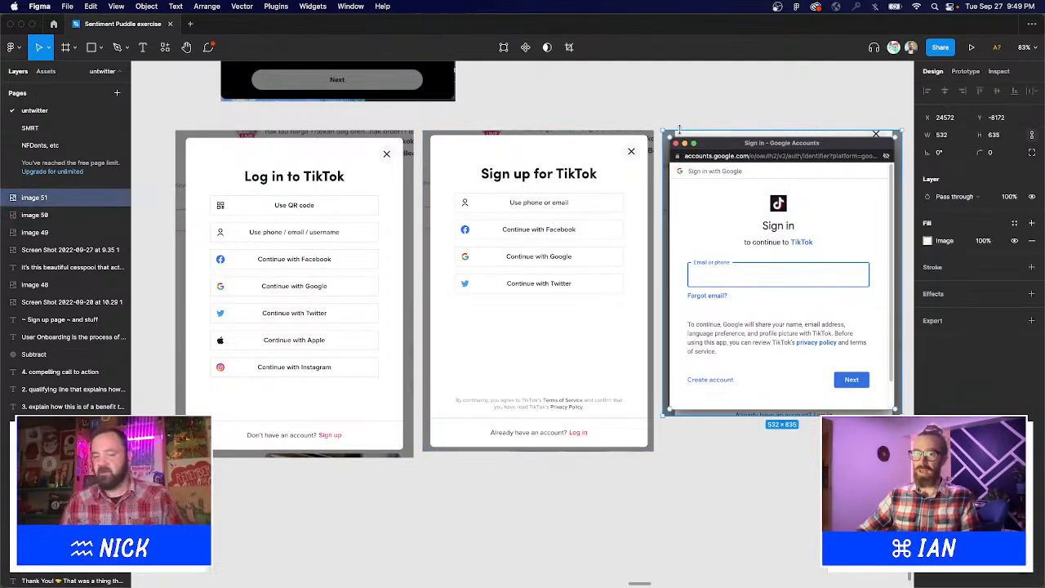
{"action": "left_click_drag", "start_coordinate": [679, 129], "coordinate": [680, 133]}
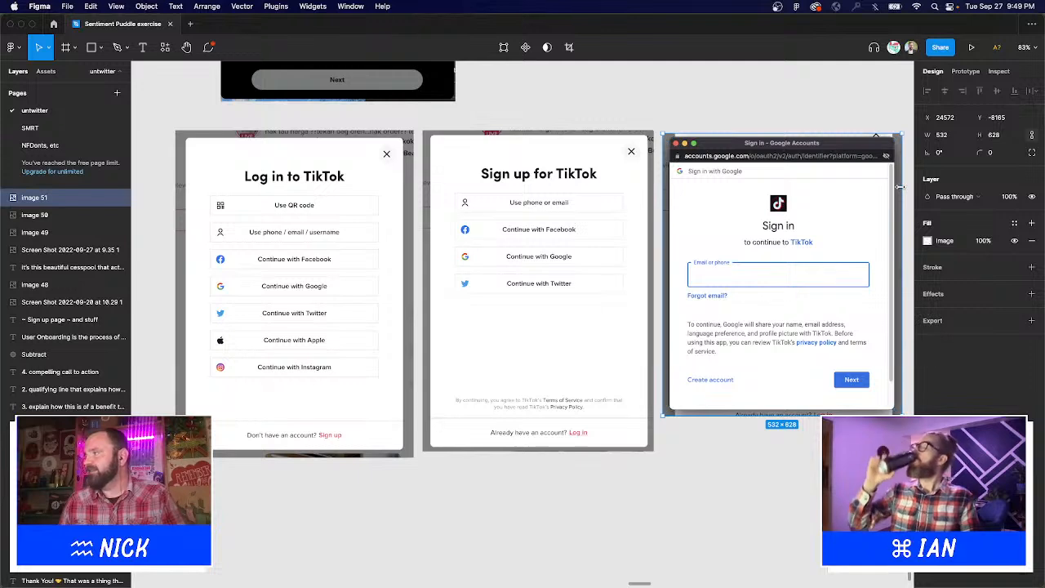
{"action": "left_click_drag", "start_coordinate": [900, 187], "coordinate": [894, 187]}
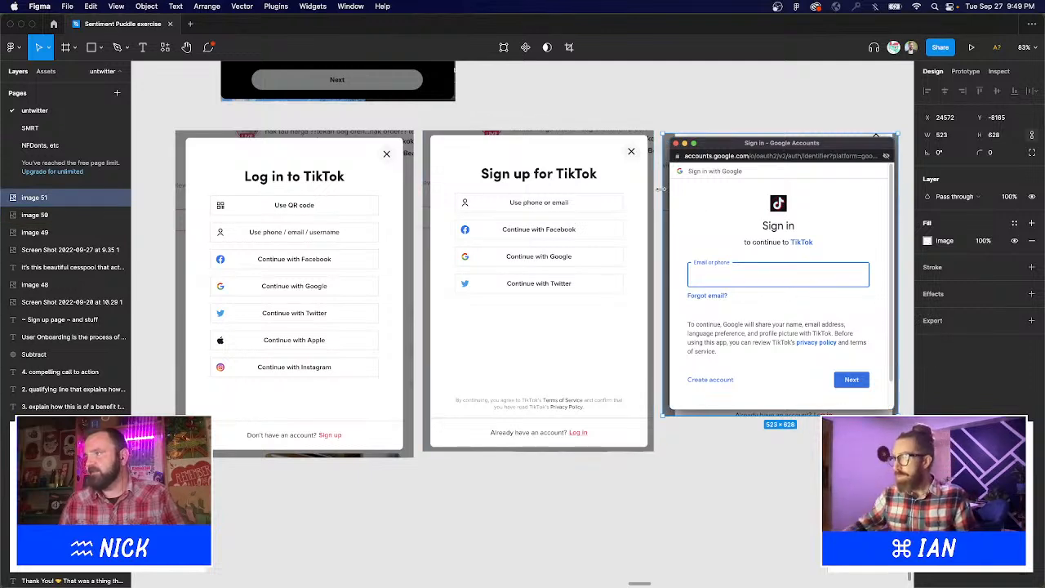
{"action": "left_click_drag", "start_coordinate": [661, 189], "coordinate": [665, 189]}
{"action": "left_click", "coordinate": [642, 111]}
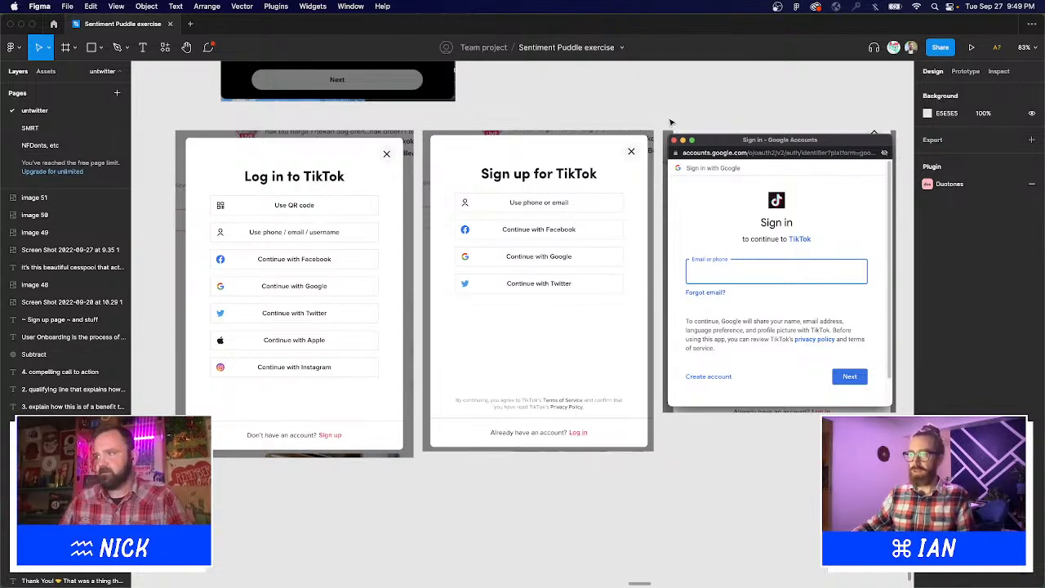
{"action": "scroll", "coordinate": [558, 152], "scroll_direction": "down", "scroll_amount": 5}
Nudge the dark 'Create your account' screenshot slightly left and down.
{"action": "scroll", "coordinate": [557, 152], "scroll_direction": "up", "scroll_amount": 5}
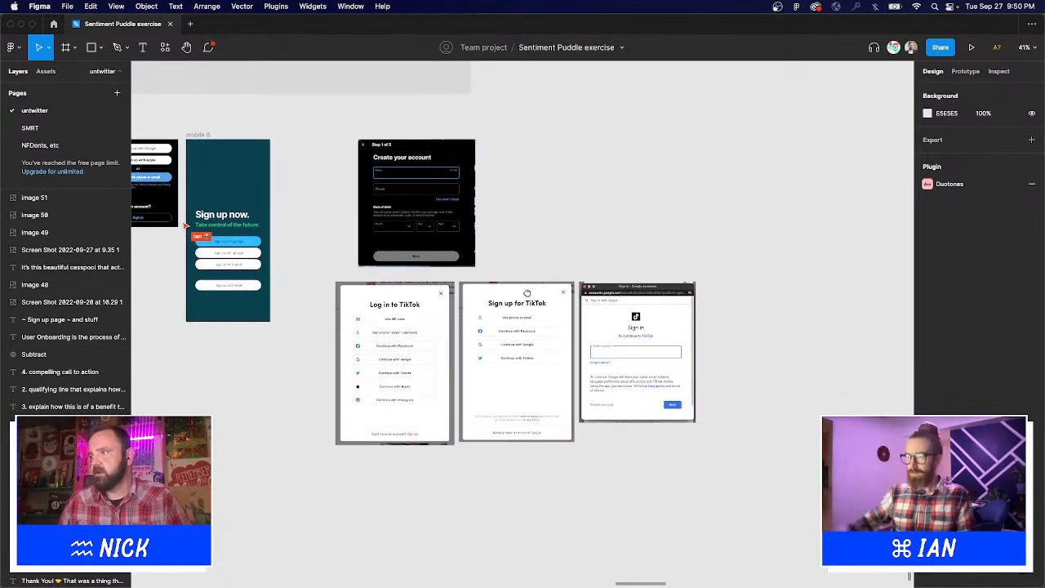
{"action": "left_click", "coordinate": [398, 160]}
{"action": "left_click_drag", "start_coordinate": [398, 160], "coordinate": [395, 162]}
{"action": "left_click", "coordinate": [493, 195]}
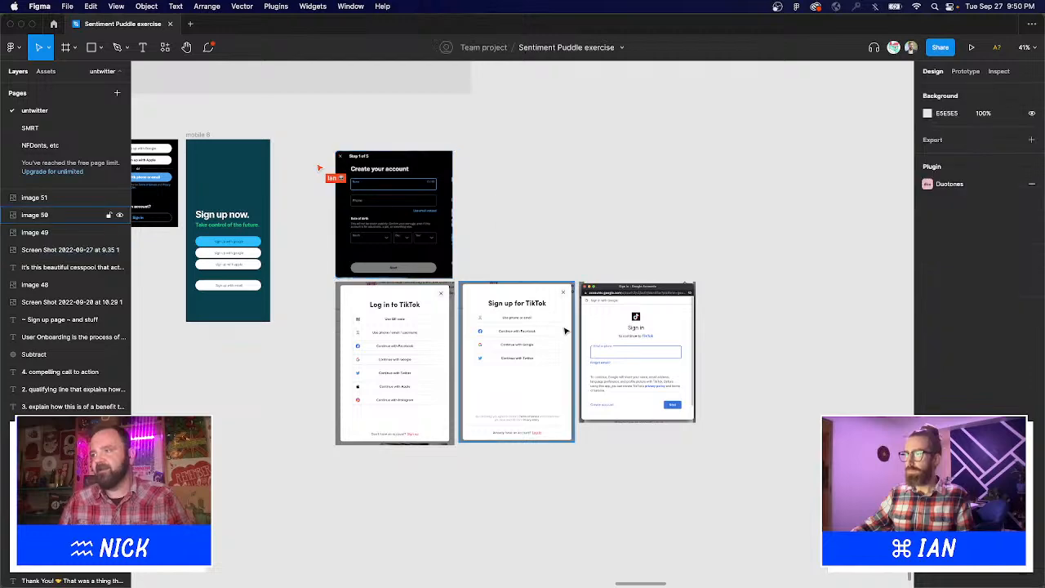
Zoom in on the screenshots and pan left to the mobile 8 'Sign up now.' frame.
{"action": "key", "text": "z"}
{"action": "left_click_drag", "start_coordinate": [322, 122], "coordinate": [715, 456]}
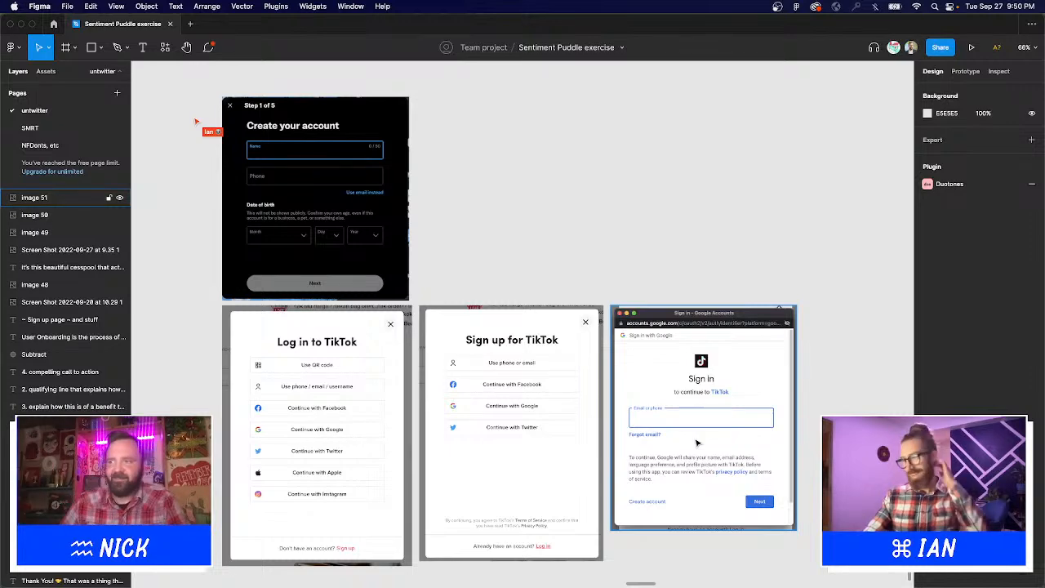
{"action": "scroll", "coordinate": [737, 454], "scroll_direction": "left", "scroll_amount": 5}
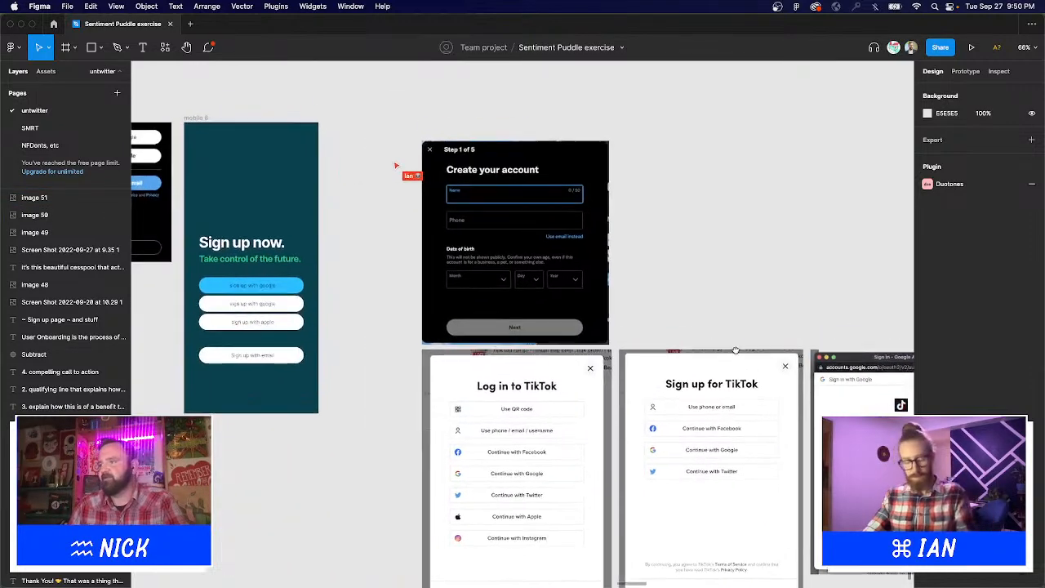
{"action": "scroll", "coordinate": [733, 337], "scroll_direction": "left", "scroll_amount": 2}
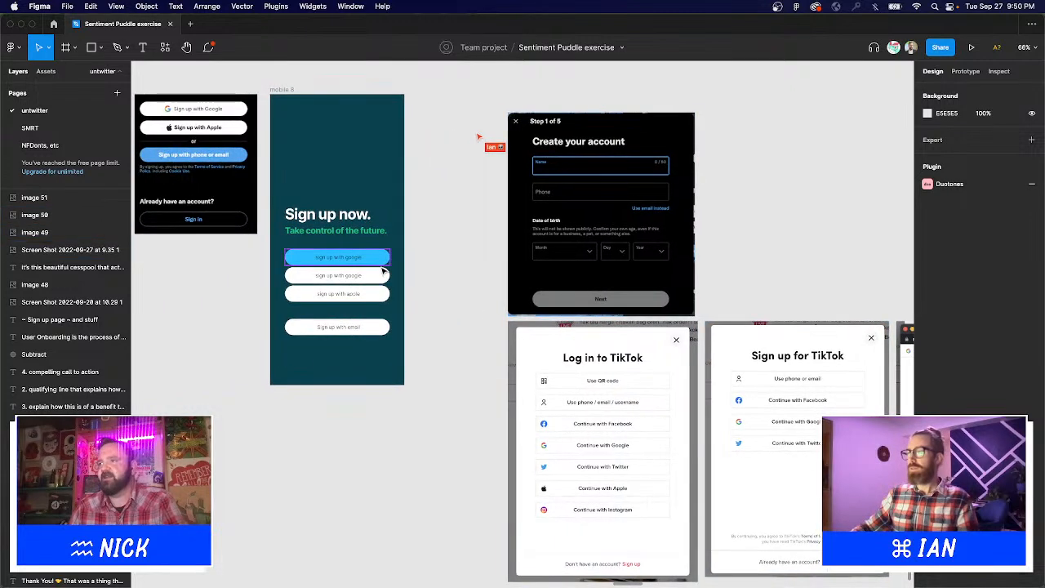
Narrow the 'Take control of the future.' subtitle to 292 px wide.
{"action": "left_click", "coordinate": [364, 228]}
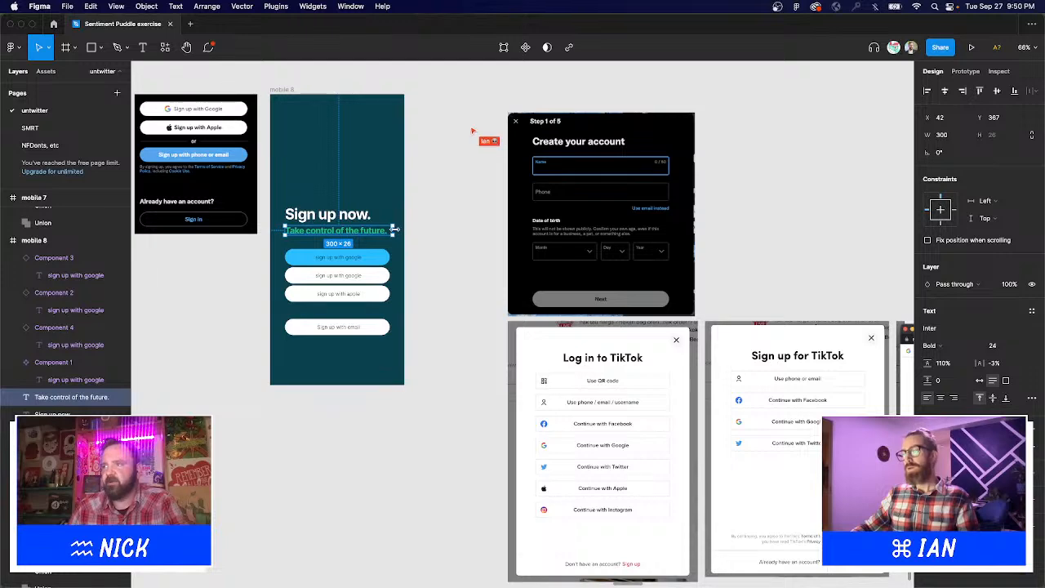
{"action": "left_click_drag", "start_coordinate": [395, 231], "coordinate": [391, 230]}
{"action": "left_click", "coordinate": [441, 245]}
{"action": "scroll", "coordinate": [457, 256], "scroll_direction": "up", "scroll_amount": 3}
{"action": "scroll", "coordinate": [457, 256], "scroll_direction": "left", "scroll_amount": 3}
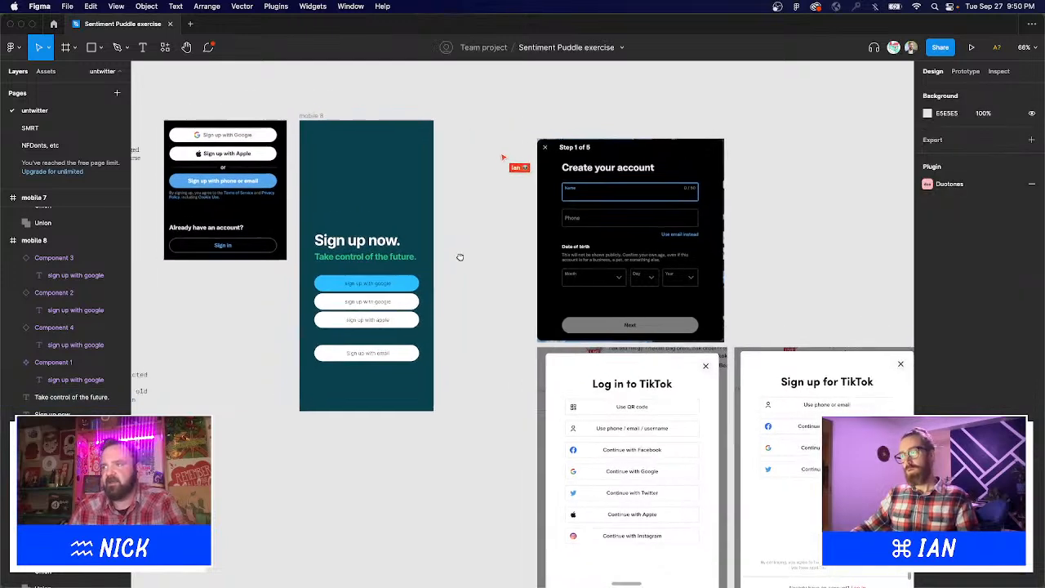
Relabel the top blue button 'sign up with twitter' and recentre mobile 8.
{"action": "key", "text": "t"}
{"action": "left_click", "coordinate": [407, 304]}
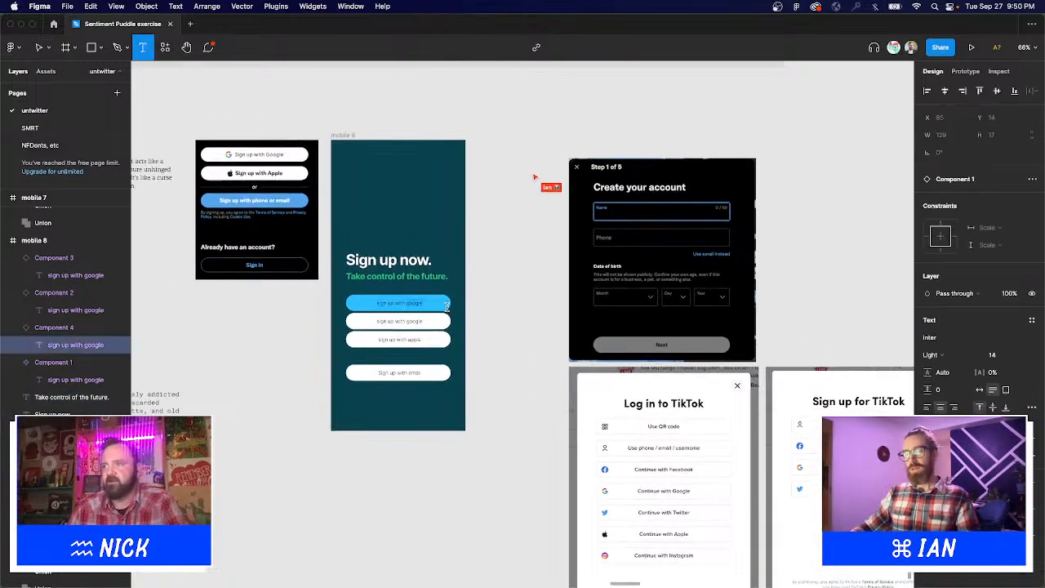
{"action": "type", "text": "twitt"}
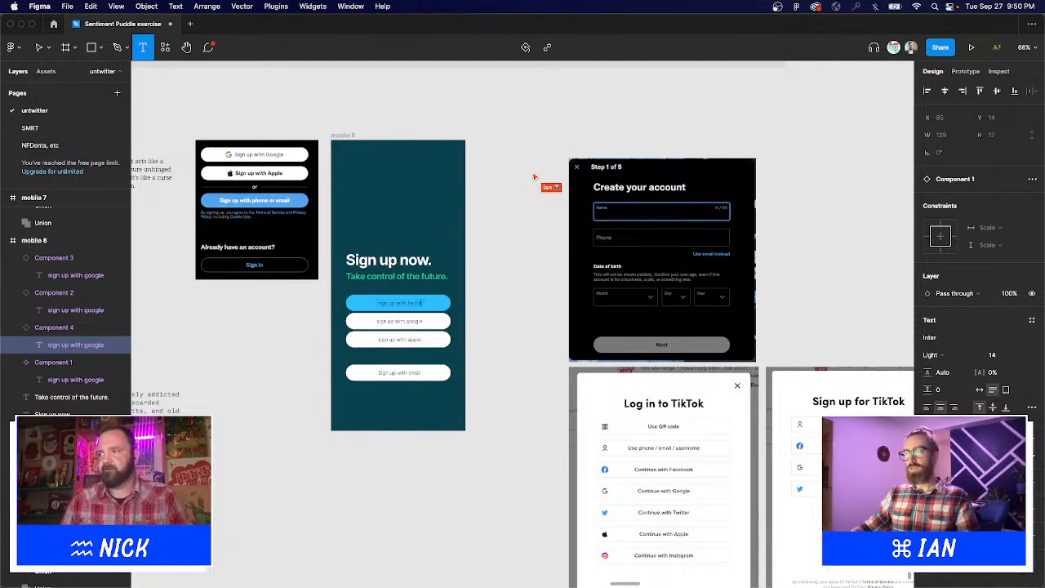
{"action": "type", "text": "er"}
{"action": "key", "text": "Escape"}
{"action": "left_click", "coordinate": [486, 335]}
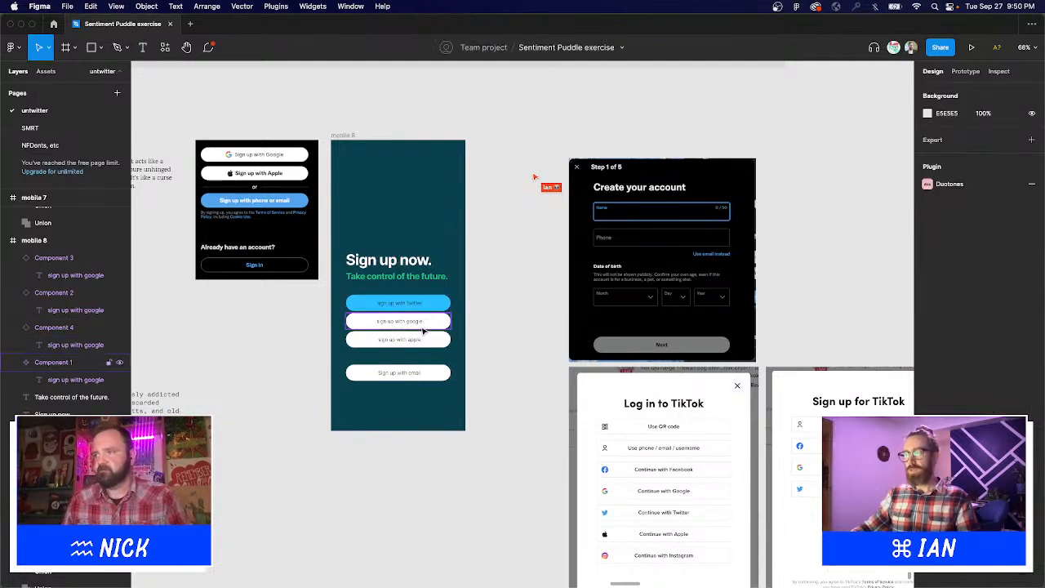
{"action": "left_click_drag", "start_coordinate": [510, 316], "coordinate": [550, 283]}
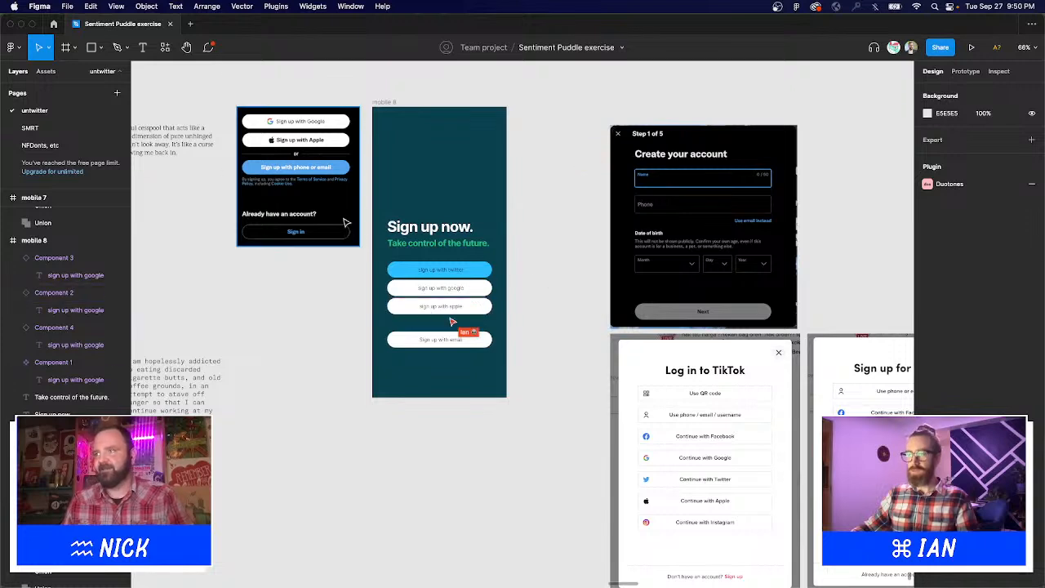
Drag the 'Sign up with email' button lower in mobile 8, leaving a gap above it.
{"action": "left_click", "coordinate": [459, 343]}
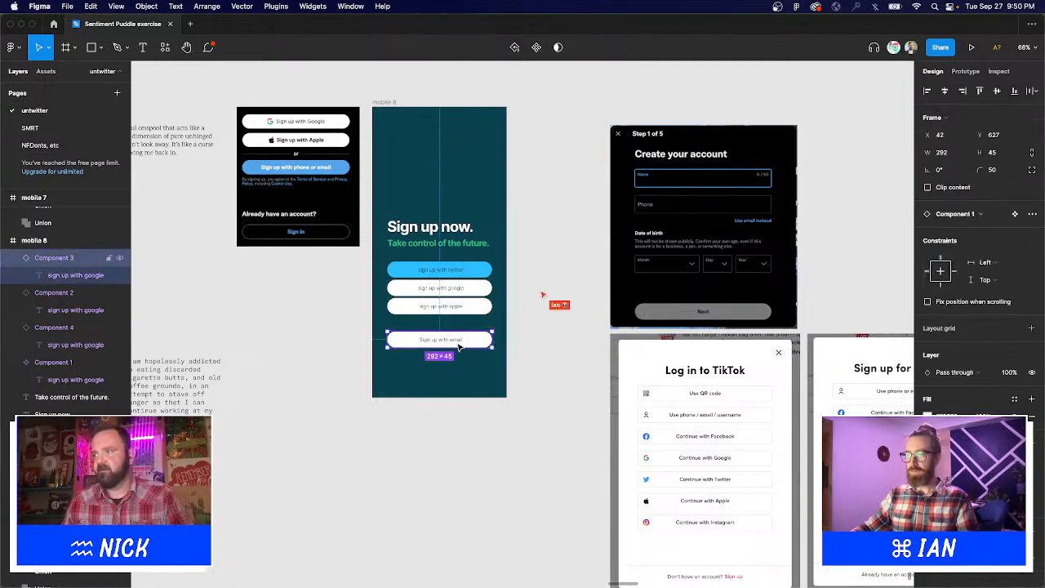
{"action": "left_click_drag", "start_coordinate": [459, 346], "coordinate": [459, 366]}
{"action": "key", "text": "r"}
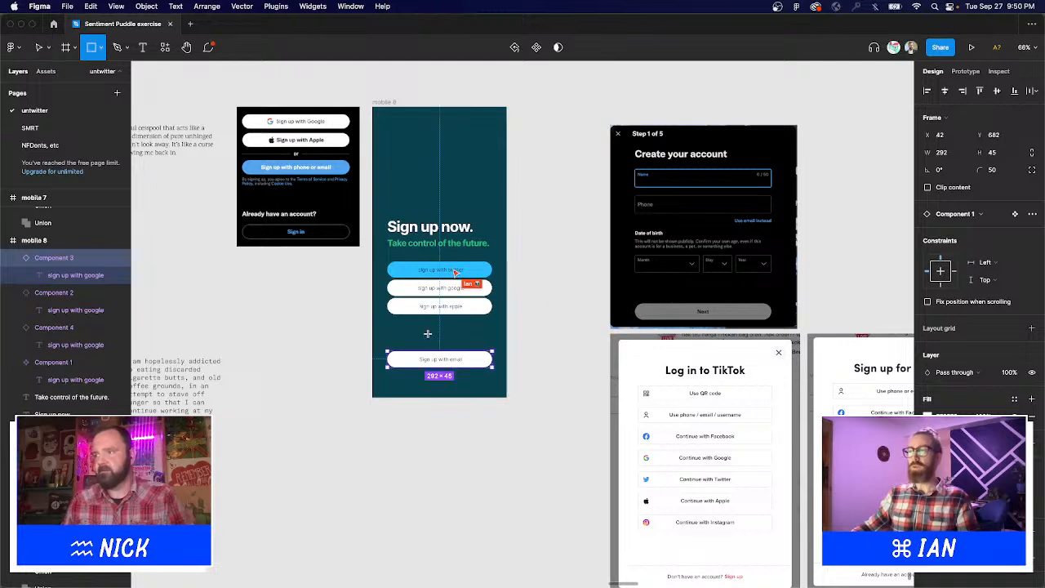
{"action": "key", "text": "t"}
{"action": "left_click", "coordinate": [448, 333]}
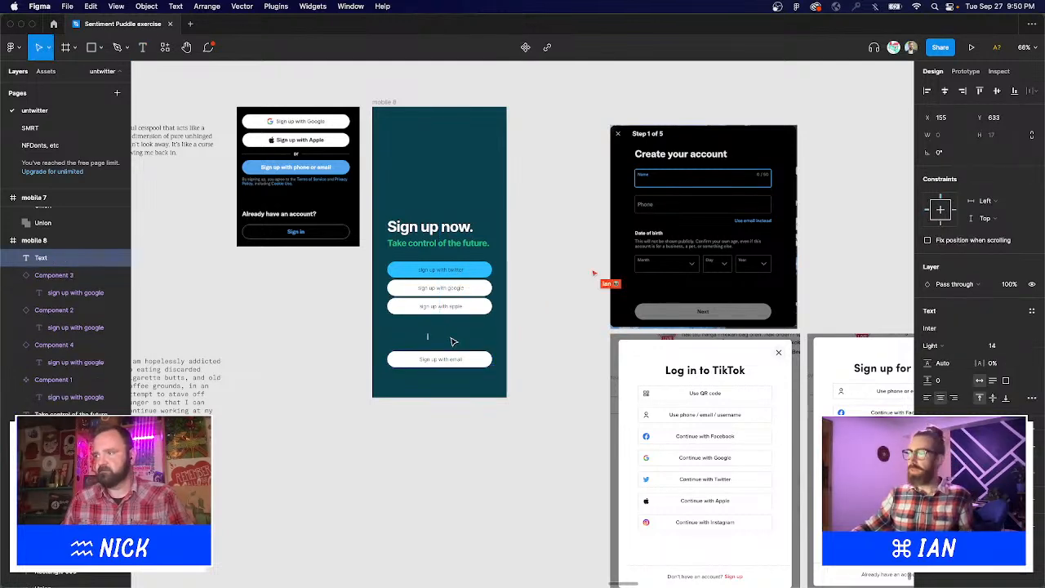
{"action": "left_click", "coordinate": [531, 359]}
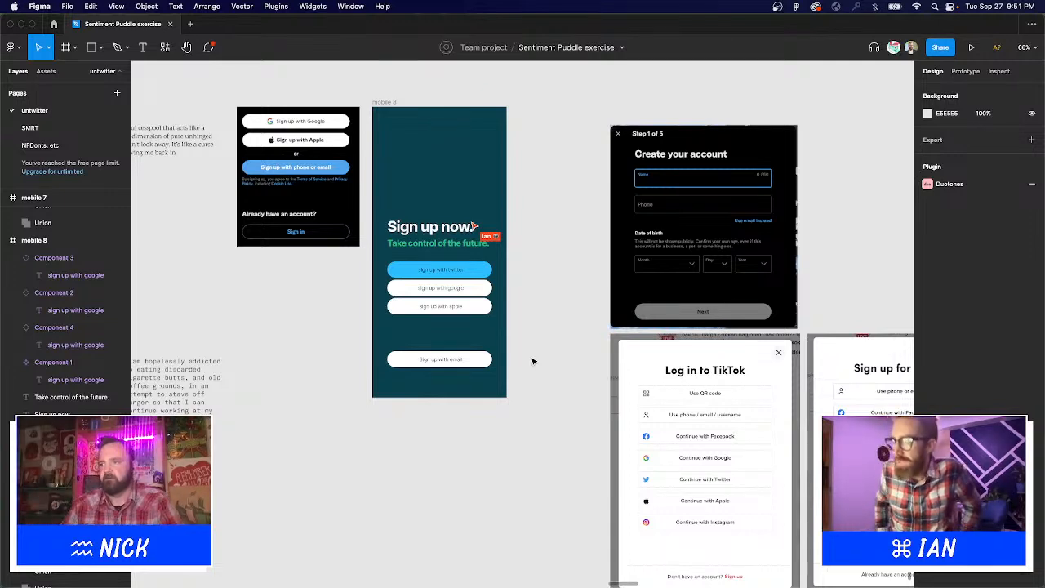
Add a bold 'or' label between the apple and email buttons.
{"action": "key", "text": "t"}
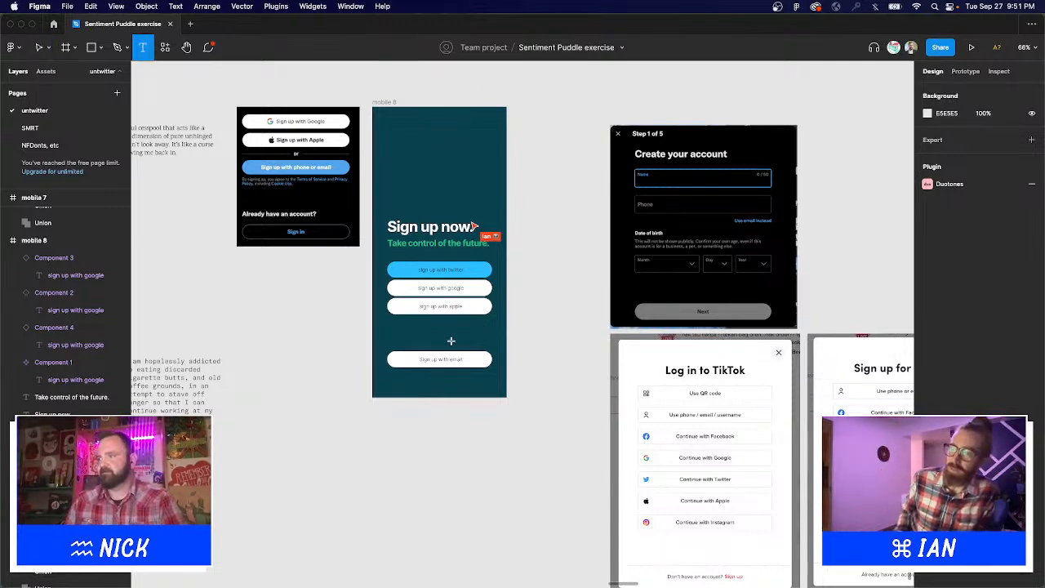
{"action": "left_click", "coordinate": [435, 334]}
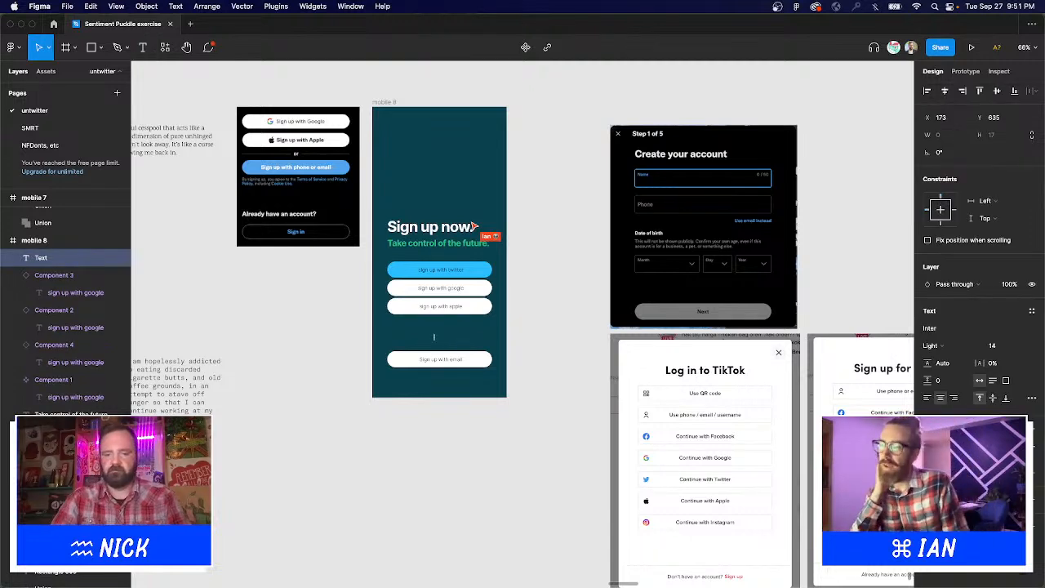
{"action": "type", "text": "or"}
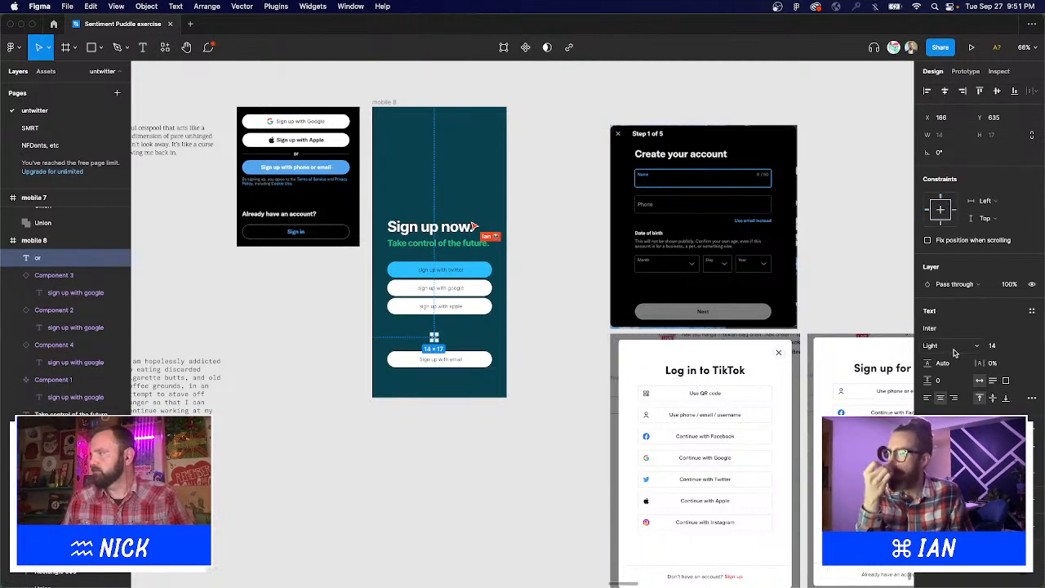
{"action": "left_click", "coordinate": [952, 349]}
{"action": "left_click", "coordinate": [950, 397]}
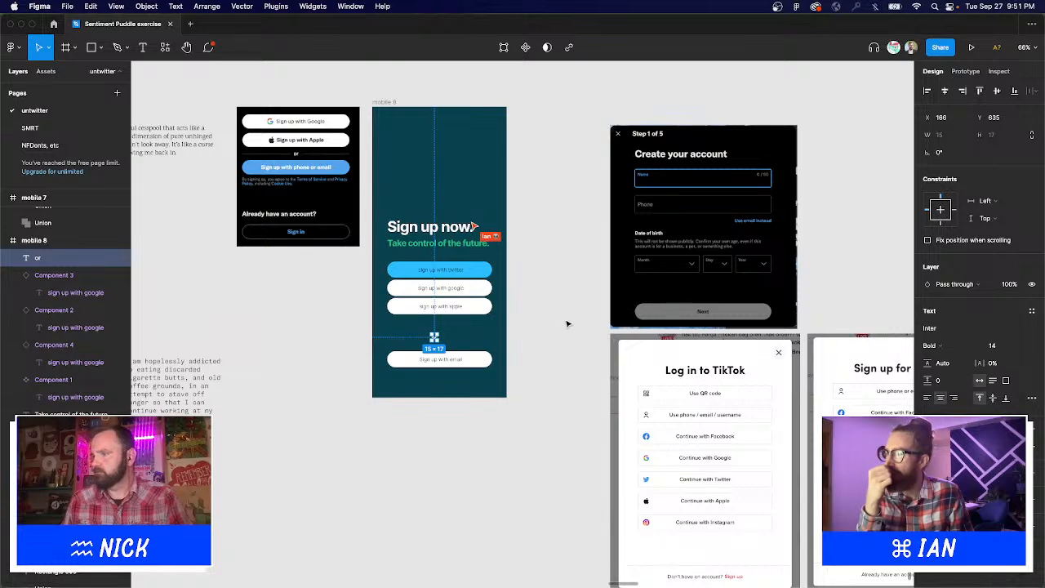
{"action": "left_click", "coordinate": [563, 326]}
{"action": "mouse_move", "coordinate": [438, 337]}
{"action": "left_mouse_down"}
{"action": "mouse_move", "coordinate": [442, 315]}
{"action": "mouse_move", "coordinate": [441, 327]}
{"action": "left_mouse_up"}
Pull the email button up beneath 'or' and select all the sign-up content.
{"action": "left_click", "coordinate": [460, 362]}
{"action": "left_click_drag", "start_coordinate": [460, 361], "coordinate": [459, 346]}
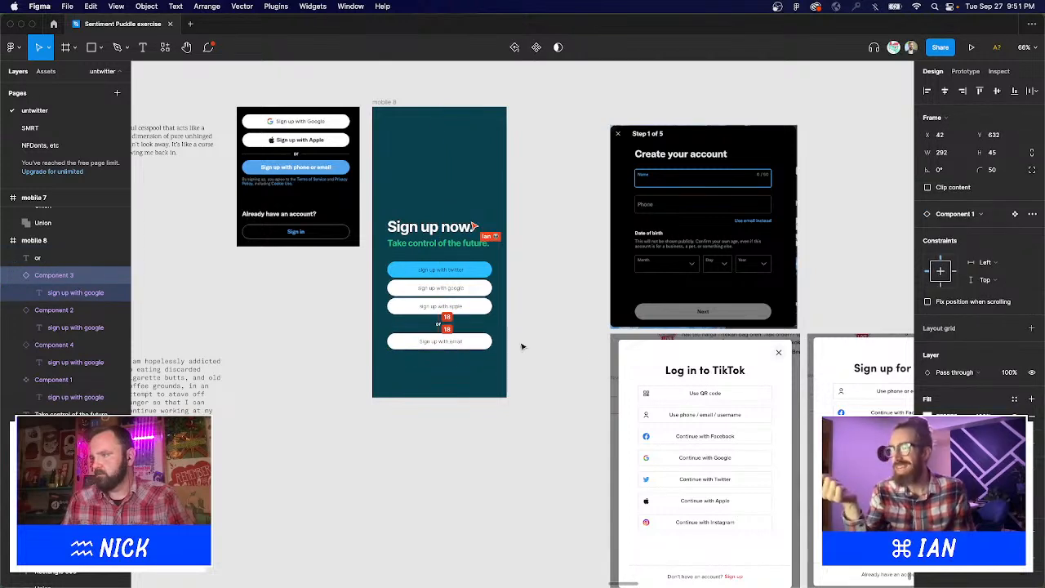
{"action": "left_click_drag", "start_coordinate": [534, 365], "coordinate": [399, 190]}
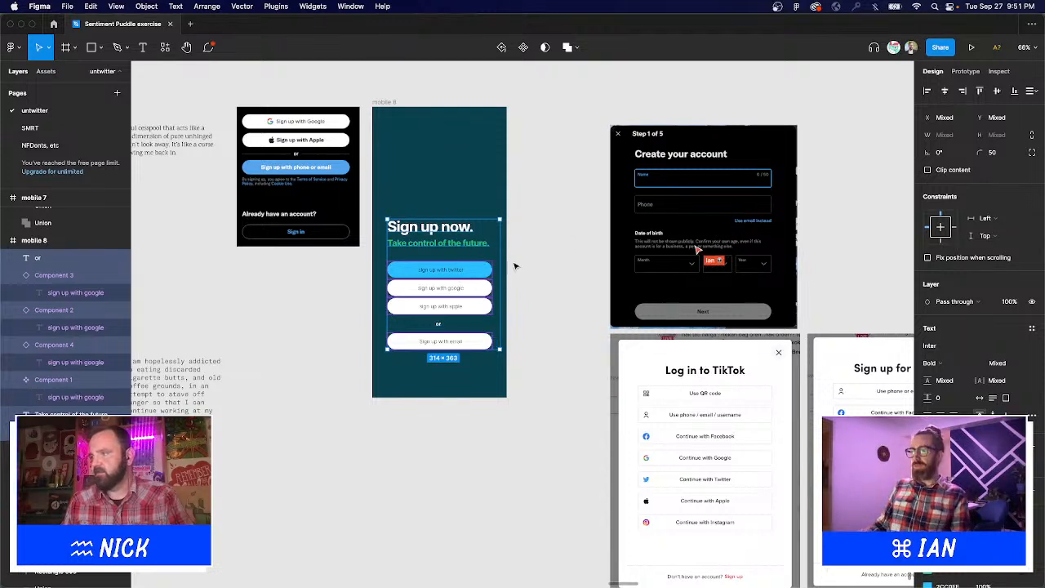
Centre the headline, subtitle and buttons horizontally in mobile 8.
{"action": "left_click", "coordinate": [944, 92]}
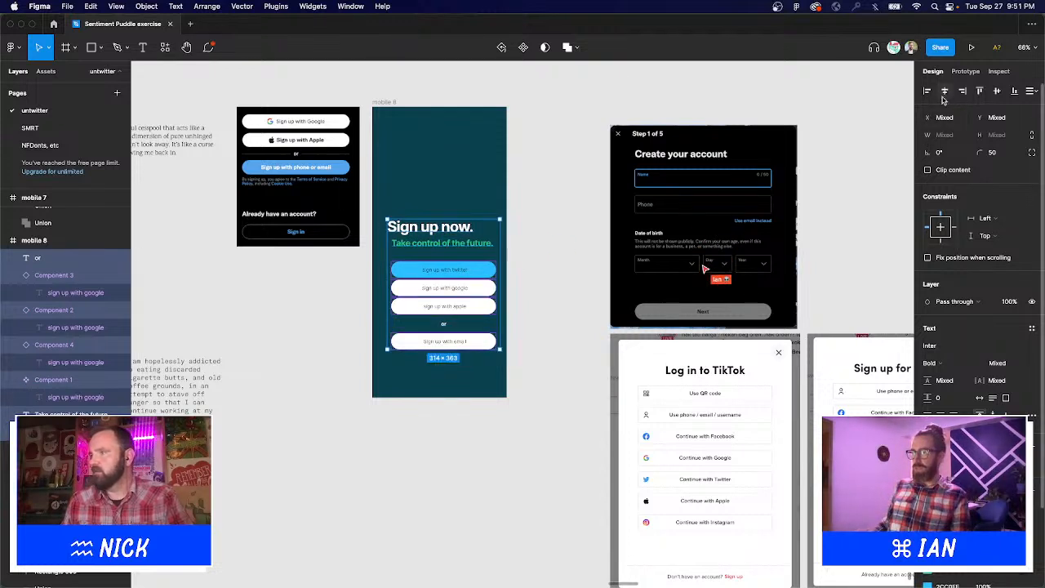
{"action": "left_click", "coordinate": [522, 271]}
{"action": "left_click_drag", "start_coordinate": [528, 385], "coordinate": [497, 373]}
Shift the sign-up content lower, then move the 'Sign up now.' headline back up.
{"action": "left_click", "coordinate": [392, 191]}
{"action": "key", "text": "shift+Down"}
{"action": "key", "text": "shift+Down"}
{"action": "key", "text": "shift+Down"}
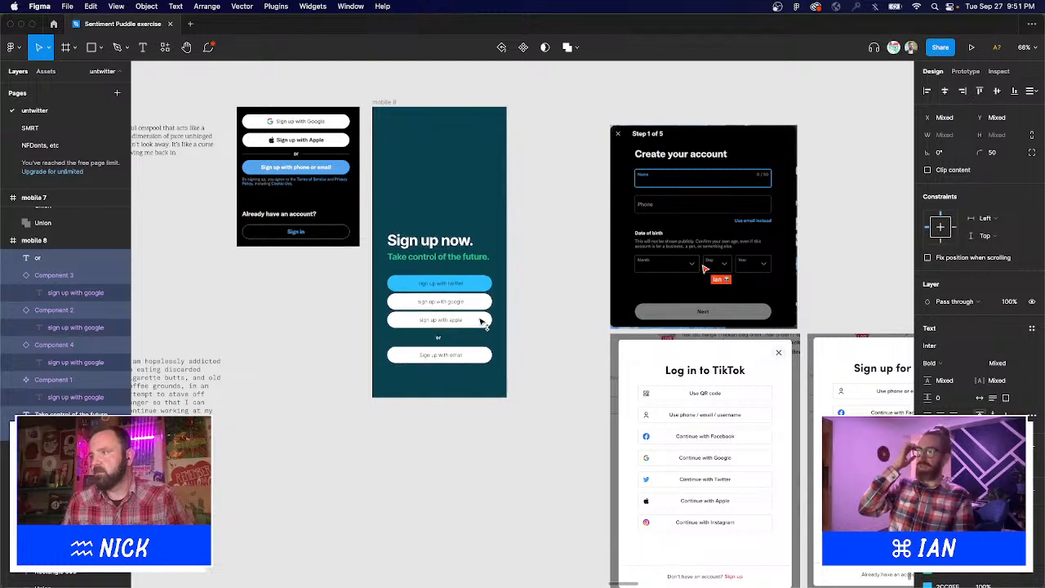
{"action": "key", "text": "Down"}
{"action": "key", "text": "Down"}
{"action": "key", "text": "Down"}
{"action": "left_click", "coordinate": [443, 228]}
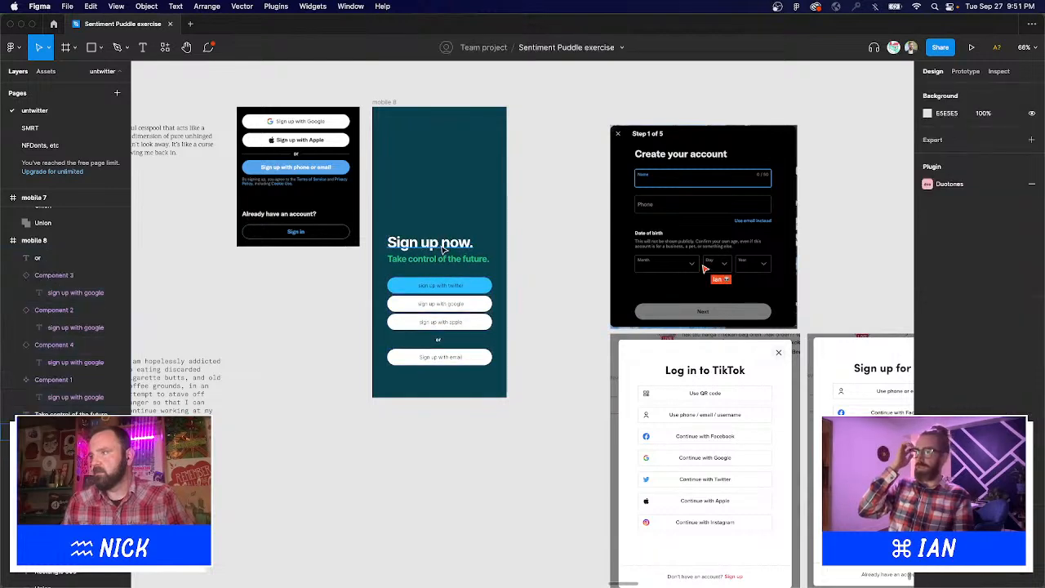
{"action": "left_click_drag", "start_coordinate": [445, 249], "coordinate": [443, 162]}
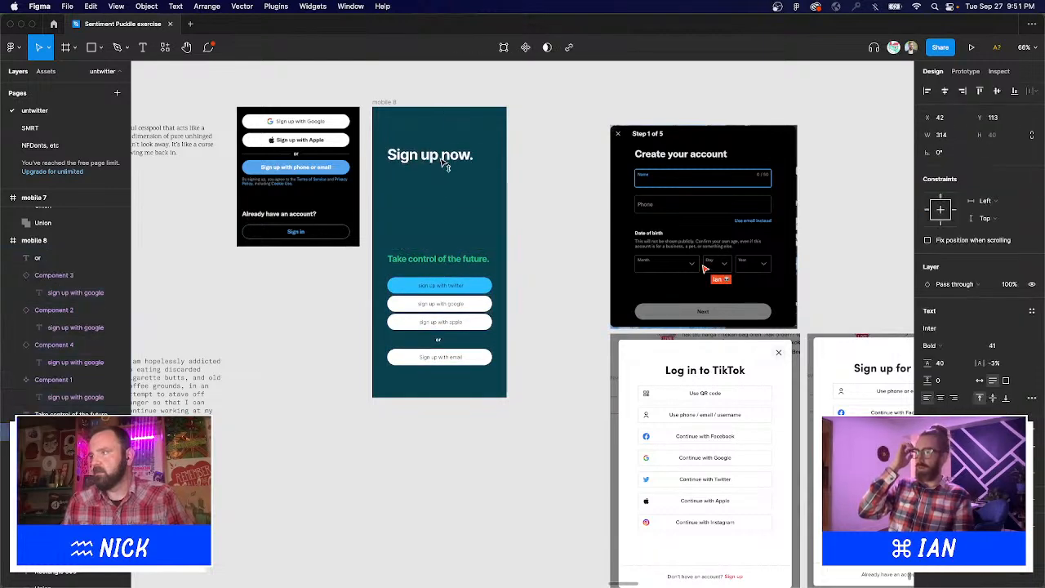
Raise the 'Sign up now.' headline font size to 91.
{"action": "left_click", "coordinate": [995, 346]}
{"action": "key", "text": "shift+Up"}
{"action": "key", "text": "shift+Up"}
{"action": "key", "text": "shift+Up"}
{"action": "key", "text": "shift+Up"}
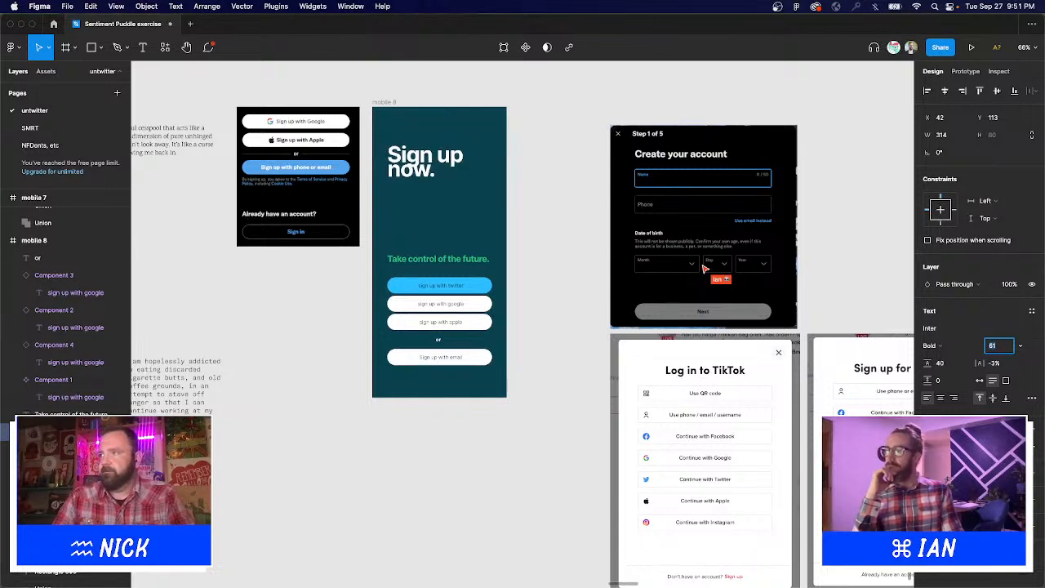
{"action": "key", "text": "shift+Up"}
{"action": "key", "text": "shift+Down"}
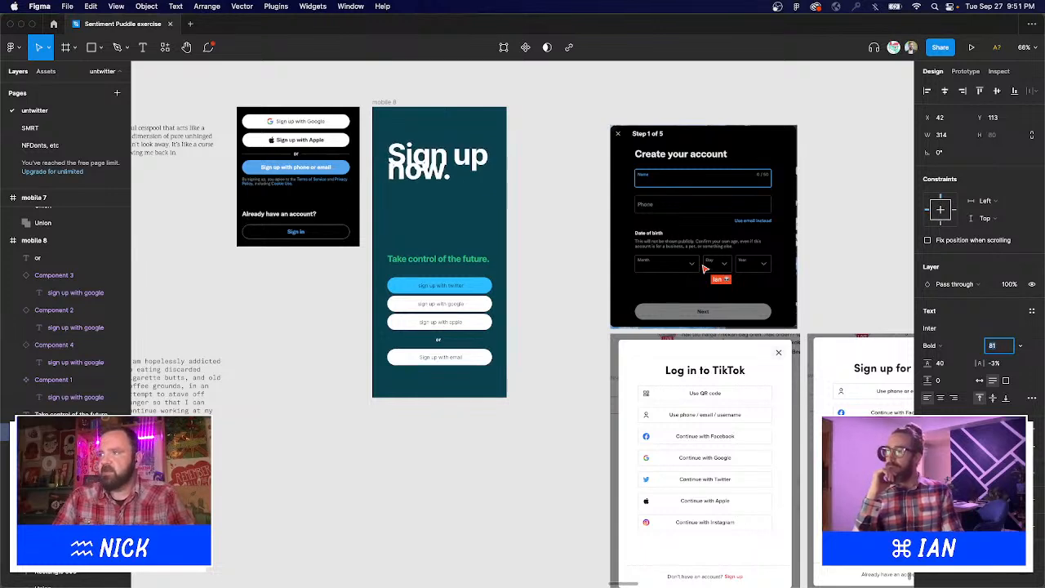
{"action": "key", "text": "shift+Up"}
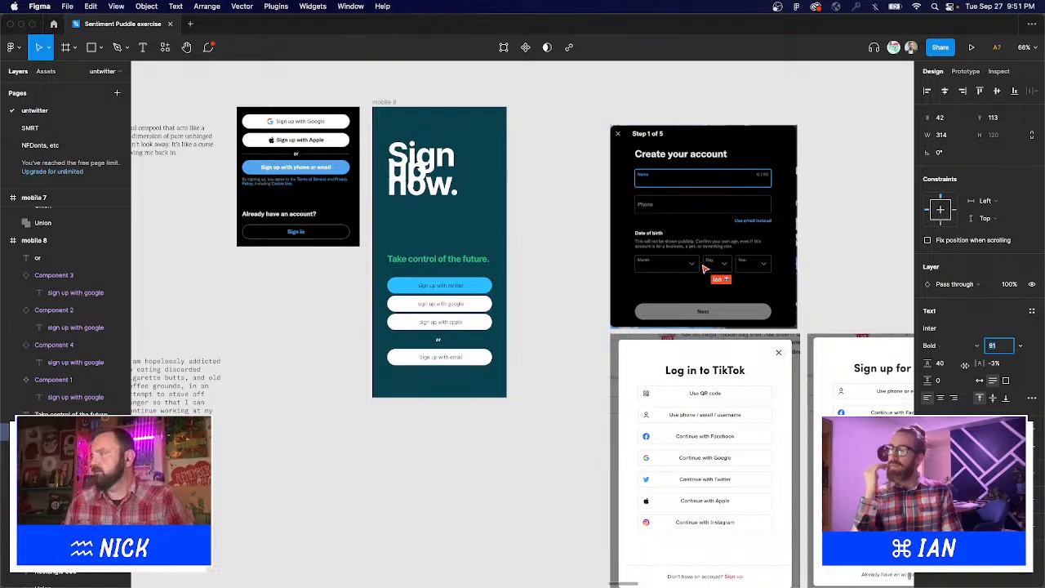
Set the headline line height to 69, narrow it to one word per line, nudge it down.
{"action": "left_click", "coordinate": [948, 365]}
{"action": "type", "text": "50"}
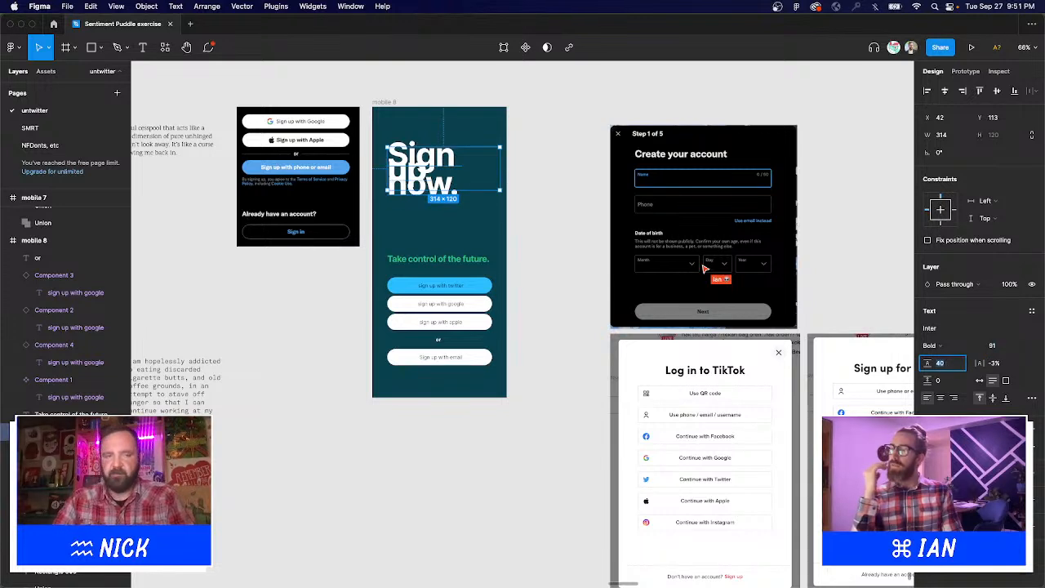
{"action": "key", "text": "Return"}
{"action": "key", "text": "shift+Up"}
{"action": "key", "text": "shift+Up"}
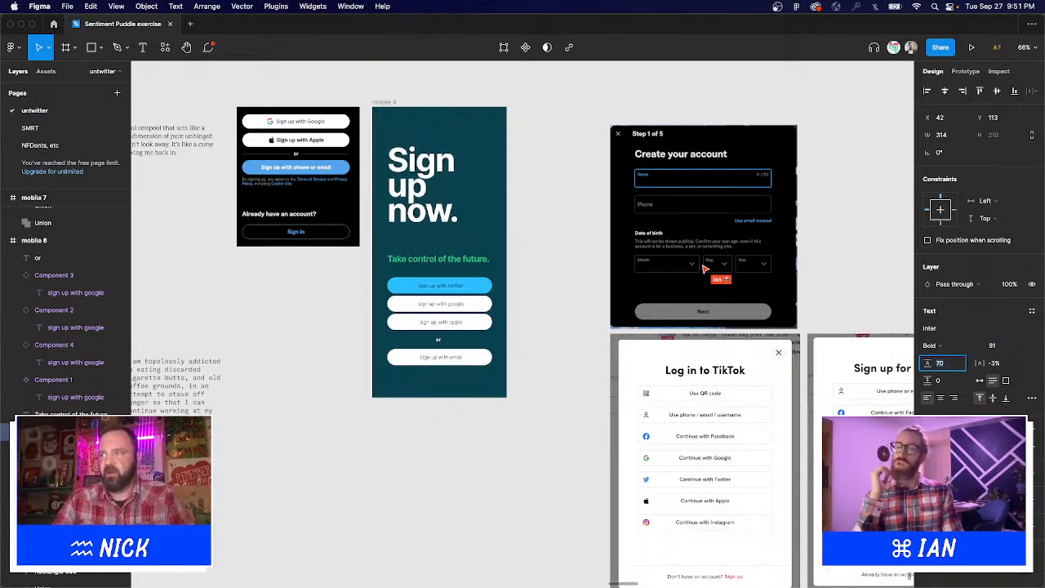
{"action": "key", "text": "Down"}
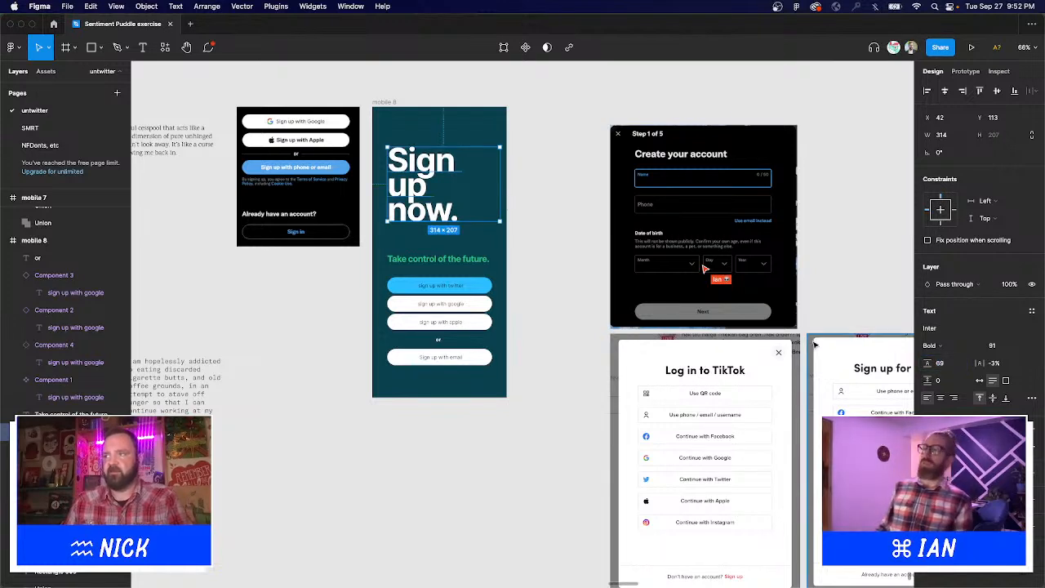
{"action": "left_click_drag", "start_coordinate": [500, 182], "coordinate": [468, 180]}
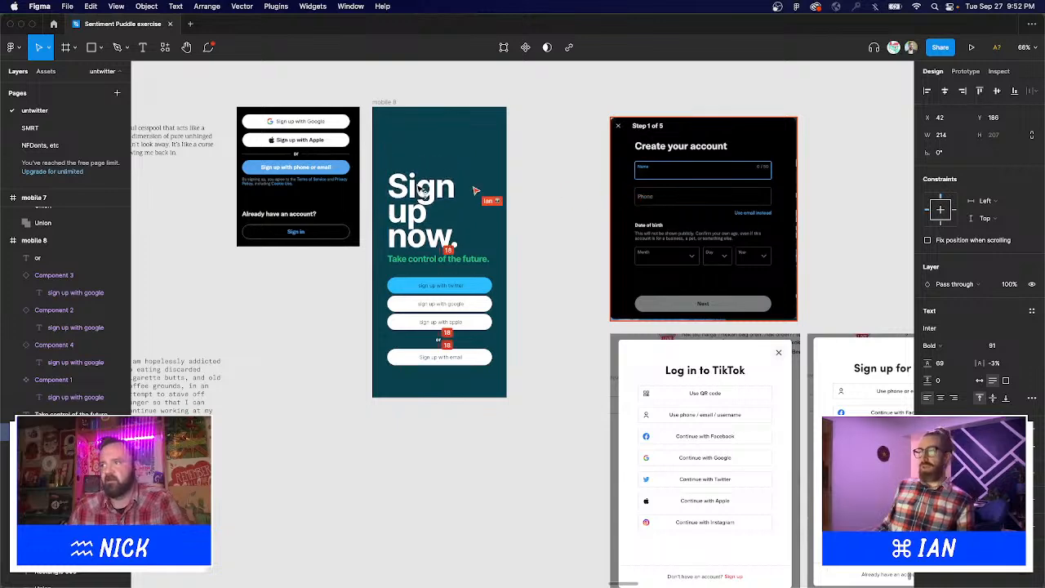
{"action": "key", "text": "shift+Down"}
Move the black sign-up screenshot beside the 'Create your account' screen.
{"action": "left_click", "coordinate": [561, 192]}
{"action": "scroll", "coordinate": [561, 204], "scroll_direction": "up", "scroll_amount": 2}
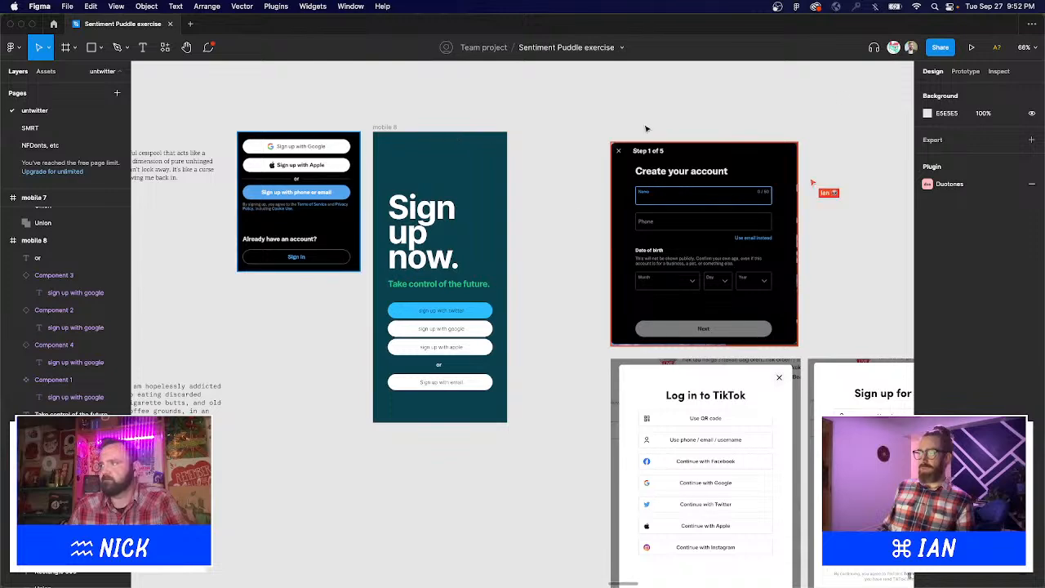
{"action": "left_click_drag", "start_coordinate": [307, 150], "coordinate": [763, 150]}
Zoom in around the mobile 8 frame and select it.
{"action": "left_click_drag", "start_coordinate": [624, 171], "coordinate": [791, 174]}
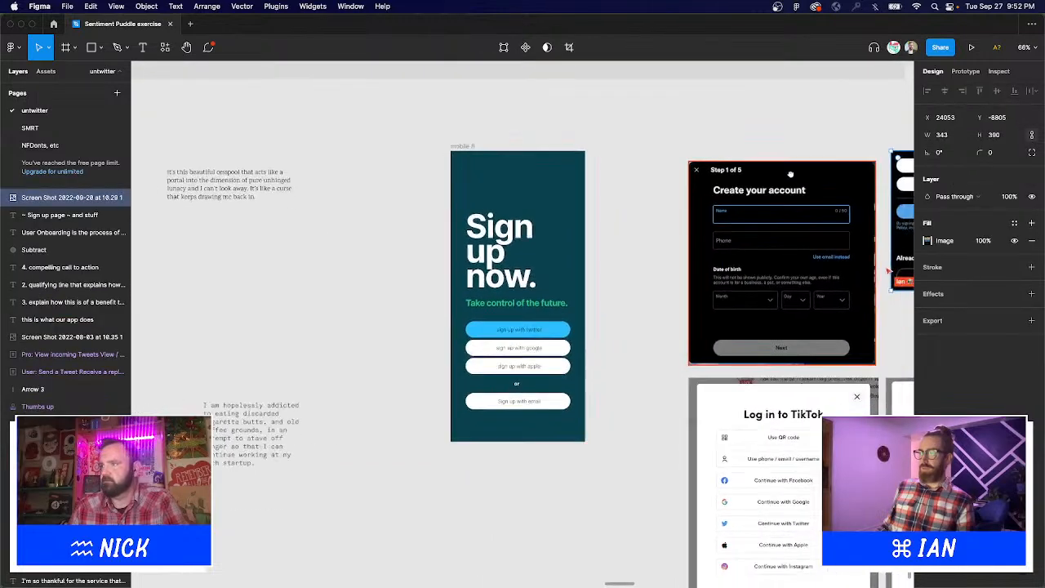
{"action": "scroll", "coordinate": [791, 174], "scroll_direction": "down", "scroll_amount": 1}
{"action": "left_click_drag", "start_coordinate": [259, 80], "coordinate": [576, 273]}
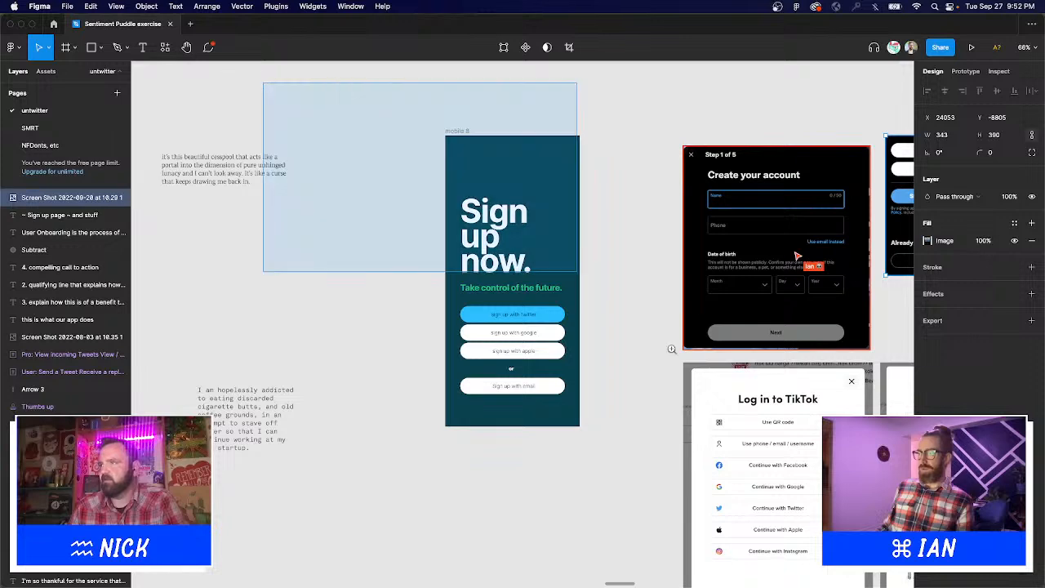
{"action": "scroll", "coordinate": [762, 430], "scroll_direction": "up", "scroll_amount": 2}
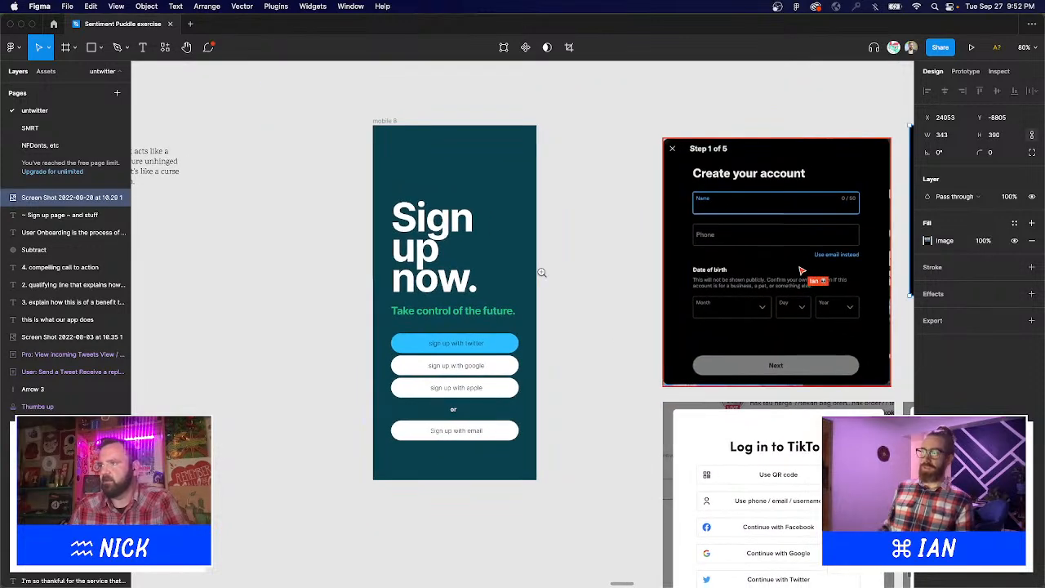
{"action": "scroll", "coordinate": [541, 272], "scroll_direction": "up", "scroll_amount": 5}
{"action": "scroll", "coordinate": [535, 273], "scroll_direction": "down", "scroll_amount": 5}
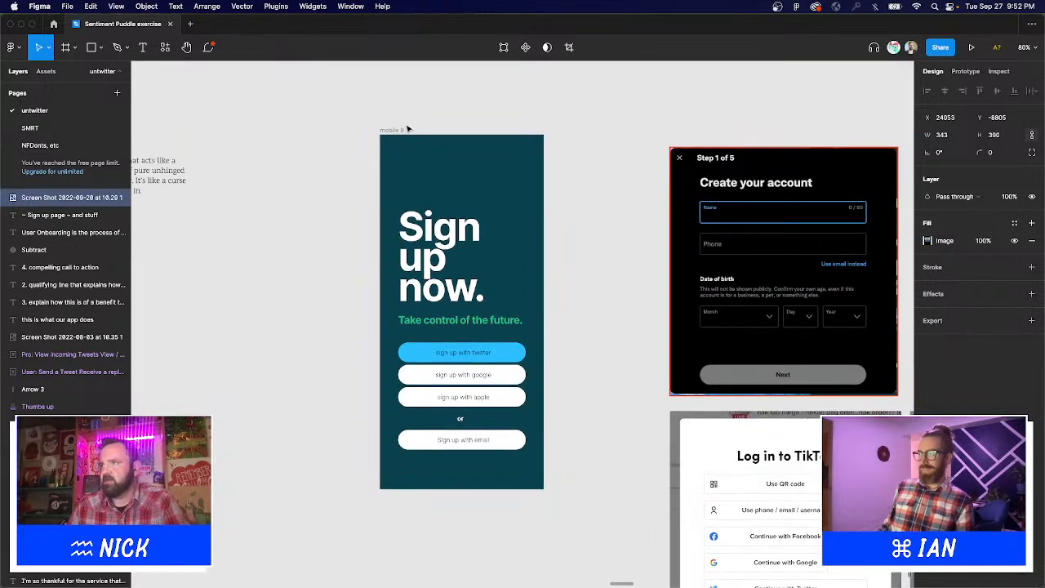
{"action": "key", "text": "super+z"}
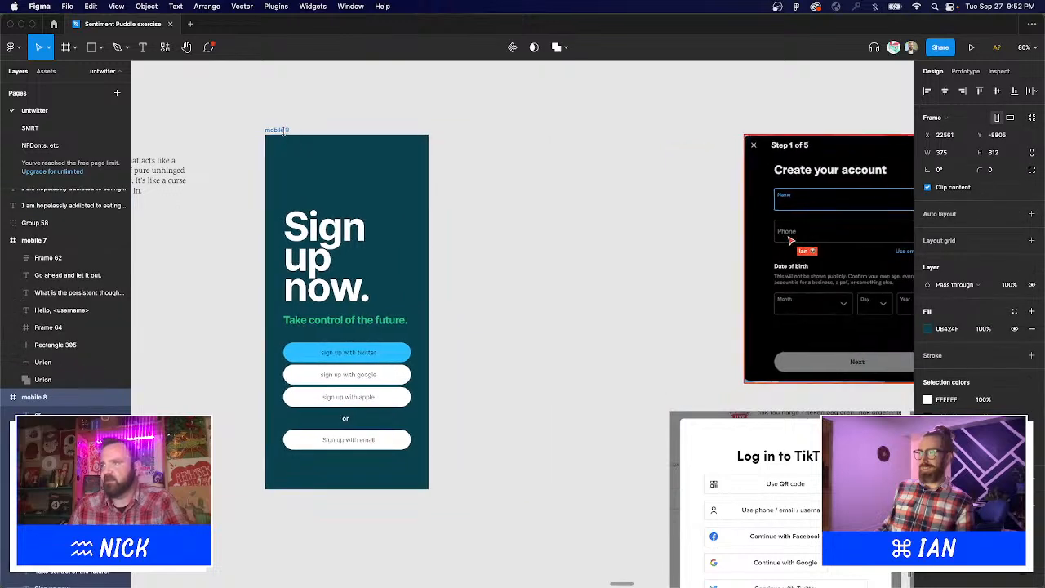
Duplicate mobile 8 to its right and move the two placeholder text paragraphs down out of the way.
{"action": "left_click_drag", "start_coordinate": [286, 129], "coordinate": [475, 166]}
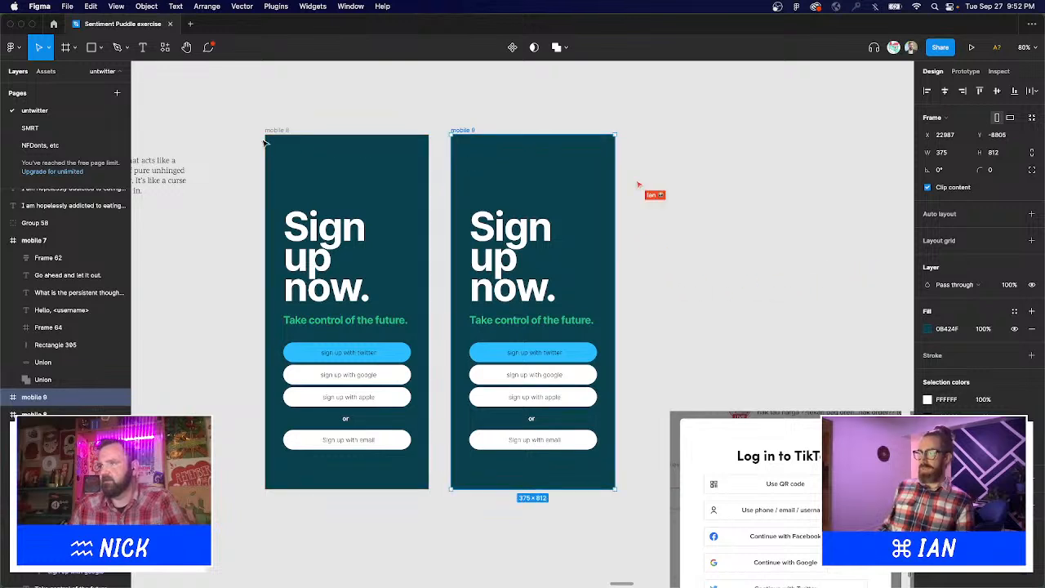
{"action": "scroll", "coordinate": [490, 245], "scroll_direction": "down", "scroll_amount": 5}
{"action": "scroll", "coordinate": [540, 296], "scroll_direction": "left", "scroll_amount": 3}
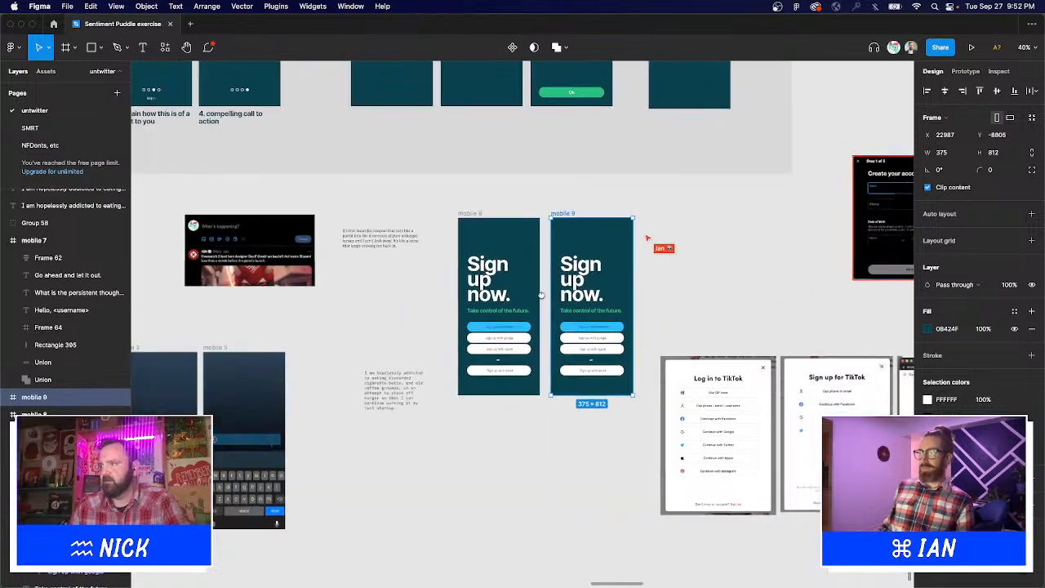
{"action": "left_click", "coordinate": [404, 231]}
{"action": "left_click", "coordinate": [394, 388], "text": "shift"}
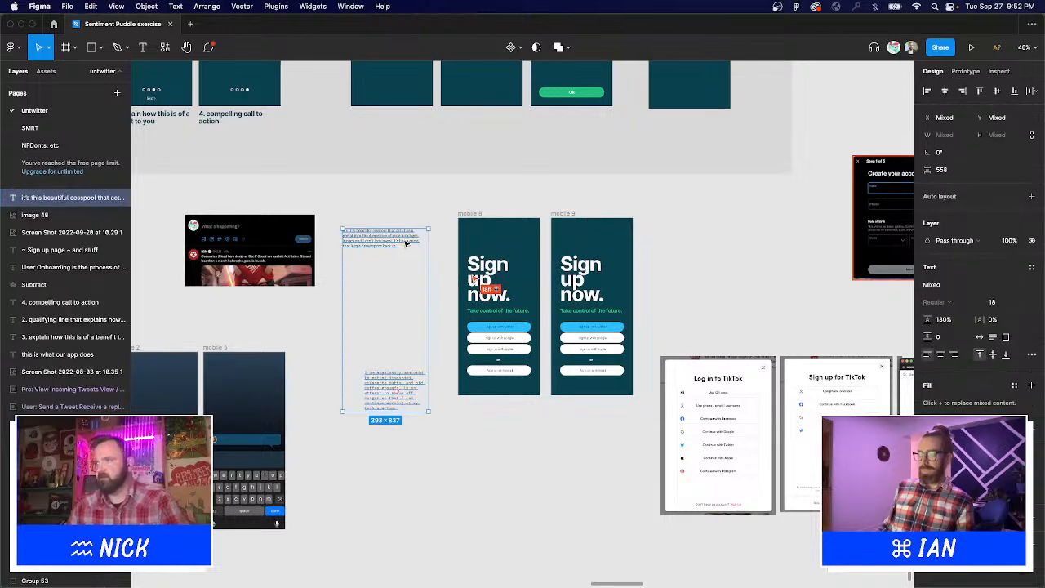
{"action": "left_click_drag", "start_coordinate": [395, 388], "coordinate": [602, 498]}
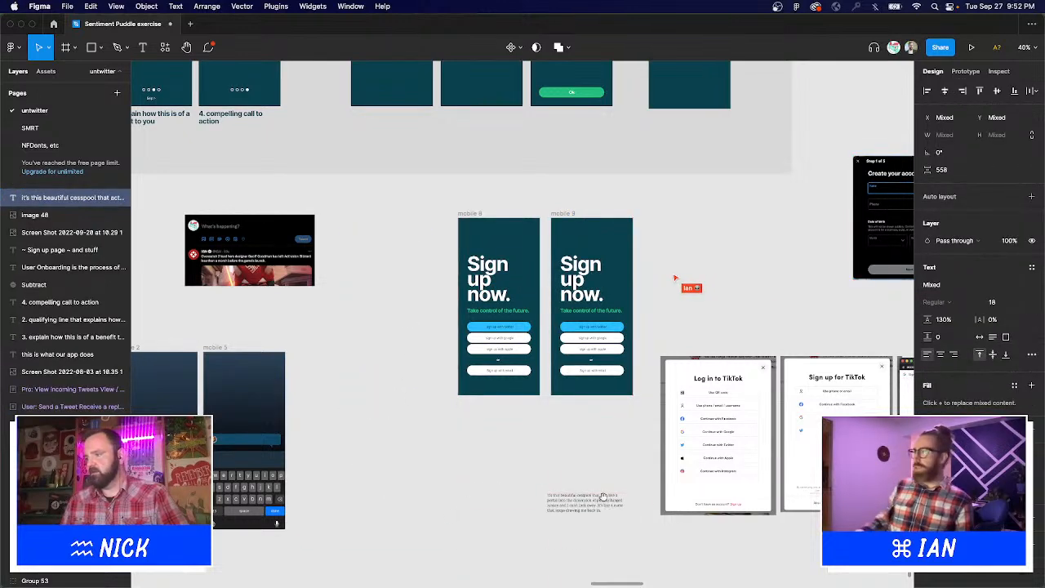
{"action": "scroll", "coordinate": [588, 408], "scroll_direction": "down", "scroll_amount": 5}
{"action": "scroll", "coordinate": [588, 408], "scroll_direction": "right", "scroll_amount": 2}
{"action": "key", "text": "Escape"}
{"action": "left_click_drag", "start_coordinate": [503, 290], "coordinate": [439, 441]}
{"action": "scroll", "coordinate": [417, 157], "scroll_direction": "up", "scroll_amount": 5}
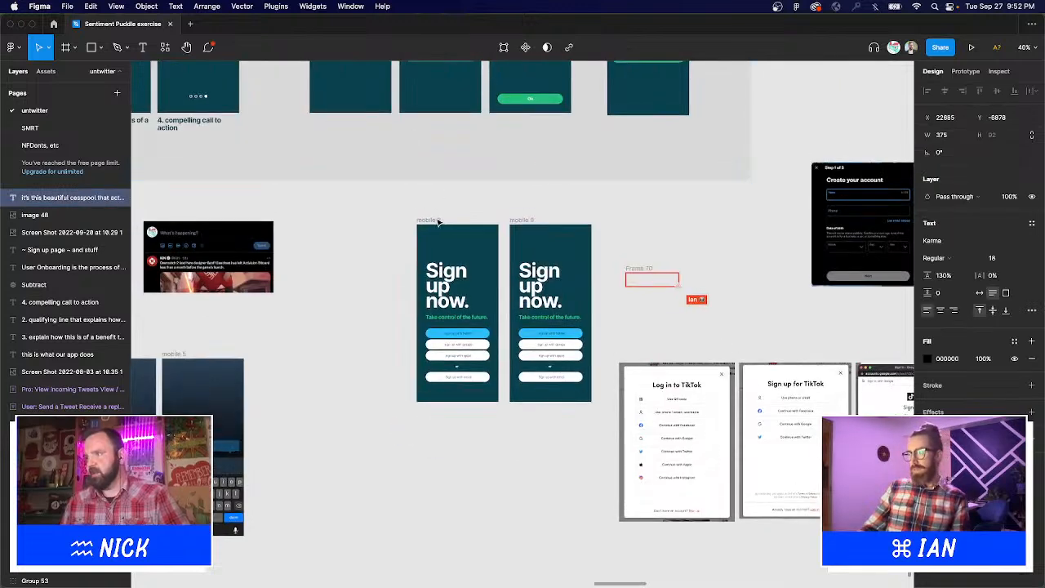
Make a second copy of mobile 8 with Cmd+D and even the spacing of the three frames.
{"action": "left_click", "coordinate": [434, 220]}
{"action": "key", "text": "super+d"}
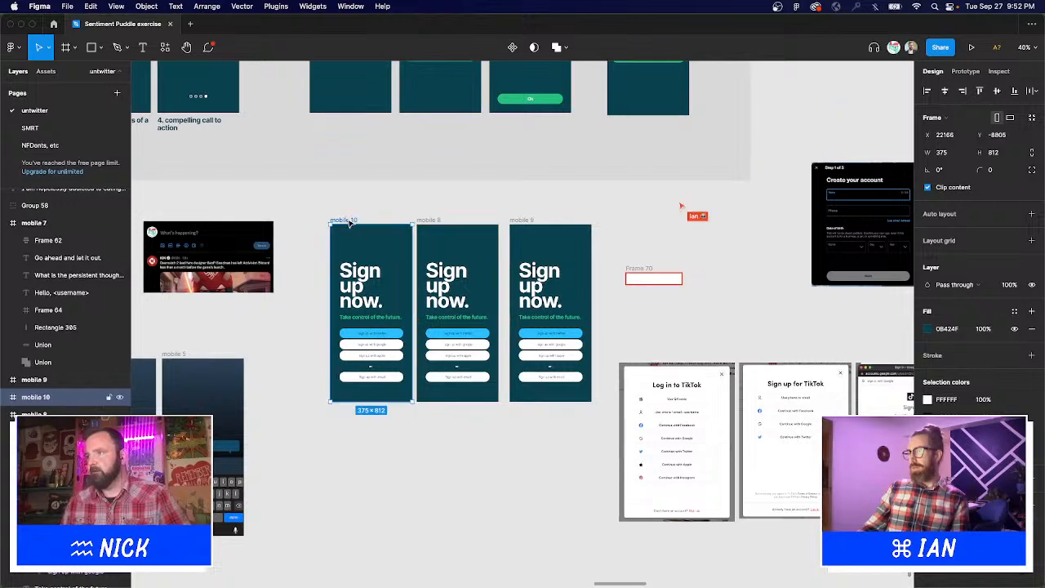
{"action": "left_click_drag", "start_coordinate": [301, 201], "coordinate": [652, 417]}
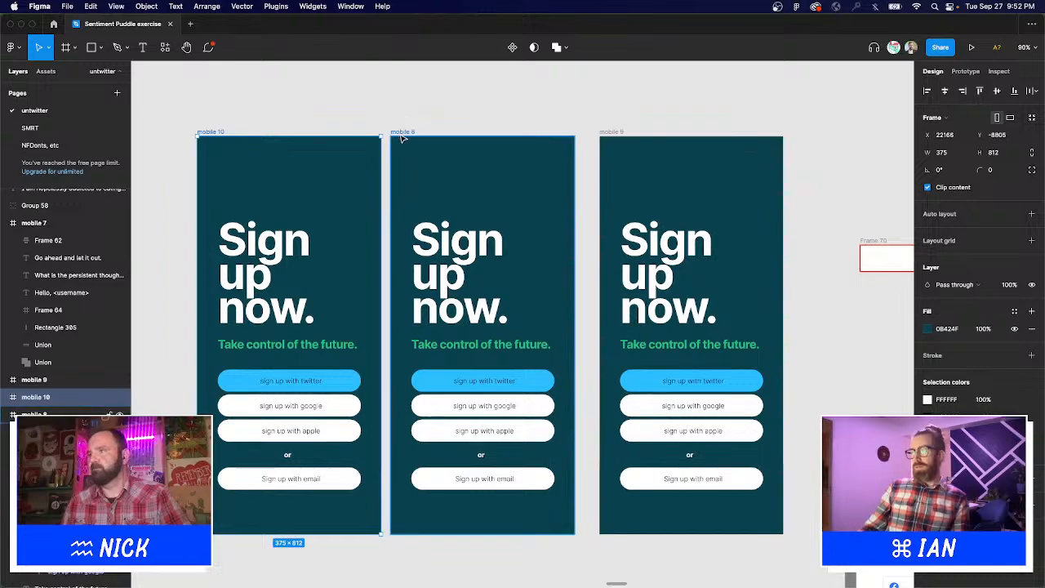
{"action": "left_click_drag", "start_coordinate": [405, 137], "coordinate": [411, 139]}
{"action": "left_click", "coordinate": [448, 89]}
{"action": "scroll", "coordinate": [448, 89], "scroll_direction": "left", "scroll_amount": 2}
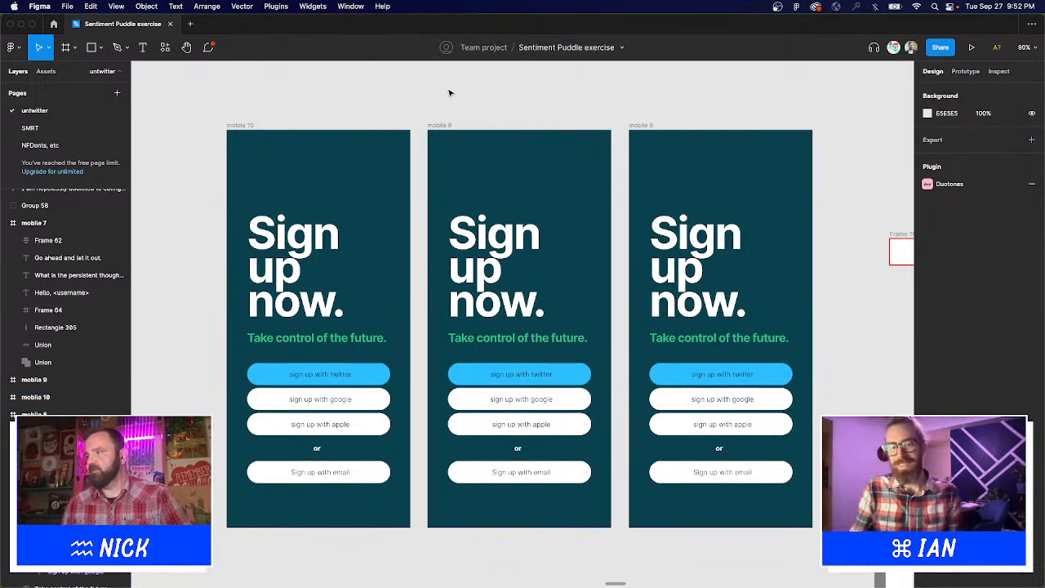
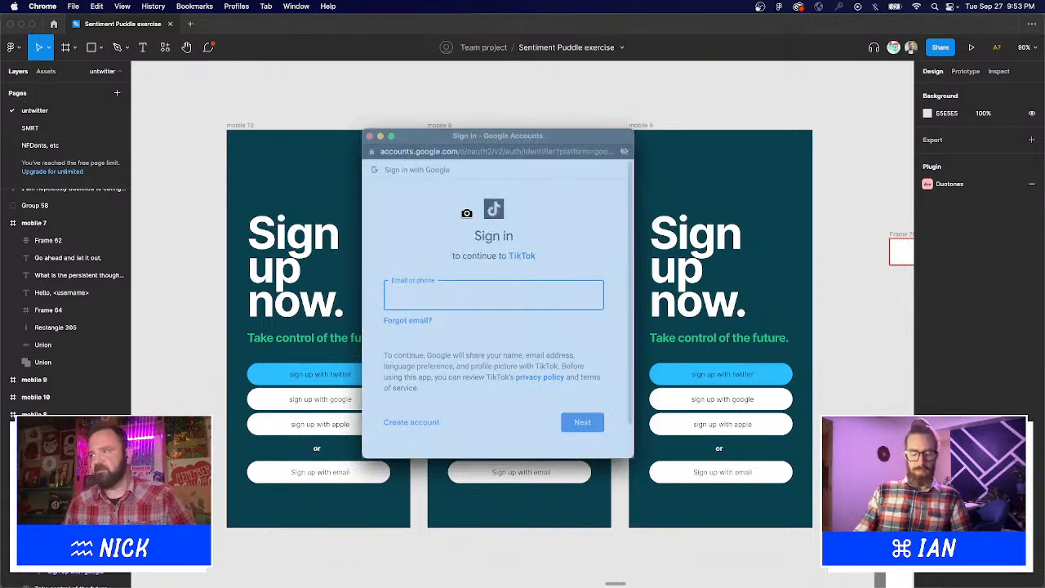
Paste the Google sign-in screenshot and shrink it into the middle mobile frame.
{"action": "left_click", "coordinate": [370, 137]}
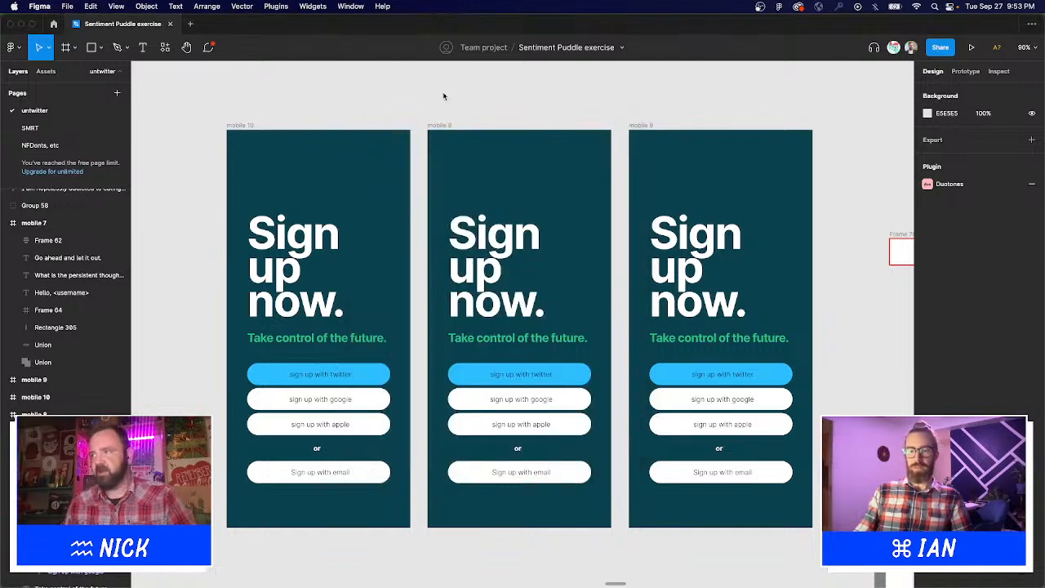
{"action": "left_click_drag", "start_coordinate": [455, 106], "coordinate": [439, 107]}
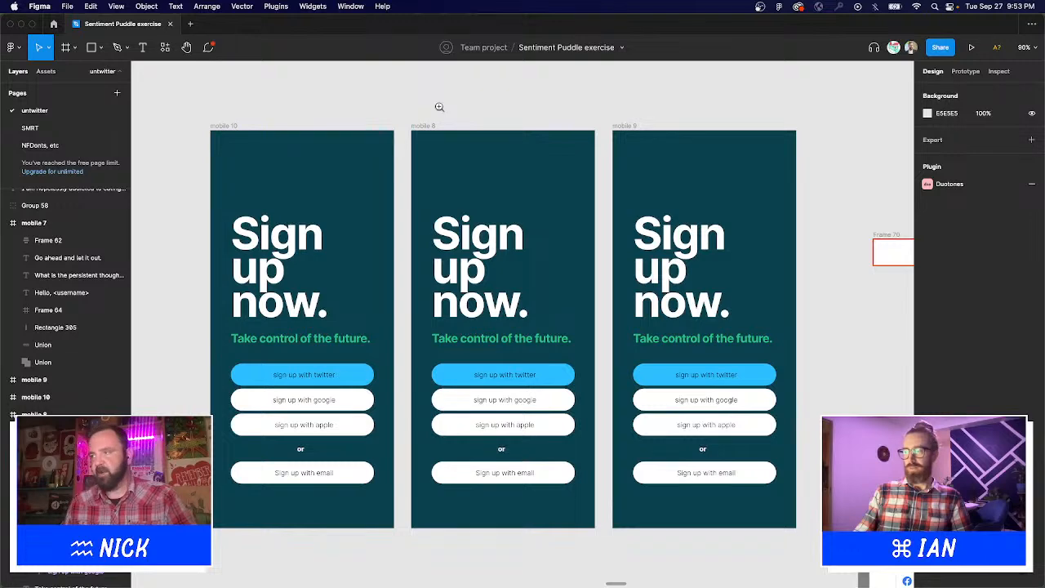
{"action": "key", "text": "super+v"}
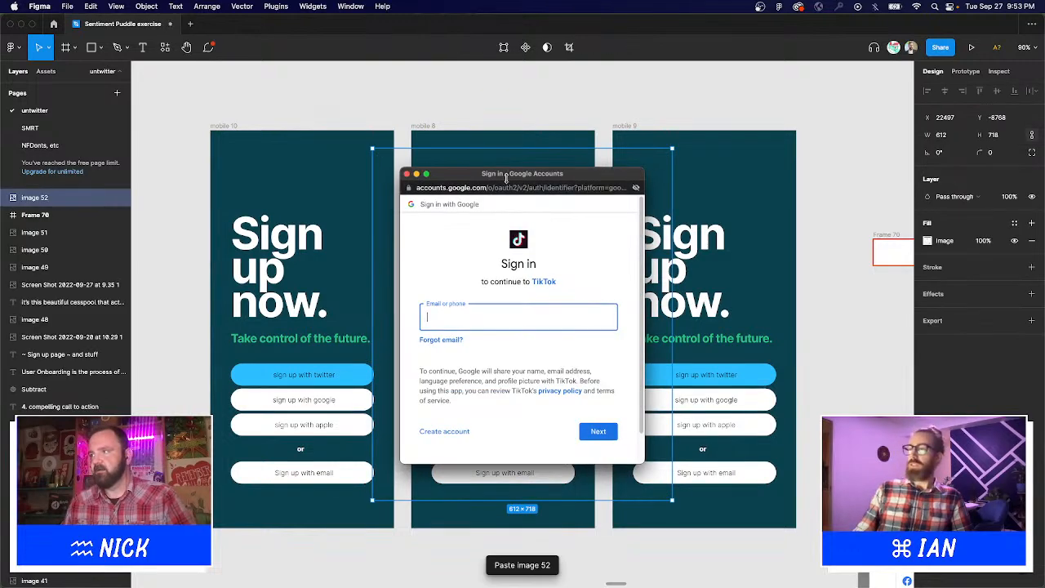
{"action": "left_click_drag", "start_coordinate": [506, 178], "coordinate": [531, 261]}
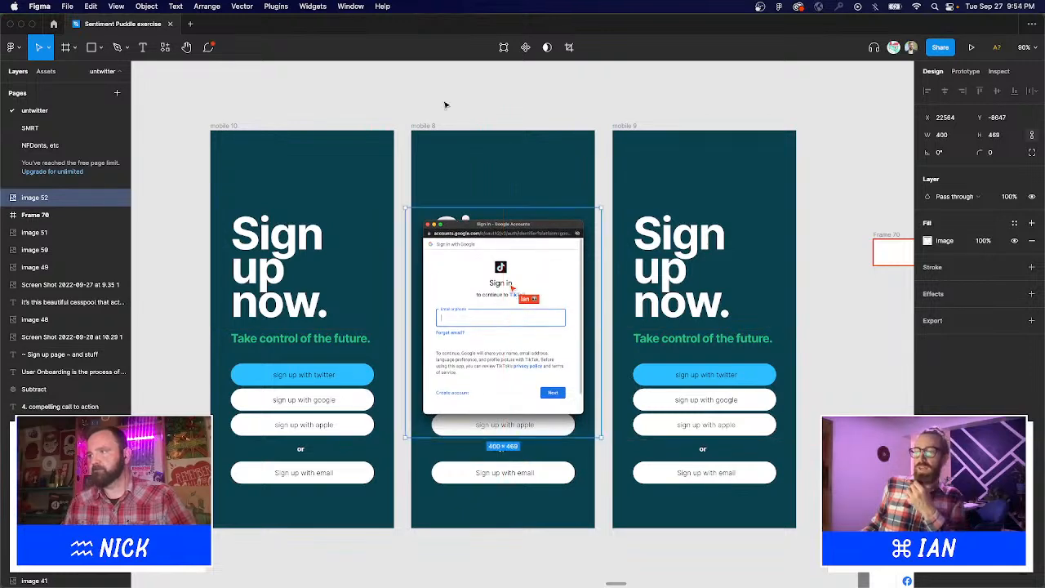
Trim the screenshot from its top to about 372×437, centred on mobile 8.
{"action": "left_click", "coordinate": [432, 129]}
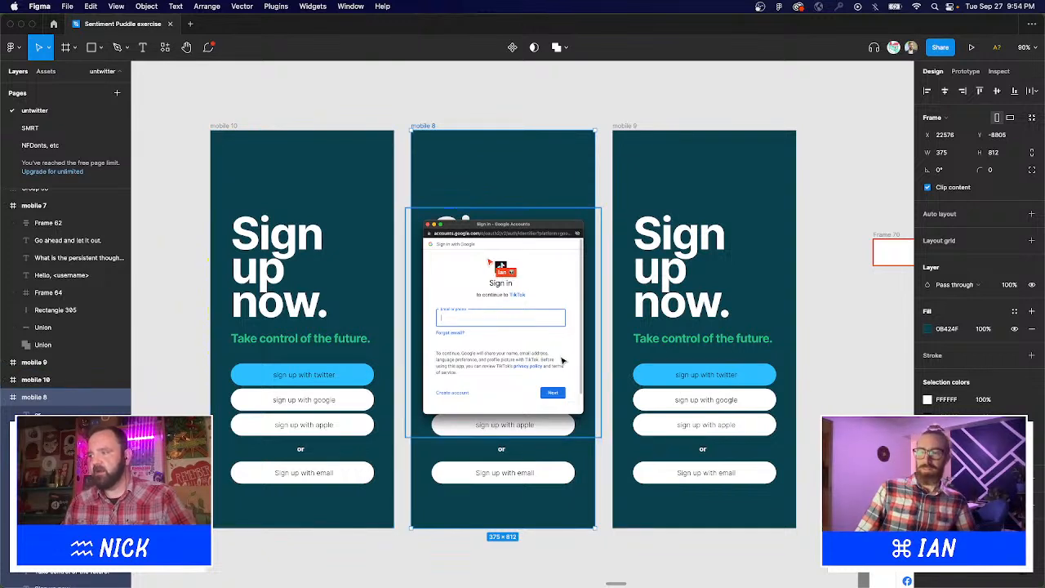
{"action": "left_click", "coordinate": [508, 226]}
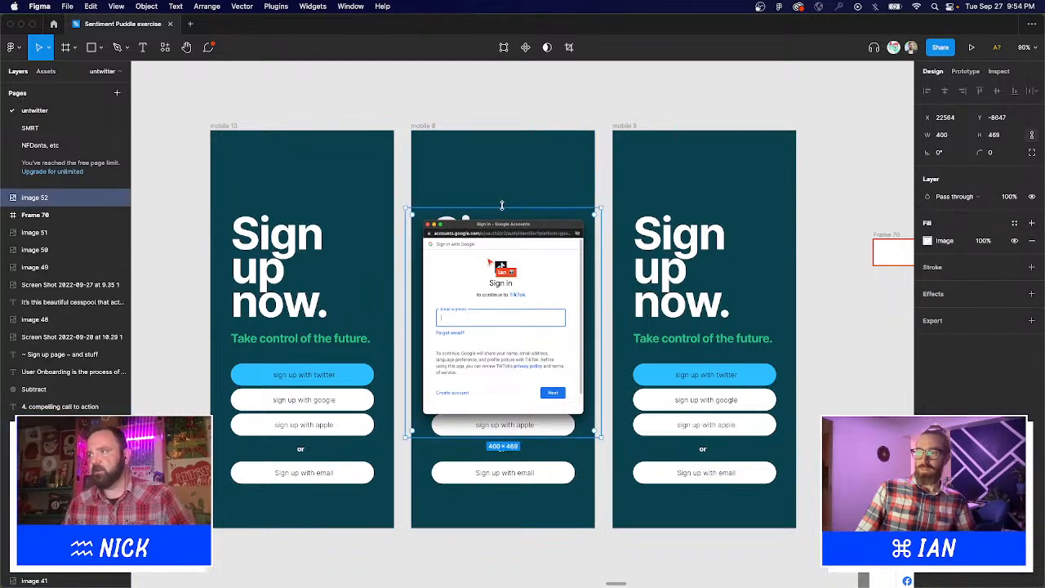
{"action": "left_click_drag", "start_coordinate": [502, 205], "coordinate": [504, 224]}
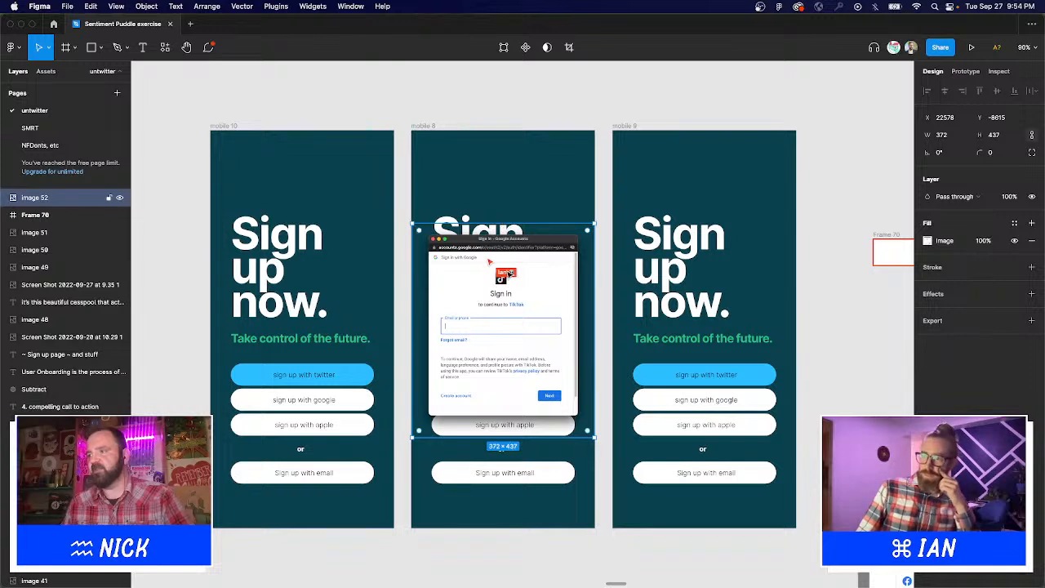
{"action": "left_click", "coordinate": [560, 107]}
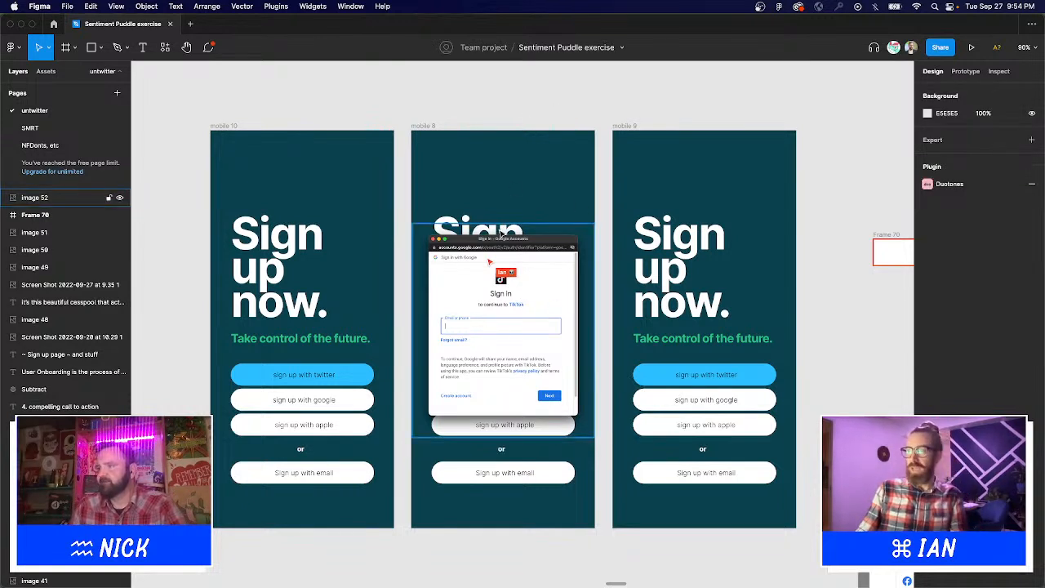
{"action": "left_click", "coordinate": [465, 292]}
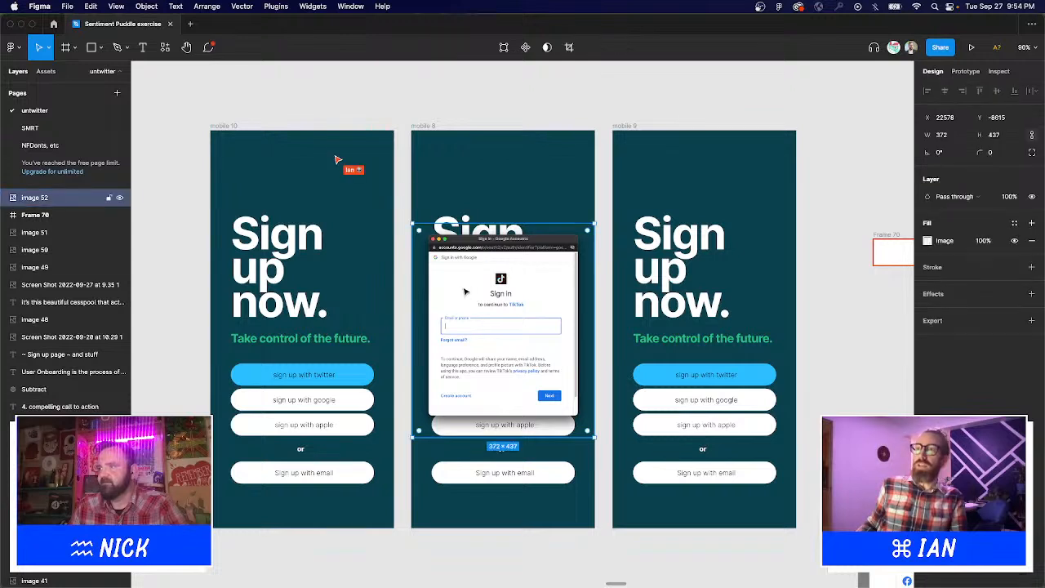
Draw a rectangle over mobile 8 filled with the frames' teal, darkened to 002A34.
{"action": "left_click", "coordinate": [91, 46]}
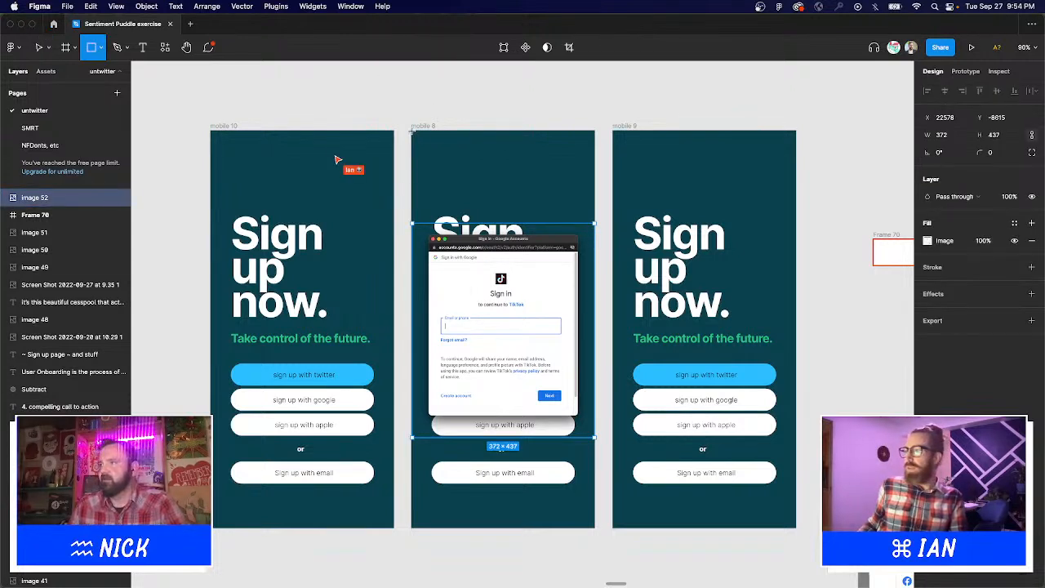
{"action": "left_click_drag", "start_coordinate": [412, 130], "coordinate": [594, 529]}
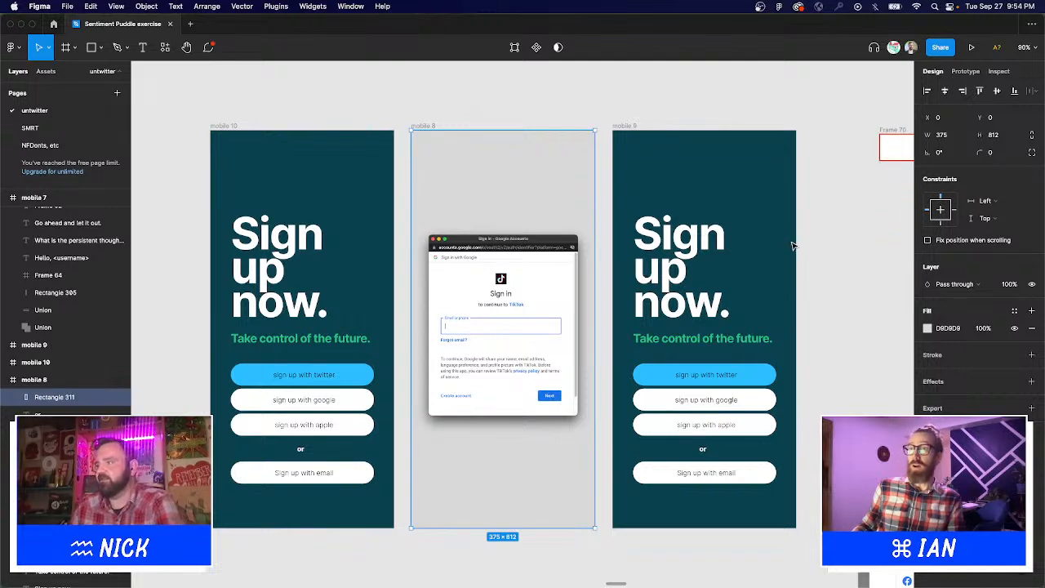
{"action": "left_click", "coordinate": [928, 328]}
{"action": "left_click", "coordinate": [798, 466]}
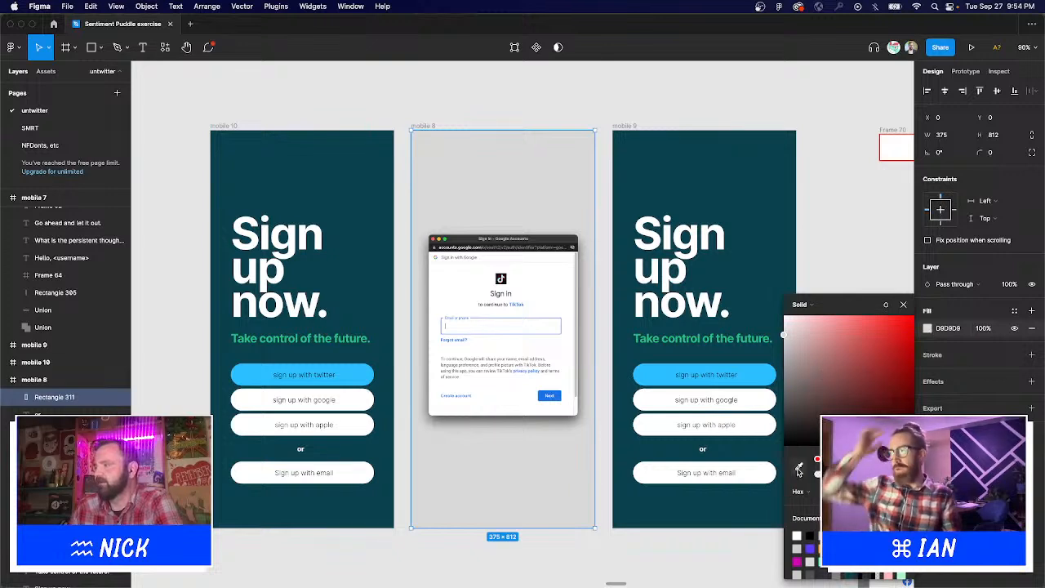
{"action": "left_click", "coordinate": [762, 169]}
{"action": "left_click_drag", "start_coordinate": [896, 405], "coordinate": [916, 426]}
{"action": "left_click", "coordinate": [904, 305]}
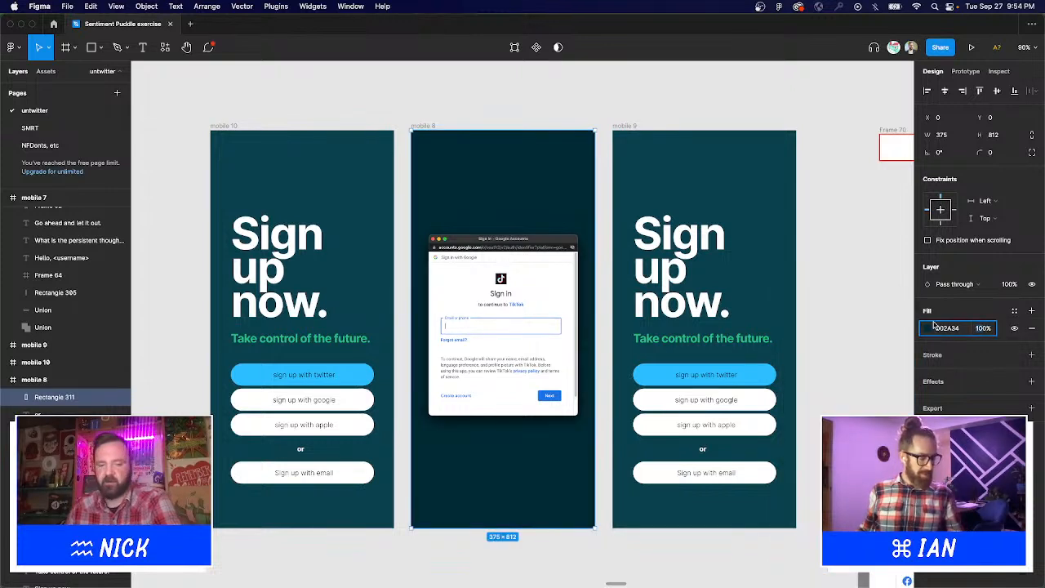
Set the overlay's fill opacity to 70%, after first trying 30%.
{"action": "left_click", "coordinate": [983, 328]}
{"action": "type", "text": "30"}
{"action": "key", "text": "Return"}
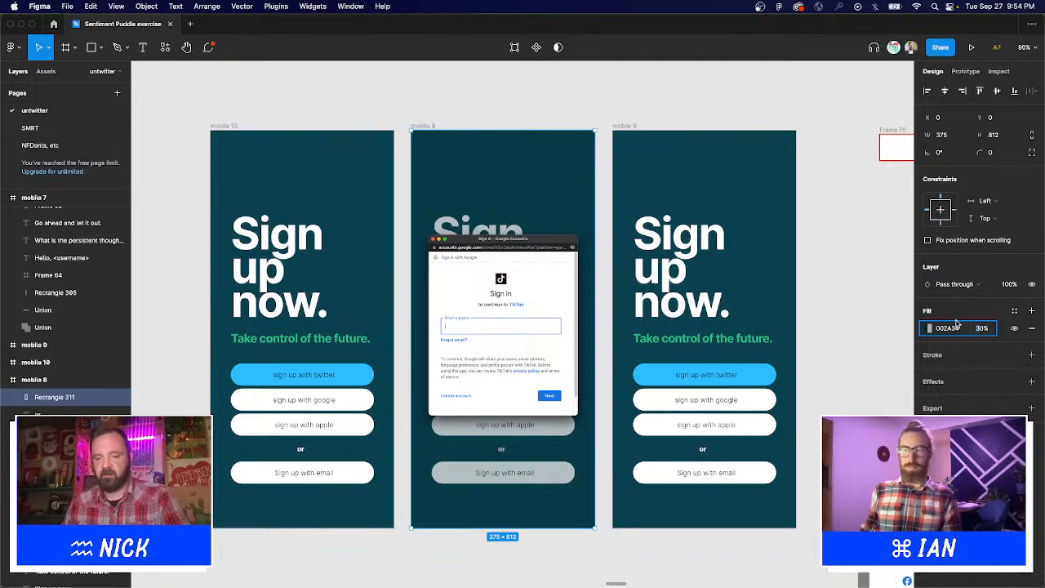
{"action": "left_click", "coordinate": [981, 327]}
{"action": "type", "text": "70"}
{"action": "key", "text": "Return"}
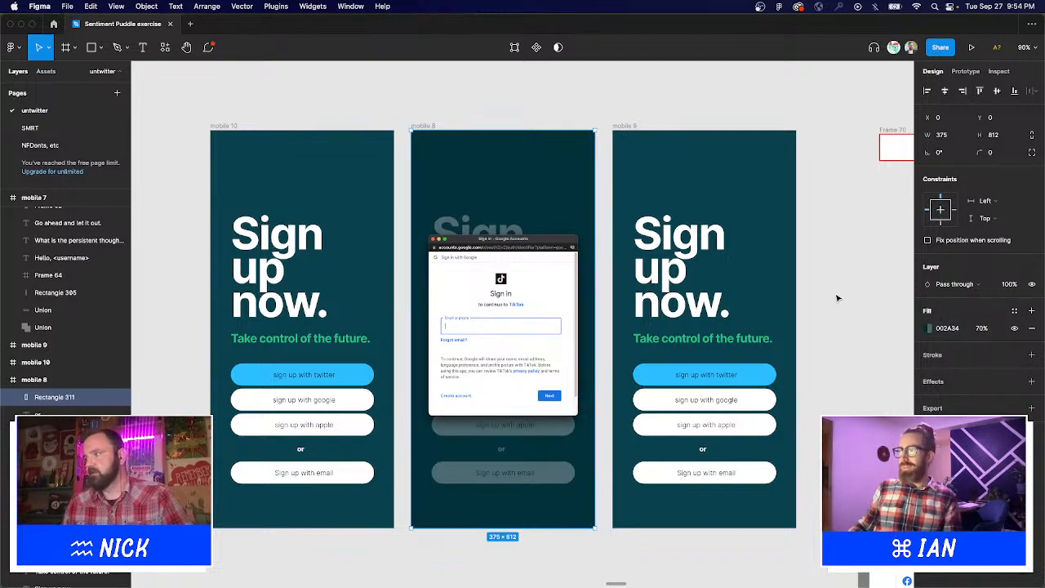
{"action": "left_click", "coordinate": [838, 297]}
{"action": "scroll", "coordinate": [839, 269], "scroll_direction": "down", "scroll_amount": 2}
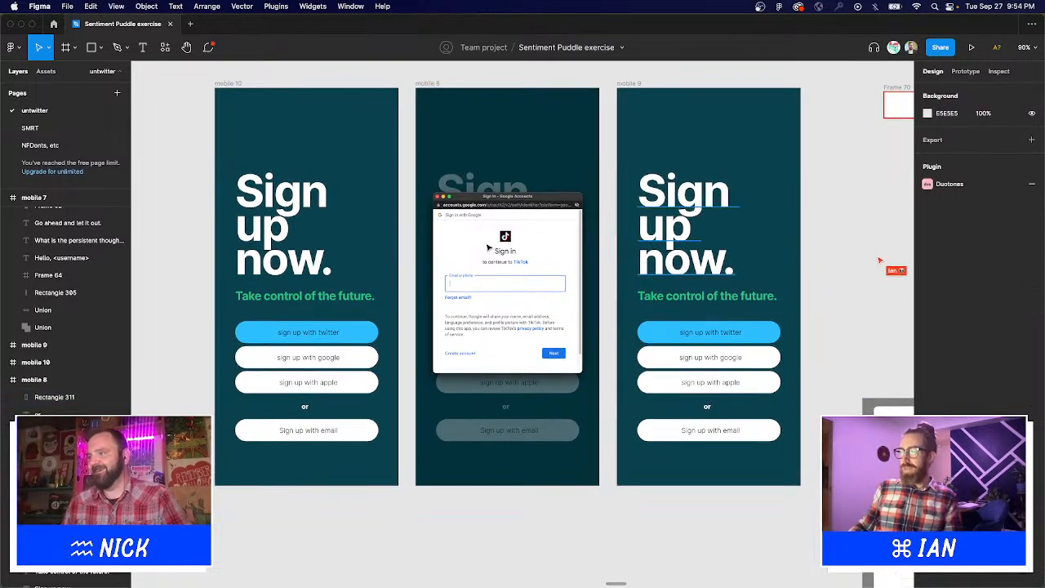
Move the sign-in screenshot out below the frames, undoing an accidental frame deletion.
{"action": "left_click_drag", "start_coordinate": [477, 247], "coordinate": [510, 549]}
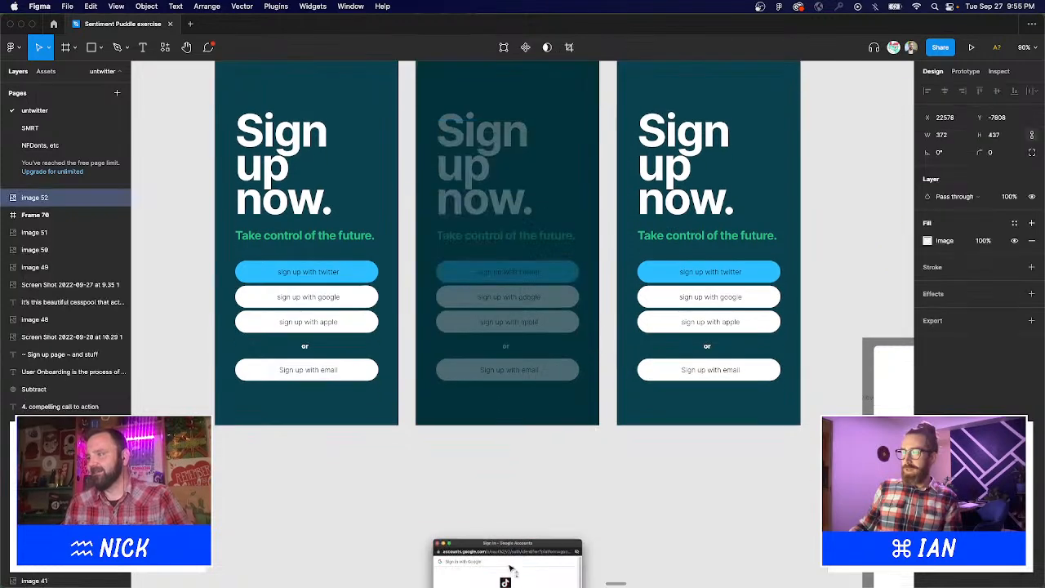
{"action": "left_click", "coordinate": [515, 238]}
{"action": "key", "text": "Delete"}
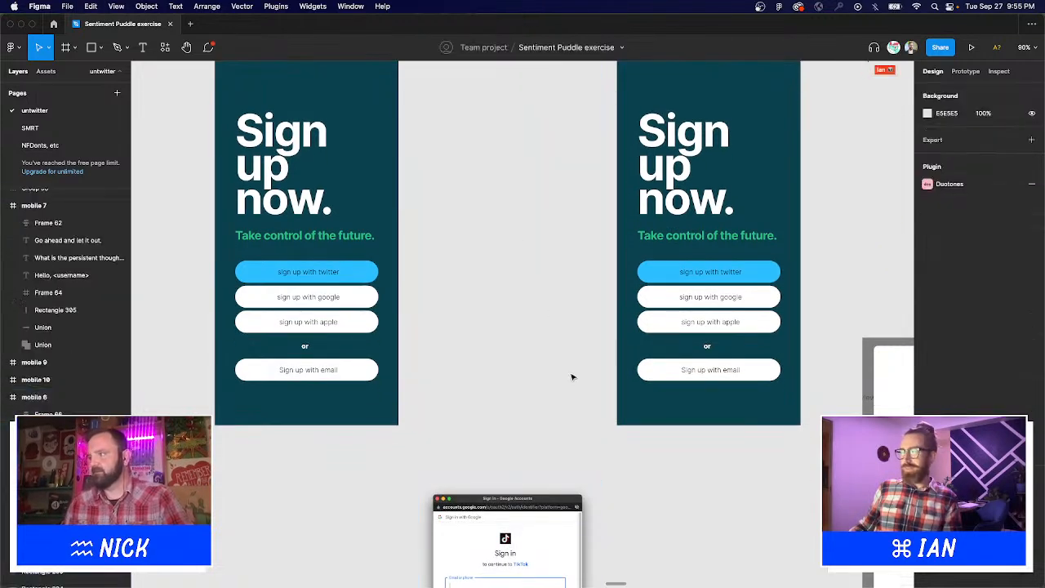
{"action": "key", "text": "super+z"}
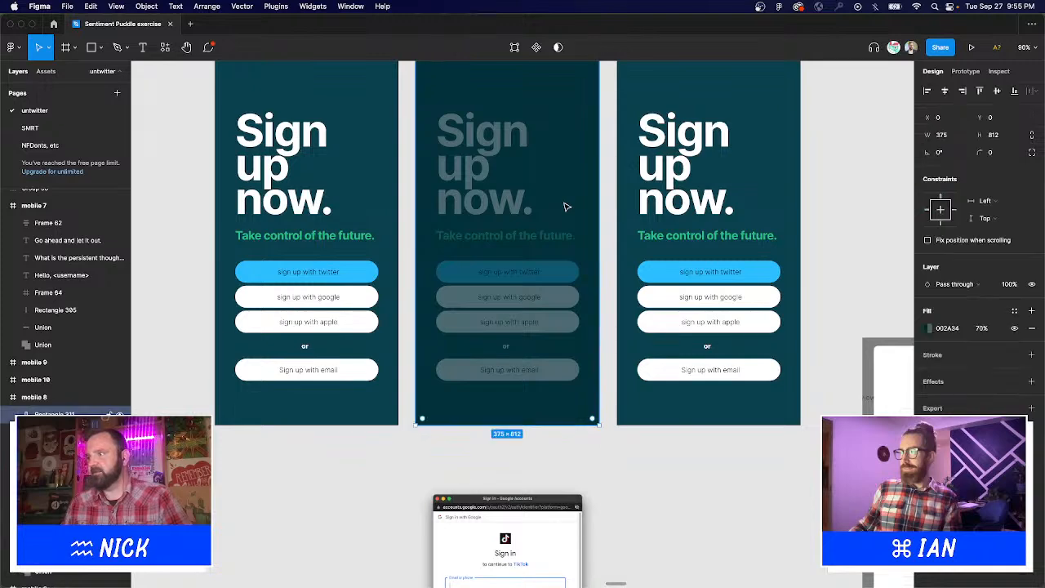
Cut the dark overlay and paste it above mobile 8's content at X 0, Y 0.
{"action": "key", "text": "Escape"}
{"action": "left_click_drag", "start_coordinate": [565, 203], "coordinate": [582, 266]}
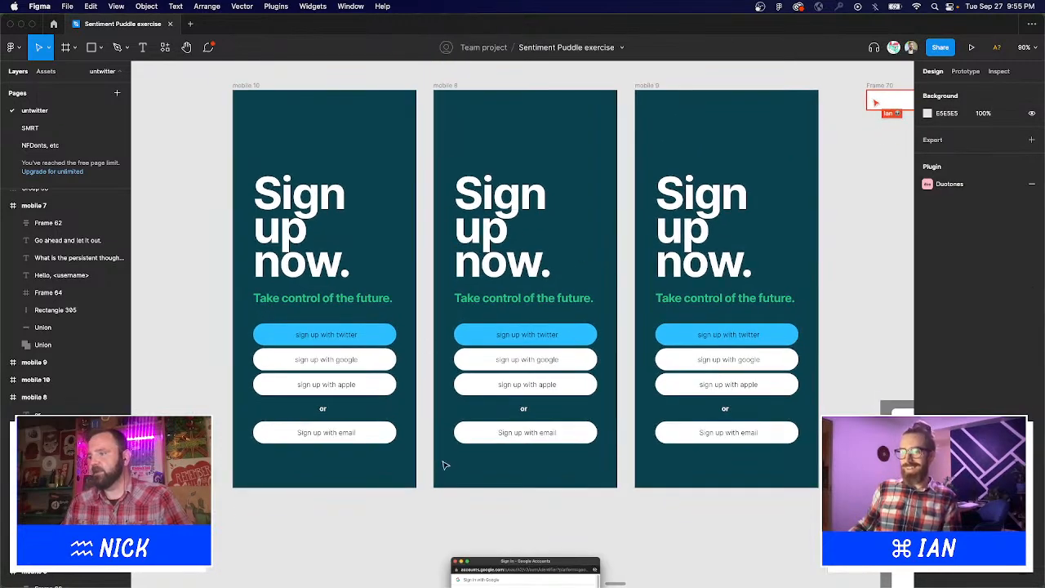
{"action": "left_click_drag", "start_coordinate": [444, 513], "coordinate": [608, 86]}
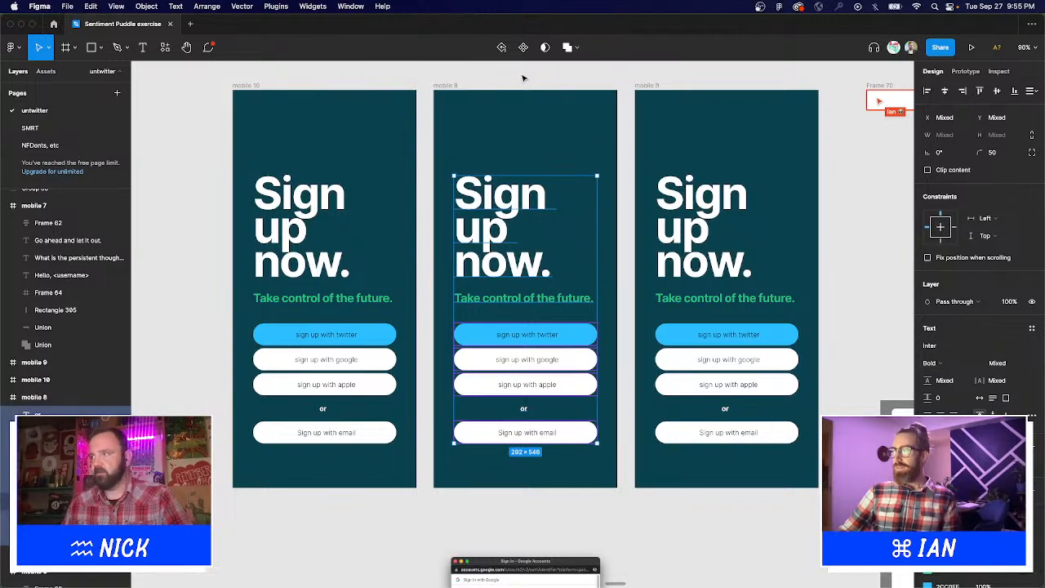
{"action": "key", "text": "Escape"}
{"action": "key", "text": "cmd+v"}
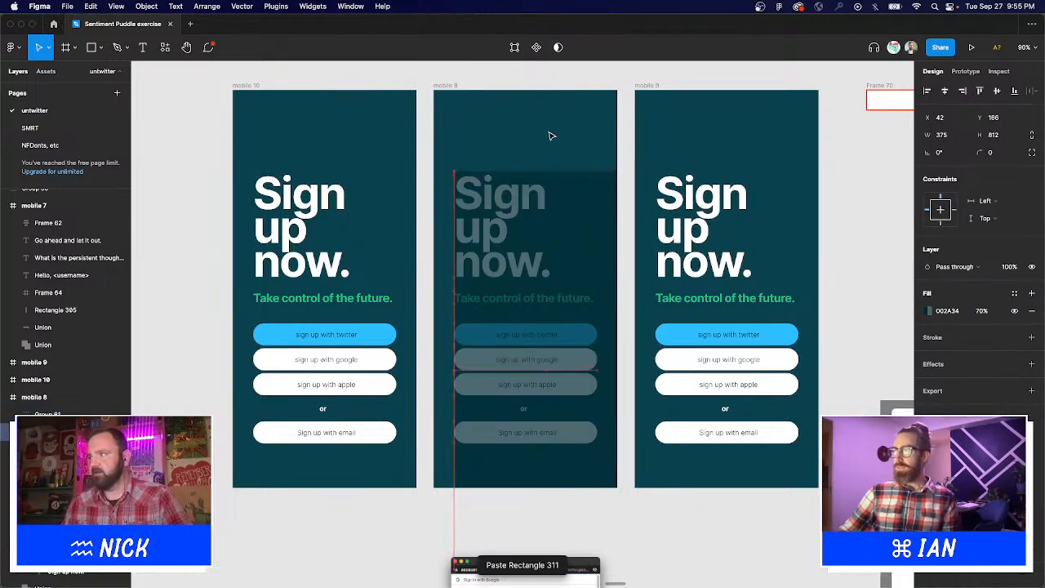
{"action": "key", "text": "alt+a"}
{"action": "key", "text": "alt+w"}
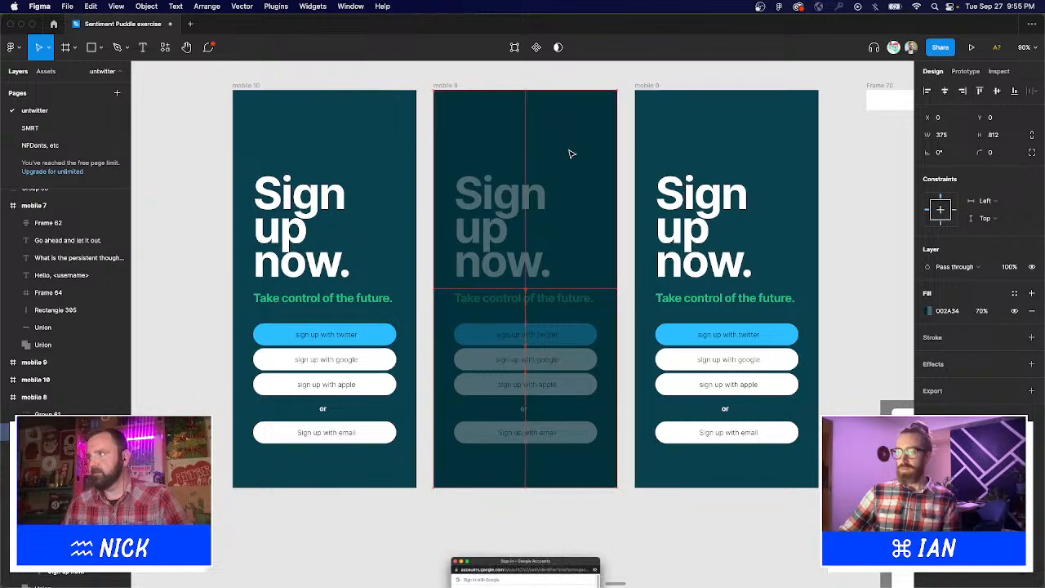
{"action": "scroll", "coordinate": [597, 219], "scroll_direction": "down", "scroll_amount": 3}
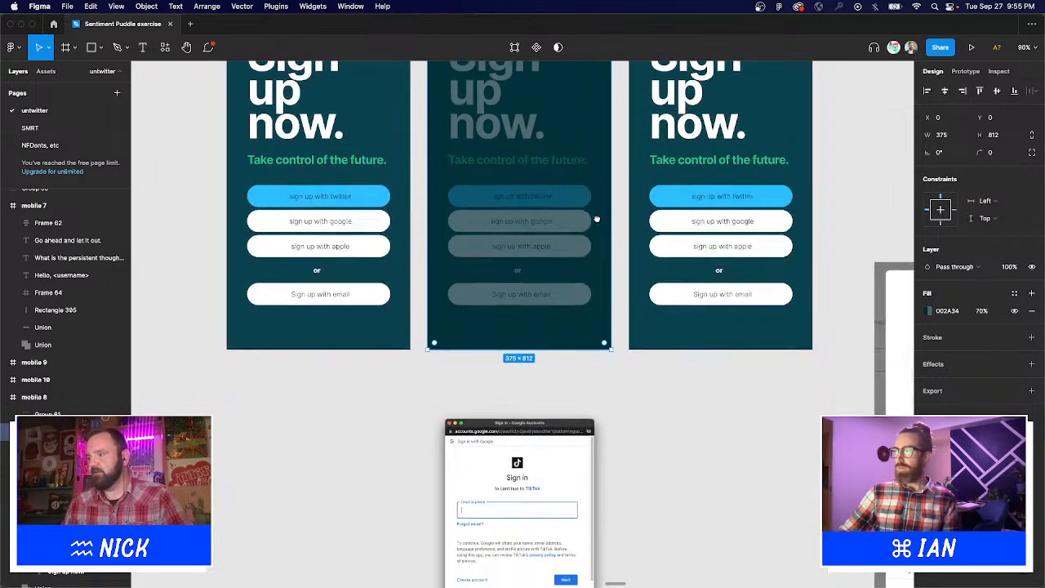
Add a 000000 20% fill to the overlay and make it a linear gradient.
{"action": "left_click", "coordinate": [1032, 293]}
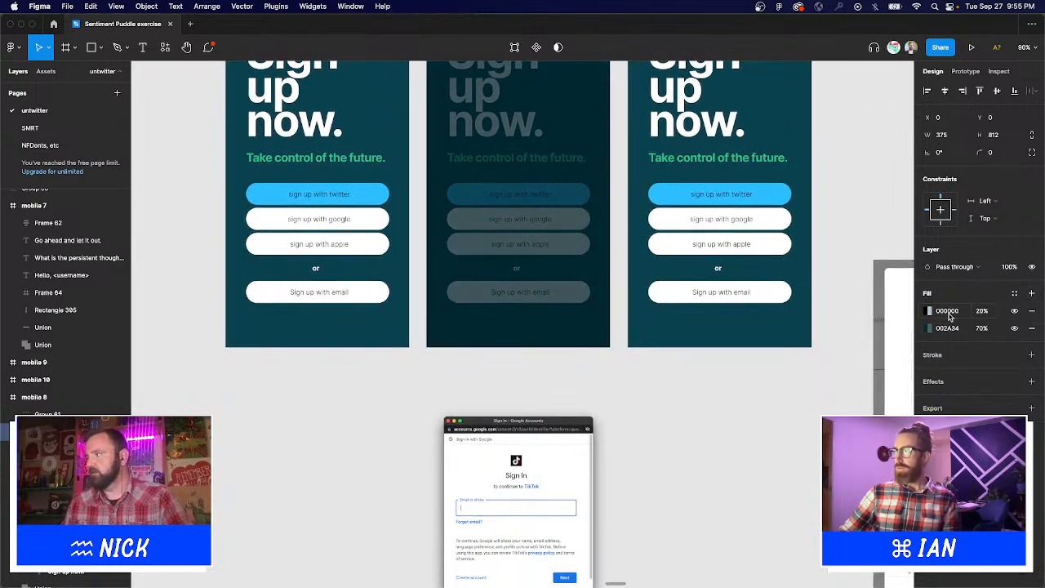
{"action": "left_click", "coordinate": [929, 311]}
{"action": "left_click", "coordinate": [807, 304]}
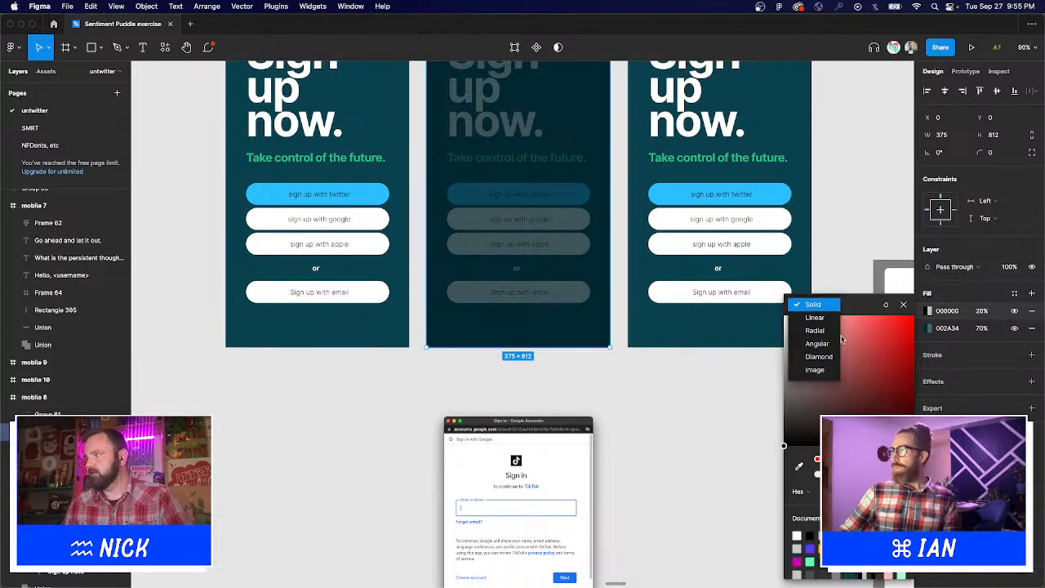
{"action": "left_click", "coordinate": [815, 318]}
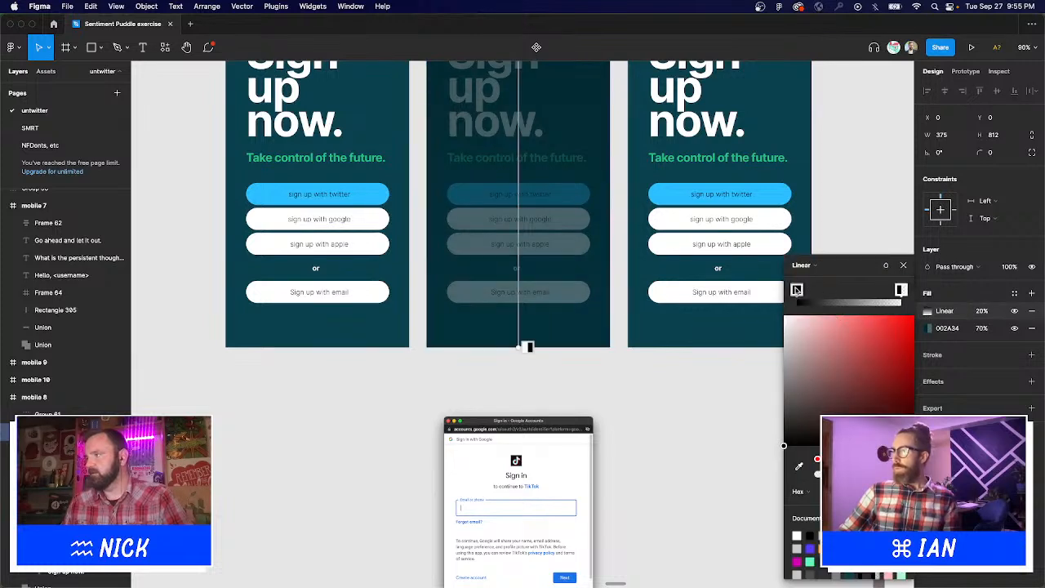
{"action": "mouse_move", "coordinate": [899, 290]}
{"action": "left_mouse_down"}
{"action": "mouse_move", "coordinate": [845, 290]}
{"action": "mouse_move", "coordinate": [899, 291]}
{"action": "left_mouse_up"}
{"action": "key", "text": "Escape"}
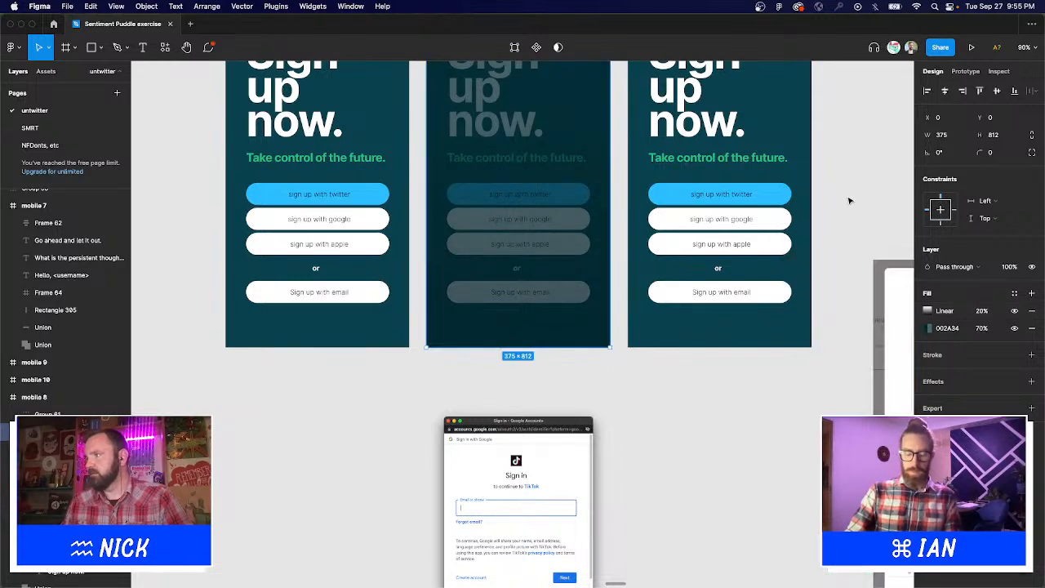
Drag Image 52 back into mobile 8 above the overlay at Y 193.
{"action": "left_click", "coordinate": [849, 201]}
{"action": "scroll", "coordinate": [857, 283], "scroll_direction": "up", "scroll_amount": 5}
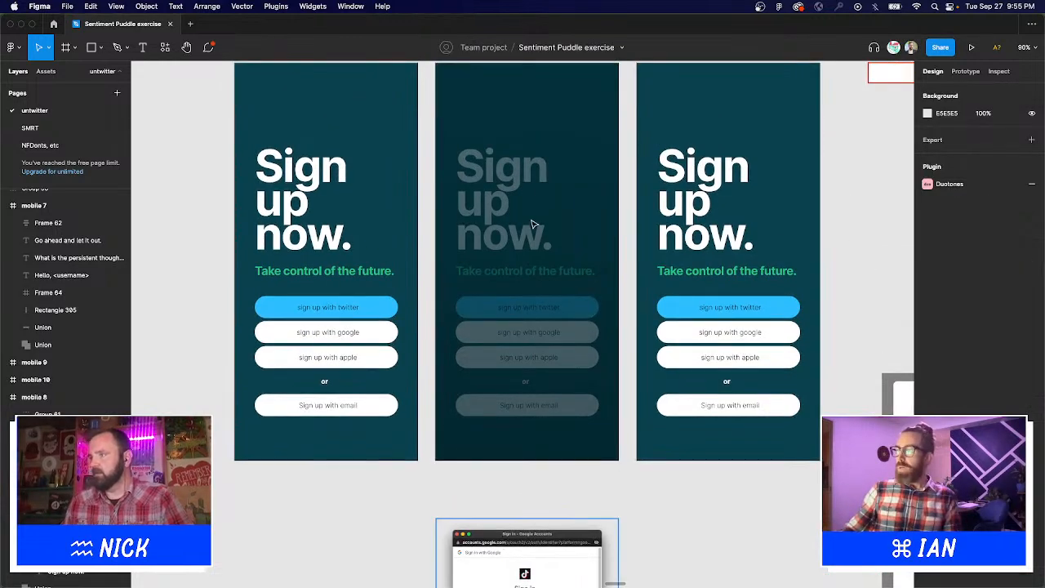
{"action": "left_click_drag", "start_coordinate": [508, 543], "coordinate": [509, 184]}
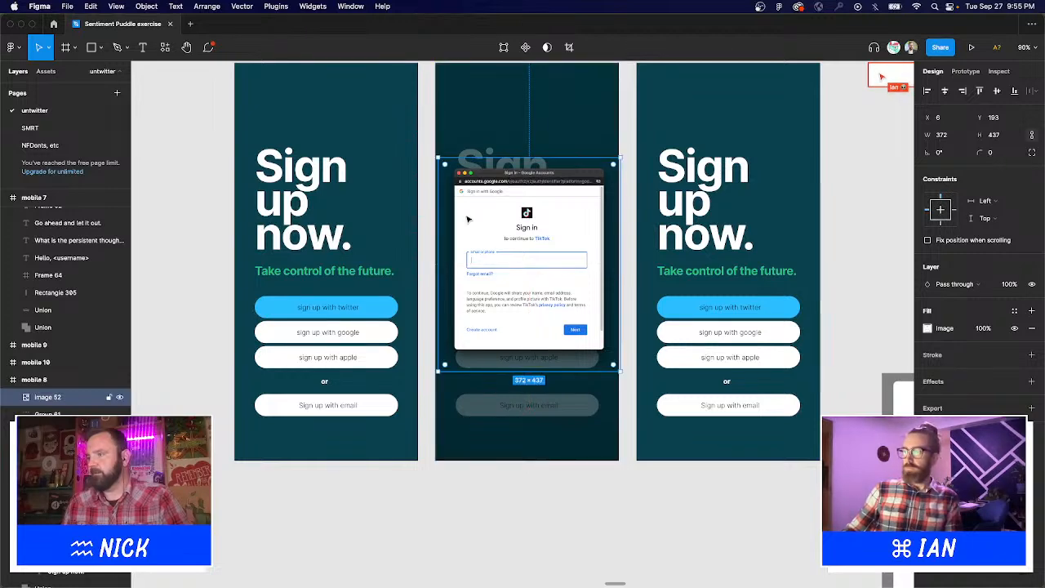
{"action": "scroll", "coordinate": [510, 184], "scroll_direction": "left", "scroll_amount": 5}
Relabel the google button 'Continue with google' with an auto-width text box.
{"action": "key", "text": "t"}
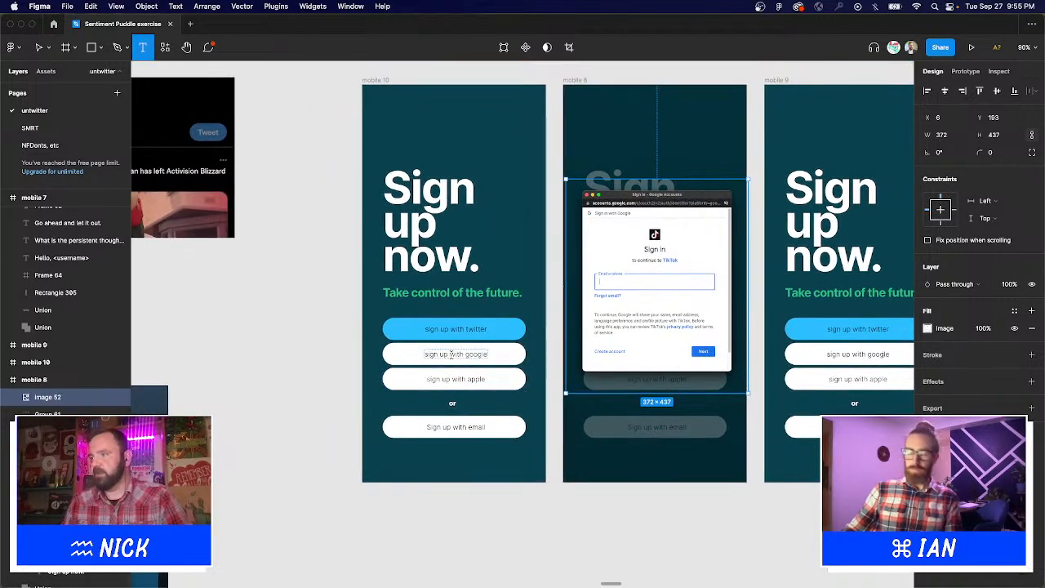
{"action": "double_click", "coordinate": [390, 354]}
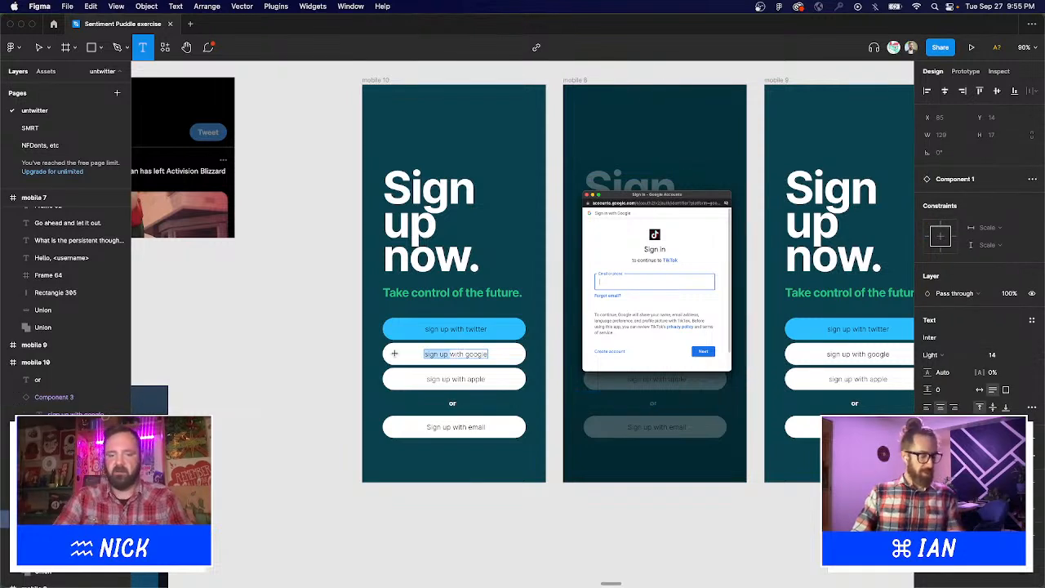
{"action": "type", "text": "Continue with google"}
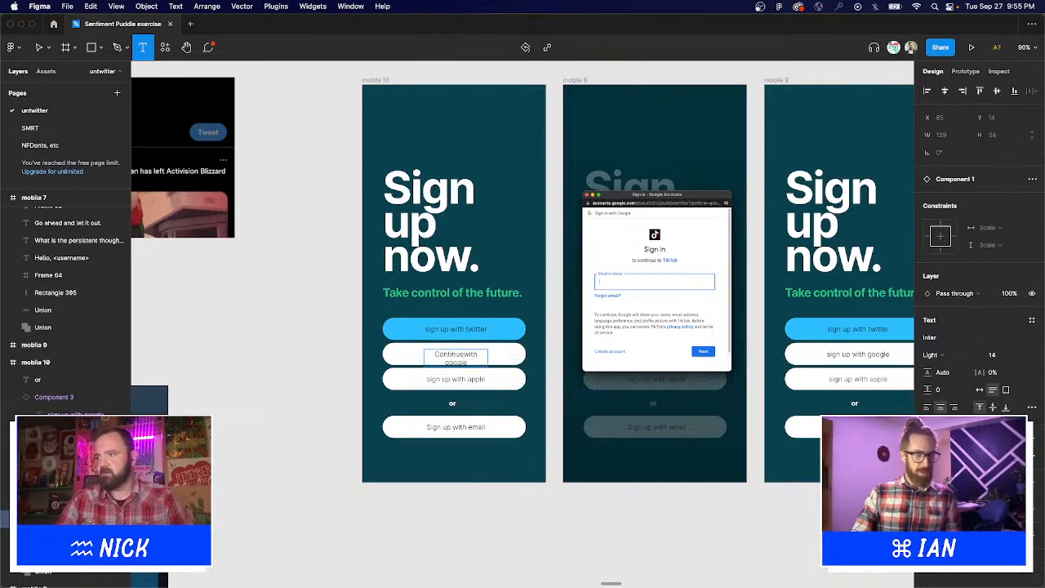
{"action": "key", "text": "Escape"}
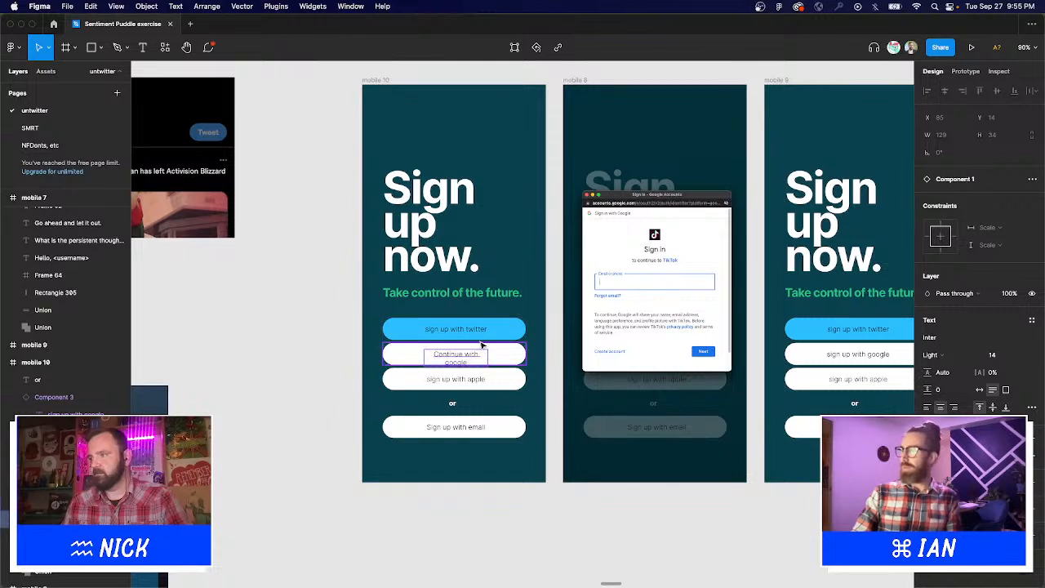
{"action": "left_click", "coordinate": [980, 392]}
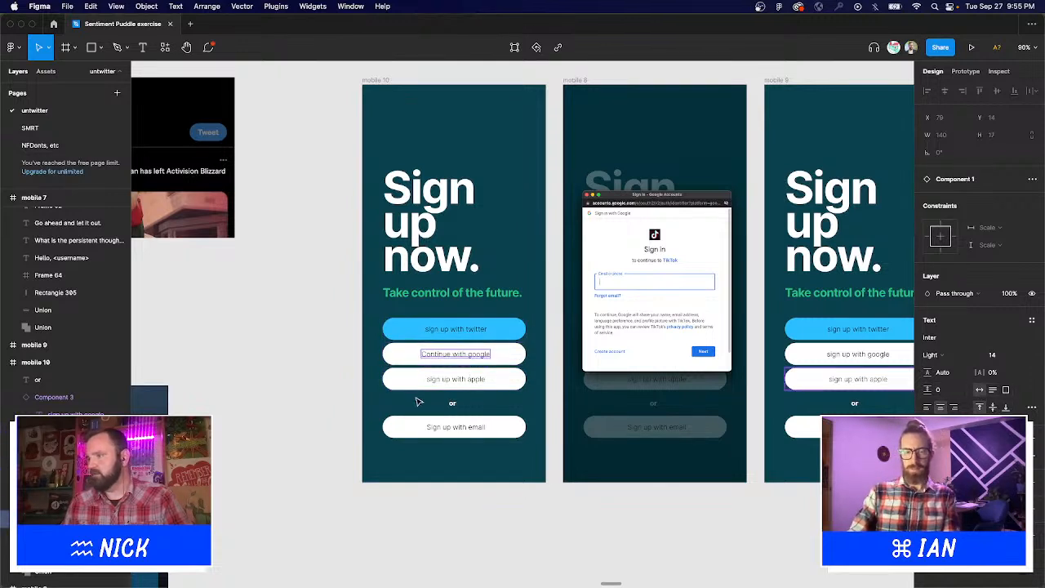
Relabel the apple button 'Continue with apple' and fit it on one line.
{"action": "key", "text": "Return"}
{"action": "left_click", "coordinate": [472, 381]}
{"action": "key", "text": "Return"}
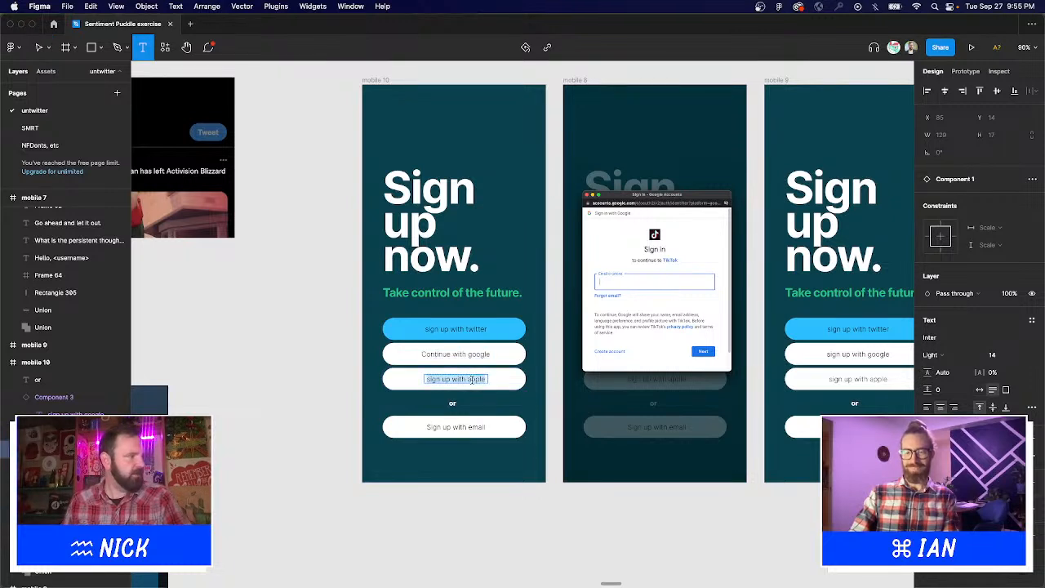
{"action": "type", "text": "Continue wi"}
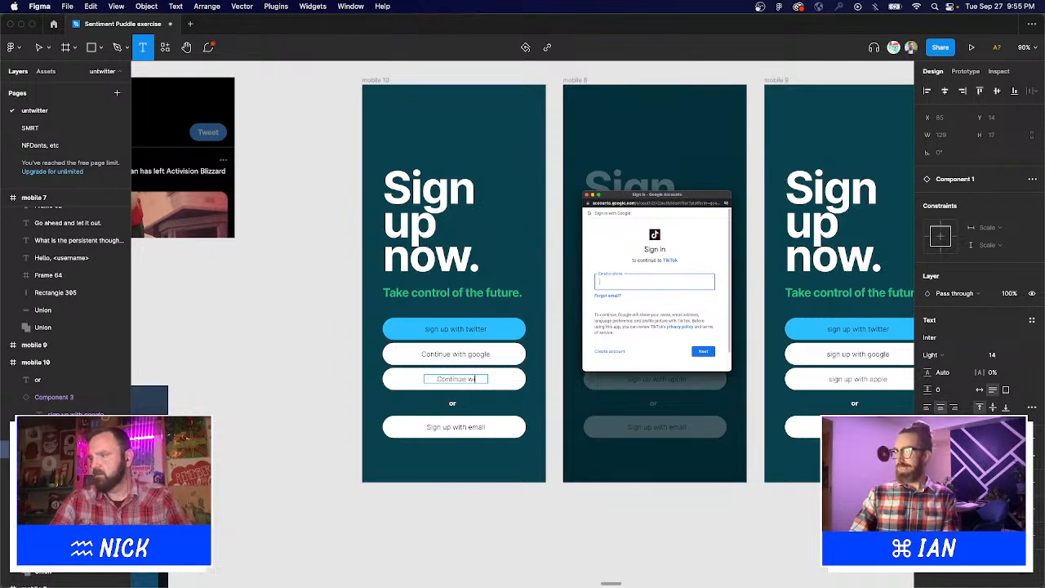
{"action": "type", "text": "l"}
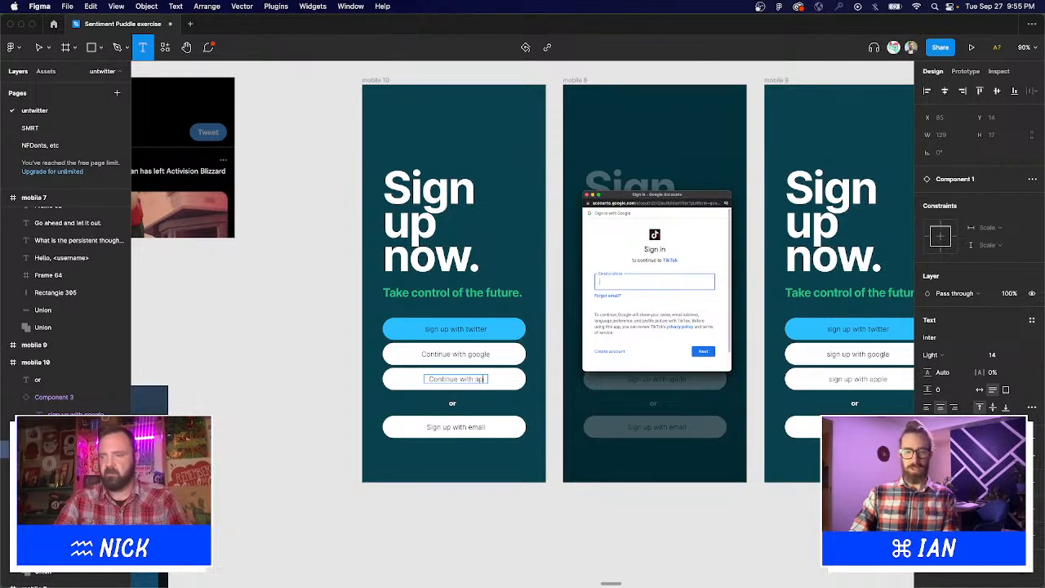
{"action": "type", "text": "ple"}
{"action": "key", "text": "Escape"}
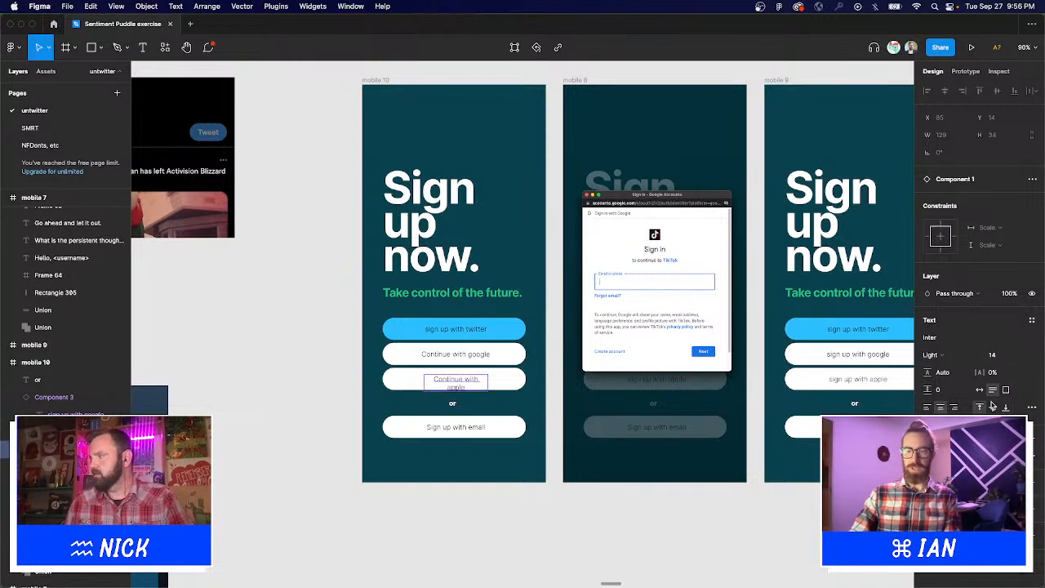
{"action": "left_click", "coordinate": [982, 393]}
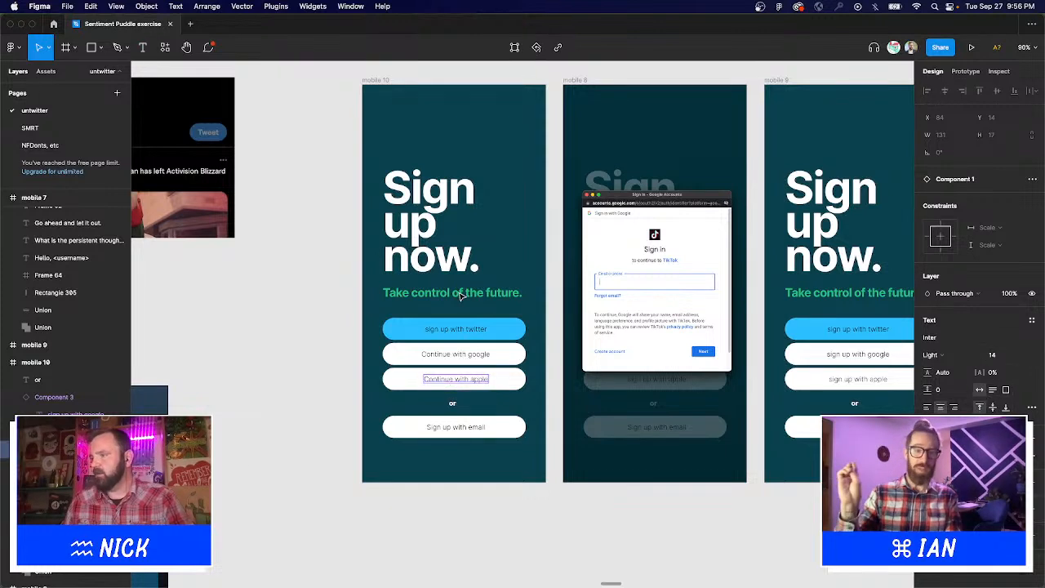
Relabel the twitter button 'Continue with twitter' and widen it to one line.
{"action": "left_click", "coordinate": [462, 331]}
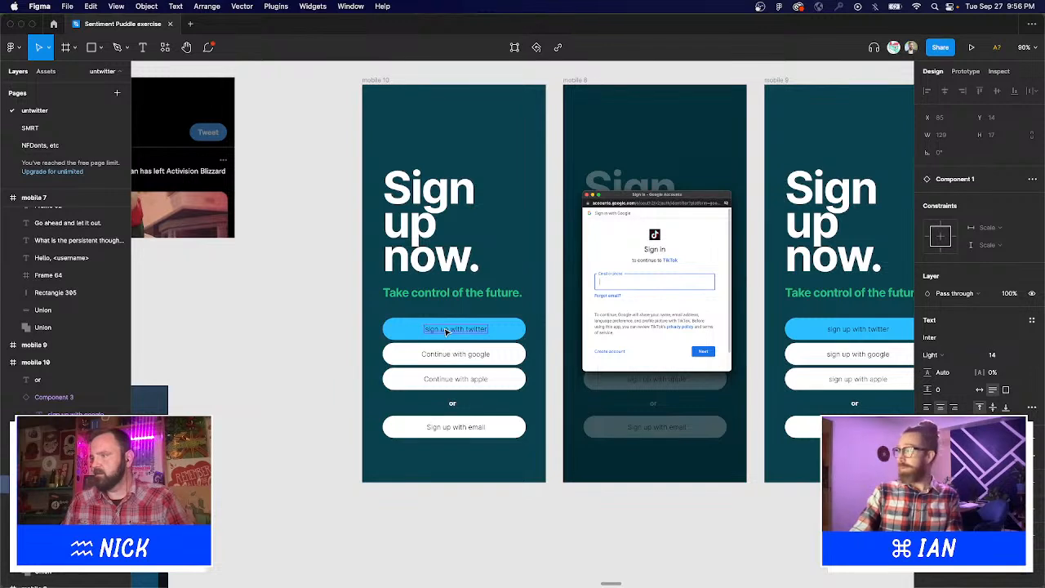
{"action": "double_click", "coordinate": [445, 330]}
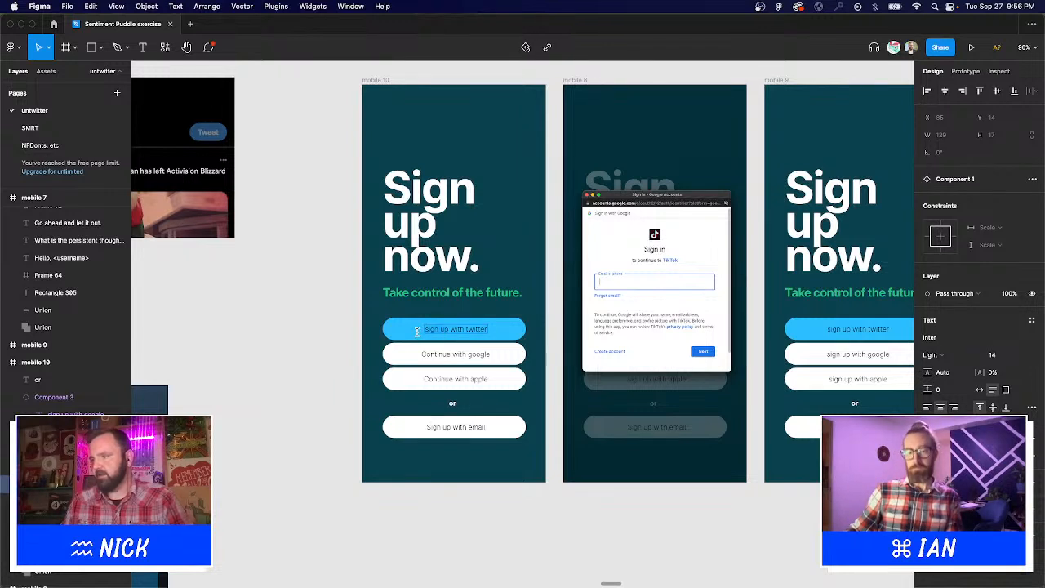
{"action": "type", "text": "Con"}
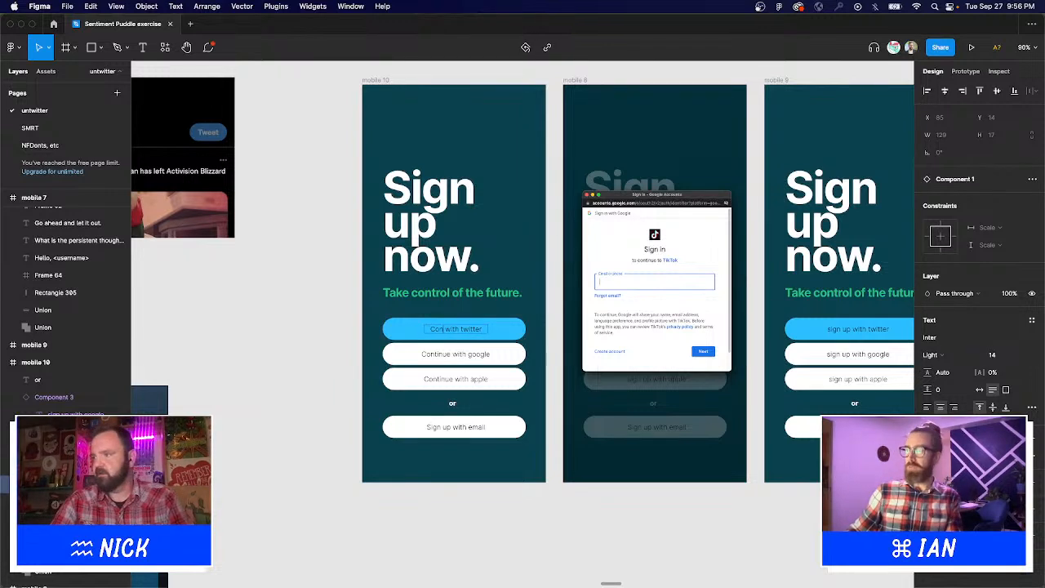
{"action": "type", "text": "tinue"}
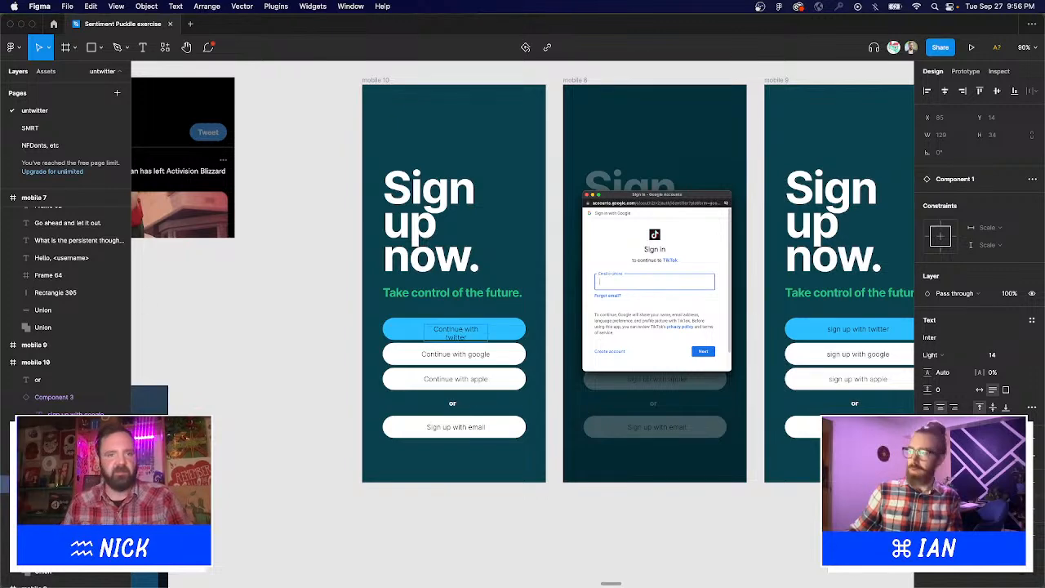
{"action": "key", "text": "Escape"}
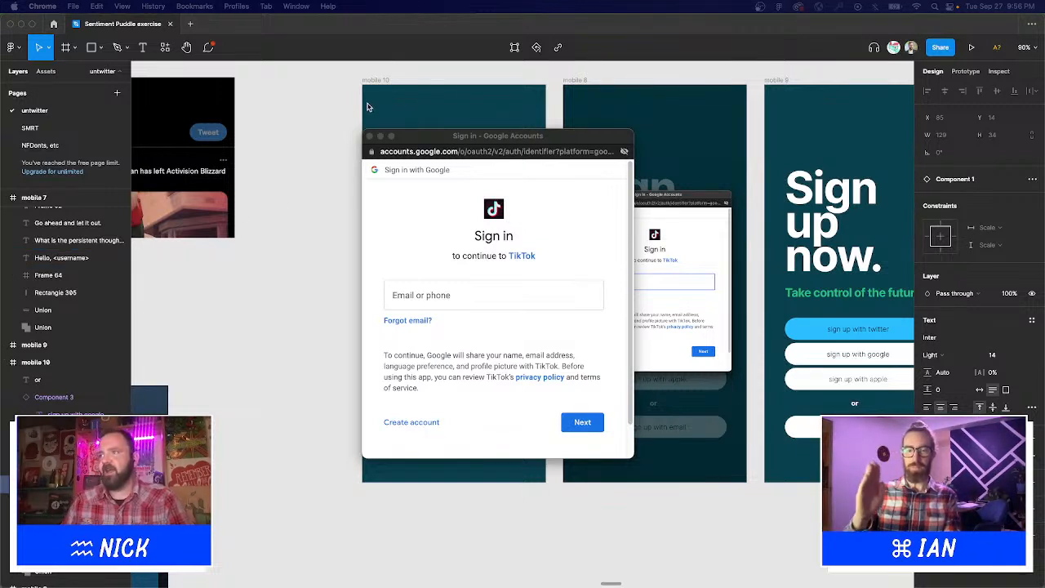
{"action": "left_click", "coordinate": [370, 137]}
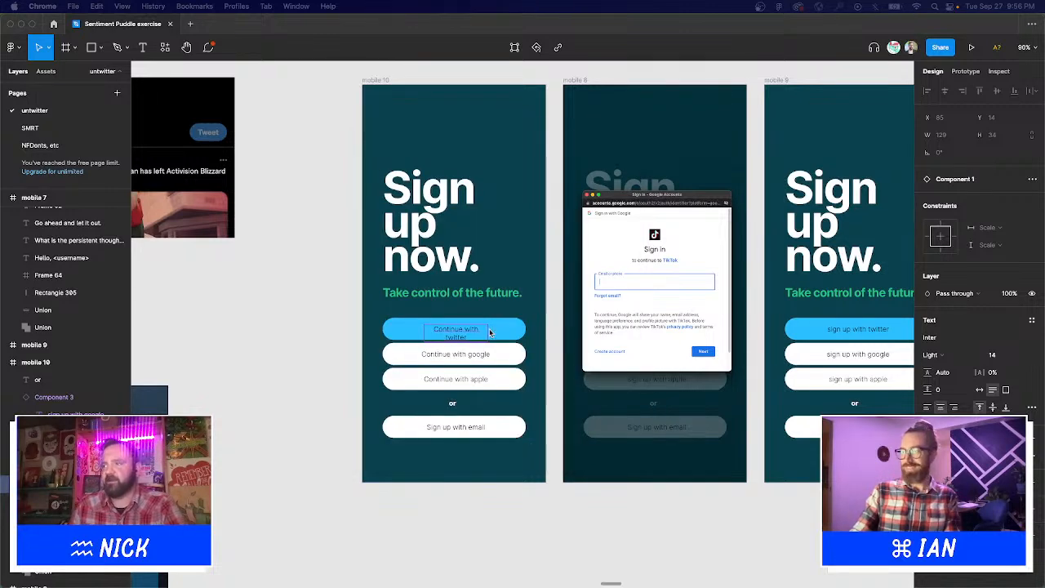
{"action": "left_click", "coordinate": [981, 391]}
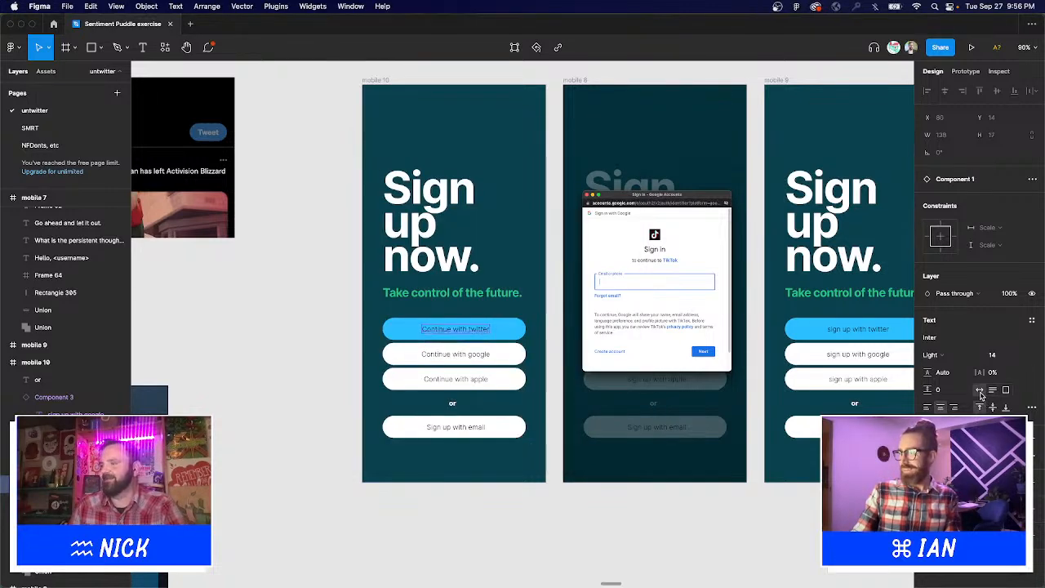
Cover the screenshot's logo and heading area with a rectangle sampled to white.
{"action": "left_click", "coordinate": [598, 546]}
{"action": "scroll", "coordinate": [531, 527], "scroll_direction": "right", "scroll_amount": 3}
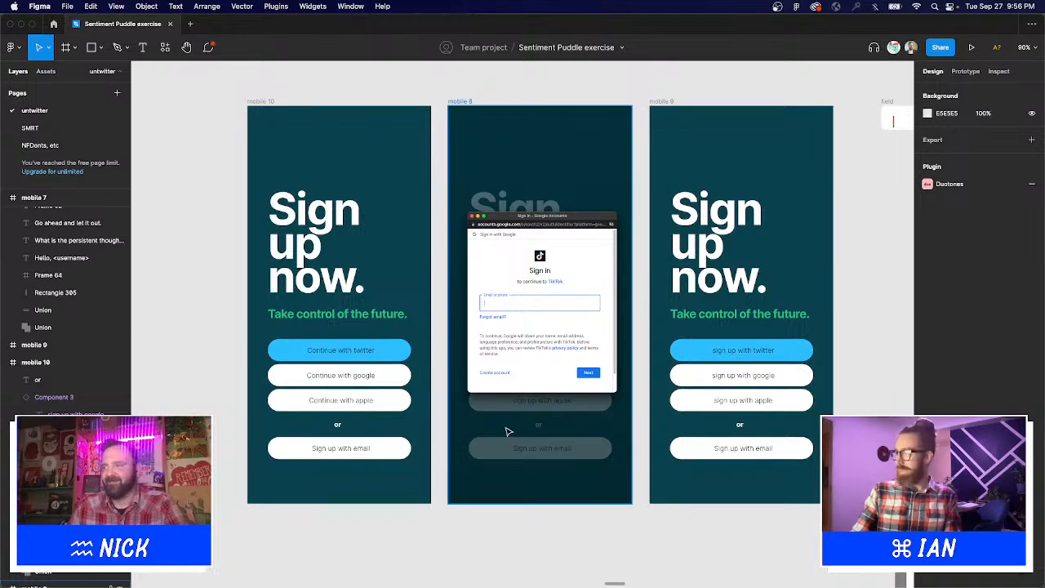
{"action": "scroll", "coordinate": [490, 245], "scroll_direction": "up", "scroll_amount": 1}
{"action": "scroll", "coordinate": [490, 245], "scroll_direction": "right", "scroll_amount": 1}
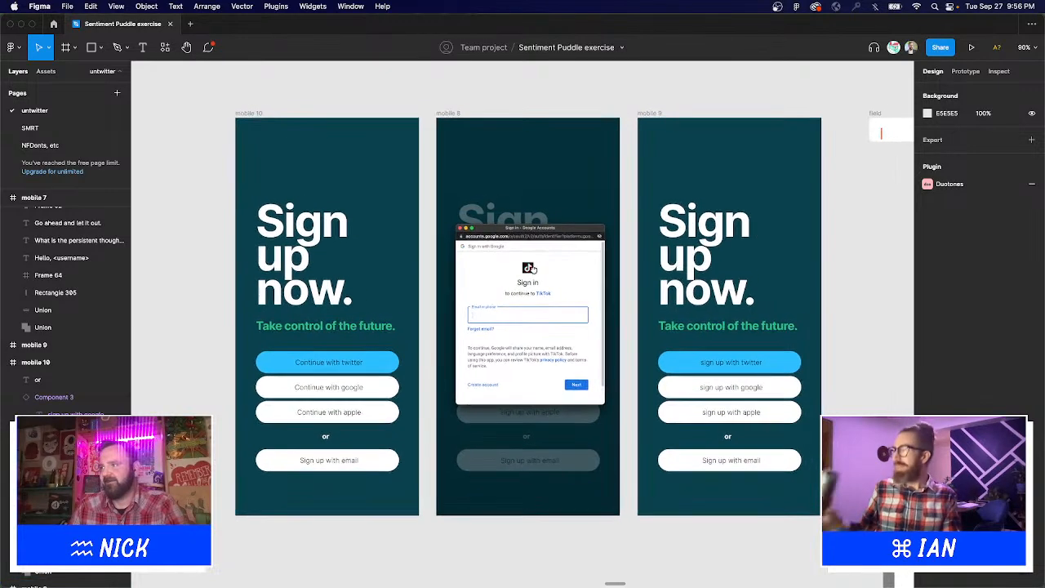
{"action": "left_click", "coordinate": [91, 47]}
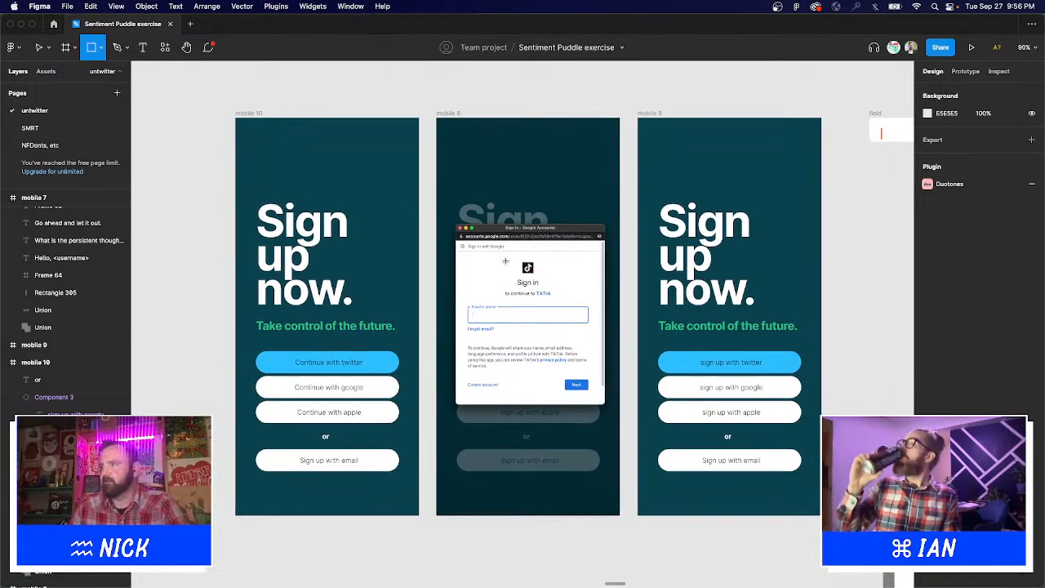
{"action": "mouse_move", "coordinate": [487, 259]}
{"action": "left_mouse_down"}
{"action": "mouse_move", "coordinate": [583, 311]}
{"action": "mouse_move", "coordinate": [576, 302]}
{"action": "left_mouse_up"}
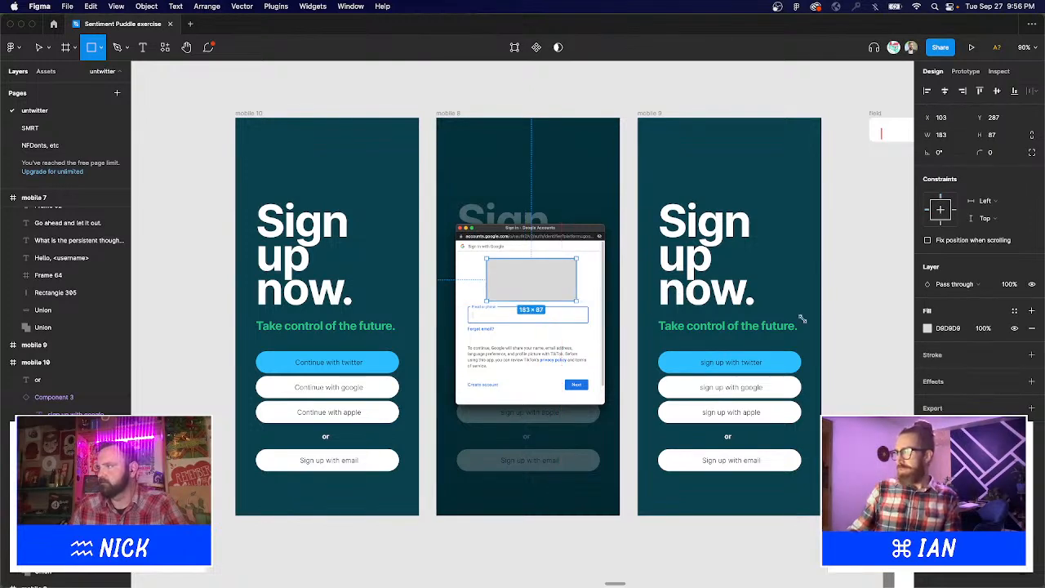
{"action": "left_click", "coordinate": [927, 328]}
{"action": "left_click", "coordinate": [799, 465]}
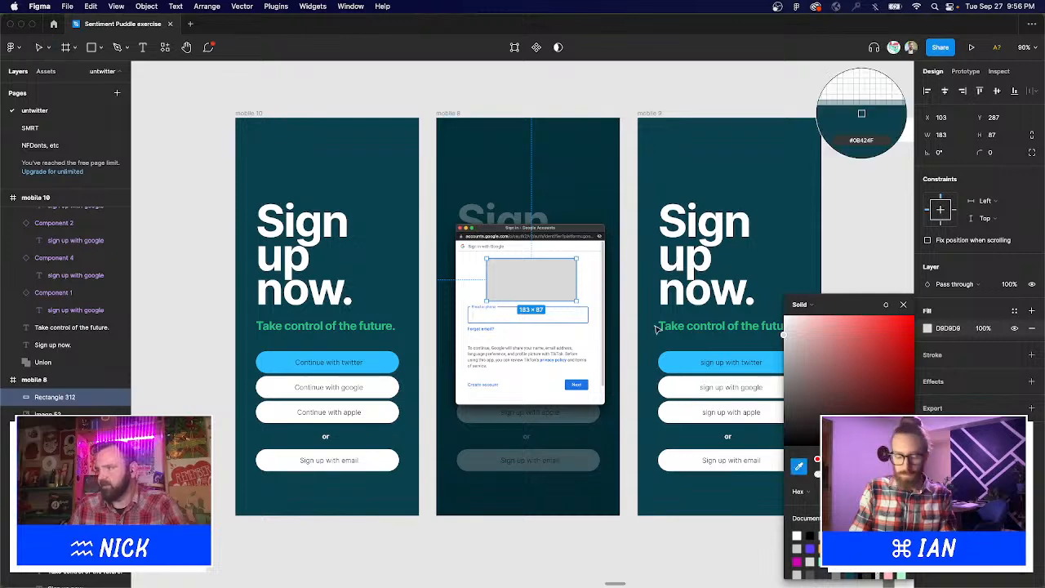
{"action": "left_click", "coordinate": [584, 260]}
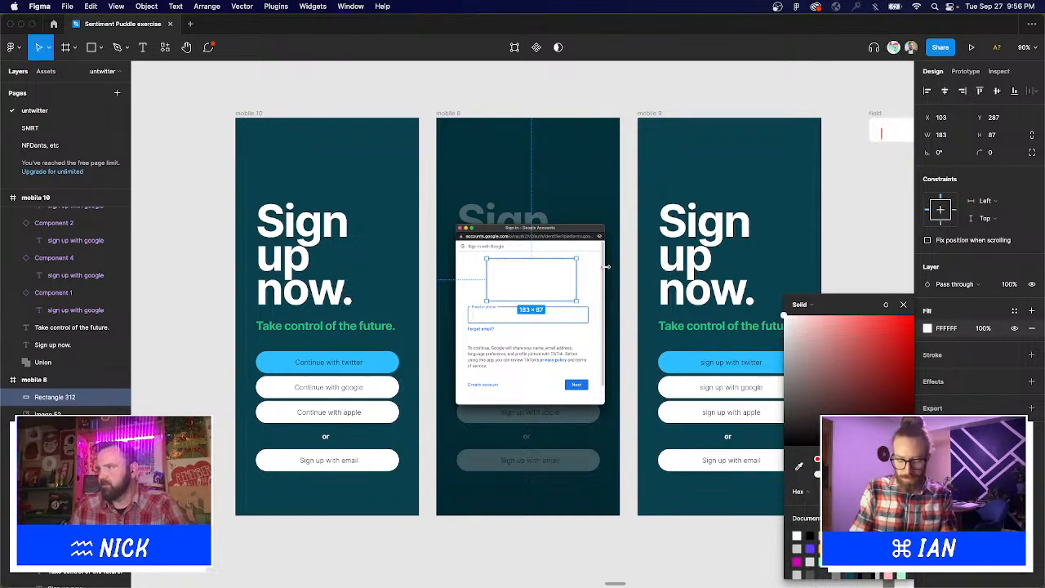
{"action": "left_click", "coordinate": [838, 279]}
Nudge the sign-in screenshot slightly left and zoom back to the three mobile screens.
{"action": "left_click_drag", "start_coordinate": [822, 292], "coordinate": [715, 290]}
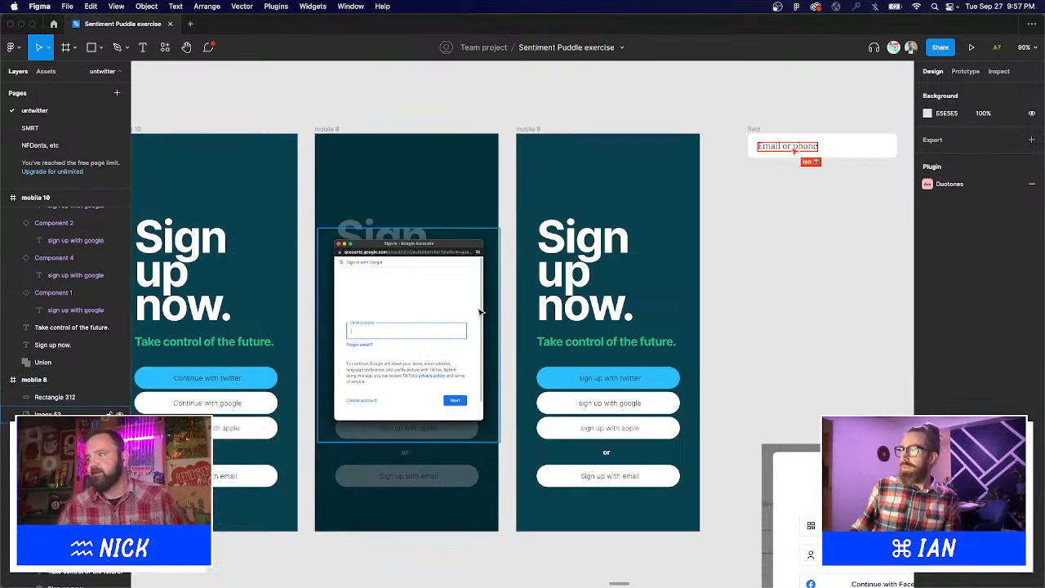
{"action": "left_click_drag", "start_coordinate": [472, 306], "coordinate": [496, 299]}
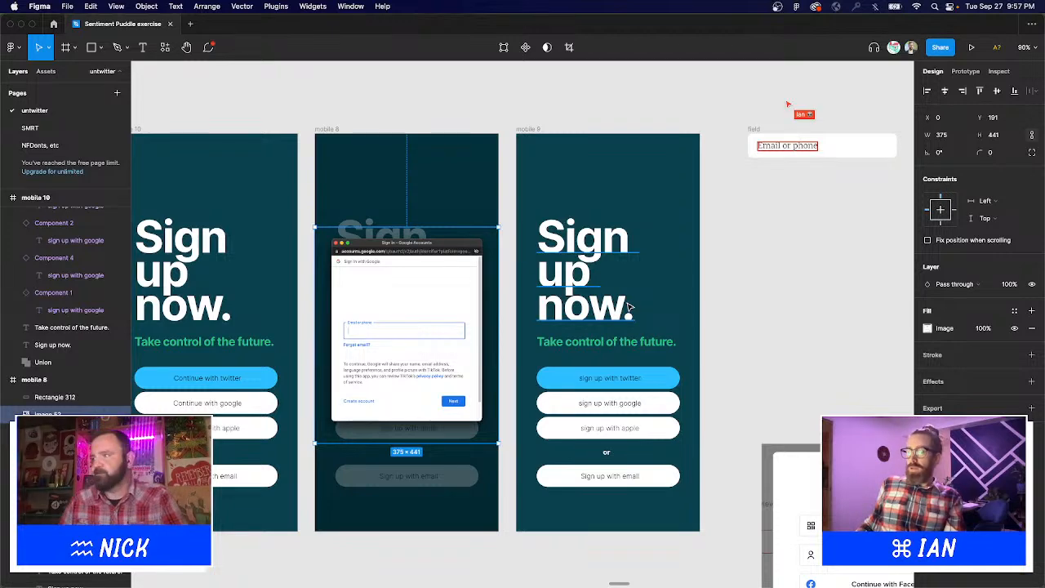
{"action": "left_click", "coordinate": [784, 310]}
{"action": "scroll", "coordinate": [785, 311], "scroll_direction": "left", "scroll_amount": 3}
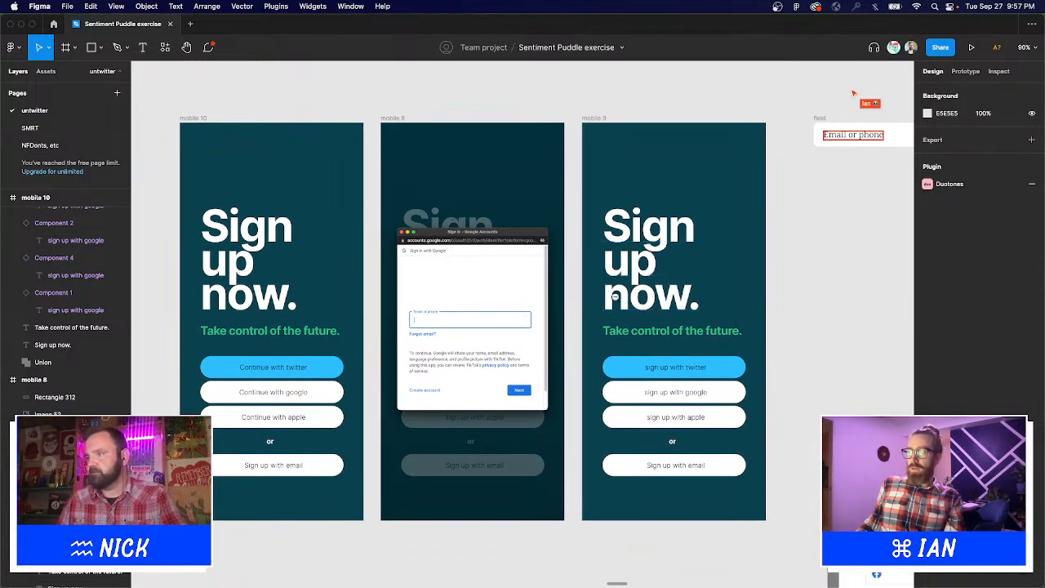
{"action": "scroll", "coordinate": [615, 295], "scroll_direction": "down", "scroll_amount": 5}
{"action": "scroll", "coordinate": [554, 312], "scroll_direction": "right", "scroll_amount": 3}
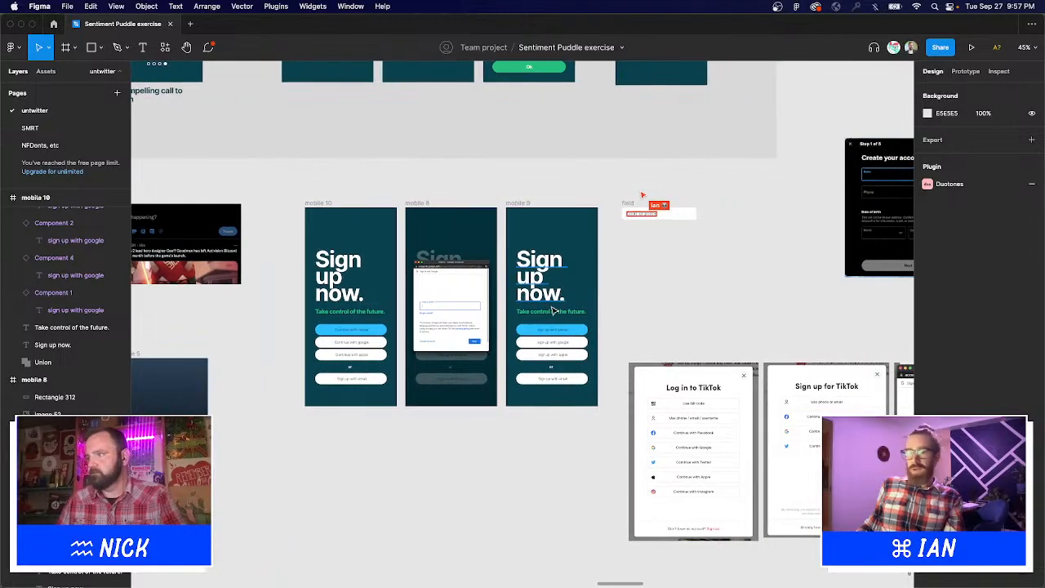
{"action": "left_click_drag", "start_coordinate": [275, 194], "coordinate": [730, 431]}
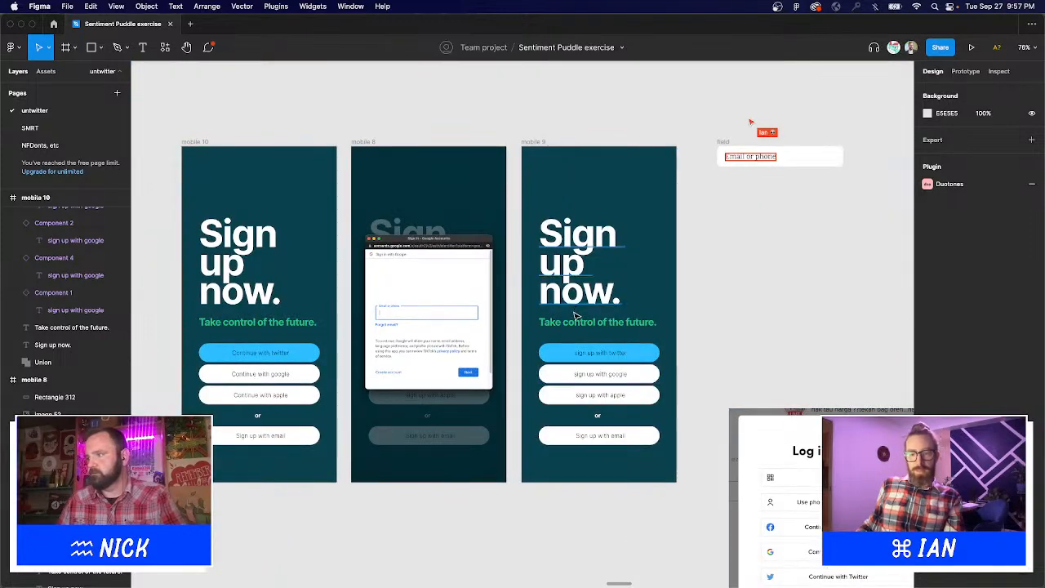
Delete the 'Sign up now.' heading and tagline from mobile 9.
{"action": "left_click", "coordinate": [576, 312]}
{"action": "left_click", "coordinate": [582, 324], "text": "shift"}
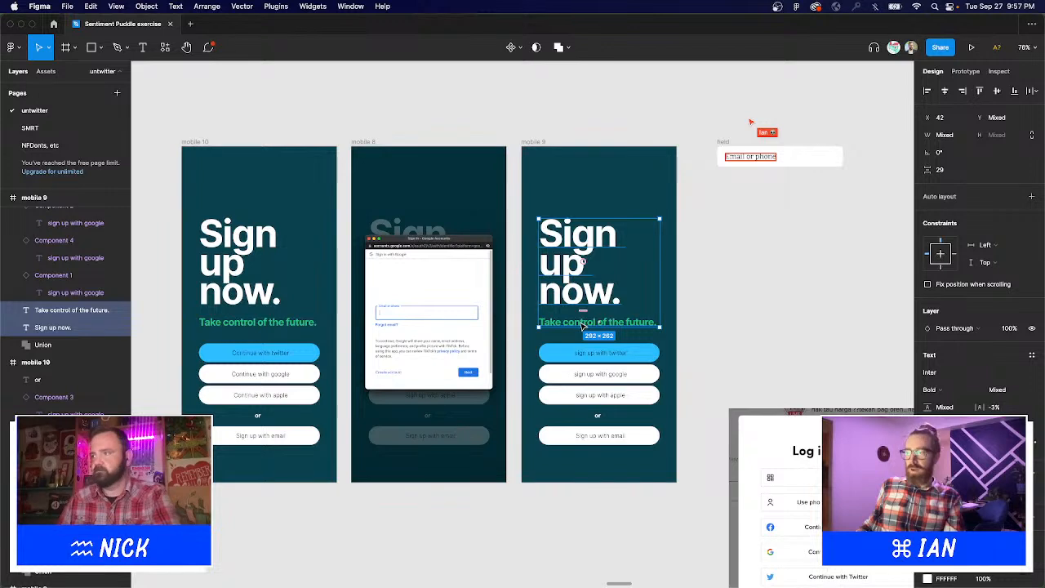
{"action": "key", "text": "Delete"}
Draw a short back arrow at mobile 9's top-left with a white FFFFFF stroke.
{"action": "left_click", "coordinate": [96, 49]}
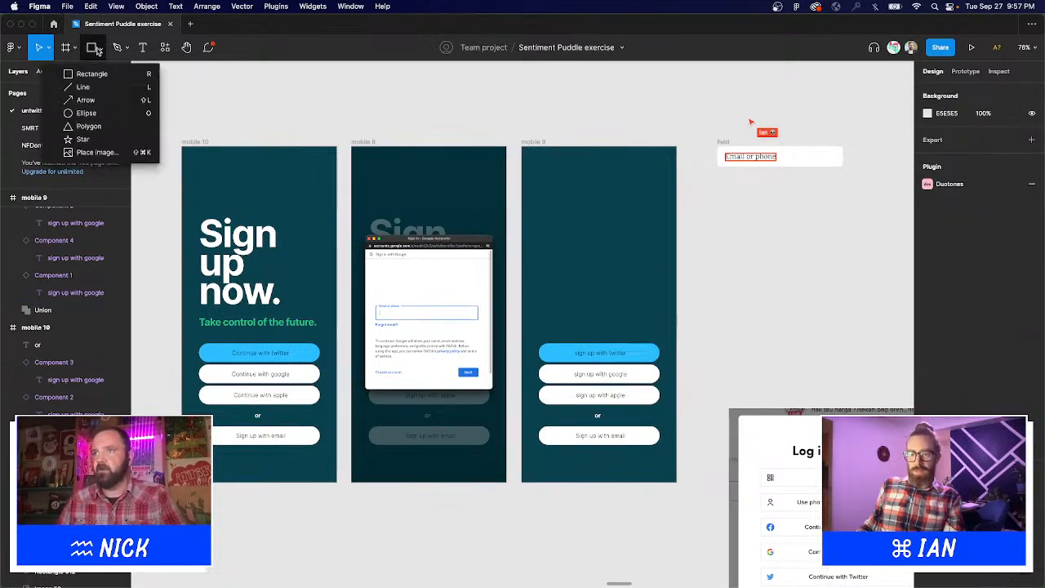
{"action": "left_click", "coordinate": [85, 100]}
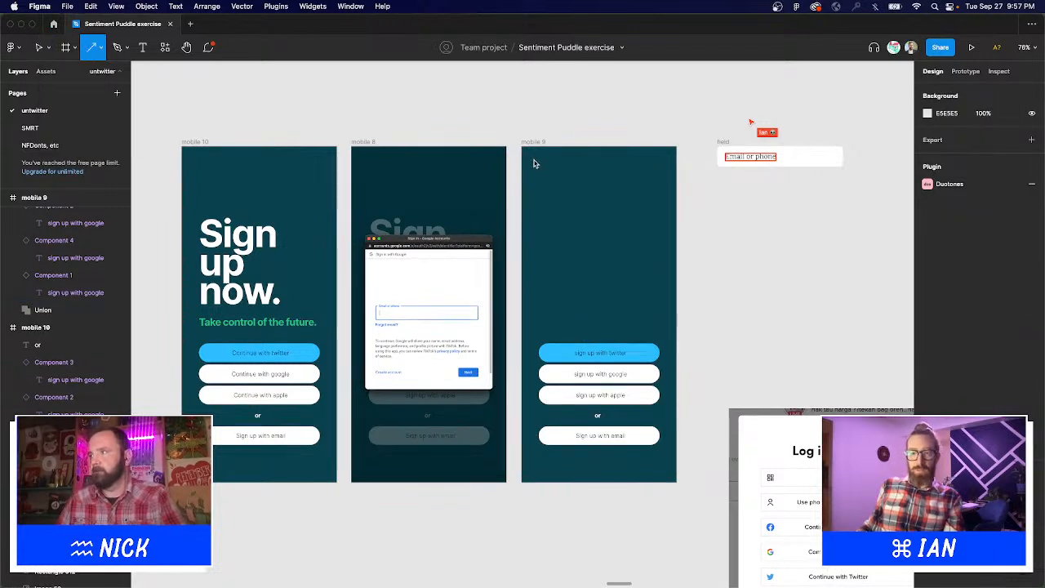
{"action": "mouse_move", "coordinate": [532, 156]}
{"action": "left_mouse_down"}
{"action": "mouse_move", "coordinate": [544, 160]}
{"action": "mouse_move", "coordinate": [525, 156]}
{"action": "left_mouse_up"}
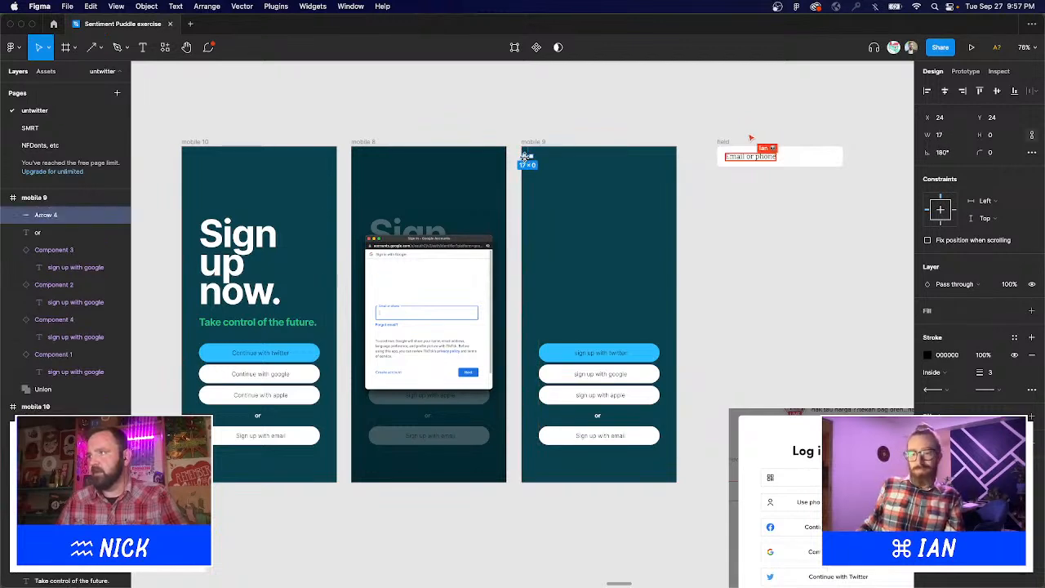
{"action": "left_click", "coordinate": [927, 356]}
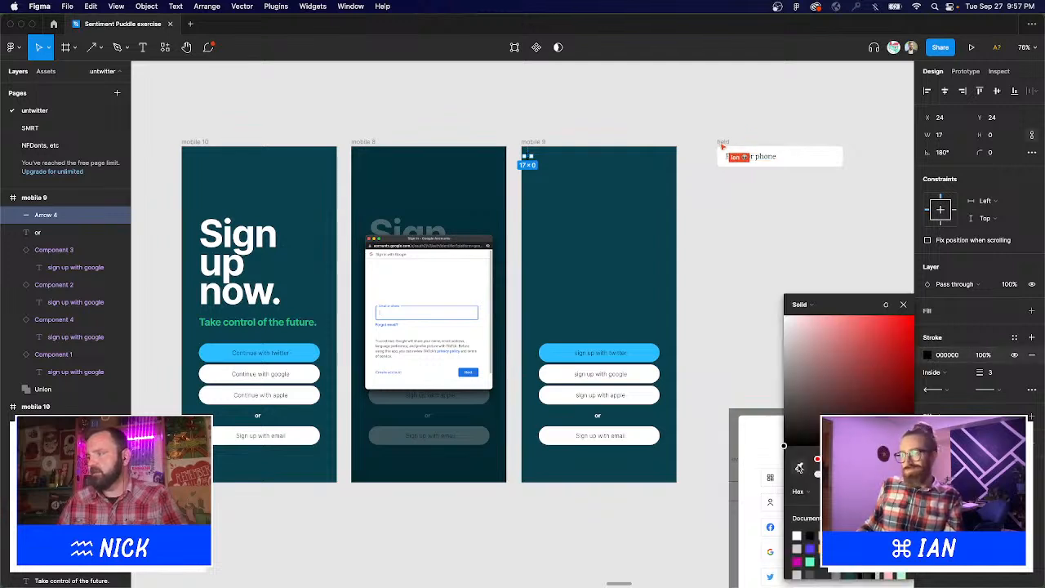
{"action": "left_click", "coordinate": [800, 466]}
{"action": "left_click", "coordinate": [863, 108]}
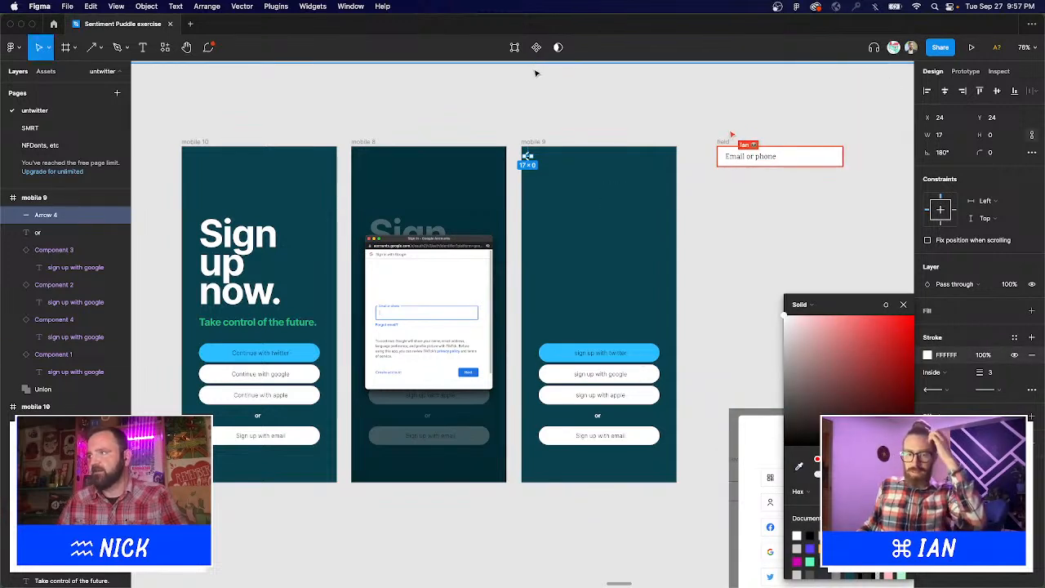
{"action": "left_click", "coordinate": [539, 82]}
Check the arrow's stroke end-point options, leaving them unchanged.
{"action": "left_click_drag", "start_coordinate": [487, 116], "coordinate": [639, 224]}
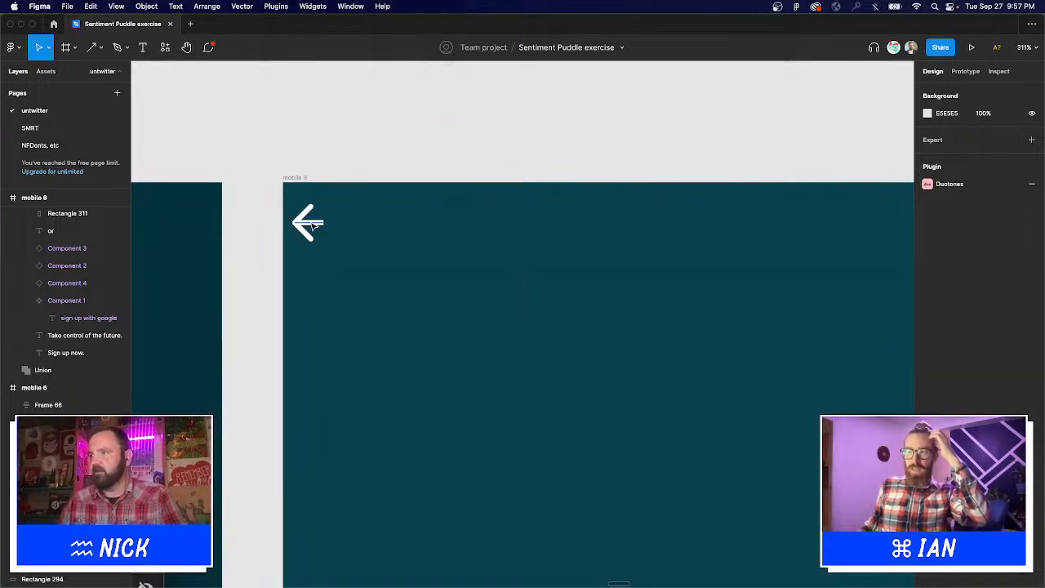
{"action": "left_click", "coordinate": [309, 225]}
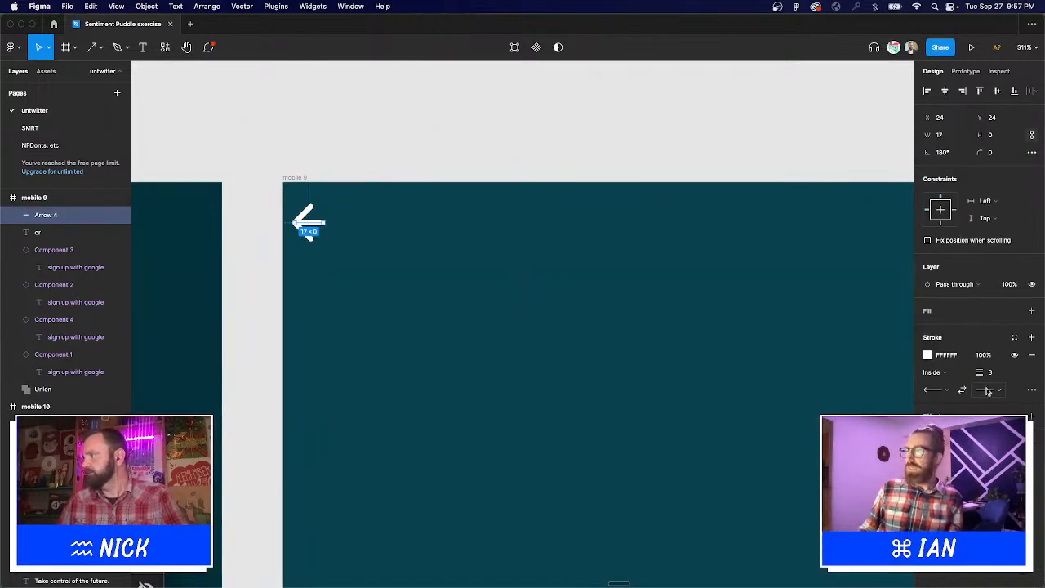
{"action": "left_click", "coordinate": [1033, 391]}
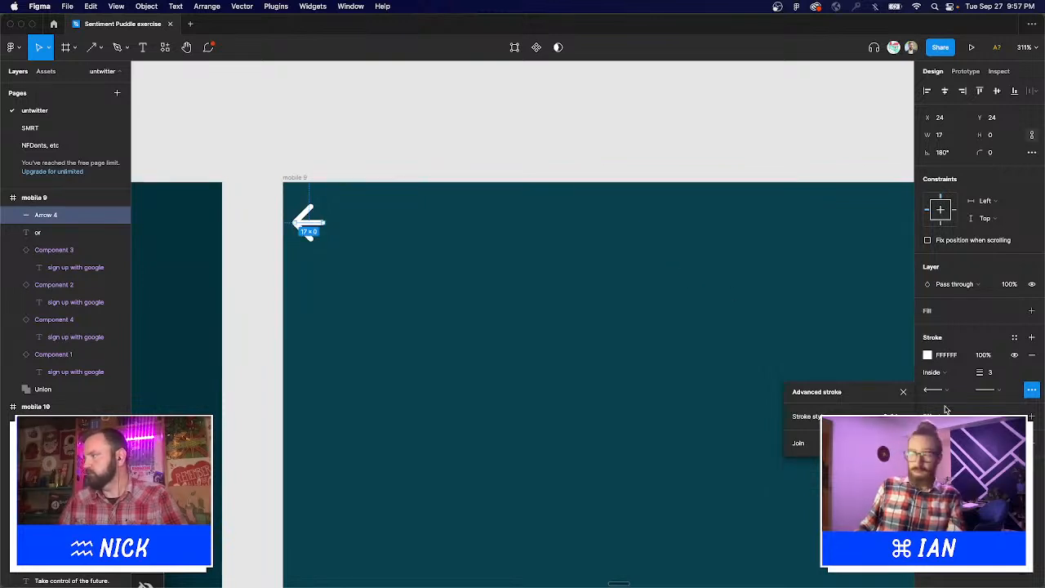
{"action": "left_click", "coordinate": [989, 392]}
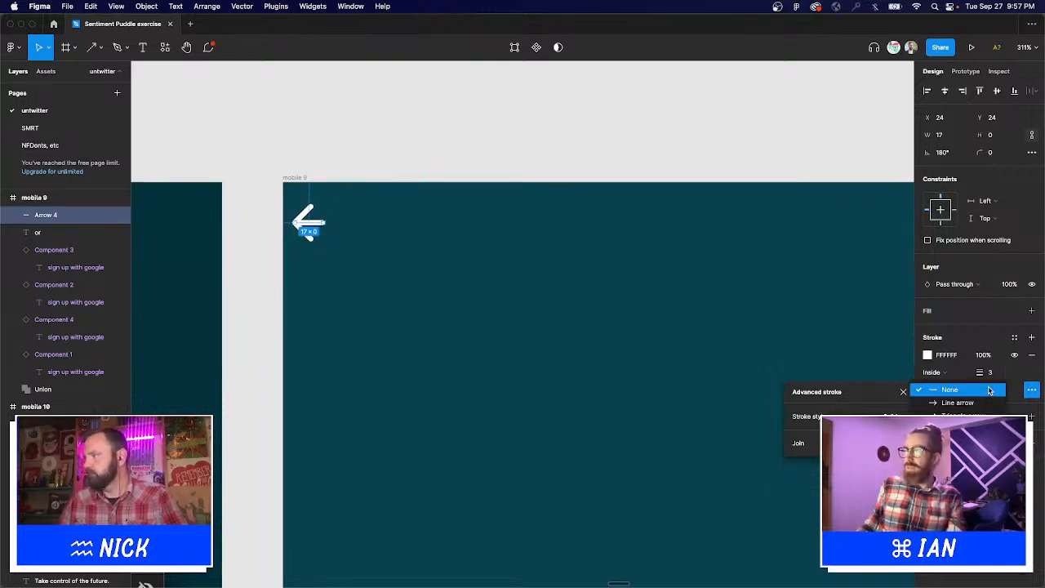
{"action": "key", "text": "Escape"}
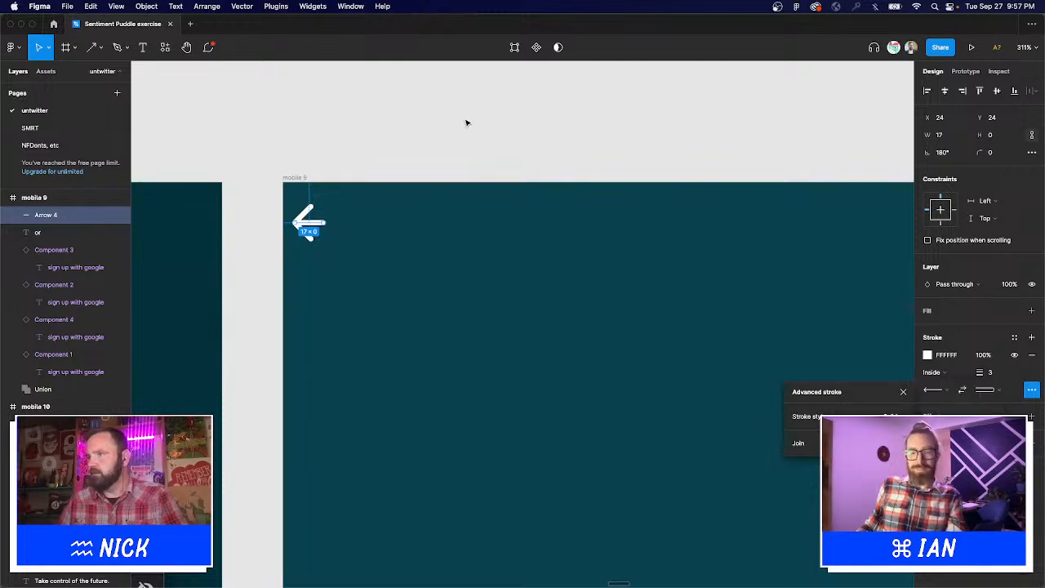
{"action": "left_click", "coordinate": [466, 121]}
{"action": "scroll", "coordinate": [665, 354], "scroll_direction": "down", "scroll_amount": 5}
{"action": "left_click_drag", "start_coordinate": [664, 355], "coordinate": [561, 219]}
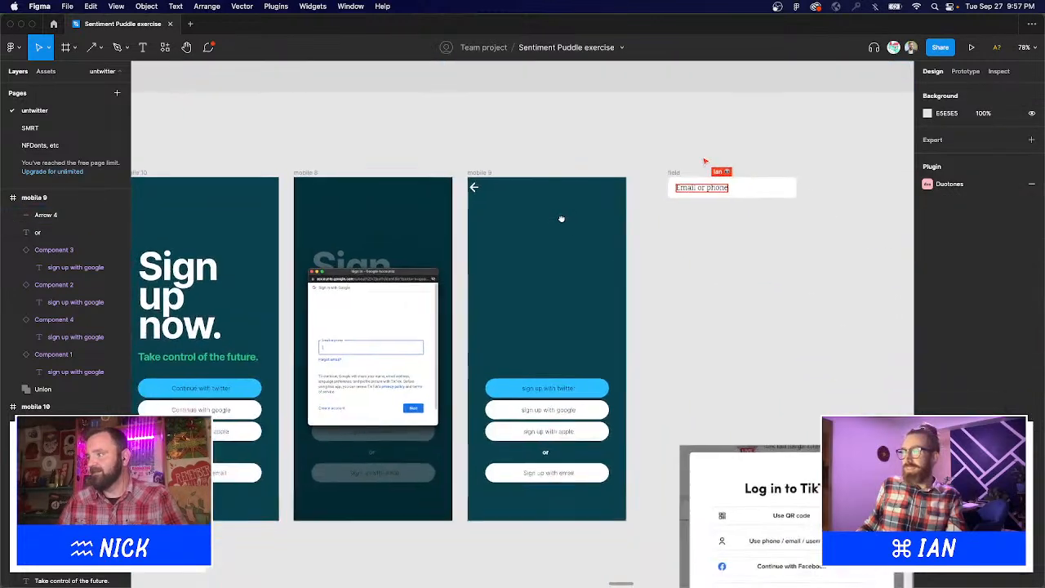
Nudge the back arrow slightly right and down to X 35, Y 29.
{"action": "left_click", "coordinate": [479, 188]}
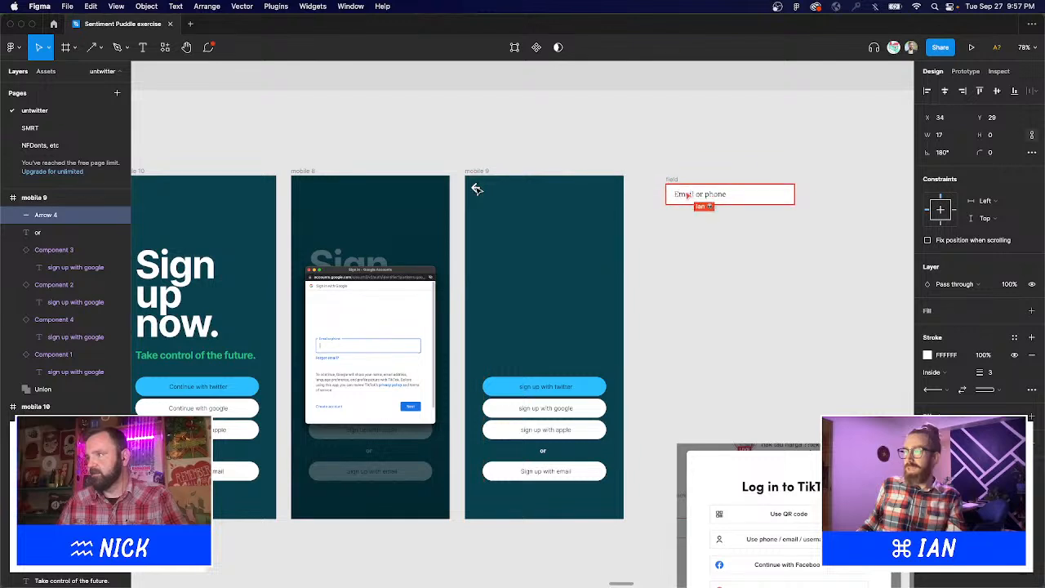
{"action": "mouse_move", "coordinate": [479, 188]}
{"action": "left_mouse_down"}
{"action": "mouse_move", "coordinate": [487, 194]}
{"action": "mouse_move", "coordinate": [476, 189]}
{"action": "left_mouse_up"}
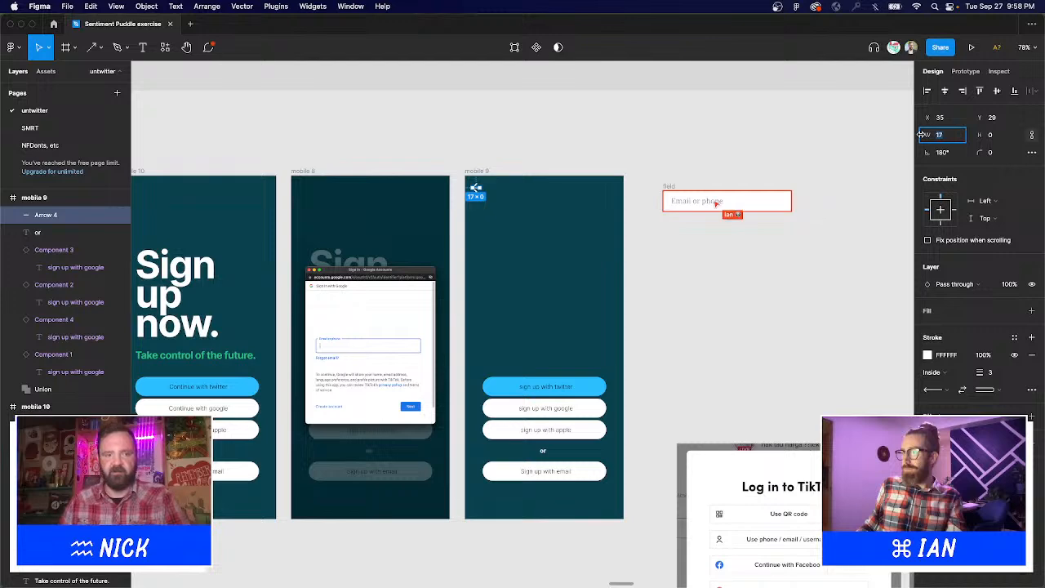
{"action": "left_click", "coordinate": [438, 161]}
{"action": "scroll", "coordinate": [544, 165], "scroll_direction": "up", "scroll_amount": 5}
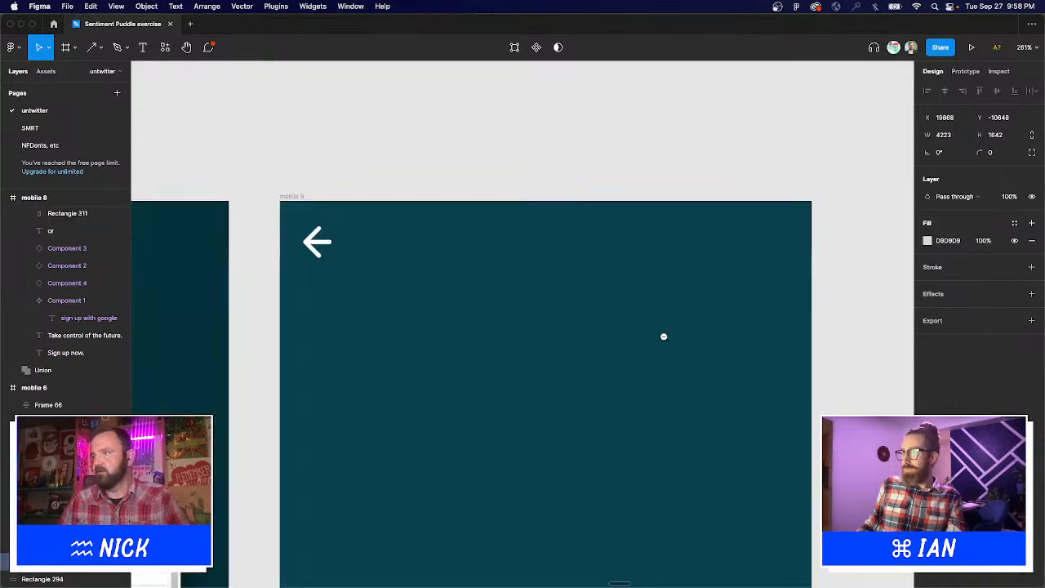
Select mobile 9's twitter, google, apple and email buttons plus the 'or' text.
{"action": "scroll", "coordinate": [663, 334], "scroll_direction": "down", "scroll_amount": 5}
{"action": "scroll", "coordinate": [645, 245], "scroll_direction": "down", "scroll_amount": 3}
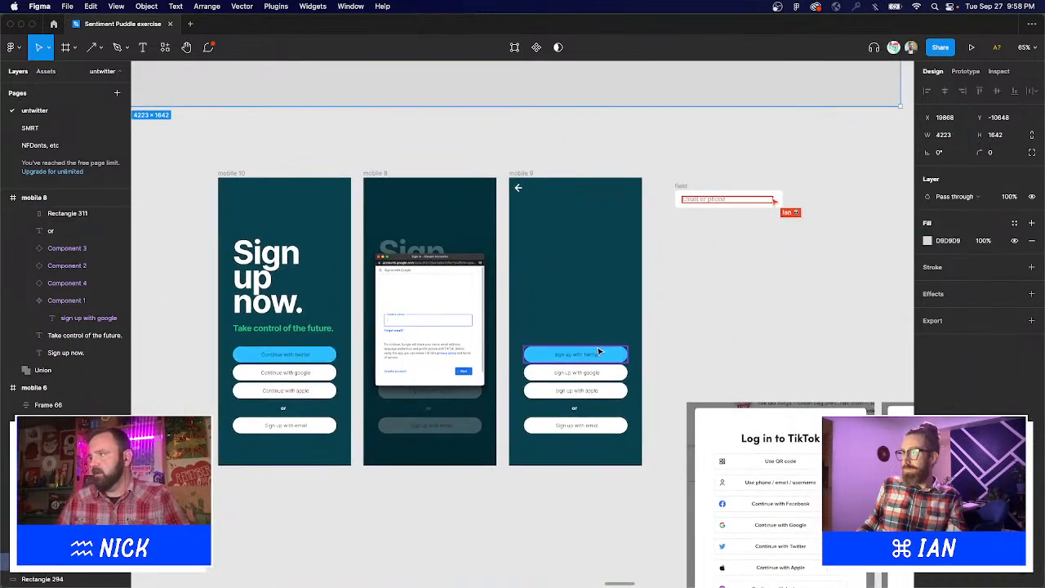
{"action": "left_click", "coordinate": [598, 349]}
{"action": "left_click", "coordinate": [606, 375], "text": "shift"}
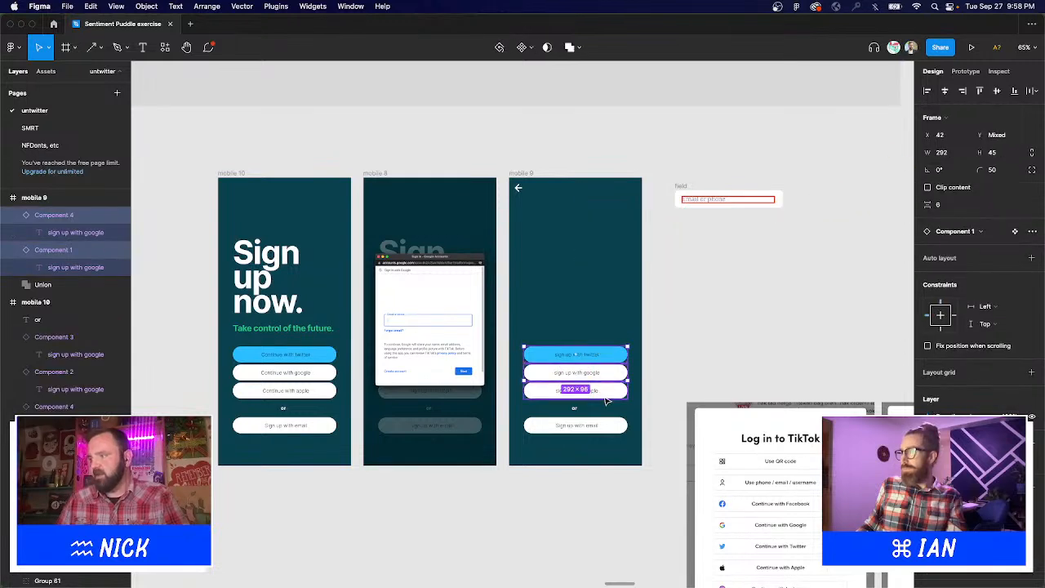
{"action": "left_click", "coordinate": [595, 392], "text": "shift"}
{"action": "left_click", "coordinate": [593, 425], "text": "shift"}
{"action": "left_click", "coordinate": [574, 408], "text": "shift"}
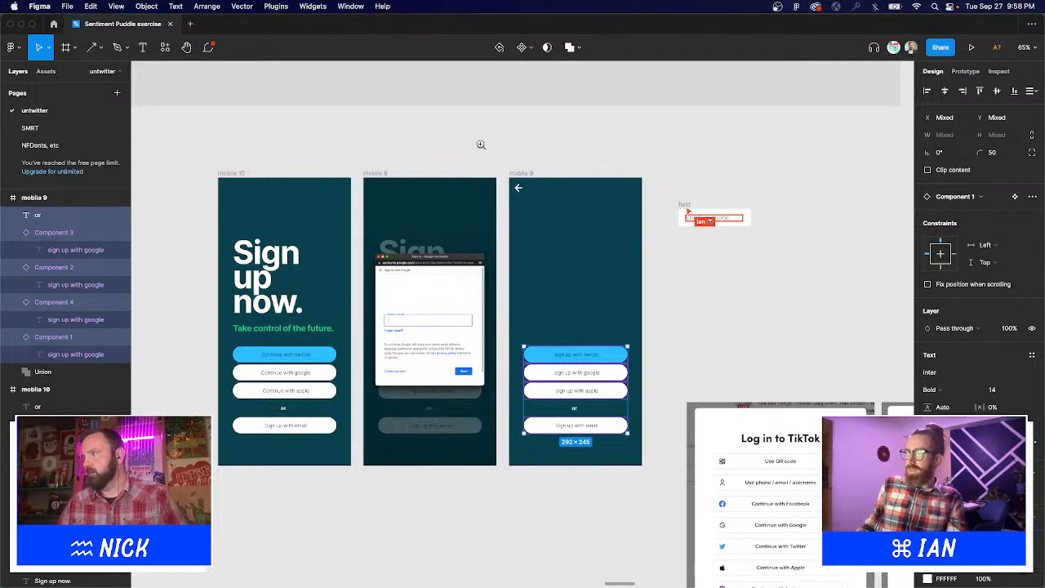
Zoom in to inspect the Email or phone field frame, then back out.
{"action": "left_click_drag", "start_coordinate": [479, 145], "coordinate": [909, 416]}
{"action": "left_click_drag", "start_coordinate": [436, 143], "coordinate": [898, 327]}
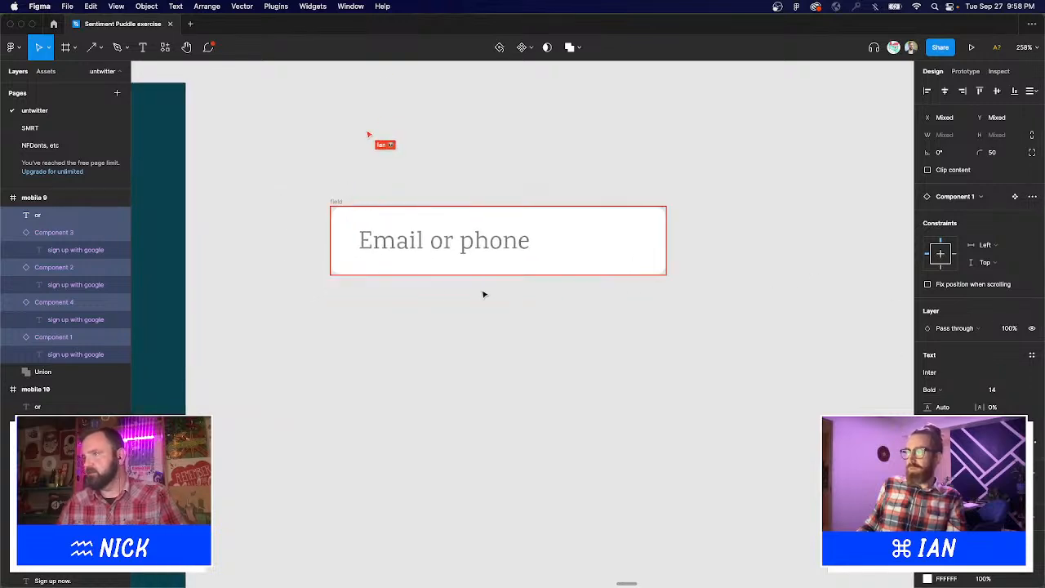
{"action": "left_click", "coordinate": [458, 315], "text": "alt"}
{"action": "left_click", "coordinate": [458, 314], "text": "alt"}
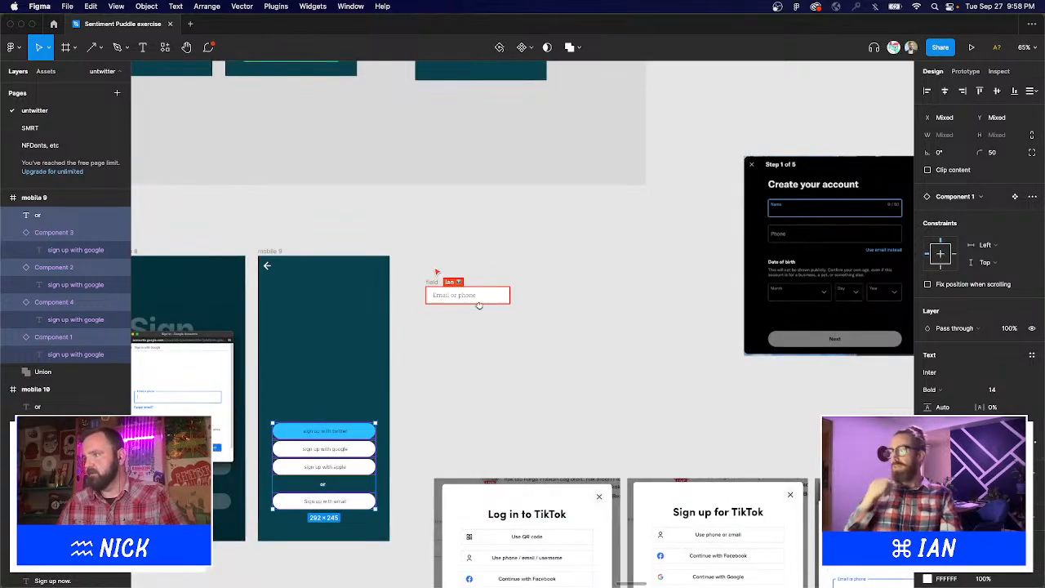
{"action": "left_click_drag", "start_coordinate": [478, 303], "coordinate": [546, 298]}
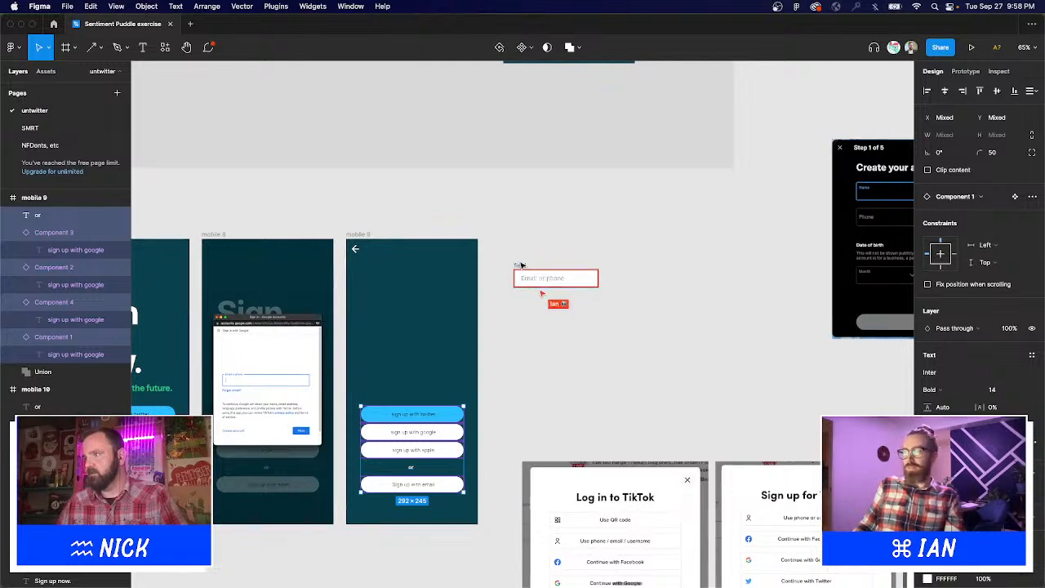
{"action": "left_click", "coordinate": [519, 266]}
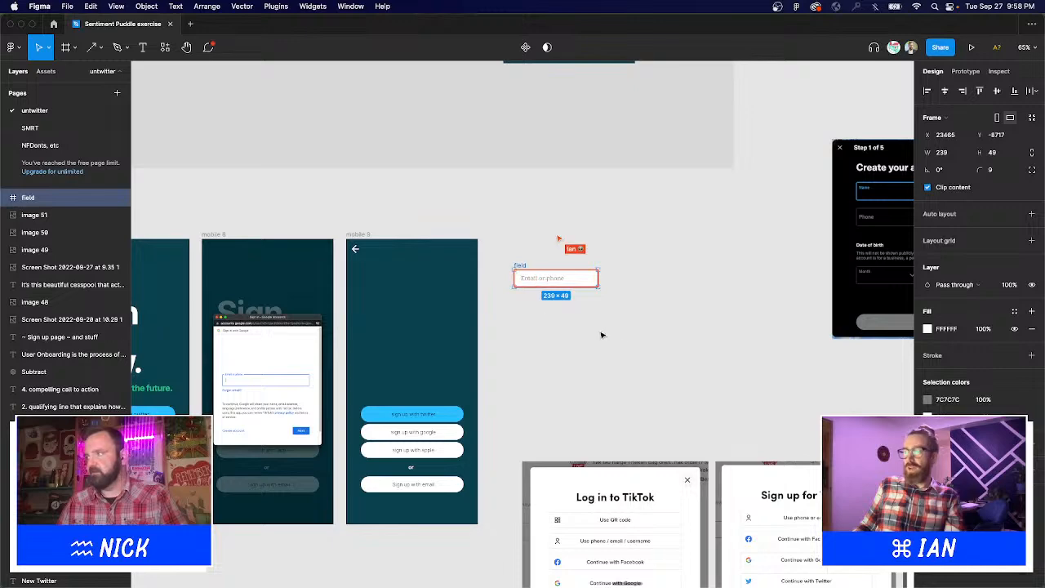
{"action": "key", "text": "Escape"}
Delete the twitter, google, apple and email buttons and 'or' text from mobile 9.
{"action": "left_click_drag", "start_coordinate": [302, 211], "coordinate": [661, 450]}
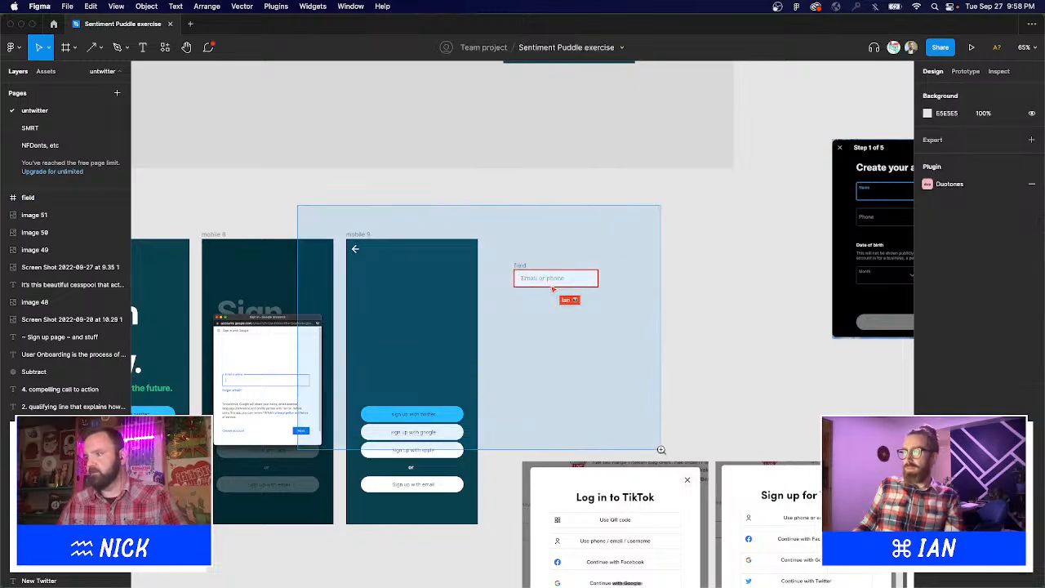
{"action": "scroll", "coordinate": [662, 453], "scroll_direction": "left", "scroll_amount": 3}
{"action": "scroll", "coordinate": [719, 343], "scroll_direction": "right", "scroll_amount": 3}
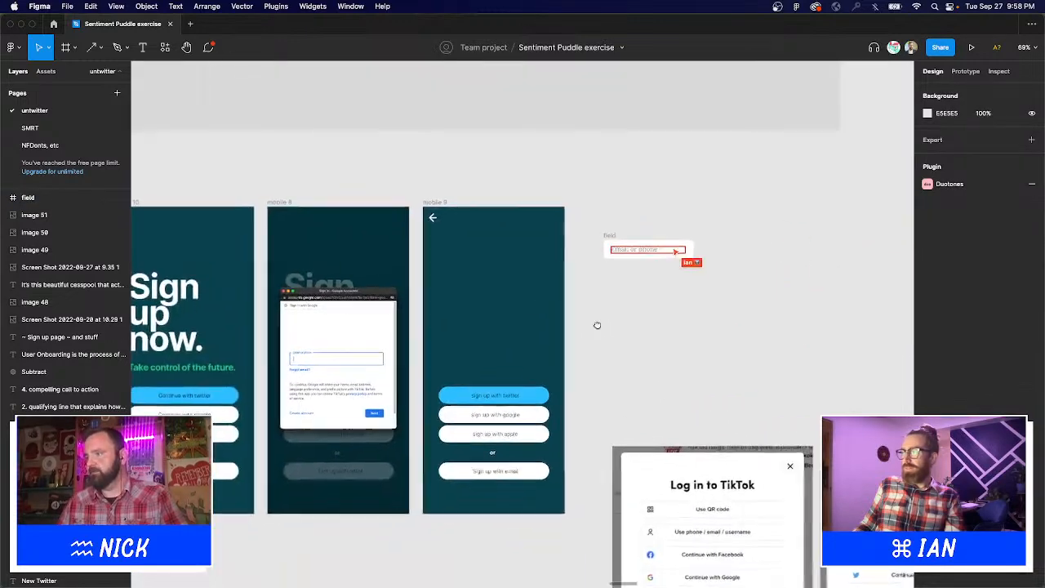
{"action": "left_click", "coordinate": [506, 424], "text": "shift"}
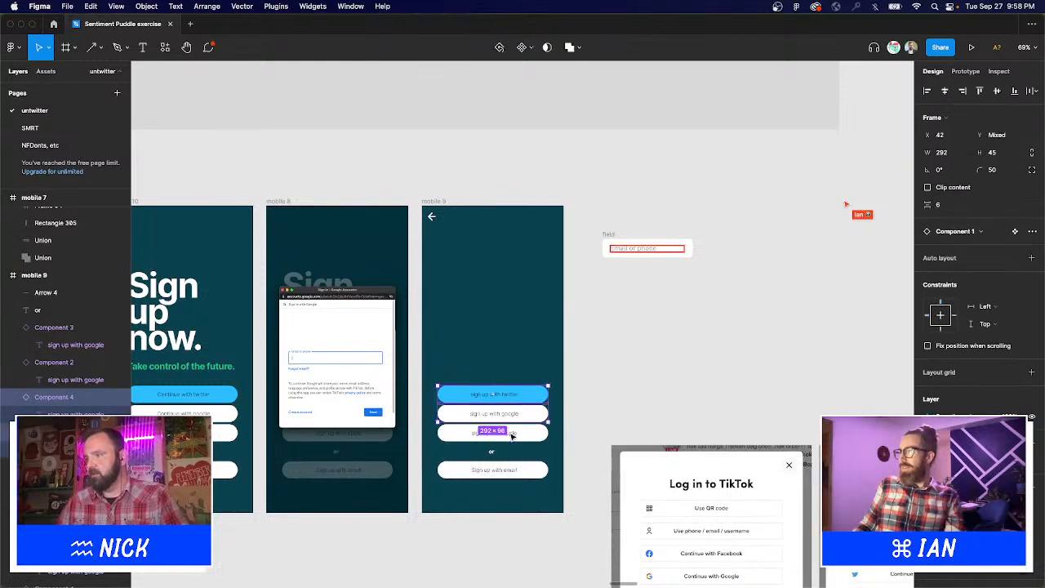
{"action": "left_click", "coordinate": [493, 432], "text": "shift"}
{"action": "left_click", "coordinate": [494, 470], "text": "shift"}
{"action": "left_click", "coordinate": [494, 454], "text": "shift"}
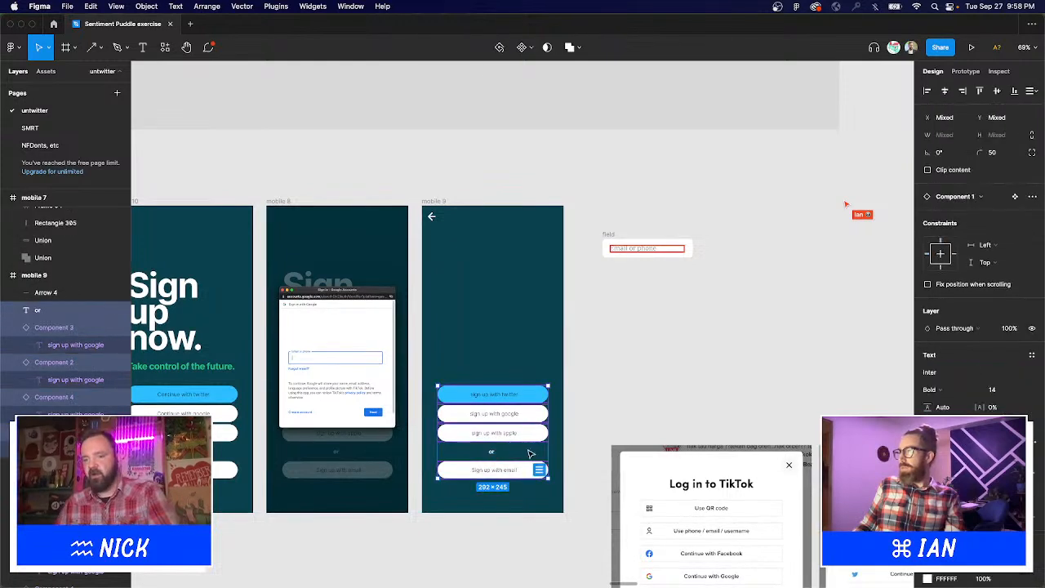
{"action": "key", "text": "Delete"}
Zoom in on mobile 9, now showing only the white back arrow.
{"action": "left_click_drag", "start_coordinate": [373, 187], "coordinate": [635, 532]}
{"action": "scroll", "coordinate": [650, 518], "scroll_direction": "left", "scroll_amount": 5}
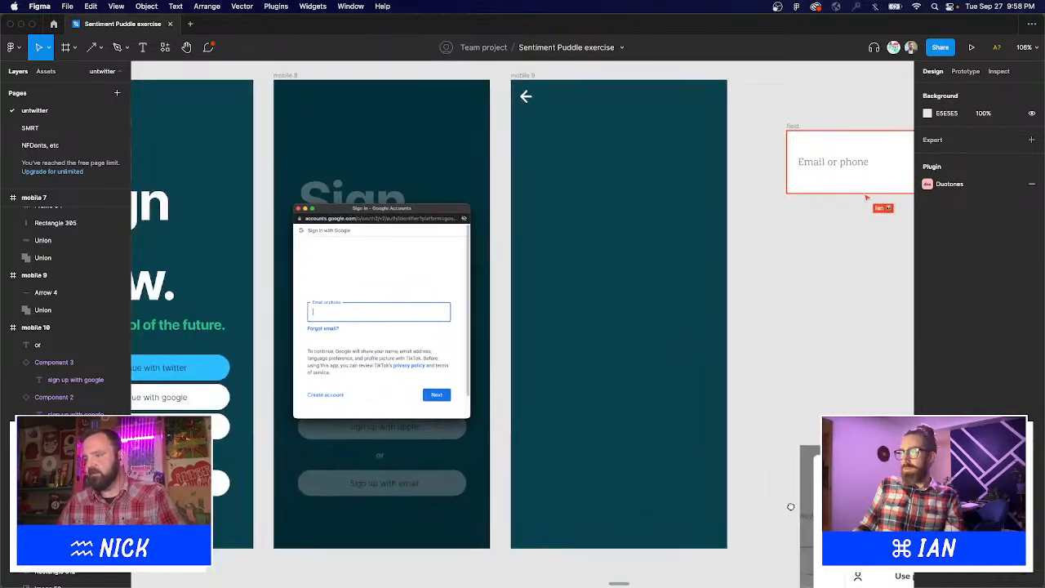
{"action": "scroll", "coordinate": [278, 494], "scroll_direction": "left", "scroll_amount": 5}
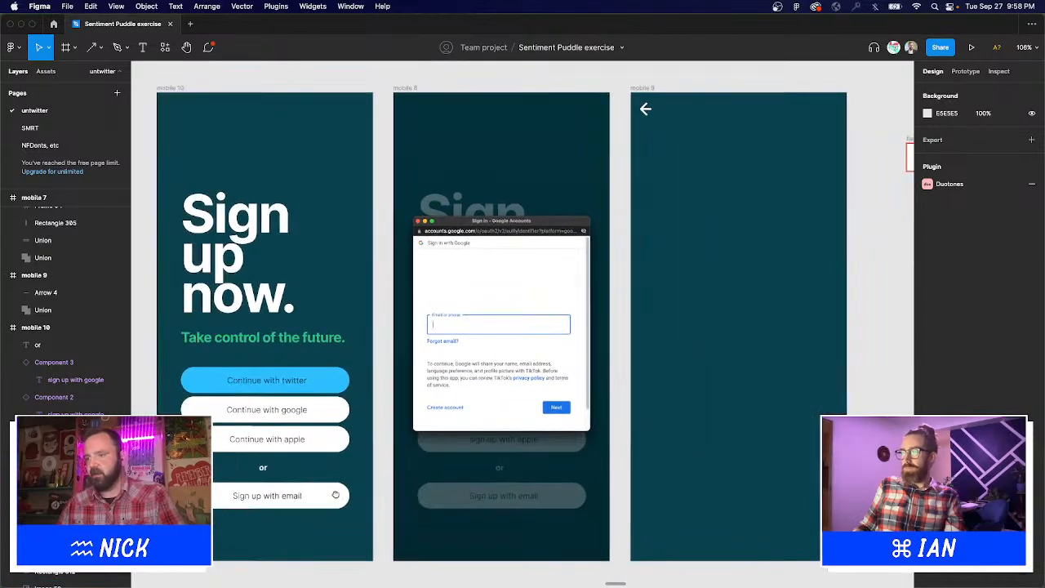
{"action": "scroll", "coordinate": [315, 483], "scroll_direction": "right", "scroll_amount": 5}
{"action": "scroll", "coordinate": [265, 522], "scroll_direction": "up", "scroll_amount": 2}
{"action": "scroll", "coordinate": [265, 523], "scroll_direction": "down", "scroll_amount": 1}
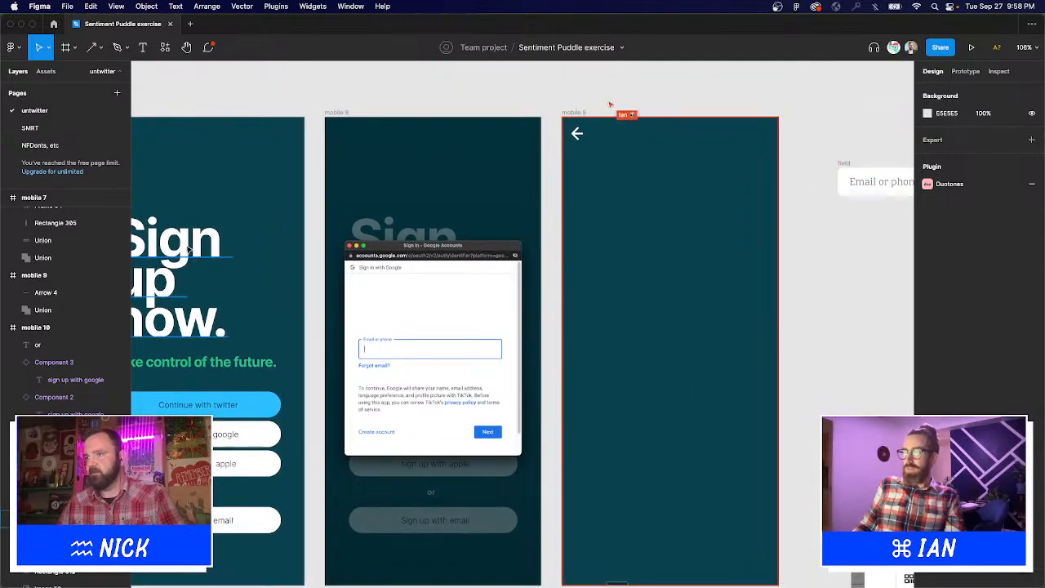
Copy the 'Sign up now.' heading into mobile 9 and retype it 'sign up with email'.
{"action": "left_click_drag", "start_coordinate": [169, 268], "coordinate": [663, 317]}
{"action": "double_click", "coordinate": [652, 295]}
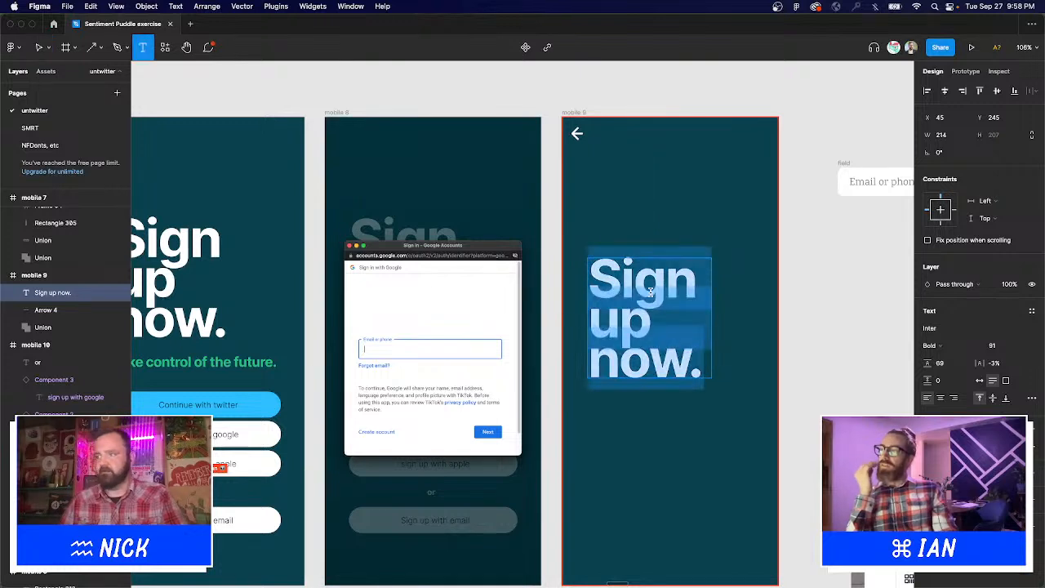
{"action": "type", "text": "sign up w"}
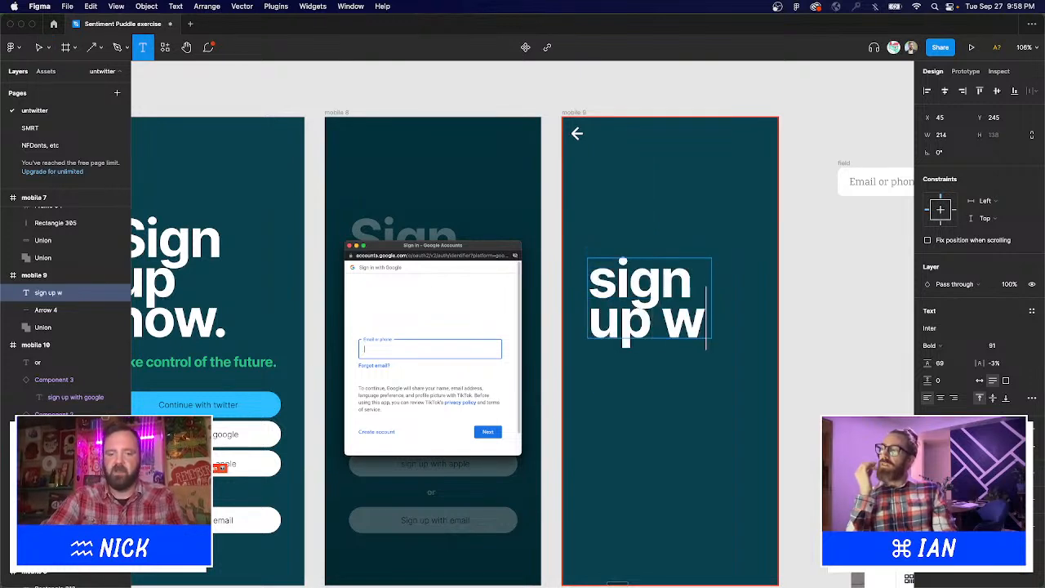
{"action": "type", "text": "ith email"}
{"action": "key", "text": "Escape"}
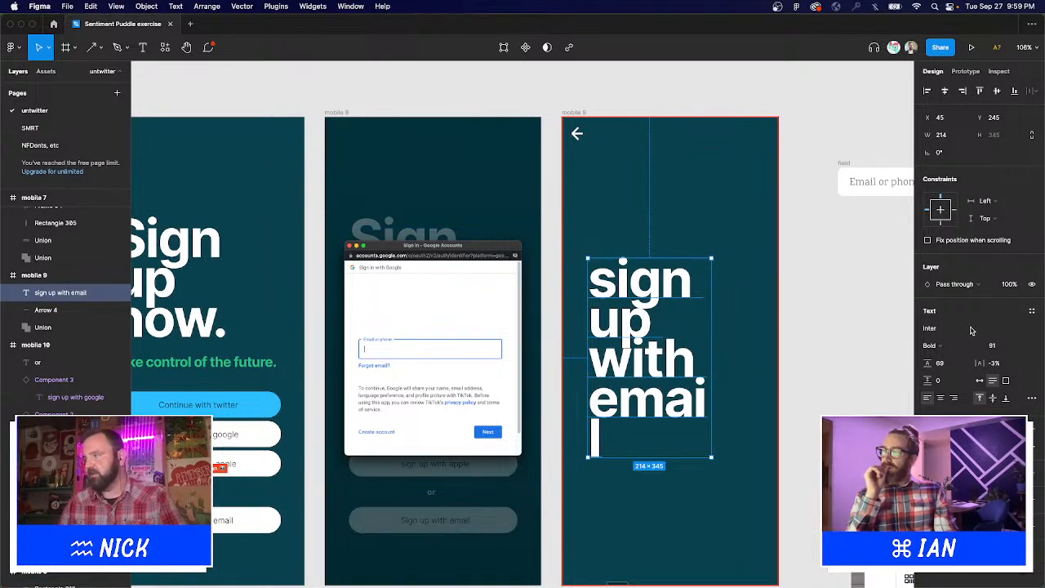
Set the heading's font size to 22 and centre-align its text.
{"action": "left_click", "coordinate": [1007, 348]}
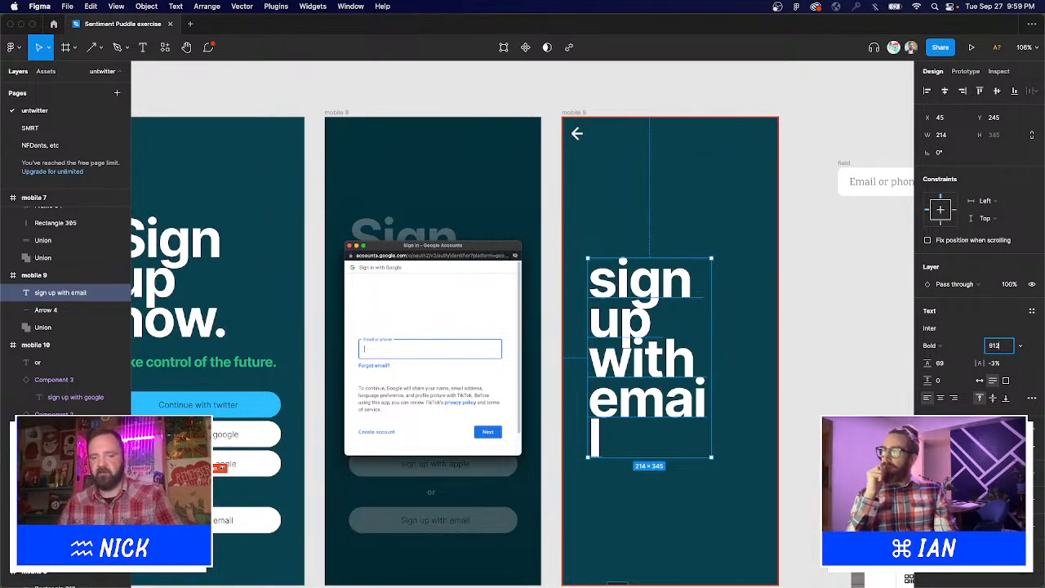
{"action": "type", "text": "22"}
{"action": "key", "text": "Return"}
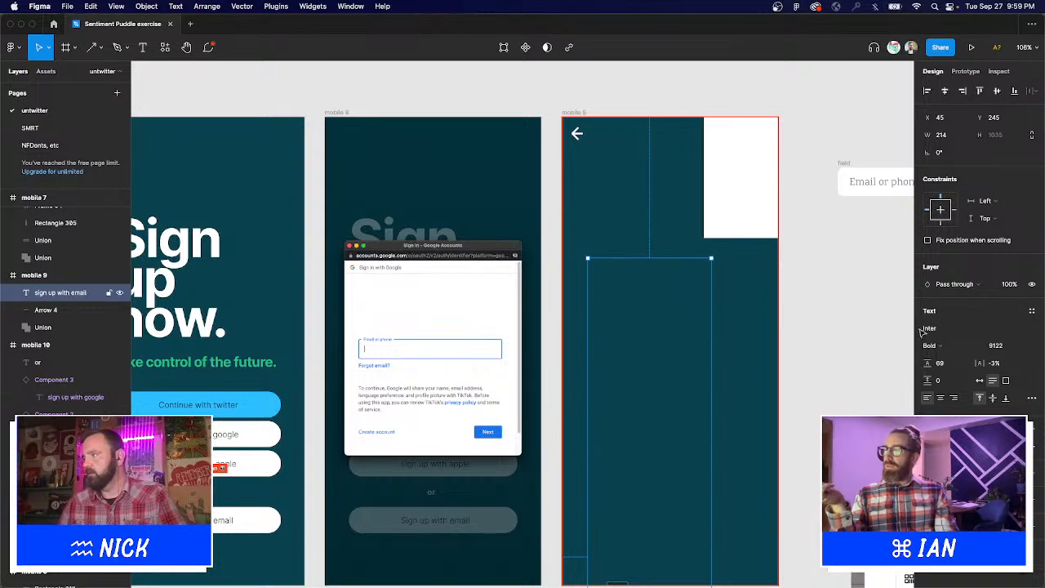
{"action": "left_click", "coordinate": [1011, 347]}
{"action": "type", "text": "22"}
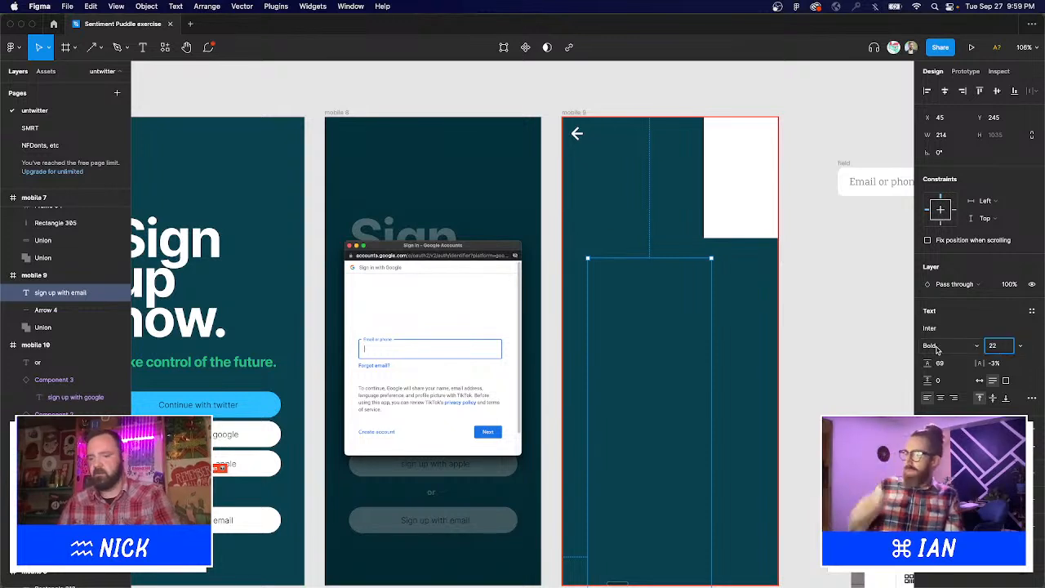
{"action": "key", "text": "Return"}
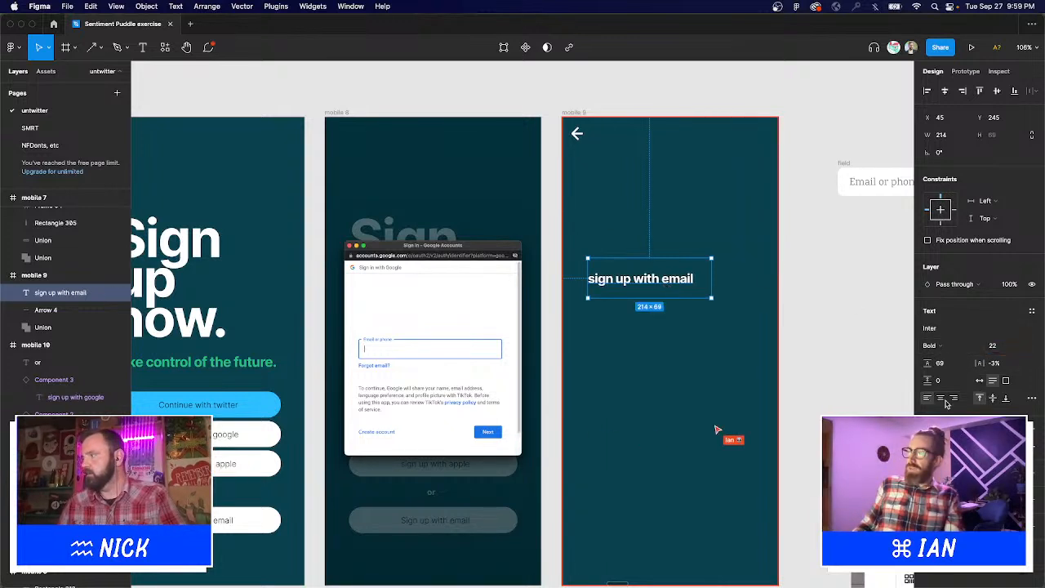
{"action": "key", "text": "super+alt+t"}
Move the heading near the top of mobile 9, centred horizontally under the back arrow.
{"action": "left_click_drag", "start_coordinate": [682, 284], "coordinate": [704, 190]}
{"action": "left_click_drag", "start_coordinate": [707, 190], "coordinate": [702, 187]}
{"action": "left_click", "coordinate": [645, 276]}
{"action": "scroll", "coordinate": [644, 276], "scroll_direction": "down", "scroll_amount": 5}
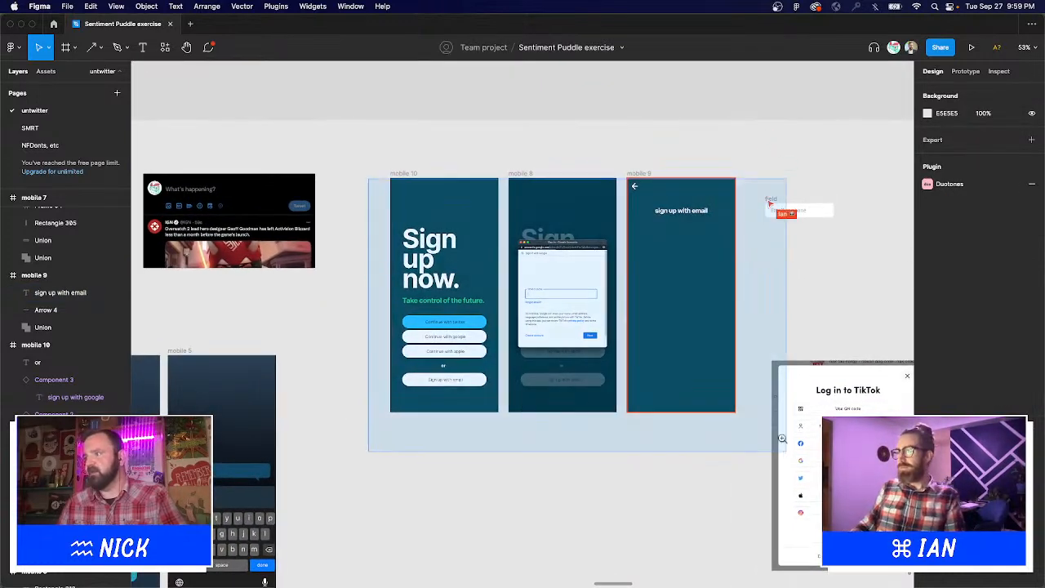
{"action": "scroll", "coordinate": [639, 358], "scroll_direction": "up", "scroll_amount": 5}
{"action": "left_click_drag", "start_coordinate": [783, 485], "coordinate": [559, 454]}
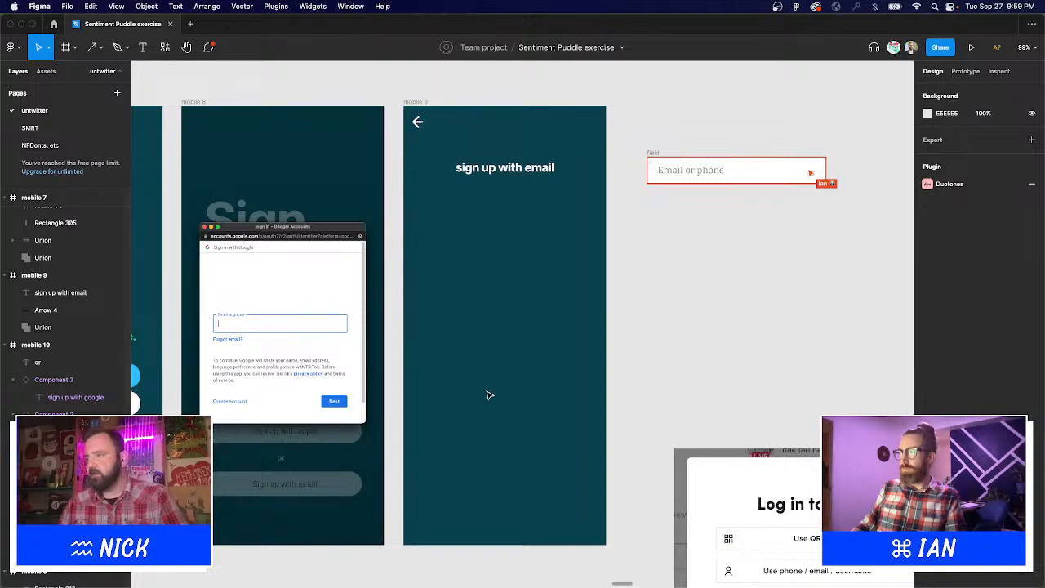
Return to the Figma file and copy the Email or phone field beside mobile 9.
{"action": "key", "text": "F11"}
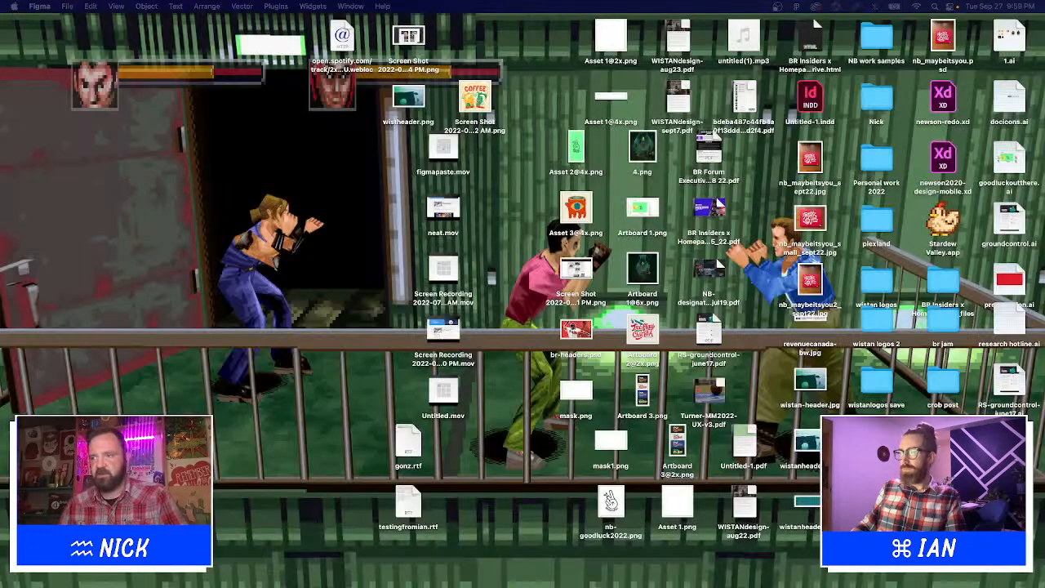
{"action": "left_click", "coordinate": [500, 576]}
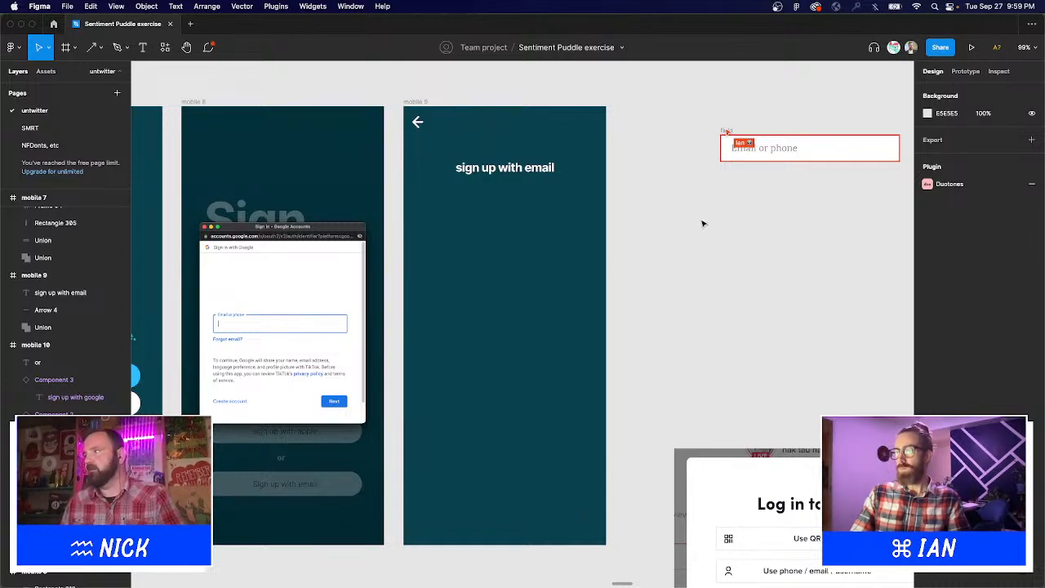
{"action": "left_click_drag", "start_coordinate": [474, 226], "coordinate": [746, 110]}
{"action": "left_click", "coordinate": [728, 131]}
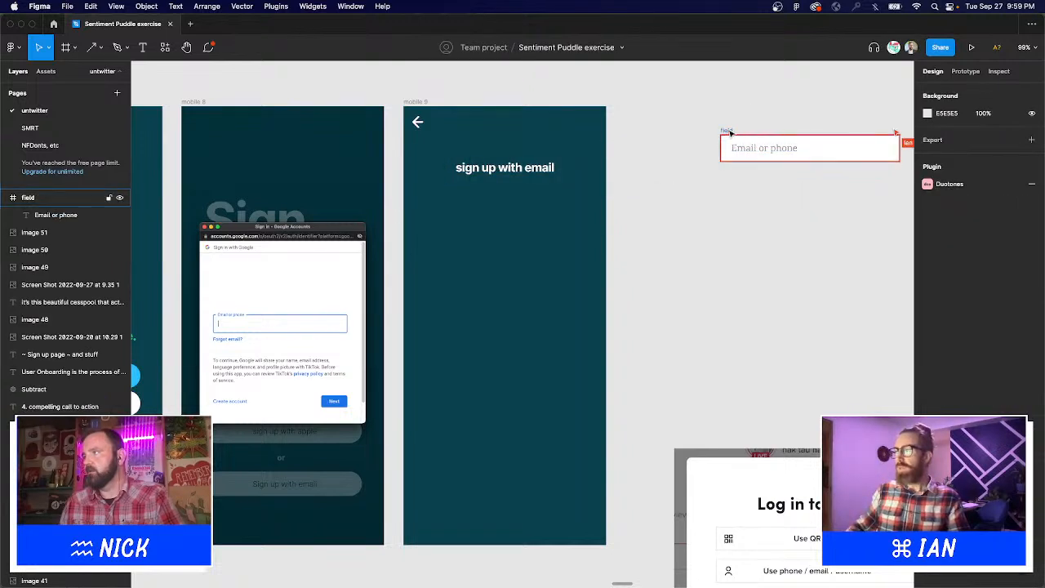
{"action": "key", "text": "super+v"}
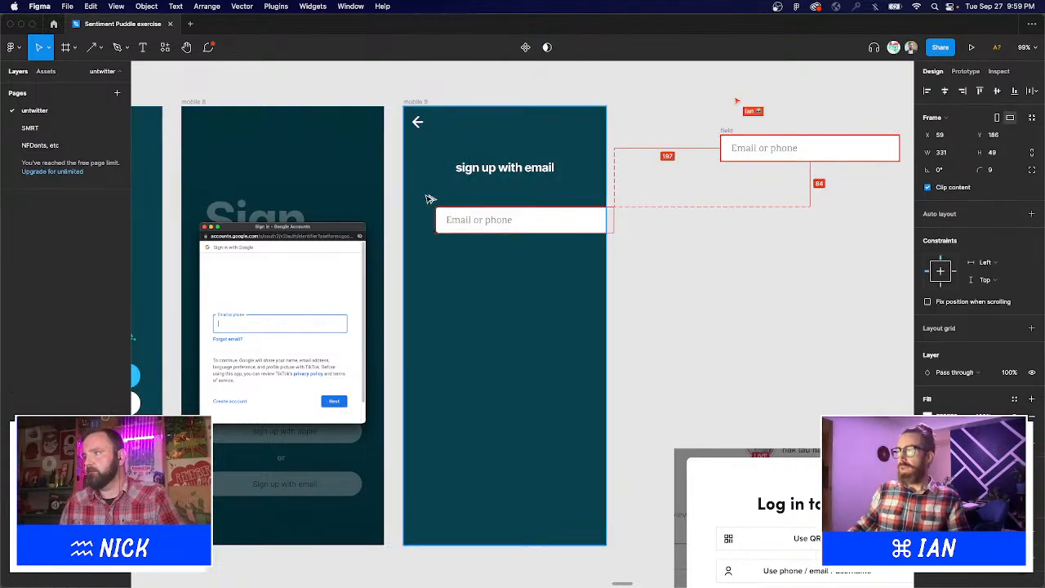
Paste the field into mobile 9 and change its placeholder to 'First name'.
{"action": "key", "text": "shift+Left"}
{"action": "key", "text": "shift+Left"}
{"action": "double_click", "coordinate": [452, 211]}
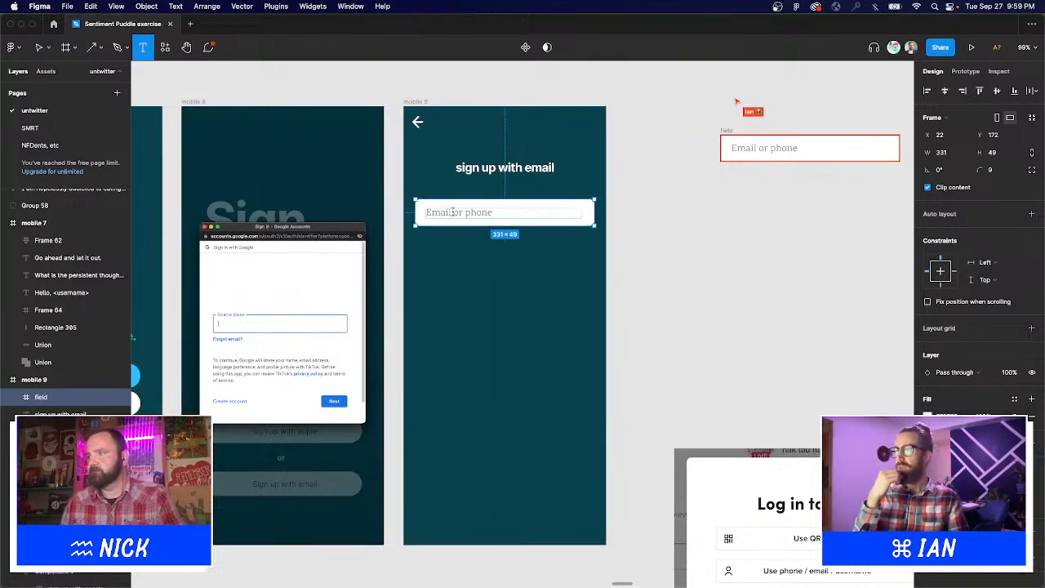
{"action": "double_click", "coordinate": [452, 212]}
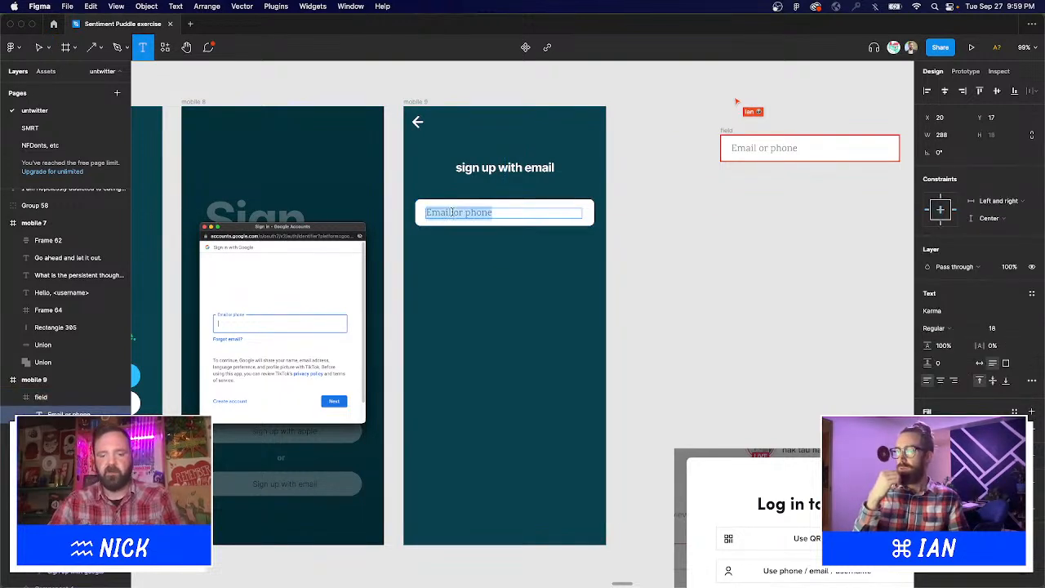
{"action": "type", "text": "First name"}
{"action": "key", "text": "Escape"}
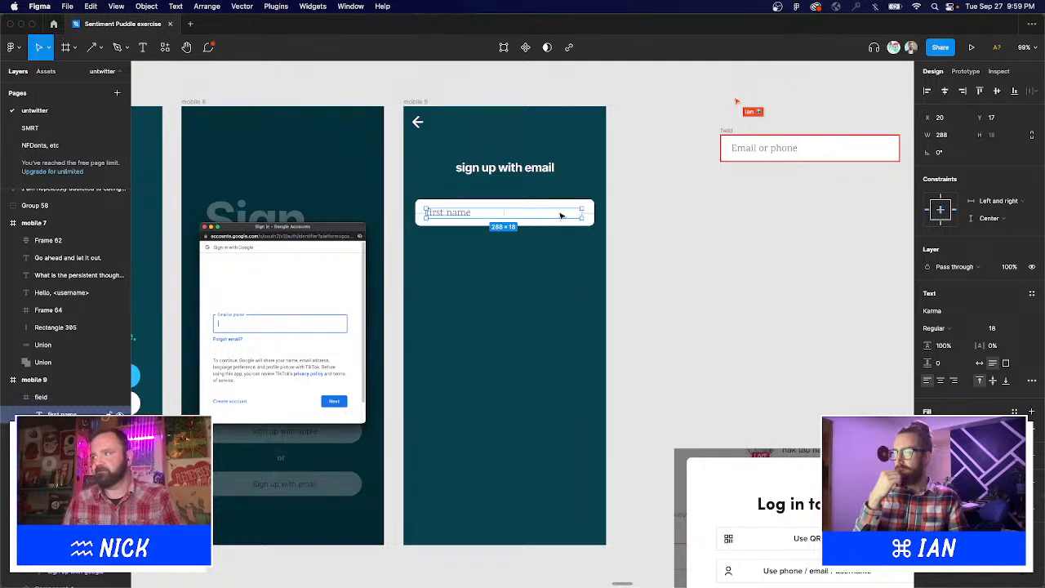
Set the First name placeholder font to Inter and nudge the text up slightly.
{"action": "left_click", "coordinate": [521, 224]}
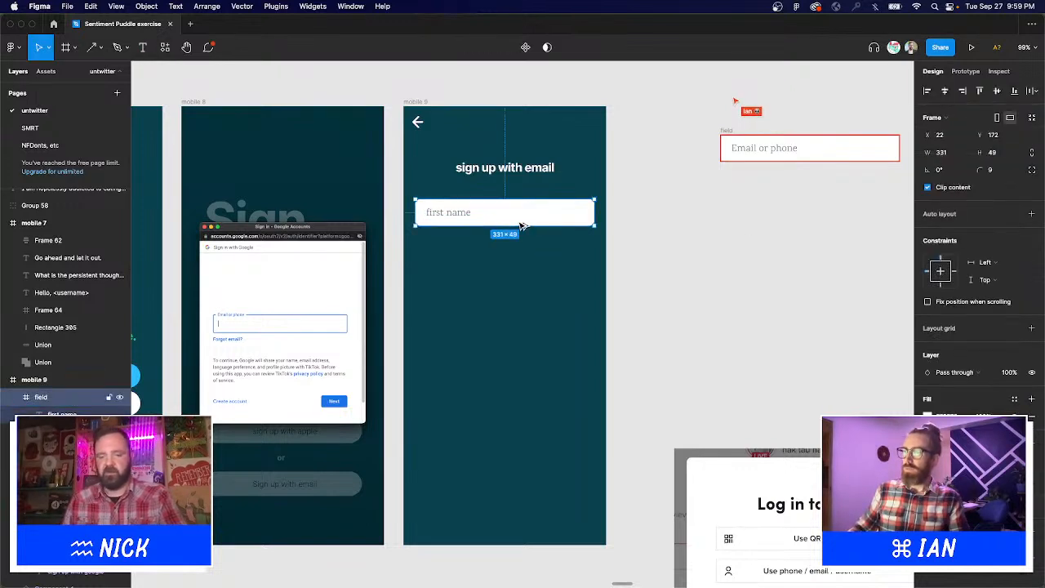
{"action": "double_click", "coordinate": [449, 215]}
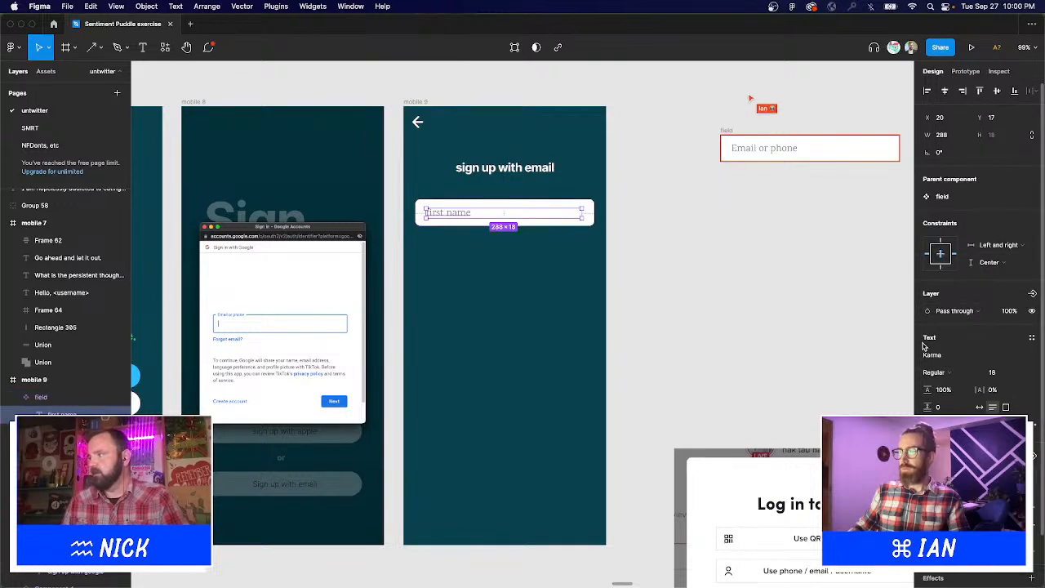
{"action": "left_click", "coordinate": [932, 356]}
{"action": "type", "text": "In"}
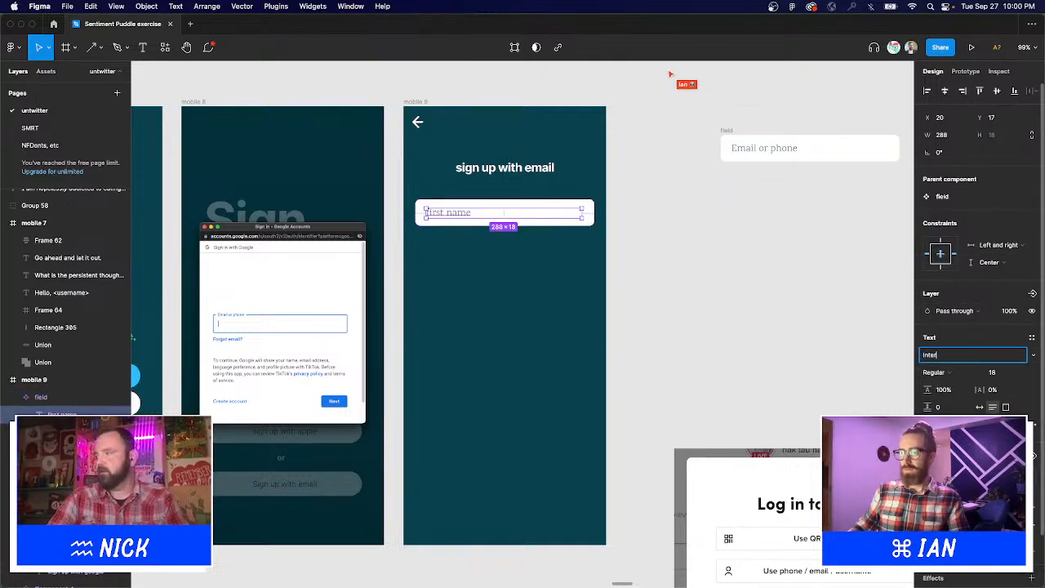
{"action": "type", "text": "ter"}
{"action": "key", "text": "Return"}
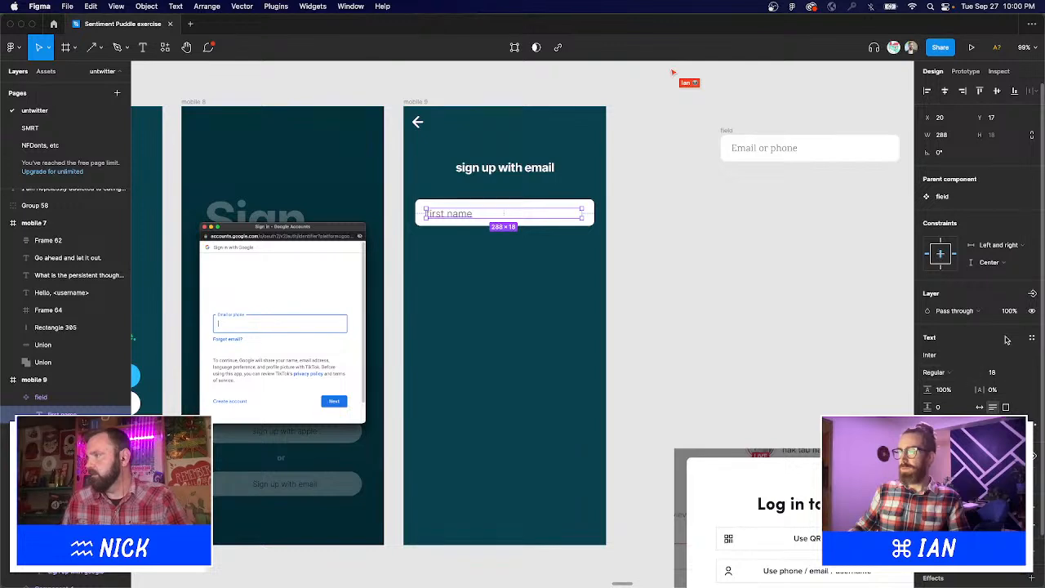
{"action": "left_click", "coordinate": [723, 299]}
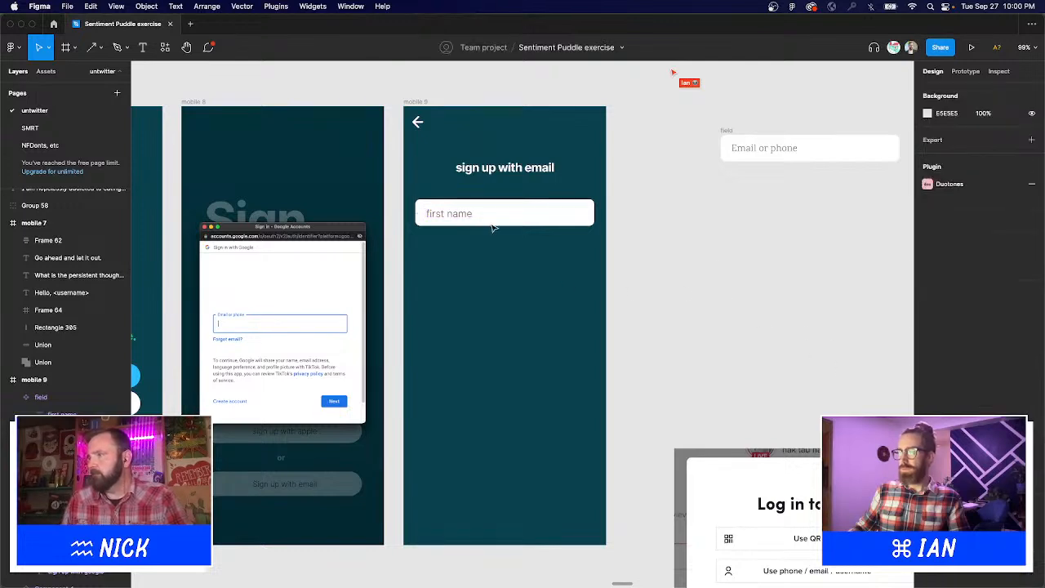
{"action": "double_click", "coordinate": [464, 219]}
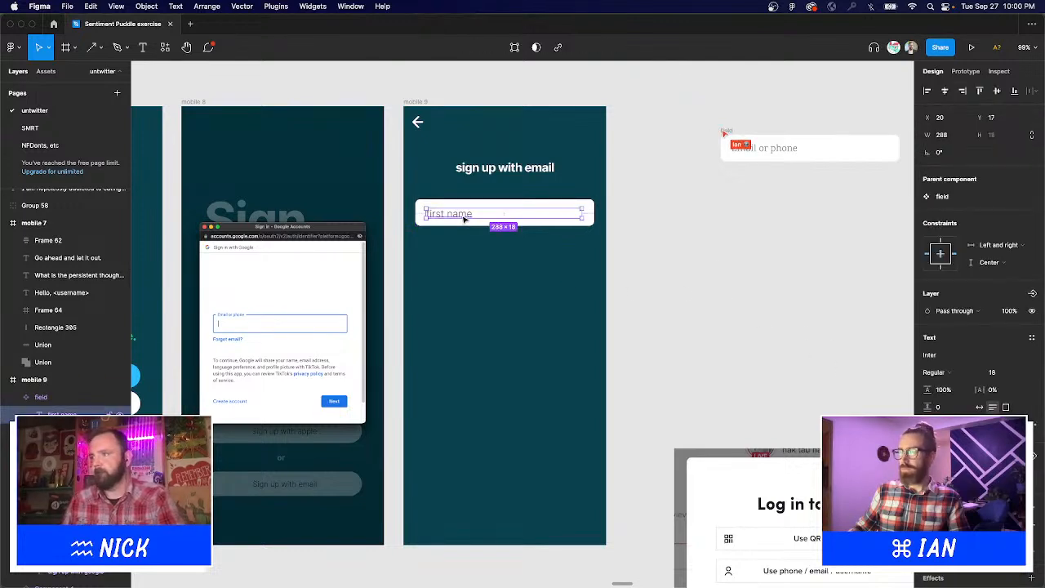
{"action": "key", "text": "Up"}
{"action": "key", "text": "Up"}
{"action": "key", "text": "Up"}
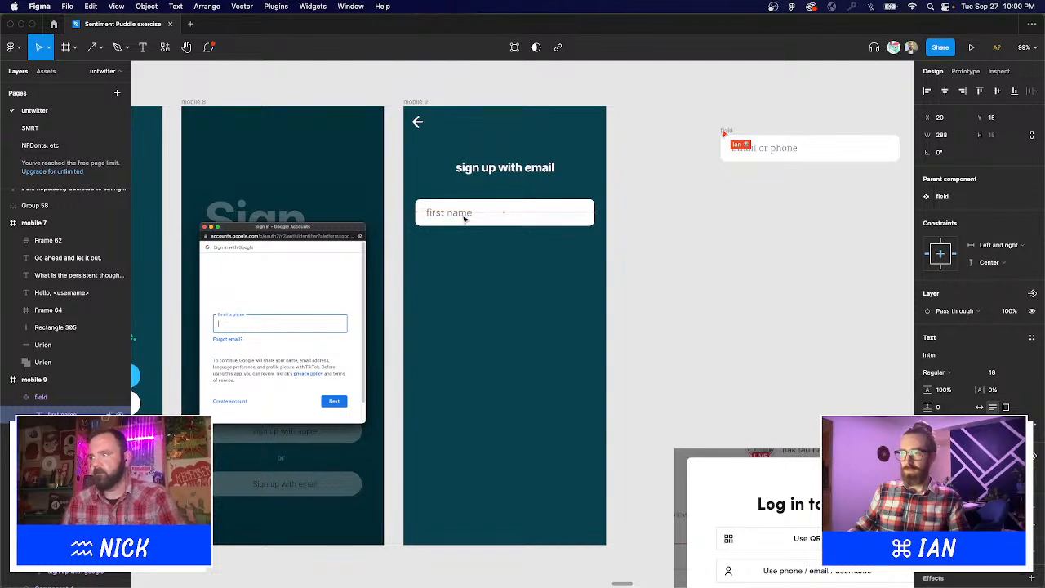
{"action": "left_click", "coordinate": [702, 217]}
Duplicate the field just below and change its text to 'last name'.
{"action": "left_click", "coordinate": [546, 214]}
{"action": "left_click_drag", "start_coordinate": [545, 214], "coordinate": [543, 245]}
{"action": "double_click", "coordinate": [447, 244]}
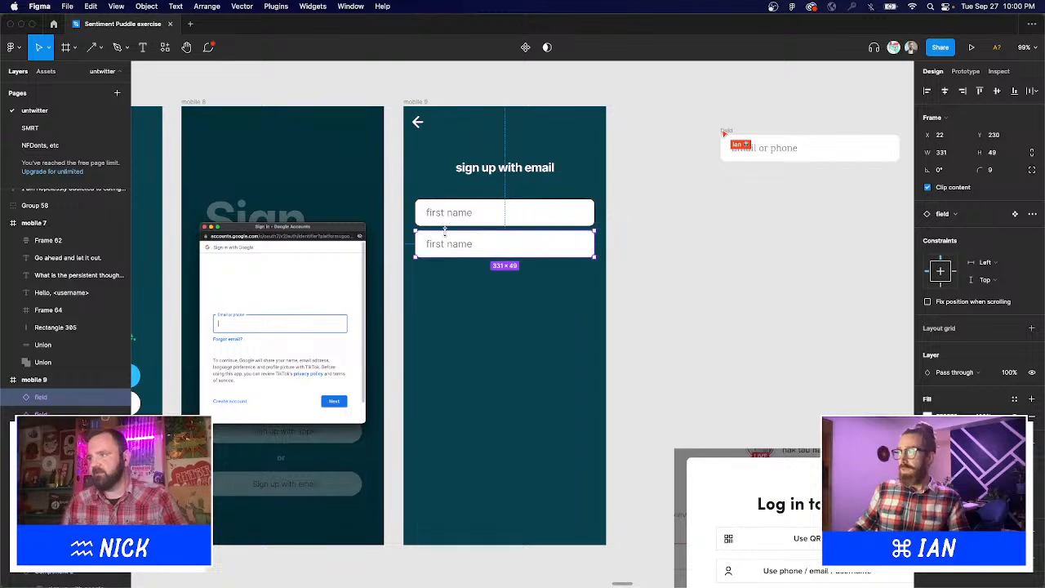
{"action": "double_click", "coordinate": [447, 244]}
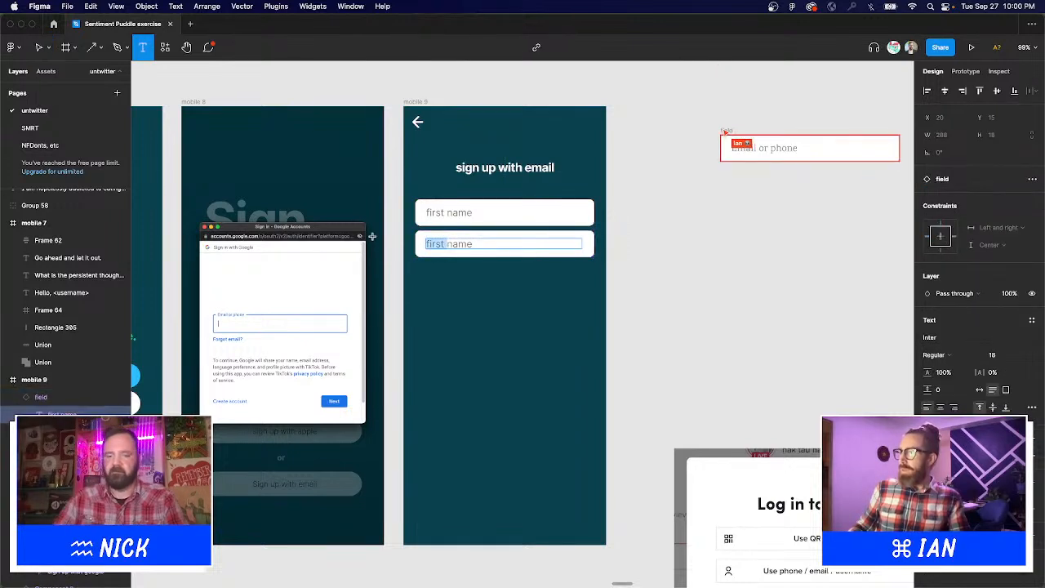
{"action": "type", "text": "last"}
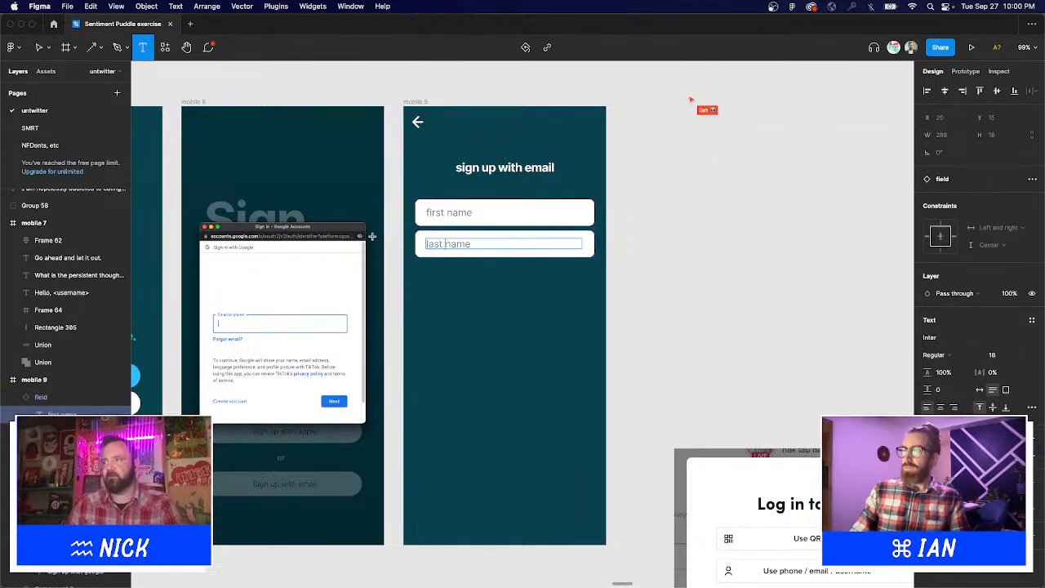
{"action": "key", "text": "Escape"}
{"action": "left_click", "coordinate": [645, 240]}
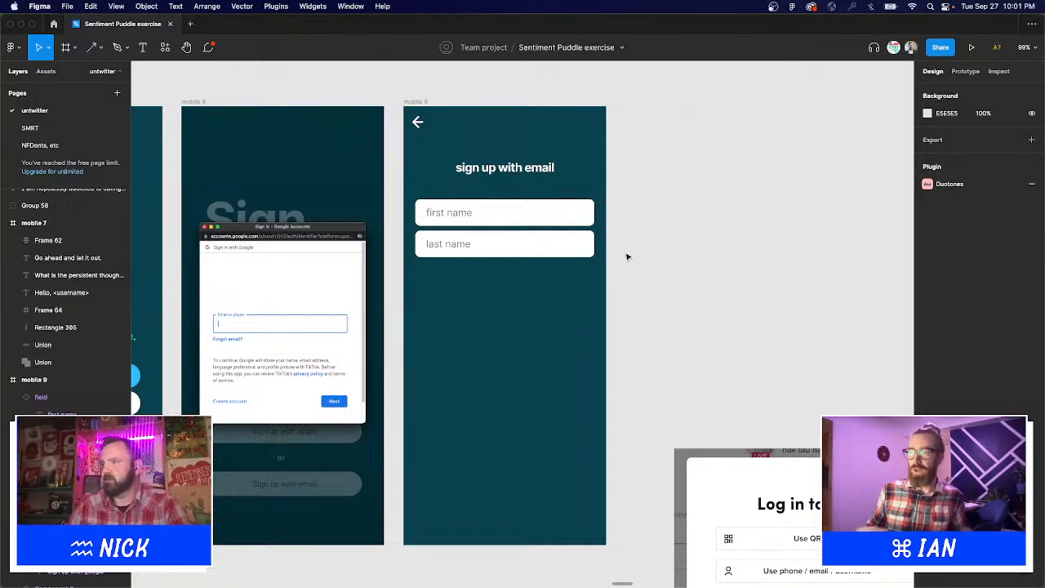
Duplicate the last name field lower down and give the copy an example e-mail address placeholder.
{"action": "left_click", "coordinate": [532, 237]}
{"action": "left_click_drag", "start_coordinate": [531, 238], "coordinate": [511, 365]}
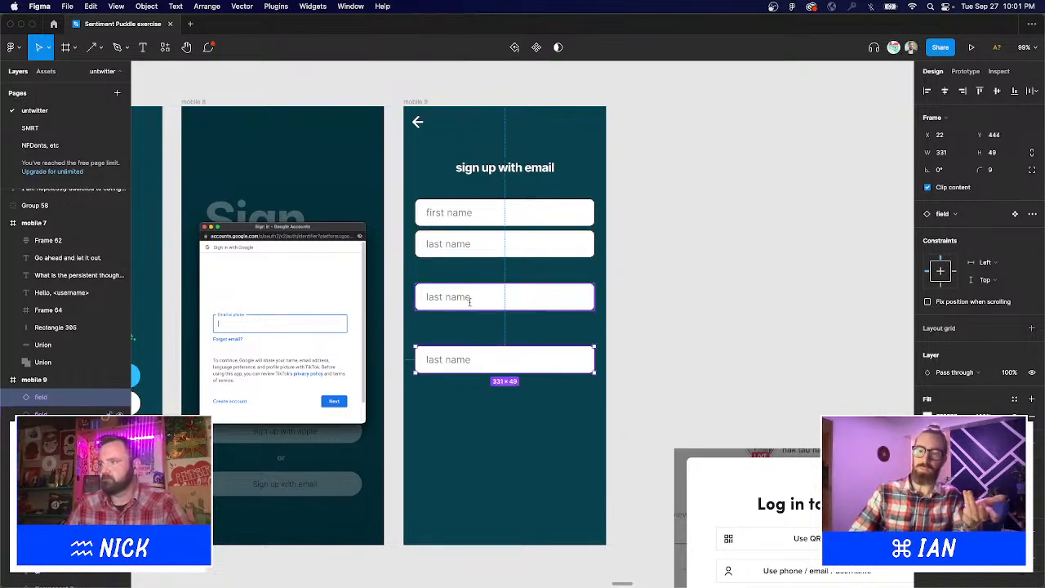
{"action": "double_click", "coordinate": [467, 297]}
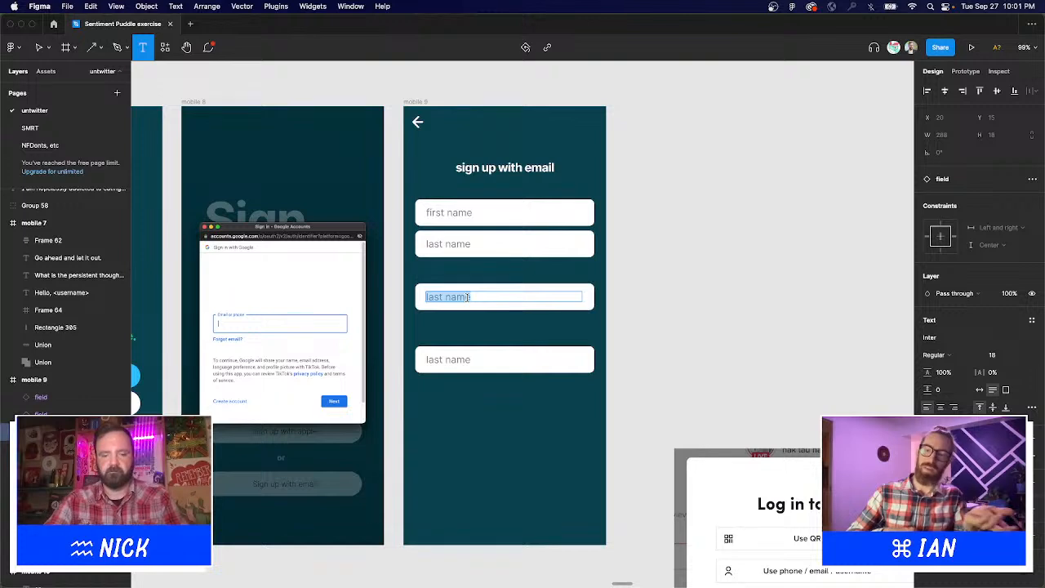
{"action": "type", "text": "m"}
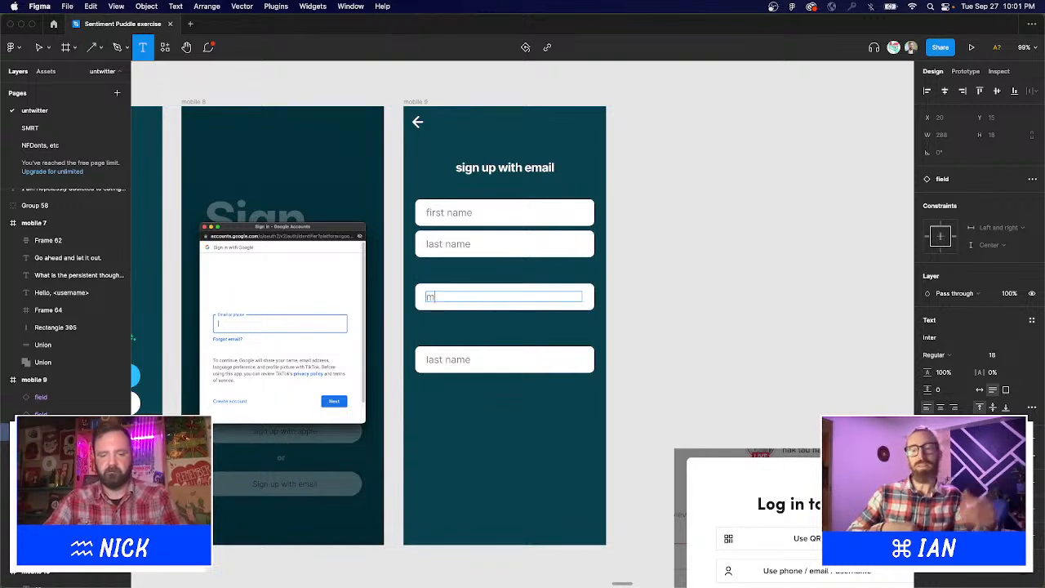
{"action": "type", "text": "@emailaddr"}
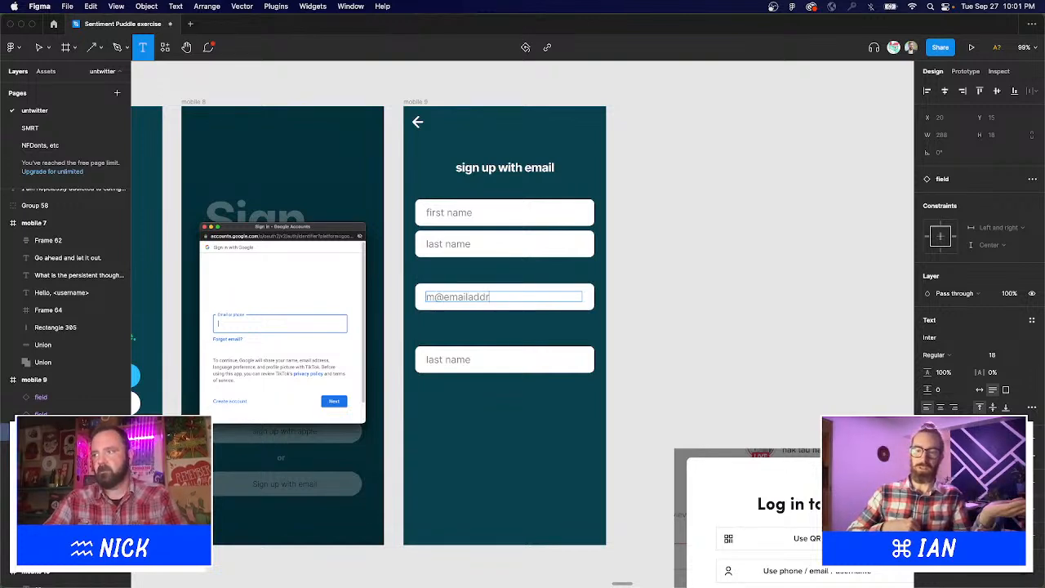
{"action": "type", "text": "ess.con"}
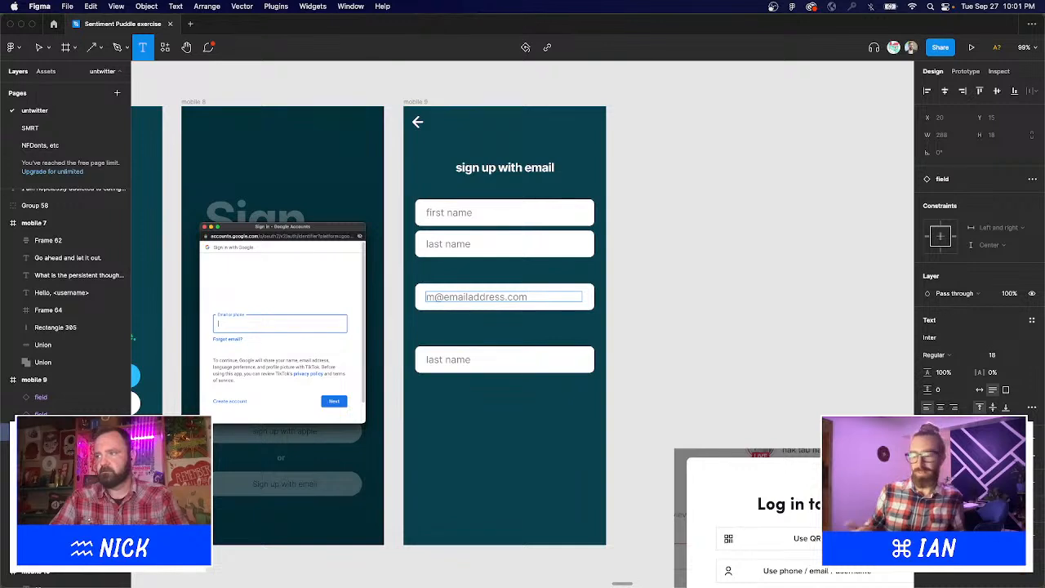
{"action": "left_click", "coordinate": [435, 297]}
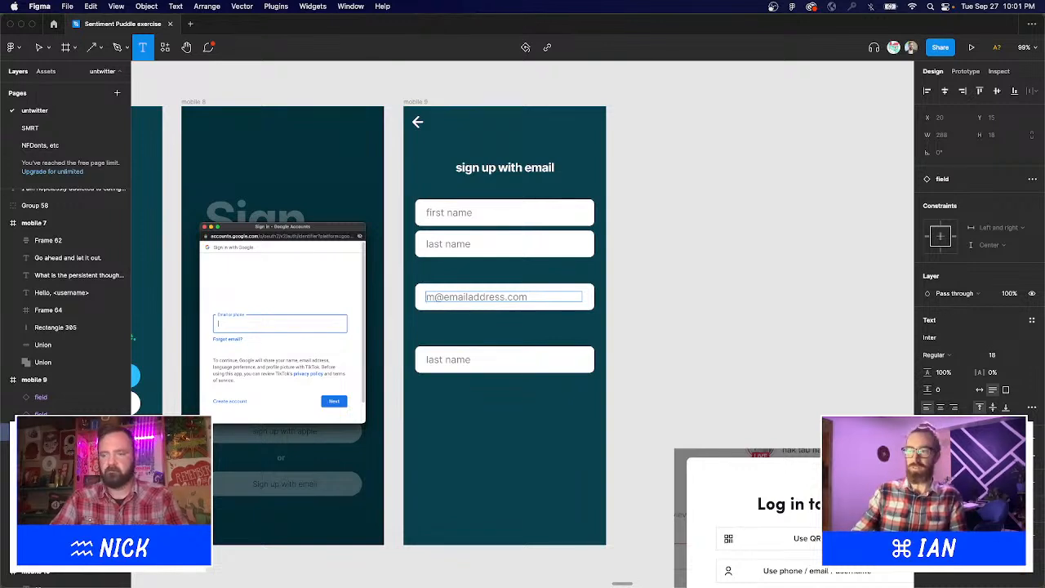
{"action": "type", "text": "y"}
{"action": "key", "text": "Escape"}
{"action": "left_click", "coordinate": [634, 328]}
{"action": "left_click_drag", "start_coordinate": [634, 328], "coordinate": [611, 337]}
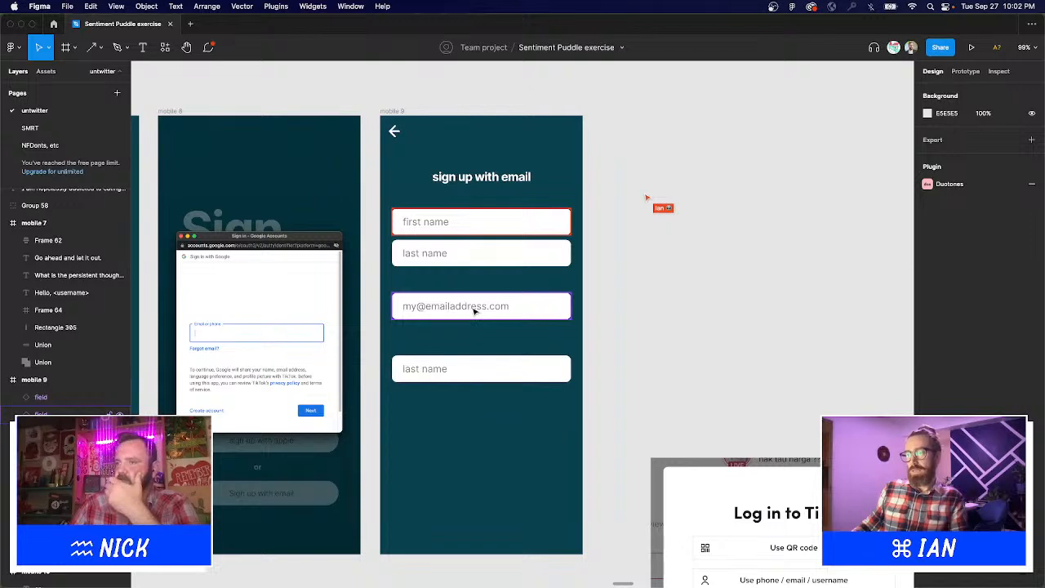
Reorder the fields so the e-mail field sits second, with last name below it.
{"action": "left_click", "coordinate": [463, 253]}
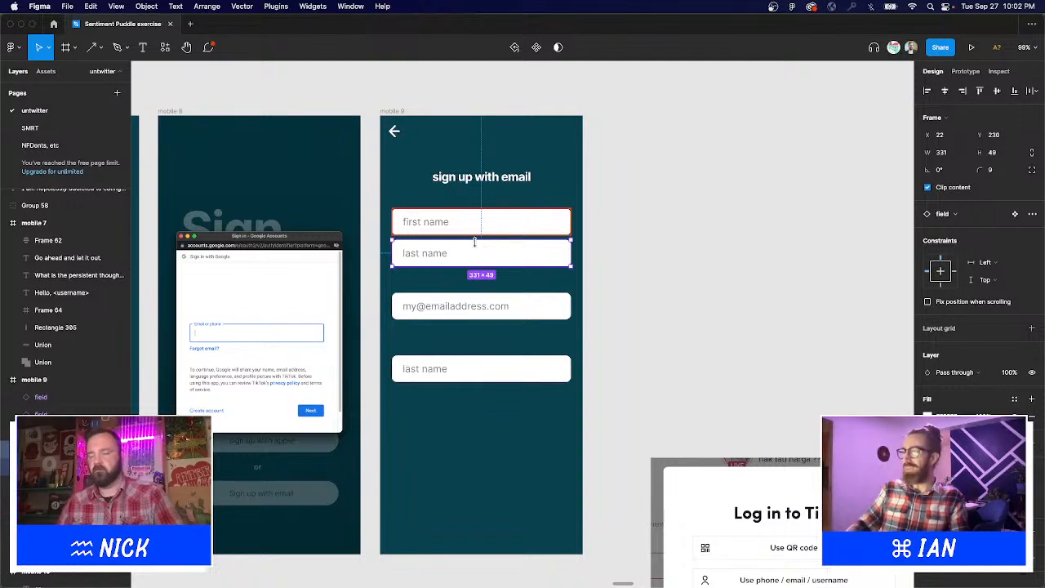
{"action": "mouse_move", "coordinate": [474, 249]}
{"action": "left_mouse_down"}
{"action": "mouse_move", "coordinate": [465, 335]}
{"action": "mouse_move", "coordinate": [475, 261]}
{"action": "left_mouse_up"}
{"action": "left_click", "coordinate": [470, 309], "text": "shift"}
Relabel the top field 'full name' and the third field 'phone number'.
{"action": "double_click", "coordinate": [425, 221]}
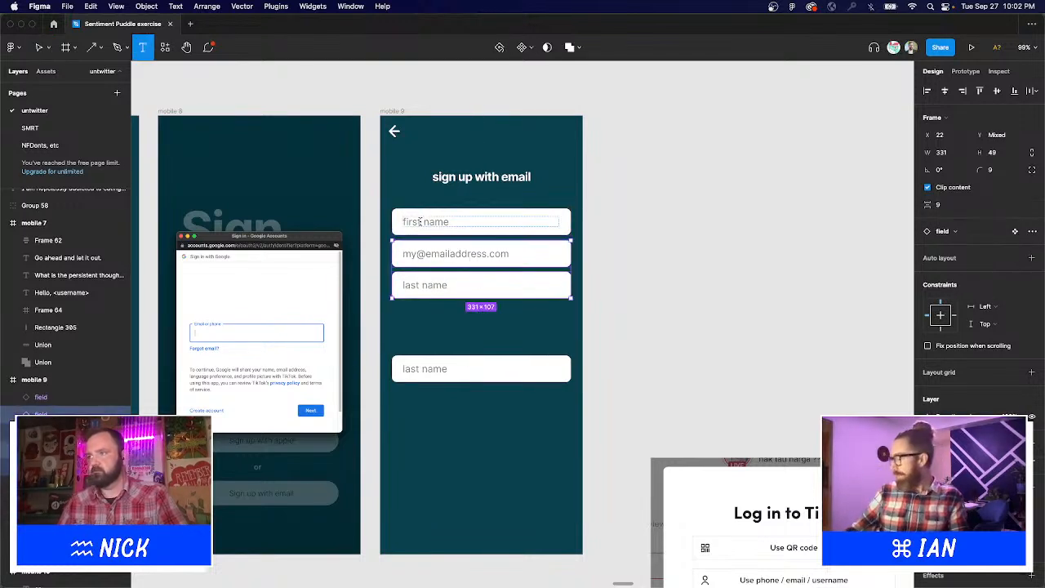
{"action": "double_click", "coordinate": [424, 222]}
{"action": "key", "text": "BackSpace"}
{"action": "type", "text": "full"}
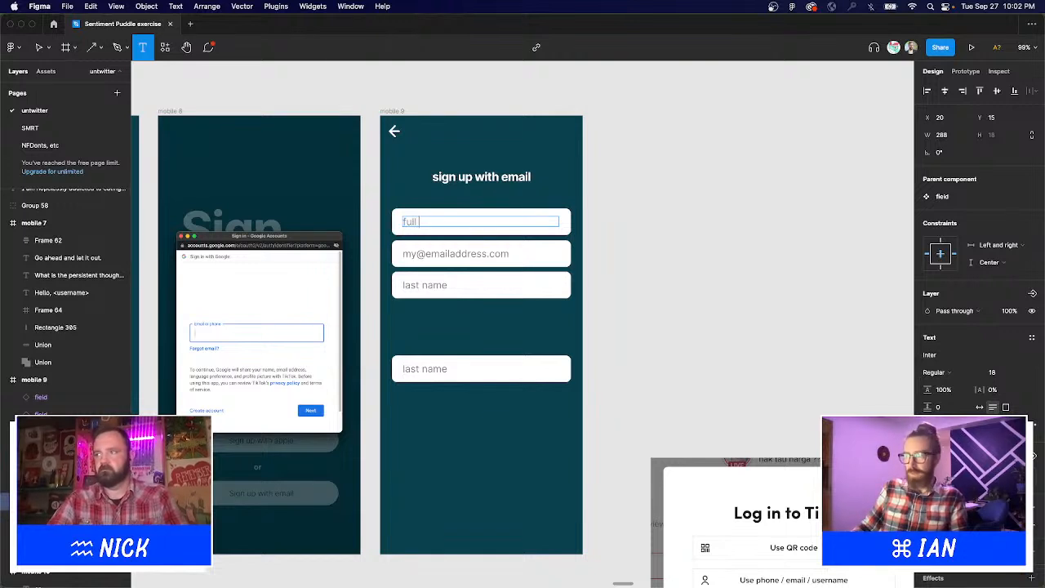
{"action": "type", "text": " name"}
{"action": "key", "text": "Escape"}
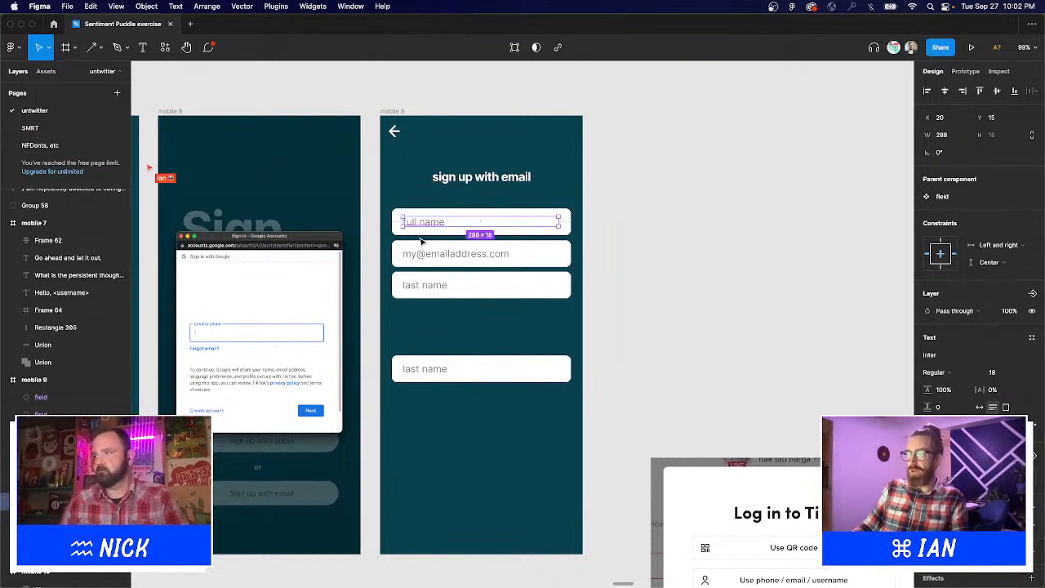
{"action": "double_click", "coordinate": [417, 283]}
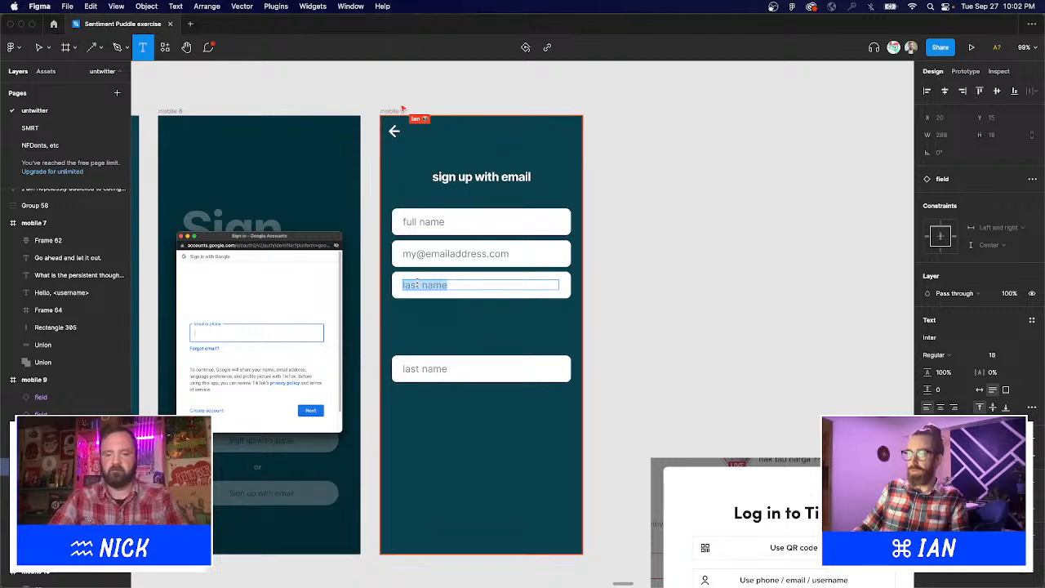
{"action": "type", "text": "phone number"}
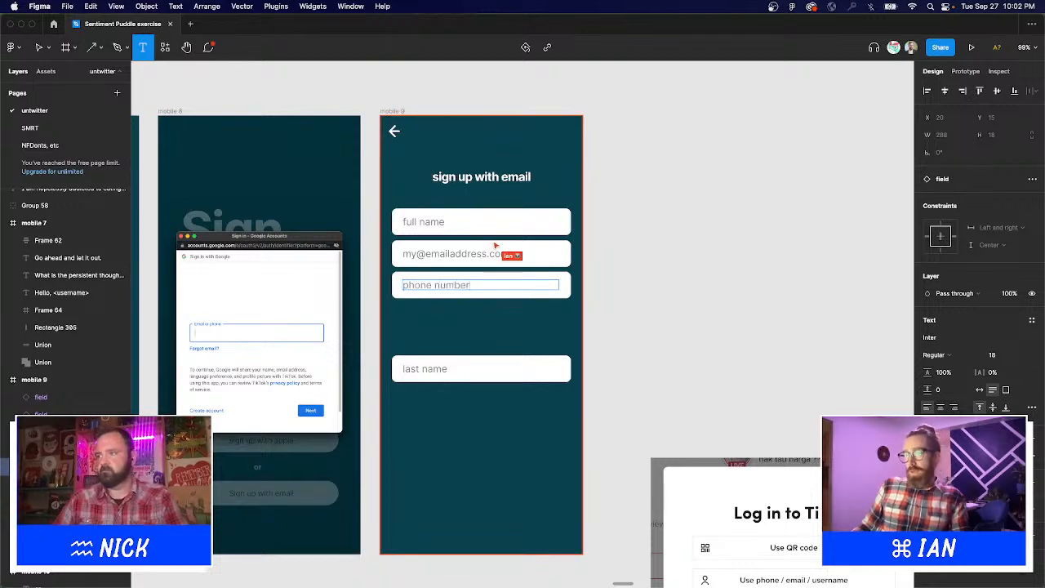
{"action": "key", "text": "Escape"}
{"action": "left_click", "coordinate": [615, 323]}
{"action": "scroll", "coordinate": [621, 302], "scroll_direction": "right", "scroll_amount": 3}
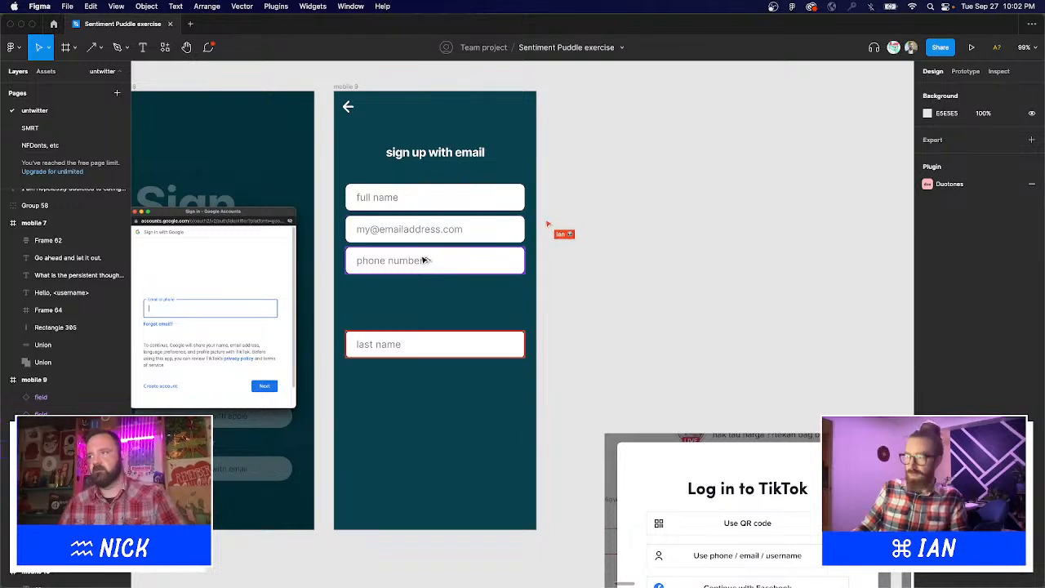
Duplicate the phone number field directly below it and check the fields' 10-unit spacing.
{"action": "left_click_drag", "start_coordinate": [424, 260], "coordinate": [431, 292]}
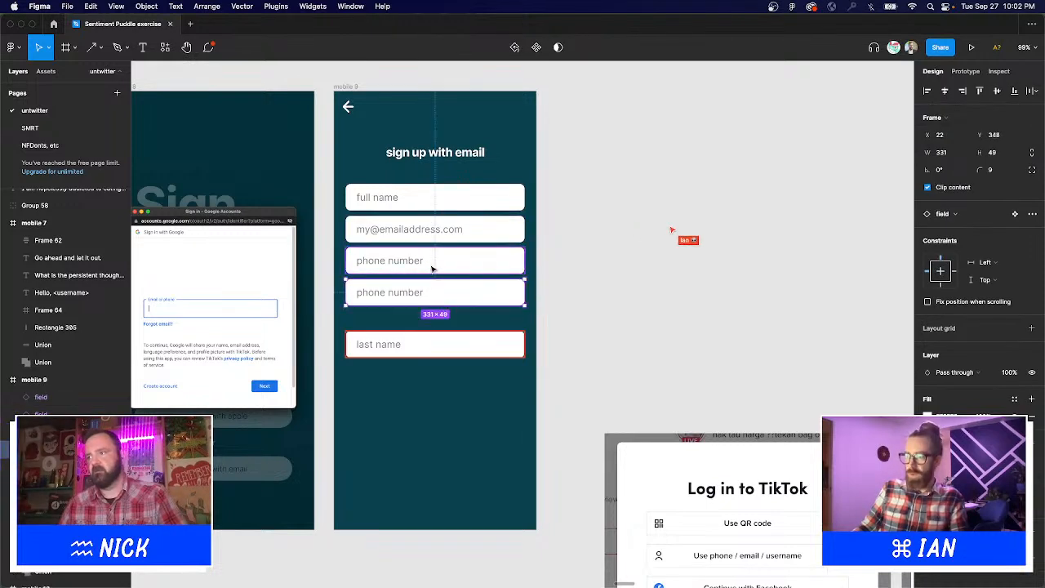
{"action": "left_click", "coordinate": [429, 201], "text": "shift"}
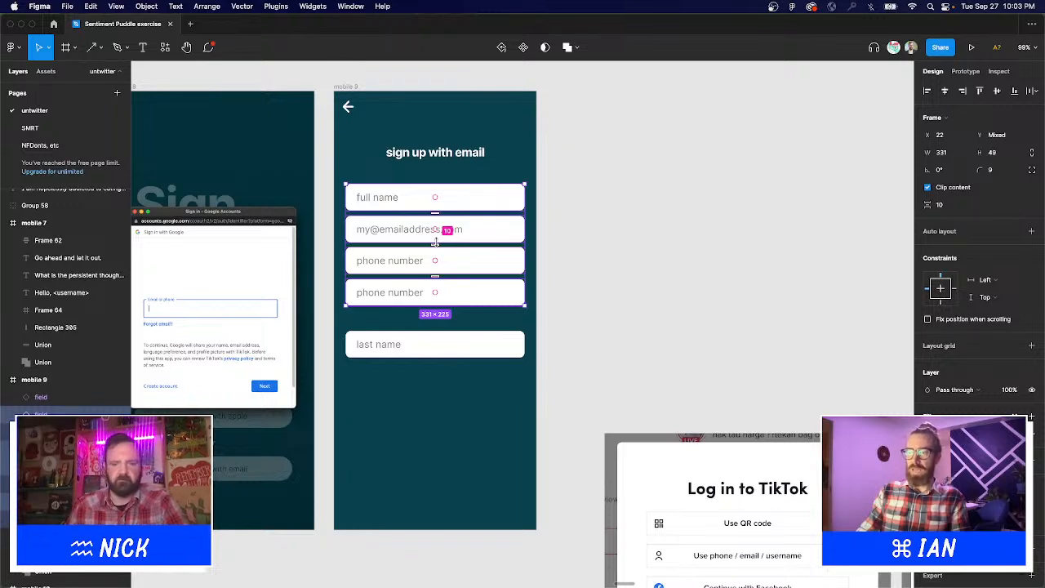
{"action": "mouse_move", "coordinate": [629, 576]}
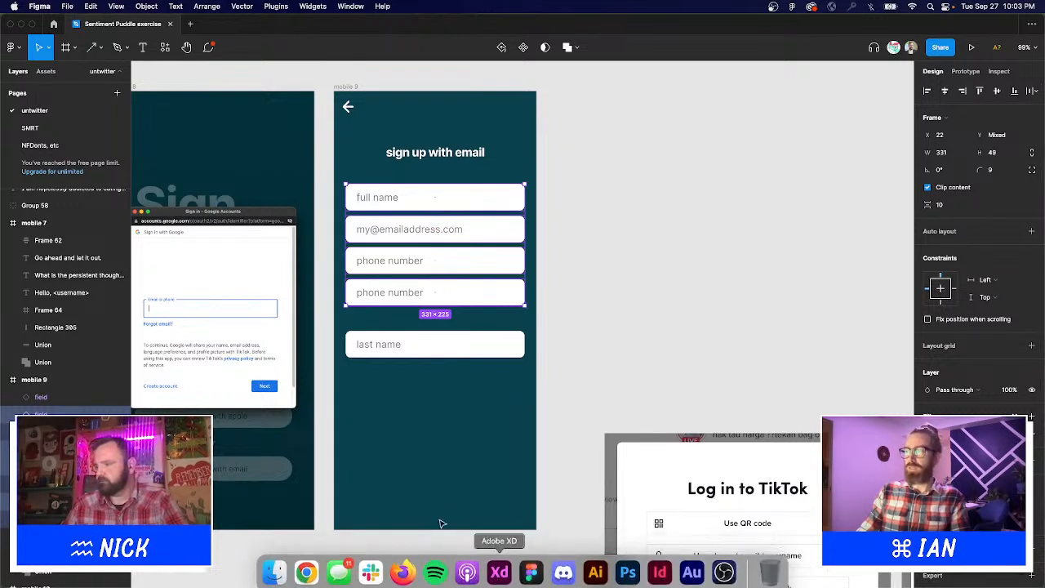
{"action": "left_click", "coordinate": [614, 287]}
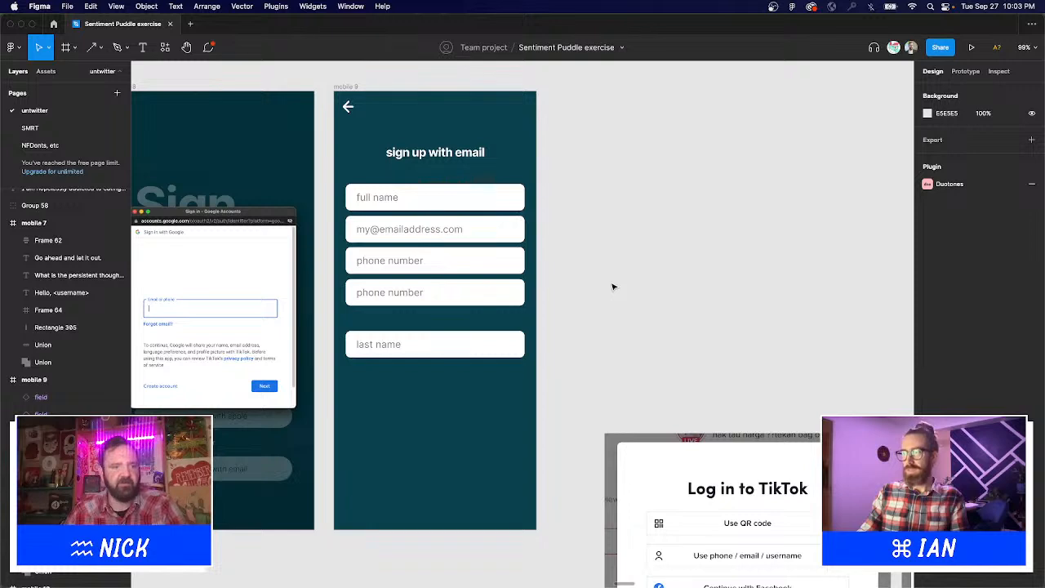
Relabel the duplicated fourth field 'Region'.
{"action": "left_click_drag", "start_coordinate": [591, 277], "coordinate": [623, 303]}
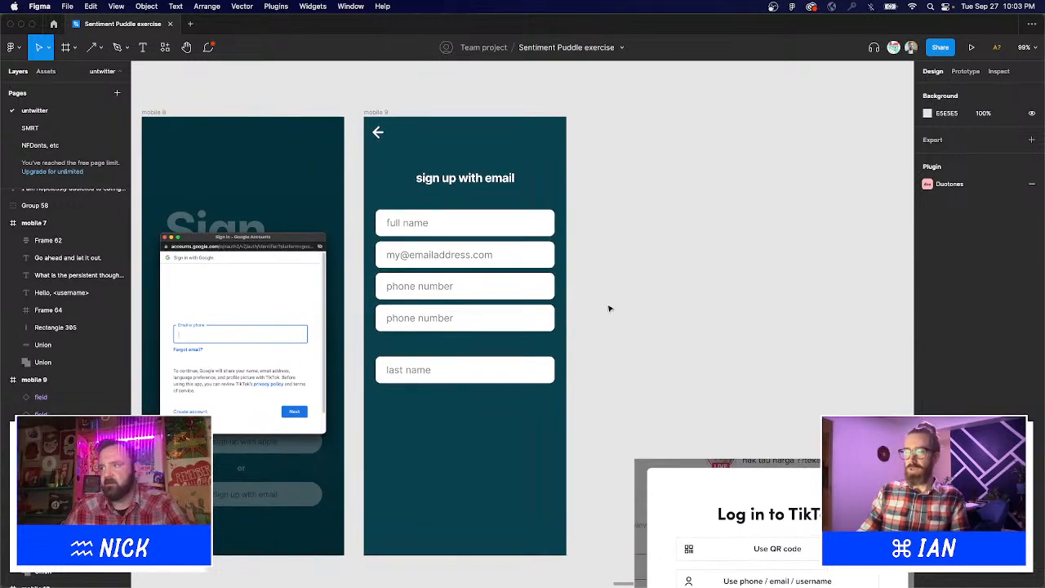
{"action": "double_click", "coordinate": [450, 316]}
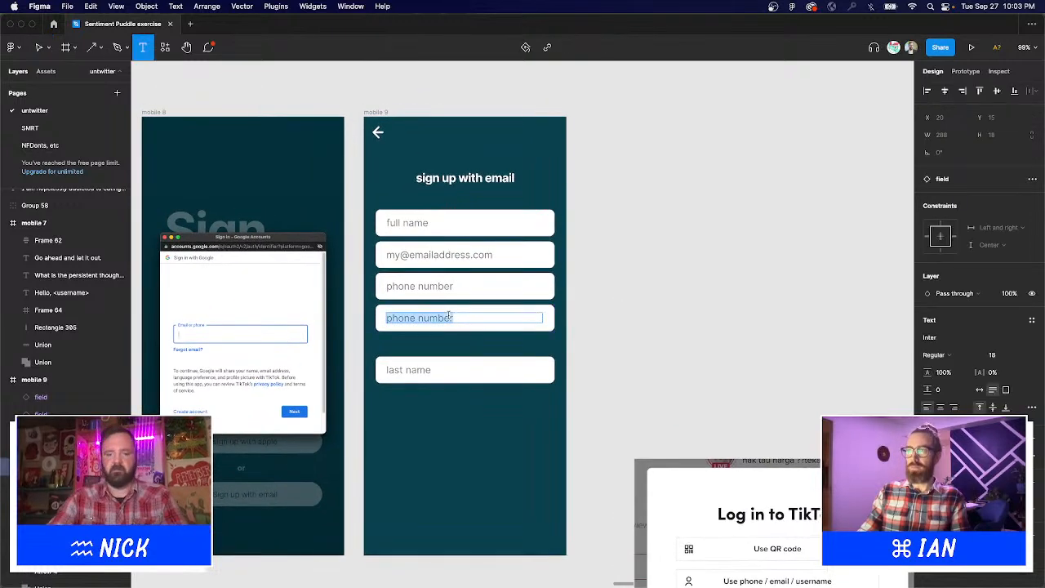
{"action": "type", "text": "C"}
{"action": "key", "text": "BackSpace"}
{"action": "key", "text": "BackSpace"}
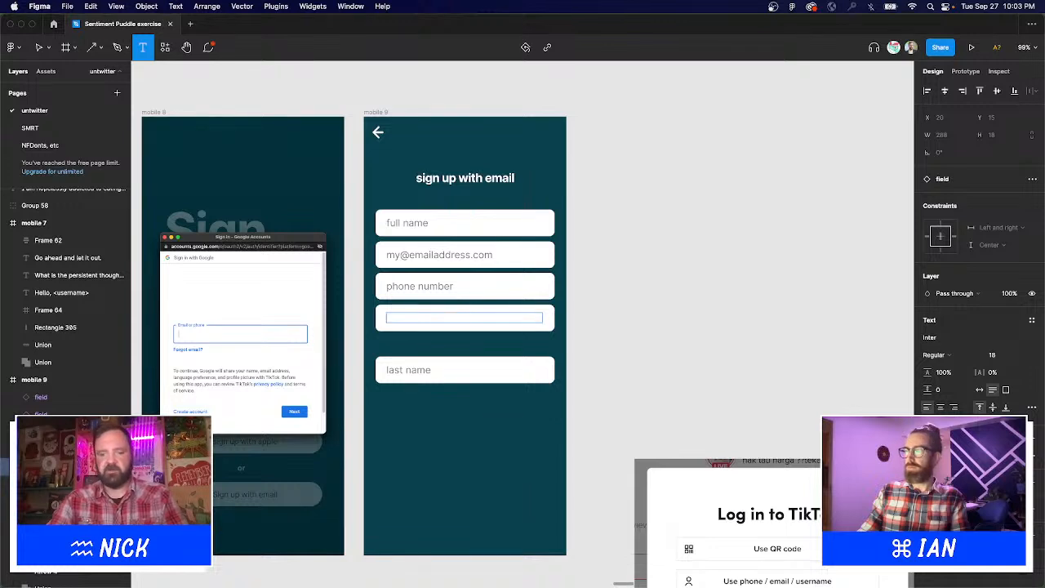
{"action": "type", "text": "Region"}
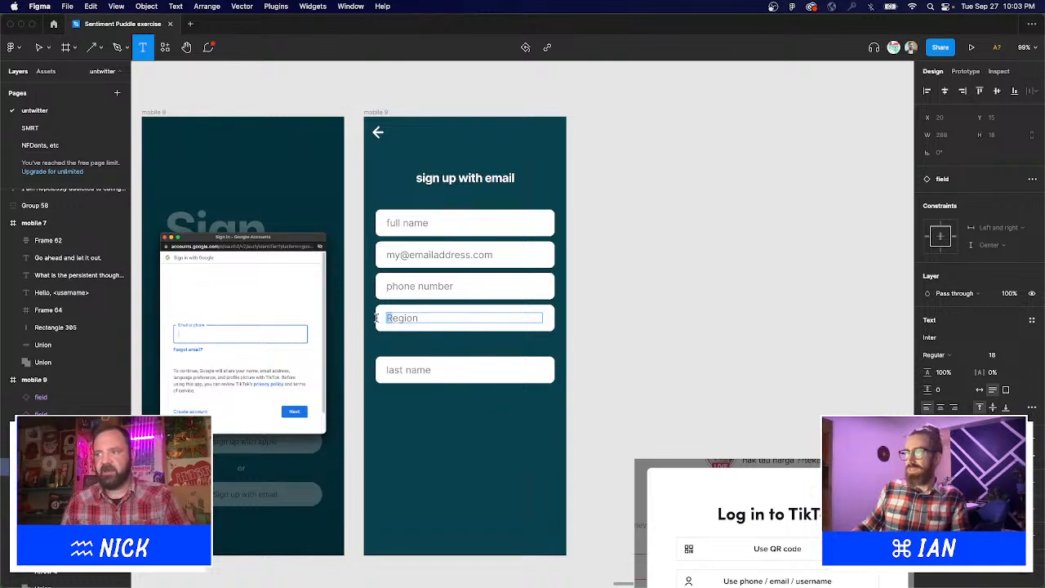
{"action": "type", "text": "r"}
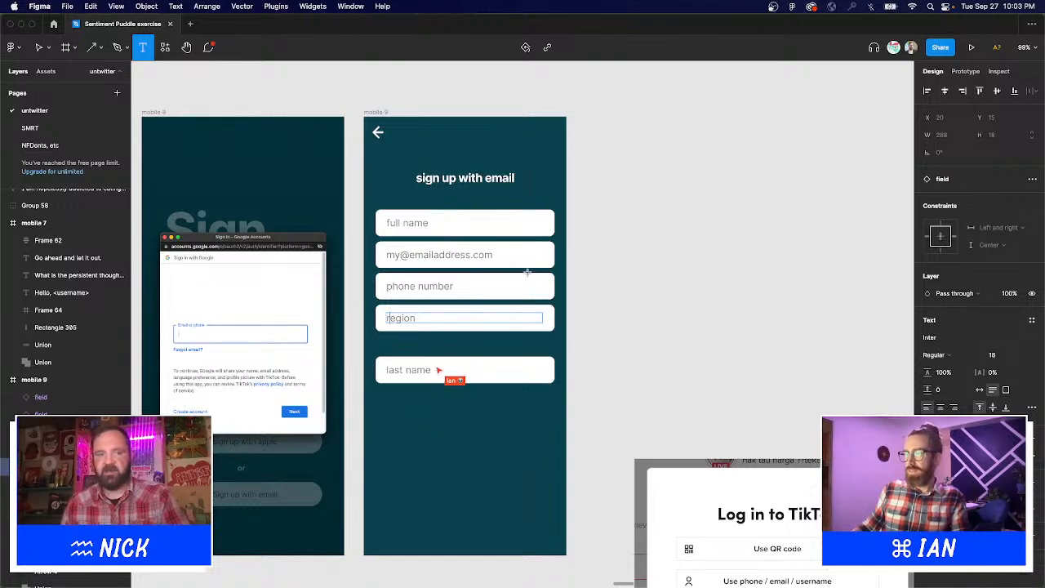
{"action": "key", "text": "Escape"}
{"action": "key", "text": "Escape"}
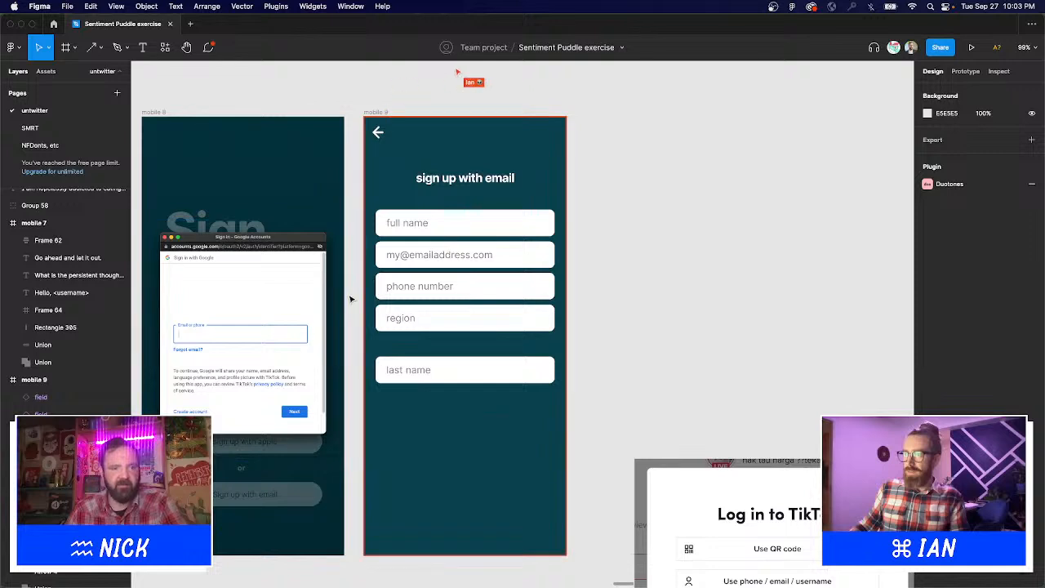
Delete the region field from mobile 9.
{"action": "left_click_drag", "start_coordinate": [600, 324], "coordinate": [533, 348]}
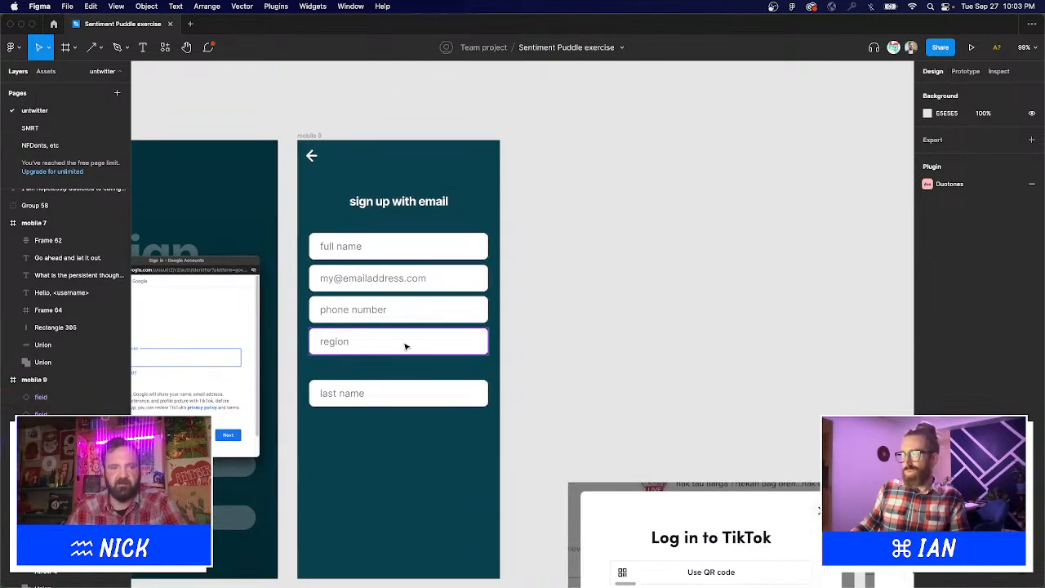
{"action": "left_click", "coordinate": [405, 346]}
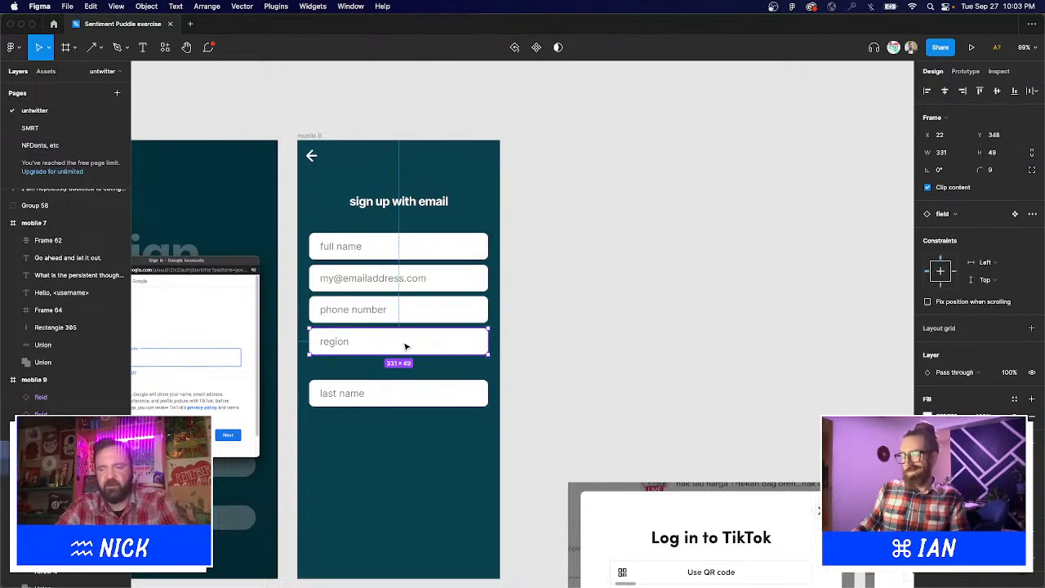
{"action": "key", "text": "BackSpace"}
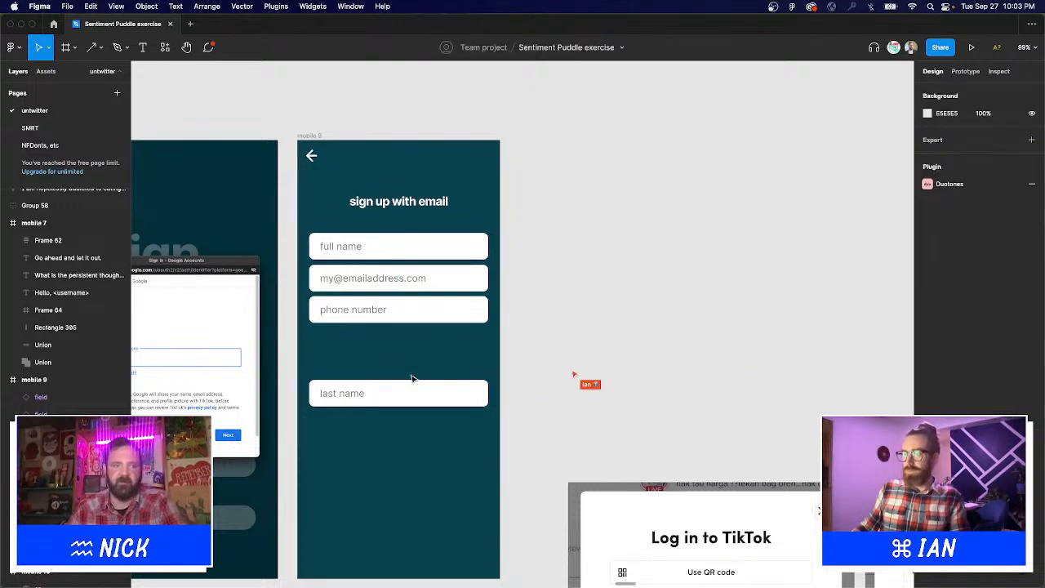
{"action": "key", "text": "r"}
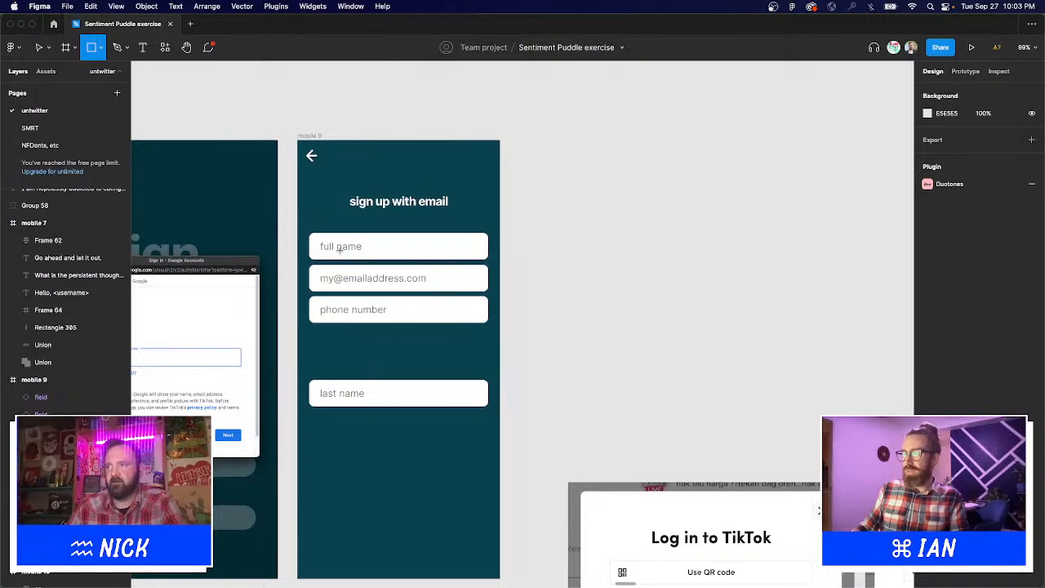
{"action": "key", "text": "v"}
{"action": "left_click_drag", "start_coordinate": [340, 248], "coordinate": [593, 259]}
{"action": "scroll", "coordinate": [593, 260], "scroll_direction": "right", "scroll_amount": 5}
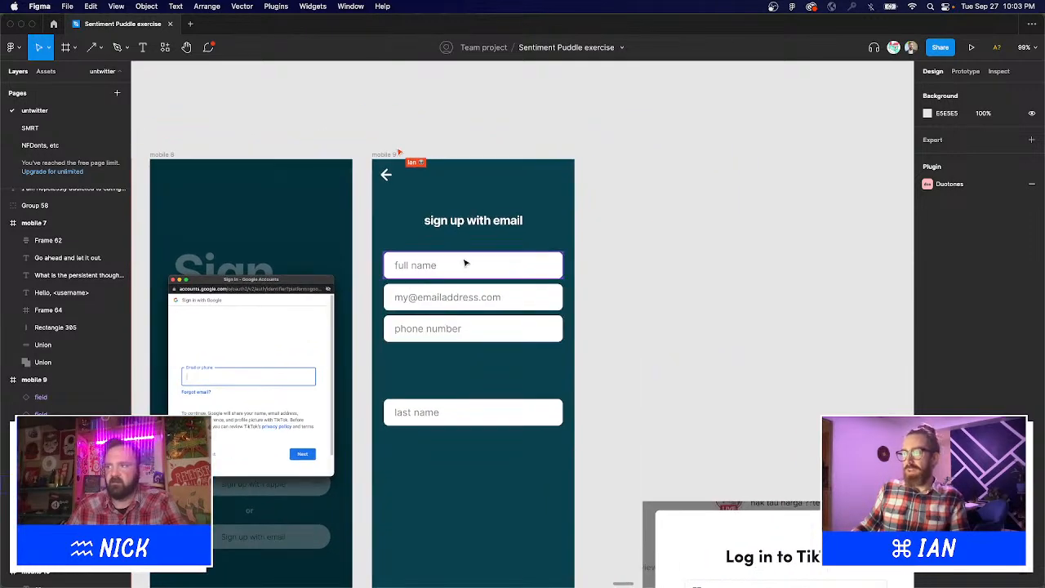
Move the top three fields about 60 px lower and shift the last name field down.
{"action": "left_click", "coordinate": [462, 295]}
{"action": "left_click", "coordinate": [459, 329], "text": "shift"}
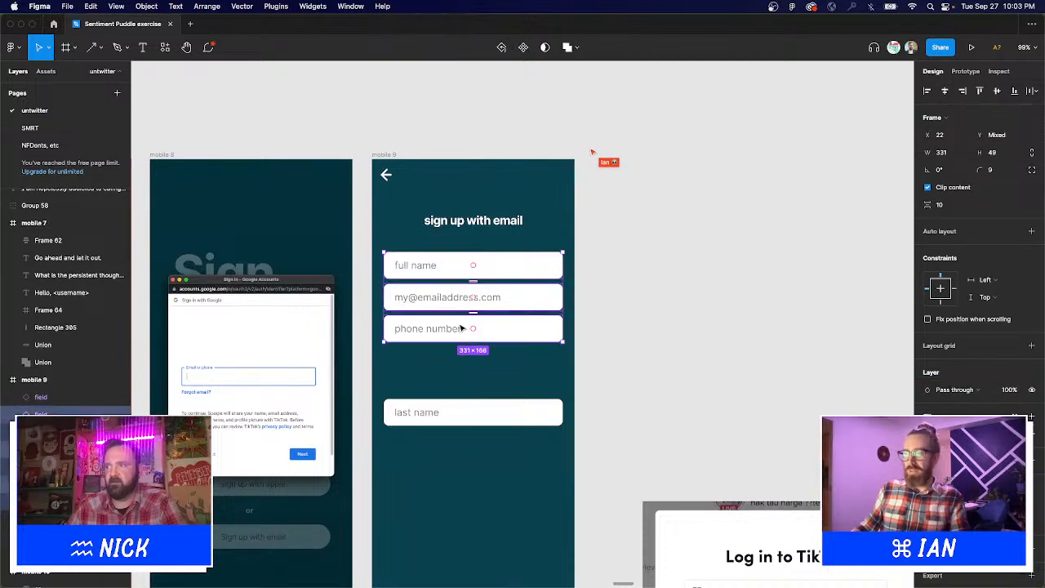
{"action": "left_click_drag", "start_coordinate": [459, 328], "coordinate": [455, 377]}
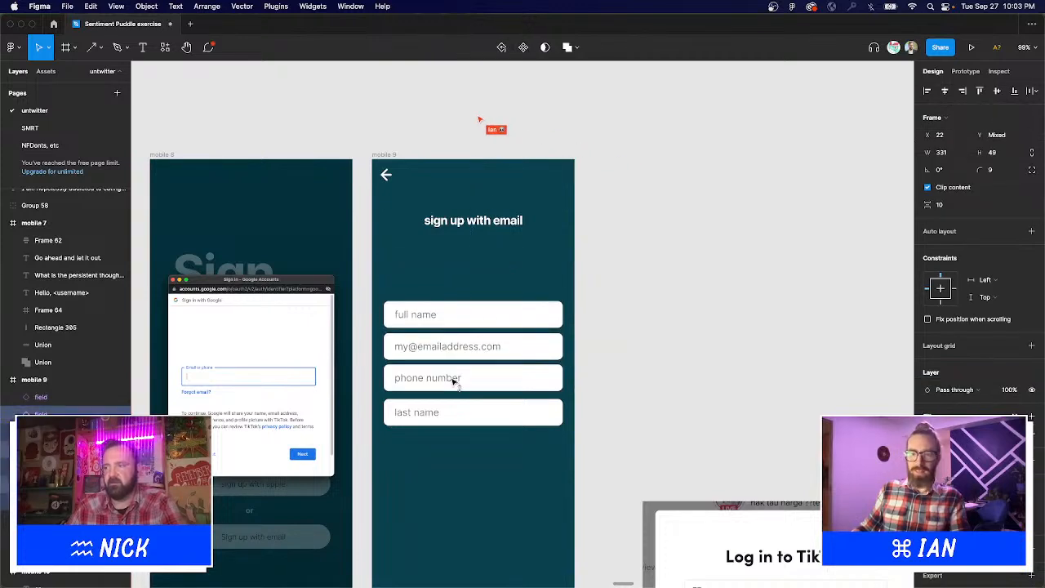
{"action": "left_click", "coordinate": [443, 414]}
{"action": "scroll", "coordinate": [511, 455], "scroll_direction": "down", "scroll_amount": 4}
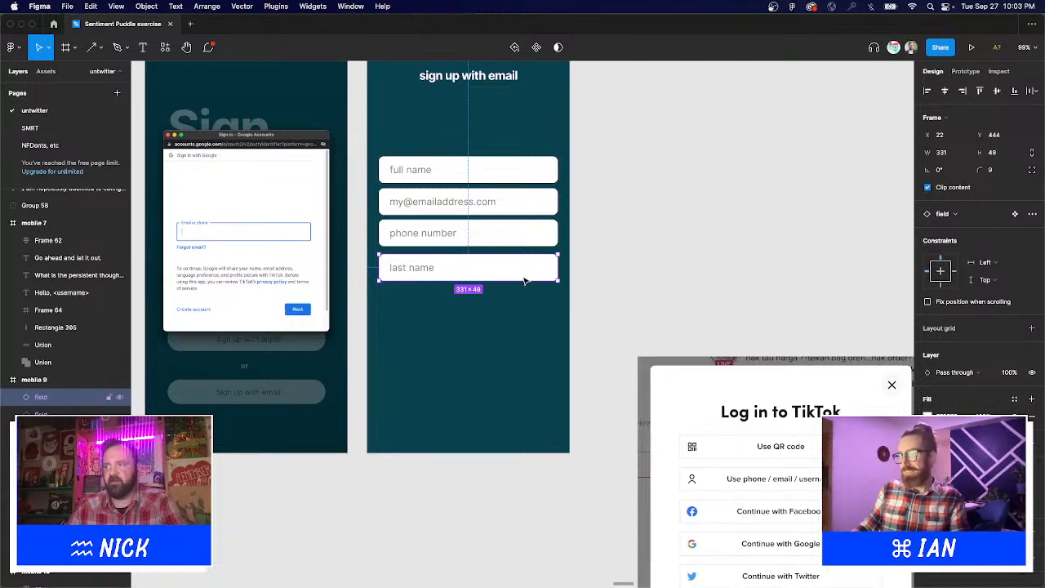
{"action": "mouse_move", "coordinate": [524, 282]}
{"action": "left_mouse_down"}
{"action": "mouse_move", "coordinate": [524, 341]}
{"action": "mouse_move", "coordinate": [518, 273]}
{"action": "left_mouse_up"}
Replace the last name field's text with 'political b'.
{"action": "key", "text": "t"}
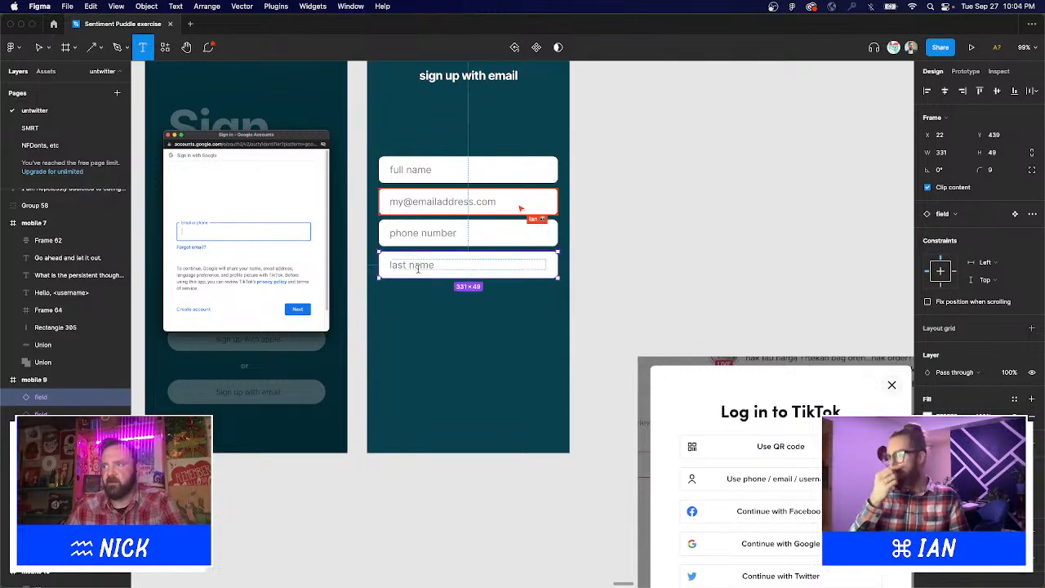
{"action": "left_click", "coordinate": [418, 267]}
{"action": "key", "text": "BackSpace"}
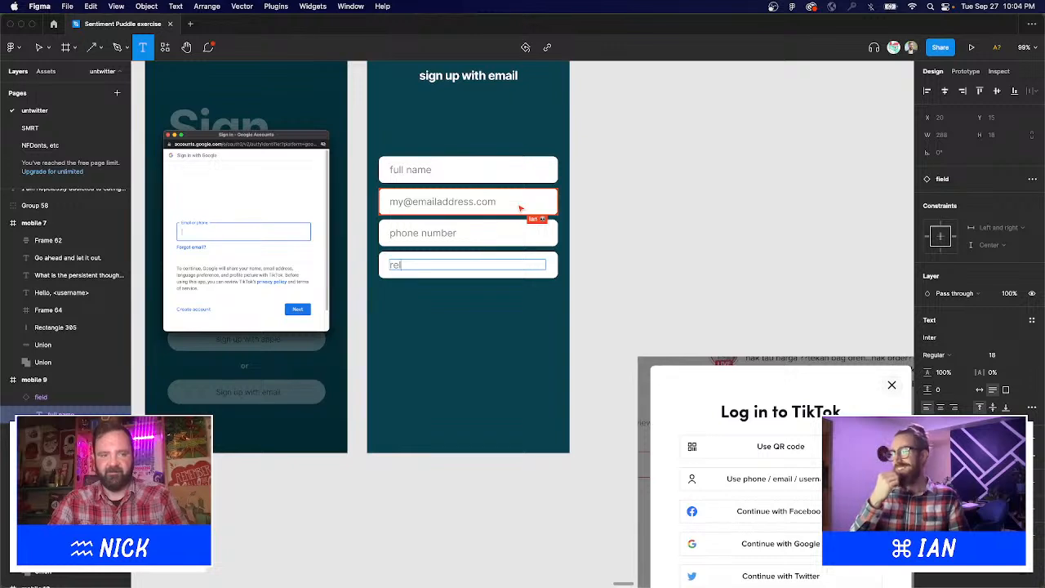
{"action": "key", "text": "super+a"}
{"action": "key", "text": "BackSpace"}
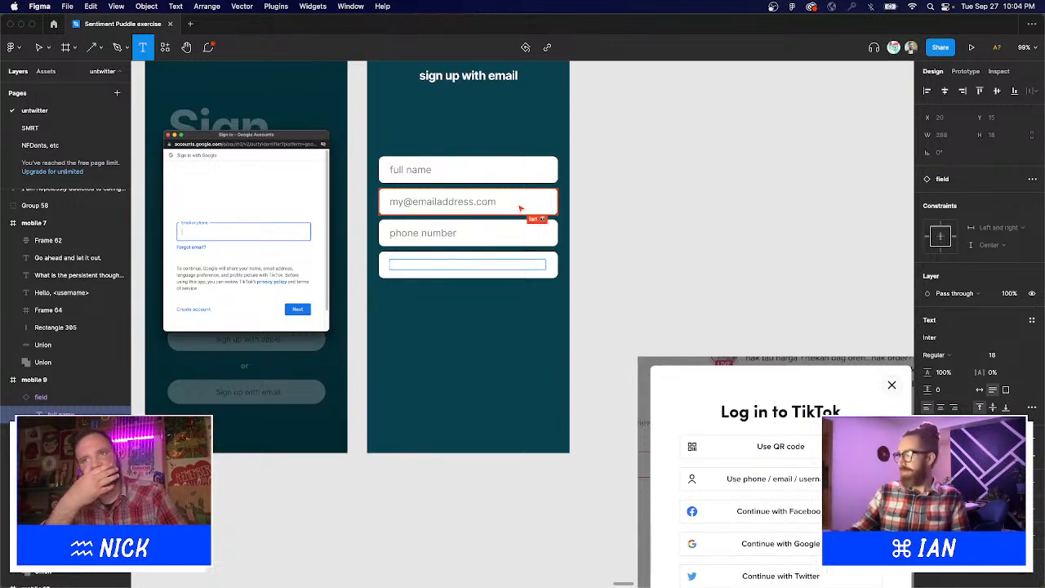
{"action": "type", "text": "political "}
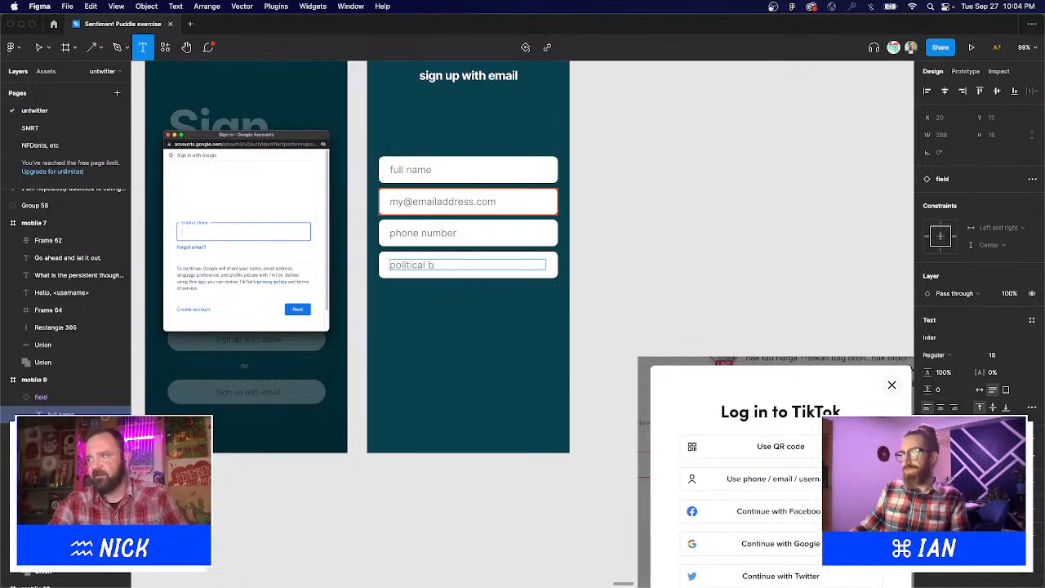
{"action": "type", "text": "b"}
{"action": "key", "text": "super+a"}
{"action": "key", "text": "BackSpace"}
{"action": "key", "text": "Escape"}
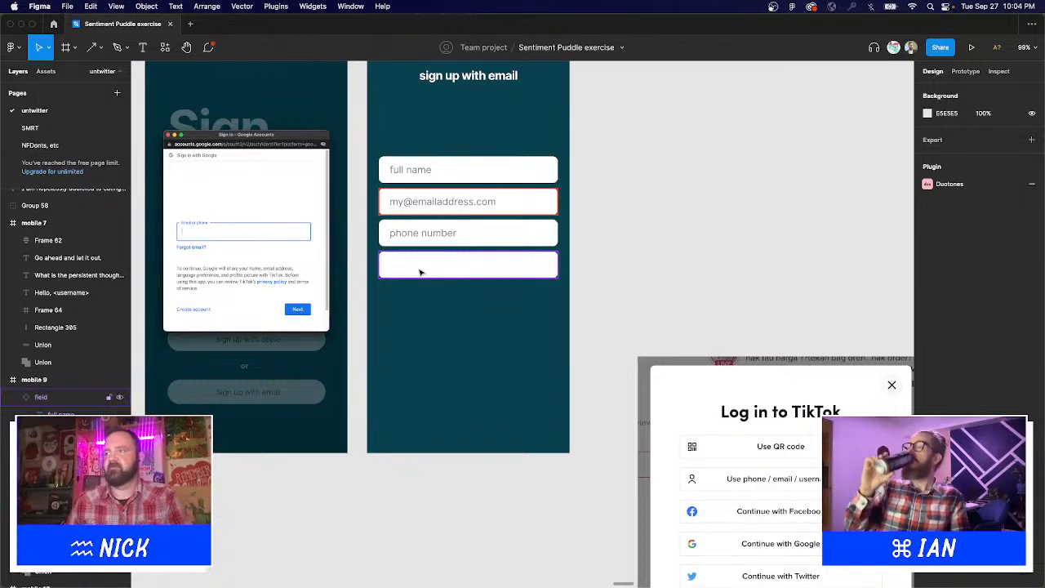
{"action": "key", "text": "super+z"}
{"action": "key", "text": "Escape"}
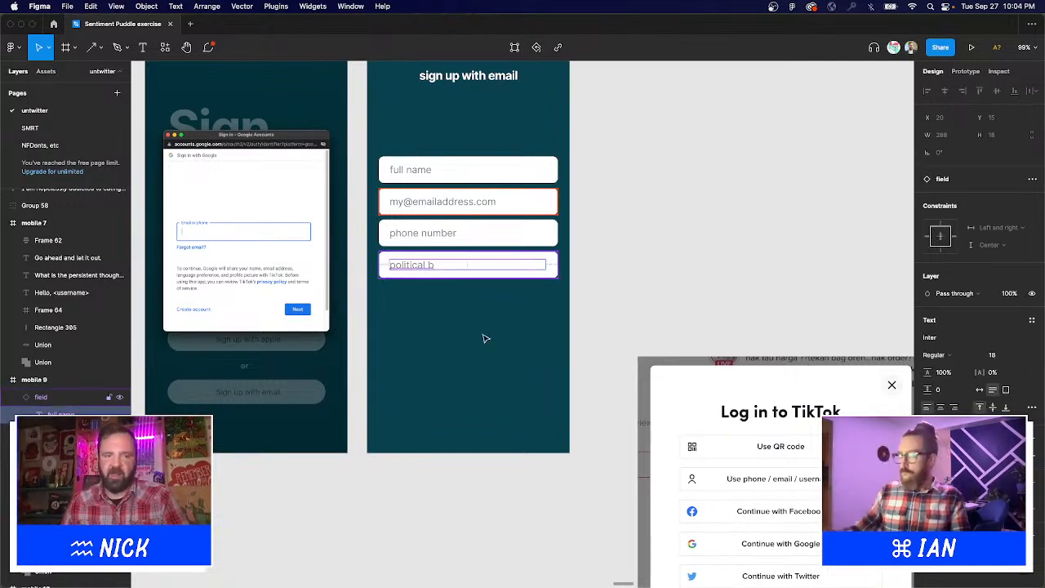
Move the political b field lower in the frame, to Y 555.
{"action": "left_click", "coordinate": [553, 334]}
{"action": "left_click", "coordinate": [453, 270]}
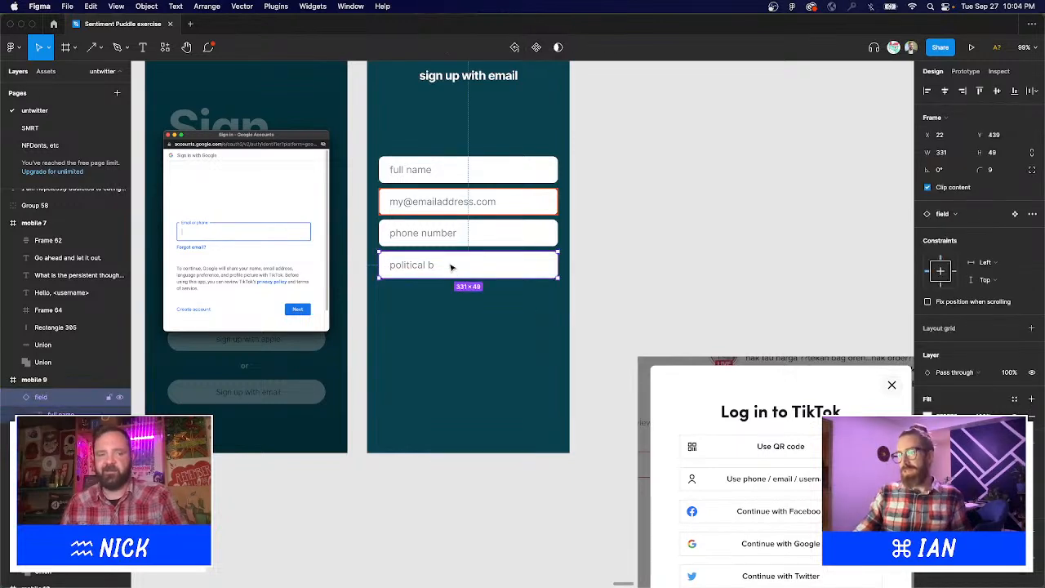
{"action": "left_click_drag", "start_coordinate": [451, 267], "coordinate": [449, 330]}
{"action": "key", "text": "t"}
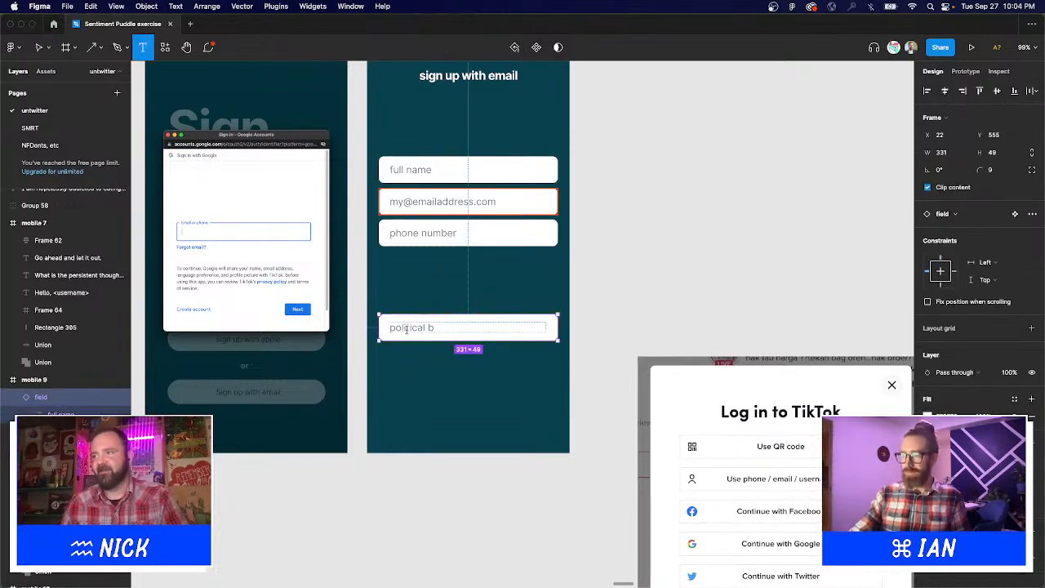
{"action": "double_click", "coordinate": [406, 328]}
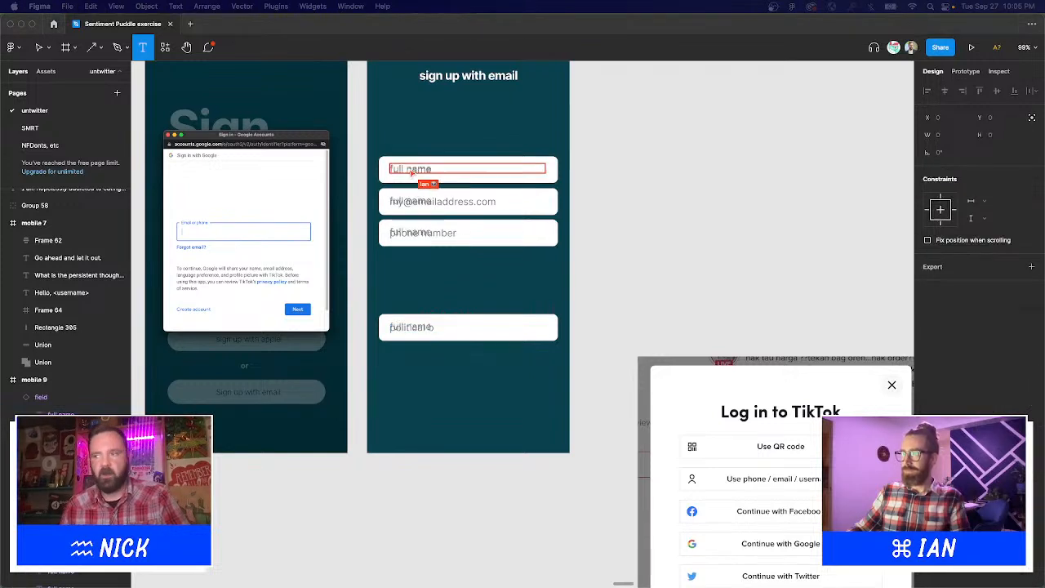
{"action": "left_click_drag", "start_coordinate": [616, 225], "coordinate": [633, 303]}
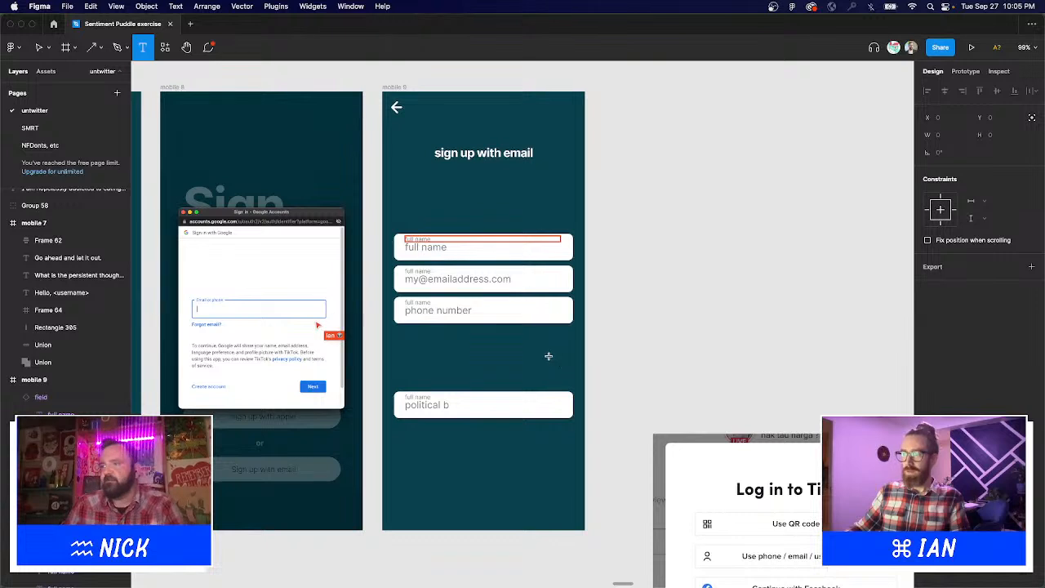
Change the bottom field's placeholder from 'political b' to 'Favourite memory from youth?'.
{"action": "left_click", "coordinate": [444, 405]}
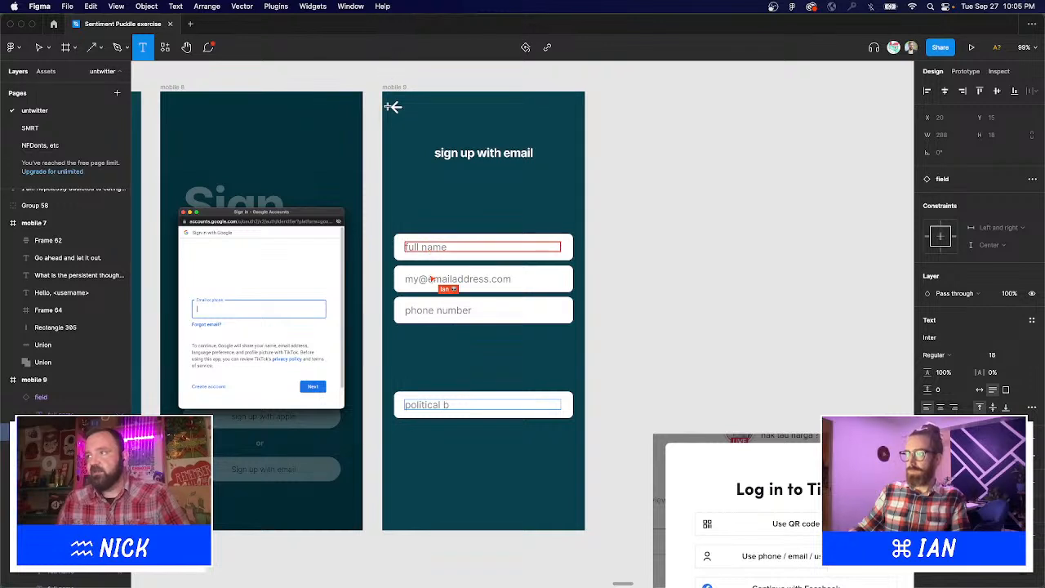
{"action": "left_click", "coordinate": [437, 206]}
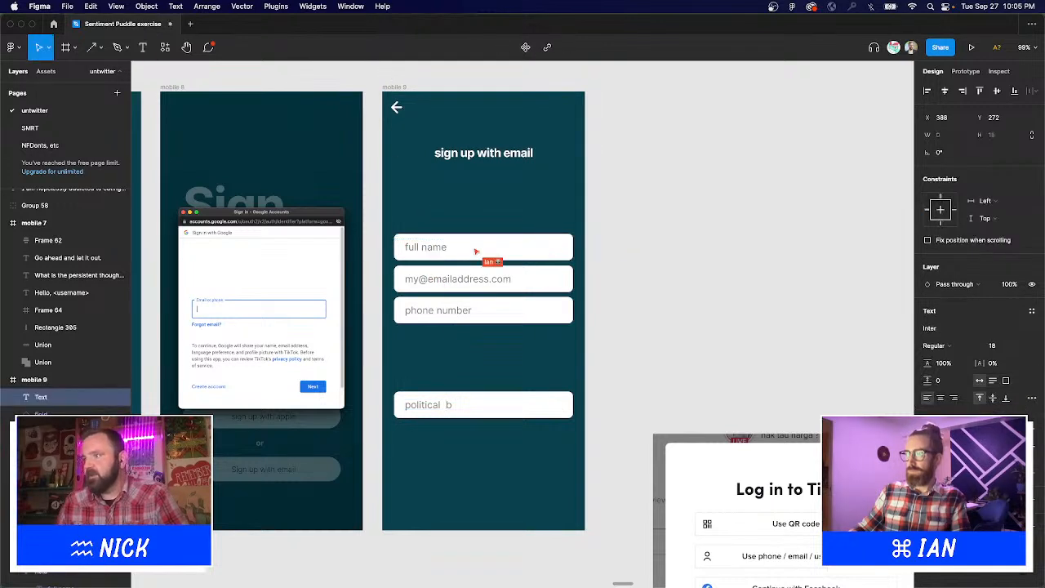
{"action": "left_click", "coordinate": [492, 238]}
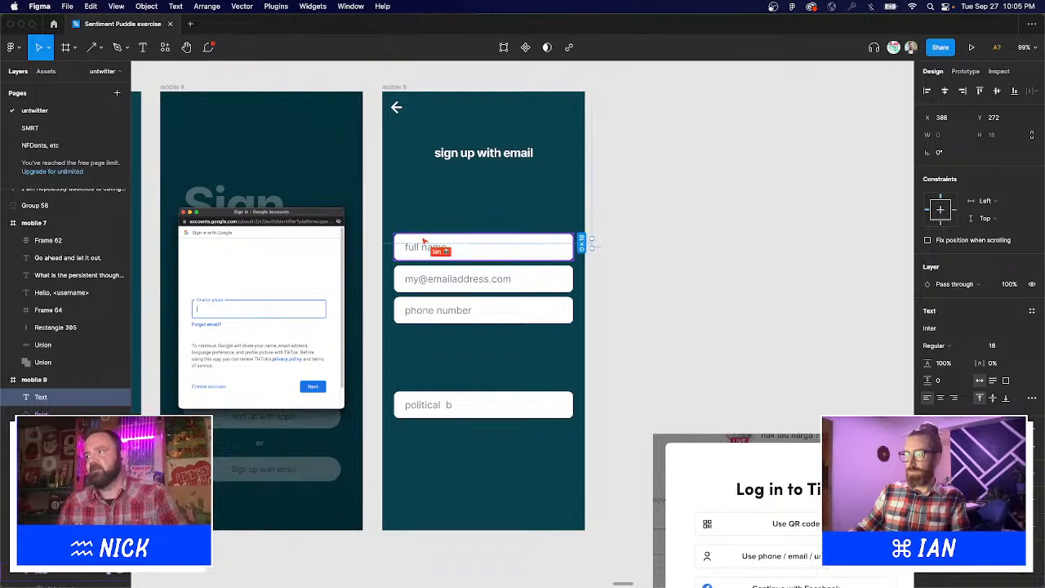
{"action": "left_click", "coordinate": [419, 231]}
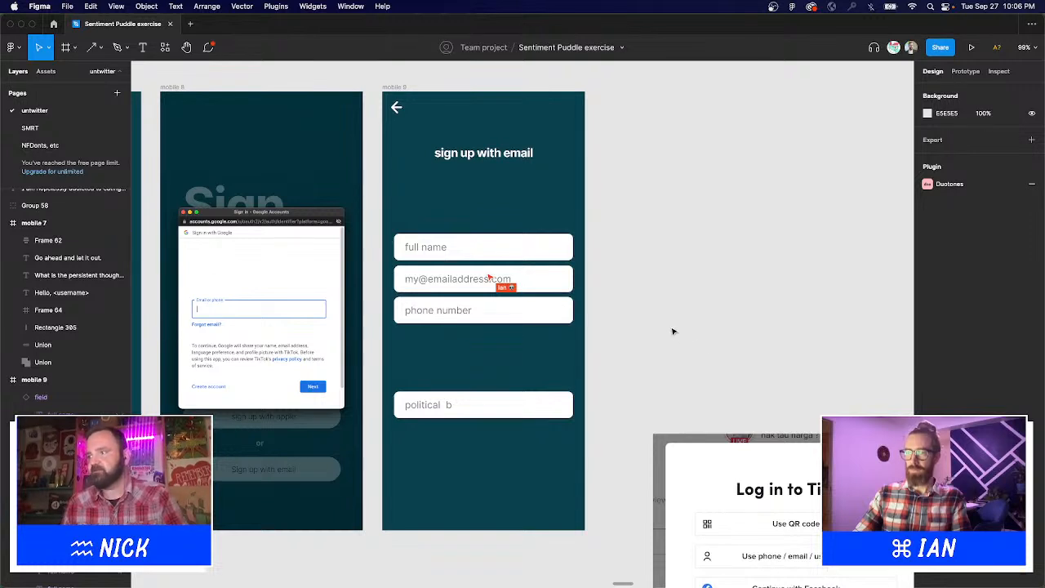
{"action": "left_click_drag", "start_coordinate": [668, 325], "coordinate": [660, 312]}
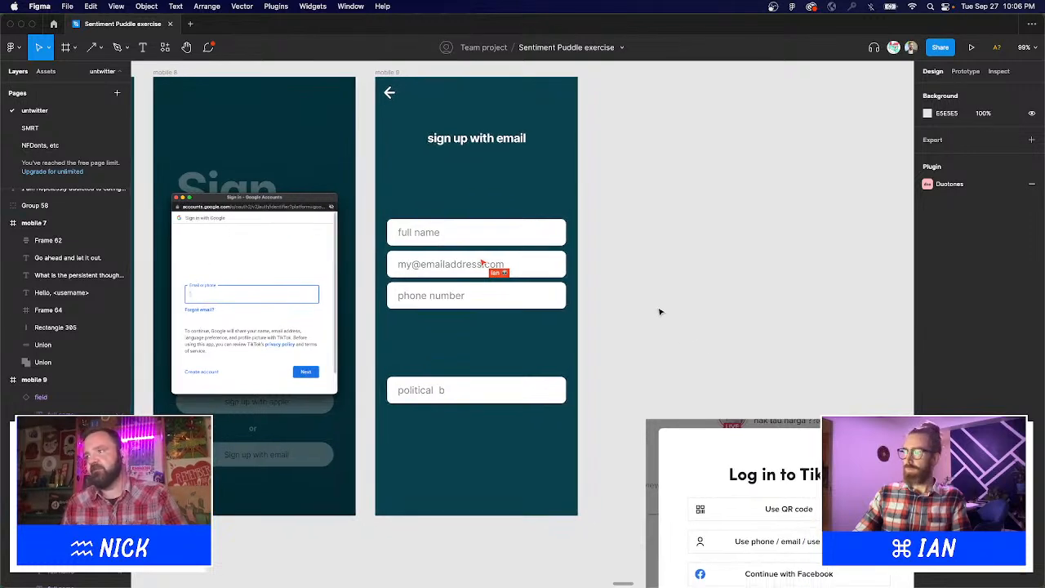
{"action": "left_click", "coordinate": [443, 393]}
{"action": "double_click", "coordinate": [443, 393]}
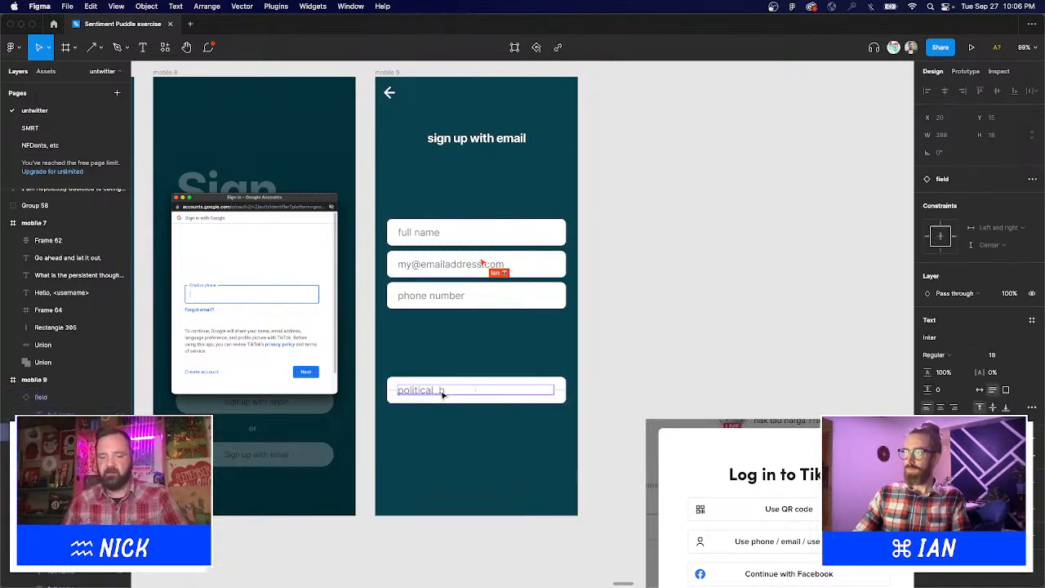
{"action": "double_click", "coordinate": [441, 393]}
{"action": "type", "text": "Fa"}
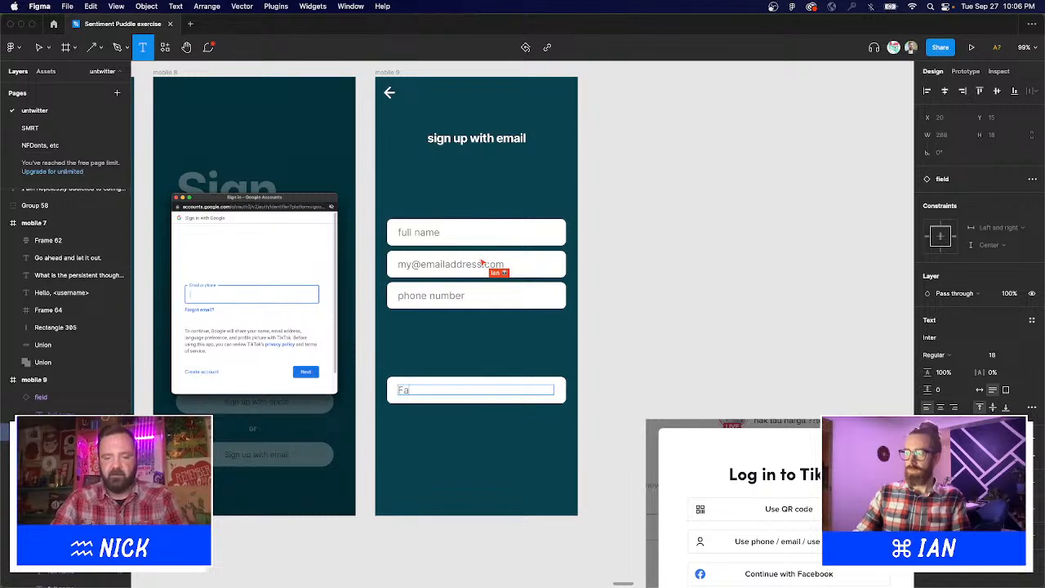
{"action": "type", "text": "vour"}
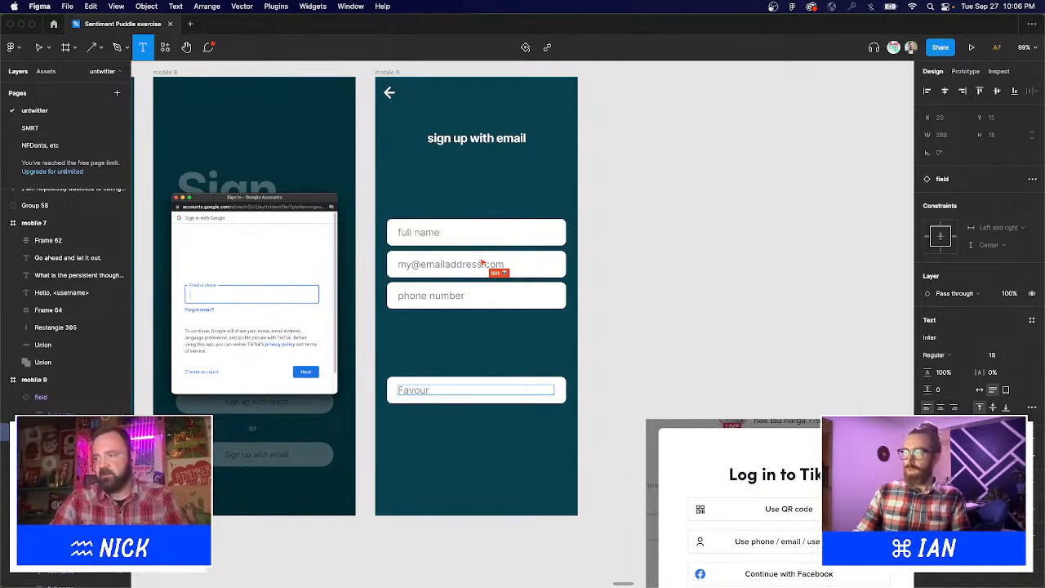
{"action": "type", "text": "ite memor"}
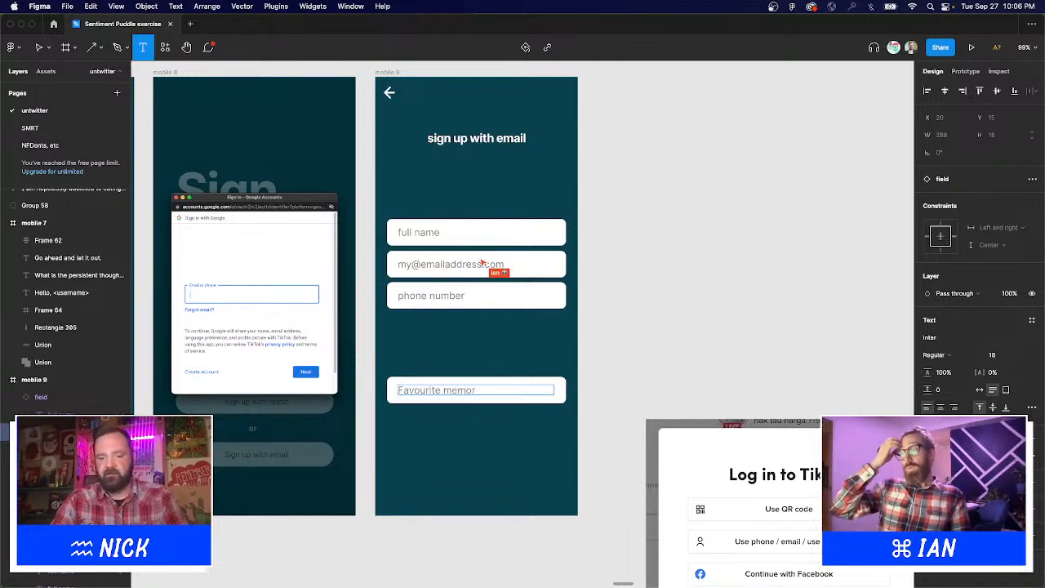
{"action": "type", "text": "y from youth?"}
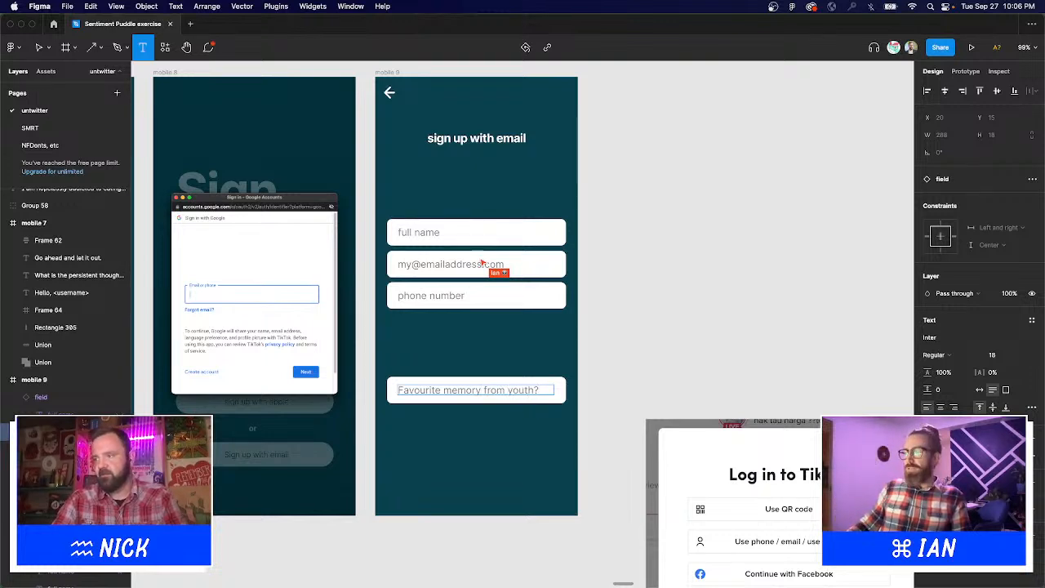
{"action": "key", "text": "Escape"}
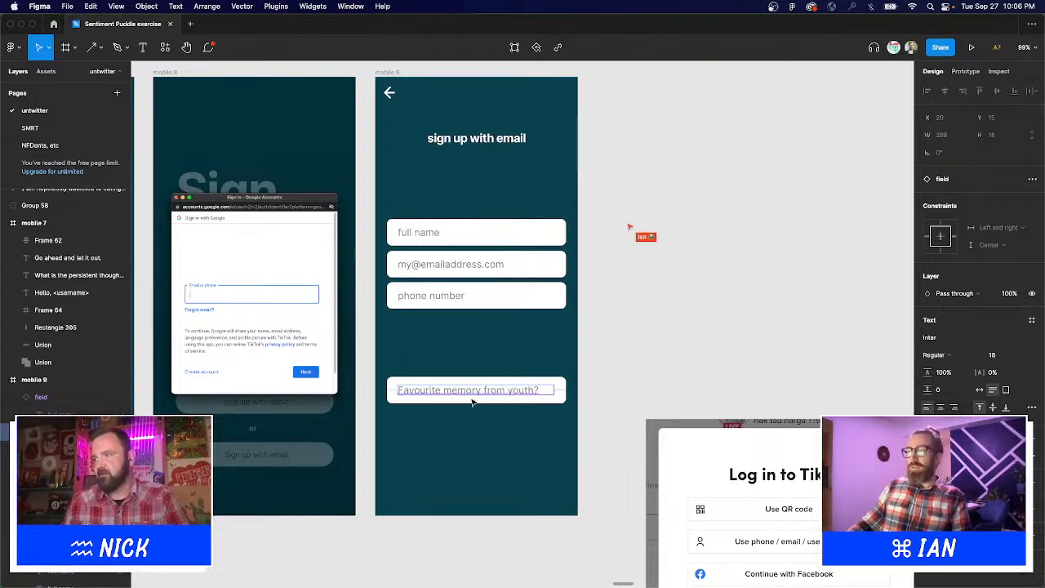
{"action": "left_click", "coordinate": [517, 341]}
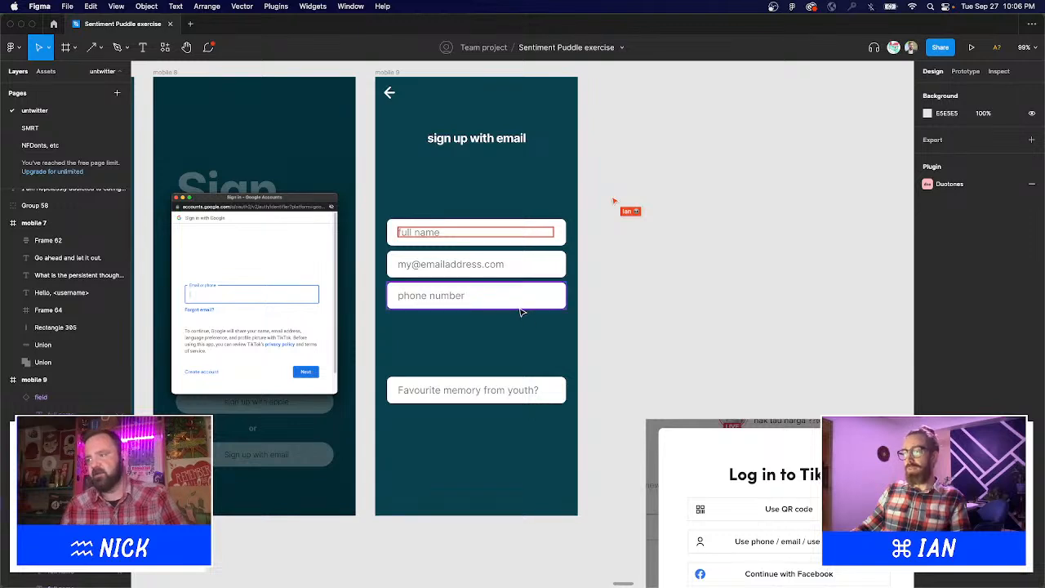
Duplicate the phone number field beneath itself and relabel the copy as region.
{"action": "left_click", "coordinate": [517, 294]}
{"action": "left_click_drag", "start_coordinate": [517, 295], "coordinate": [515, 327]}
{"action": "double_click", "coordinate": [515, 327]}
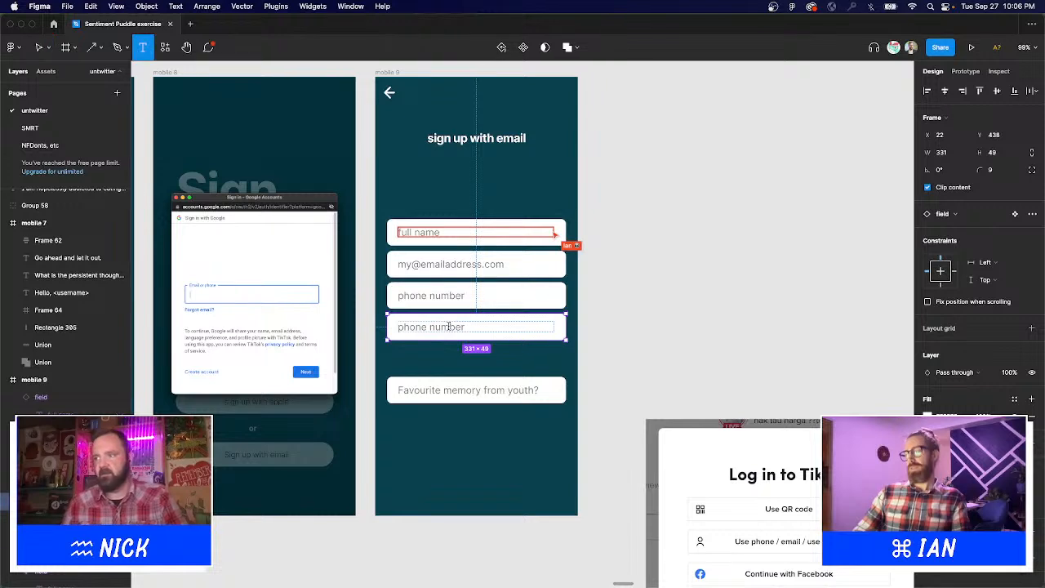
{"action": "key", "text": "super+a"}
{"action": "type", "text": "re"}
{"action": "key", "text": "Escape"}
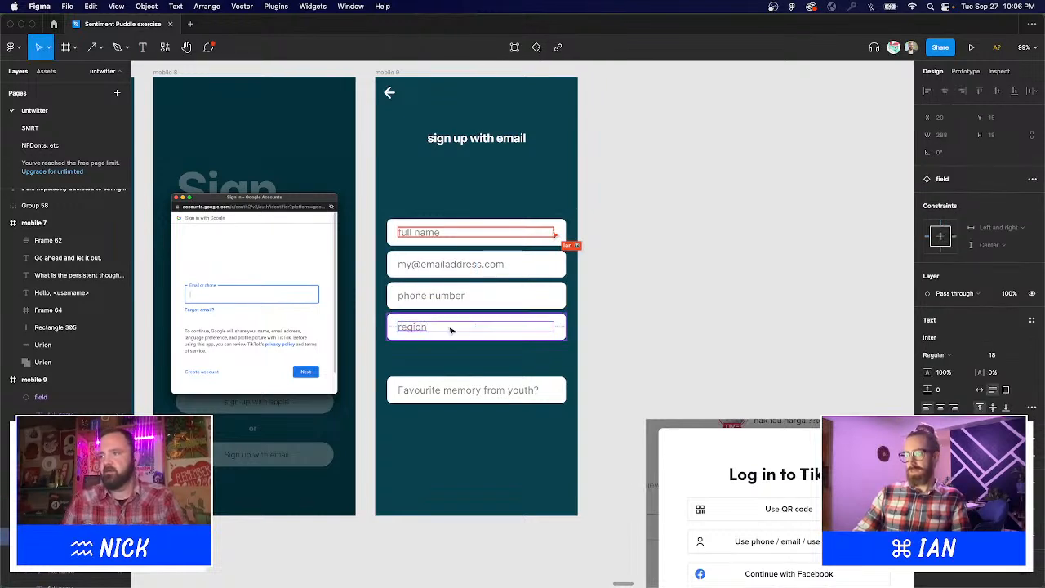
{"action": "left_click", "coordinate": [697, 240]}
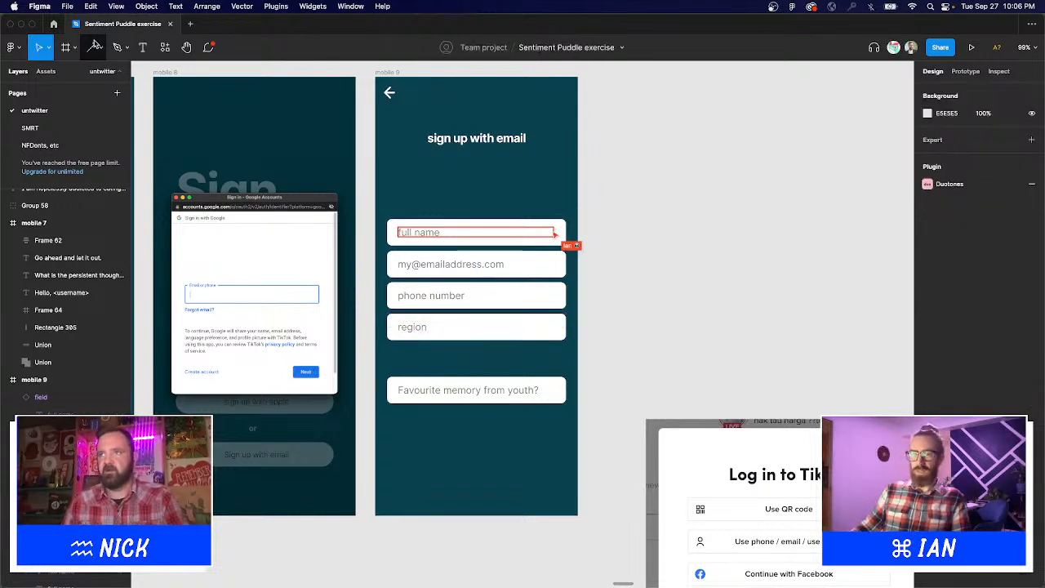
Draw a small polygon triangle at the new field's right end with a dark teal fill.
{"action": "left_click", "coordinate": [99, 48]}
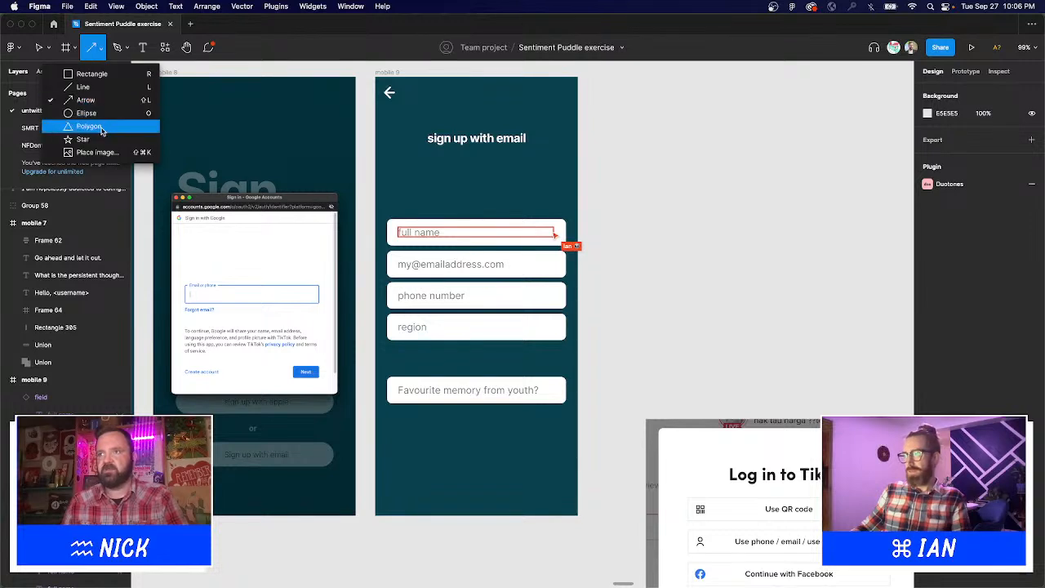
{"action": "left_click", "coordinate": [86, 127]}
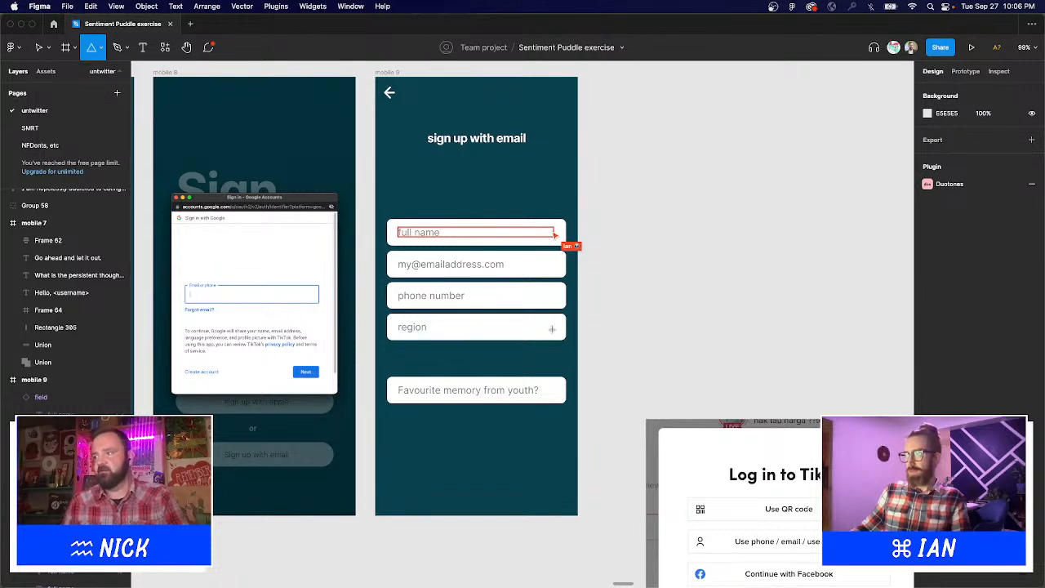
{"action": "mouse_move", "coordinate": [552, 329]}
{"action": "left_mouse_down"}
{"action": "mouse_move", "coordinate": [562, 340]}
{"action": "mouse_move", "coordinate": [530, 351]}
{"action": "left_mouse_up"}
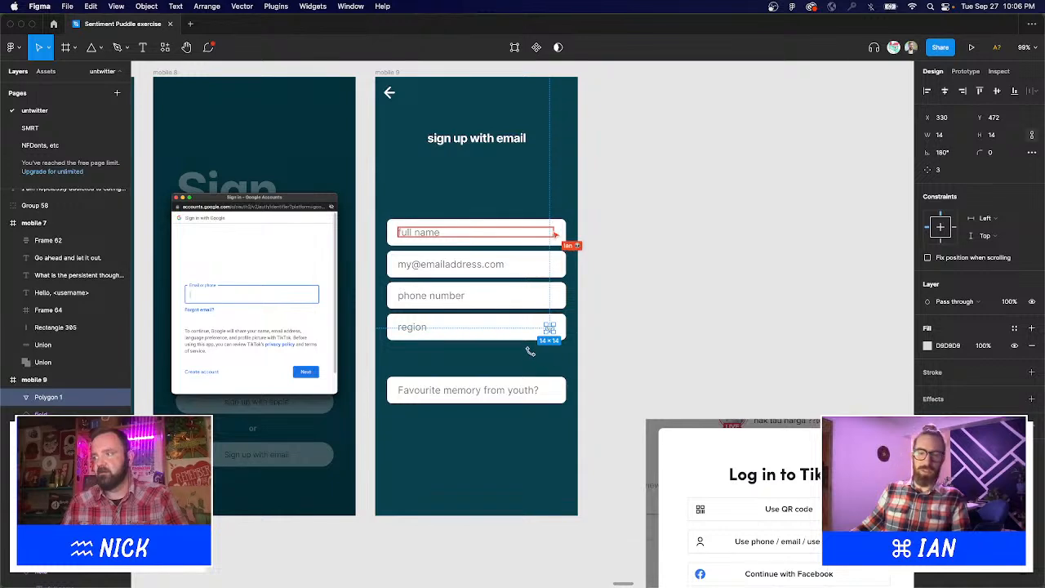
{"action": "left_click", "coordinate": [927, 346]}
{"action": "left_click", "coordinate": [798, 467]}
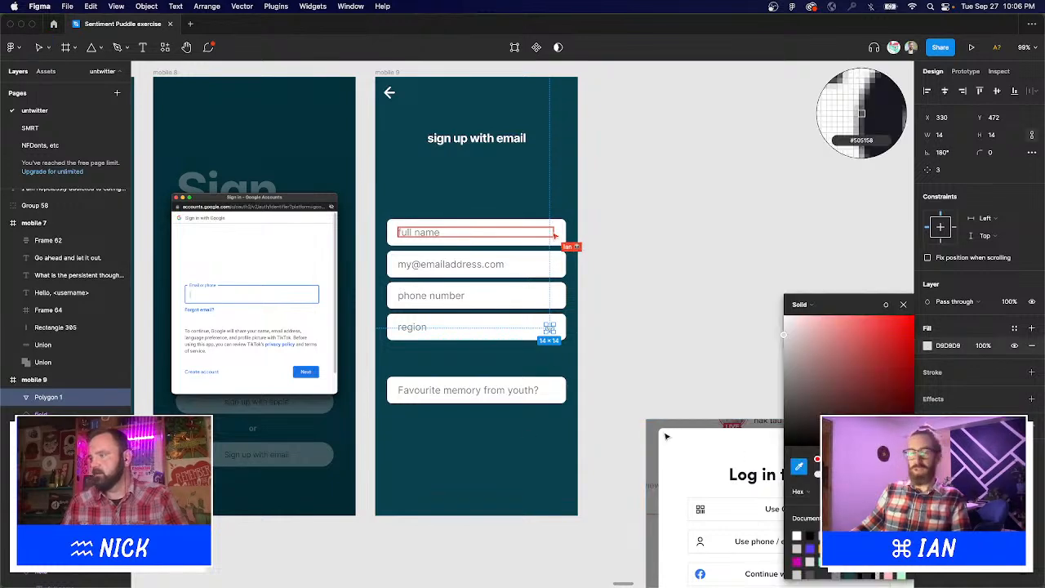
{"action": "left_click", "coordinate": [718, 349]}
{"action": "left_click", "coordinate": [713, 352]}
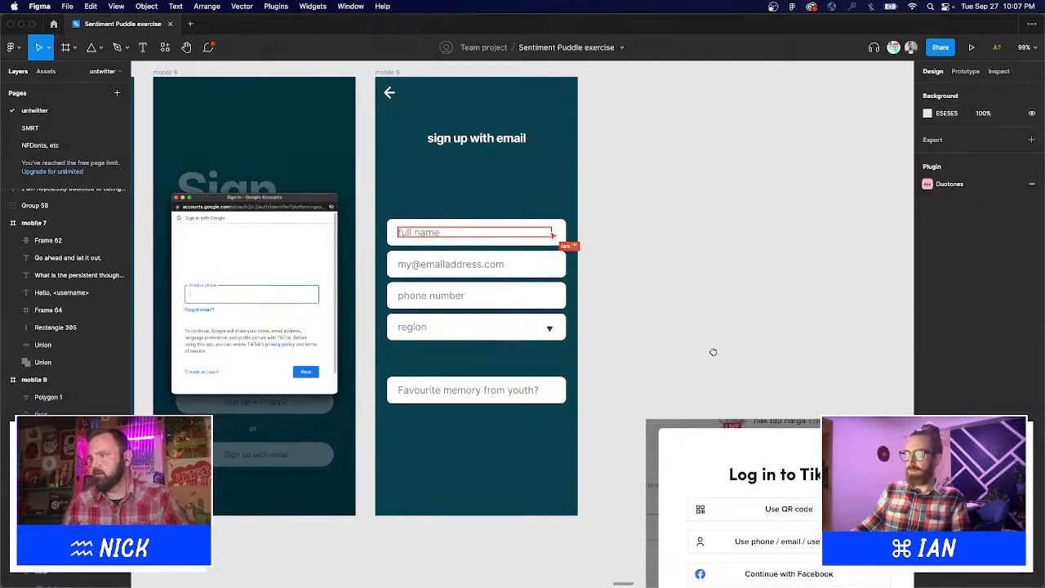
Replace the new field's 'region' placeholder with 'country'.
{"action": "key", "text": "t"}
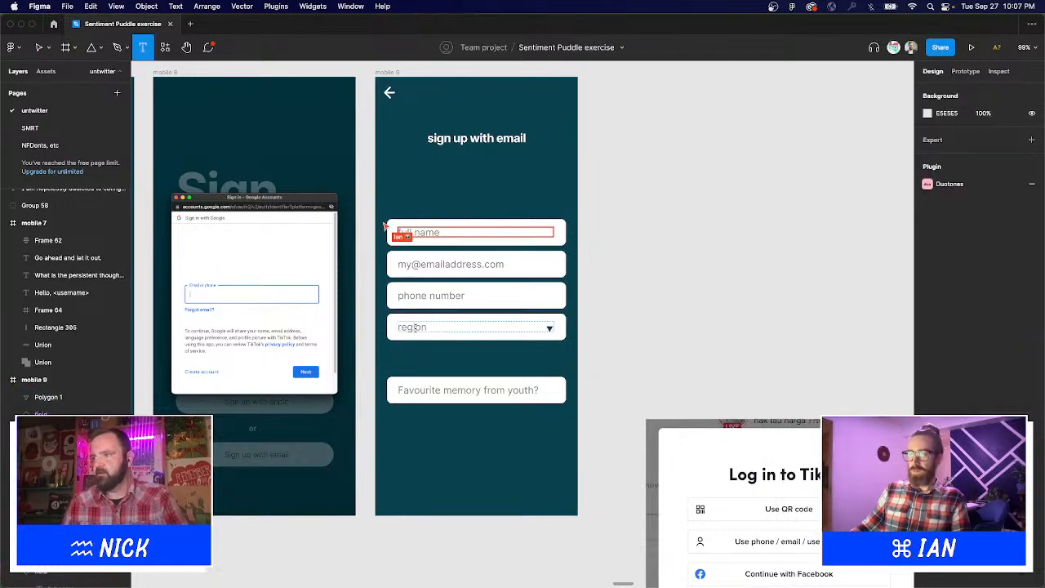
{"action": "double_click", "coordinate": [415, 327]}
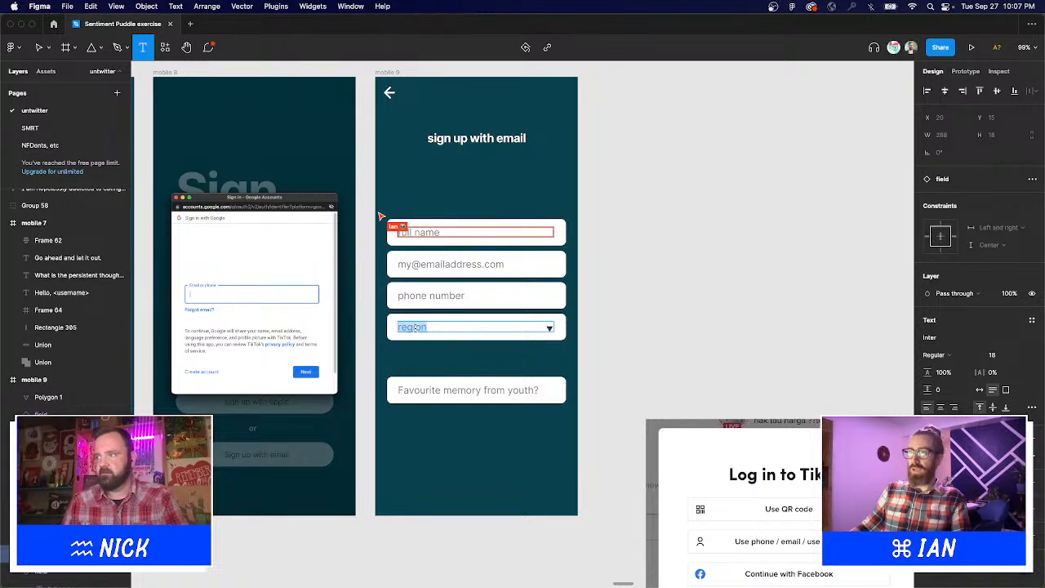
{"action": "type", "text": "country"}
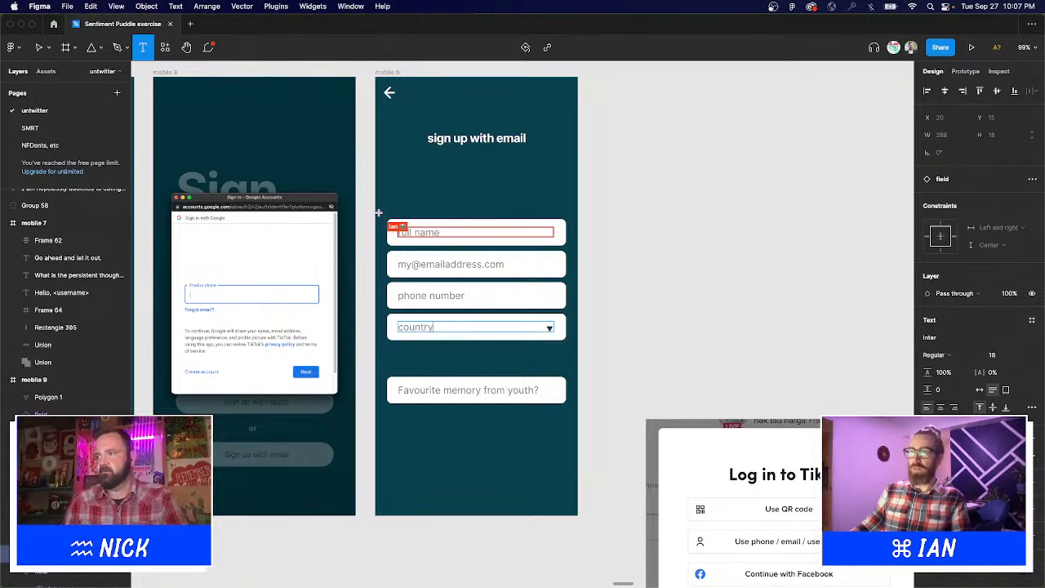
{"action": "key", "text": "Escape"}
{"action": "left_click", "coordinate": [703, 334]}
{"action": "scroll", "coordinate": [700, 337], "scroll_direction": "up", "scroll_amount": 1}
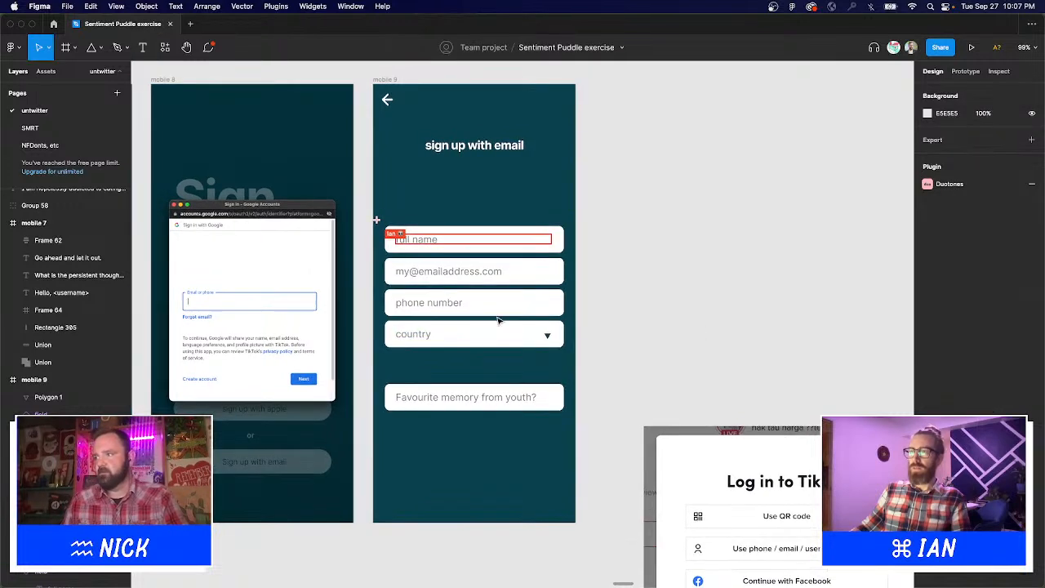
{"action": "left_click", "coordinate": [547, 335]}
Place the full name field component into mobile 9's first field slot.
{"action": "left_click", "coordinate": [496, 345]}
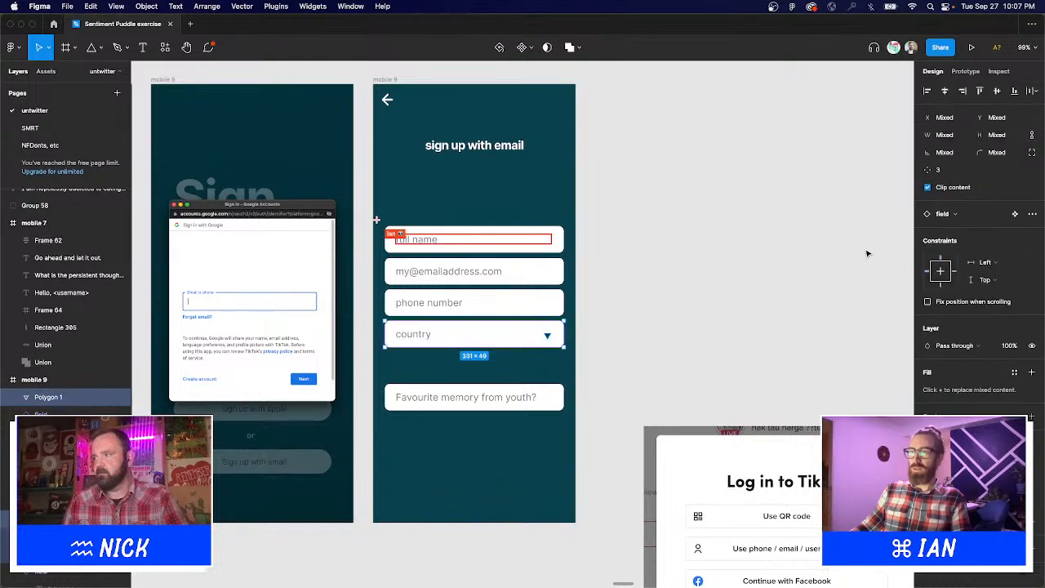
{"action": "left_click_drag", "start_coordinate": [238, 108], "coordinate": [772, 468]}
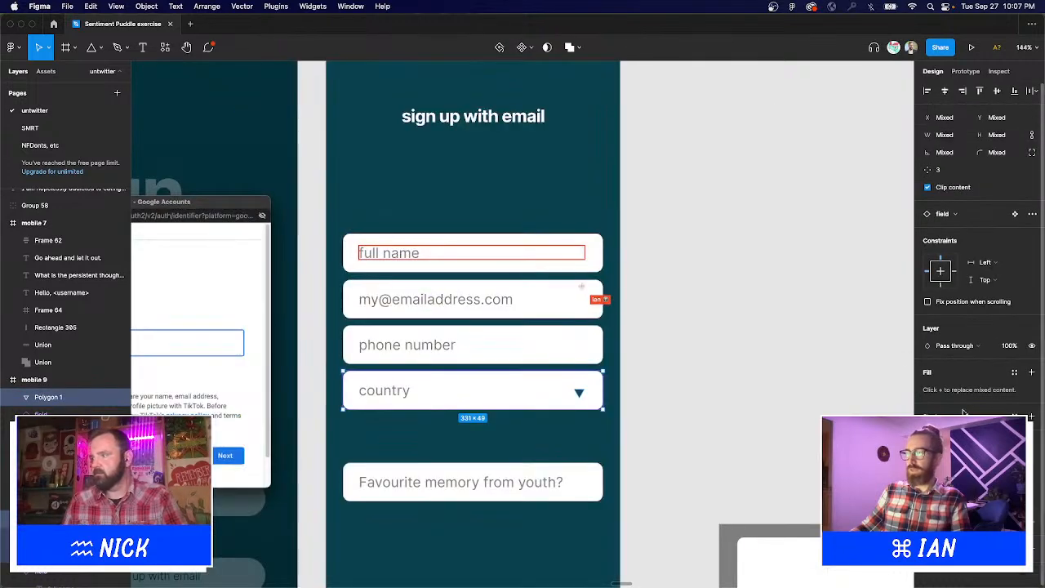
{"action": "left_click", "coordinate": [700, 368]}
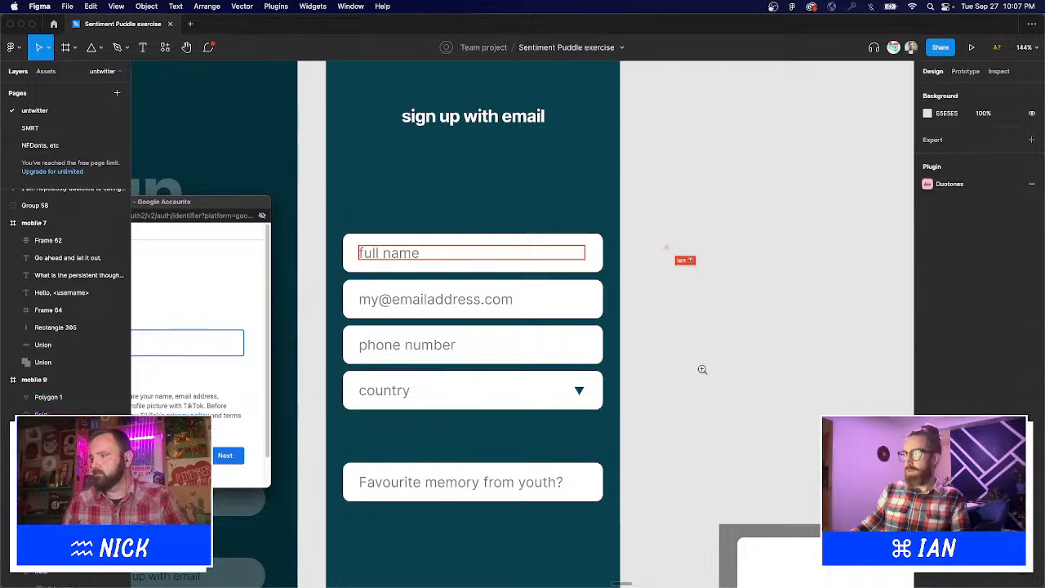
{"action": "scroll", "coordinate": [700, 369], "scroll_direction": "down", "scroll_amount": 5}
{"action": "scroll", "coordinate": [630, 313], "scroll_direction": "right", "scroll_amount": 3}
{"action": "scroll", "coordinate": [630, 313], "scroll_direction": "down", "scroll_amount": 2}
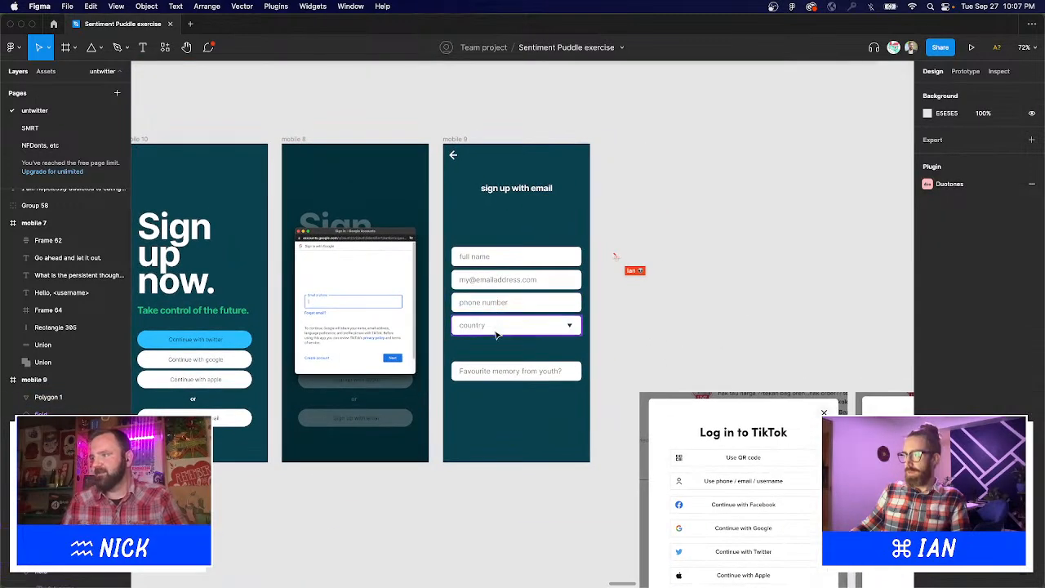
{"action": "left_click", "coordinate": [498, 339]}
{"action": "left_click", "coordinate": [488, 261]}
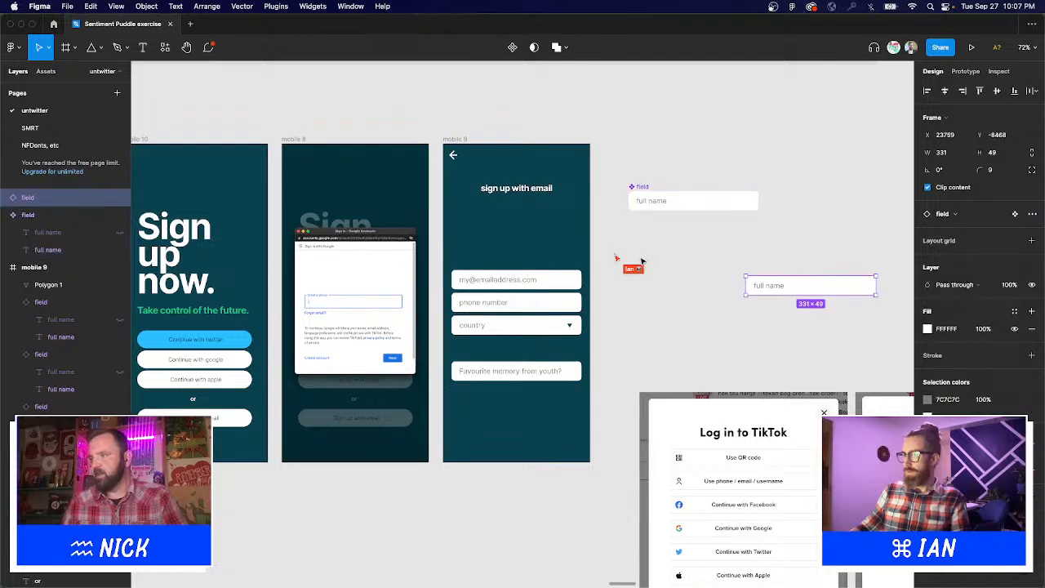
{"action": "left_click_drag", "start_coordinate": [784, 285], "coordinate": [529, 260]}
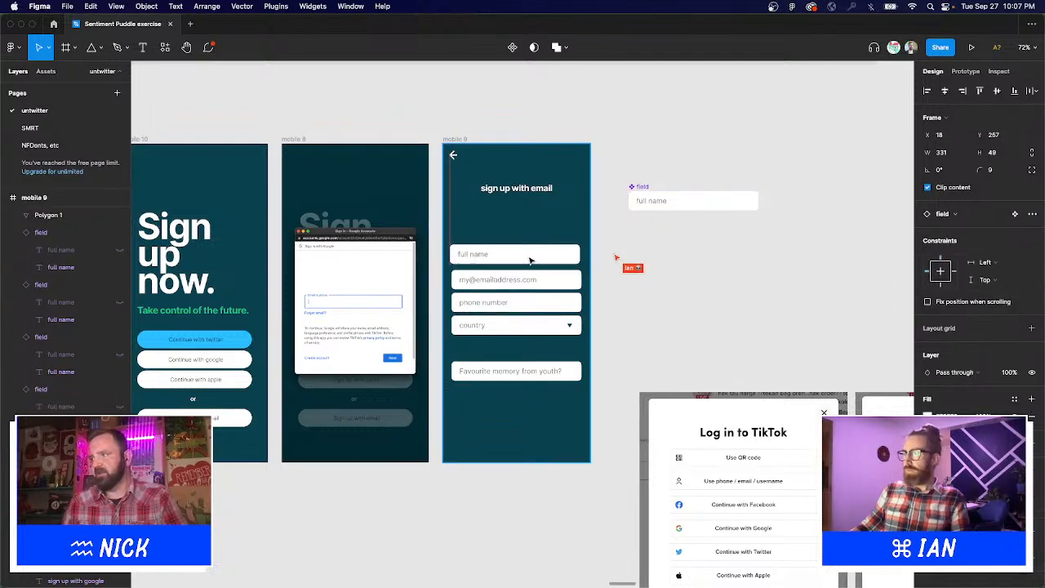
{"action": "left_click", "coordinate": [659, 336]}
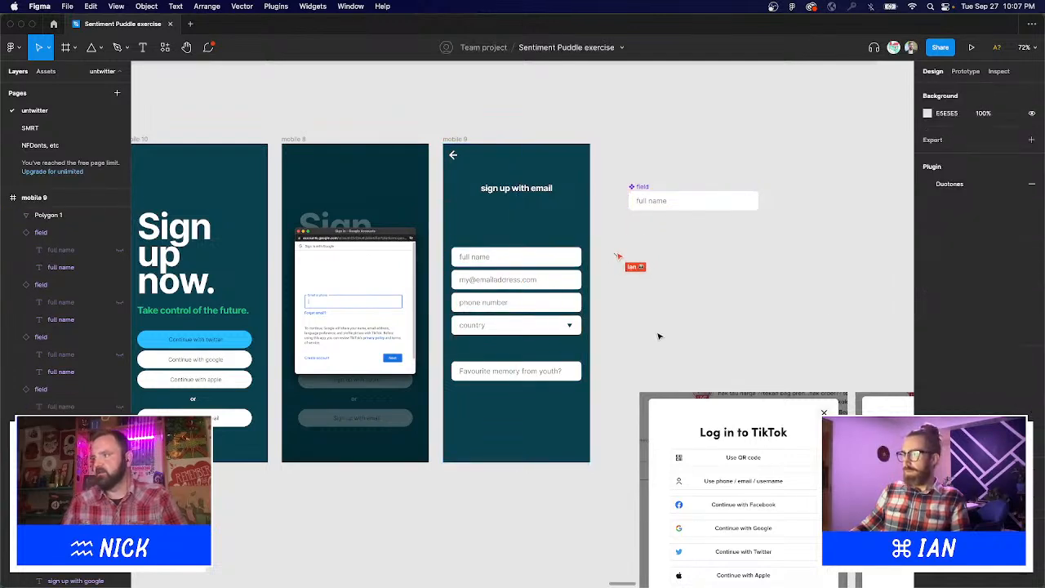
Duplicate the Favourite memory field below it and rename the copy 'Best friends name?'.
{"action": "scroll", "coordinate": [651, 332], "scroll_direction": "down", "scroll_amount": 1}
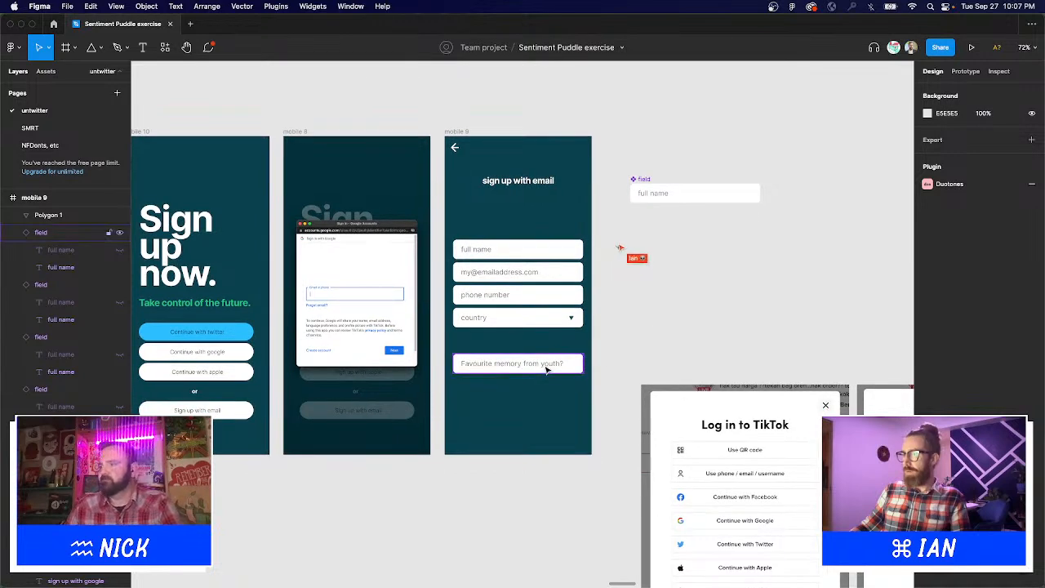
{"action": "mouse_move", "coordinate": [548, 370]}
{"action": "left_mouse_down"}
{"action": "mouse_move", "coordinate": [548, 350]}
{"action": "mouse_move", "coordinate": [550, 367]}
{"action": "left_mouse_up"}
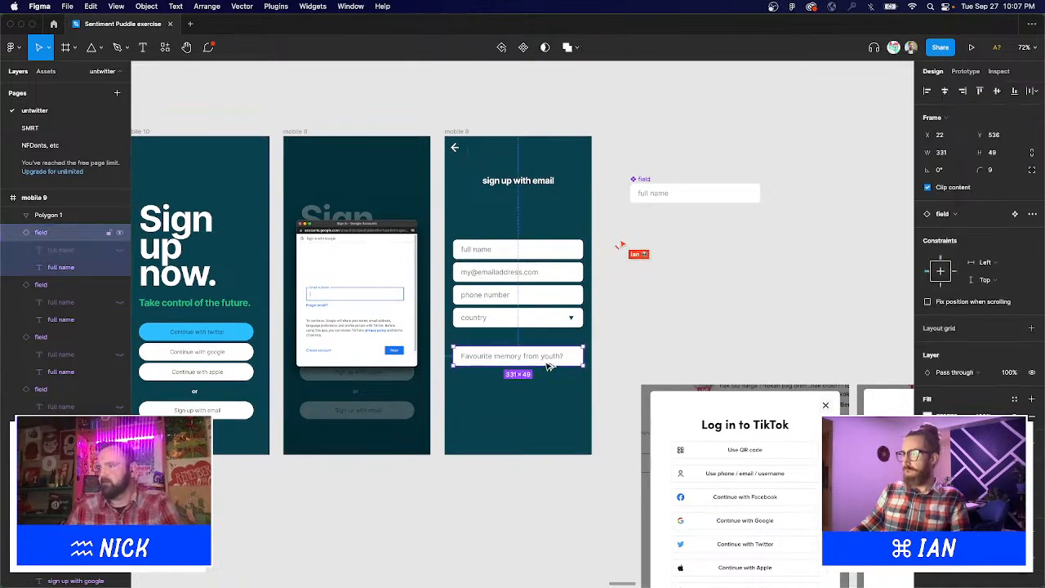
{"action": "key", "text": "super+d"}
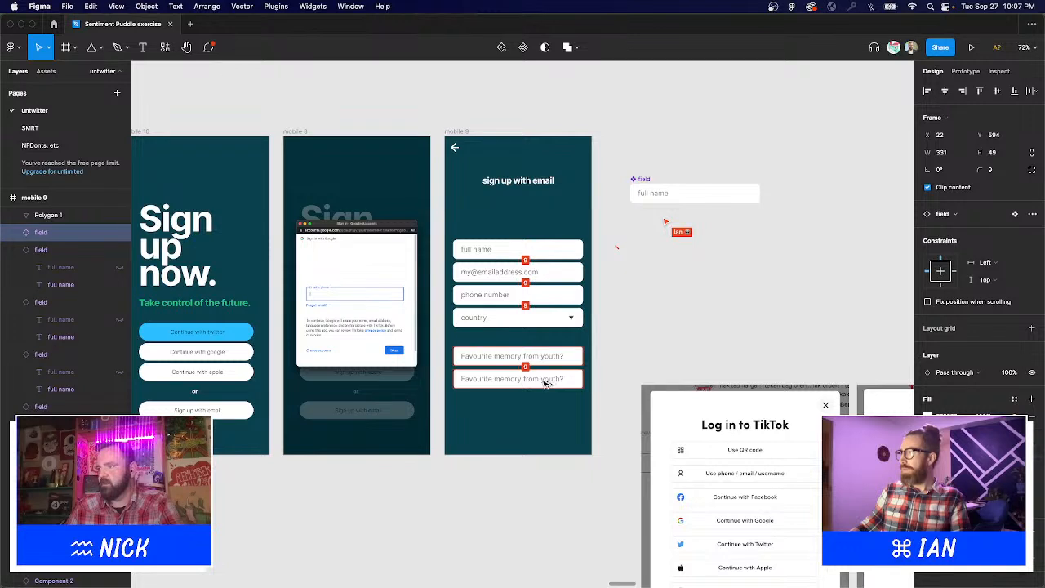
{"action": "double_click", "coordinate": [544, 382]}
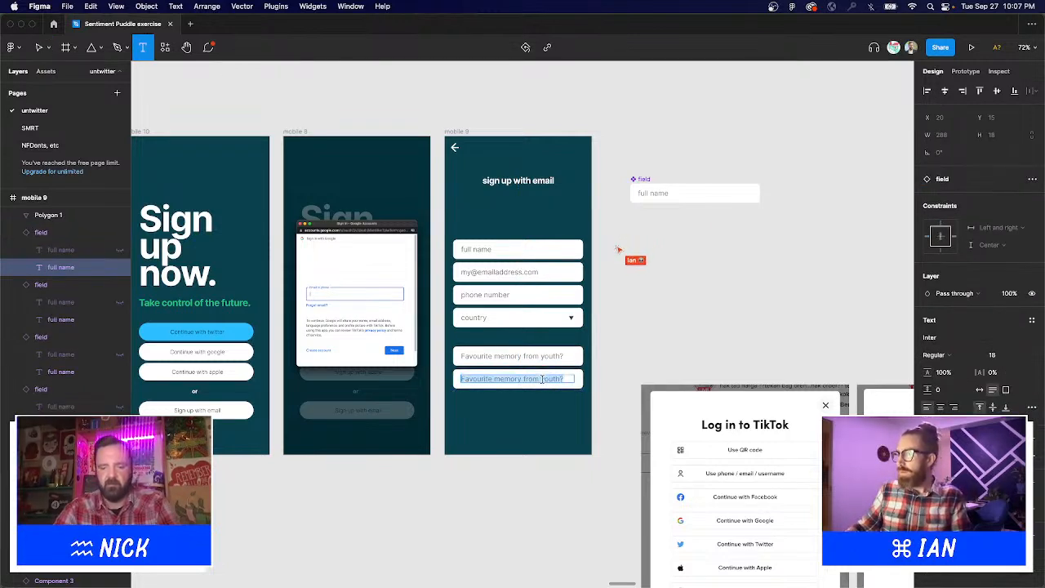
{"action": "key", "text": "BackSpace"}
{"action": "type", "text": "Best friends name"}
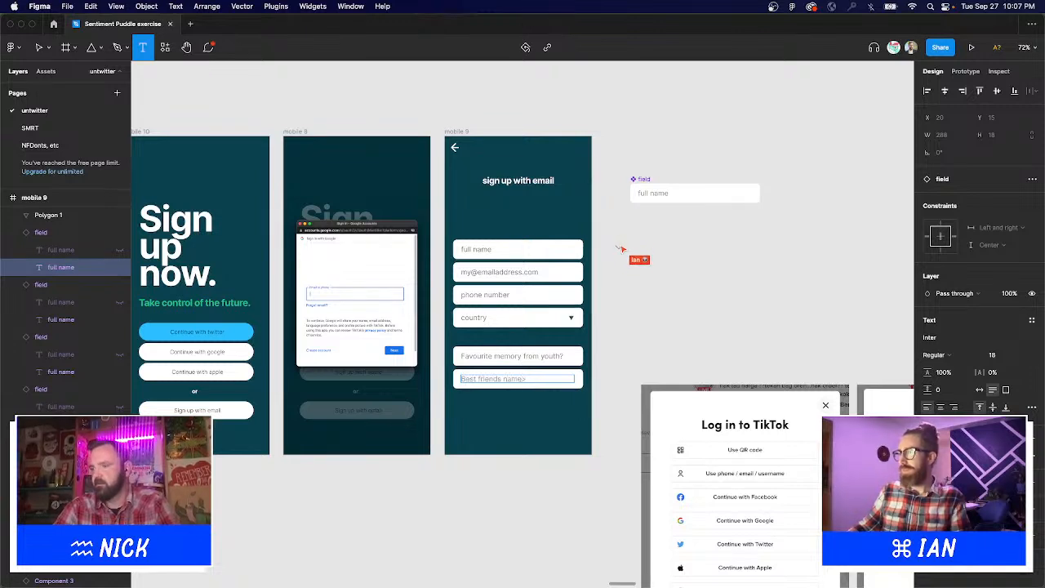
{"action": "type", "text": "?"}
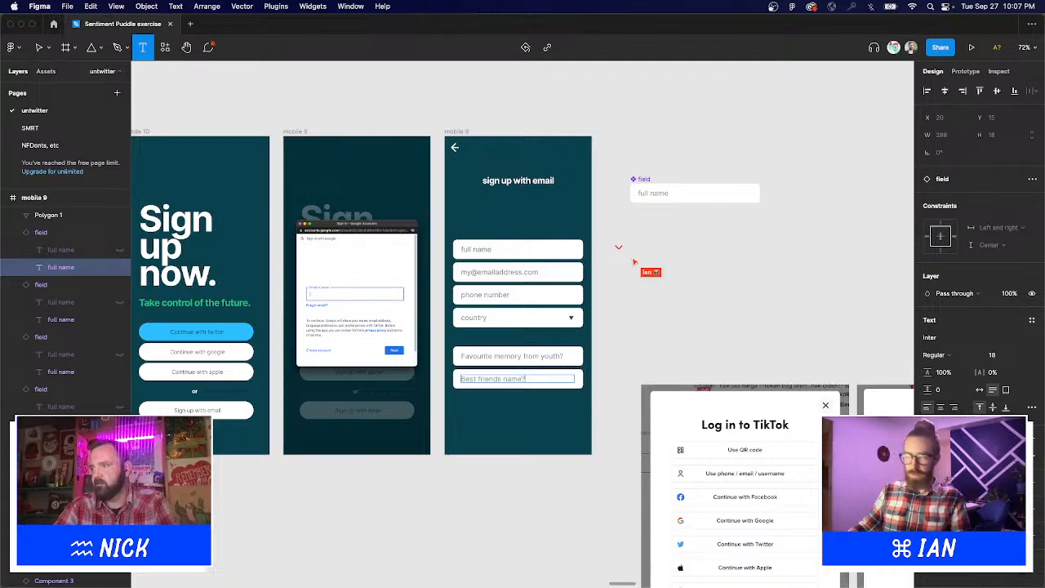
{"action": "key", "text": "Escape"}
{"action": "key", "text": "Escape"}
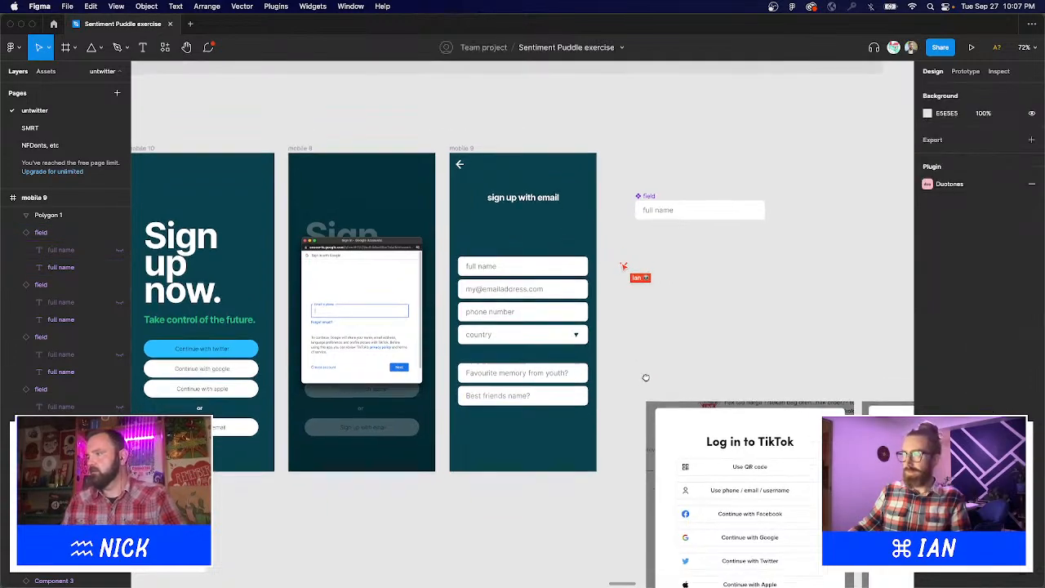
Nudge the country field's triangle slightly upward, then select the standalone field component.
{"action": "scroll", "coordinate": [647, 362], "scroll_direction": "up", "scroll_amount": 2}
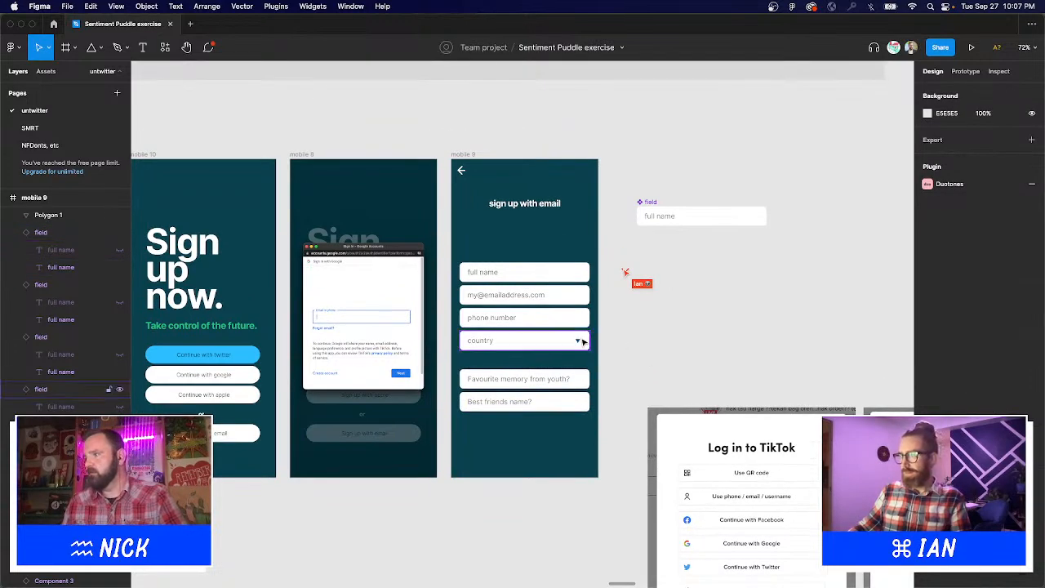
{"action": "left_click", "coordinate": [576, 340]}
{"action": "scroll", "coordinate": [572, 339], "scroll_direction": "up", "scroll_amount": 5}
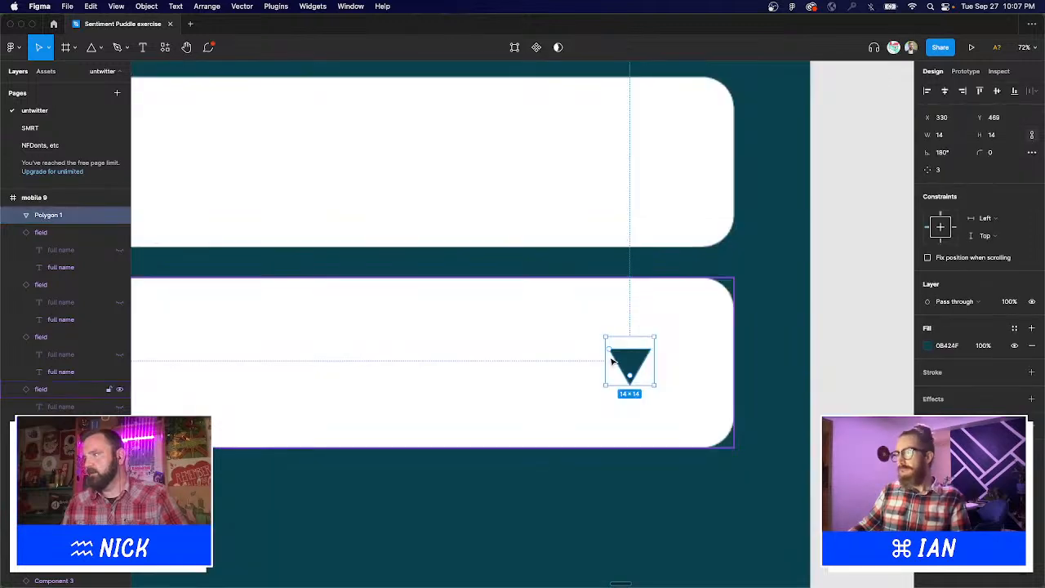
{"action": "left_click_drag", "start_coordinate": [629, 353], "coordinate": [634, 338]}
{"action": "key", "text": "minus"}
{"action": "scroll", "coordinate": [536, 249], "scroll_direction": "down", "scroll_amount": 10}
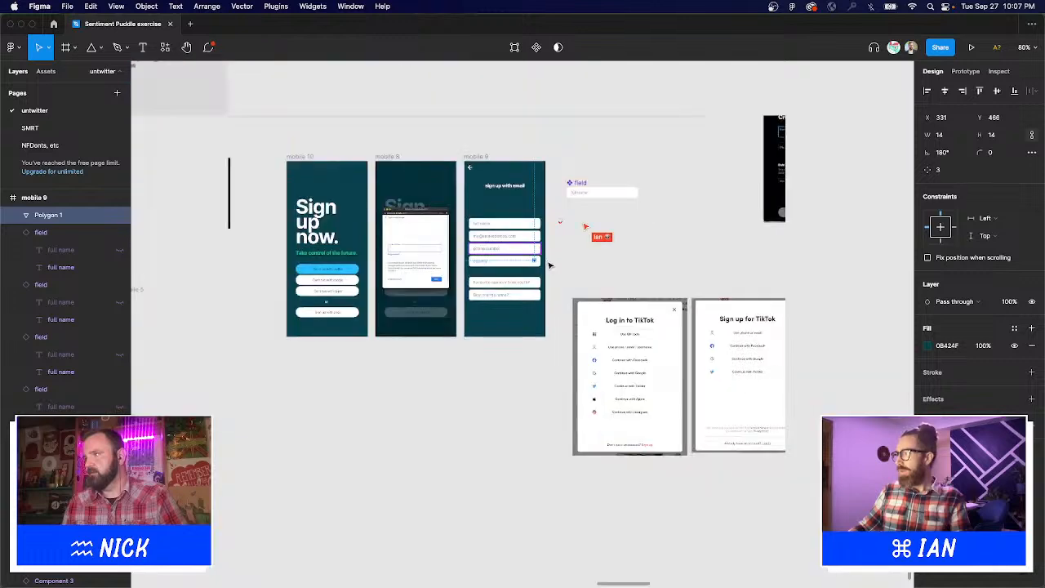
{"action": "left_click", "coordinate": [578, 265]}
{"action": "scroll", "coordinate": [578, 264], "scroll_direction": "up", "scroll_amount": 1}
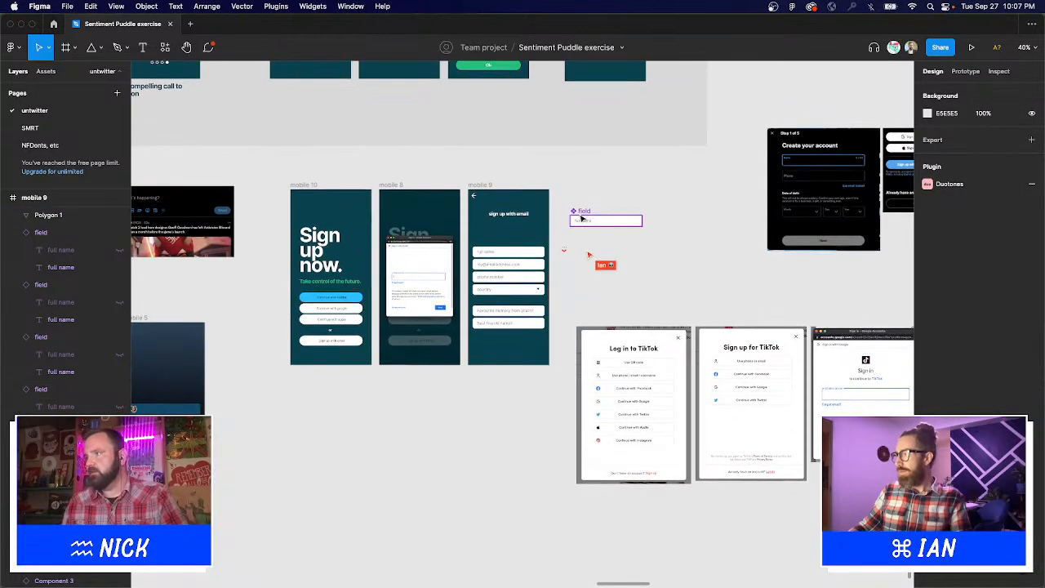
{"action": "left_click_drag", "start_coordinate": [471, 196], "coordinate": [556, 287]}
{"action": "key", "text": "shift+2"}
Add a Variant property to the field component and create a second variant.
{"action": "right_click", "coordinate": [531, 165]}
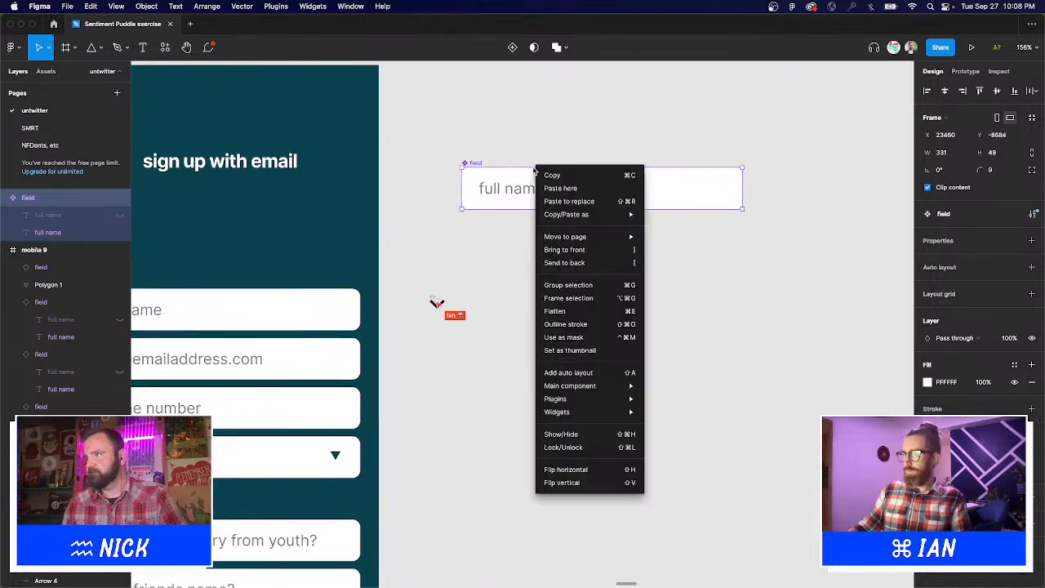
{"action": "left_click", "coordinate": [473, 165]}
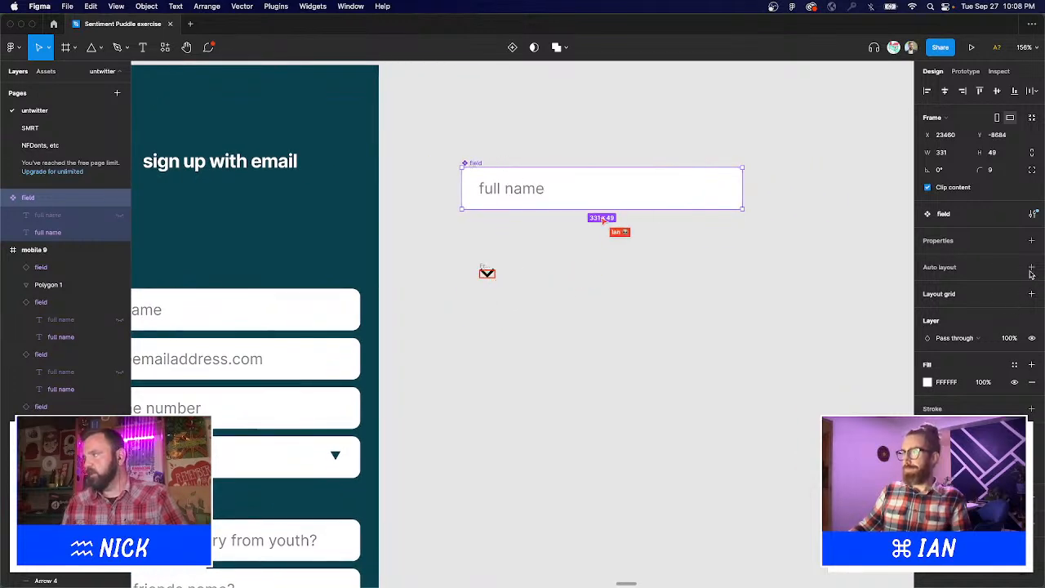
{"action": "left_click", "coordinate": [1032, 241]}
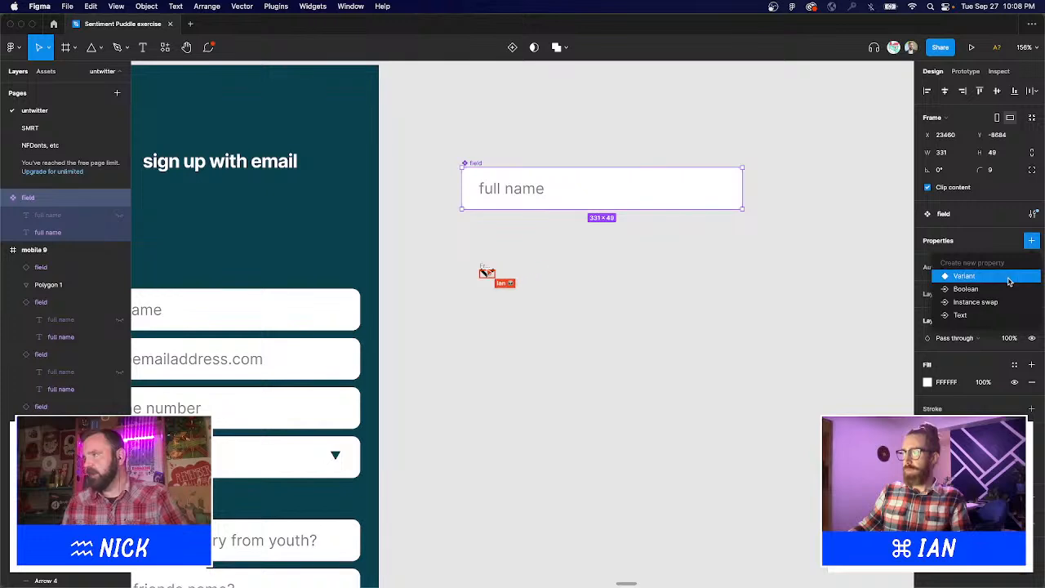
{"action": "left_click", "coordinate": [964, 276]}
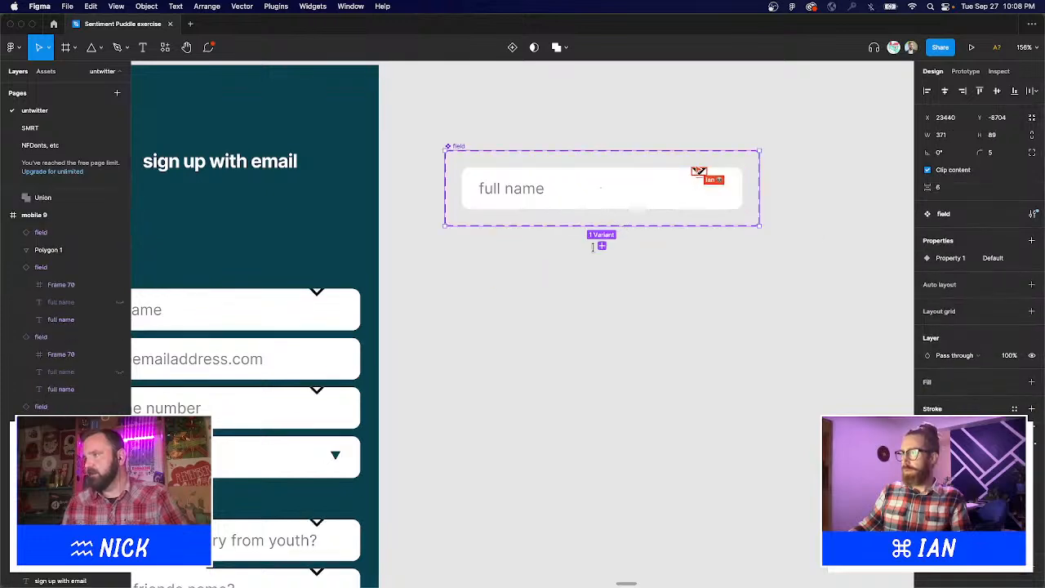
{"action": "left_click", "coordinate": [602, 246]}
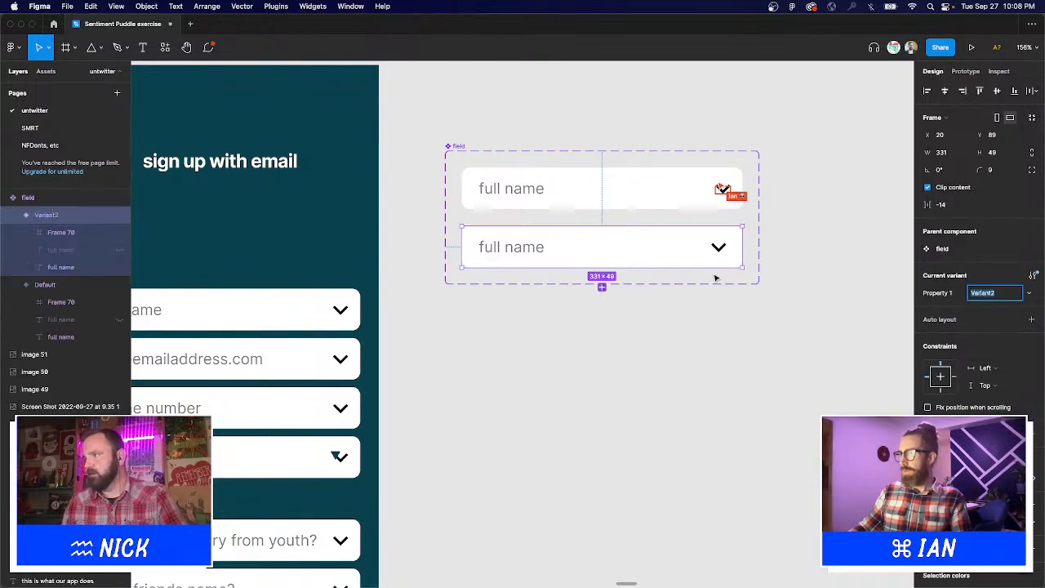
{"action": "left_click", "coordinate": [782, 280]}
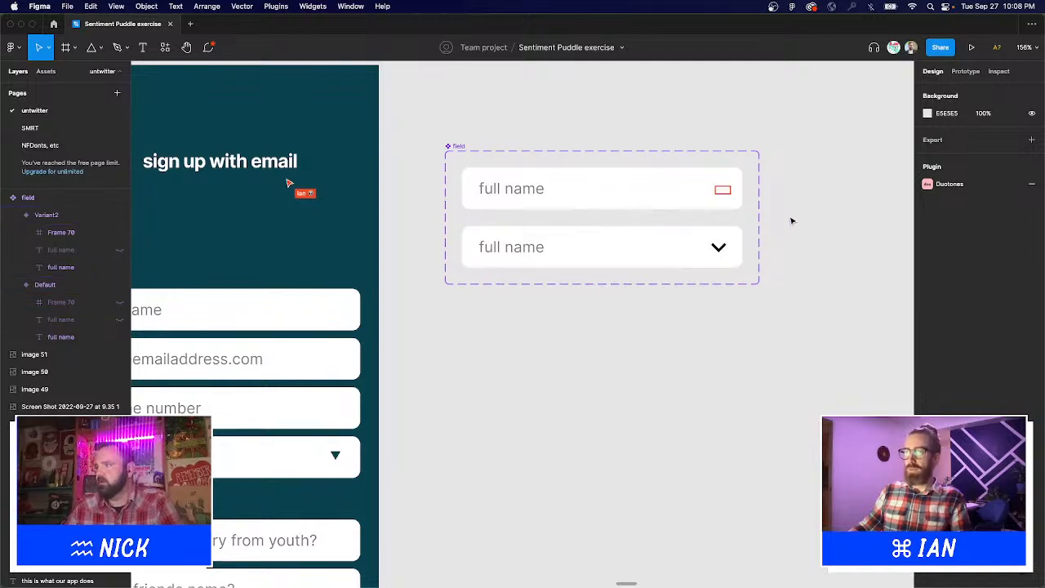
Set the second variant's Property 1 value to 'dropdown'.
{"action": "left_click", "coordinate": [636, 254]}
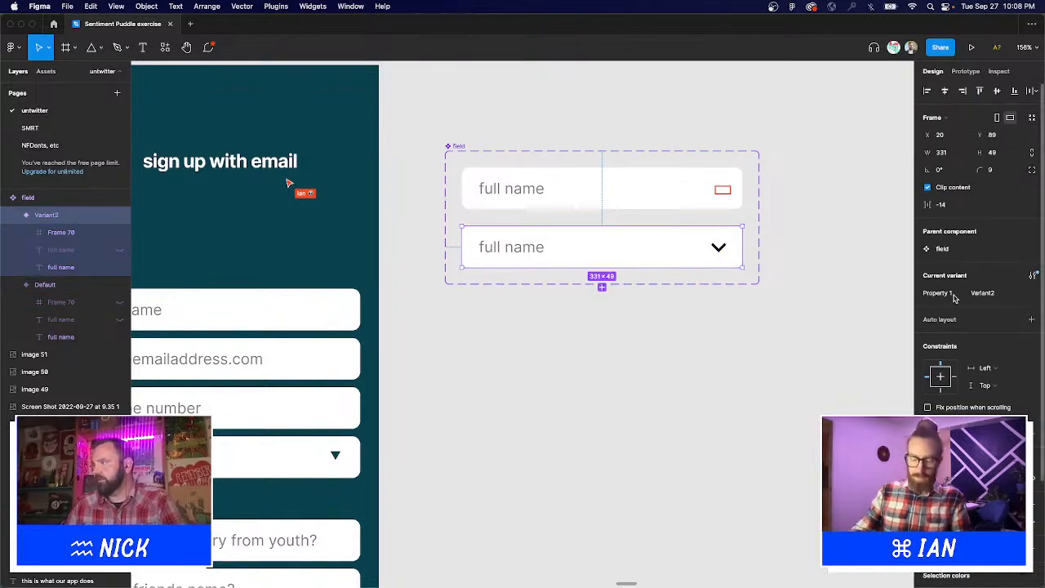
{"action": "left_click", "coordinate": [994, 294]}
{"action": "type", "text": "d"}
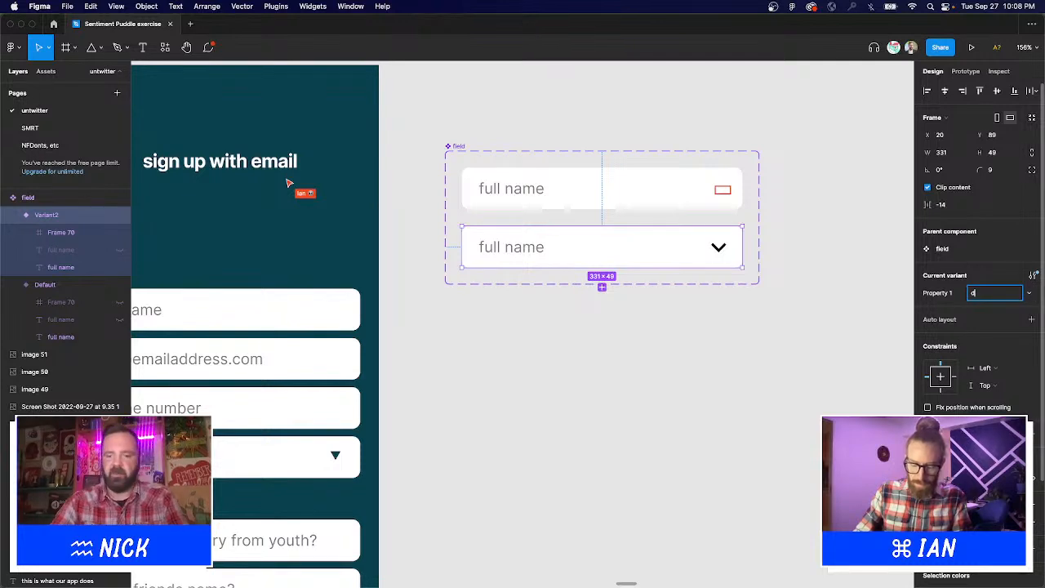
{"action": "type", "text": "ropdown"}
{"action": "key", "text": "Return"}
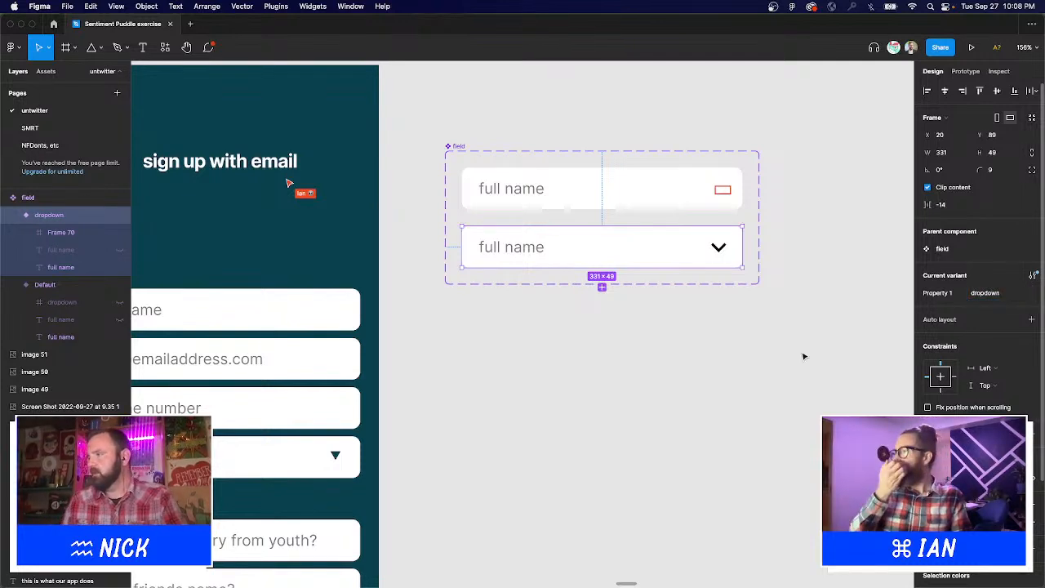
{"action": "left_click", "coordinate": [620, 334]}
{"action": "left_click_drag", "start_coordinate": [428, 330], "coordinate": [597, 264]}
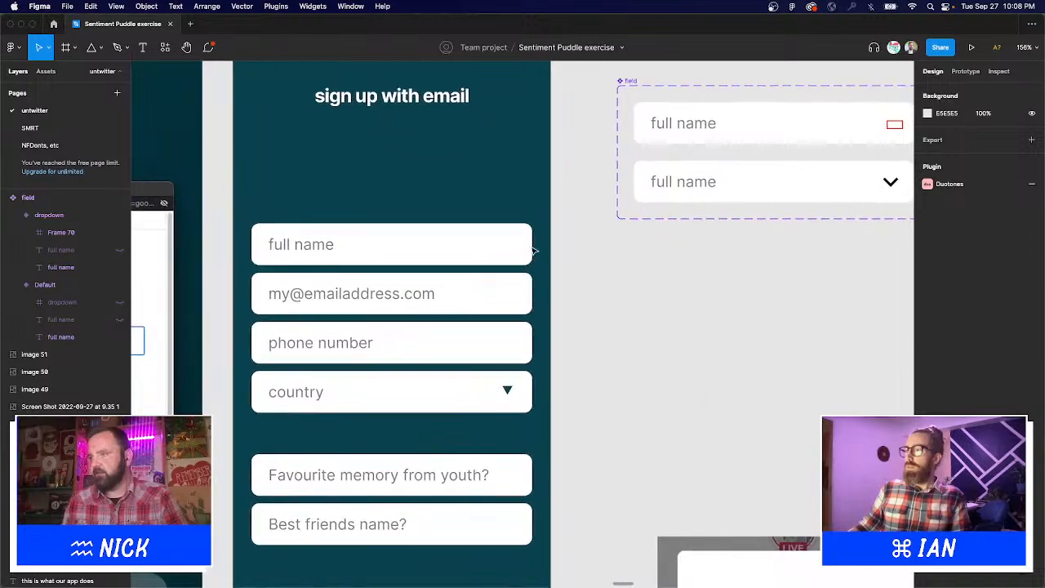
Try the dropdown variant on the phone number field, then revert it to default.
{"action": "scroll", "coordinate": [523, 415], "scroll_direction": "up", "scroll_amount": 5}
{"action": "left_click_drag", "start_coordinate": [524, 415], "coordinate": [775, 427]}
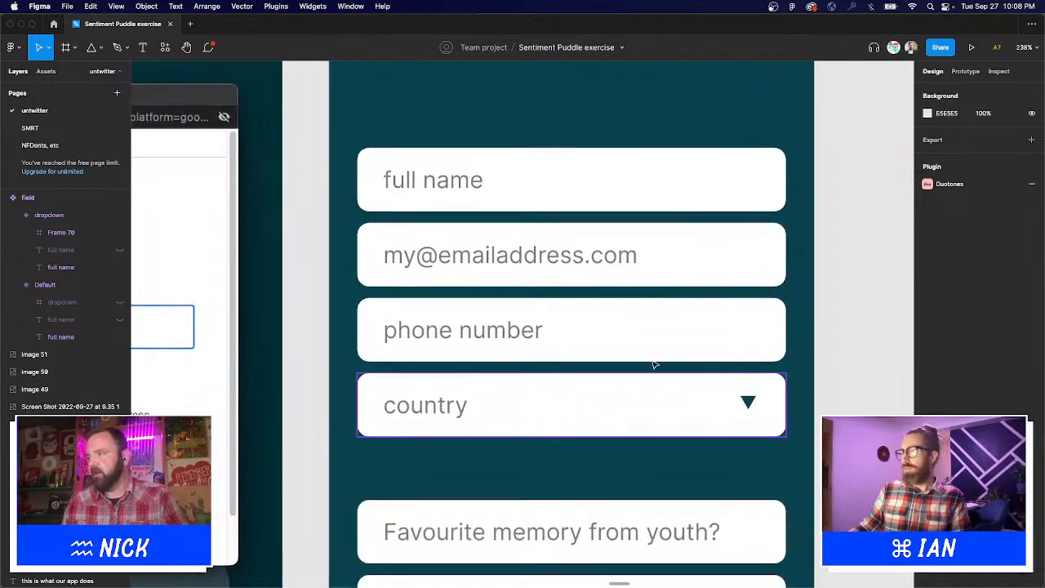
{"action": "left_click", "coordinate": [659, 352]}
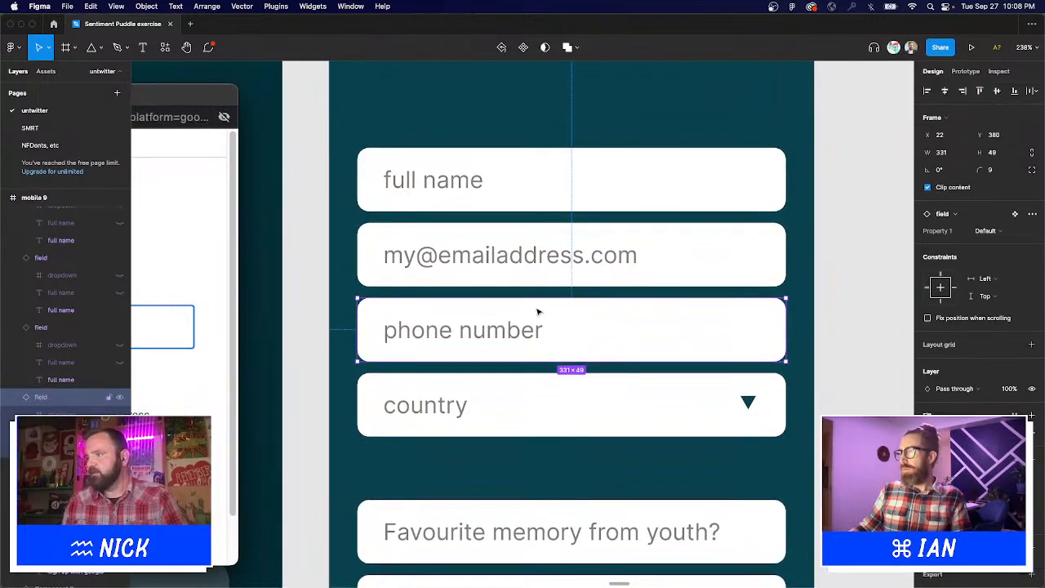
{"action": "left_click", "coordinate": [997, 231]}
{"action": "left_click", "coordinate": [1005, 243]}
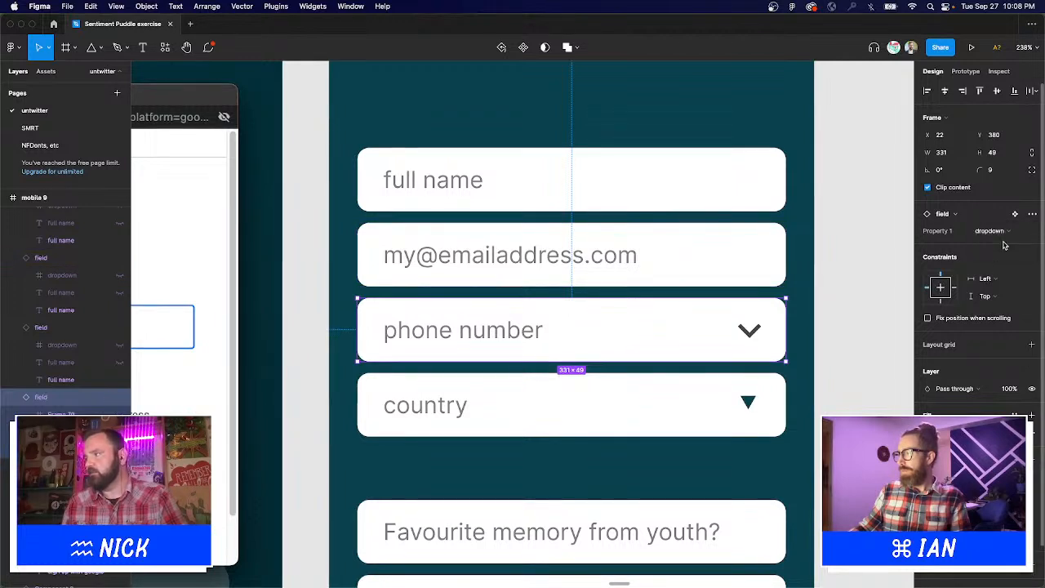
{"action": "scroll", "coordinate": [854, 360], "scroll_direction": "right", "scroll_amount": 5}
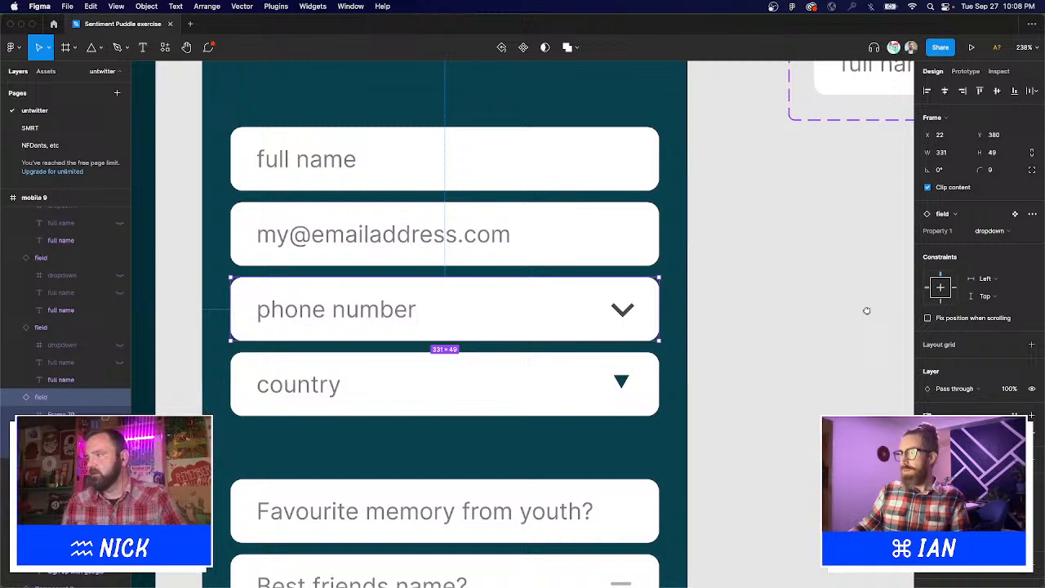
{"action": "left_click", "coordinate": [1003, 231]}
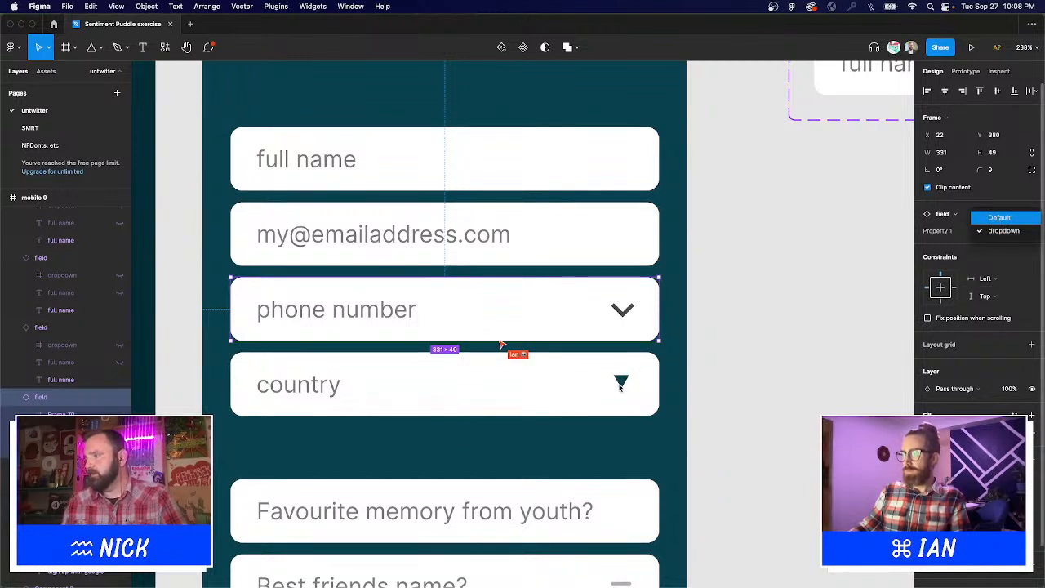
{"action": "key", "text": "Return"}
Delete the country field's old triangle and switch the field to the dropdown variant.
{"action": "left_click", "coordinate": [621, 386]}
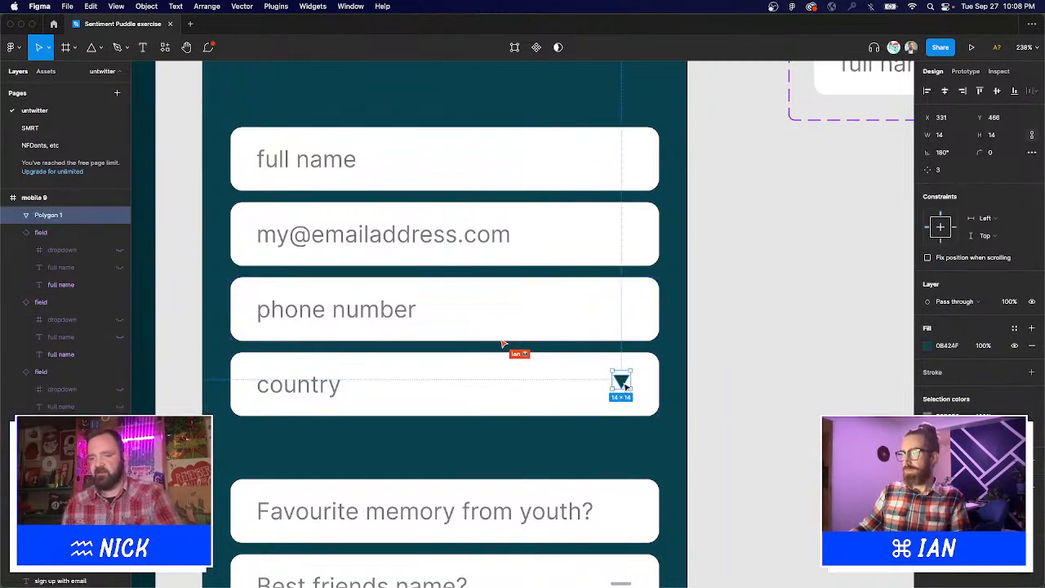
{"action": "key", "text": "Delete"}
{"action": "left_click", "coordinate": [649, 383]}
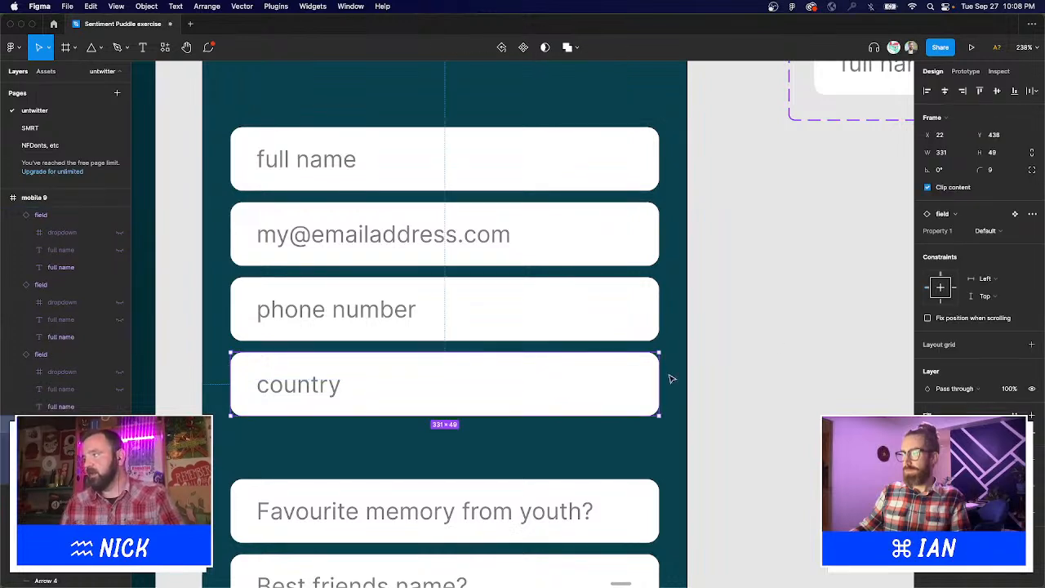
{"action": "left_click", "coordinate": [1012, 231]}
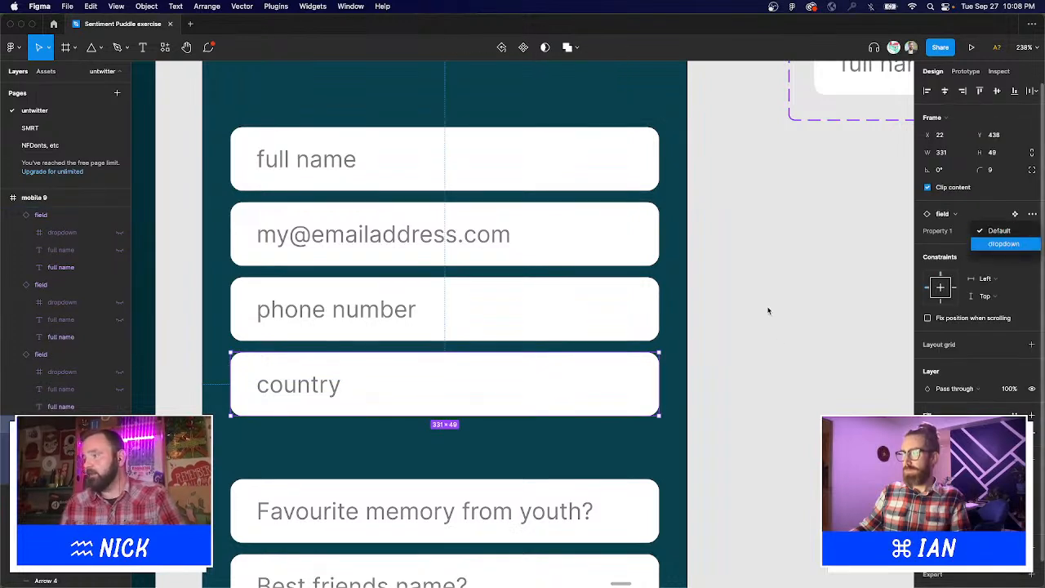
{"action": "key", "text": "Return"}
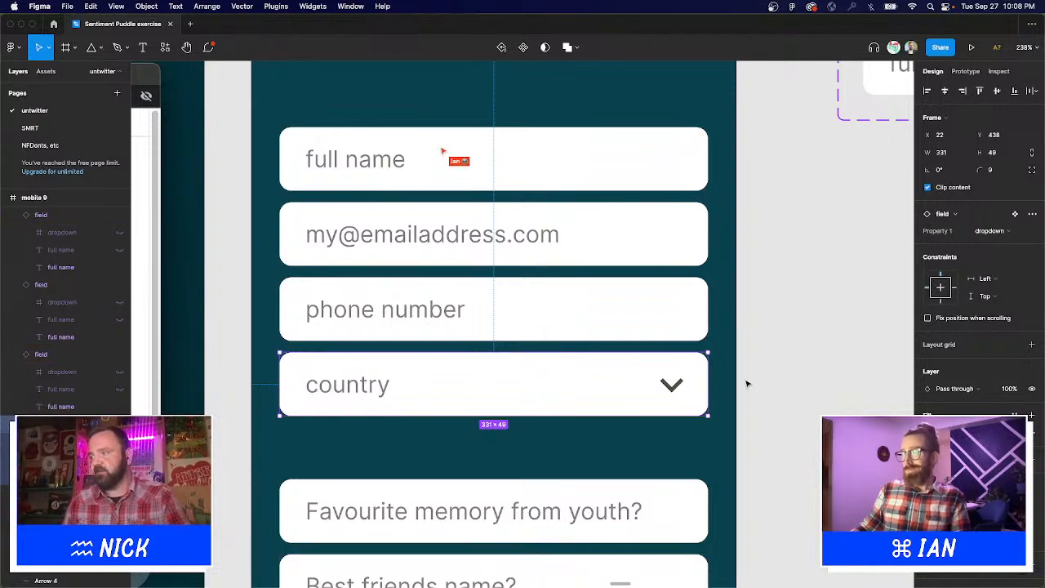
{"action": "scroll", "coordinate": [816, 267], "scroll_direction": "down", "scroll_amount": 3}
{"action": "scroll", "coordinate": [816, 267], "scroll_direction": "right", "scroll_amount": 5}
{"action": "scroll", "coordinate": [816, 266], "scroll_direction": "up", "scroll_amount": 2}
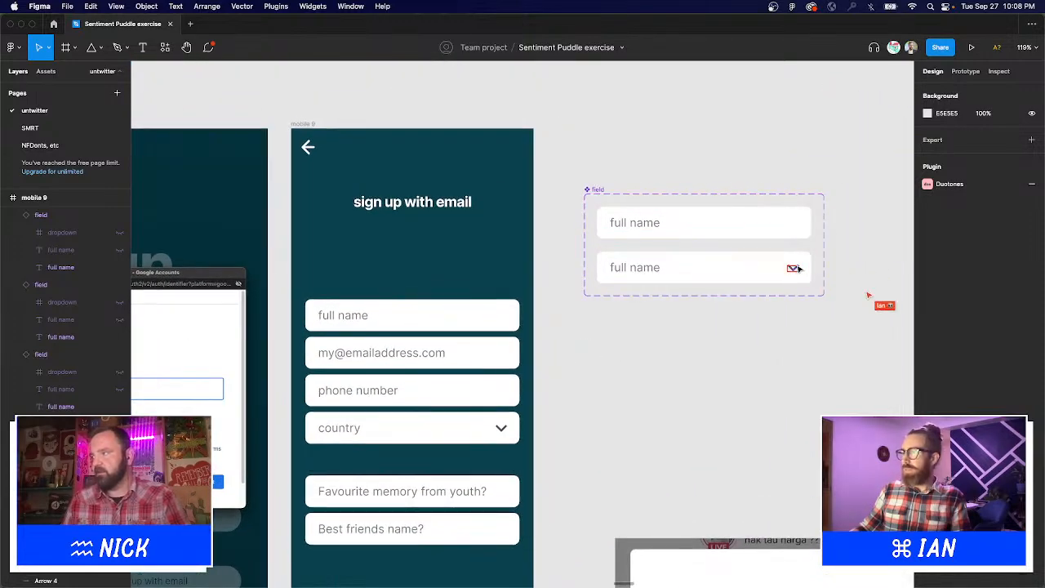
Recolour the dropdown variant's chevron line stroke by sampling a colour from the canvas.
{"action": "left_click", "coordinate": [800, 277]}
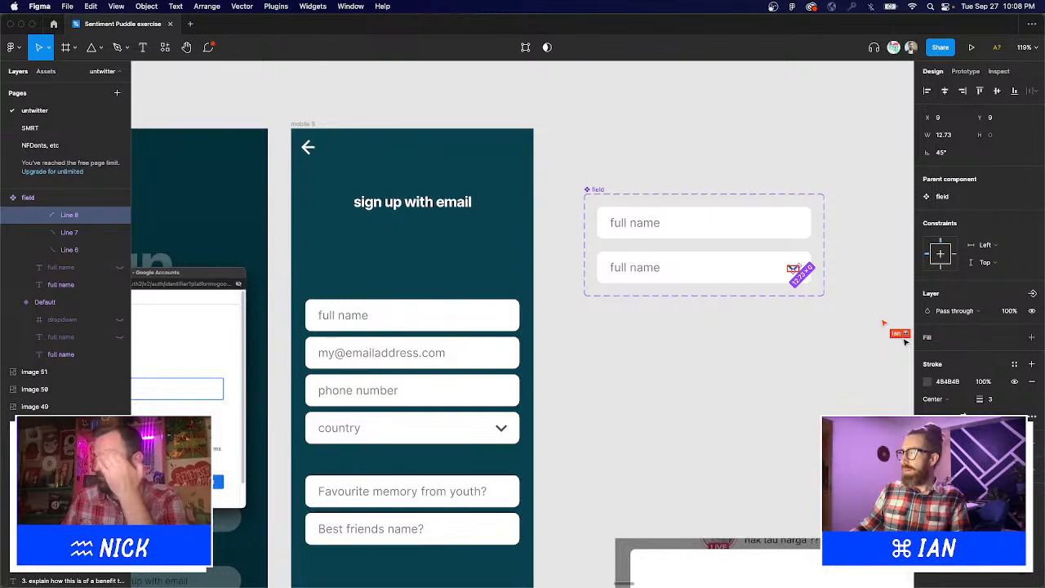
{"action": "left_click", "coordinate": [931, 384]}
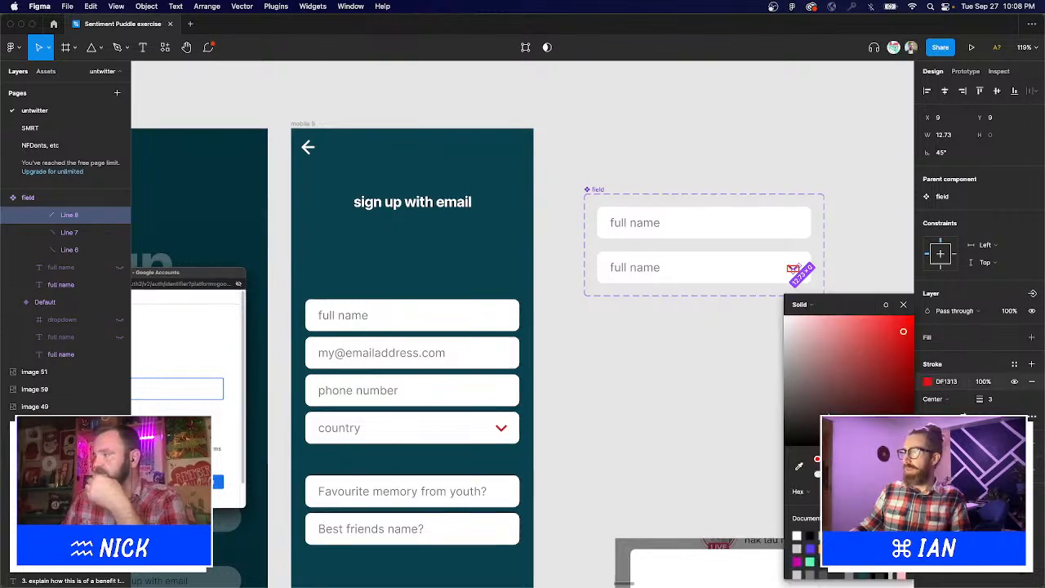
{"action": "left_click", "coordinate": [477, 282]}
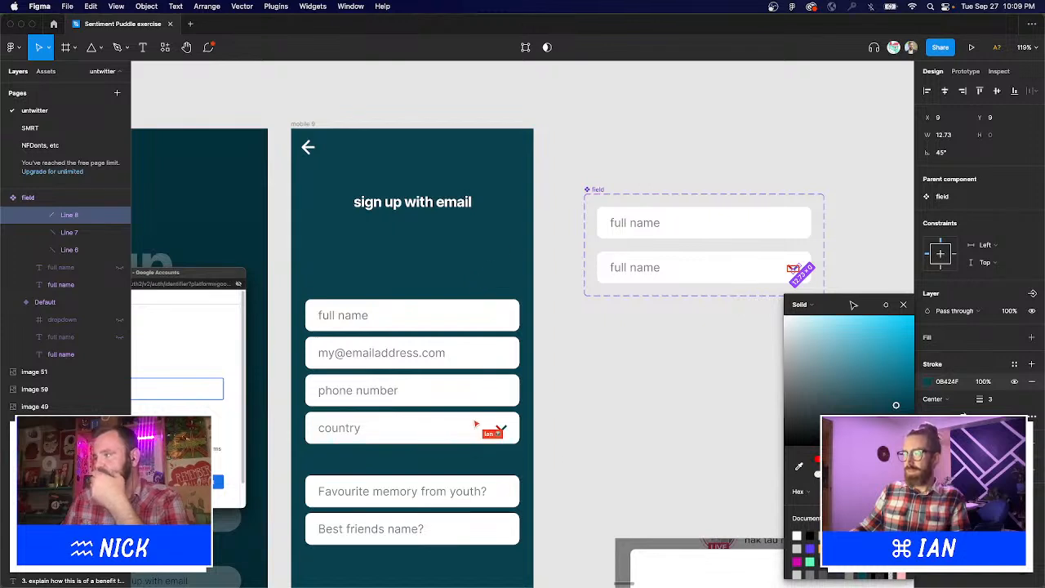
{"action": "left_click", "coordinate": [910, 302]}
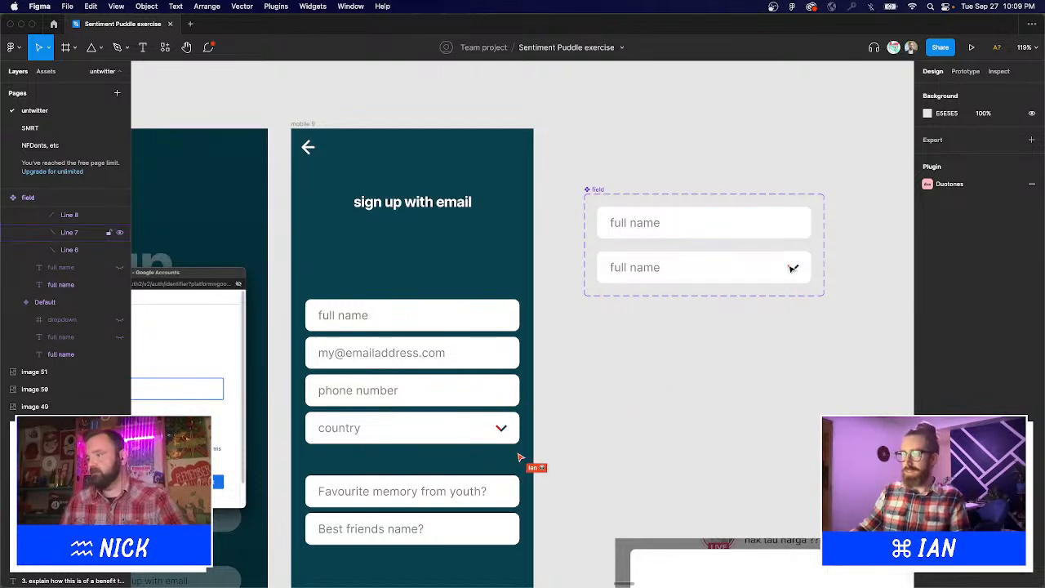
{"action": "left_click_drag", "start_coordinate": [629, 381], "coordinate": [754, 335]}
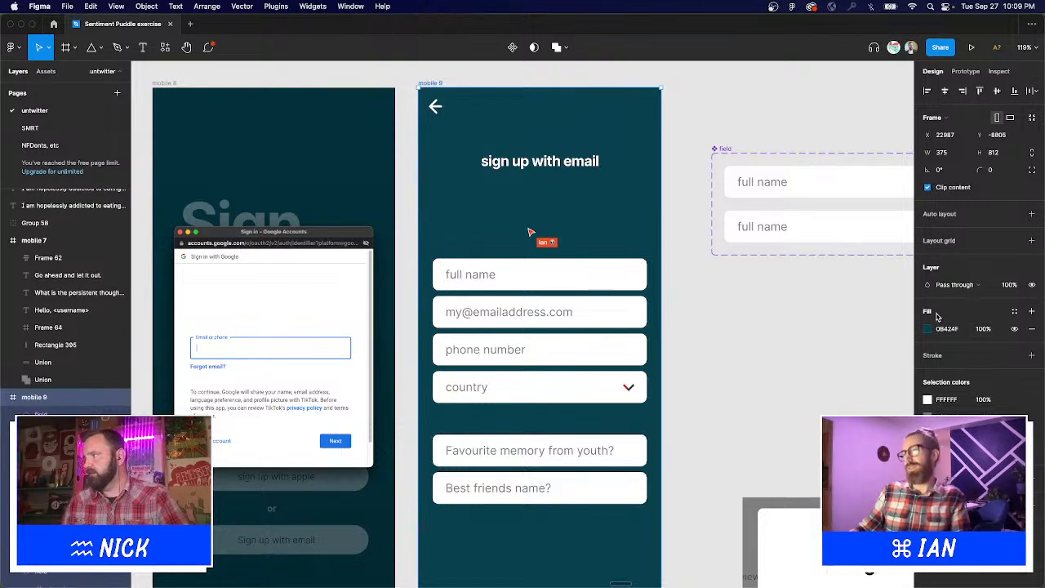
Inspect the sign-up screen's fill colour, then clear the frame selection.
{"action": "left_click", "coordinate": [929, 328]}
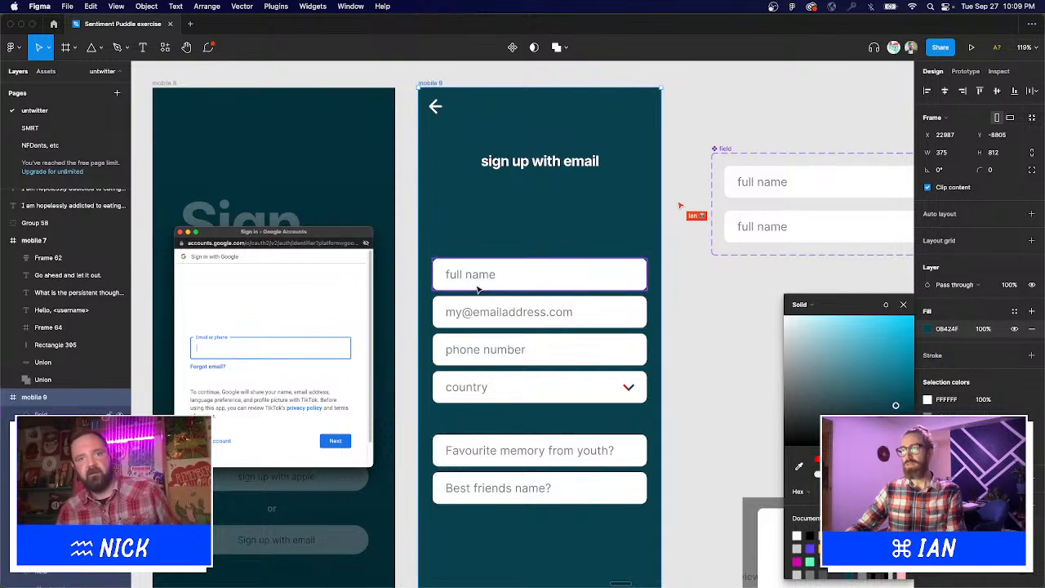
{"action": "left_click", "coordinate": [903, 304]}
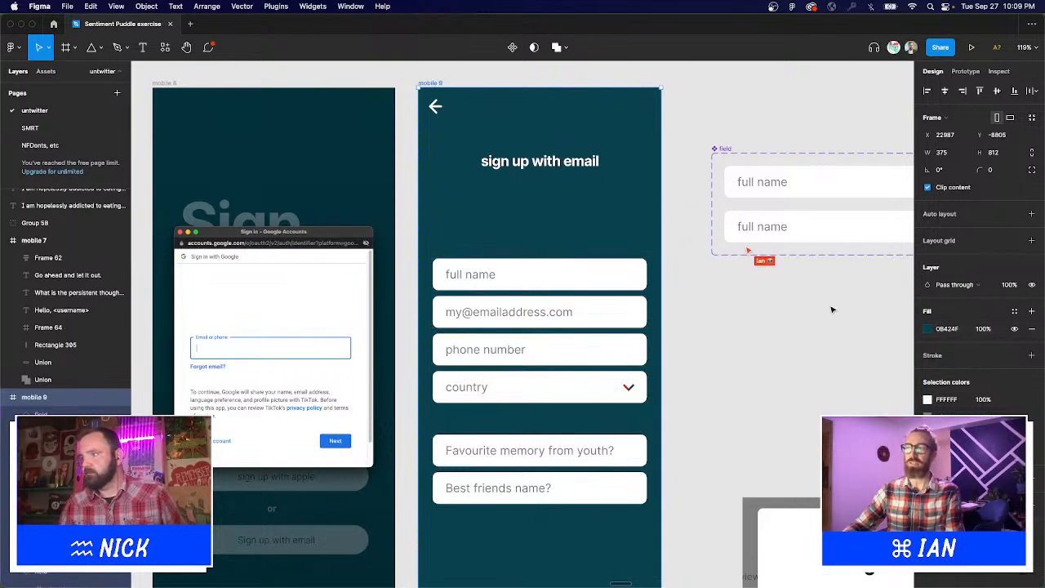
{"action": "left_click", "coordinate": [694, 311]}
{"action": "scroll", "coordinate": [694, 310], "scroll_direction": "down", "scroll_amount": 2}
{"action": "scroll", "coordinate": [694, 311], "scroll_direction": "right", "scroll_amount": 2}
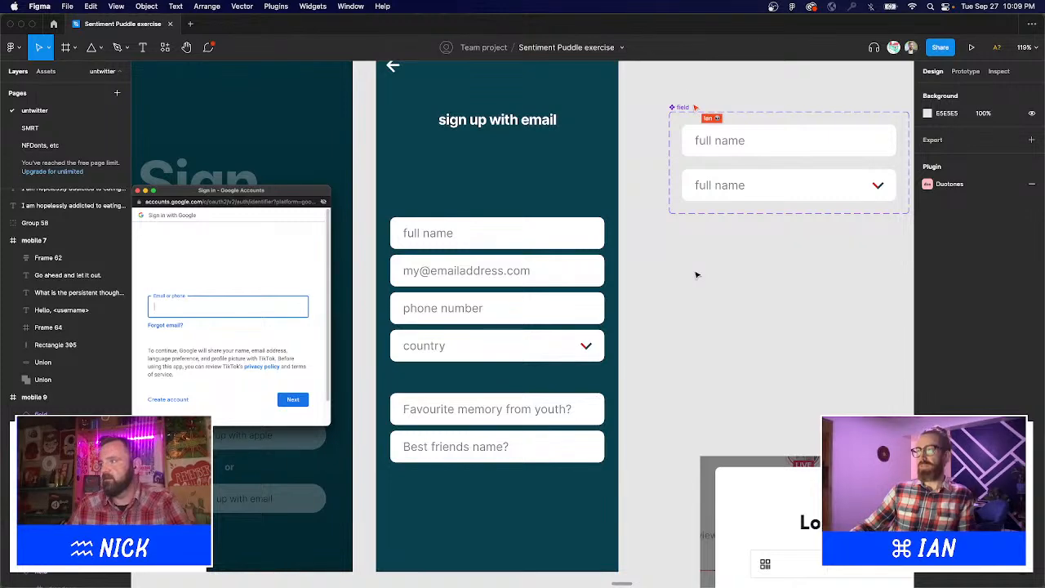
Give the chevron's stroke the dark teal sampled from the phone screen.
{"action": "left_click_drag", "start_coordinate": [711, 247], "coordinate": [616, 285]}
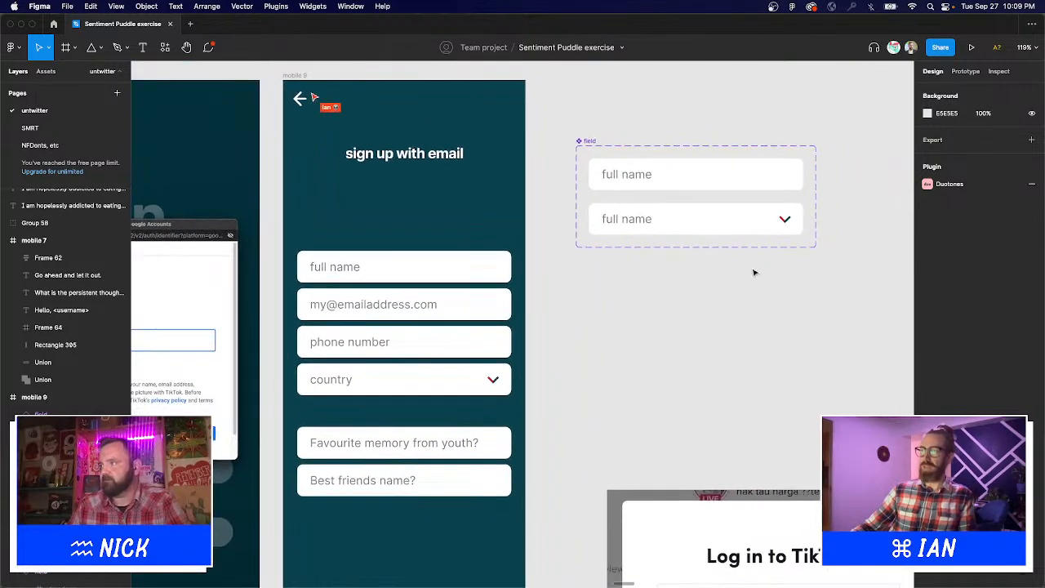
{"action": "left_click", "coordinate": [784, 220]}
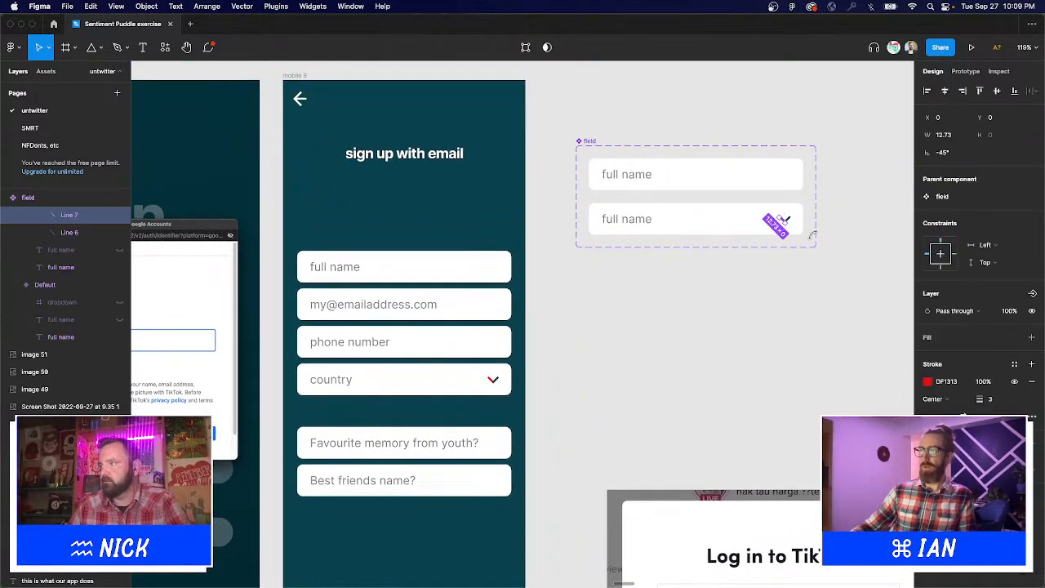
{"action": "left_click", "coordinate": [926, 382]}
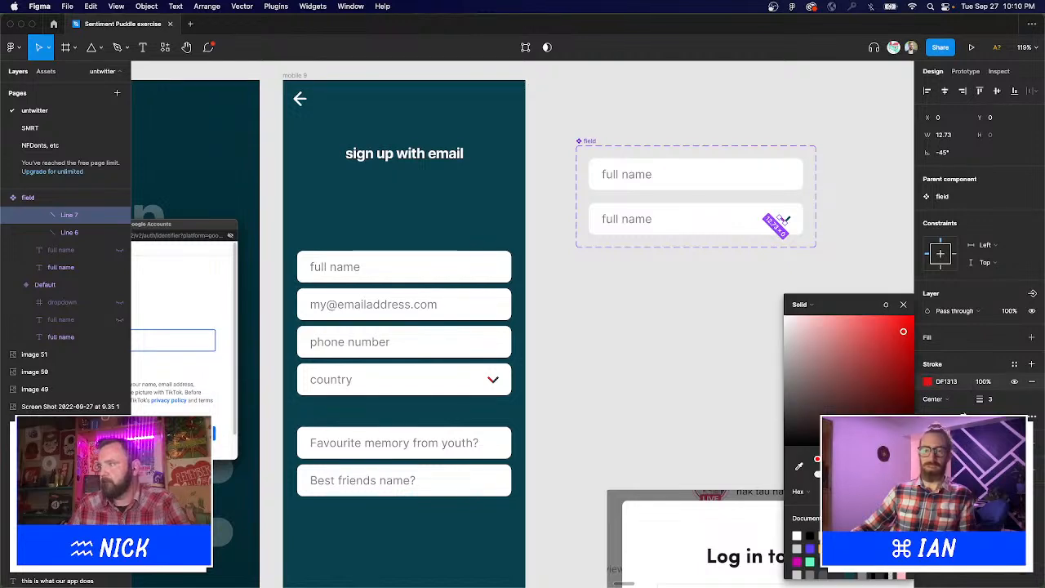
{"action": "left_click", "coordinate": [798, 467]}
{"action": "left_click", "coordinate": [451, 209]}
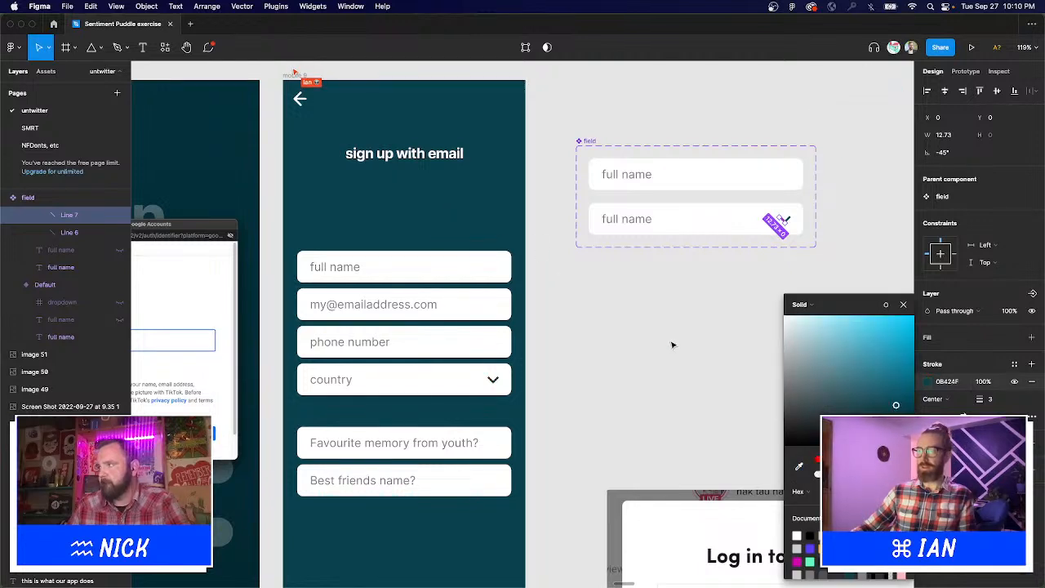
{"action": "left_click", "coordinate": [673, 343]}
Set rounded caps on both chevron arms in the advanced stroke settings.
{"action": "left_click_drag", "start_coordinate": [750, 190], "coordinate": [817, 249]}
{"action": "left_click", "coordinate": [608, 337]}
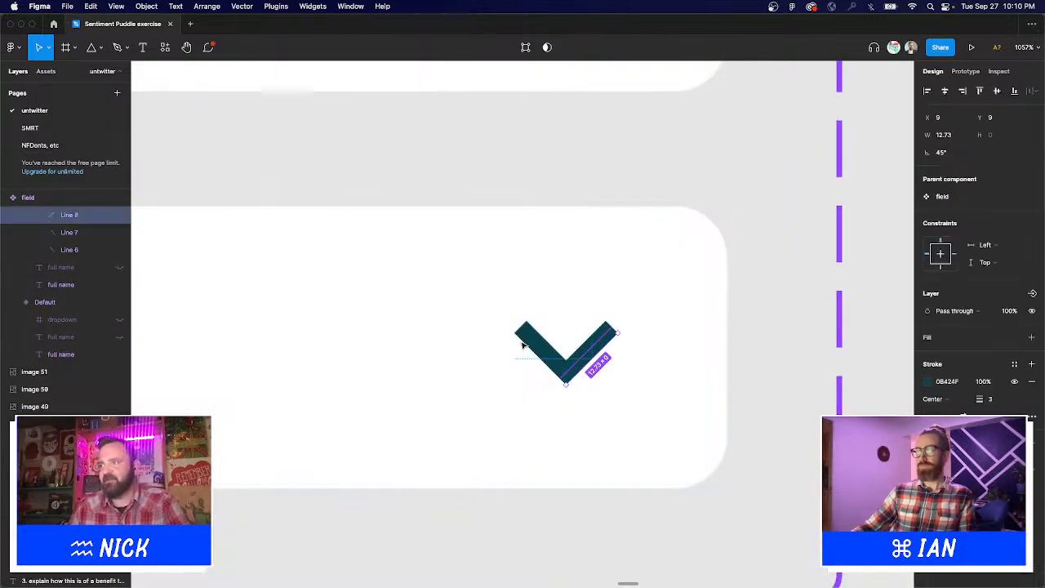
{"action": "left_click", "coordinate": [531, 339], "text": "shift"}
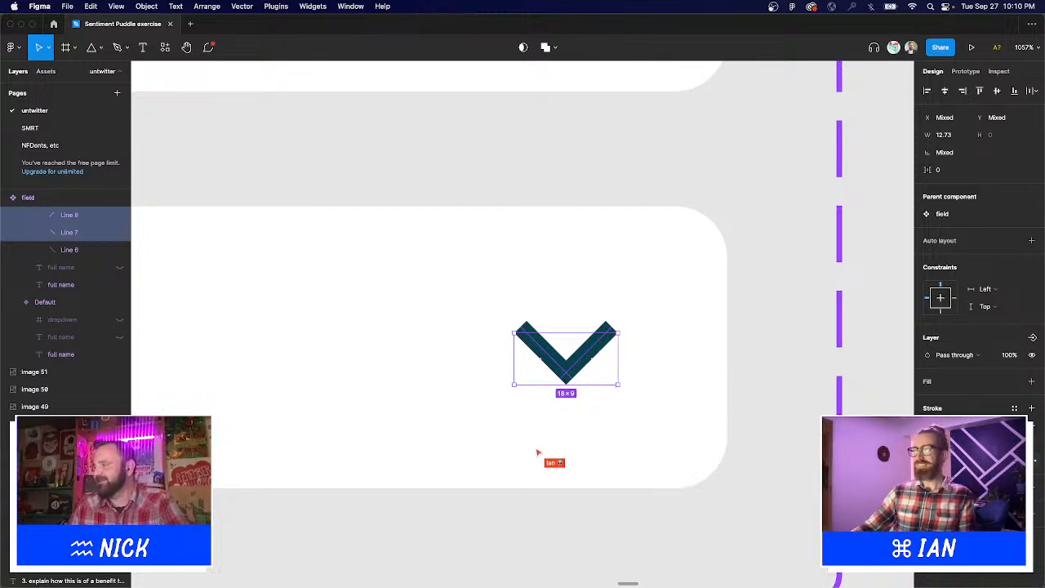
{"action": "left_click", "coordinate": [1035, 461]}
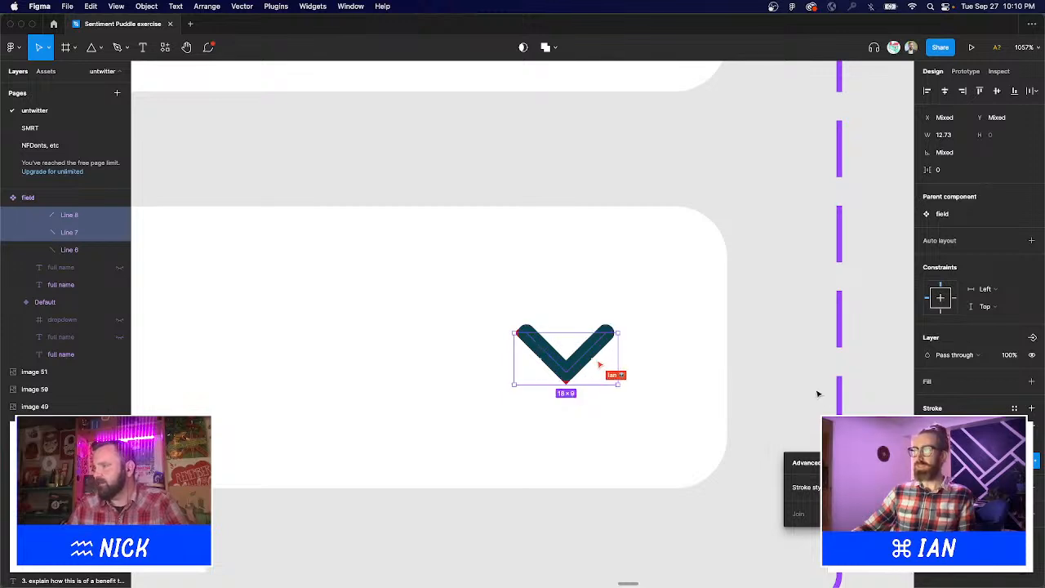
{"action": "left_click", "coordinate": [688, 334]}
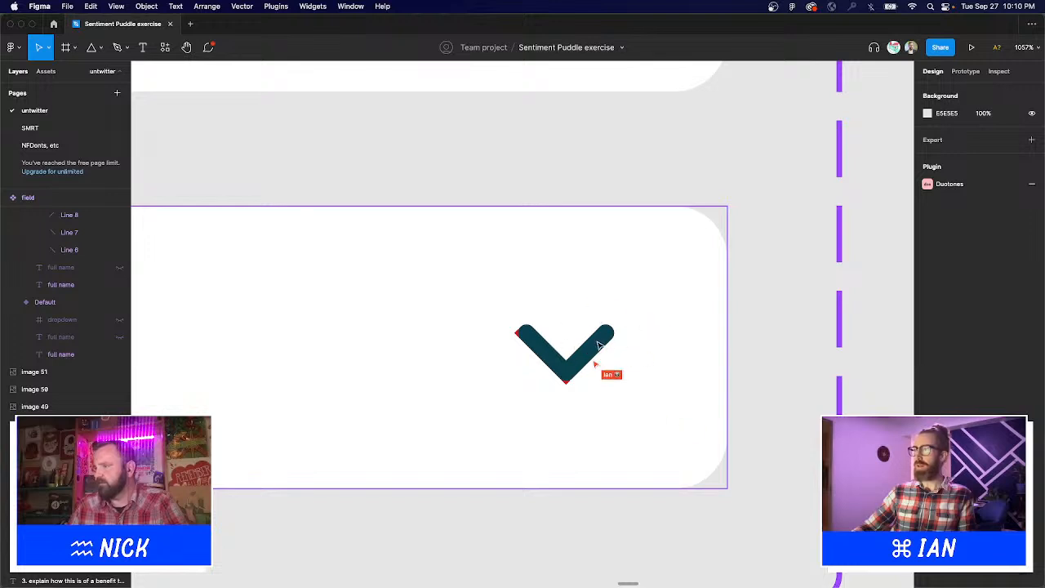
Remove the leftover red line behind the chevron, keeping both chevron arms in place.
{"action": "left_click", "coordinate": [599, 345]}
{"action": "double_click", "coordinate": [600, 347]}
{"action": "left_click", "coordinate": [545, 352], "text": "shift"}
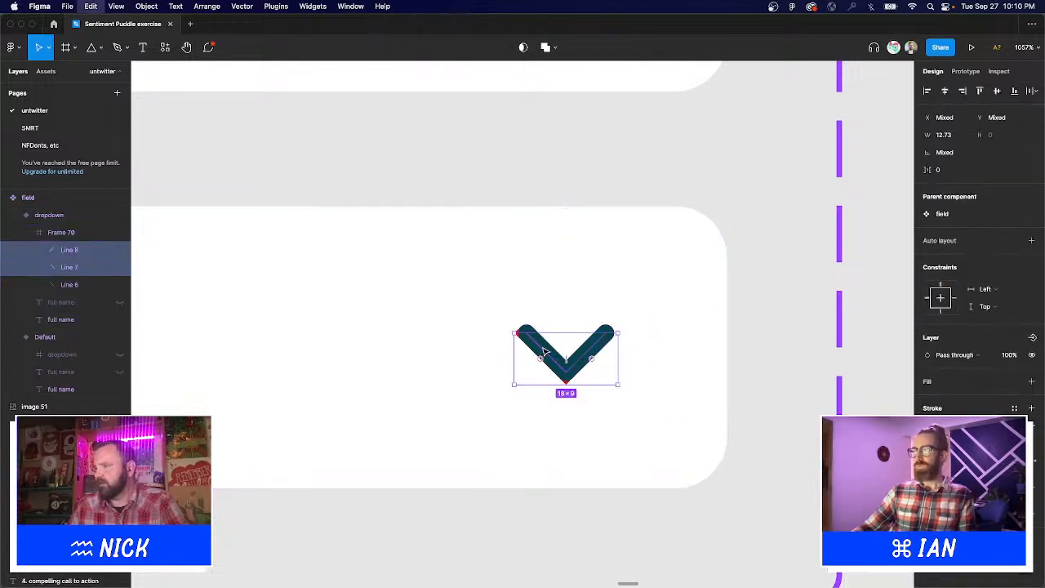
{"action": "key", "text": "Delete"}
{"action": "left_click", "coordinate": [541, 357]}
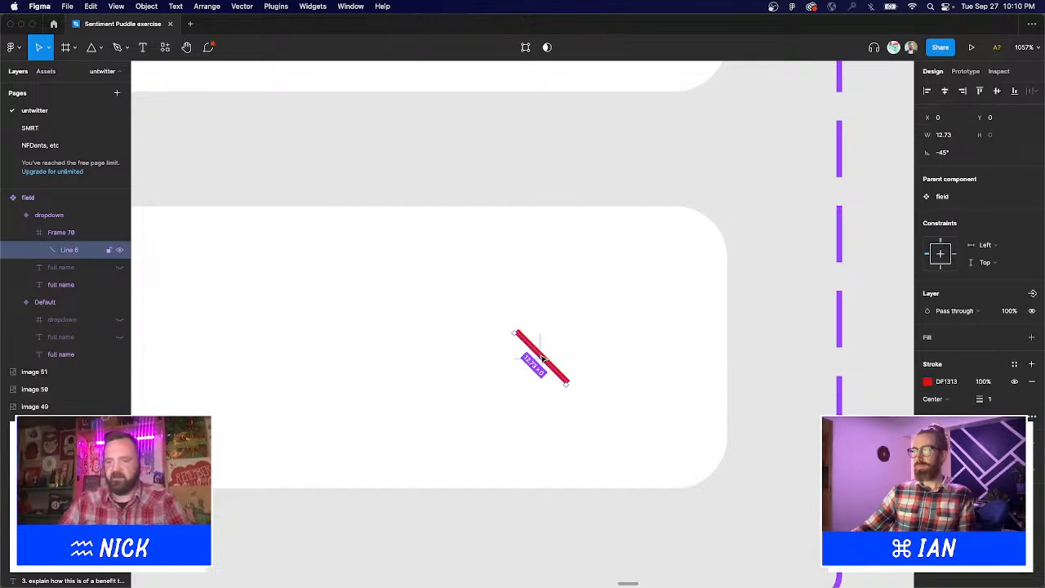
{"action": "key", "text": "Delete"}
{"action": "key", "text": "super+v"}
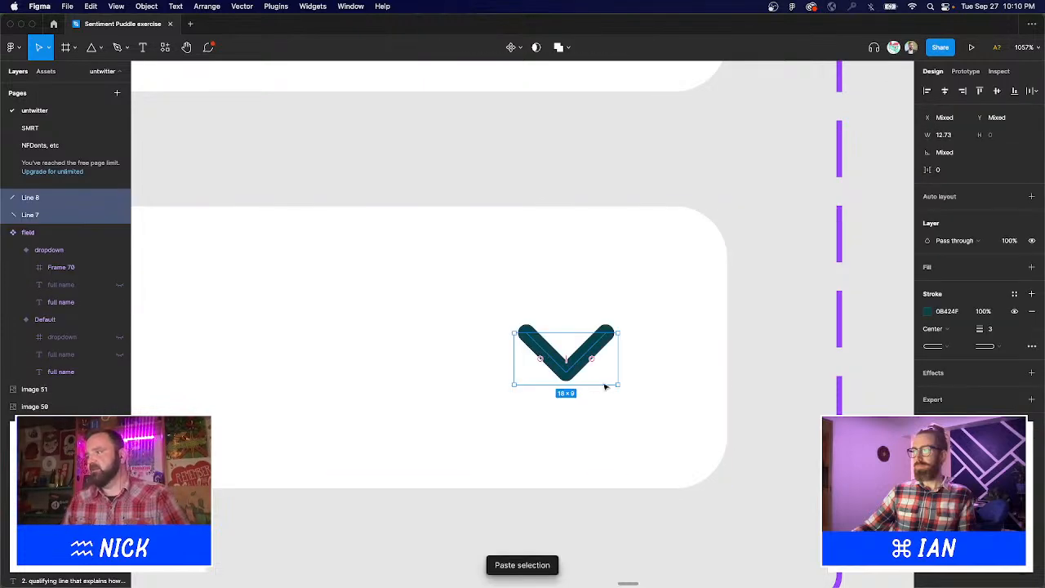
{"action": "left_click", "coordinate": [789, 372]}
{"action": "left_click_drag", "start_coordinate": [796, 378], "coordinate": [379, 231]}
{"action": "scroll", "coordinate": [451, 289], "scroll_direction": "down", "scroll_amount": 5}
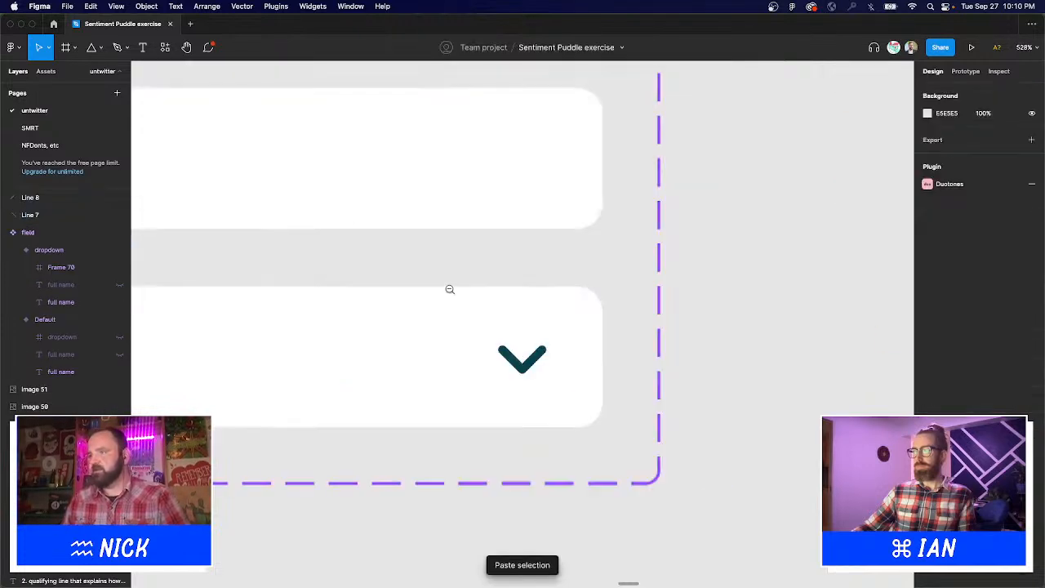
{"action": "scroll", "coordinate": [452, 289], "scroll_direction": "down", "scroll_amount": 3}
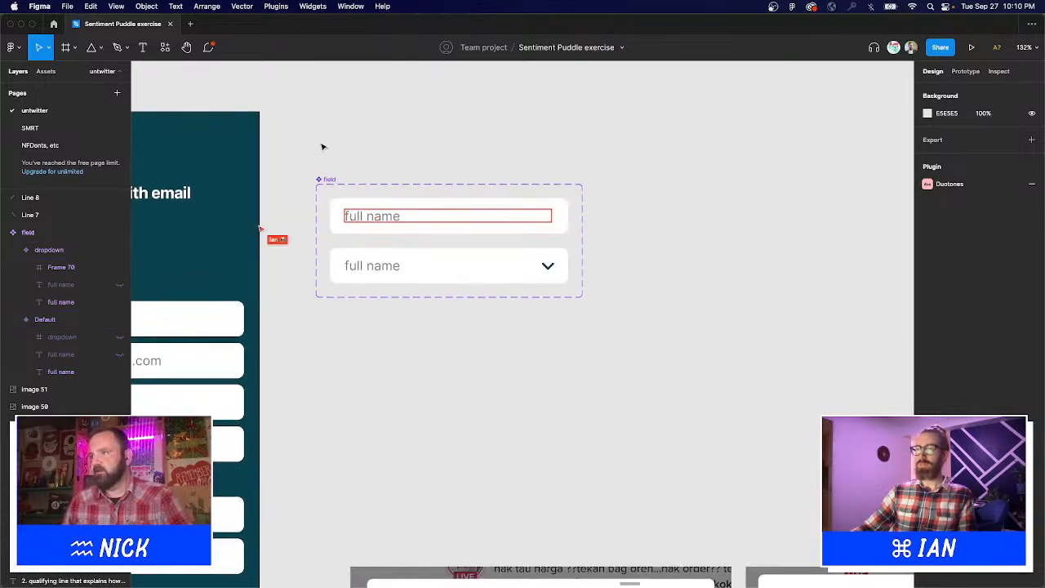
{"action": "scroll", "coordinate": [323, 147], "scroll_direction": "left", "scroll_amount": 5}
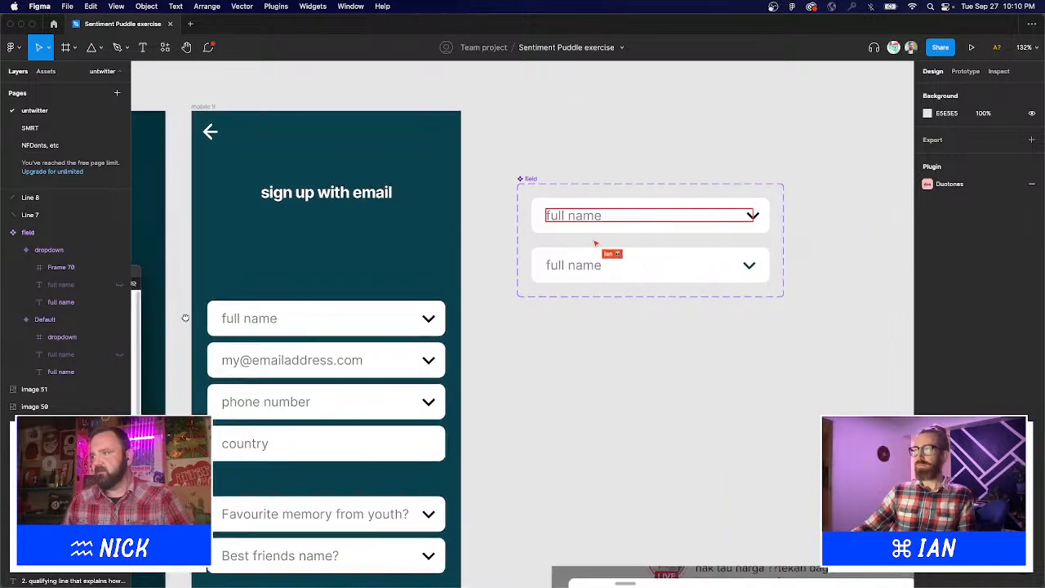
Duplicate the full name placeholder, set the copy to font size 10 and nudge it down.
{"action": "scroll", "coordinate": [186, 318], "scroll_direction": "right", "scroll_amount": 4}
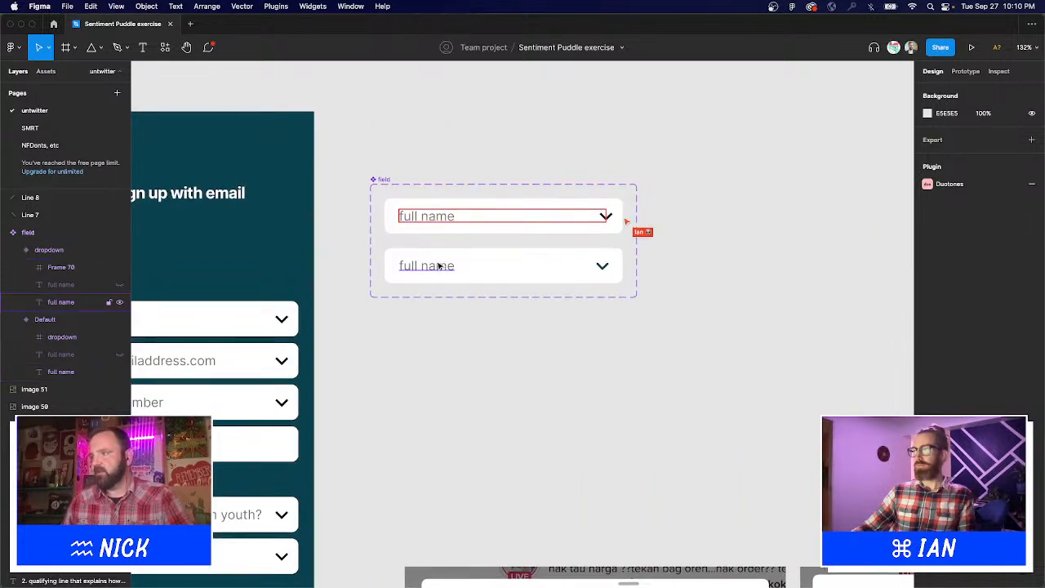
{"action": "double_click", "coordinate": [433, 217]}
{"action": "left_click_drag", "start_coordinate": [343, 158], "coordinate": [553, 301]}
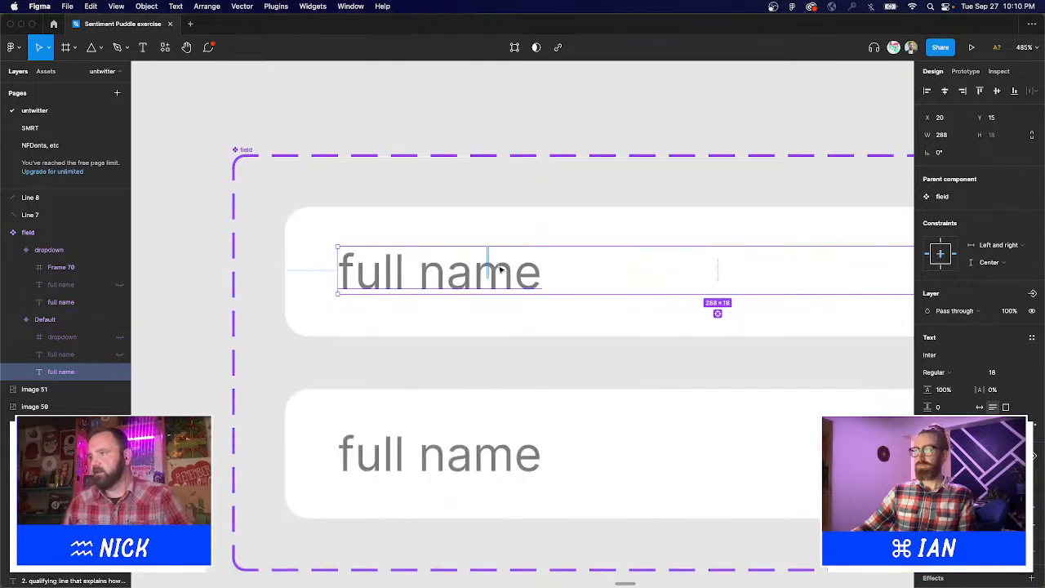
{"action": "left_click", "coordinate": [487, 143]}
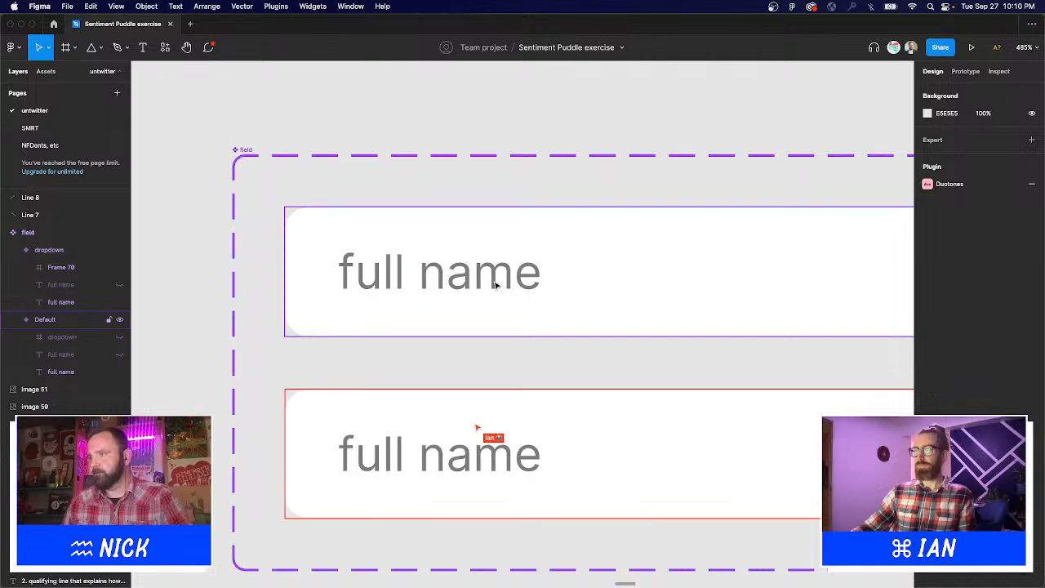
{"action": "left_click", "coordinate": [494, 284]}
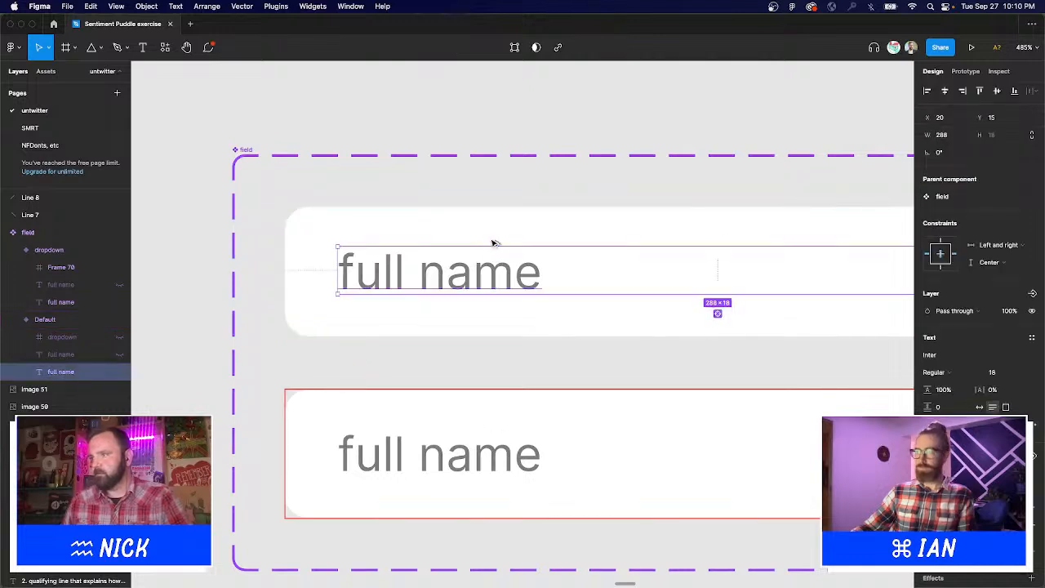
{"action": "key", "text": "super+d"}
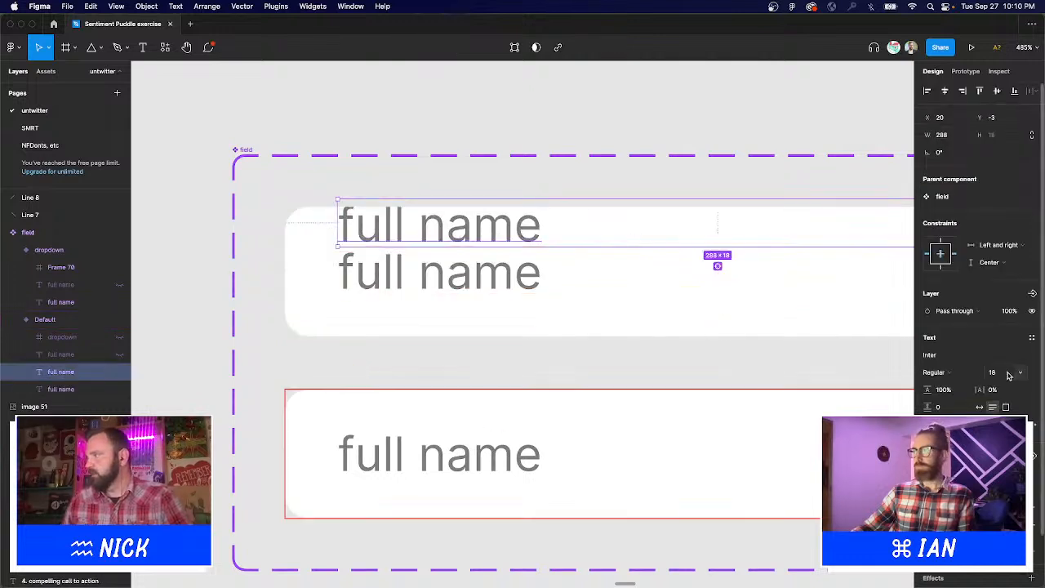
{"action": "left_click", "coordinate": [1009, 375]}
{"action": "type", "text": "1"}
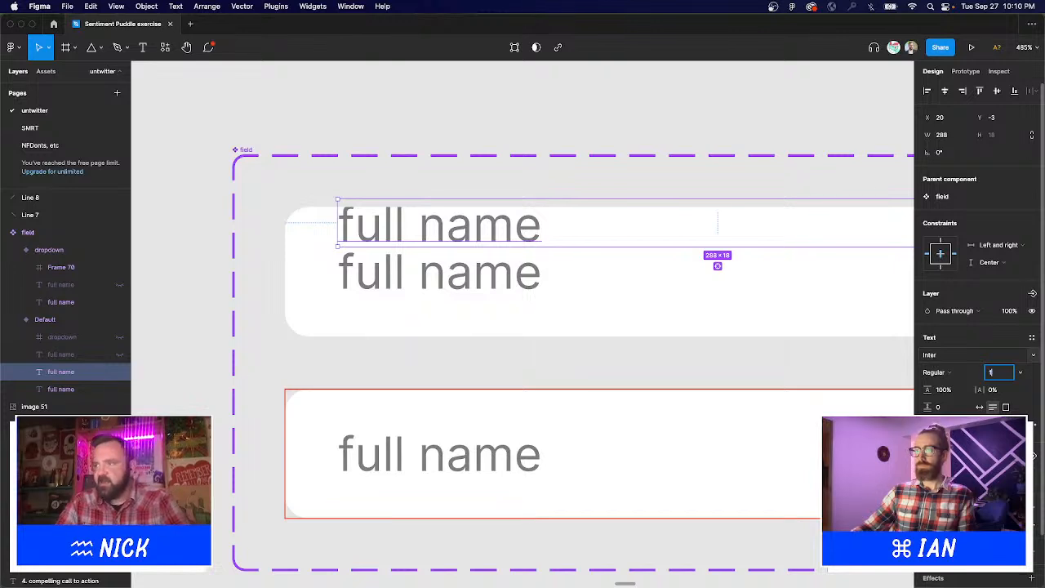
{"action": "type", "text": "1"}
{"action": "key", "text": "Return"}
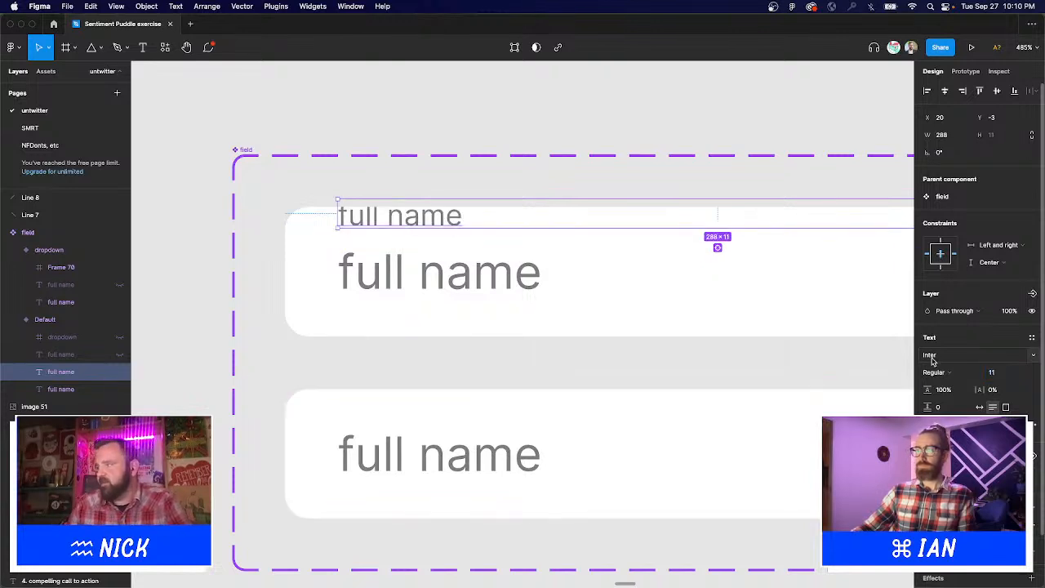
{"action": "left_click", "coordinate": [997, 374]}
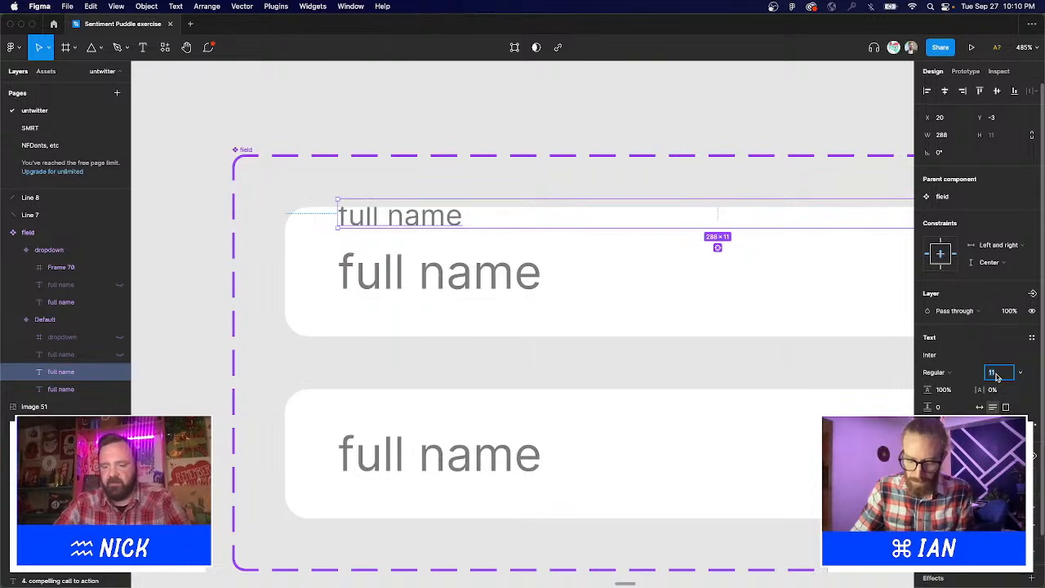
{"action": "type", "text": "10"}
{"action": "key", "text": "Return"}
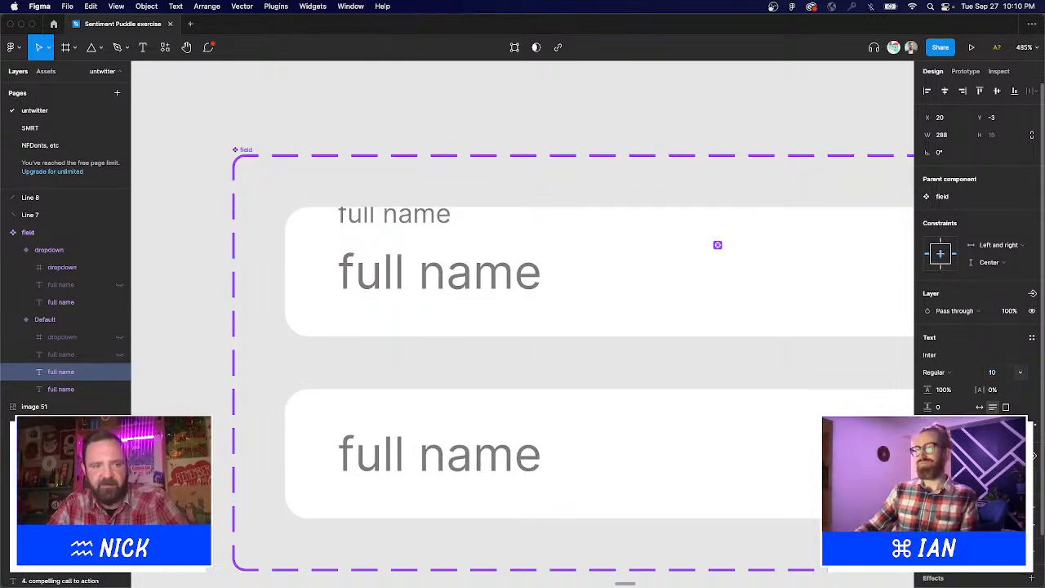
{"action": "key", "text": "Down"}
{"action": "key", "text": "Down"}
{"action": "key", "text": "Down"}
{"action": "key", "text": "Down"}
{"action": "key", "text": "Down"}
{"action": "key", "text": "Down"}
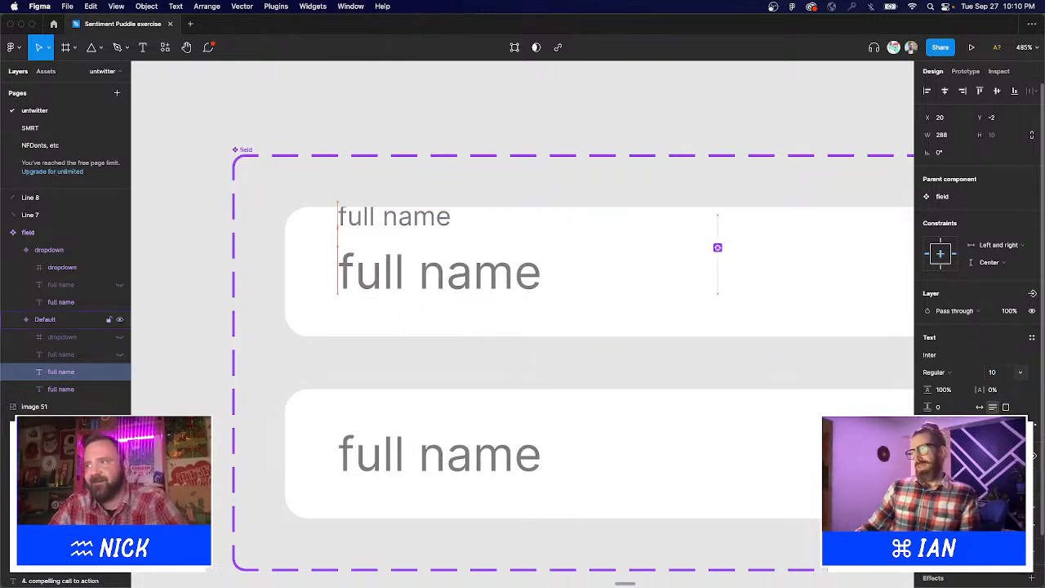
{"action": "key", "text": "Down"}
{"action": "key", "text": "Down"}
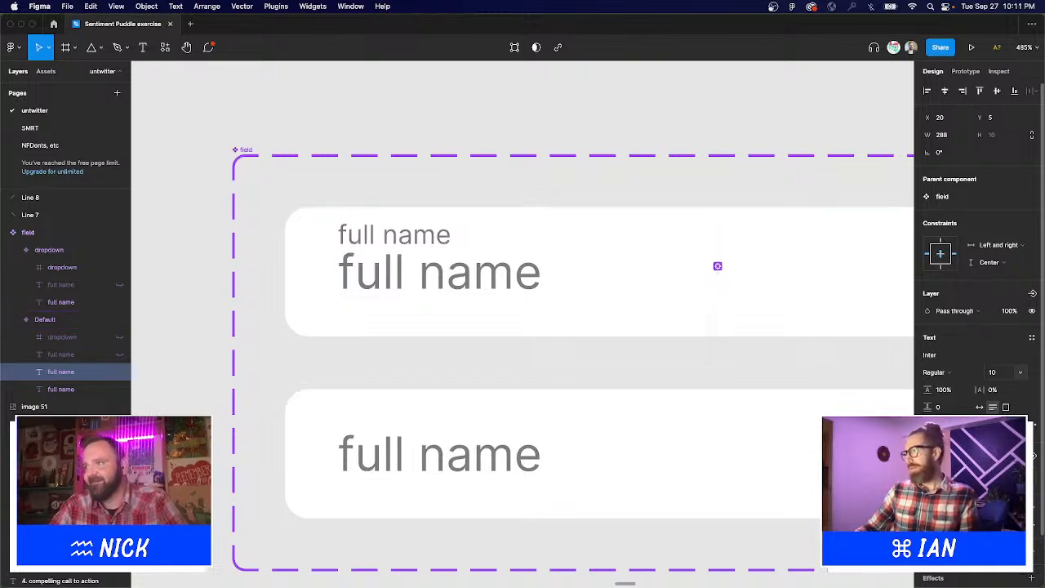
Change the small duplicated text to read 'FULL NAME'.
{"action": "key", "text": "Return"}
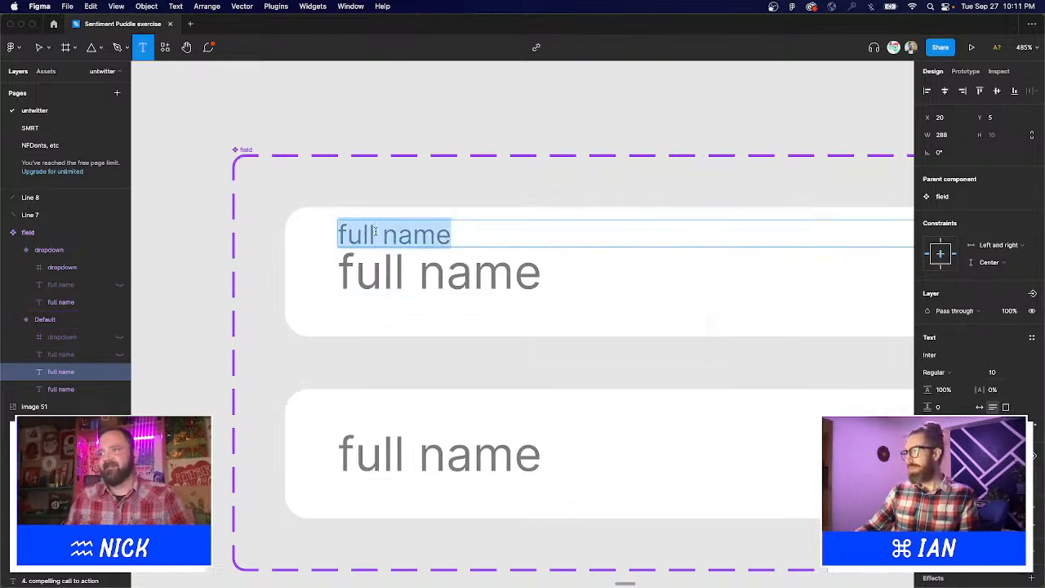
{"action": "type", "text": "FULL BAMM"}
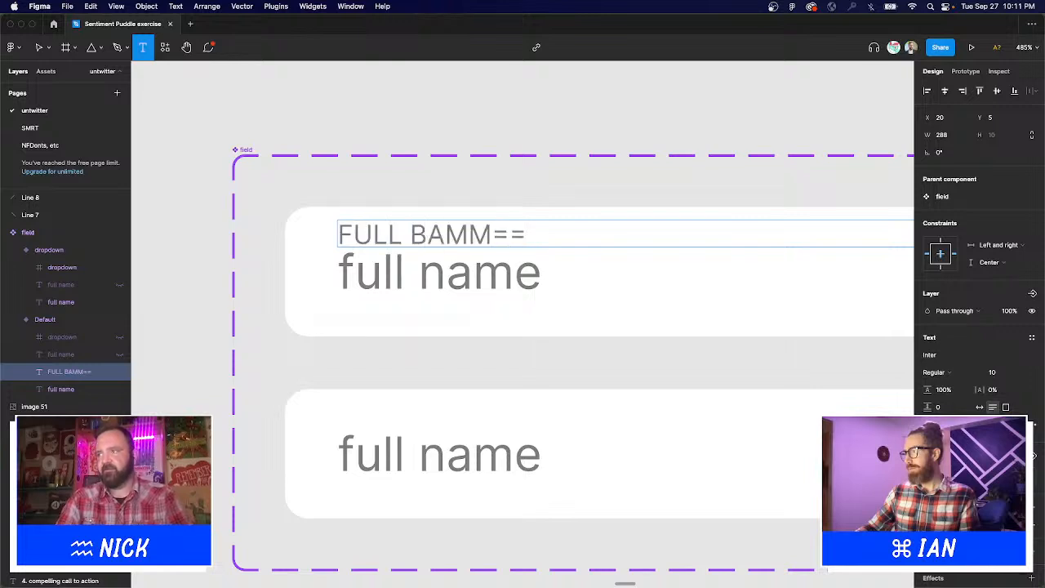
{"action": "type", "text": "=="}
{"action": "key", "text": "super+a"}
{"action": "type", "text": "F"}
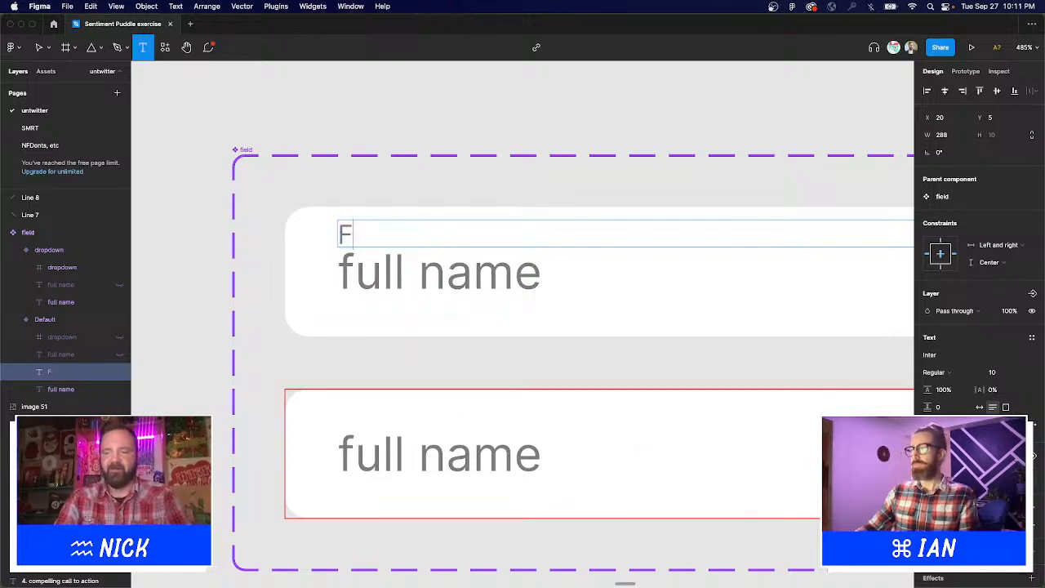
{"action": "type", "text": "ULL NAME"}
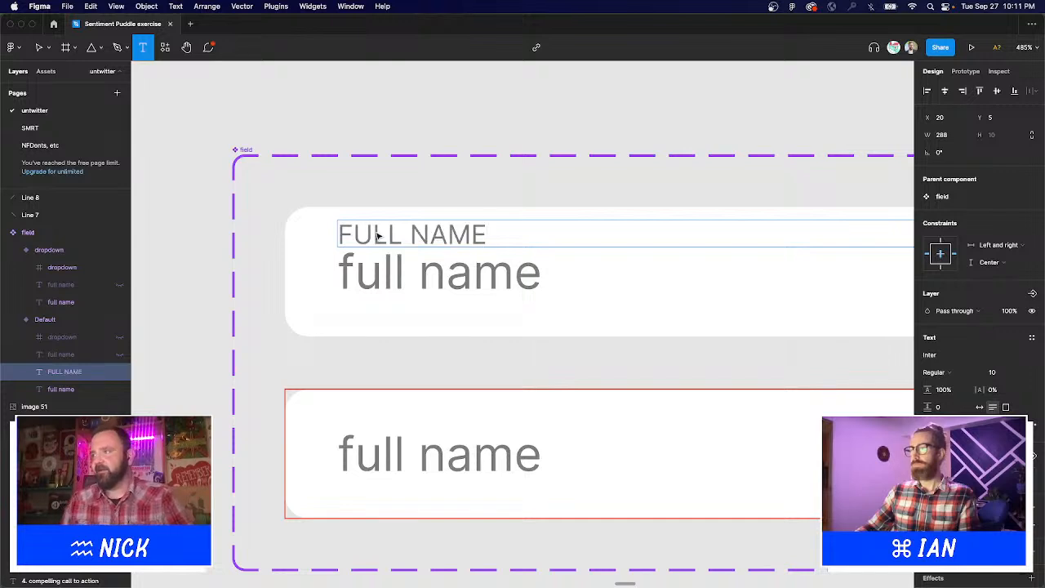
{"action": "key", "text": "Escape"}
{"action": "key", "text": "Escape"}
{"action": "scroll", "coordinate": [388, 270], "scroll_direction": "down", "scroll_amount": 5}
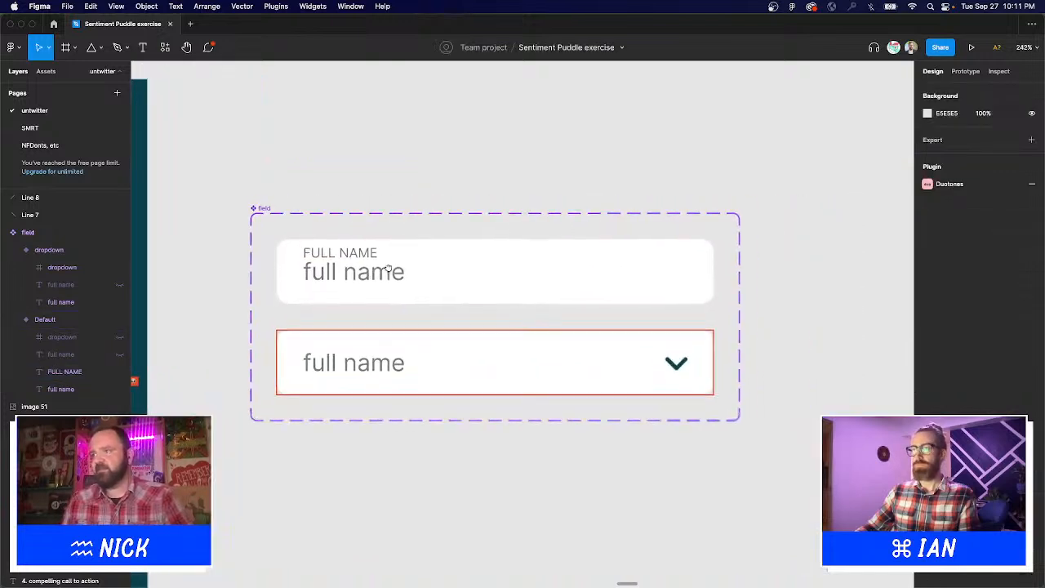
Retype the FULL NAME label as lowercase 'full name'.
{"action": "key", "text": "t"}
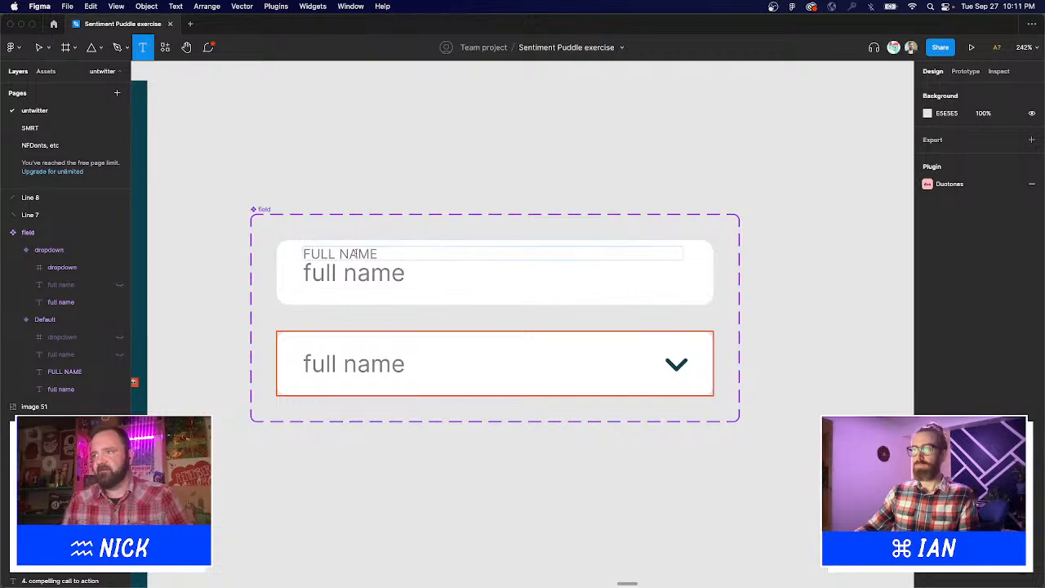
{"action": "left_click", "coordinate": [355, 254]}
{"action": "key", "text": "super+a"}
{"action": "type", "text": "ful"}
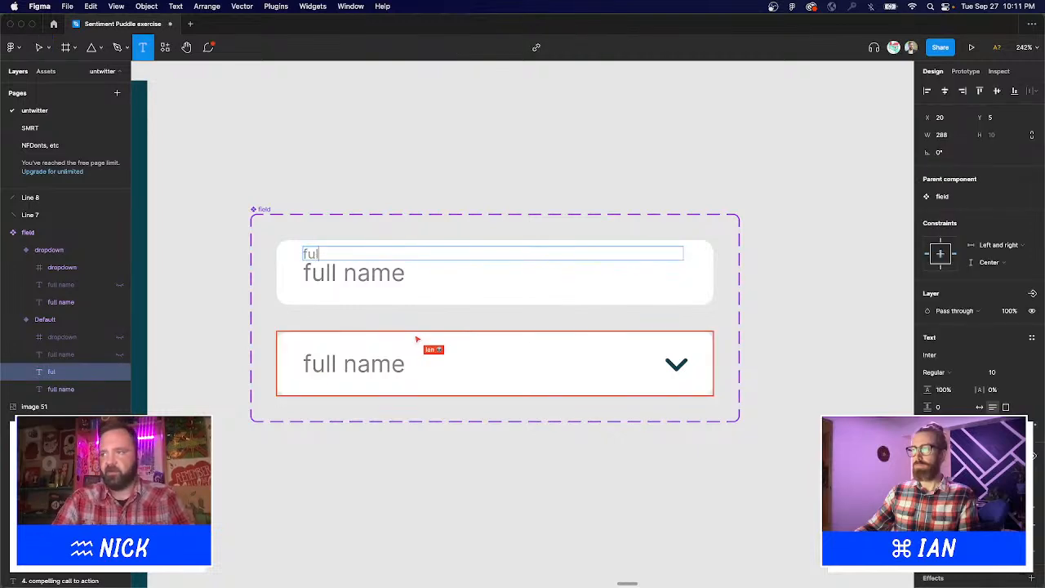
{"action": "type", "text": "l name"}
{"action": "key", "text": "Escape"}
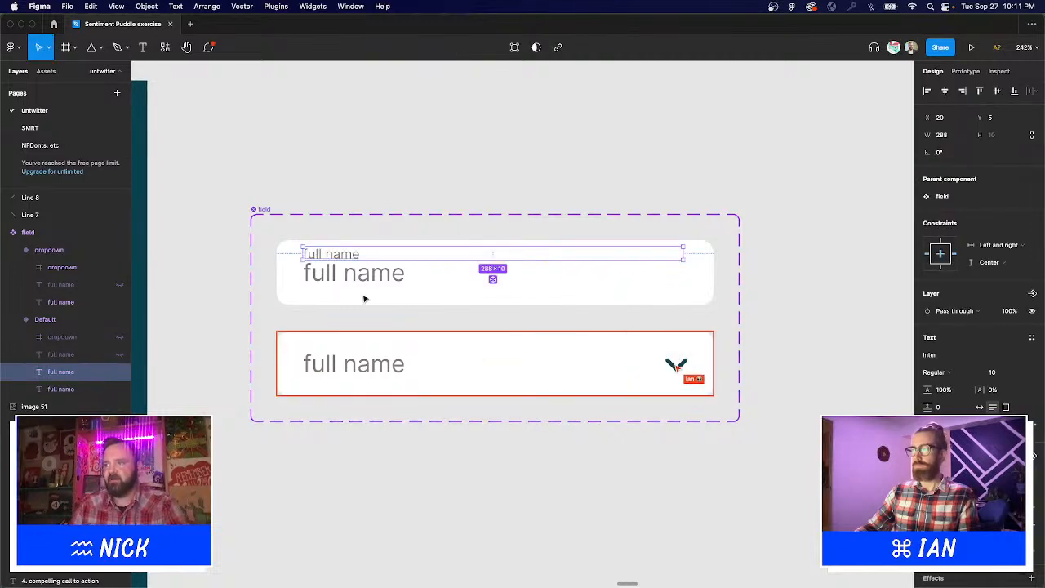
Nudge the label and placeholder into position, and delete the second field's placeholder text.
{"action": "left_click", "coordinate": [367, 279], "text": "shift"}
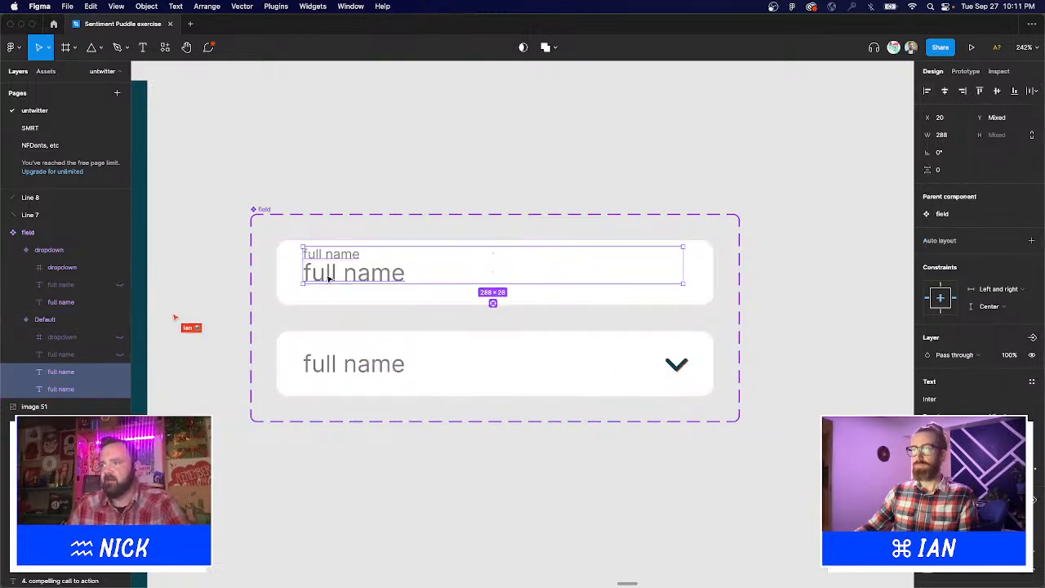
{"action": "key", "text": "Down"}
{"action": "key", "text": "Down"}
{"action": "key", "text": "Down"}
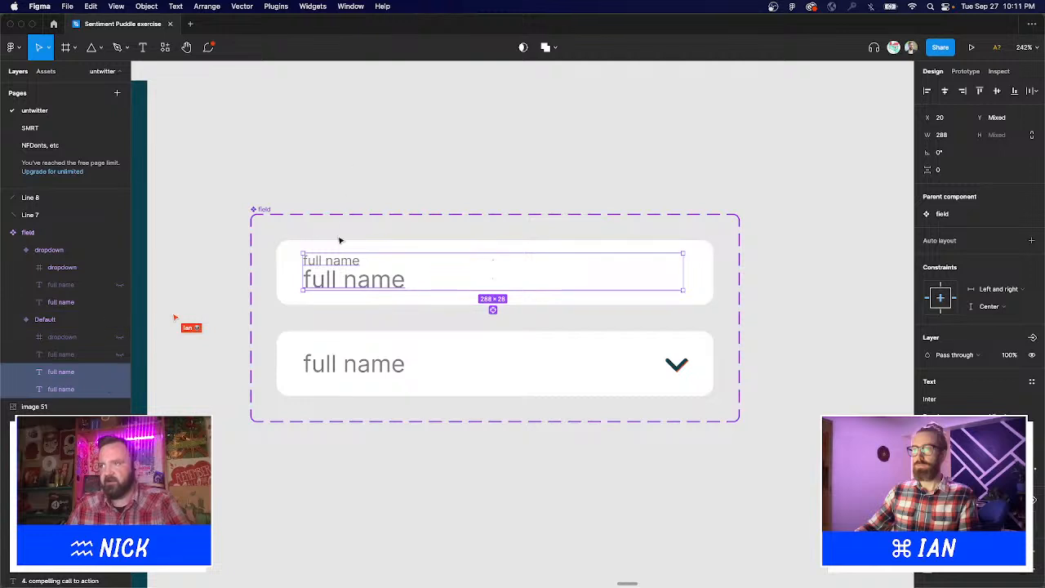
{"action": "left_click", "coordinate": [337, 260]}
{"action": "key", "text": "Up"}
{"action": "key", "text": "Up"}
{"action": "key", "text": "Up"}
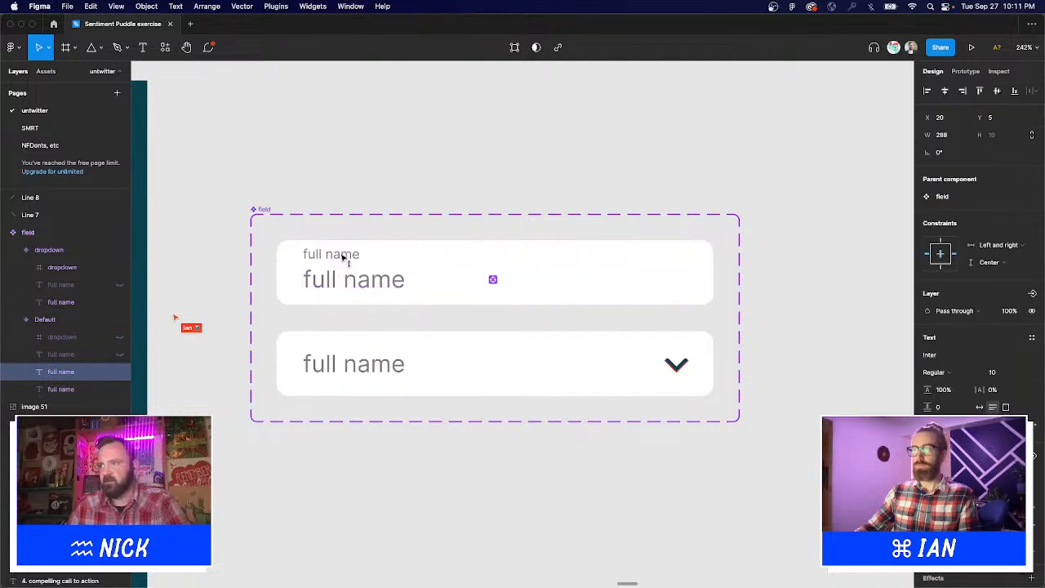
{"action": "key", "text": "Down"}
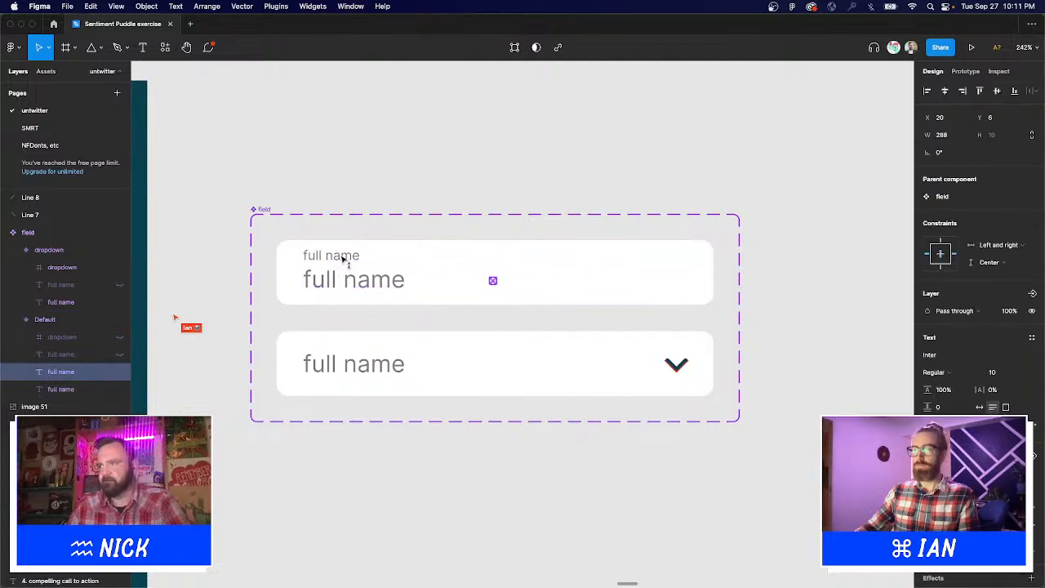
{"action": "left_click", "coordinate": [334, 281], "text": "shift"}
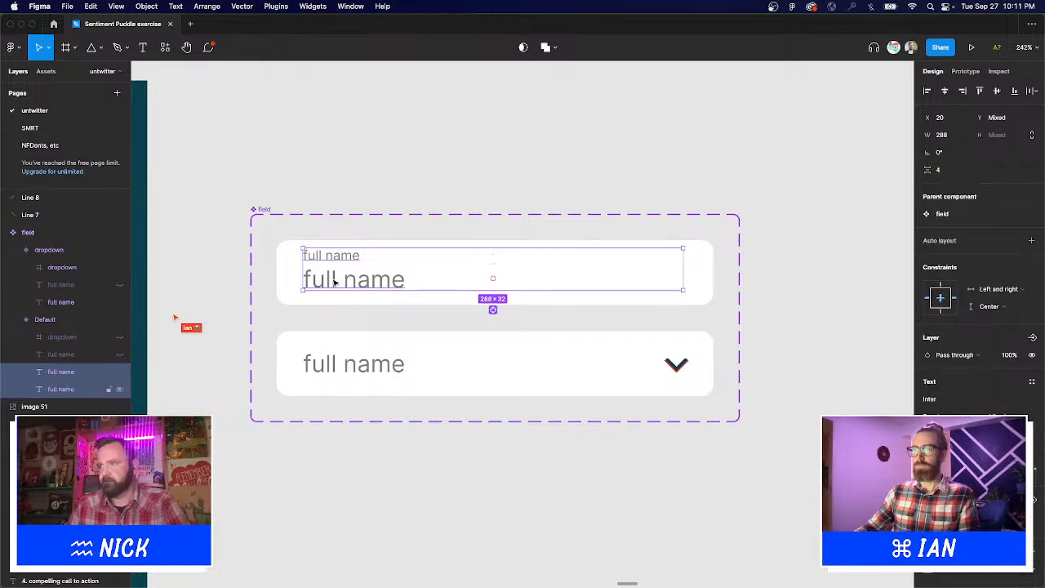
{"action": "key", "text": "Escape"}
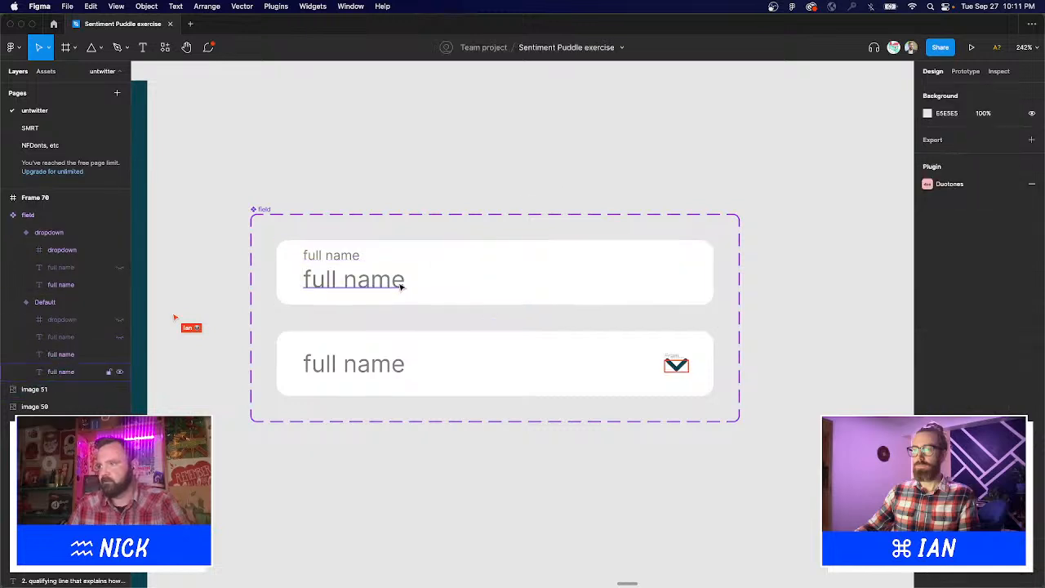
{"action": "left_click", "coordinate": [349, 255]}
{"action": "left_click", "coordinate": [346, 252], "text": "shift"}
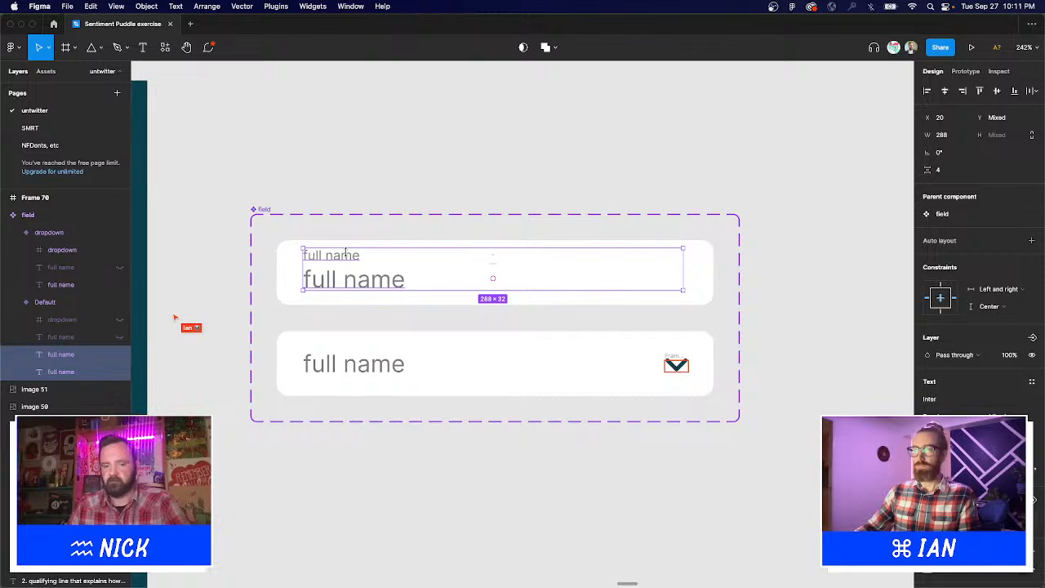
{"action": "left_click", "coordinate": [378, 372]}
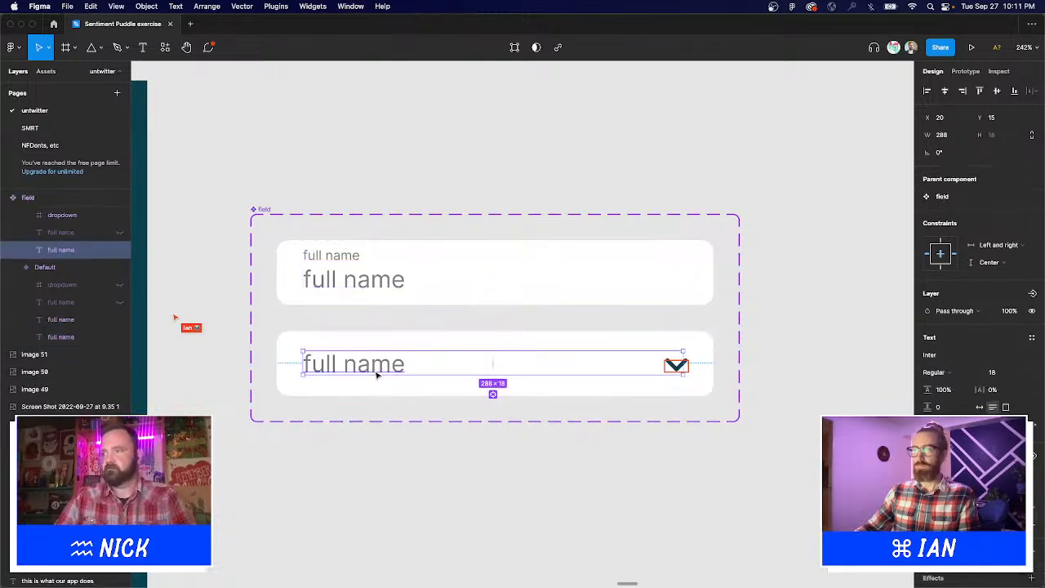
{"action": "key", "text": "BackSpace"}
Paste the label and placeholder into the dropdown, changing them to 'Country' and 'Please select one...'.
{"action": "left_click", "coordinate": [377, 376]}
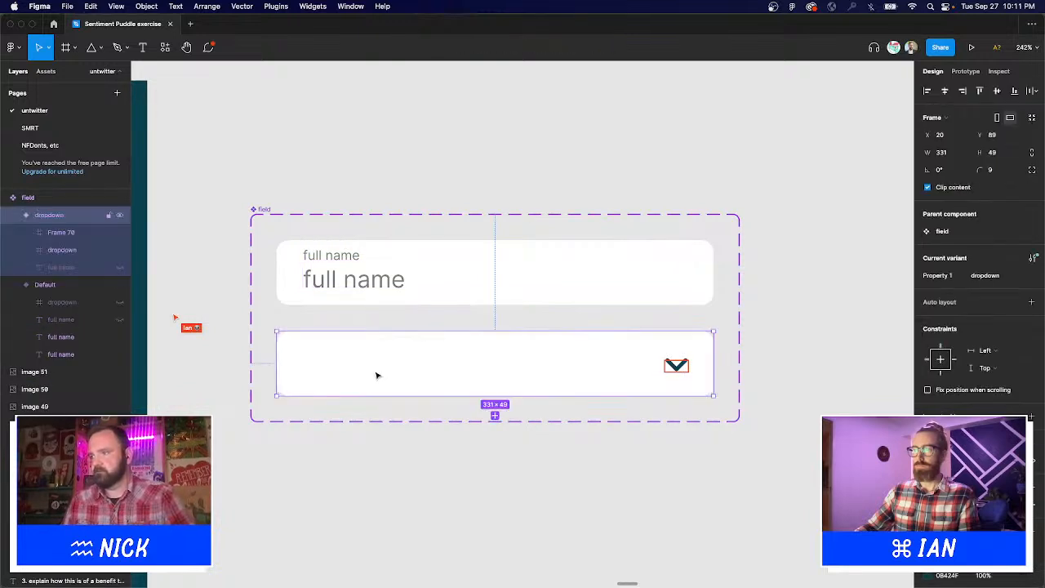
{"action": "key", "text": "super+v"}
{"action": "left_click", "coordinate": [437, 158]}
{"action": "key", "text": "t"}
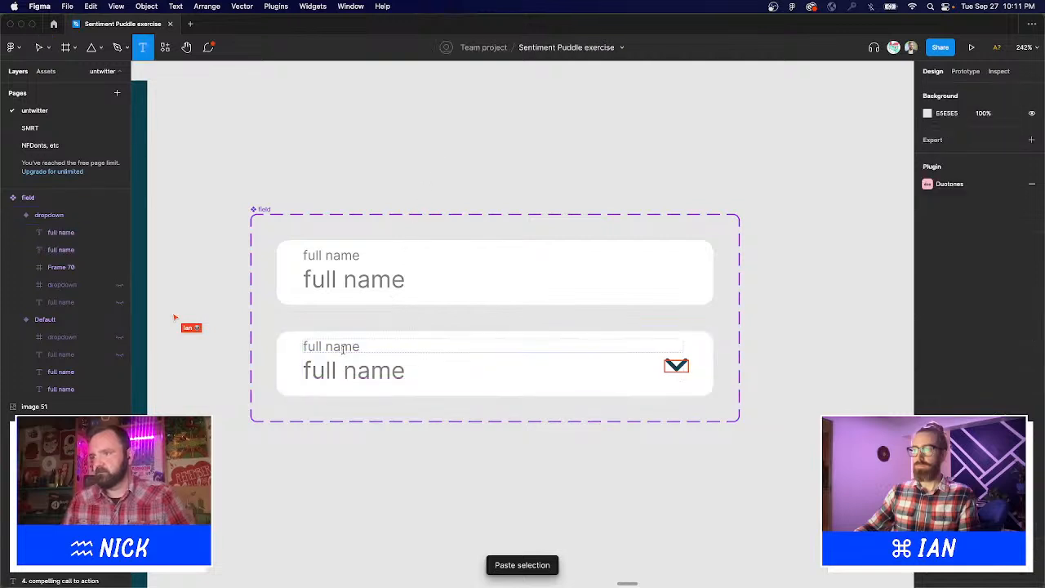
{"action": "double_click", "coordinate": [343, 348]}
{"action": "type", "text": "Country"}
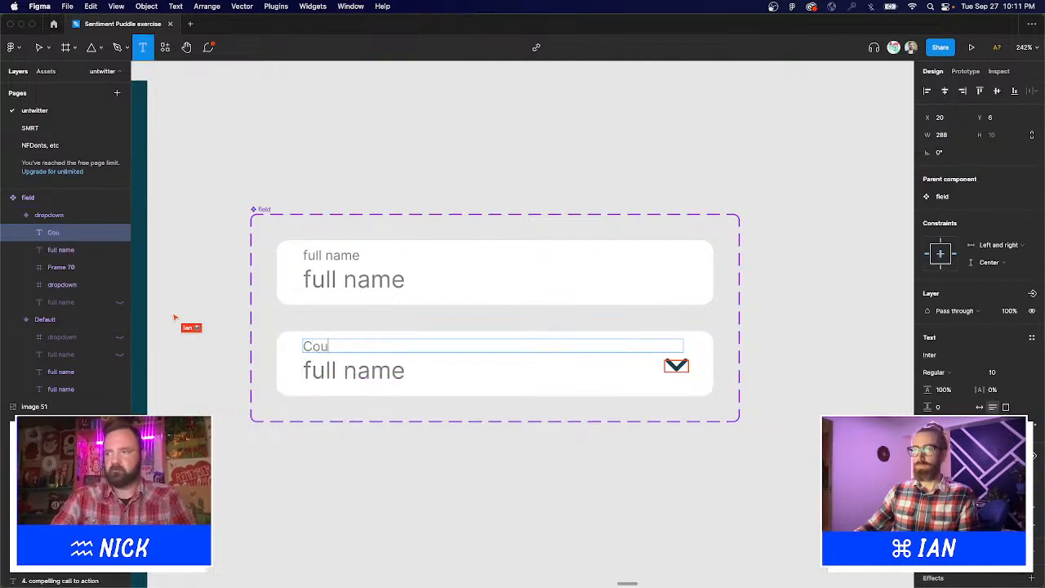
{"action": "double_click", "coordinate": [362, 373]}
{"action": "type", "text": "Plea"}
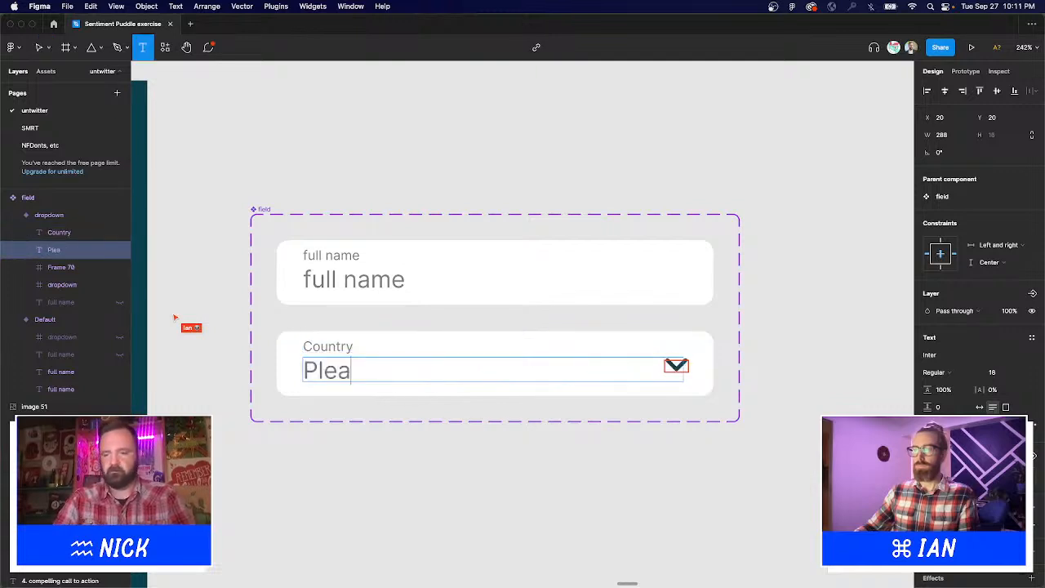
{"action": "type", "text": "se select one..."}
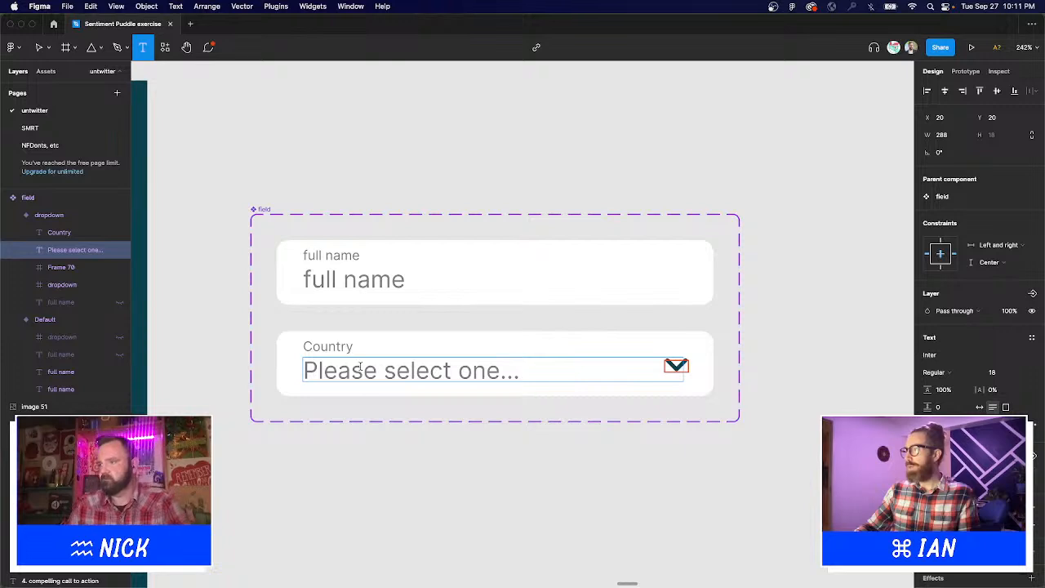
{"action": "key", "text": "Escape"}
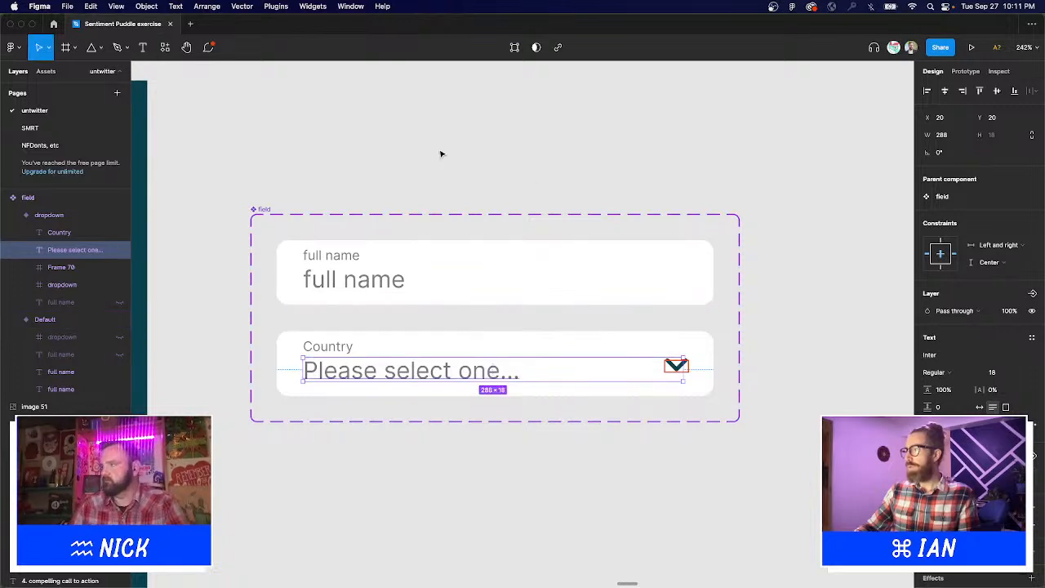
Make the dropdown placeholder Light Italic with a paler grey fill.
{"action": "left_click", "coordinate": [946, 378]}
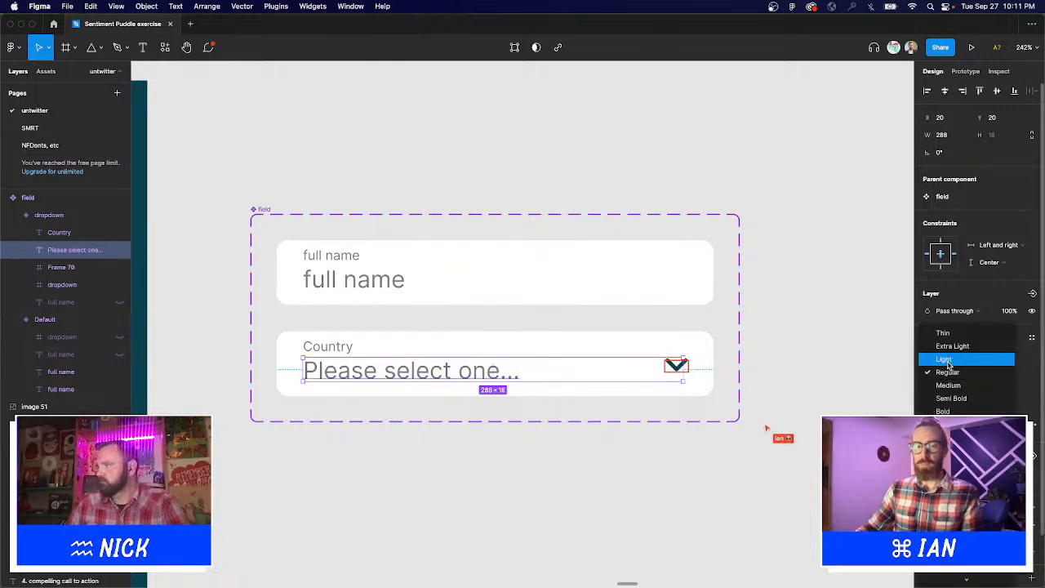
{"action": "left_click", "coordinate": [944, 358]}
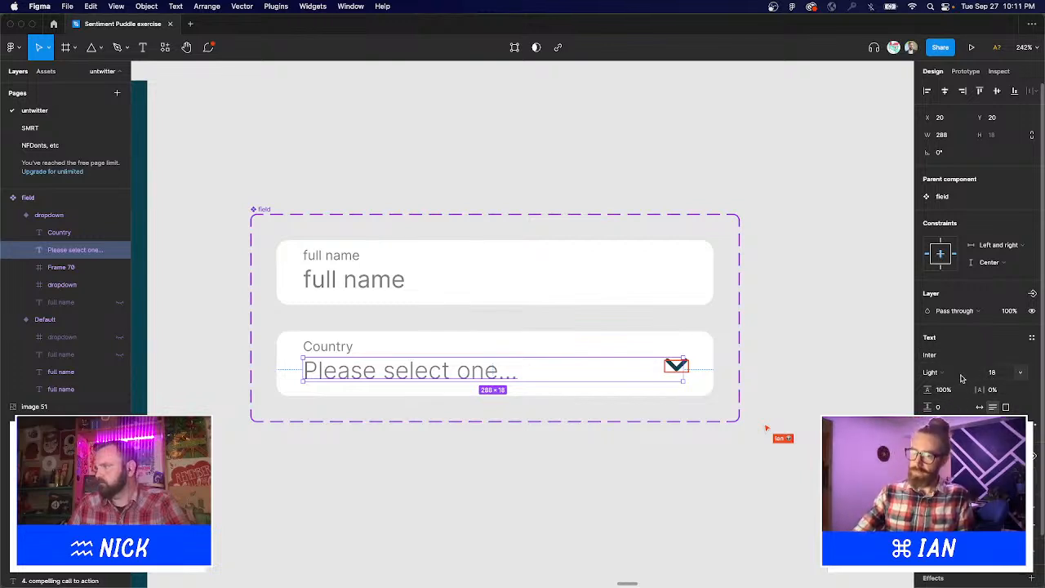
{"action": "left_click", "coordinate": [962, 378]}
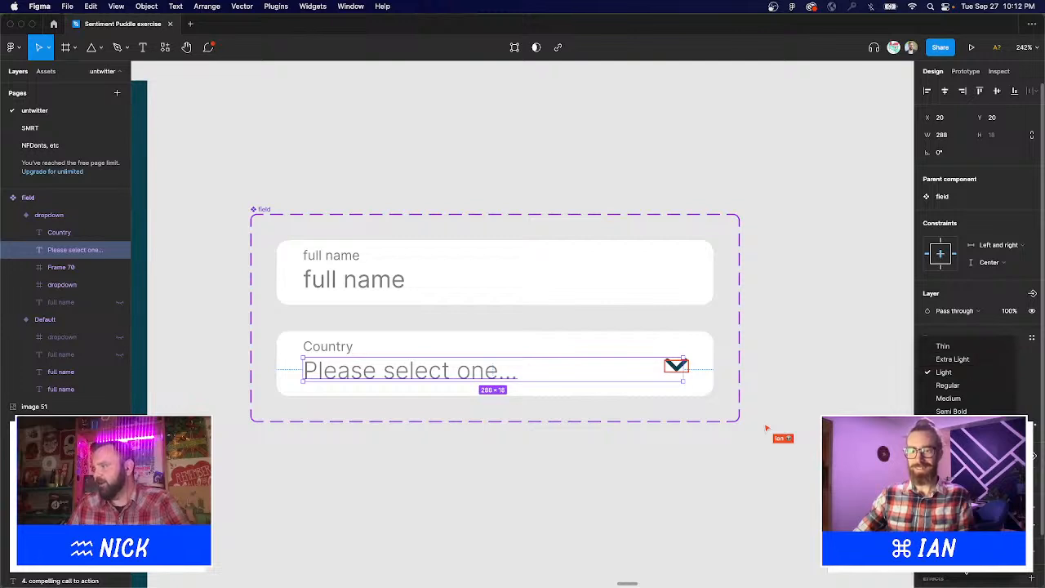
{"action": "left_click", "coordinate": [954, 497]}
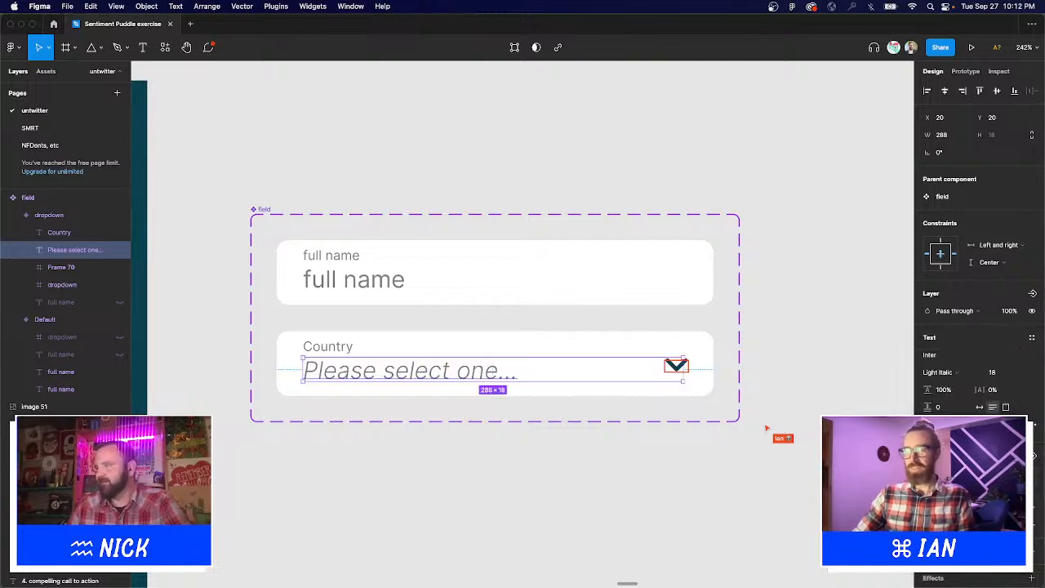
{"action": "left_click", "coordinate": [929, 524]}
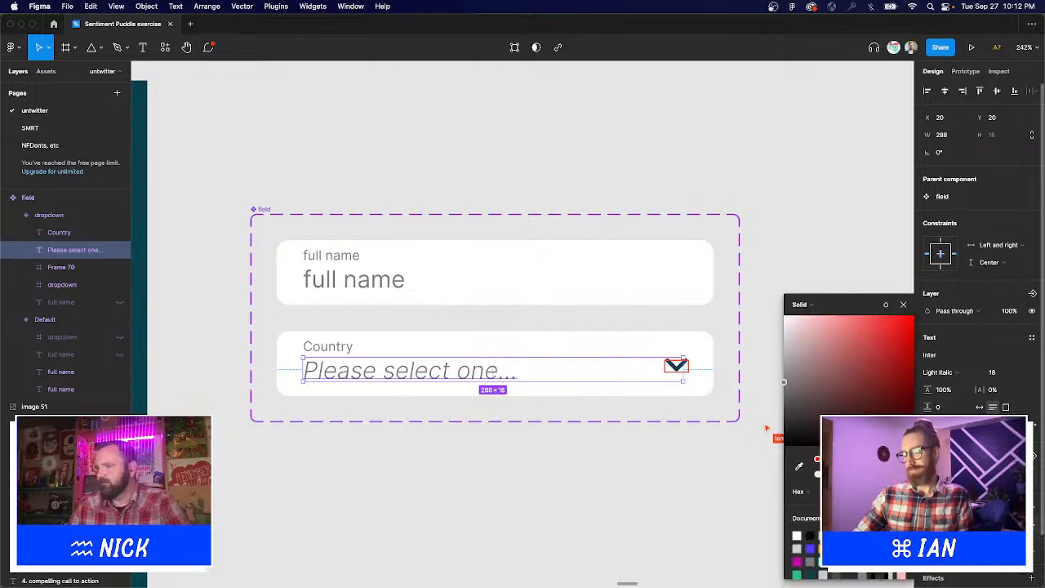
{"action": "left_click_drag", "start_coordinate": [789, 369], "coordinate": [785, 351]}
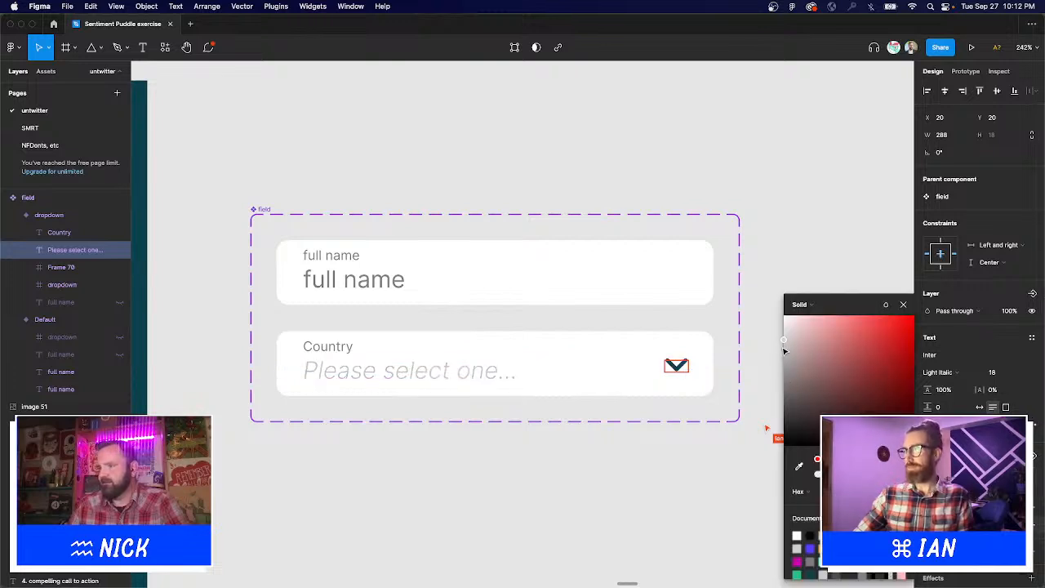
{"action": "left_click", "coordinate": [385, 205]}
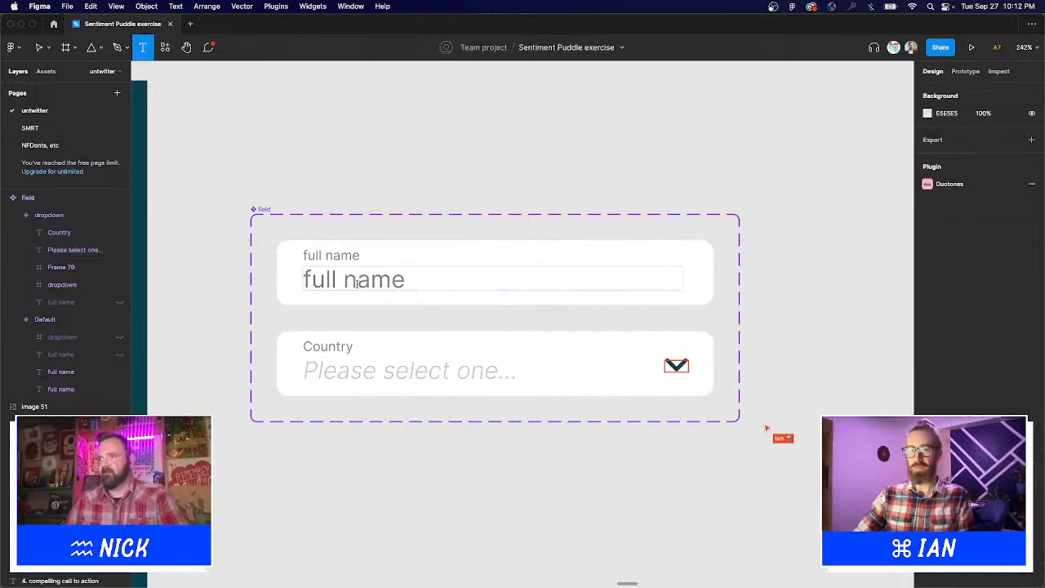
Change the top field's placeholder text to 'My full name'.
{"action": "double_click", "coordinate": [356, 284]}
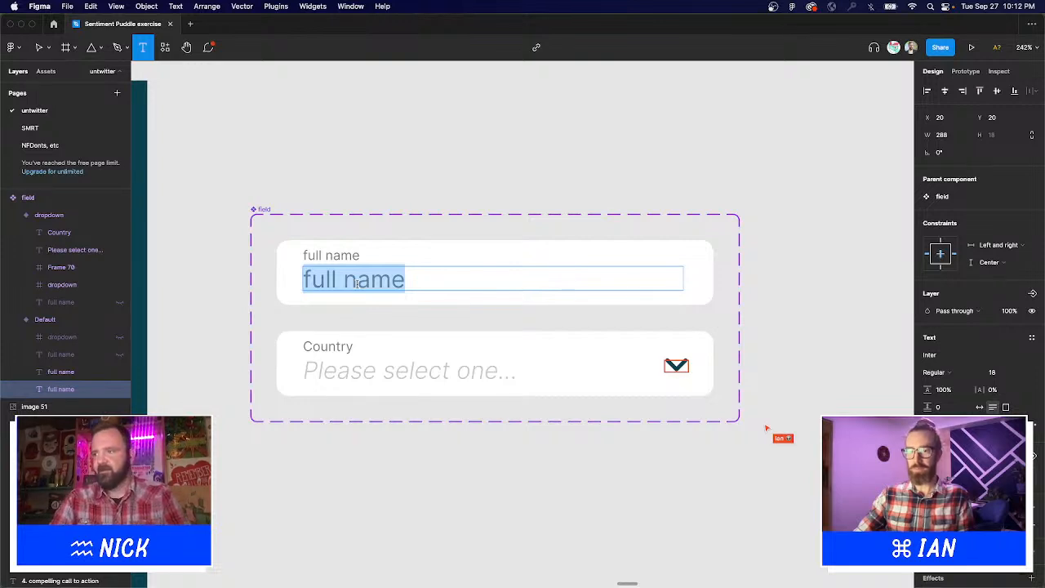
{"action": "type", "text": "My ful"}
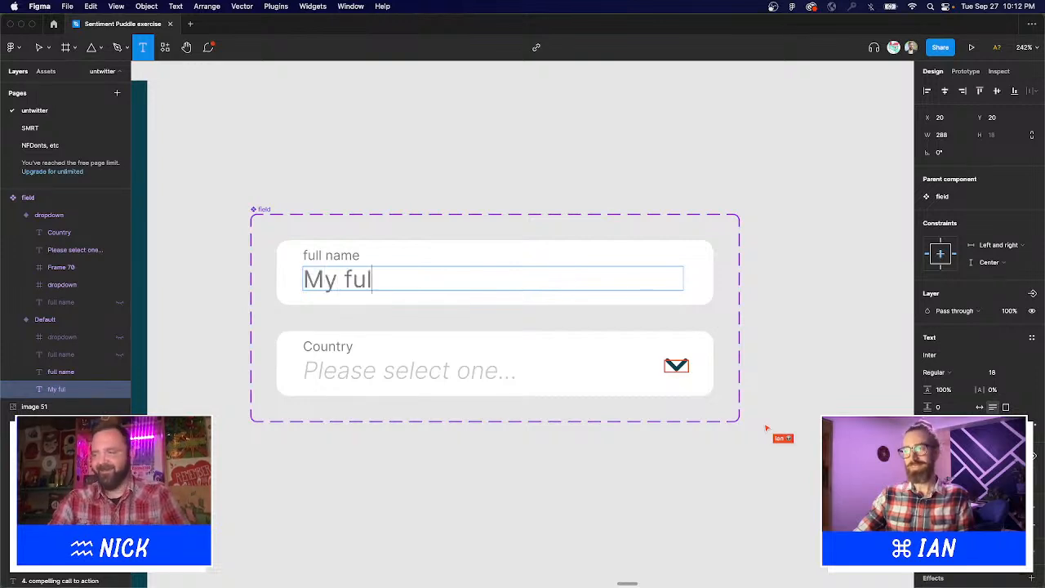
{"action": "type", "text": "l name"}
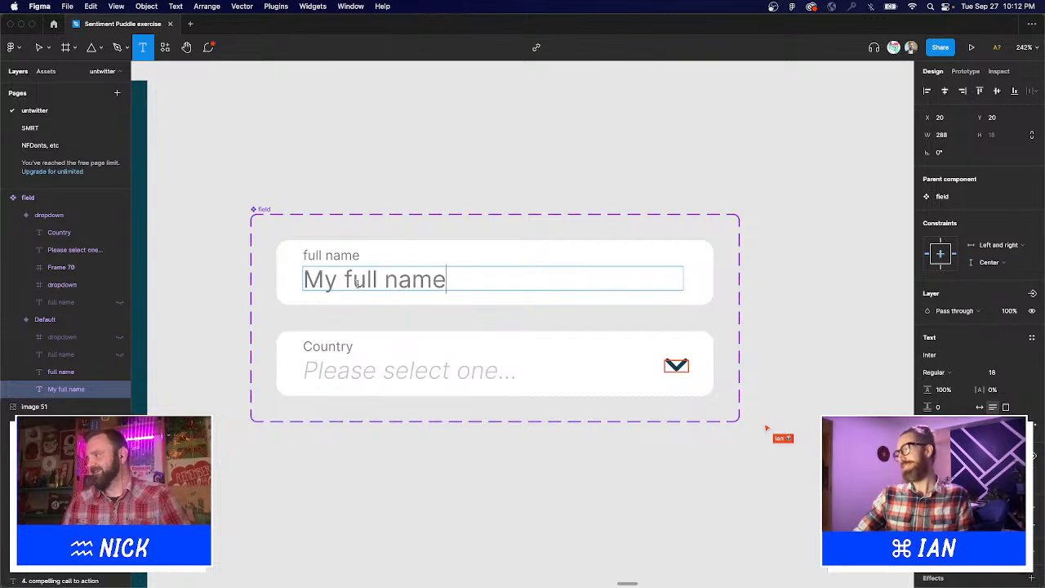
{"action": "key", "text": "Escape"}
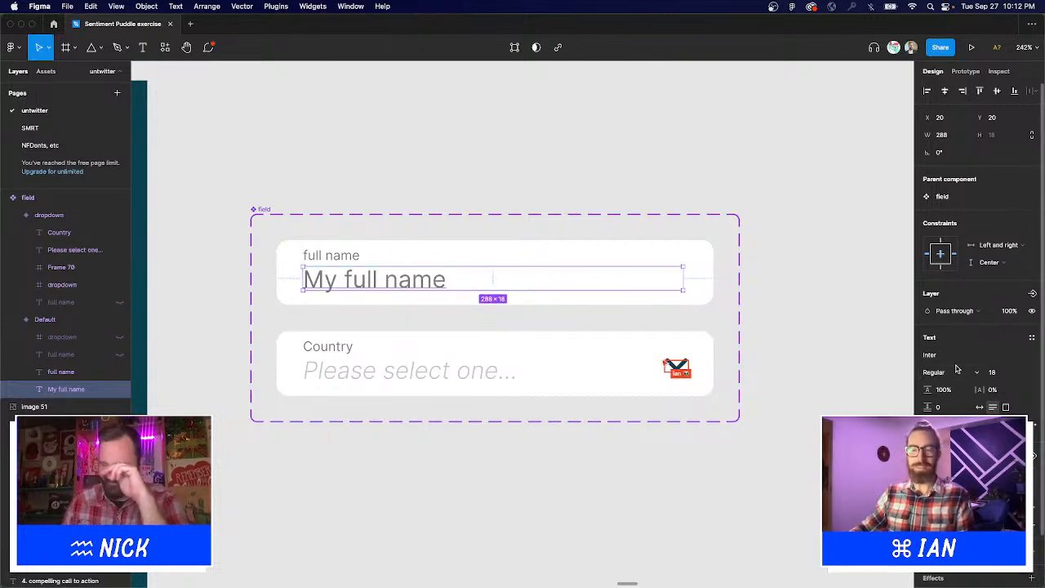
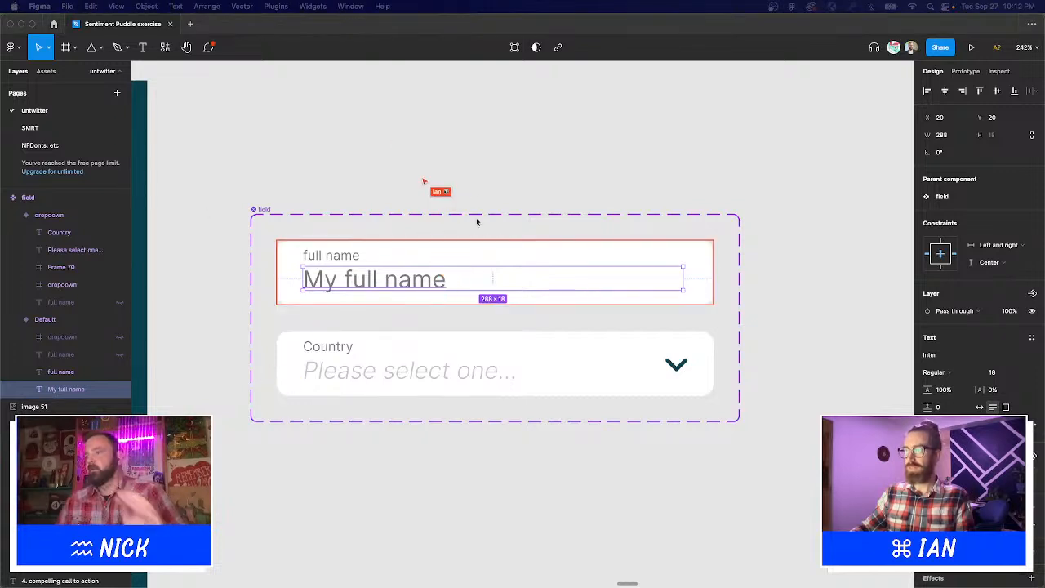
Delete the full name input variant from the field component.
{"action": "left_click", "coordinate": [427, 156]}
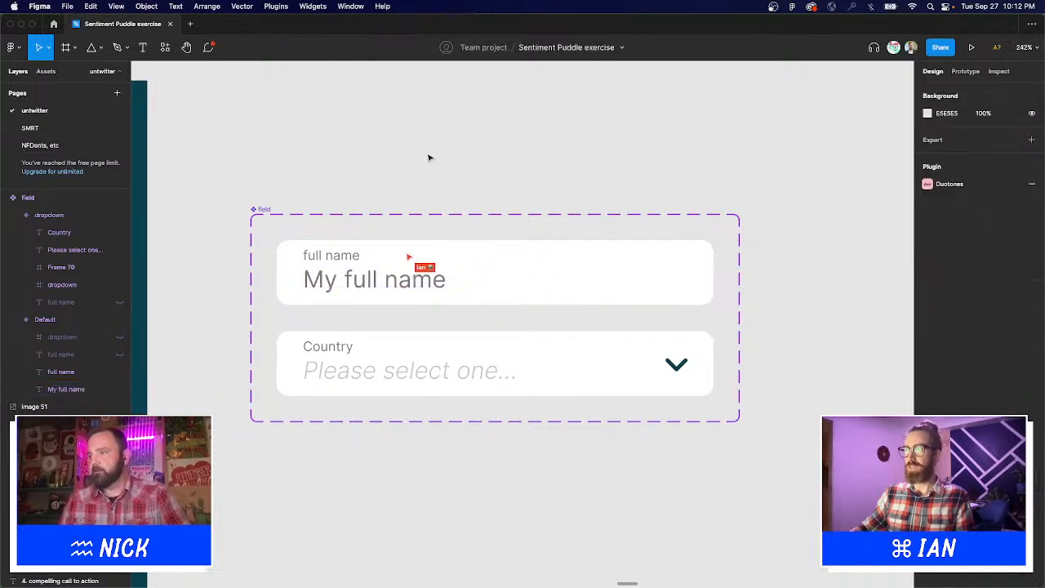
{"action": "scroll", "coordinate": [444, 169], "scroll_direction": "left", "scroll_amount": 1}
{"action": "scroll", "coordinate": [444, 168], "scroll_direction": "down", "scroll_amount": 1}
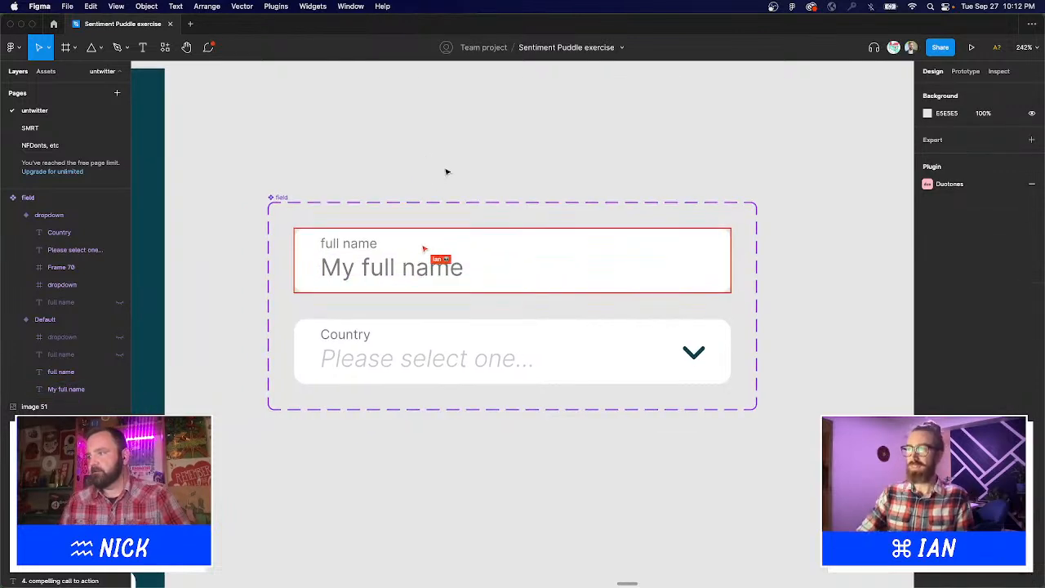
{"action": "left_click", "coordinate": [406, 273]}
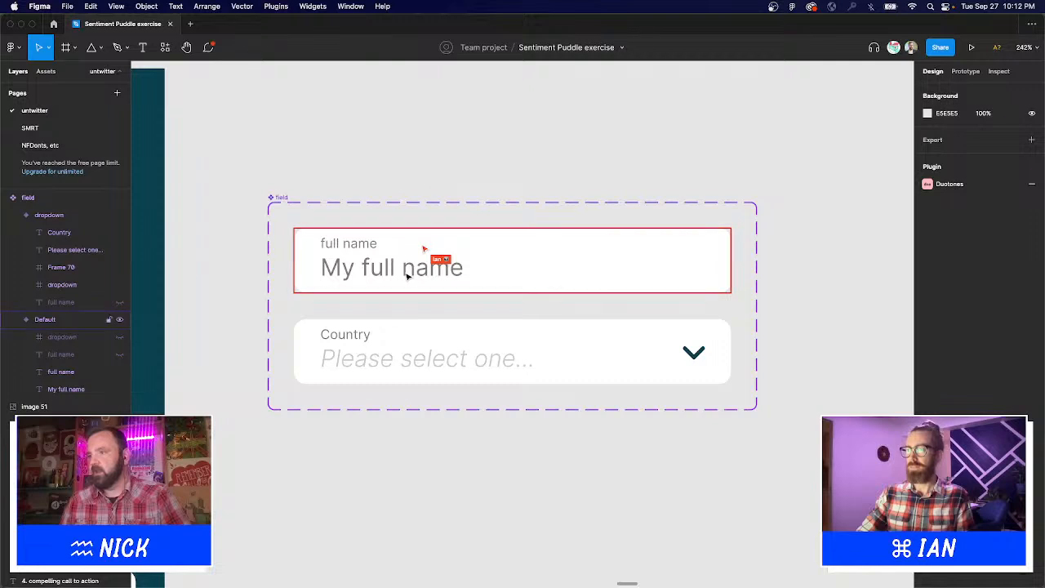
{"action": "key", "text": "Delete"}
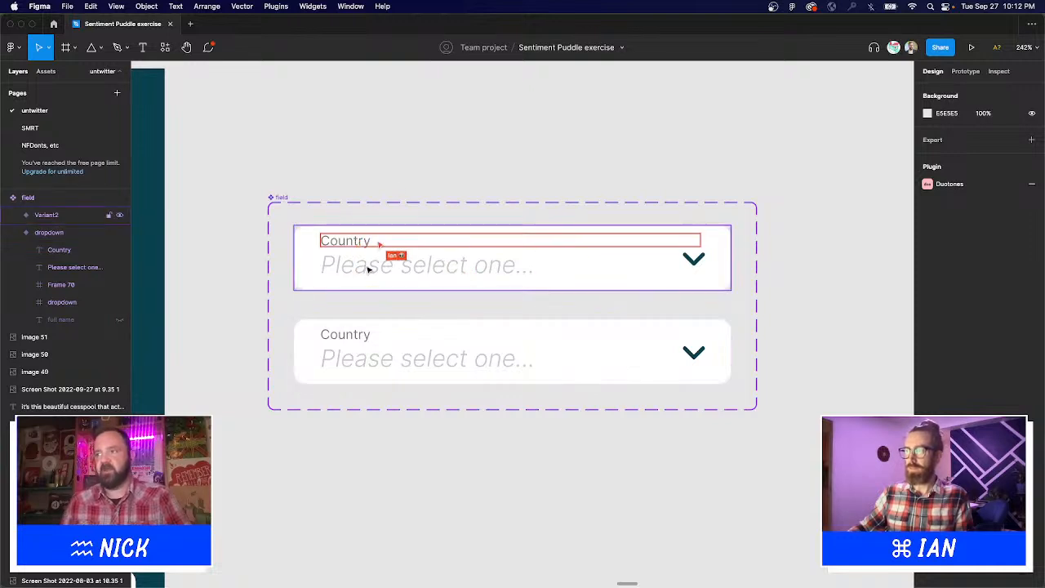
Try pasting the 'Please select one...' text into the dropdown card, then undo the paste.
{"action": "left_click", "coordinate": [369, 269]}
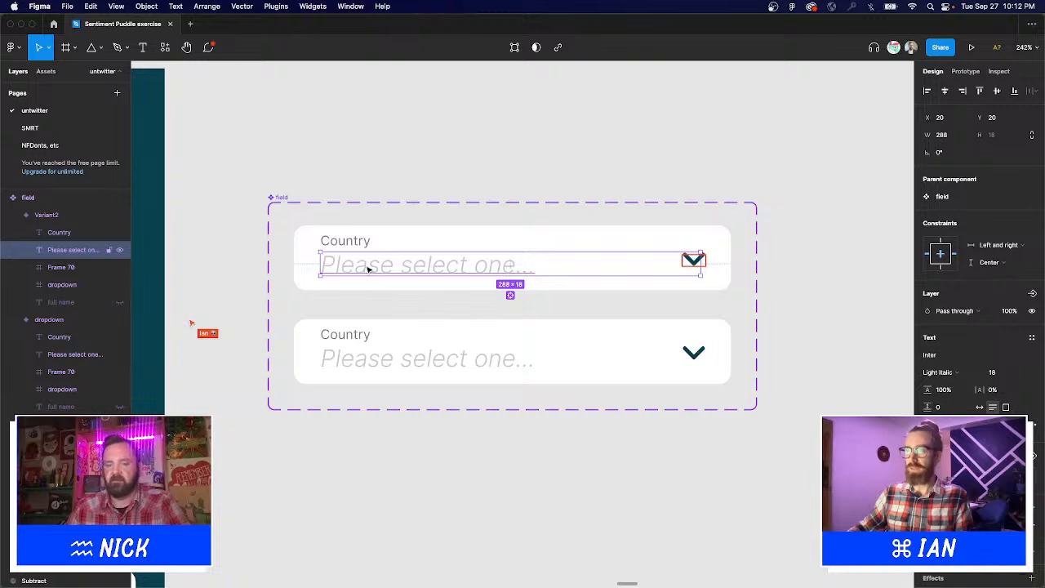
{"action": "left_click", "coordinate": [605, 360]}
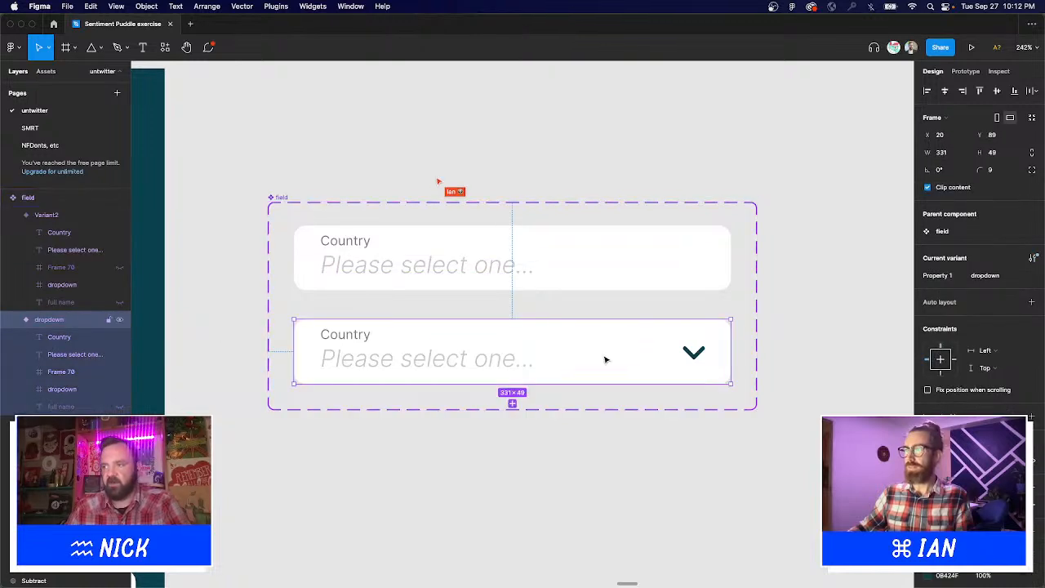
{"action": "key", "text": "super+v"}
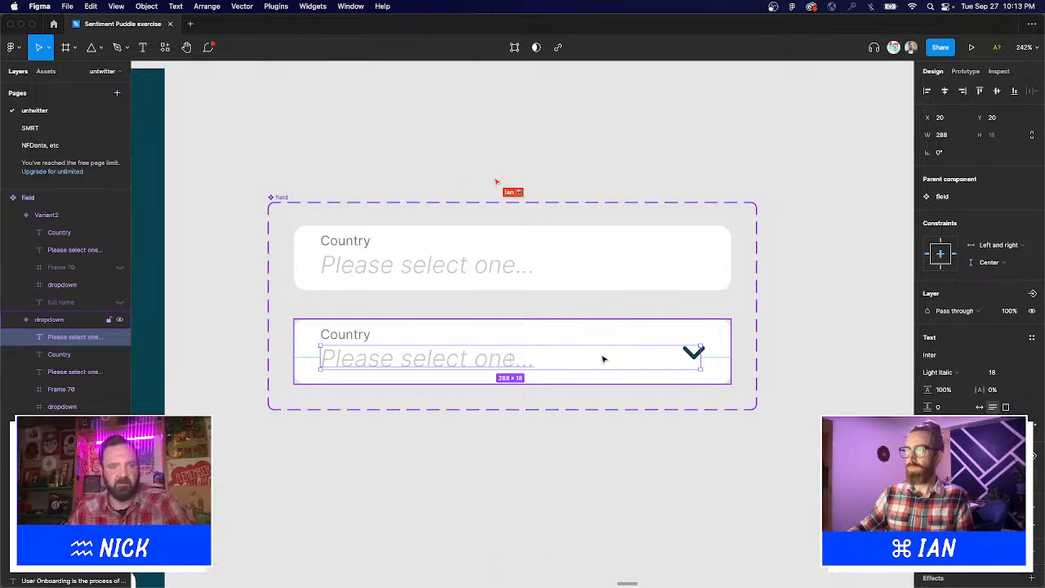
{"action": "key", "text": "super+z"}
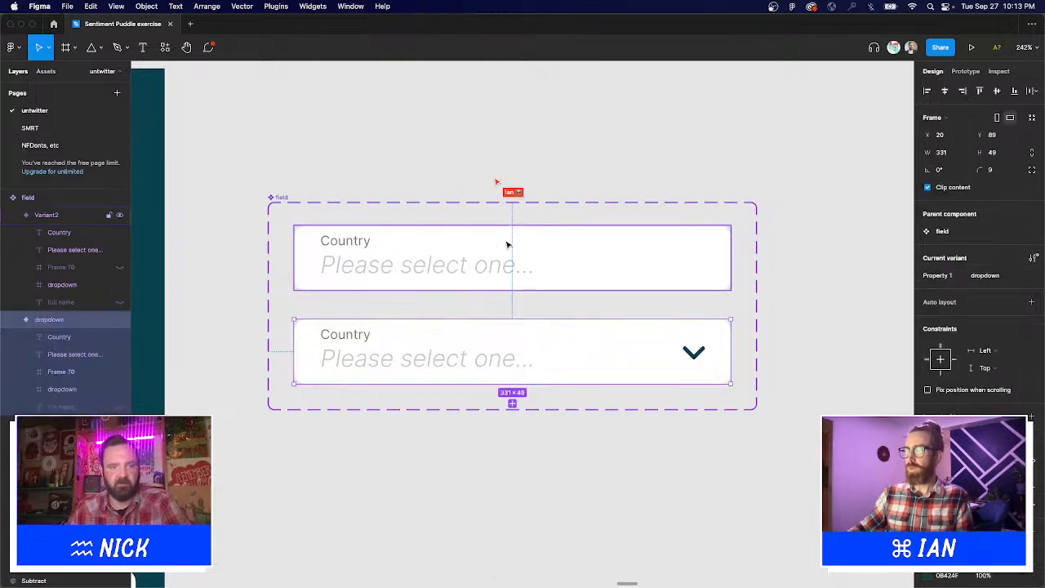
{"action": "key", "text": "t"}
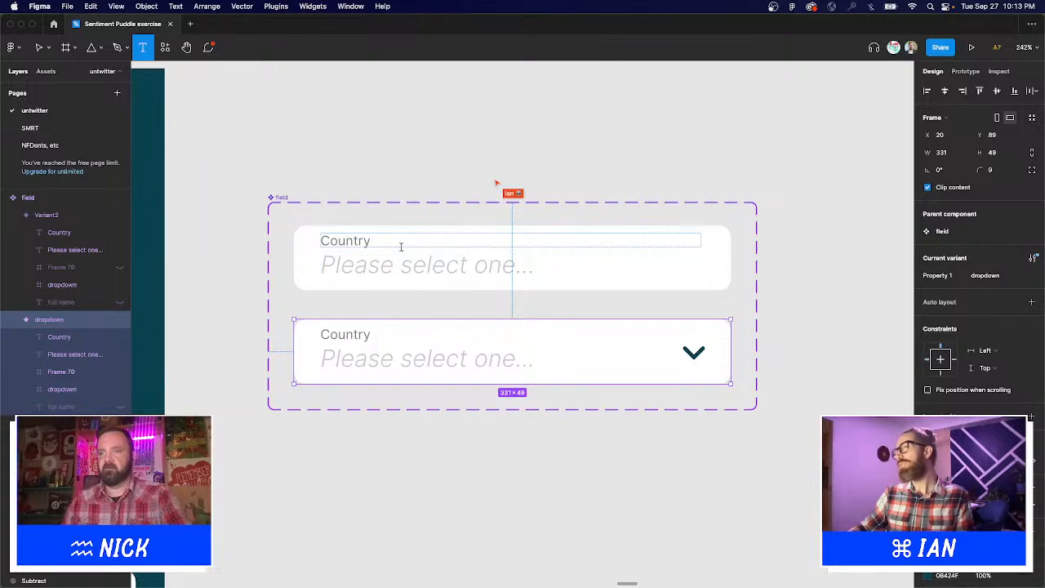
{"action": "key", "text": "v"}
Replace the dropdown card's Country label with a pasted copy, placed above the placeholder.
{"action": "left_click", "coordinate": [357, 160]}
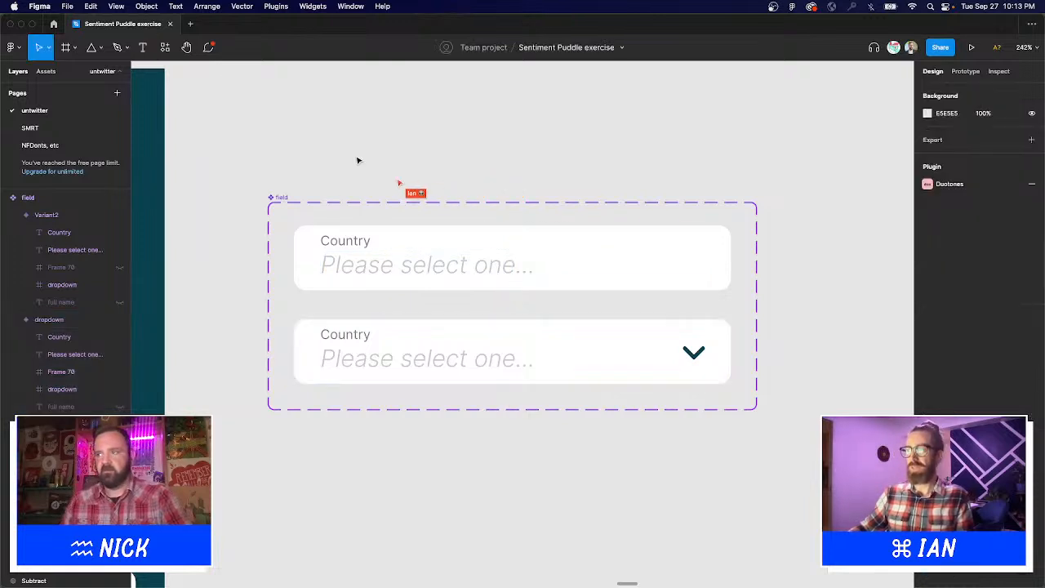
{"action": "left_click", "coordinate": [349, 241]}
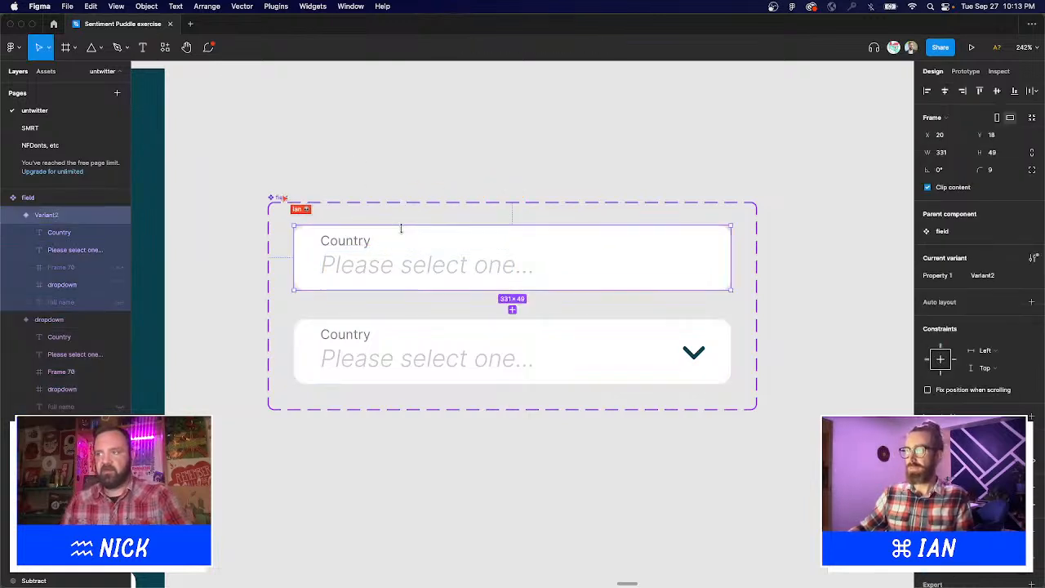
{"action": "left_click", "coordinate": [346, 241]}
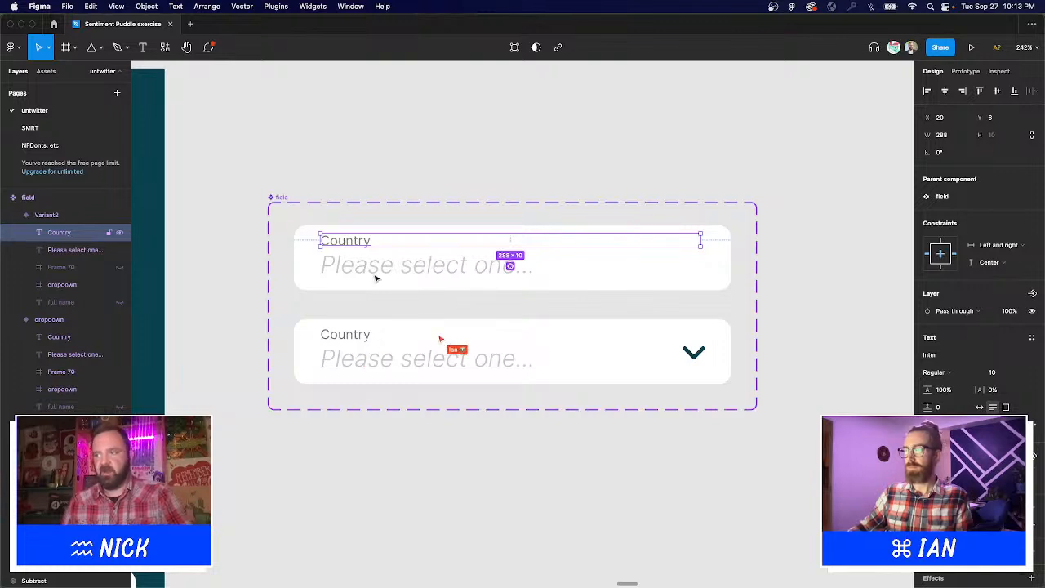
{"action": "left_click", "coordinate": [373, 336]}
{"action": "key", "text": "Delete"}
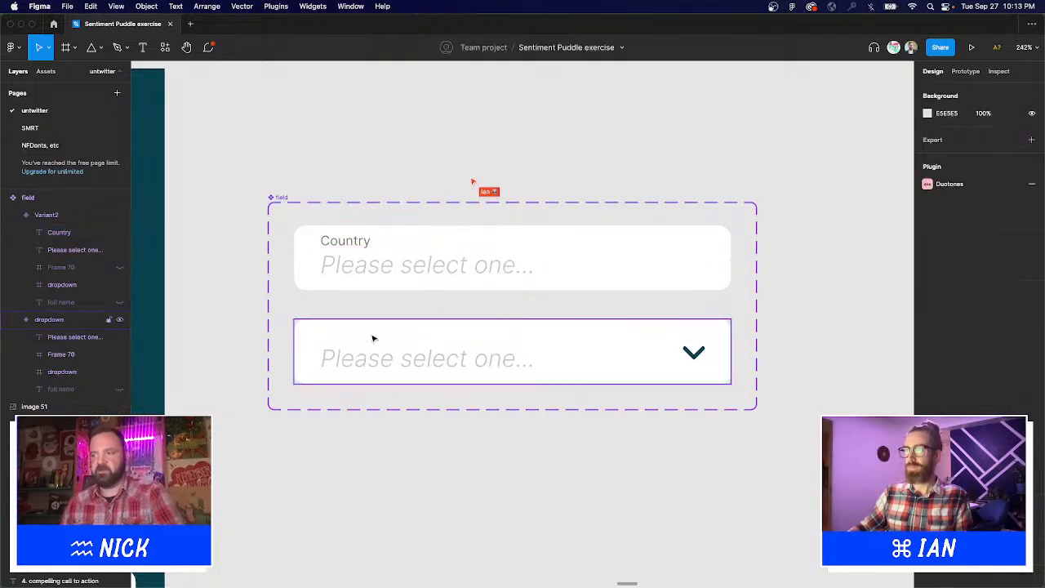
{"action": "left_click", "coordinate": [426, 341]}
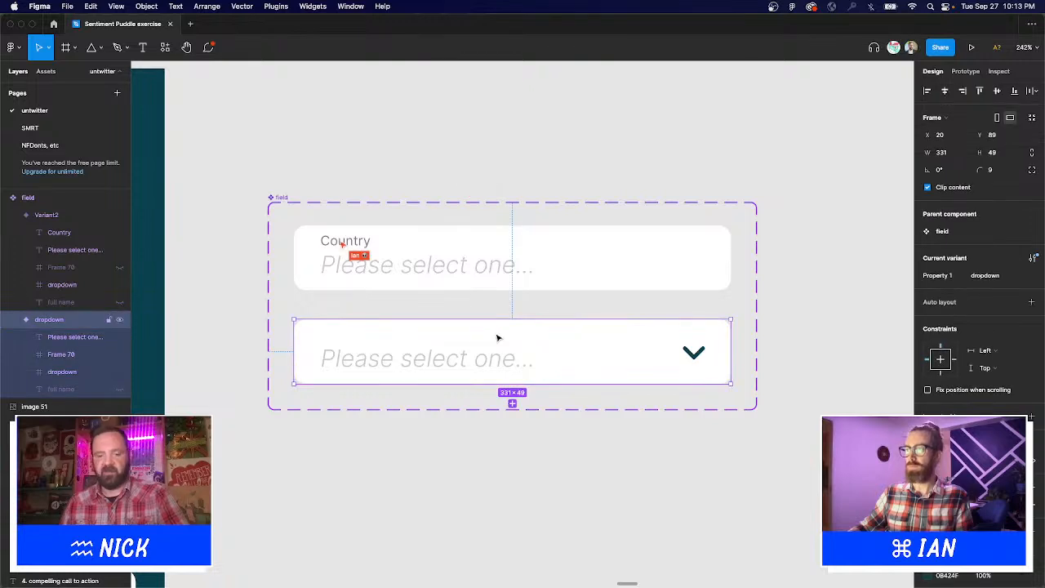
{"action": "key", "text": "super+v"}
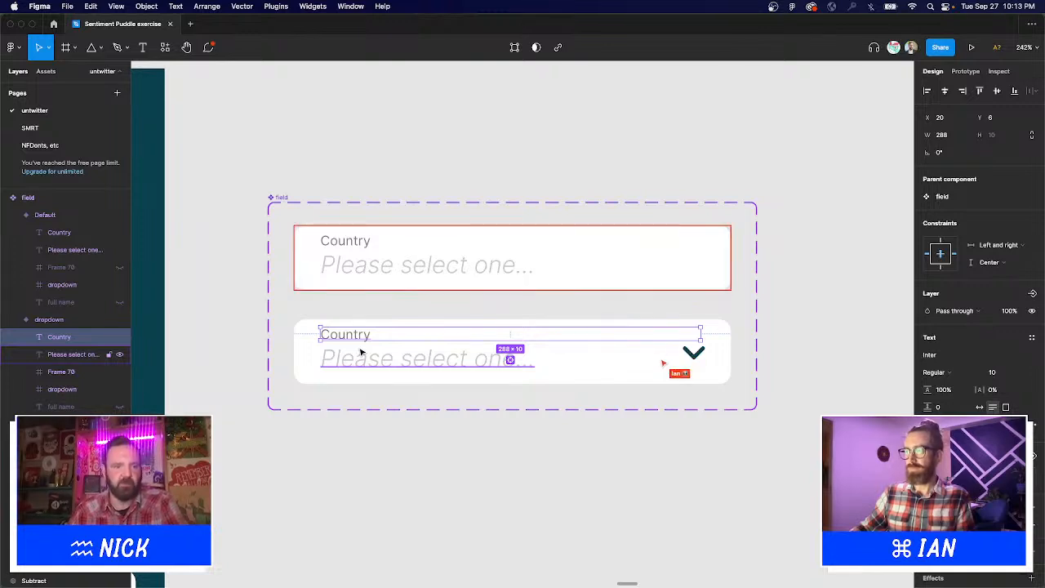
Rewrite the top variant's Country and placeholder texts as 'Field Label' and 'Initial State'.
{"action": "key", "text": "Return"}
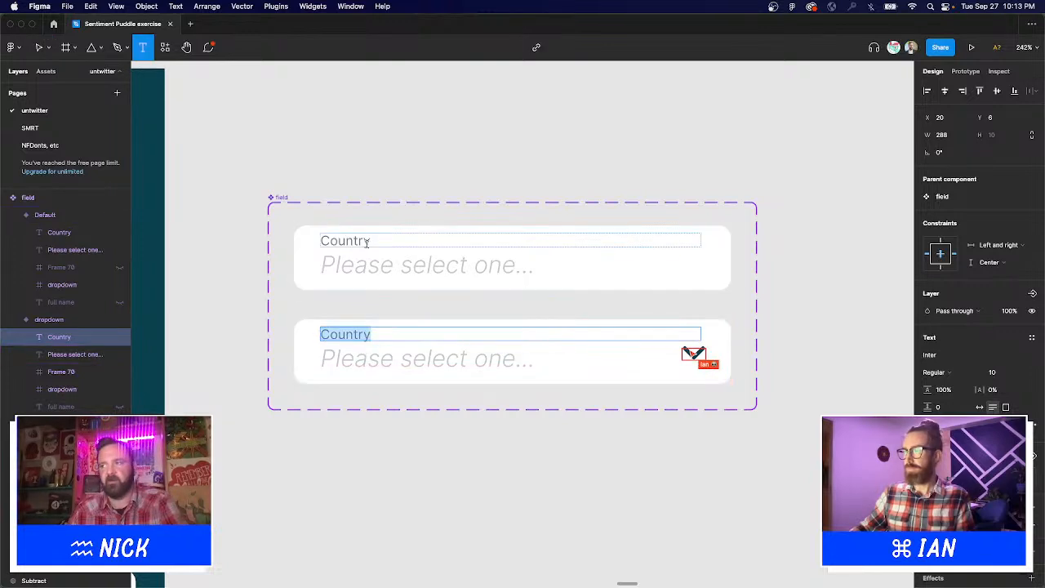
{"action": "double_click", "coordinate": [367, 243]}
{"action": "type", "text": "Ful"}
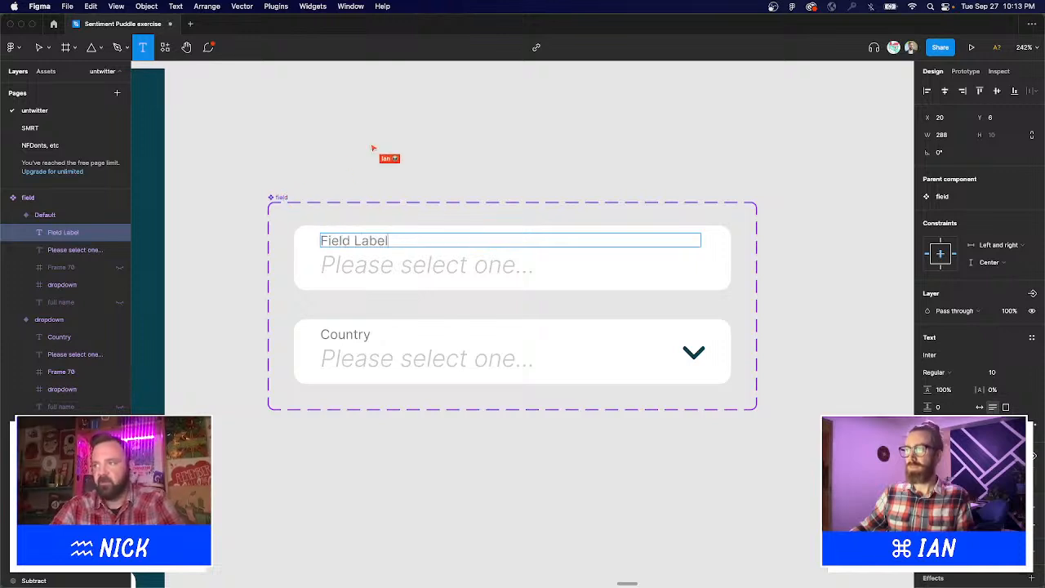
{"action": "left_click", "coordinate": [521, 275]}
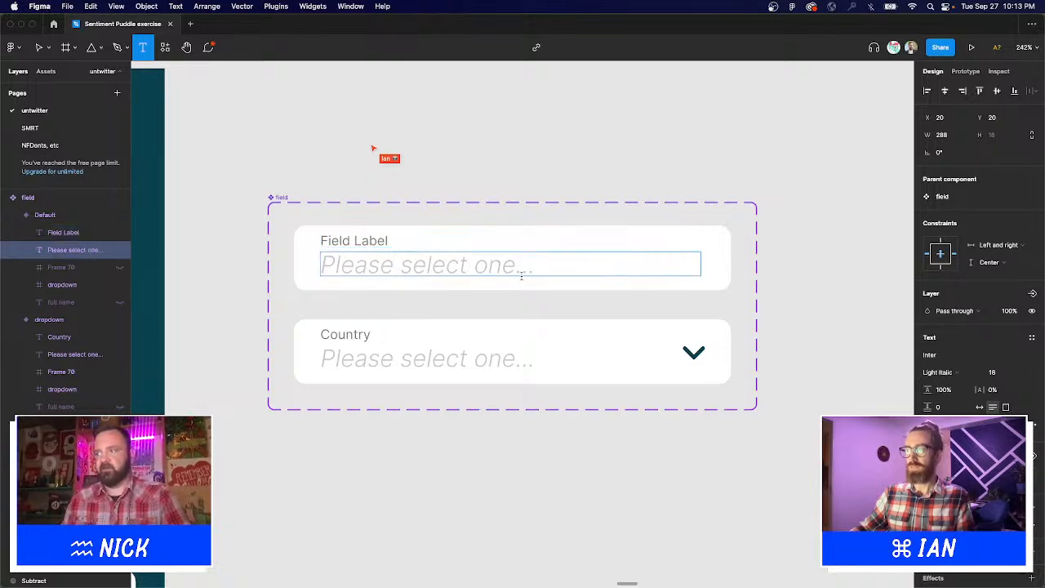
{"action": "left_click_drag", "start_coordinate": [531, 269], "coordinate": [225, 255]}
{"action": "type", "text": "Initial Sta"}
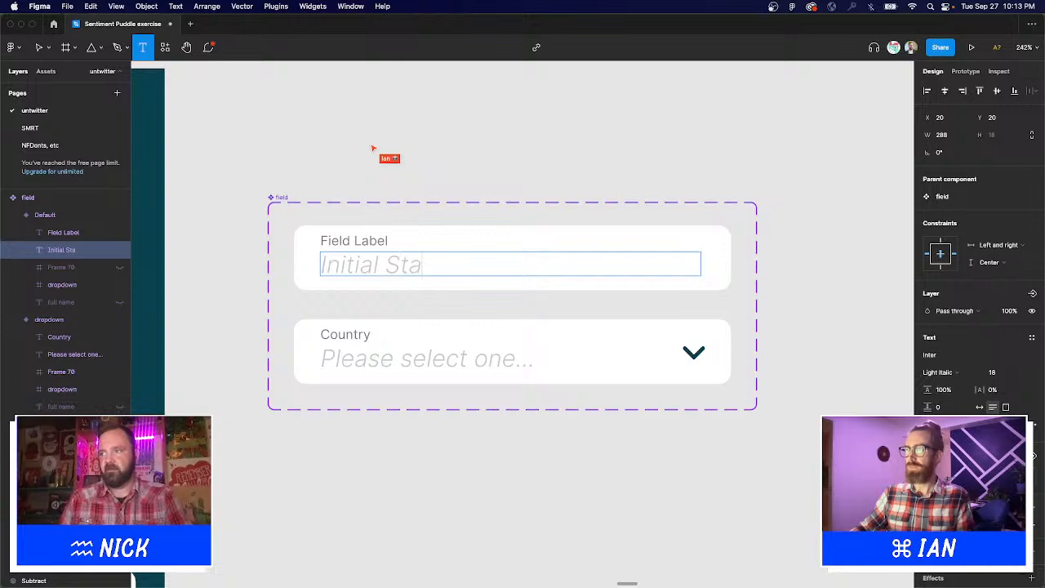
{"action": "key", "text": "Escape"}
{"action": "key", "text": "Escape"}
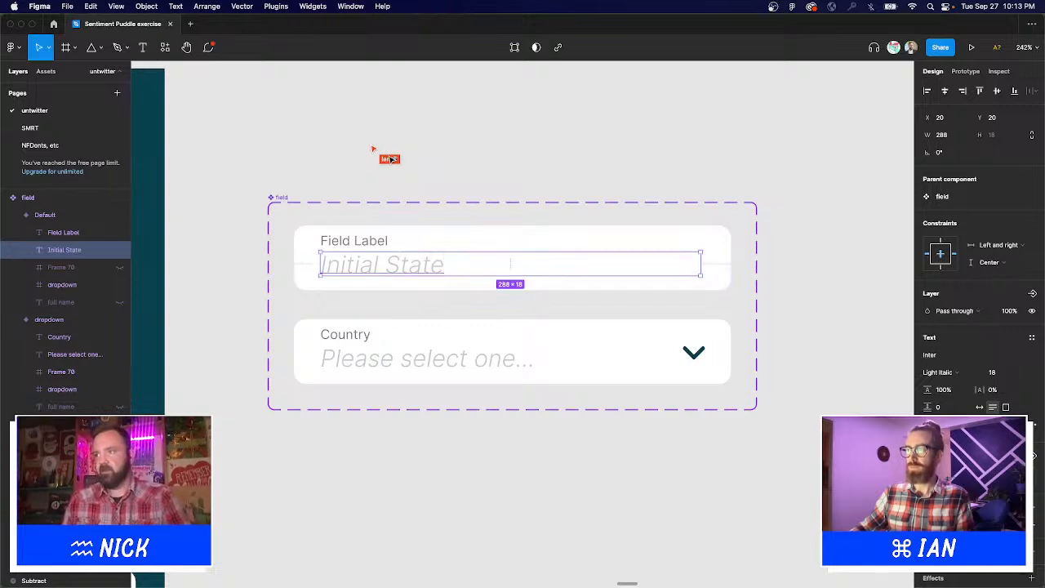
{"action": "left_click", "coordinate": [490, 275]}
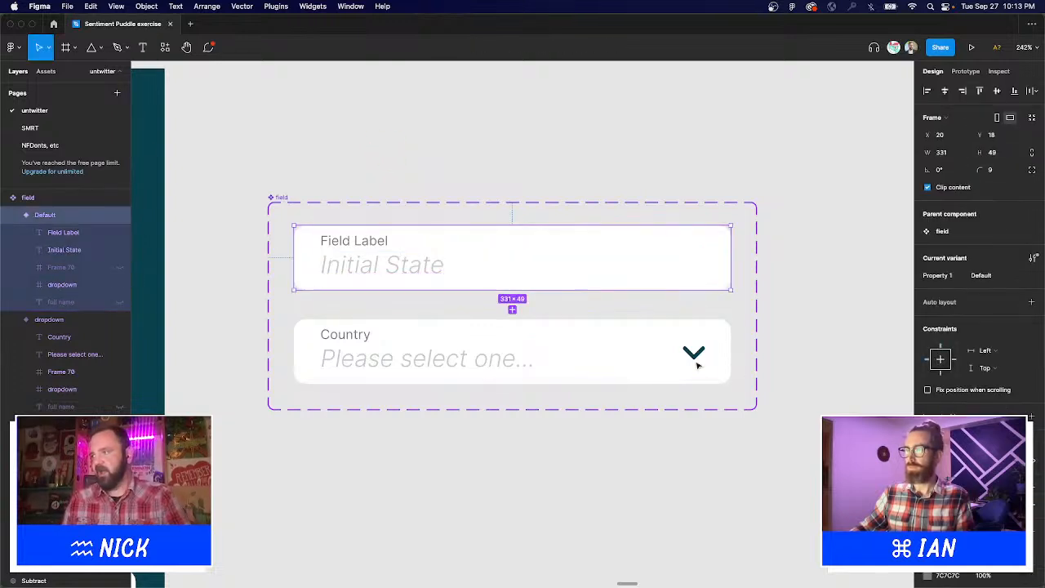
Add a new field variant, move it between Default and the Country dropdown, nudged slightly lower.
{"action": "left_click", "coordinate": [512, 310]}
{"action": "left_click_drag", "start_coordinate": [428, 372], "coordinate": [430, 532]}
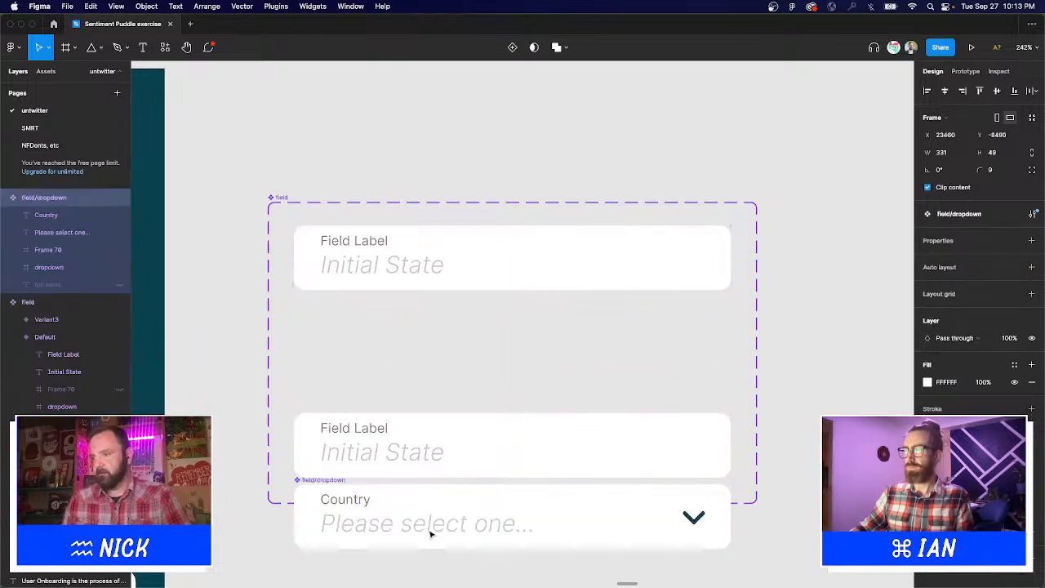
{"action": "left_click", "coordinate": [434, 441]}
{"action": "left_click_drag", "start_coordinate": [436, 450], "coordinate": [436, 324]}
{"action": "left_click", "coordinate": [435, 369]}
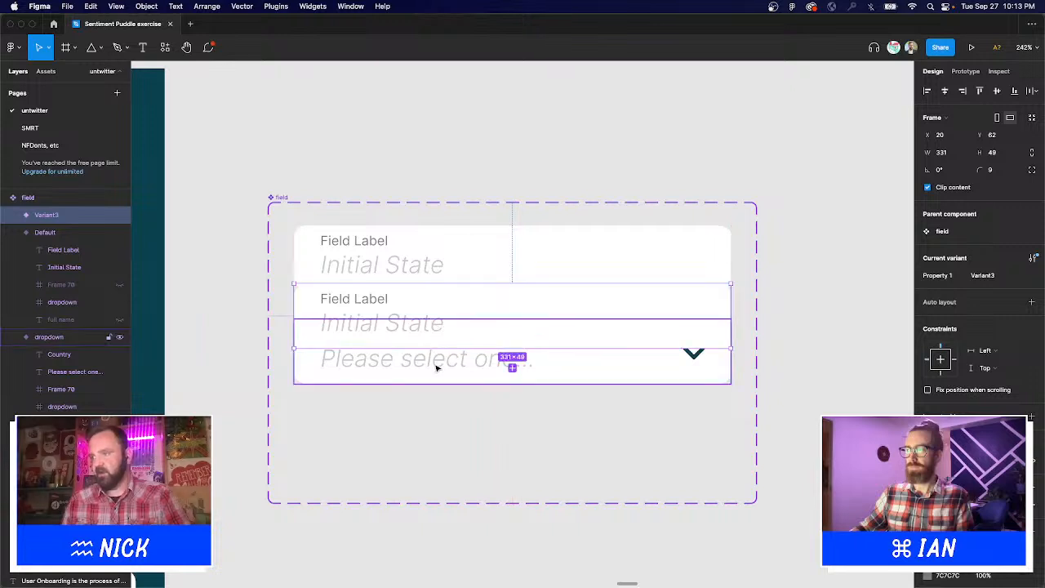
{"action": "left_click", "coordinate": [420, 347]}
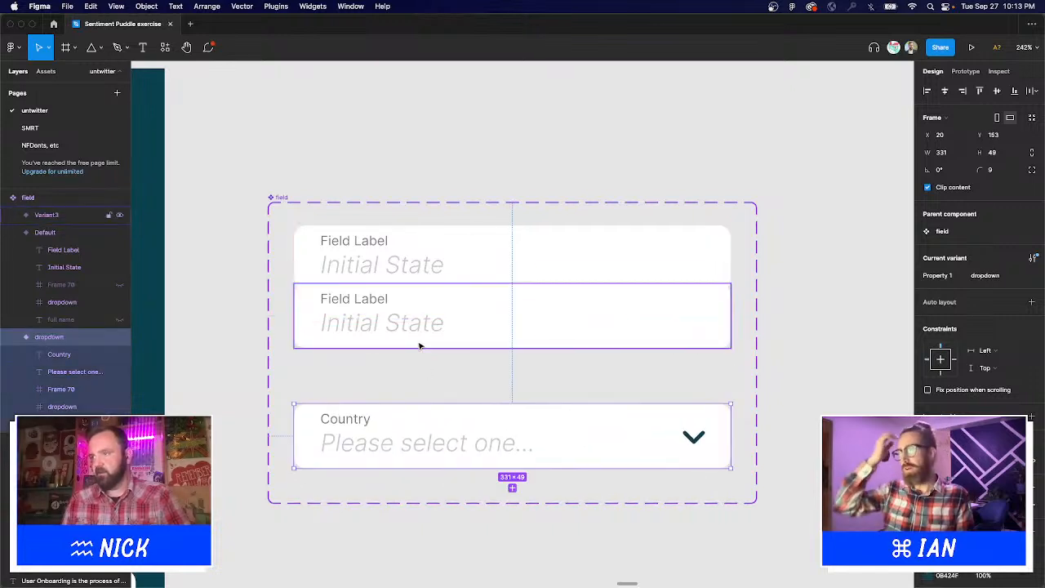
{"action": "left_click_drag", "start_coordinate": [416, 370], "coordinate": [420, 372]}
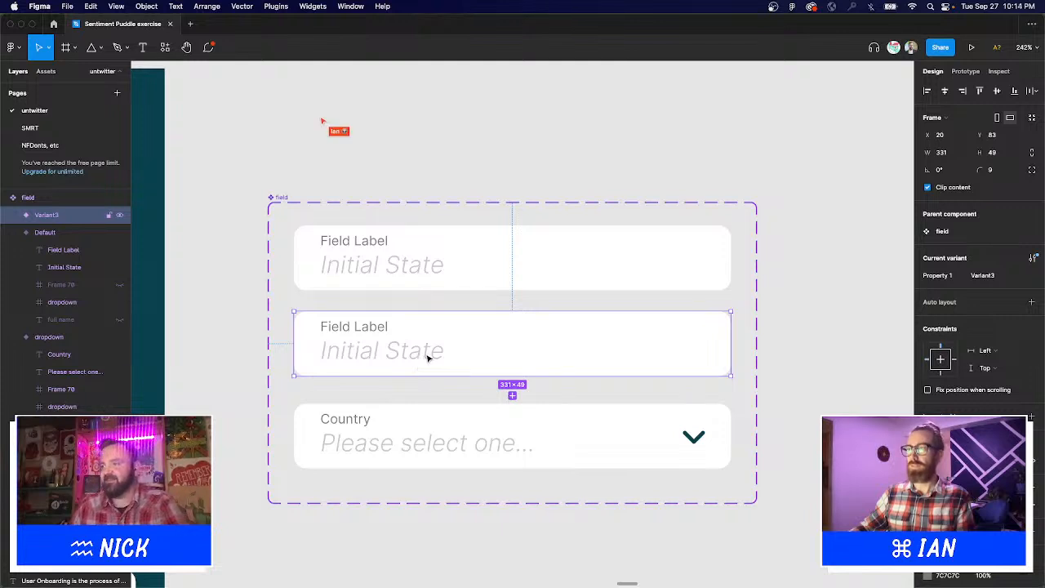
Change the second variant's text to 'Entered State', upright Light with a darker fill.
{"action": "double_click", "coordinate": [365, 353]}
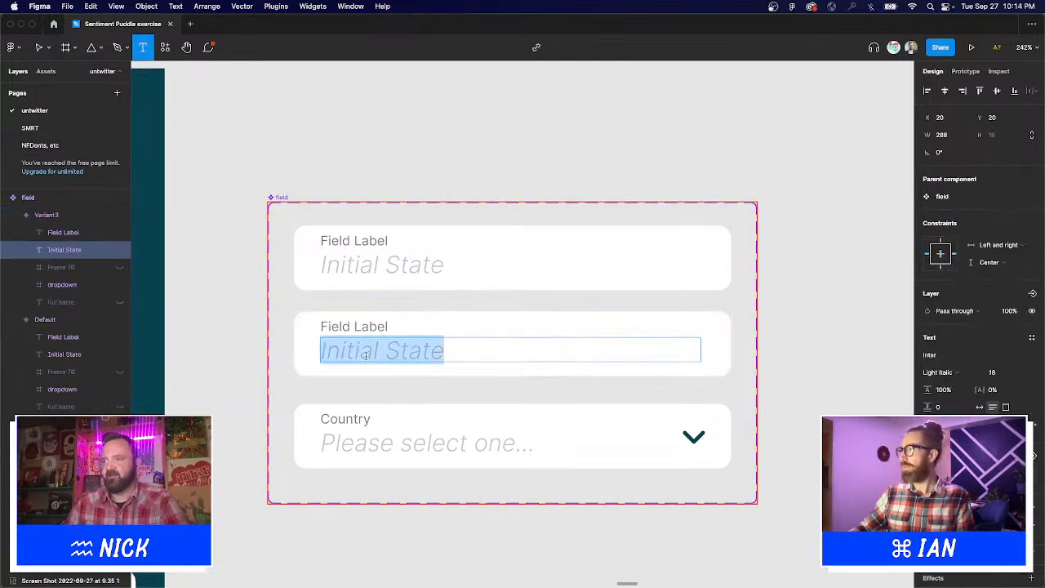
{"action": "type", "text": "Entere"}
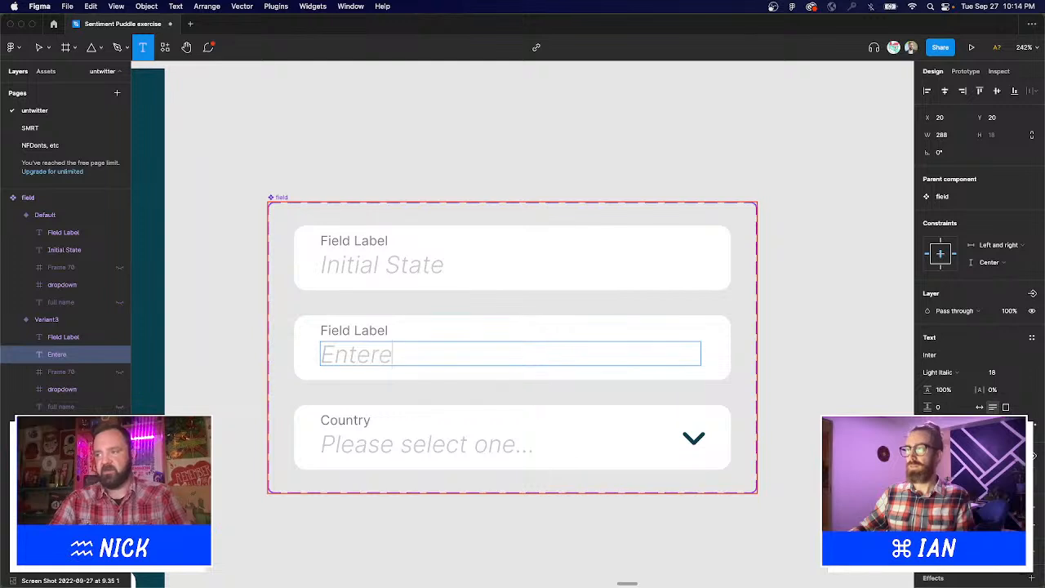
{"action": "type", "text": "d State"}
{"action": "key", "text": "Escape"}
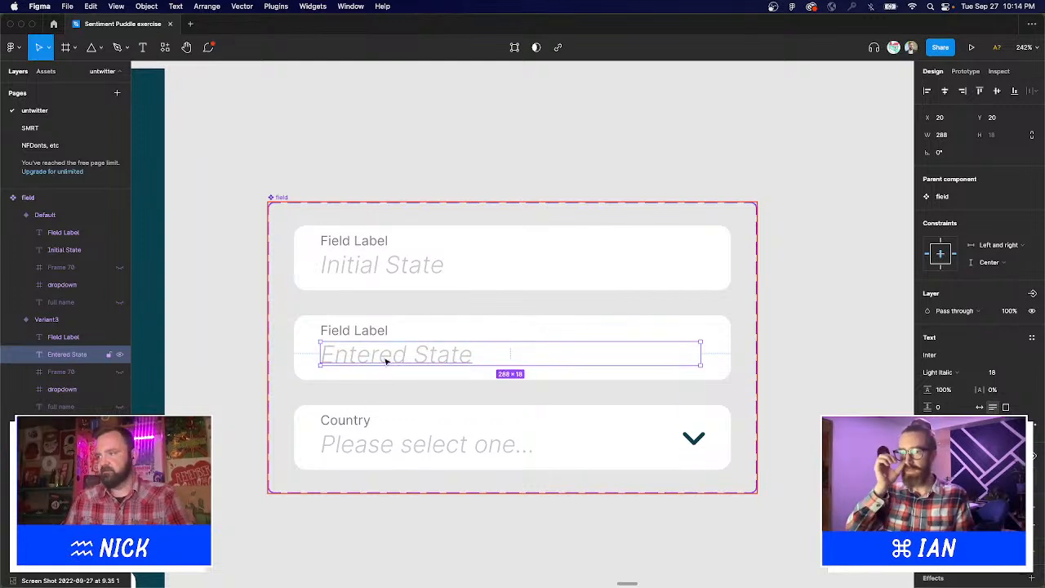
{"action": "left_click", "coordinate": [954, 374]}
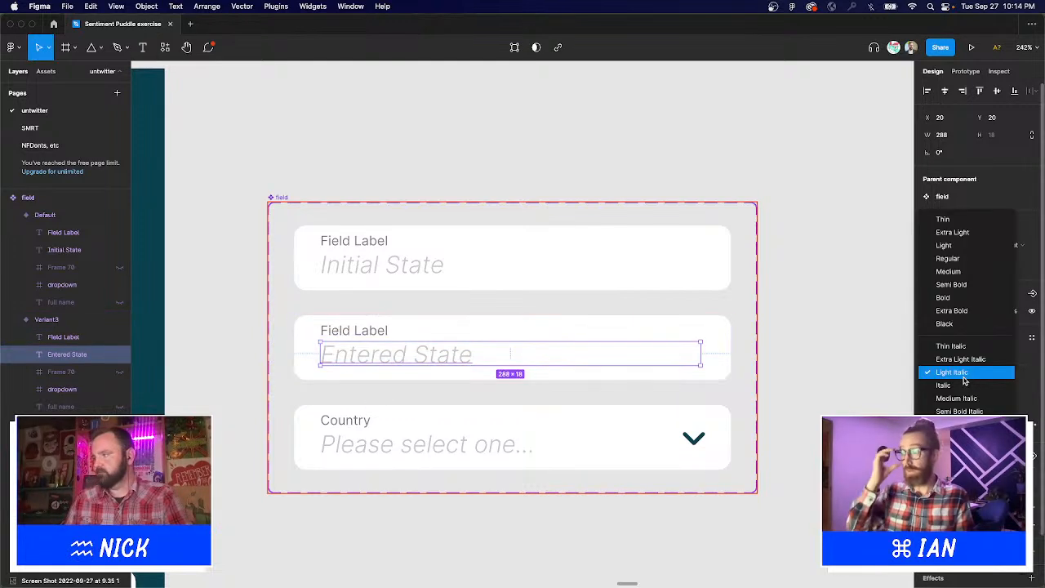
{"action": "left_click", "coordinate": [947, 245]}
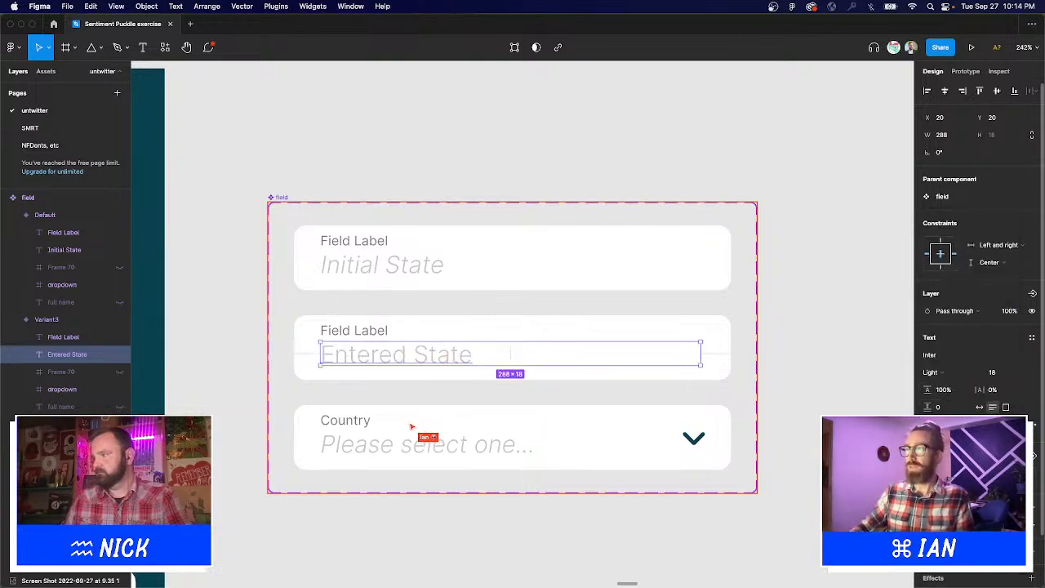
{"action": "left_click", "coordinate": [932, 482]}
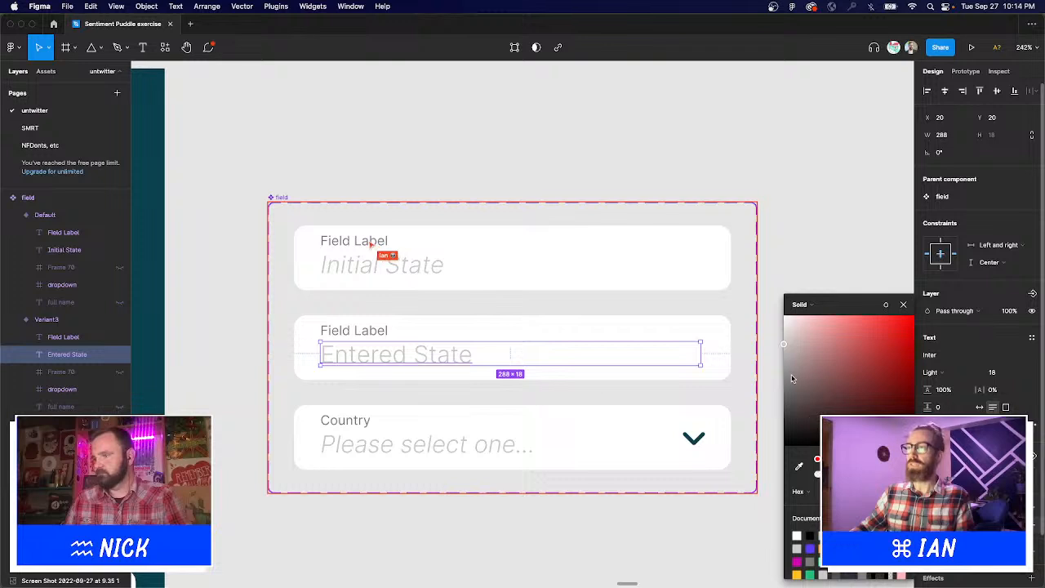
{"action": "left_click_drag", "start_coordinate": [792, 378], "coordinate": [776, 400]}
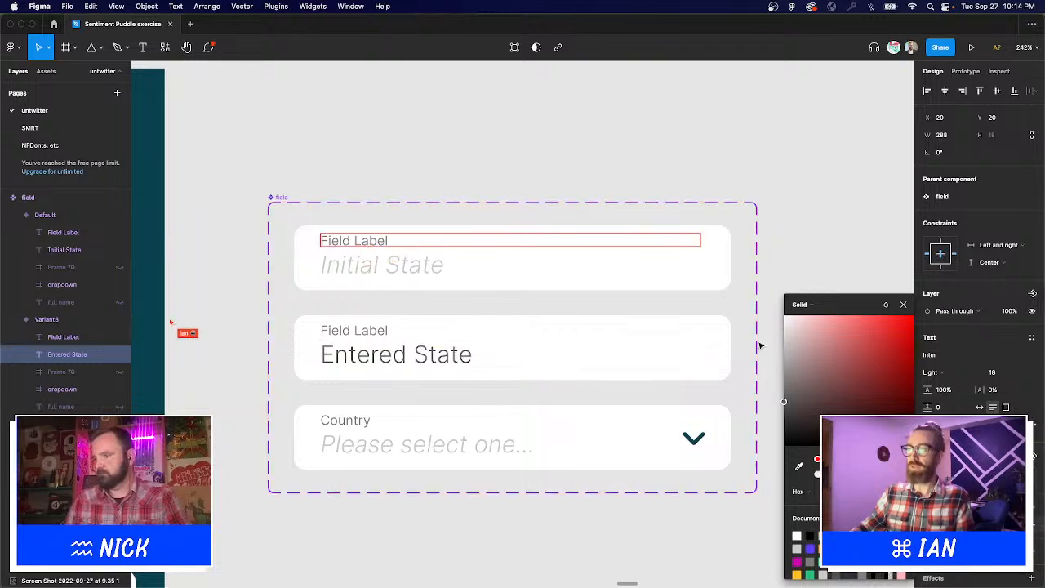
{"action": "left_click", "coordinate": [555, 142]}
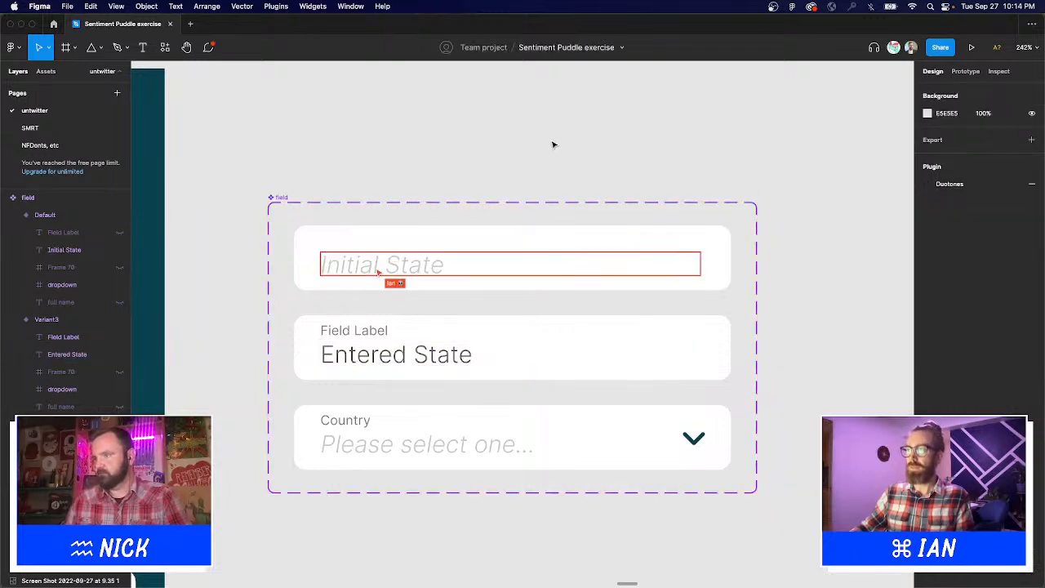
Move around the field component and sign-up form, undoing an accidental text edit.
{"action": "left_click", "coordinate": [484, 244], "text": "alt"}
{"action": "left_click_drag", "start_coordinate": [484, 244], "coordinate": [583, 240]}
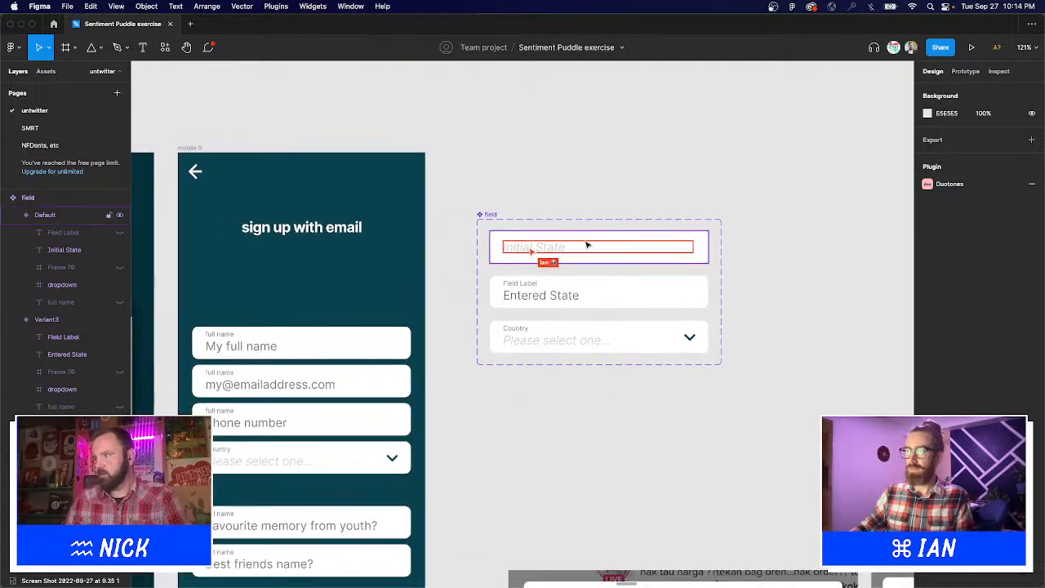
{"action": "type", "text": "Field"}
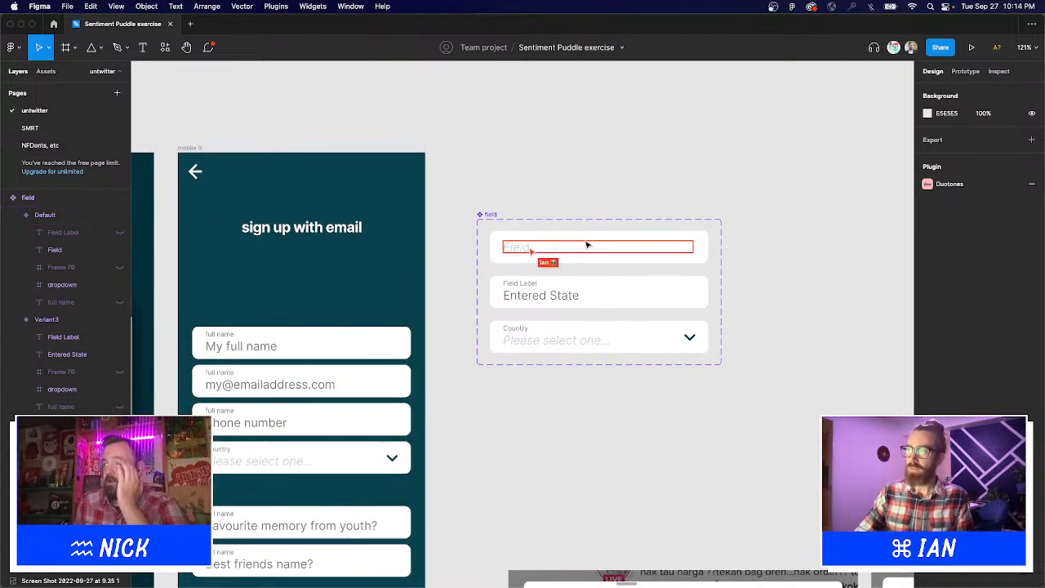
{"action": "key", "text": "ctrl+z"}
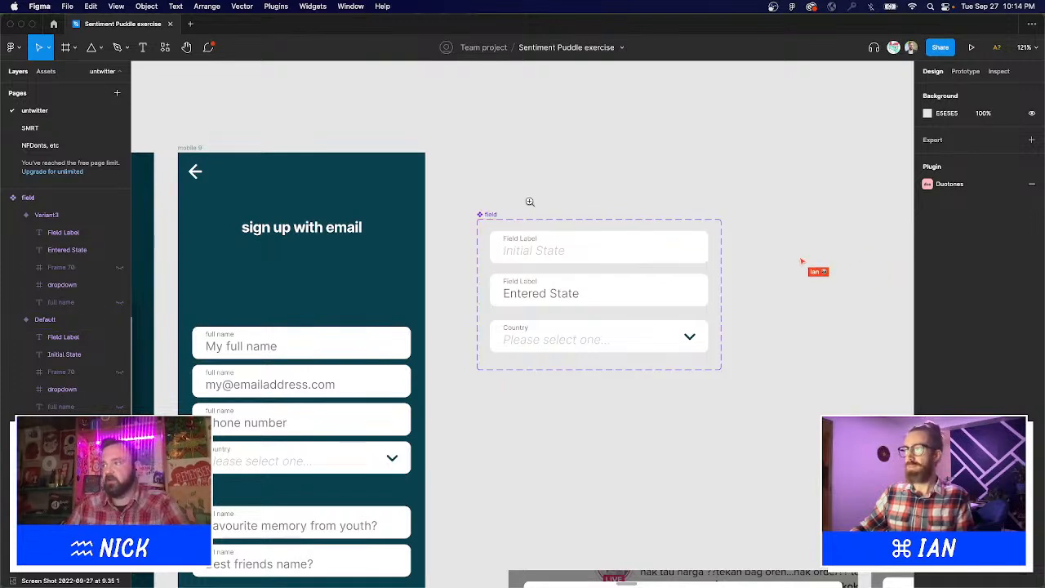
{"action": "left_click_drag", "start_coordinate": [423, 170], "coordinate": [797, 471]}
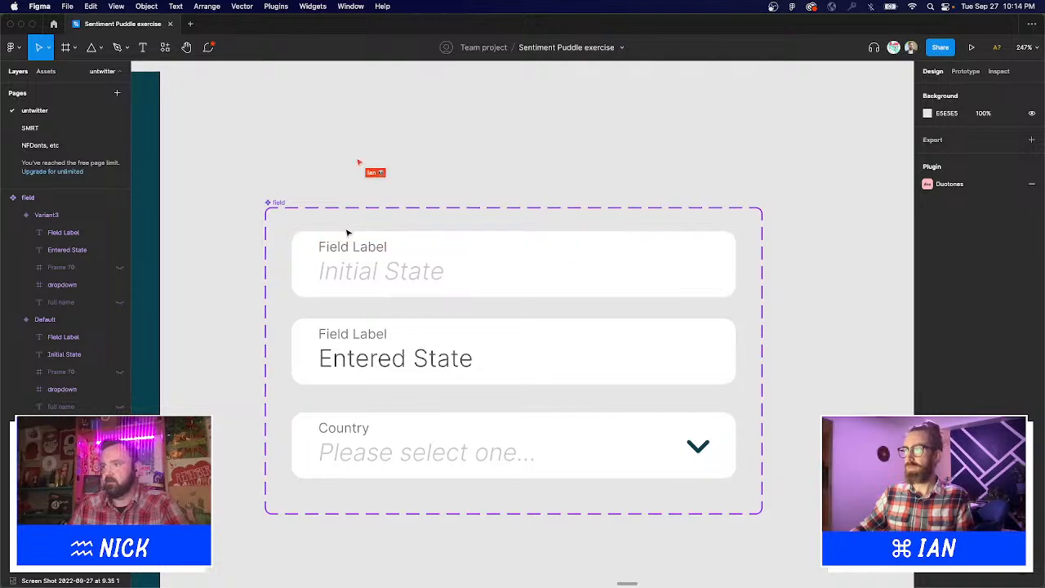
{"action": "scroll", "coordinate": [375, 263], "scroll_direction": "down", "scroll_amount": 5}
{"action": "left_click_drag", "start_coordinate": [376, 263], "coordinate": [543, 263]}
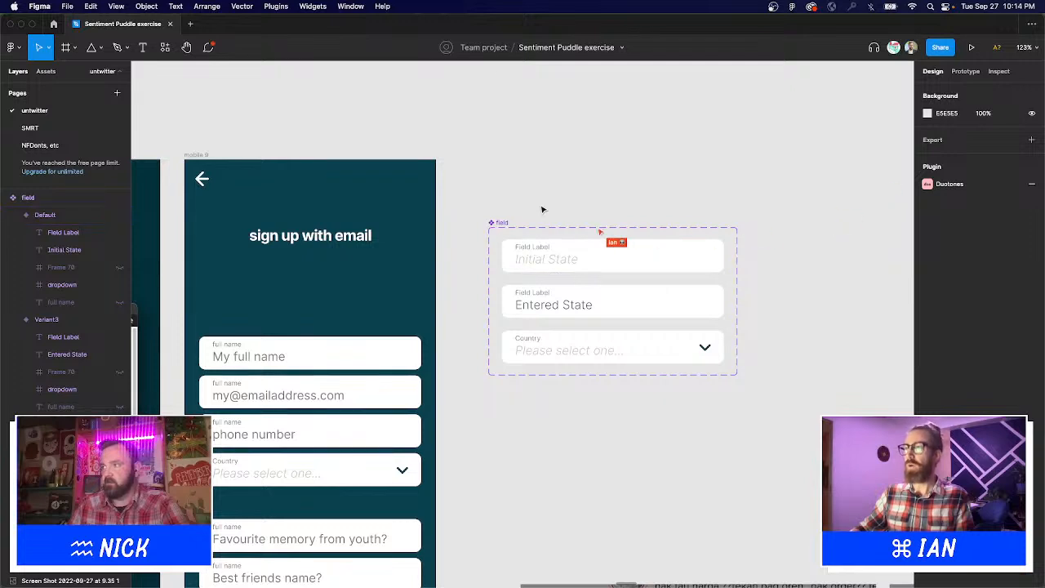
{"action": "double_click", "coordinate": [562, 259]}
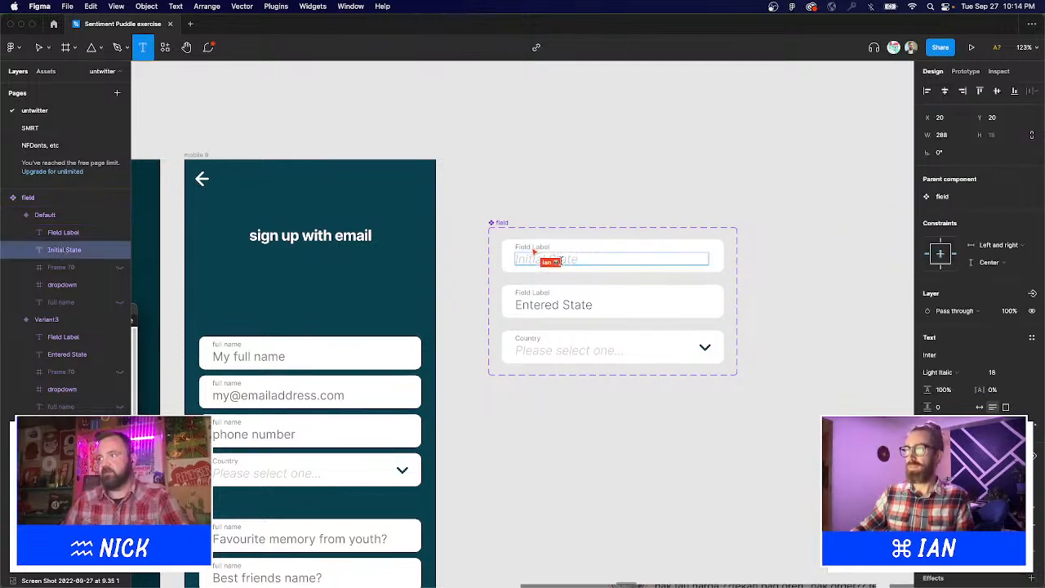
{"action": "key", "text": "Escape"}
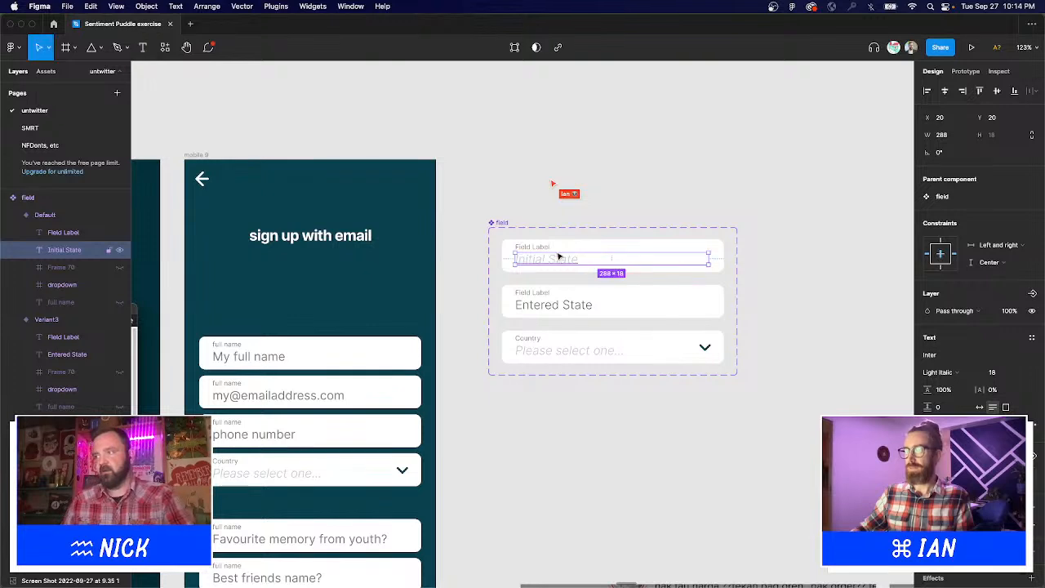
{"action": "left_click", "coordinate": [559, 211]}
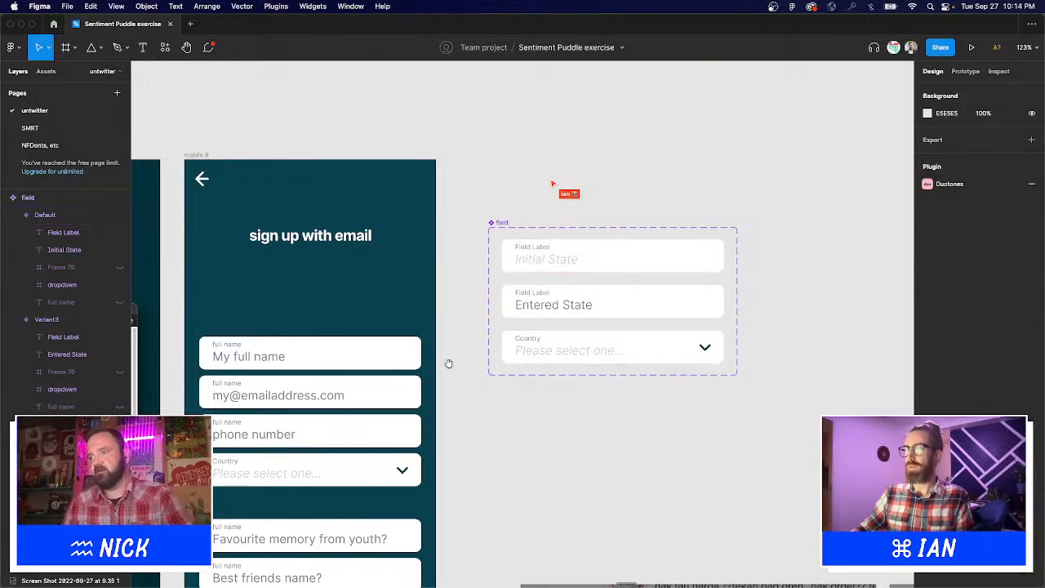
{"action": "scroll", "coordinate": [450, 364], "scroll_direction": "down", "scroll_amount": 3}
{"action": "scroll", "coordinate": [450, 365], "scroll_direction": "left", "scroll_amount": 3}
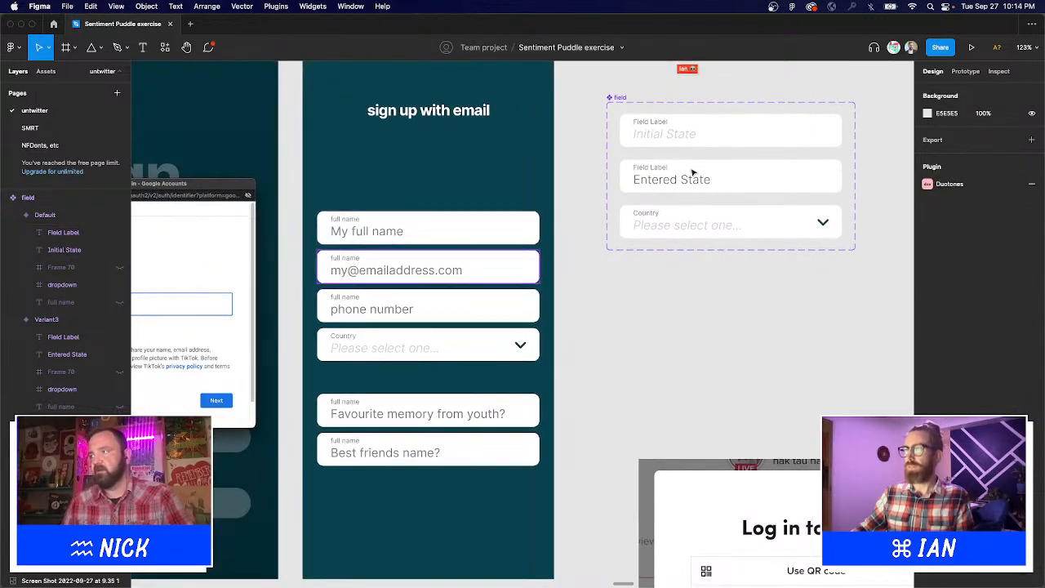
Nudge the three Field Label texts 3 px lower, from Y 6 to Y 9.
{"action": "left_click", "coordinate": [658, 121], "text": "super"}
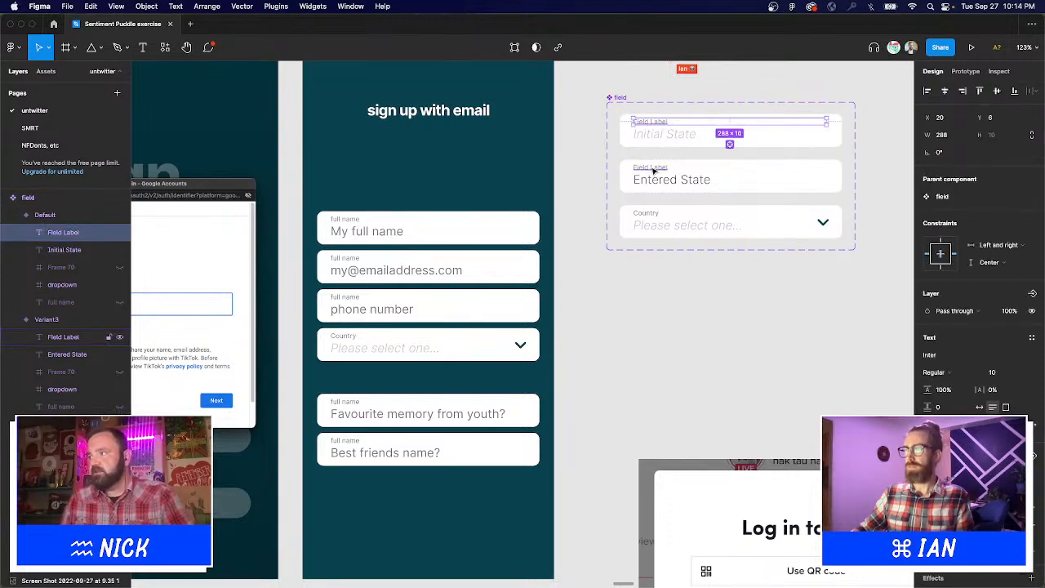
{"action": "left_click", "coordinate": [654, 170], "text": "shift"}
{"action": "left_click", "coordinate": [651, 215], "text": "shift"}
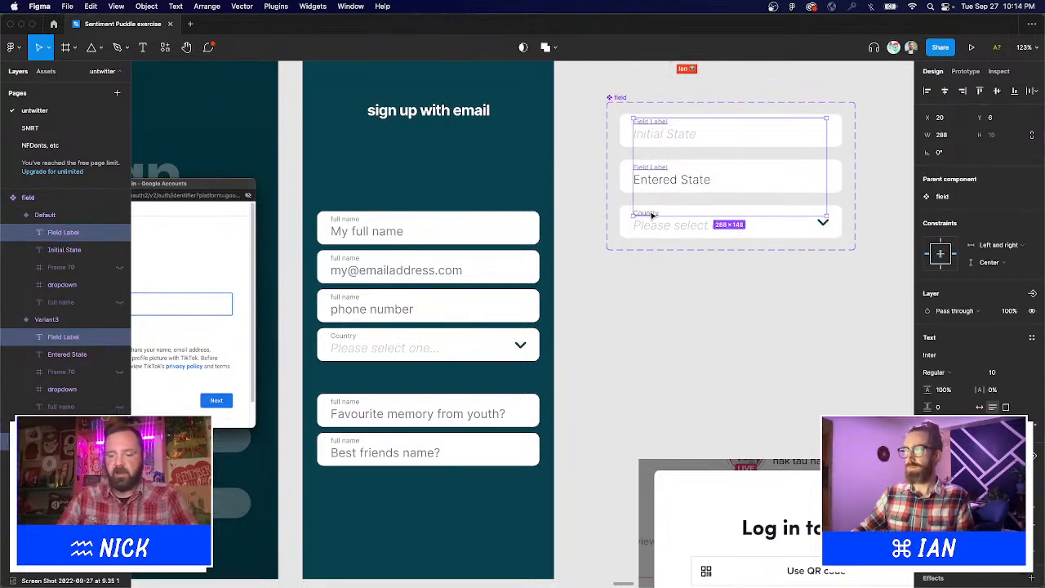
{"action": "key", "text": "Down"}
{"action": "key", "text": "Down"}
{"action": "key", "text": "Down"}
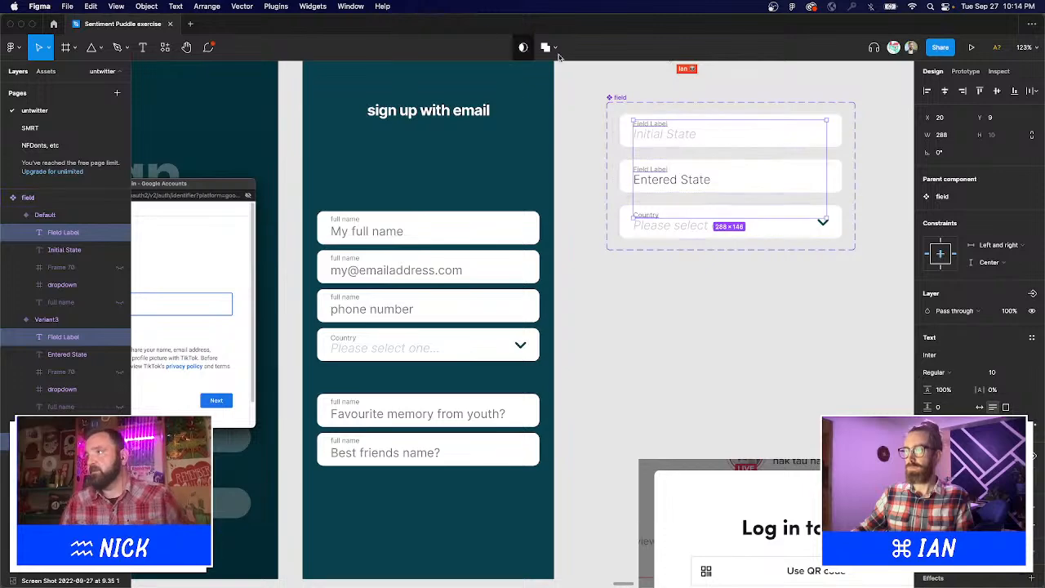
{"action": "left_click", "coordinate": [576, 72]}
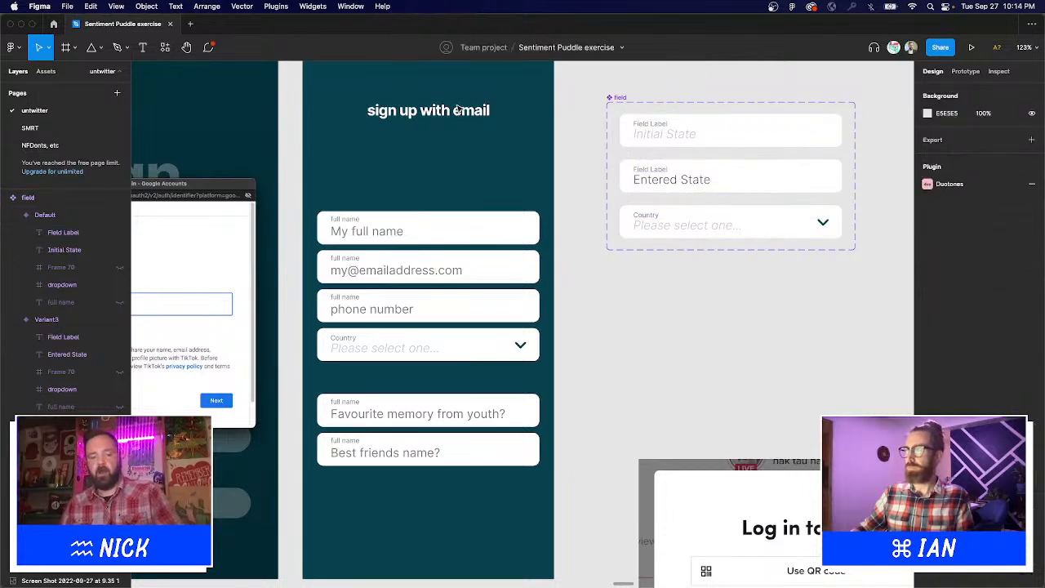
{"action": "left_click_drag", "start_coordinate": [249, 131], "coordinate": [693, 531]}
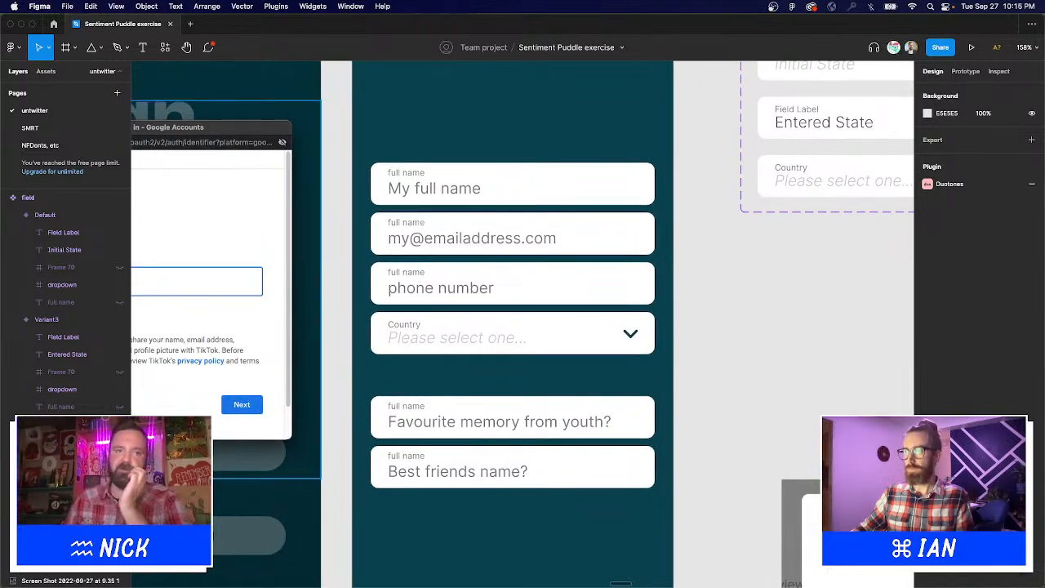
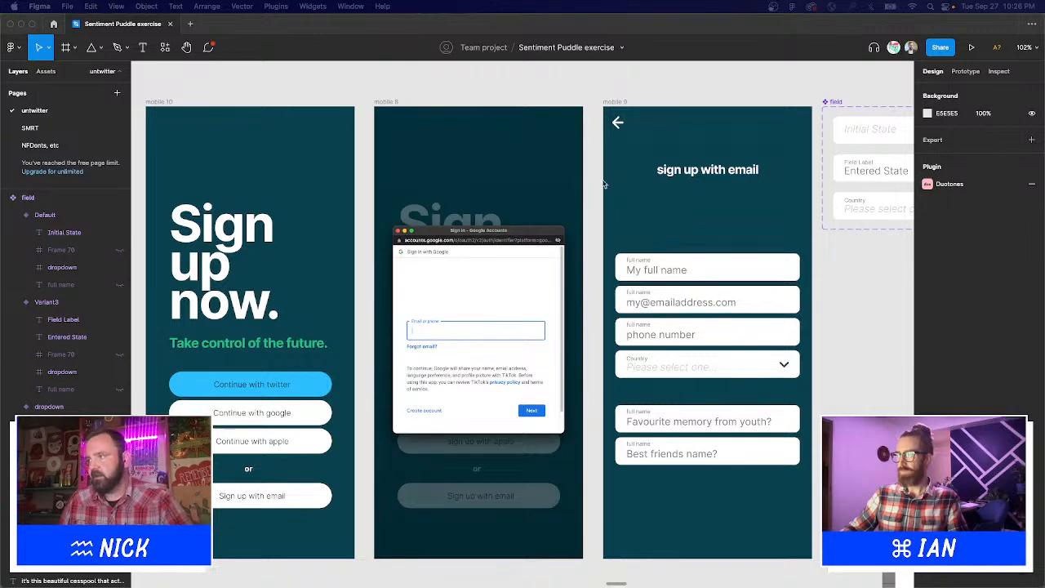
Delete the 'Favourite memory from youth?' and 'Best friends name?' fields from mobile 9.
{"action": "scroll", "coordinate": [664, 208], "scroll_direction": "right", "scroll_amount": 4}
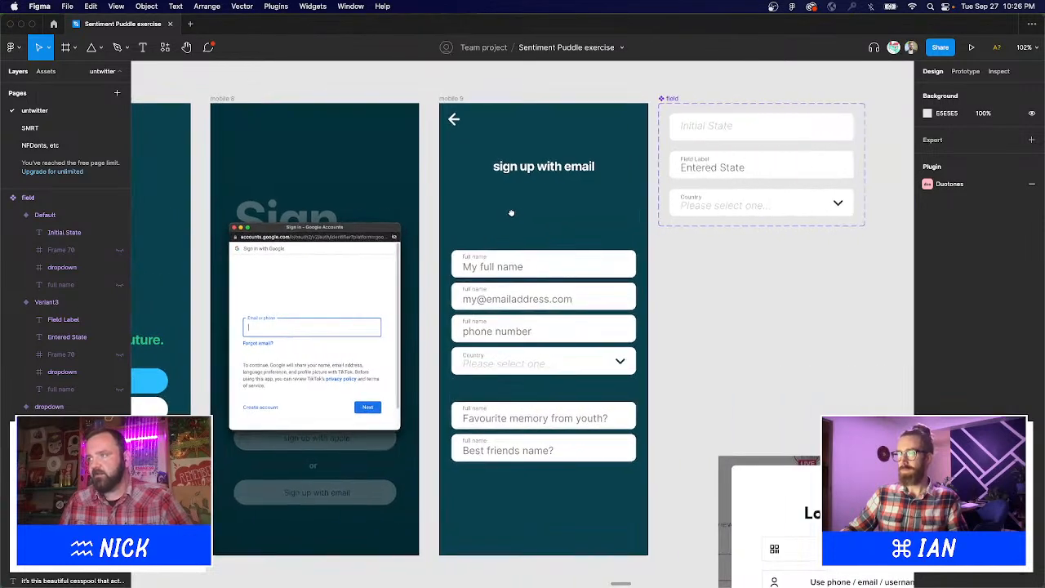
{"action": "left_click_drag", "start_coordinate": [351, 80], "coordinate": [737, 569]}
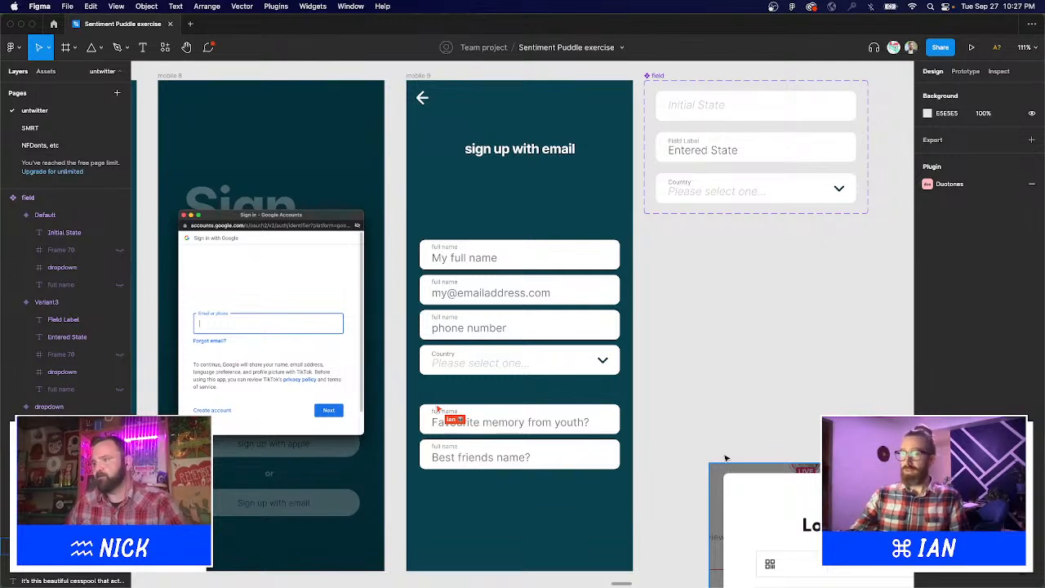
{"action": "left_click", "coordinate": [533, 457]}
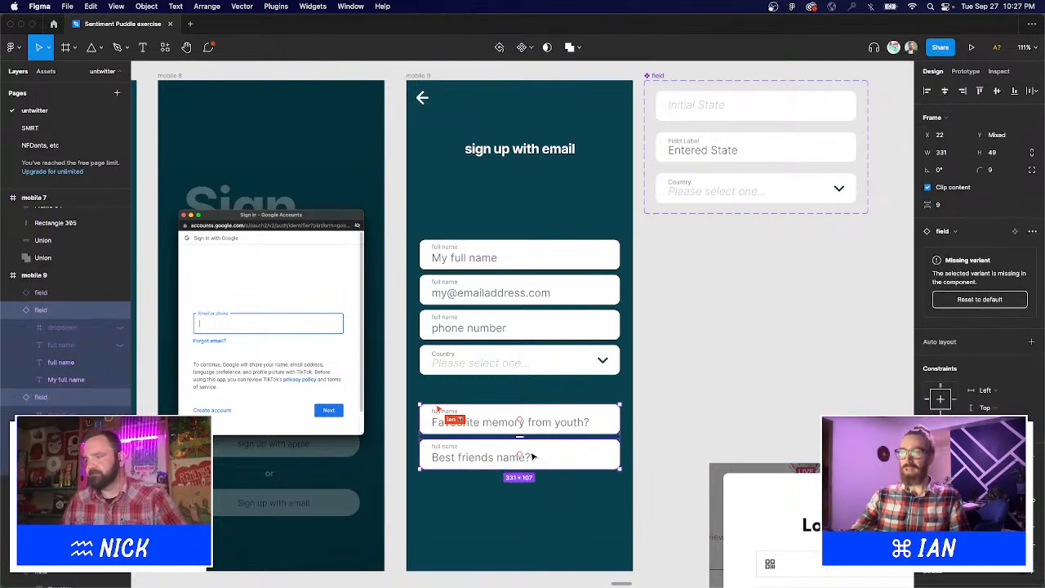
{"action": "key", "text": "Delete"}
Select the Google sign-in screenshot image on mobile 8.
{"action": "scroll", "coordinate": [740, 316], "scroll_direction": "up", "scroll_amount": 3}
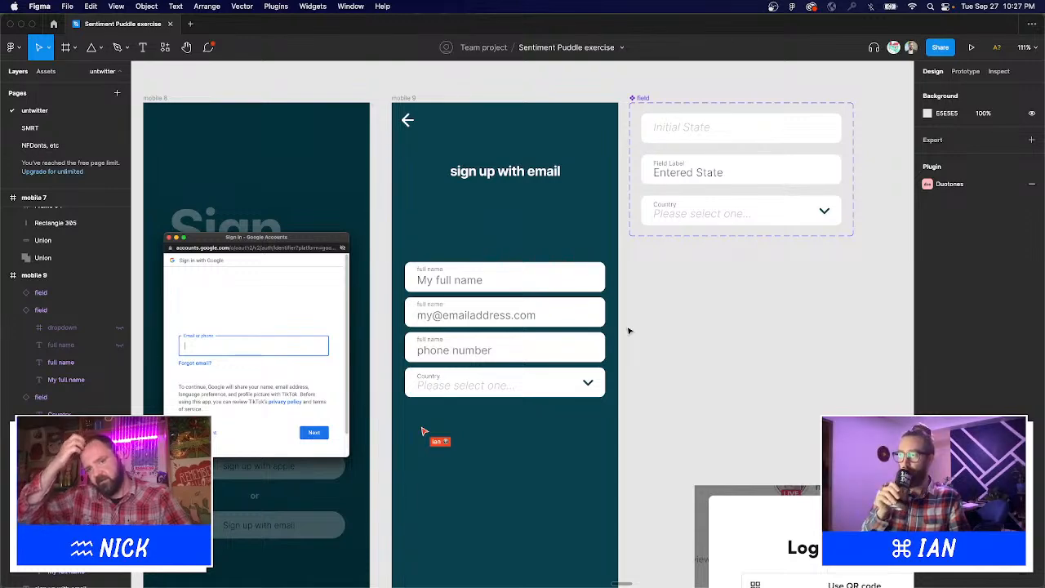
{"action": "scroll", "coordinate": [711, 313], "scroll_direction": "down", "scroll_amount": 2}
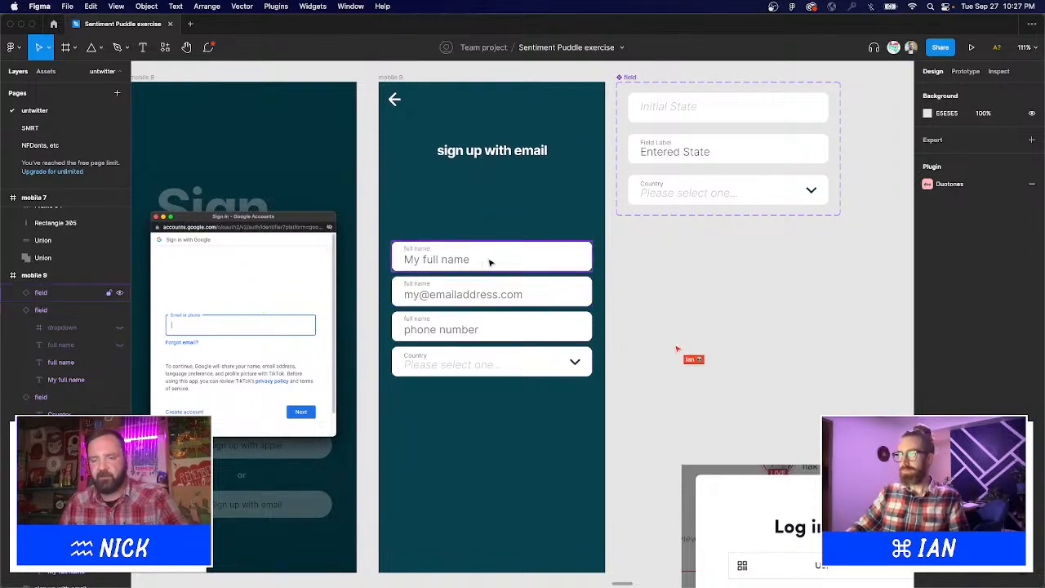
{"action": "scroll", "coordinate": [490, 263], "scroll_direction": "left", "scroll_amount": 10}
{"action": "scroll", "coordinate": [748, 269], "scroll_direction": "up", "scroll_amount": 1}
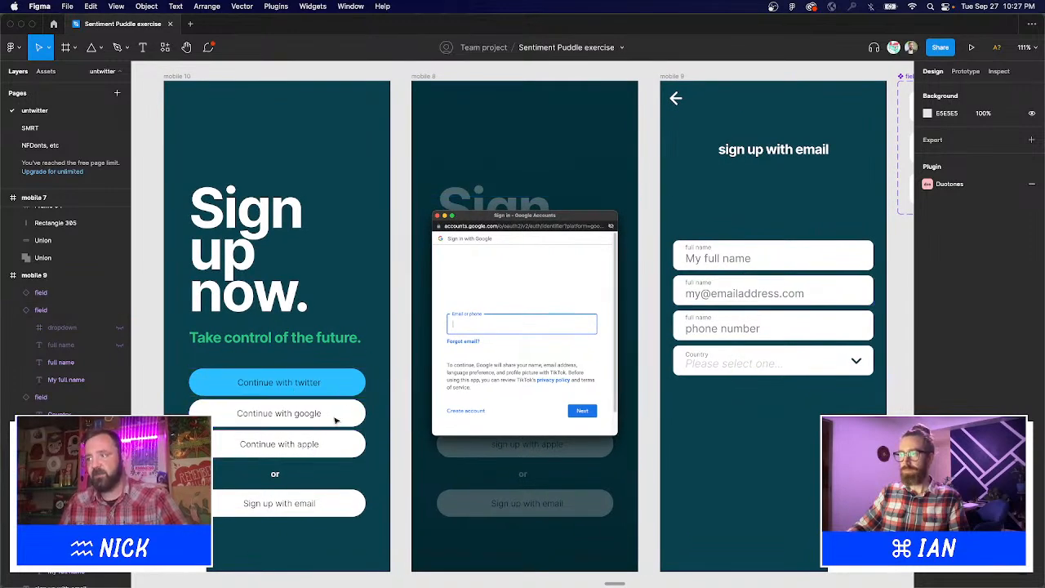
{"action": "scroll", "coordinate": [545, 430], "scroll_direction": "right", "scroll_amount": 2}
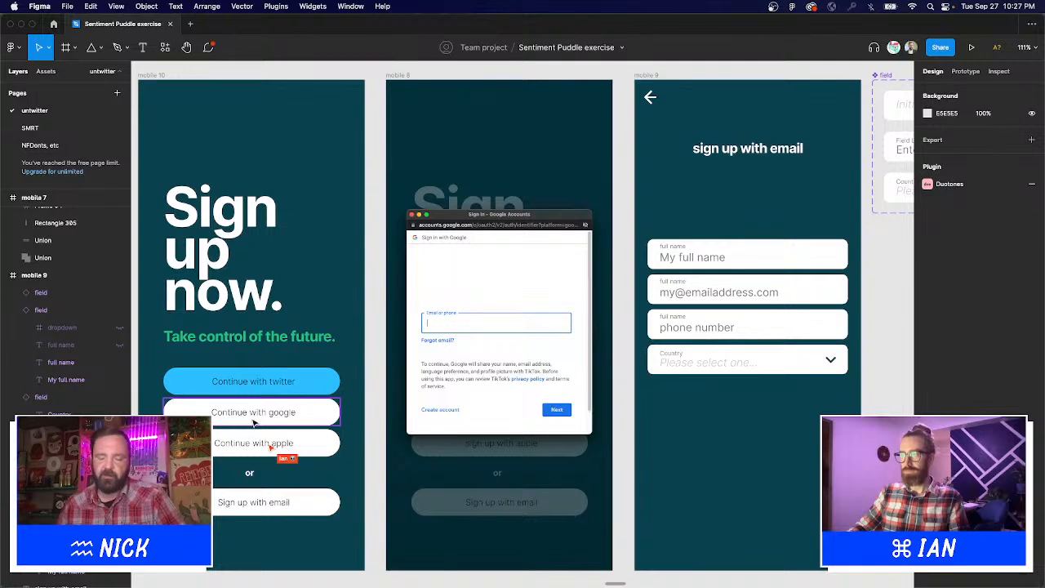
{"action": "scroll", "coordinate": [275, 424], "scroll_direction": "right", "scroll_amount": 3}
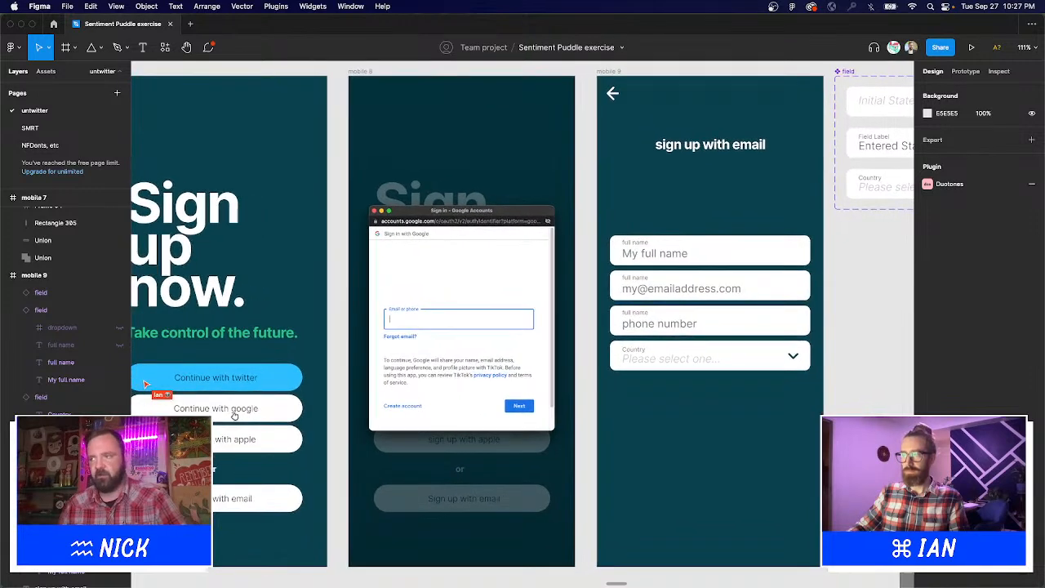
{"action": "left_click", "coordinate": [512, 256]}
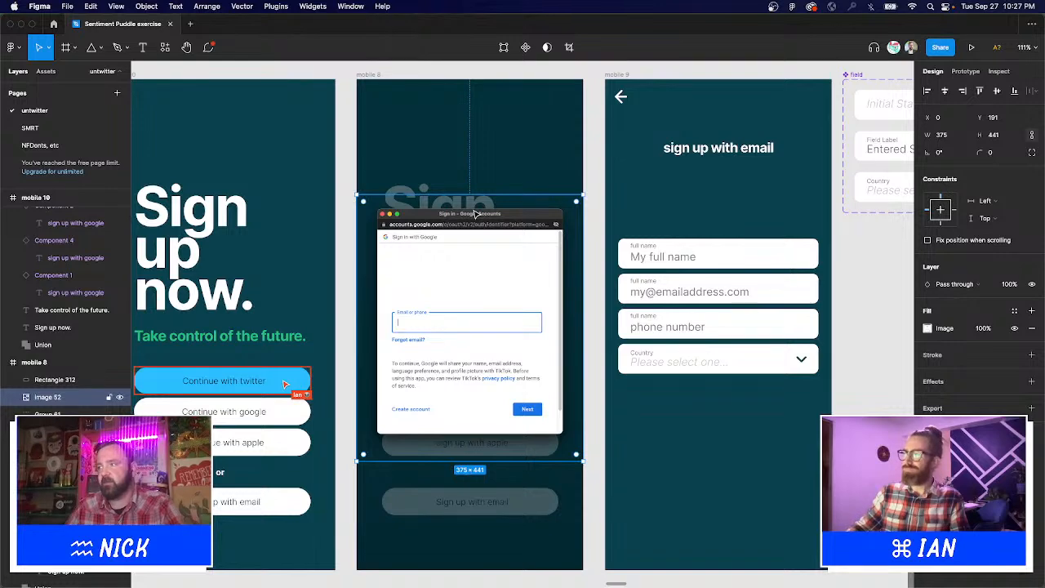
Select the form fields and remove an accidental duplicate of the My full name field.
{"action": "left_click", "coordinate": [850, 316]}
{"action": "scroll", "coordinate": [811, 276], "scroll_direction": "right", "scroll_amount": 10}
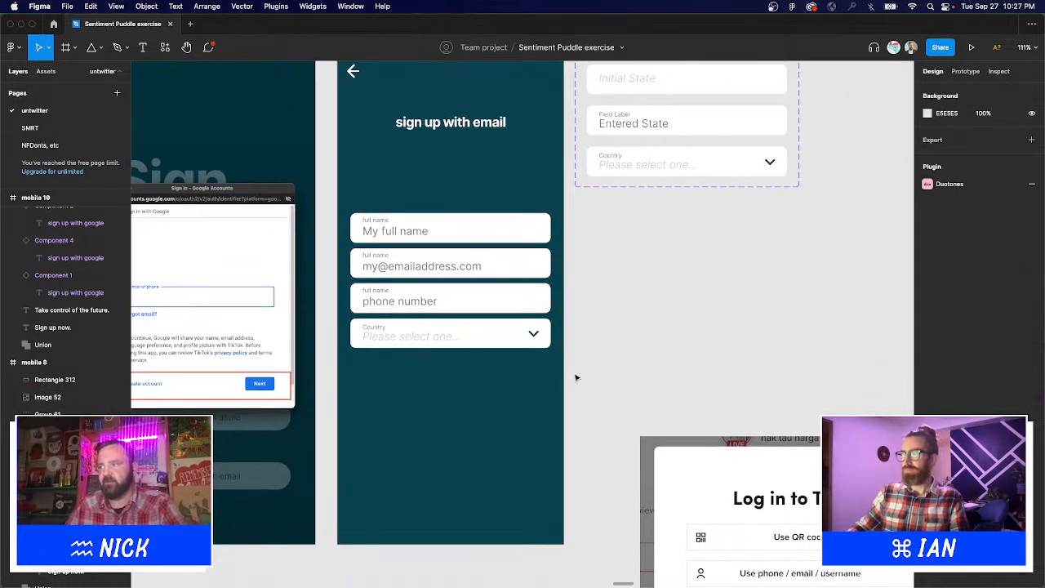
{"action": "left_click_drag", "start_coordinate": [566, 386], "coordinate": [362, 207]}
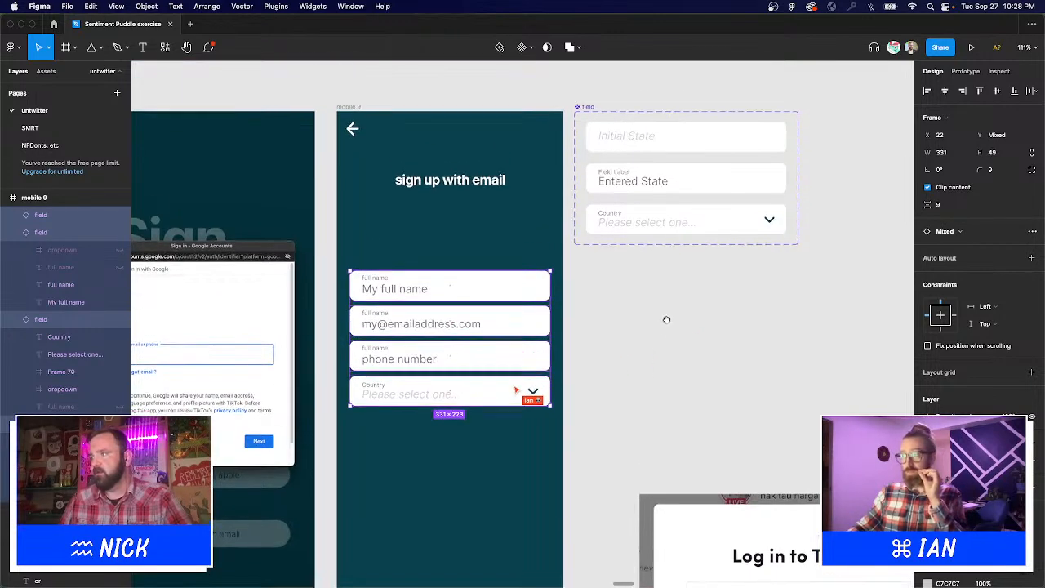
{"action": "left_click_drag", "start_coordinate": [665, 256], "coordinate": [616, 298]}
{"action": "left_click", "coordinate": [618, 327]}
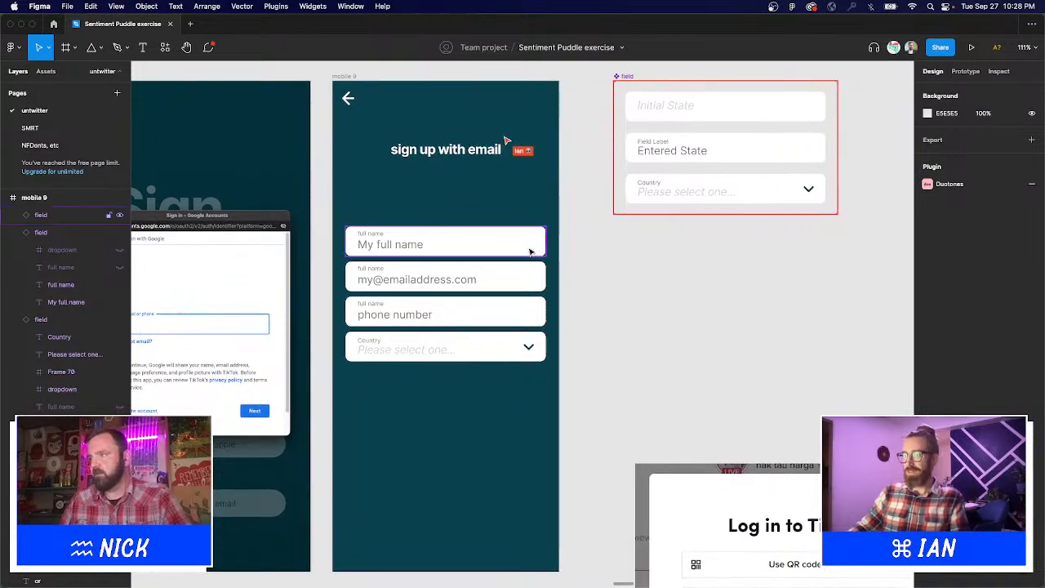
{"action": "left_click", "coordinate": [532, 252]}
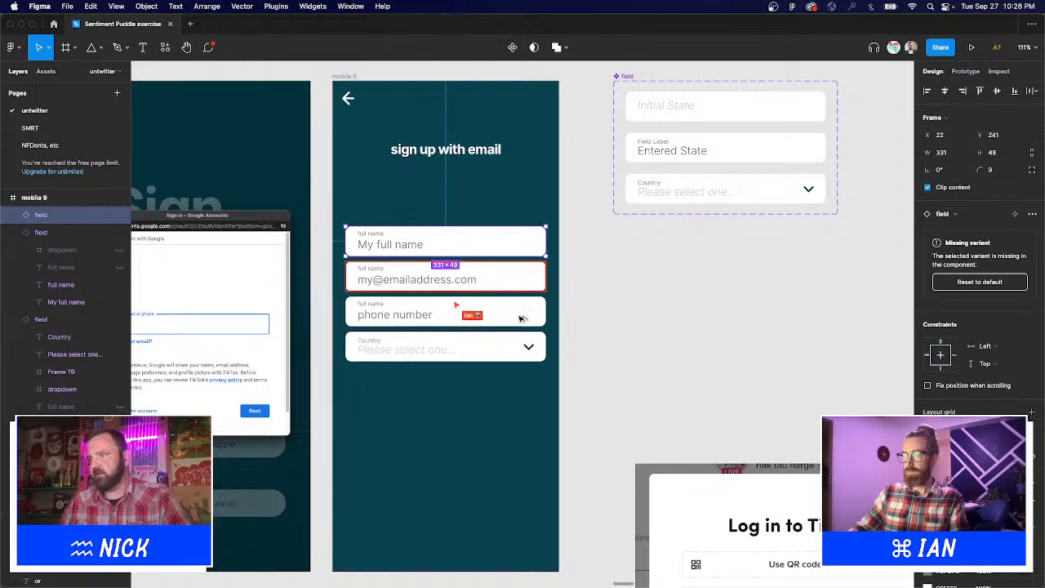
{"action": "left_click_drag", "start_coordinate": [532, 253], "coordinate": [520, 417]}
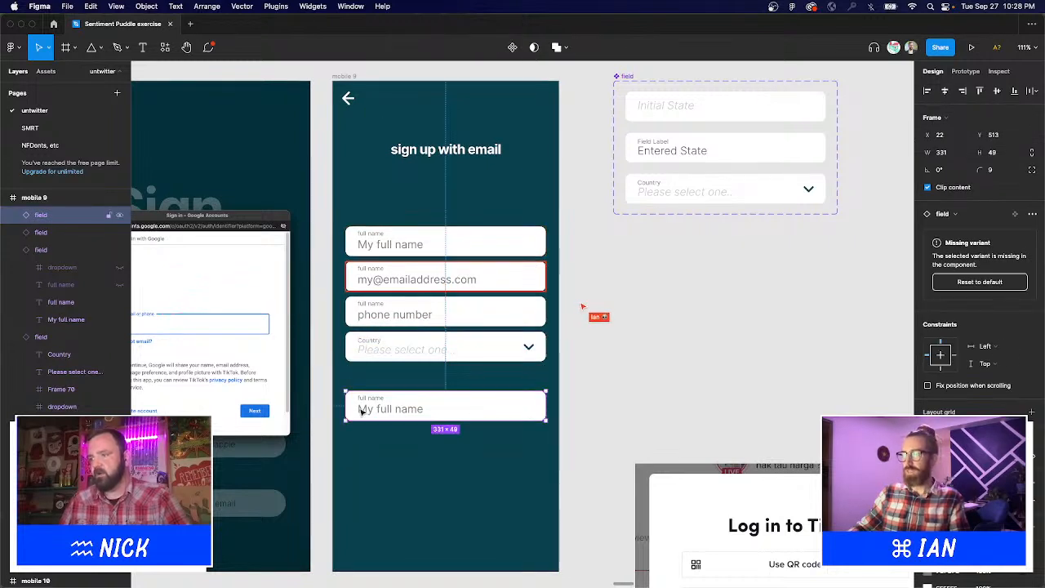
{"action": "scroll", "coordinate": [642, 338], "scroll_direction": "up", "scroll_amount": 3}
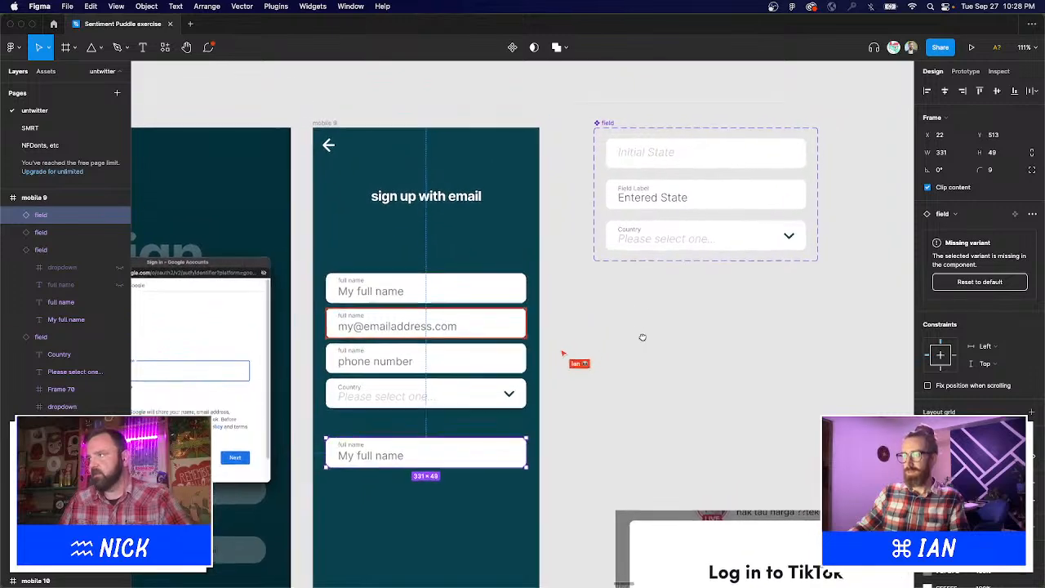
{"action": "key", "text": "Delete"}
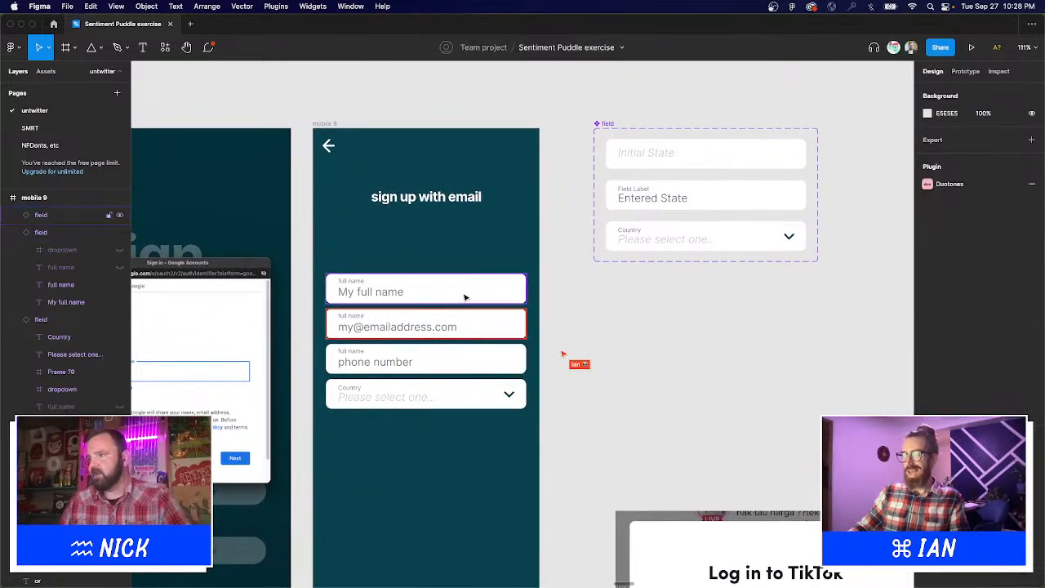
Drag the name, email, phone and Country fields together out of mobile 9 onto the canvas.
{"action": "left_click", "coordinate": [465, 298]}
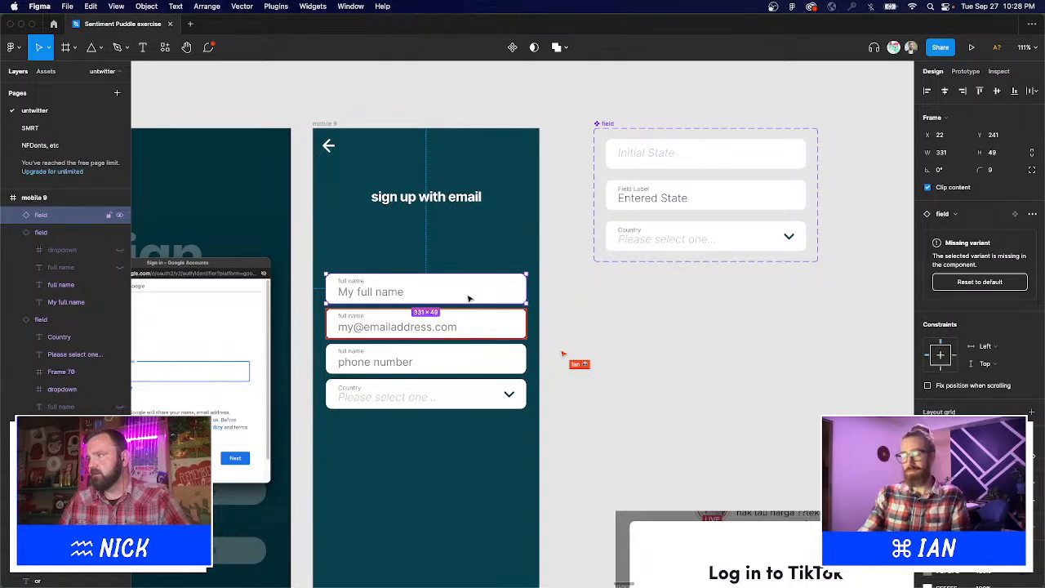
{"action": "left_click", "coordinate": [415, 335], "text": "shift"}
{"action": "left_click", "coordinate": [405, 367], "text": "shift"}
{"action": "left_click", "coordinate": [366, 397], "text": "shift"}
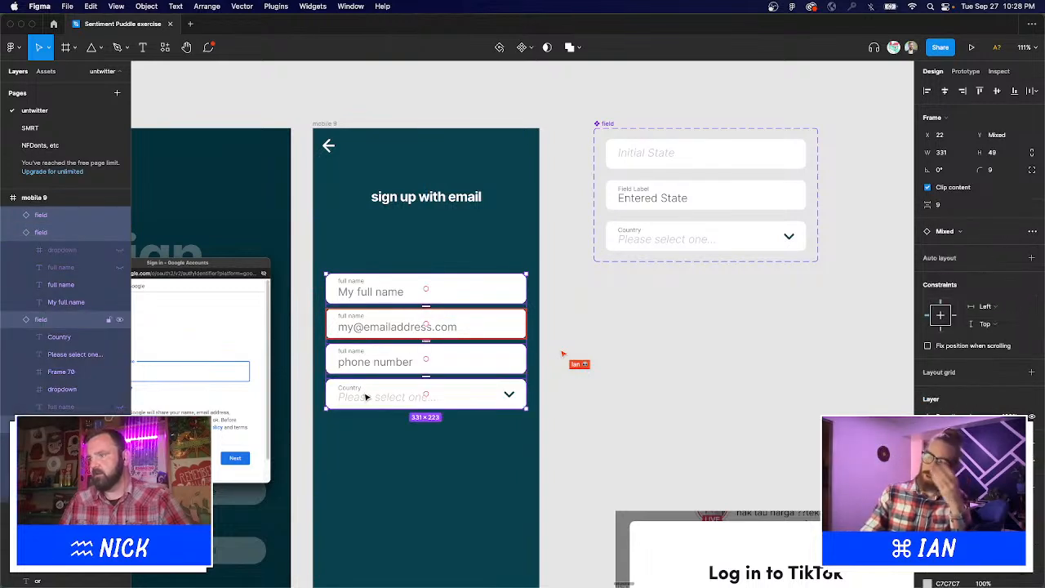
{"action": "left_click_drag", "start_coordinate": [366, 398], "coordinate": [651, 422]}
{"action": "left_click", "coordinate": [650, 194]}
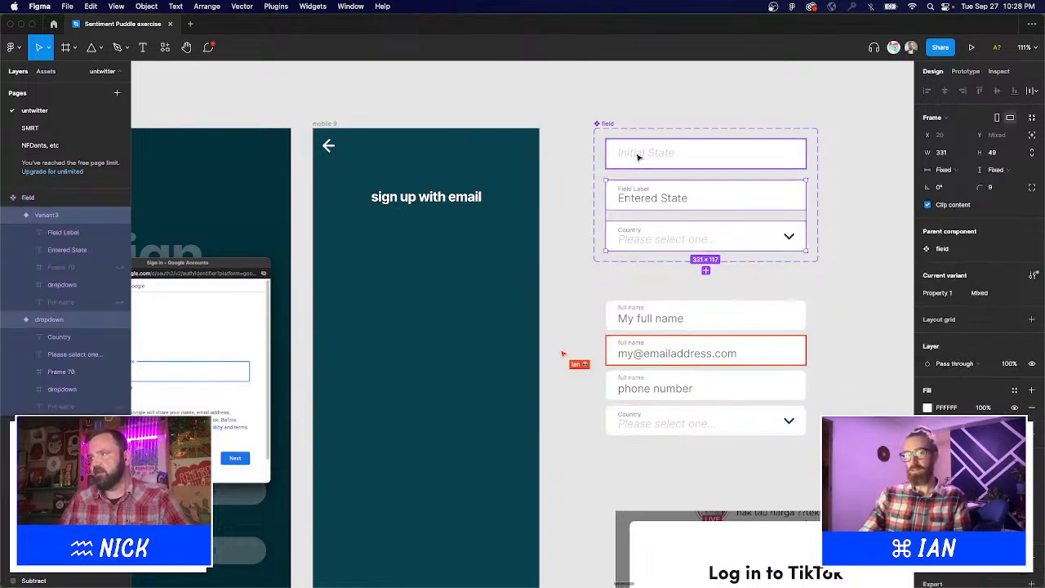
Place Initial State field copies into mobile 9, shift the component set left, and nudge the third field up.
{"action": "left_click", "coordinate": [643, 156], "text": "shift"}
{"action": "left_click", "coordinate": [689, 82]}
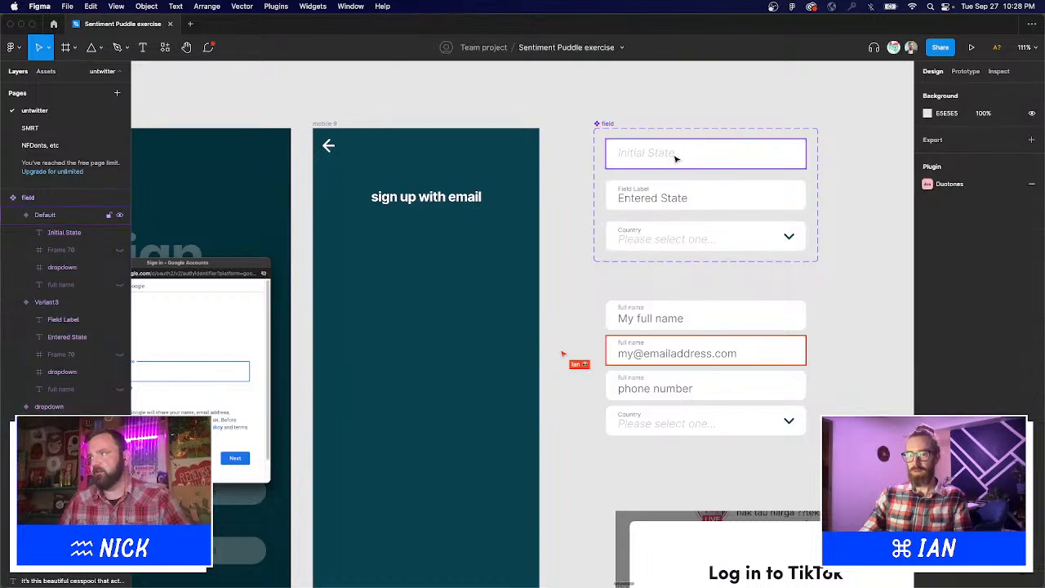
{"action": "left_click_drag", "start_coordinate": [676, 157], "coordinate": [418, 341]}
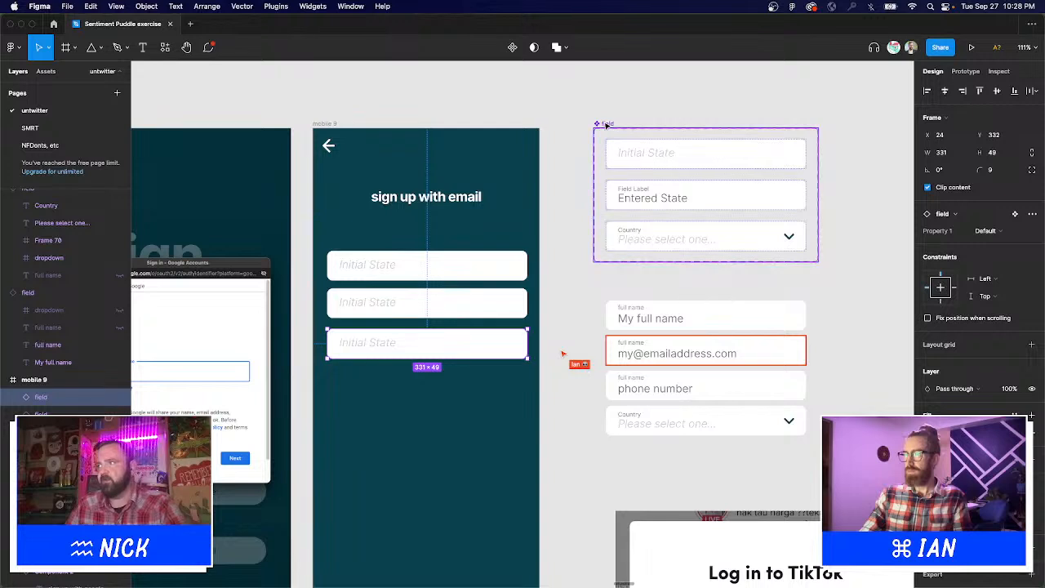
{"action": "left_click_drag", "start_coordinate": [611, 124], "coordinate": [573, 123]}
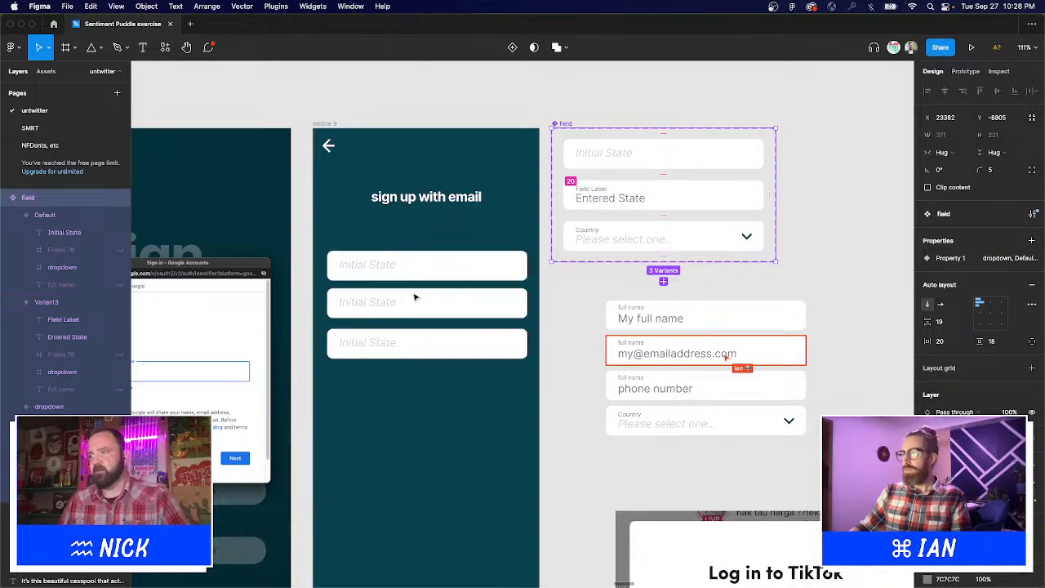
{"action": "left_click", "coordinate": [400, 351]}
{"action": "left_click_drag", "start_coordinate": [401, 352], "coordinate": [400, 347]}
Change the first two fields' text to 'Full Name' and 'email address'.
{"action": "key", "text": "t"}
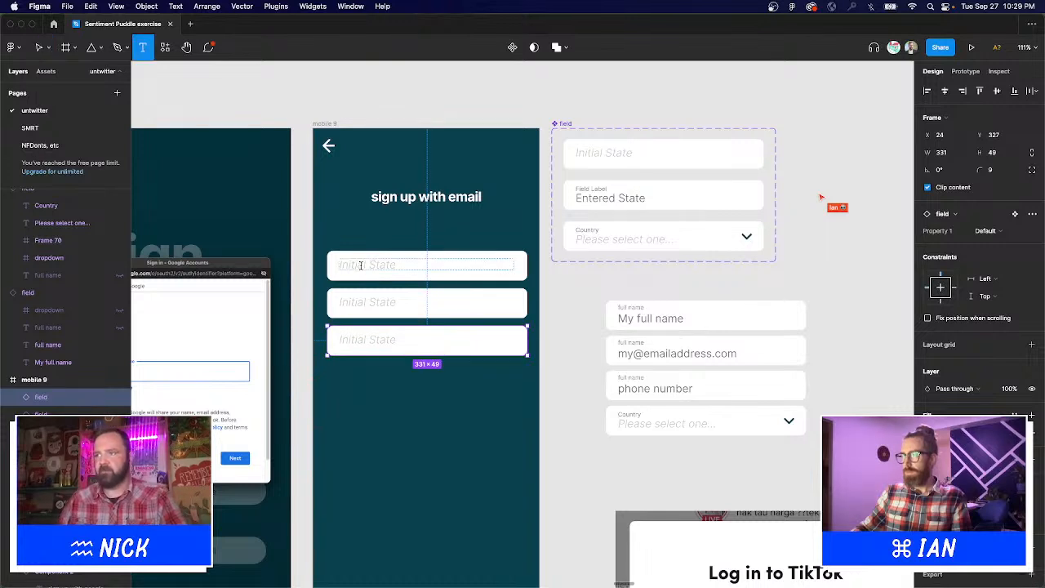
{"action": "left_click", "coordinate": [360, 265]}
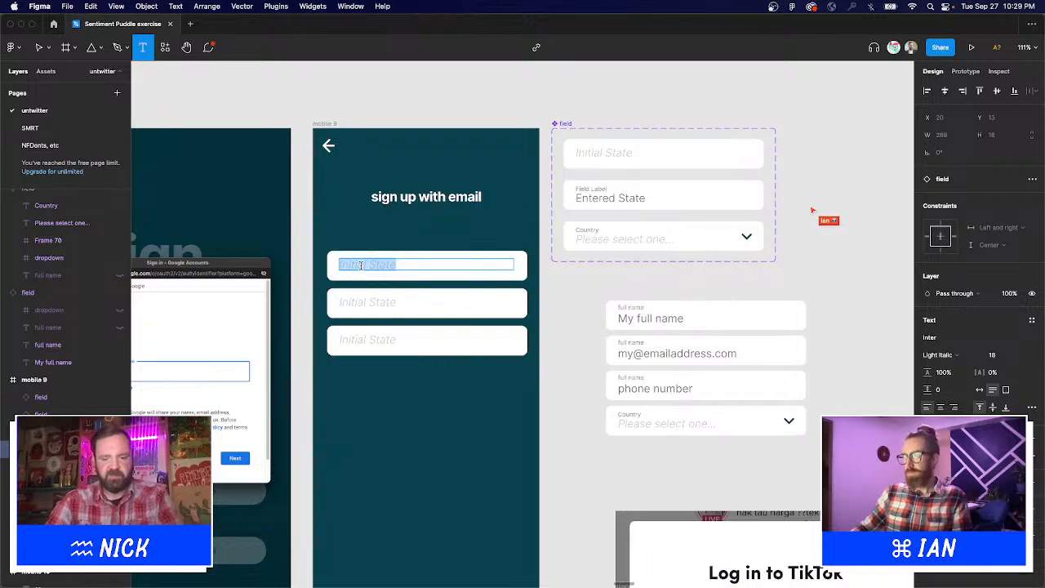
{"action": "type", "text": "Your full name"}
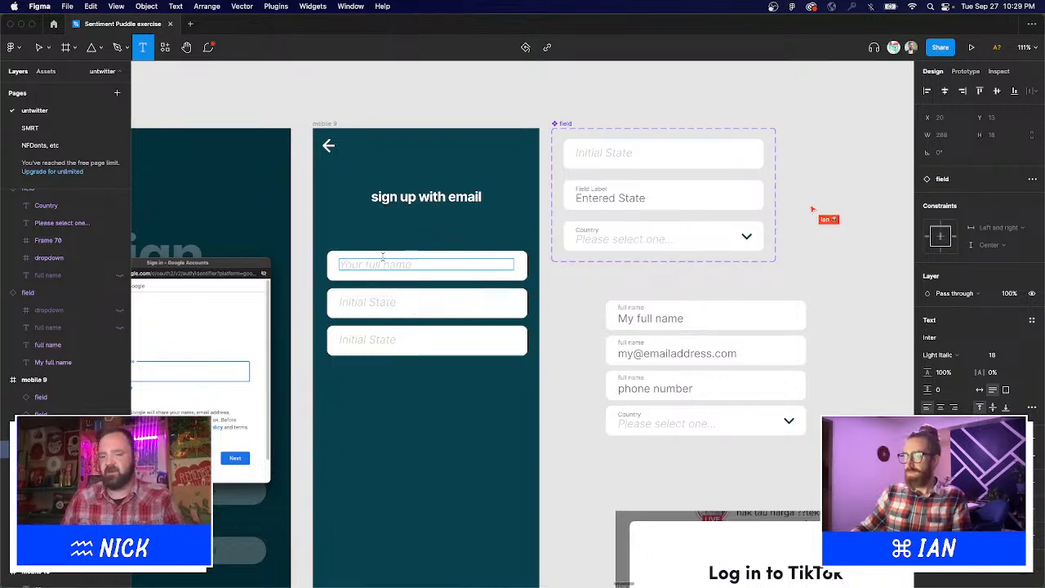
{"action": "key", "text": "super+a"}
{"action": "key", "text": "BackSpace"}
{"action": "type", "text": "Full Name"}
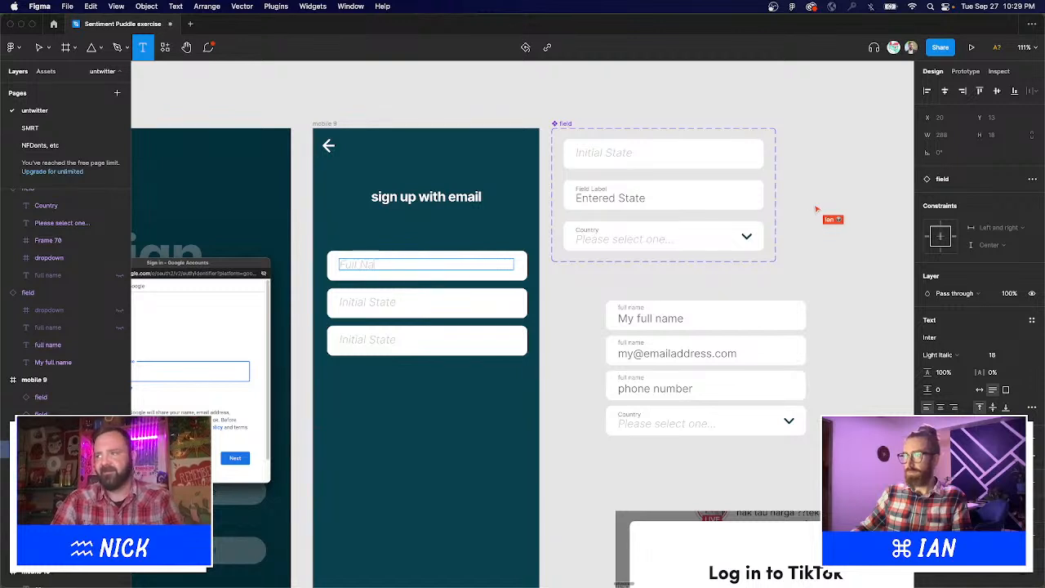
{"action": "left_click", "coordinate": [349, 302]}
{"action": "key", "text": "super+a"}
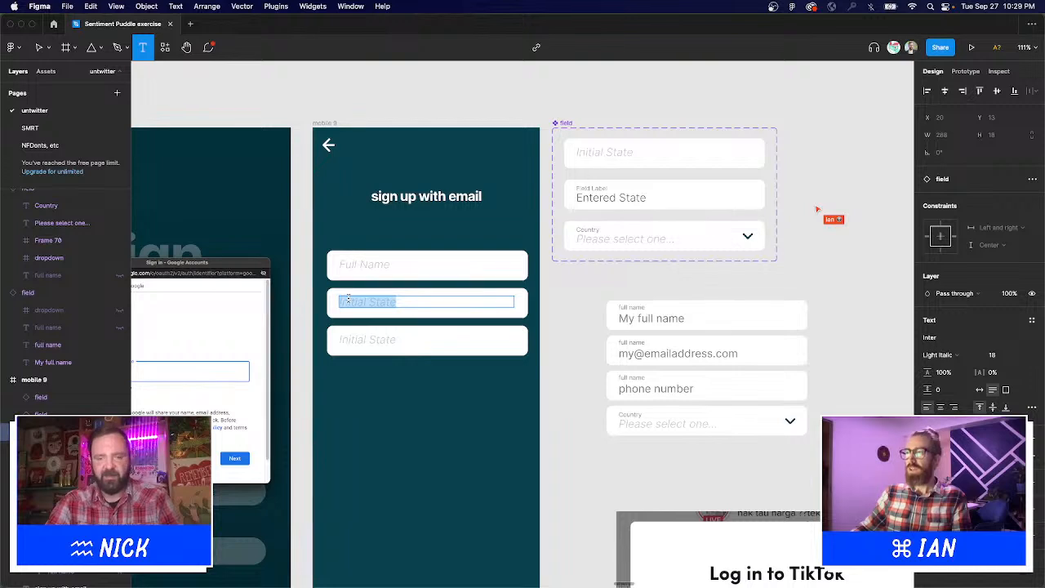
{"action": "type", "text": "email address"}
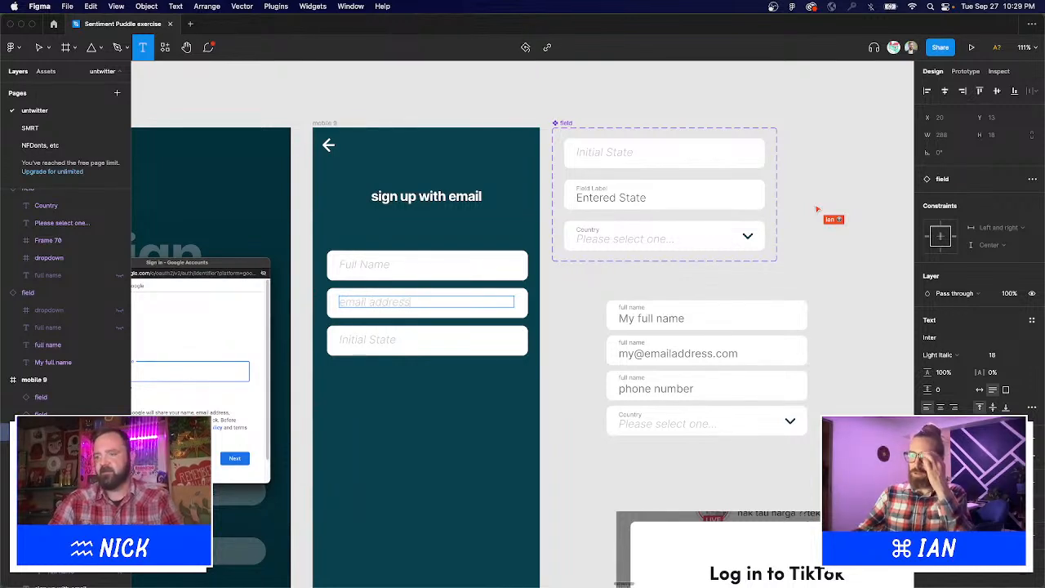
Switch the third field instance to the dropdown variant for Country.
{"action": "double_click", "coordinate": [353, 343]}
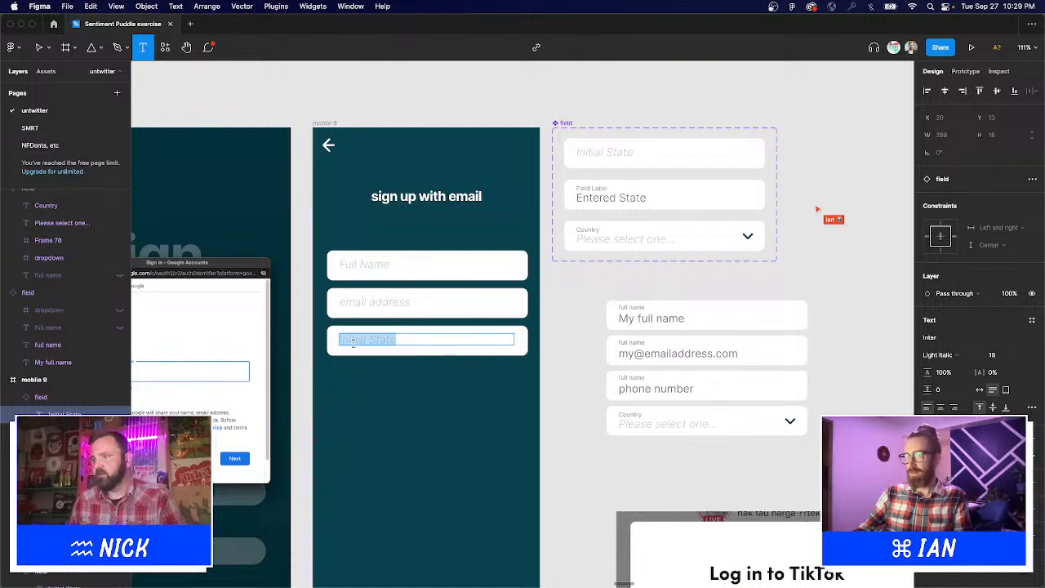
{"action": "key", "text": "Escape"}
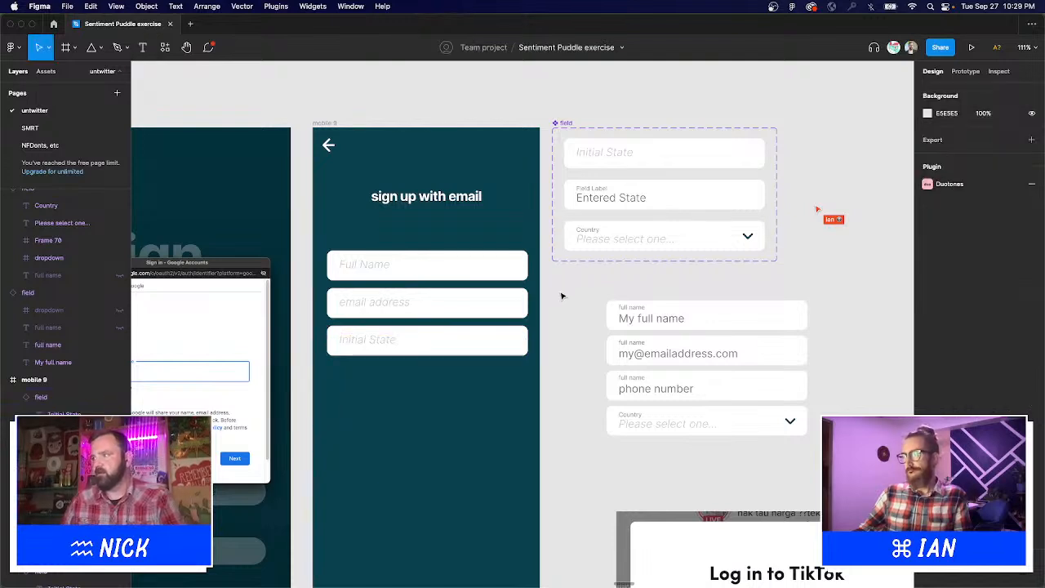
{"action": "left_click", "coordinate": [469, 340]}
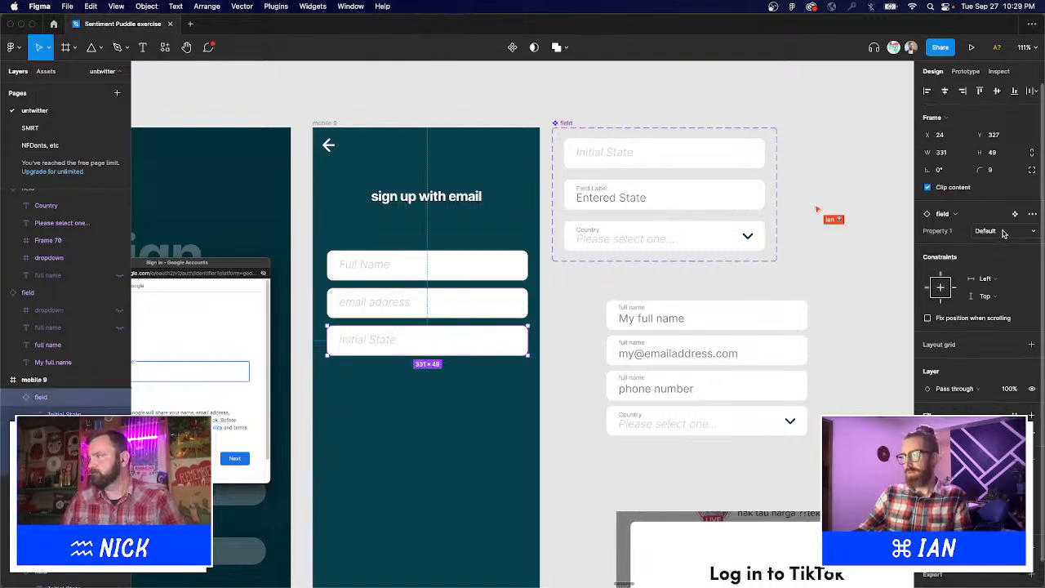
{"action": "left_click", "coordinate": [1003, 233]}
{"action": "left_click", "coordinate": [1003, 218]}
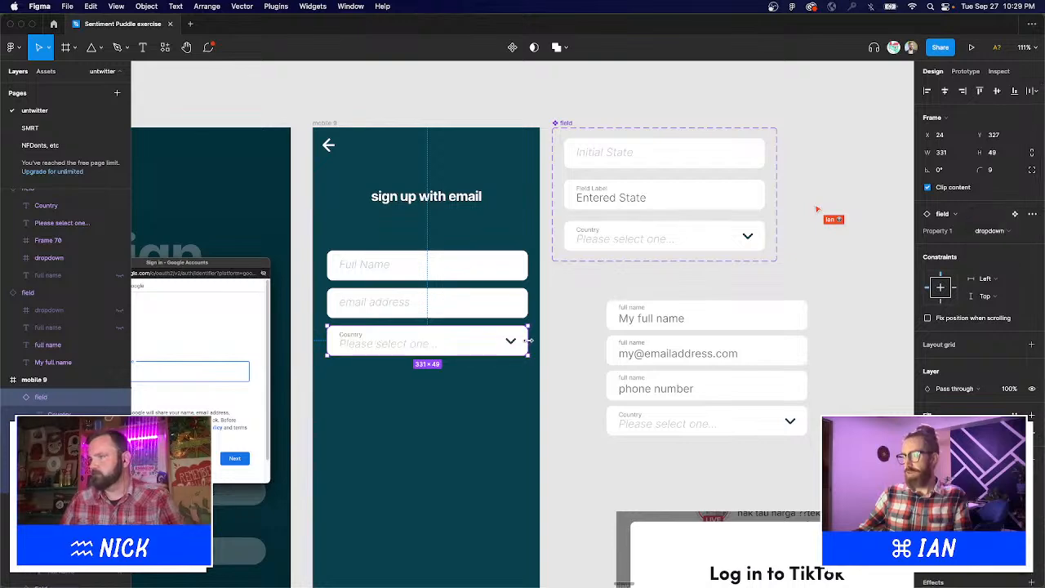
{"action": "key", "text": "Escape"}
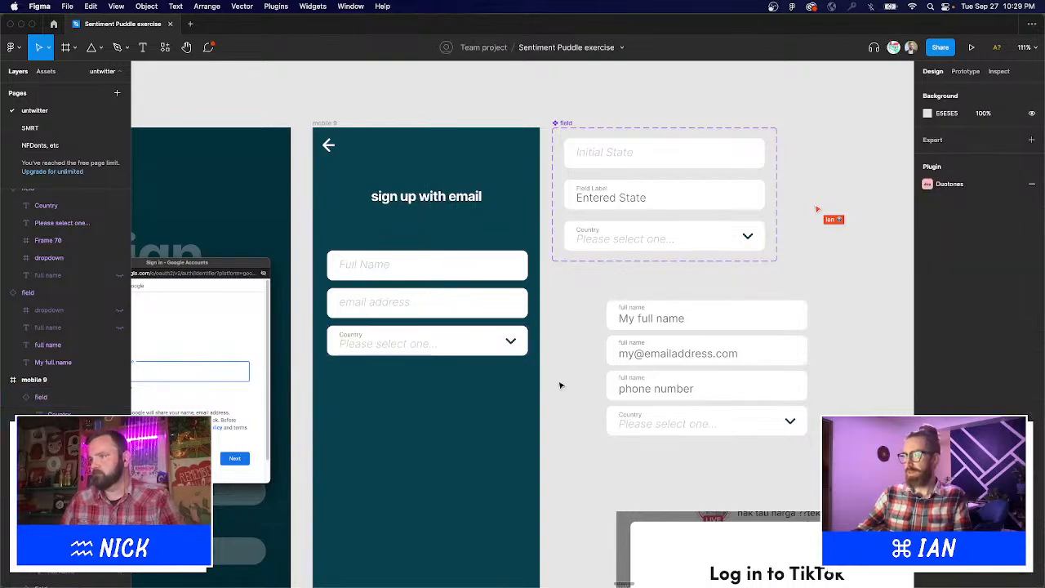
{"action": "left_click_drag", "start_coordinate": [560, 378], "coordinate": [619, 340]}
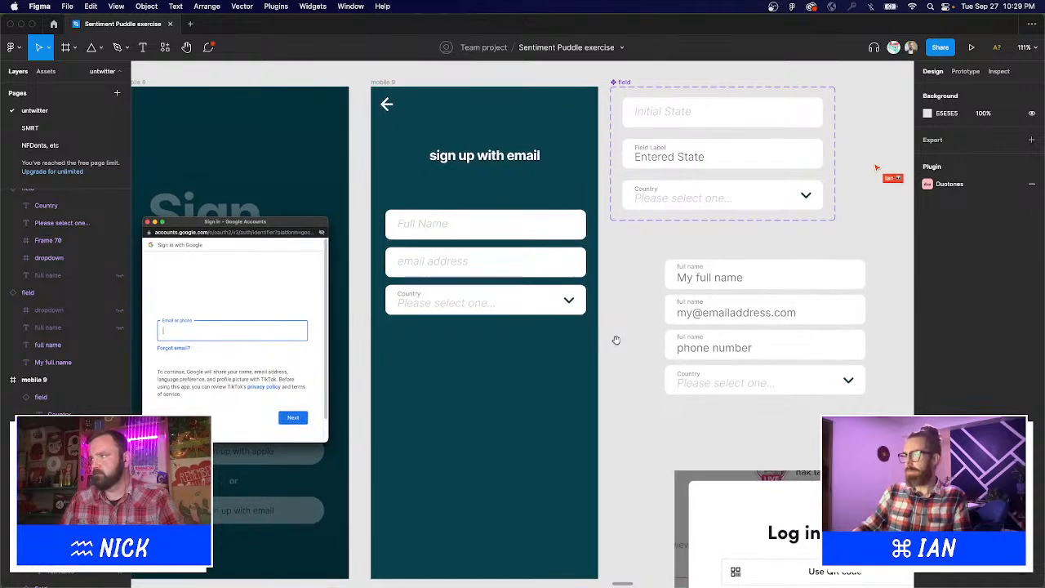
Duplicate the email field and change its placeholder to 'phone number'.
{"action": "left_click_drag", "start_coordinate": [470, 263], "coordinate": [468, 339]}
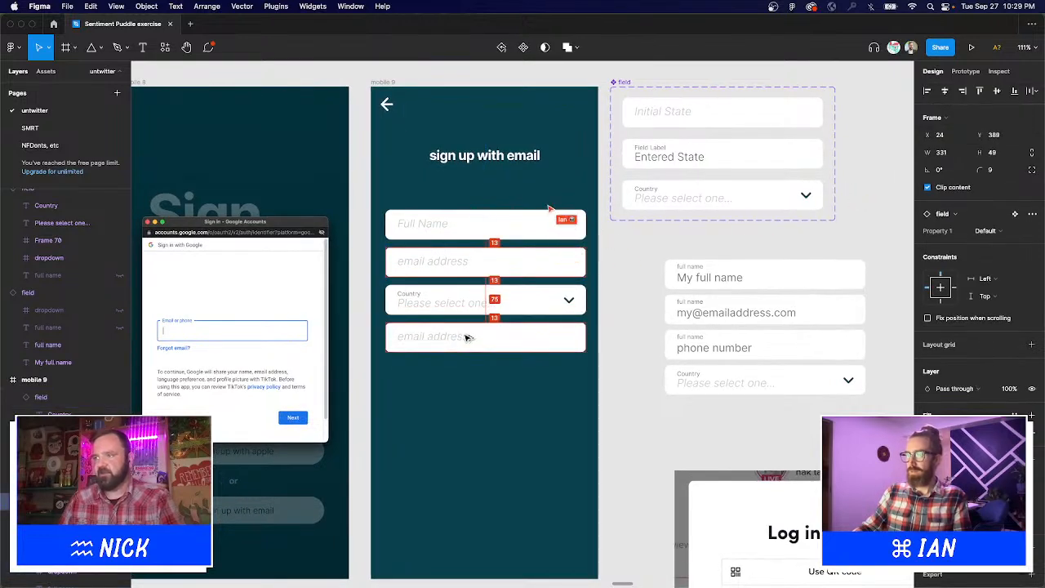
{"action": "double_click", "coordinate": [417, 338]}
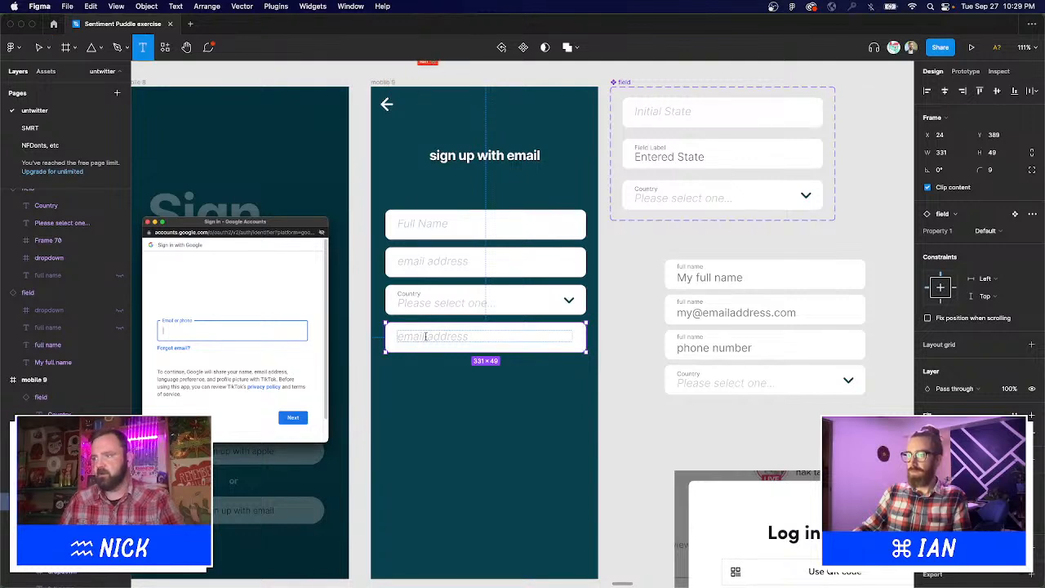
{"action": "double_click", "coordinate": [419, 338]}
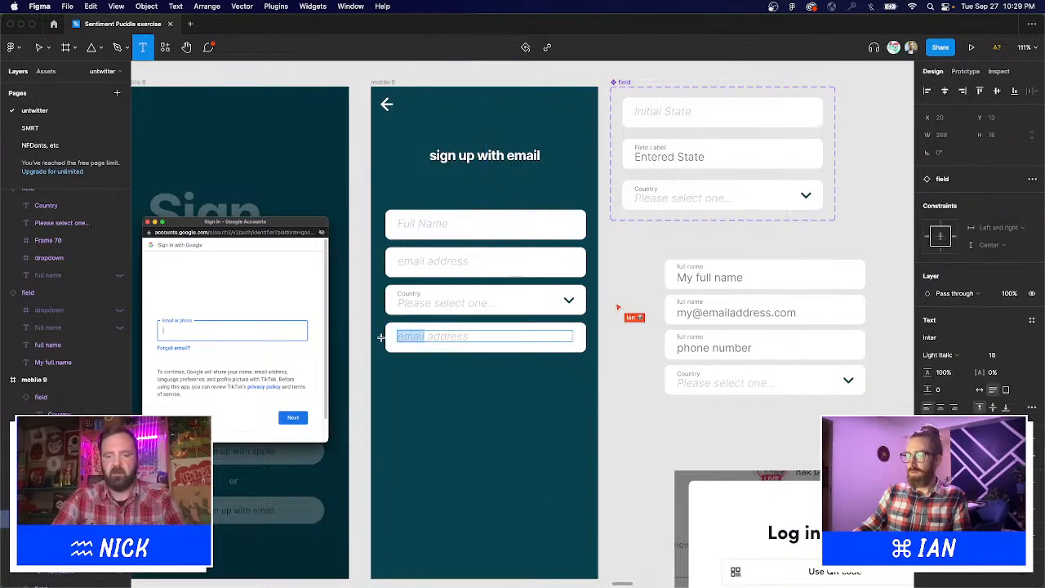
{"action": "type", "text": "g"}
{"action": "type", "text": "hone"}
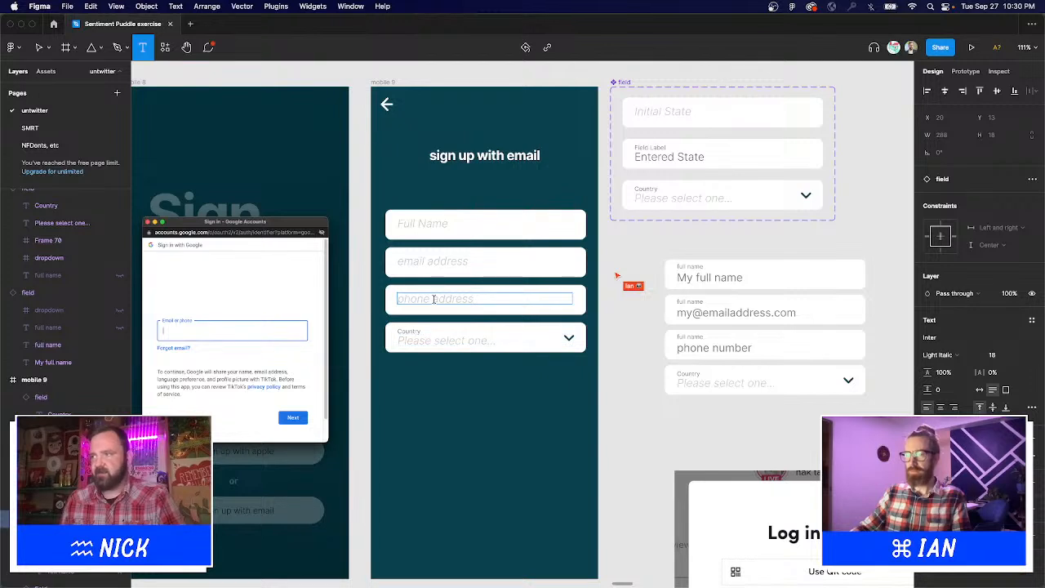
{"action": "key", "text": "alt+shift+Left"}
{"action": "key", "text": "BackSpace"}
{"action": "key", "text": "BackSpace"}
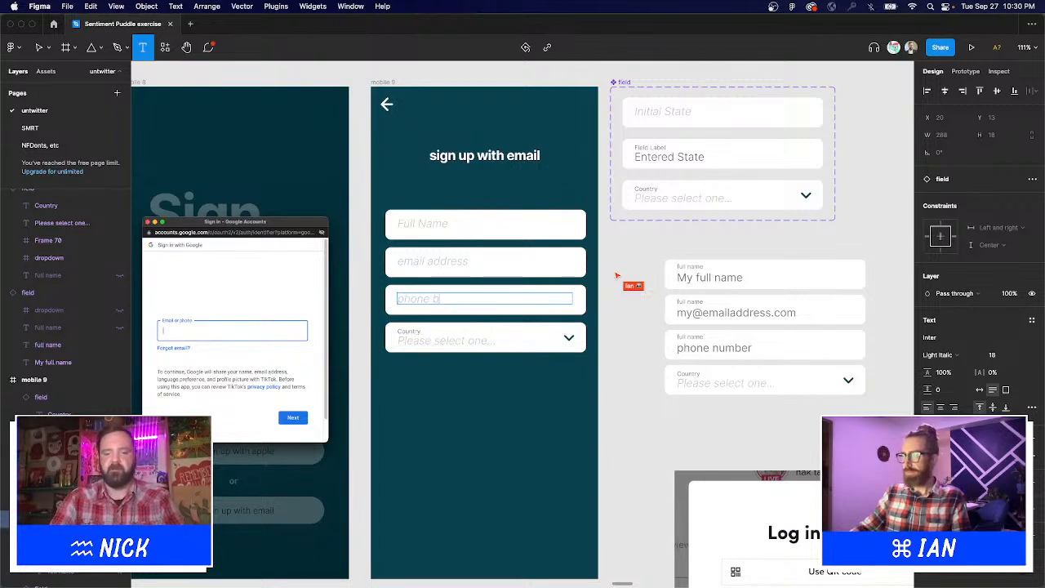
{"action": "type", "text": "nu"}
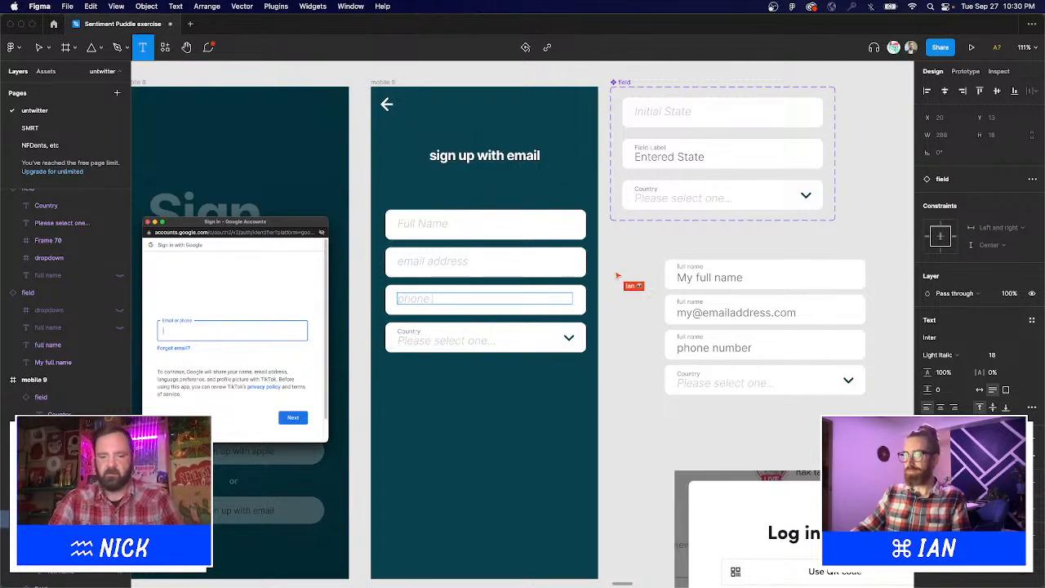
{"action": "type", "text": " numbe"}
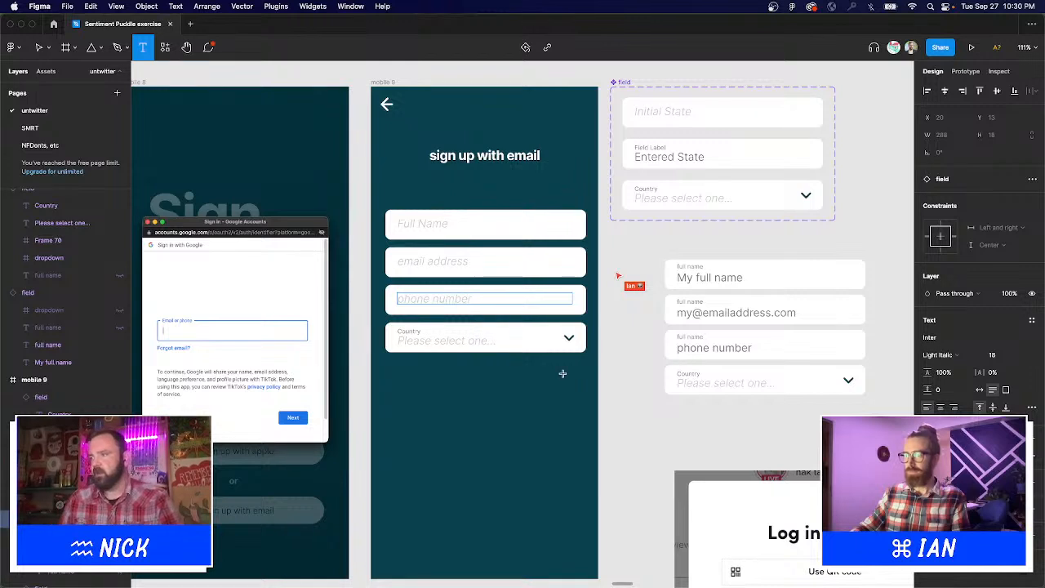
{"action": "type", "text": "r"}
{"action": "key", "text": "Escape"}
{"action": "key", "text": "Escape"}
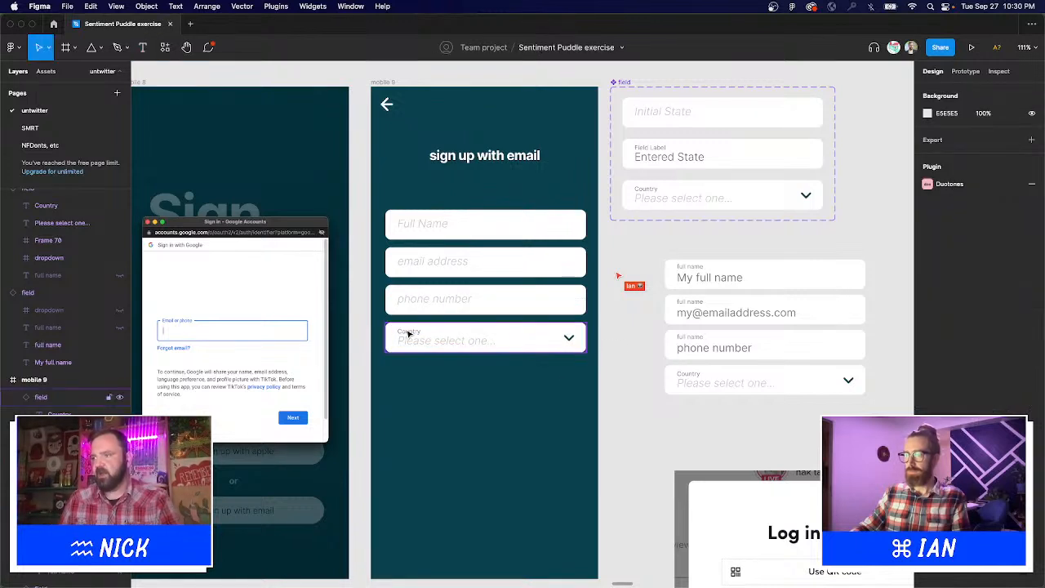
Move the Country dropdown down and add a phone number copy set to the Entered State variant.
{"action": "left_click", "coordinate": [408, 334]}
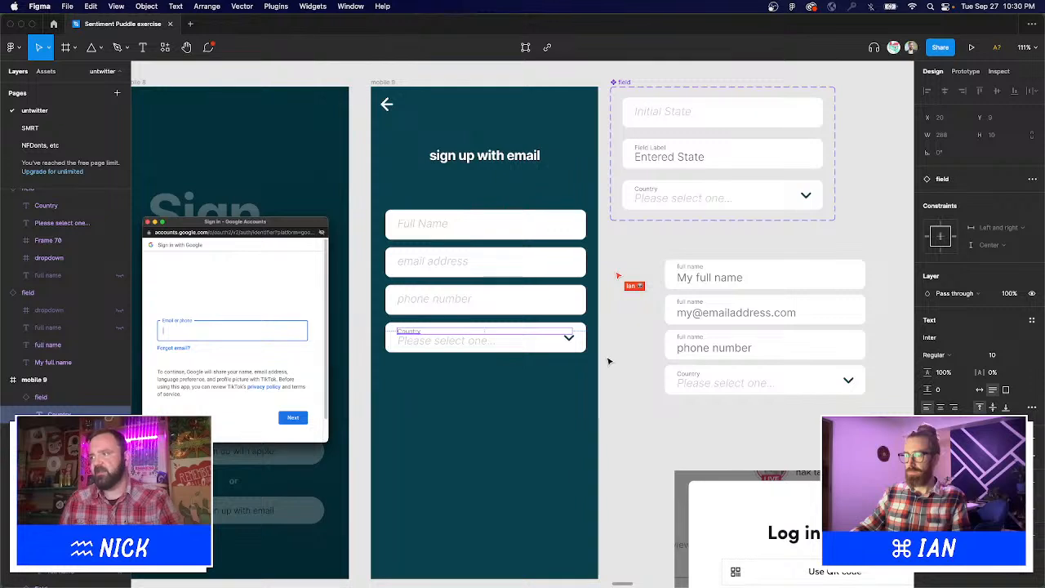
{"action": "left_click", "coordinate": [610, 363]}
{"action": "left_click_drag", "start_coordinate": [453, 342], "coordinate": [453, 406]}
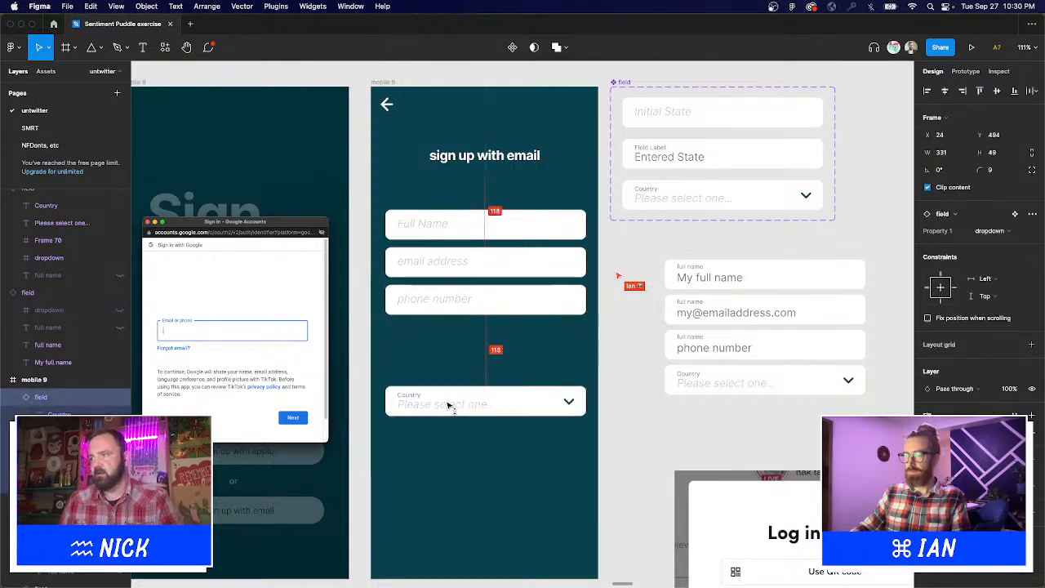
{"action": "left_click", "coordinate": [444, 299]}
{"action": "left_click_drag", "start_coordinate": [444, 299], "coordinate": [444, 341], "text": "alt"}
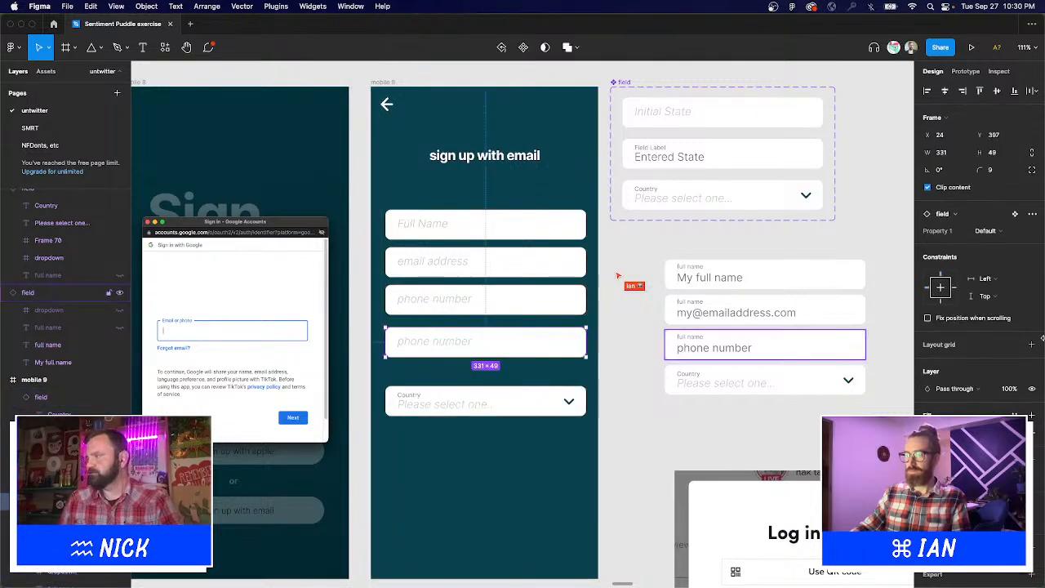
{"action": "left_click", "coordinate": [986, 231]}
{"action": "left_click", "coordinate": [995, 244]}
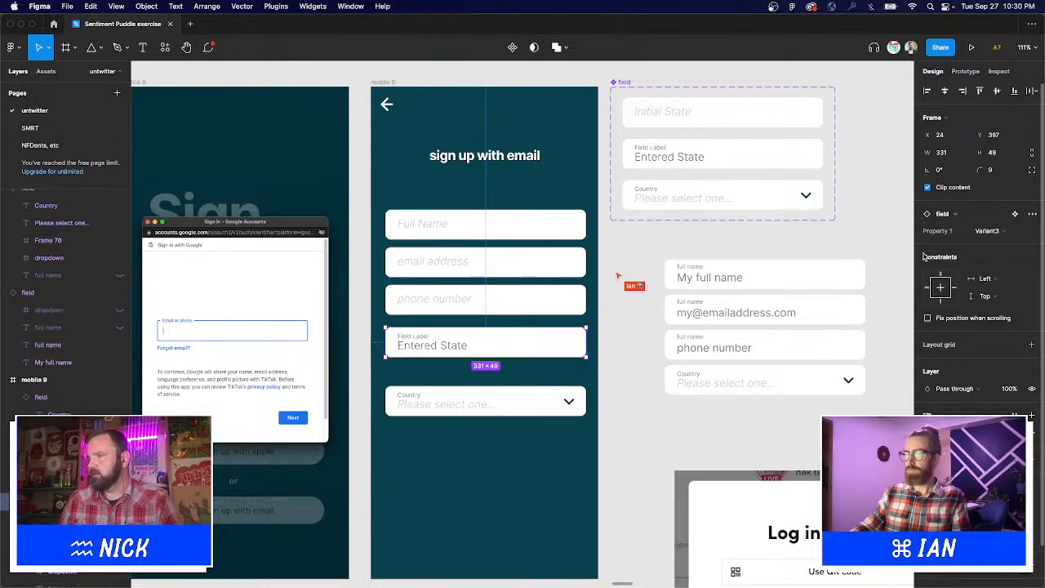
Replace the copy's 'Entered State' text with a sample phone number.
{"action": "double_click", "coordinate": [449, 347]}
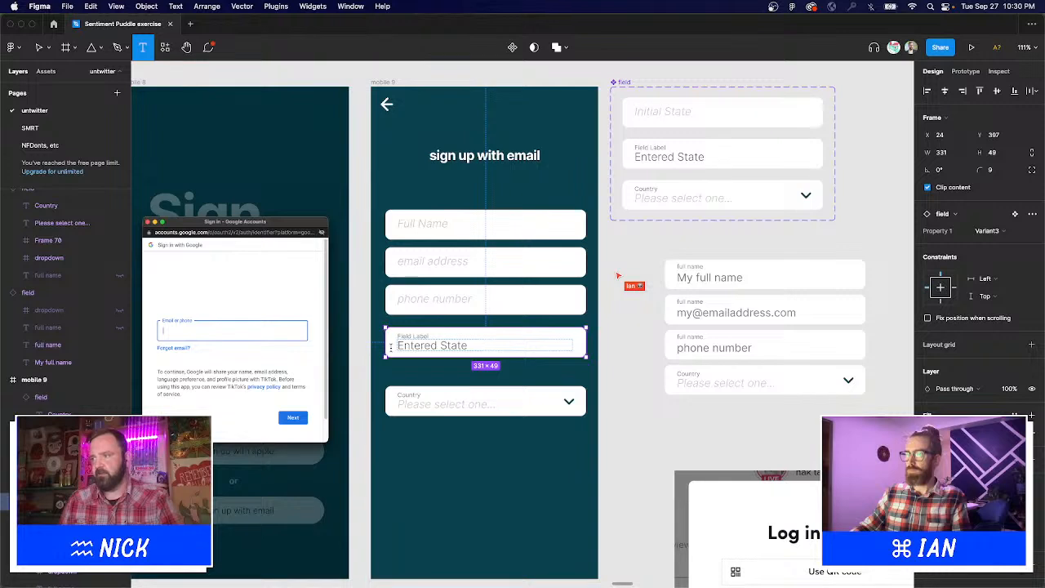
{"action": "double_click", "coordinate": [392, 348]}
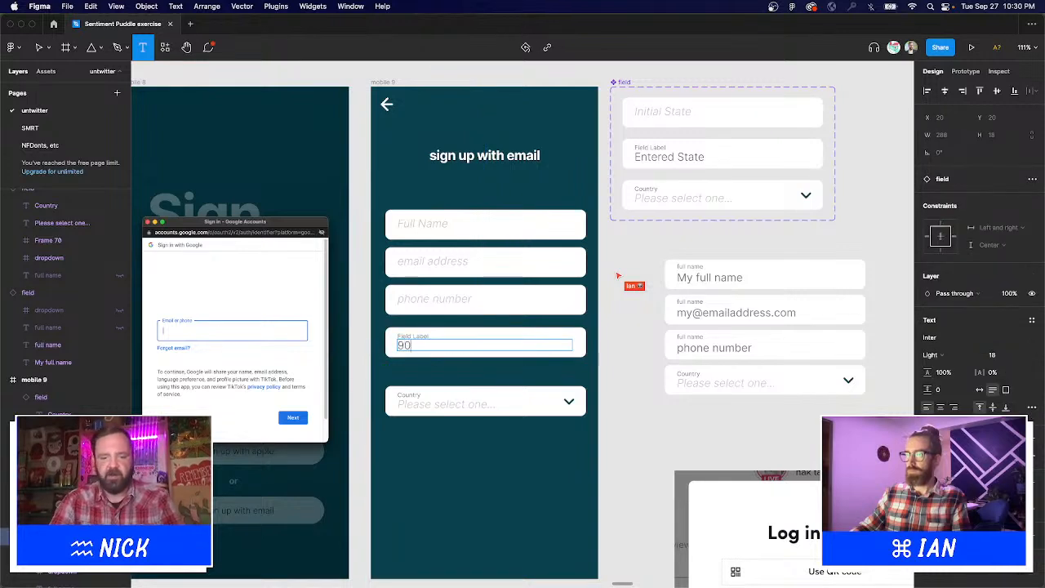
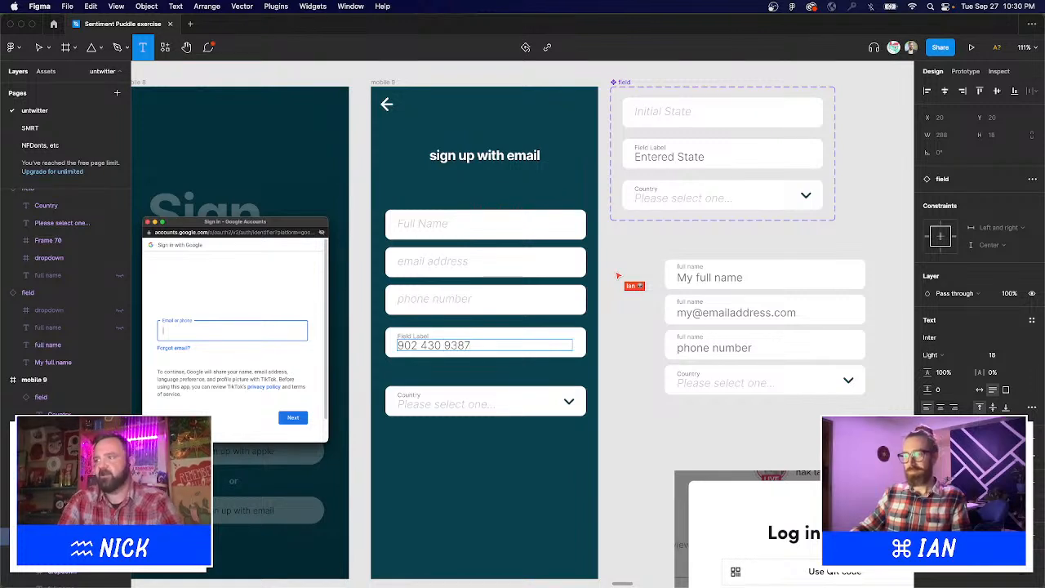
{"action": "left_click", "coordinate": [624, 333]}
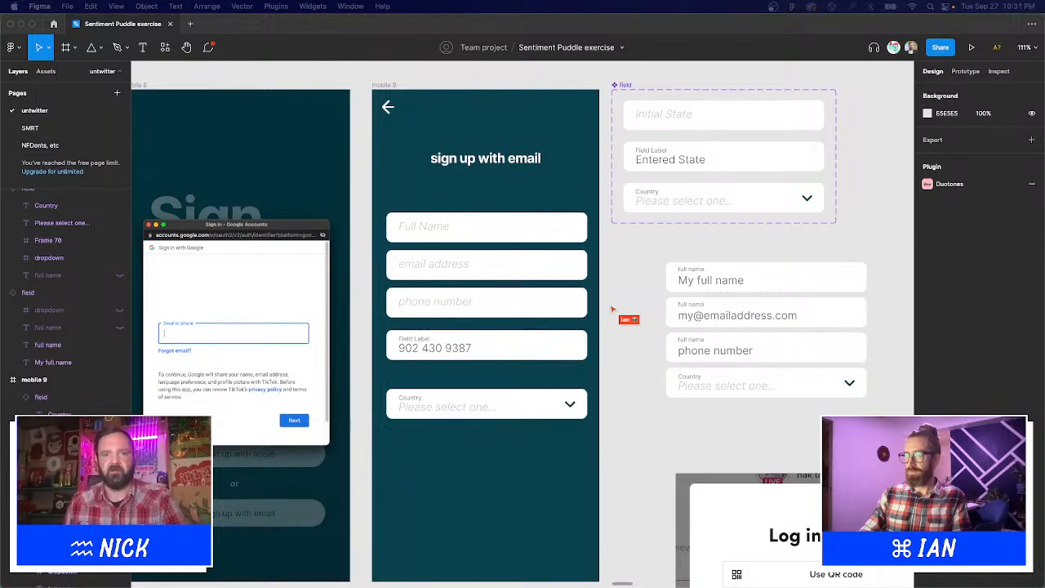
Set the phone number text's font weight to Regular.
{"action": "left_click", "coordinate": [460, 350]}
{"action": "left_click", "coordinate": [462, 351]}
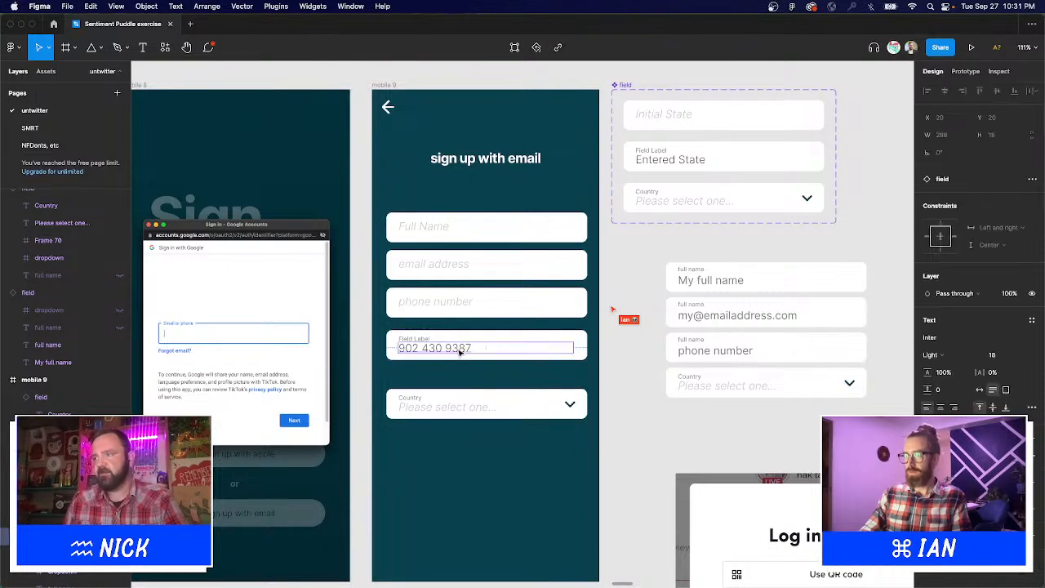
{"action": "left_click", "coordinate": [936, 361]}
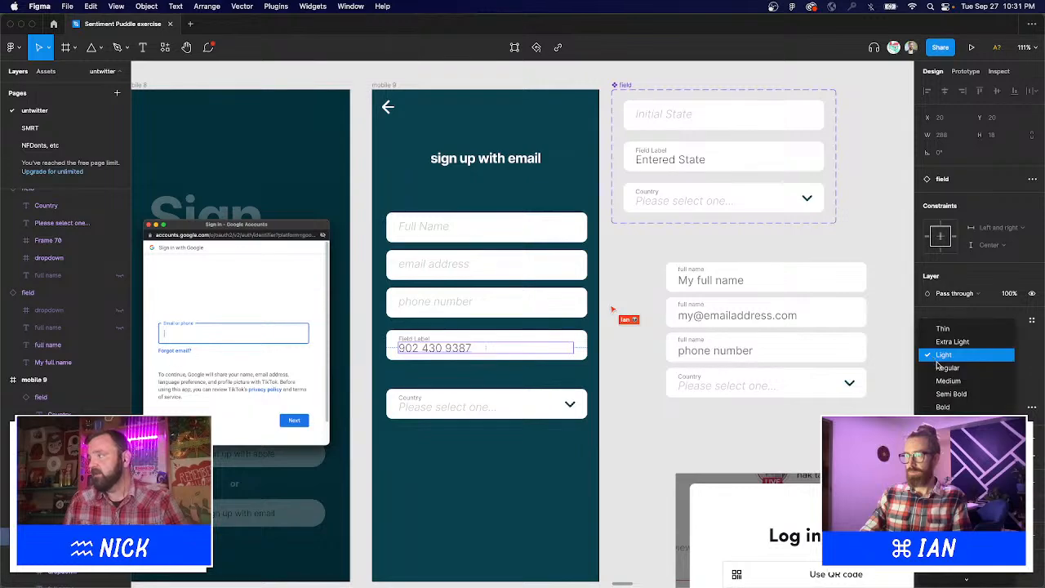
{"action": "left_click", "coordinate": [941, 367]}
{"action": "left_click", "coordinate": [653, 412]}
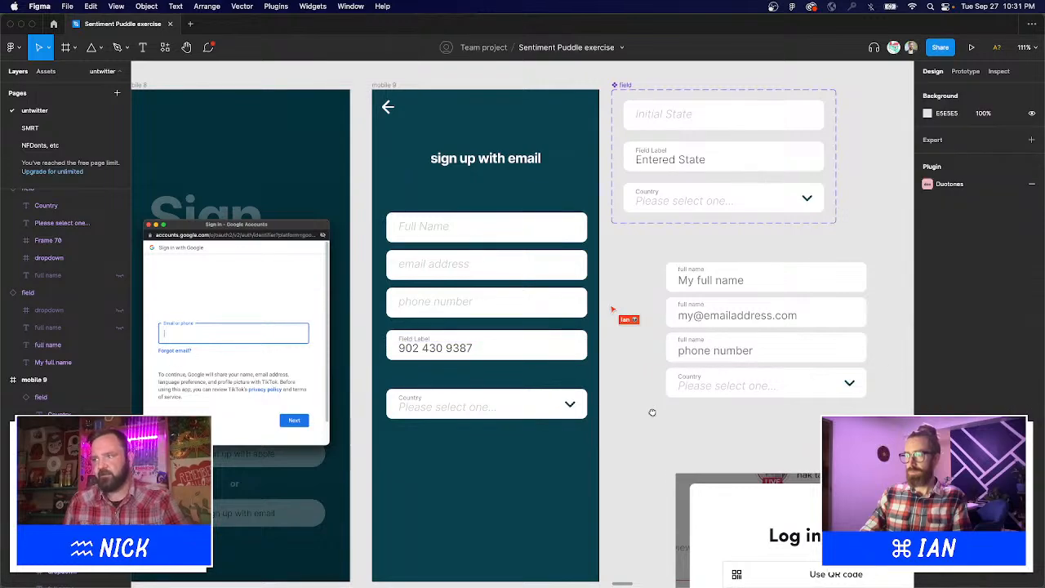
{"action": "left_click_drag", "start_coordinate": [652, 412], "coordinate": [625, 408]}
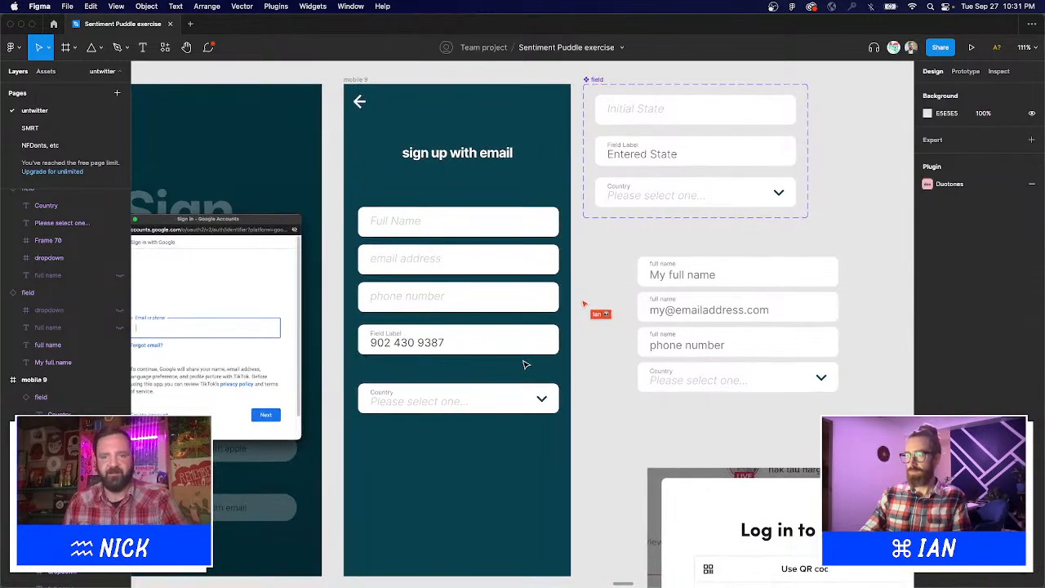
{"action": "double_click", "coordinate": [441, 341]}
{"action": "key", "text": "Escape"}
{"action": "key", "text": "Escape"}
{"action": "left_click_drag", "start_coordinate": [600, 389], "coordinate": [640, 402]}
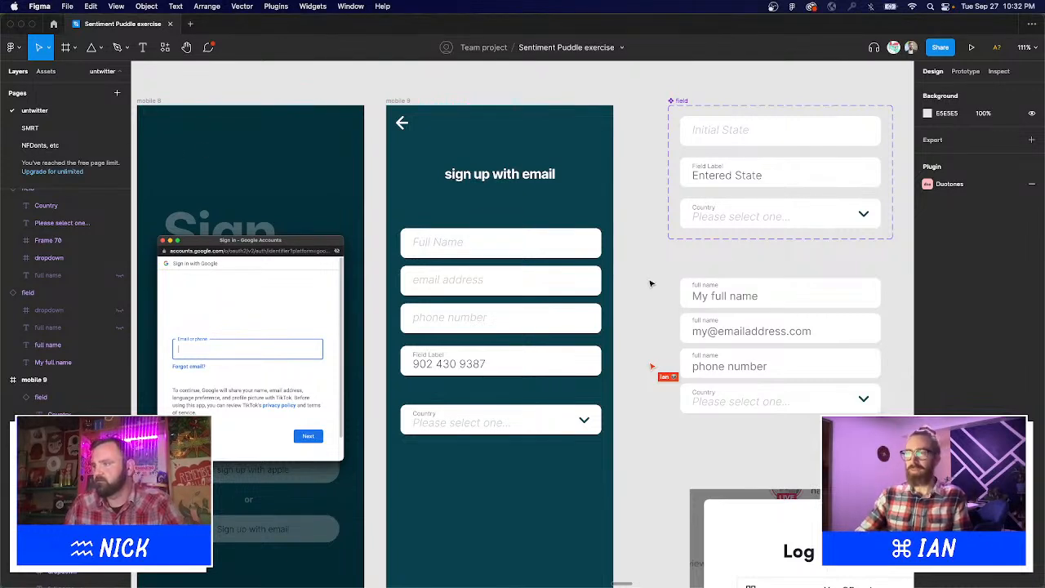
{"action": "left_click_drag", "start_coordinate": [624, 312], "coordinate": [627, 294]}
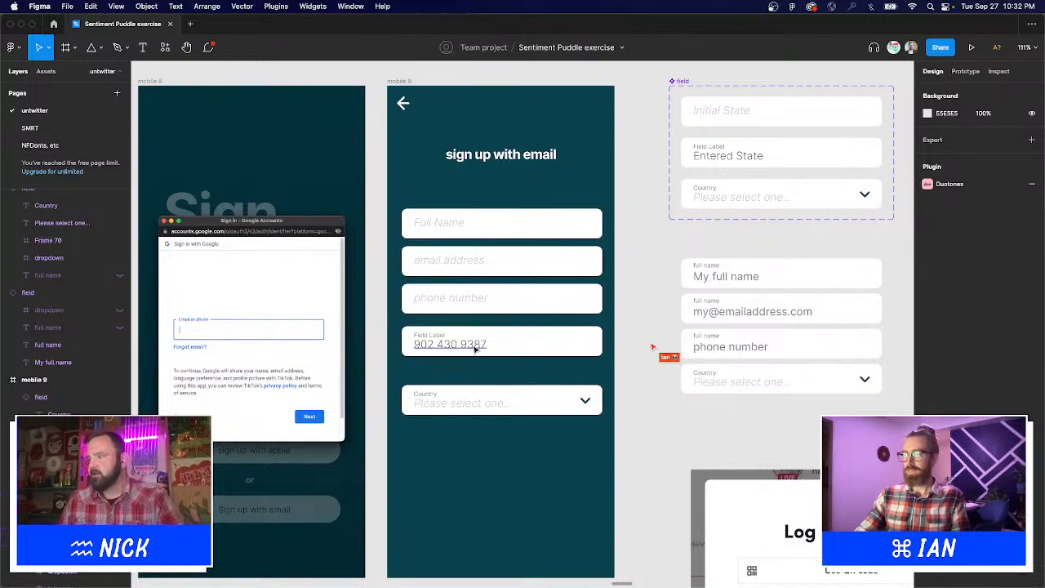
{"action": "left_click", "coordinate": [513, 337]}
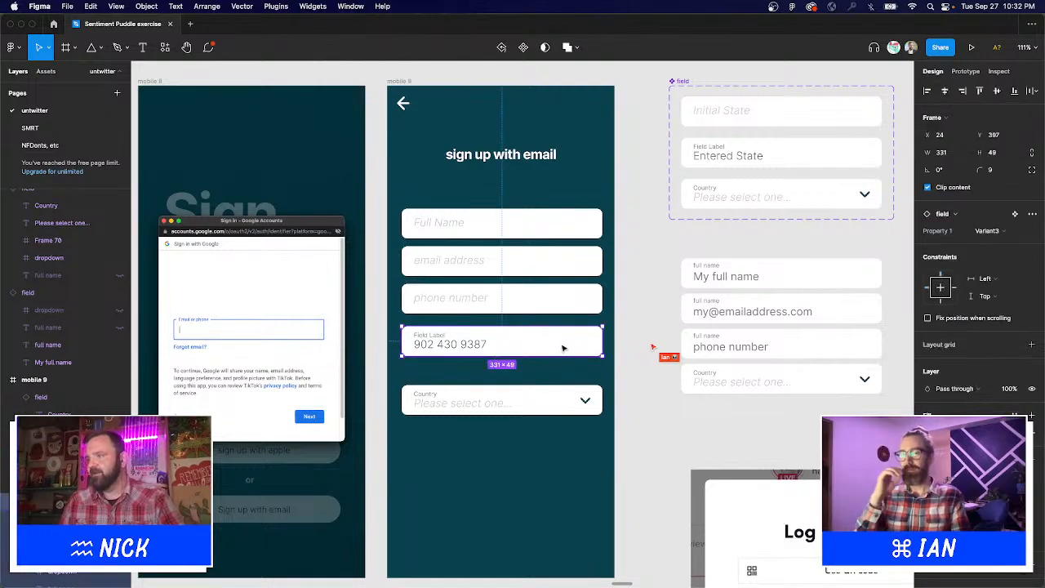
{"action": "key", "text": "Delete"}
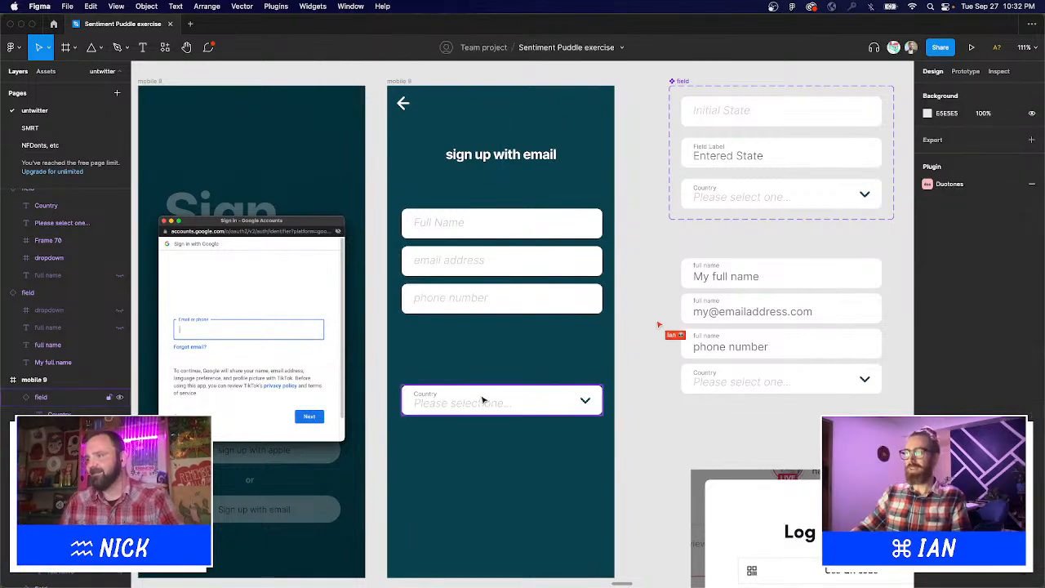
{"action": "left_click_drag", "start_coordinate": [485, 402], "coordinate": [488, 338]}
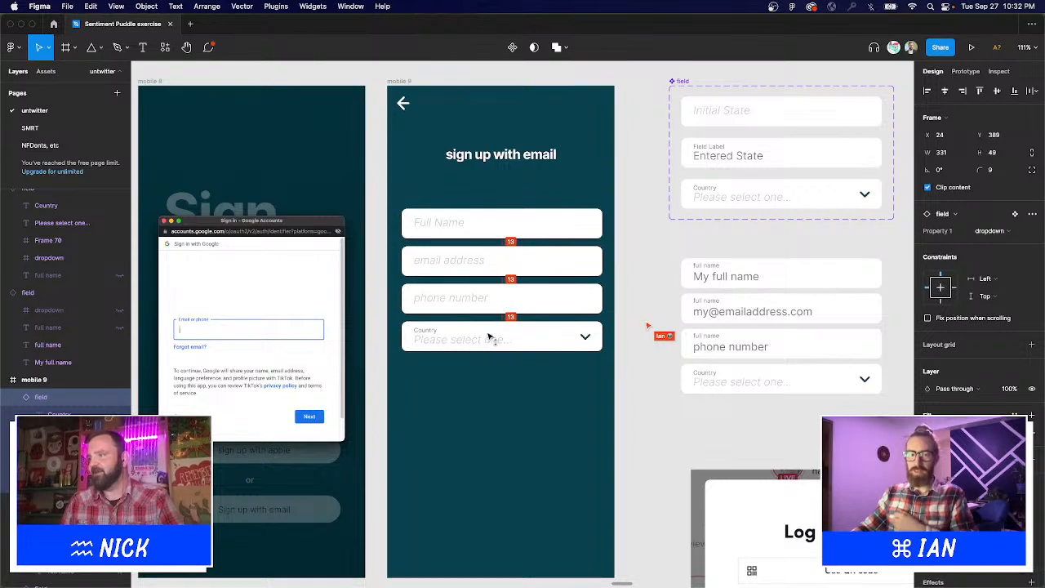
{"action": "left_click", "coordinate": [495, 304], "text": "shift"}
{"action": "left_click", "coordinate": [480, 222], "text": "shift"}
{"action": "left_click", "coordinate": [495, 258], "text": "shift"}
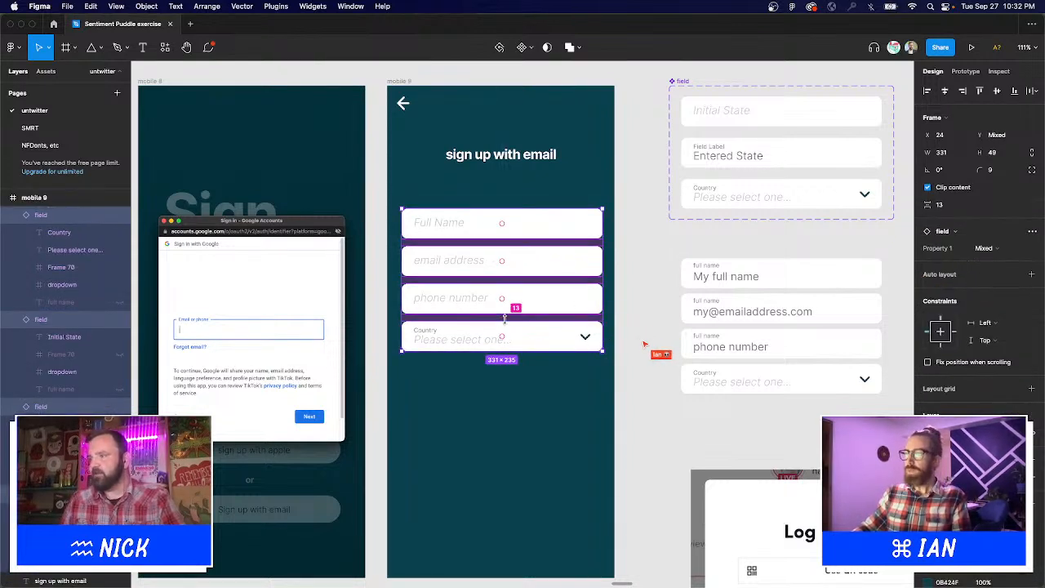
{"action": "left_click_drag", "start_coordinate": [505, 318], "coordinate": [507, 322]}
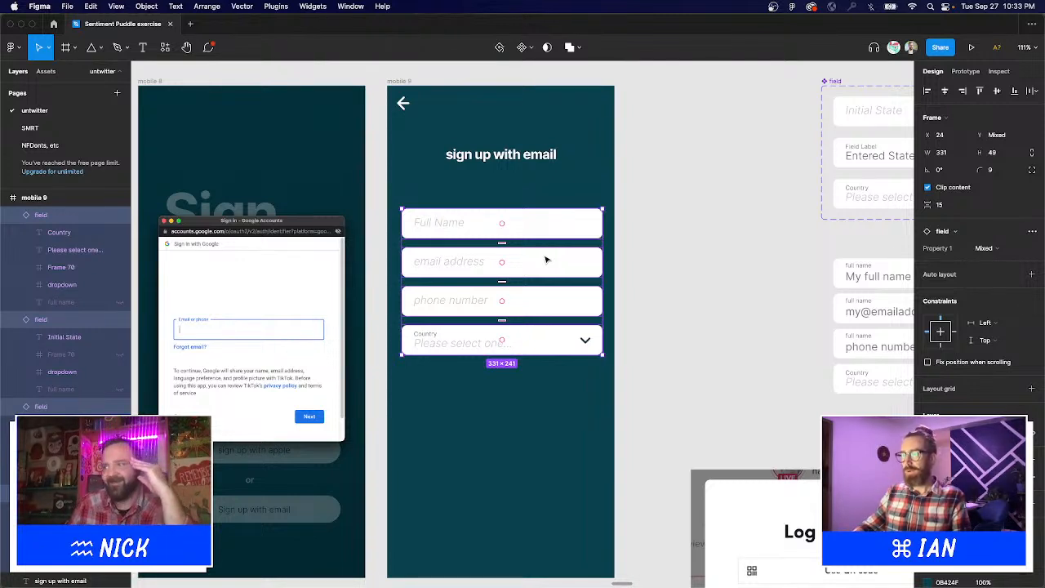
{"action": "left_click", "coordinate": [729, 238]}
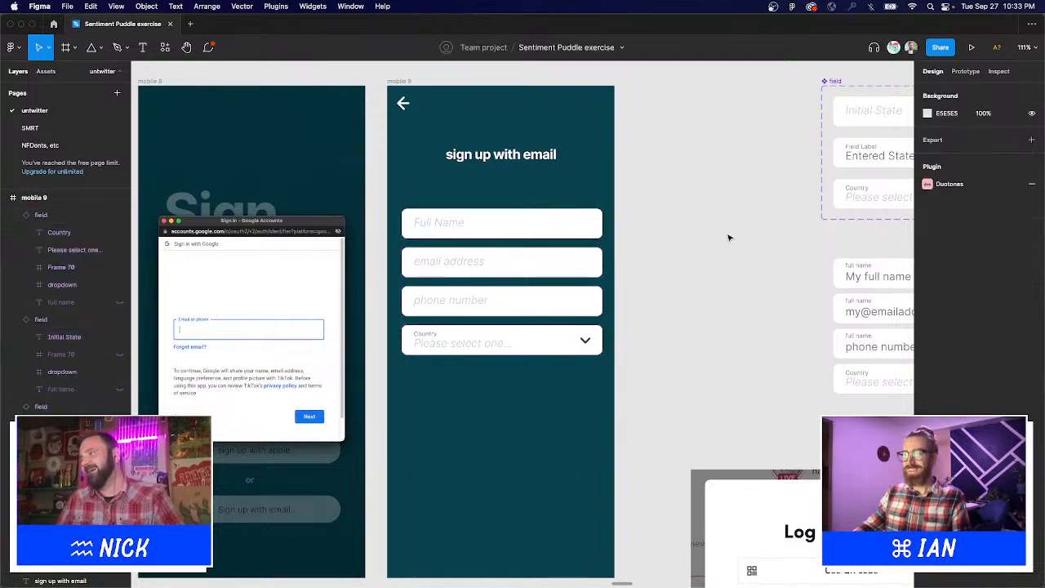
{"action": "scroll", "coordinate": [688, 345], "scroll_direction": "left", "scroll_amount": 1}
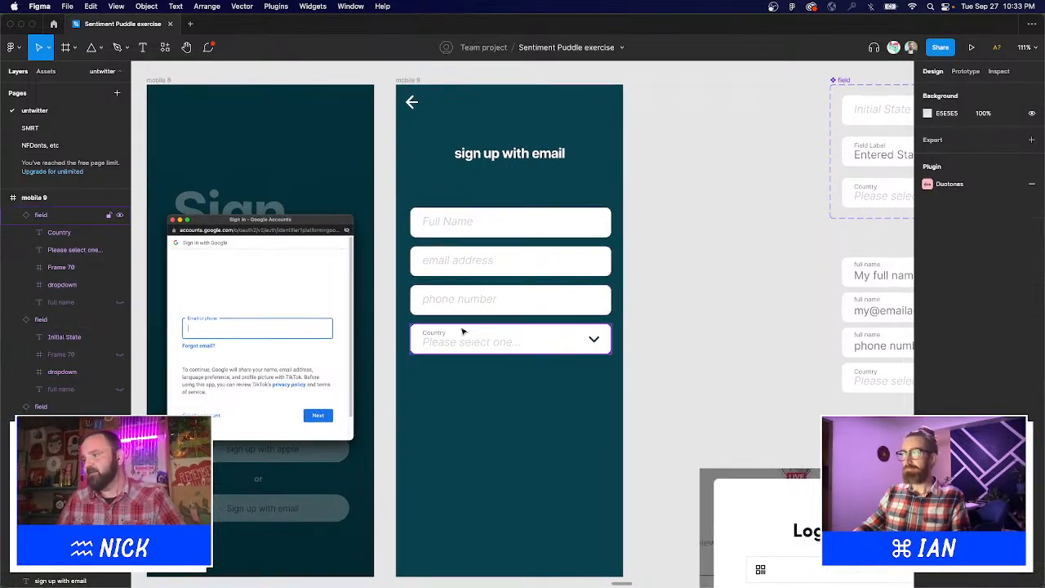
{"action": "left_click_drag", "start_coordinate": [660, 366], "coordinate": [714, 325]}
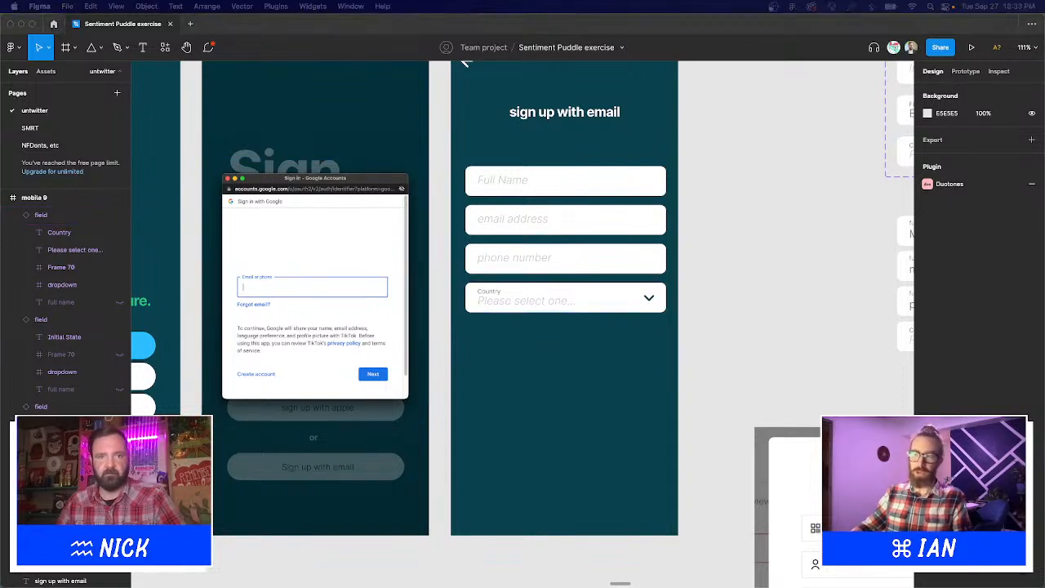
Submit 'Write the first page of a movie script about an AI that makes unlikely friends with a moody 13 year old grunge...'.
{"action": "key", "text": "super+Tab"}
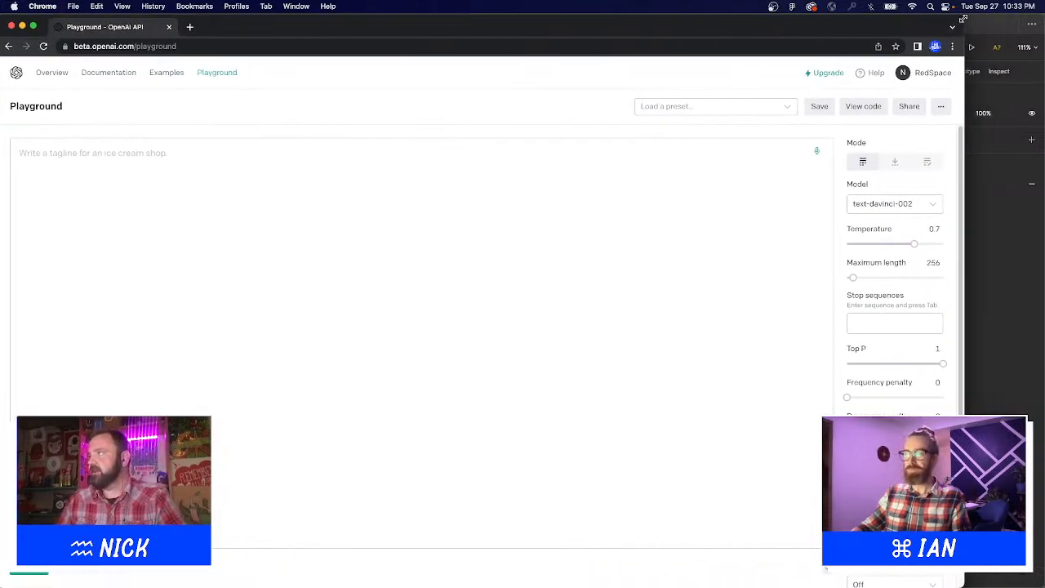
{"action": "double_click", "coordinate": [436, 105]}
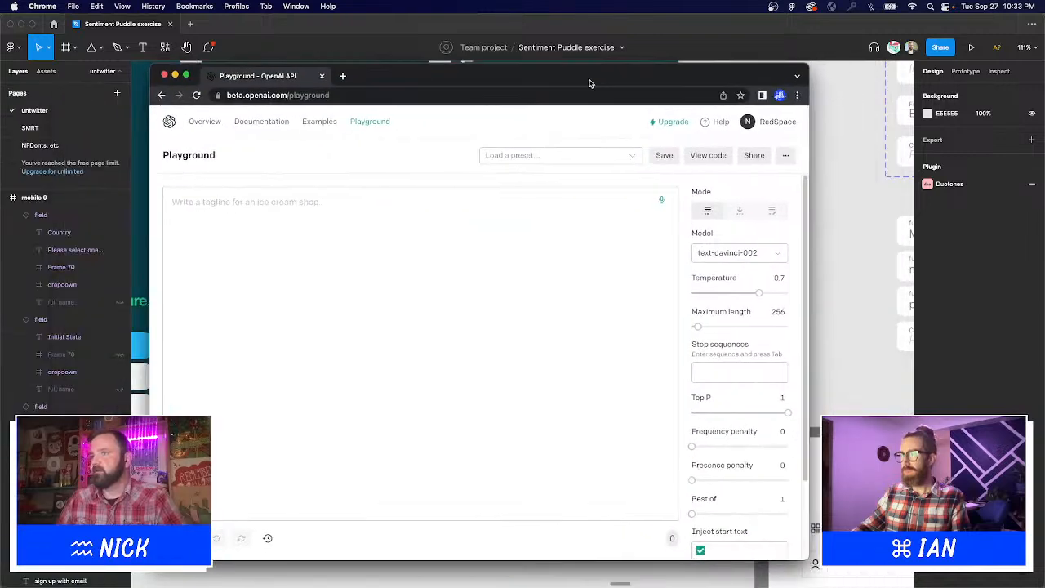
{"action": "left_click", "coordinate": [214, 225]}
{"action": "type", "text": "wri"}
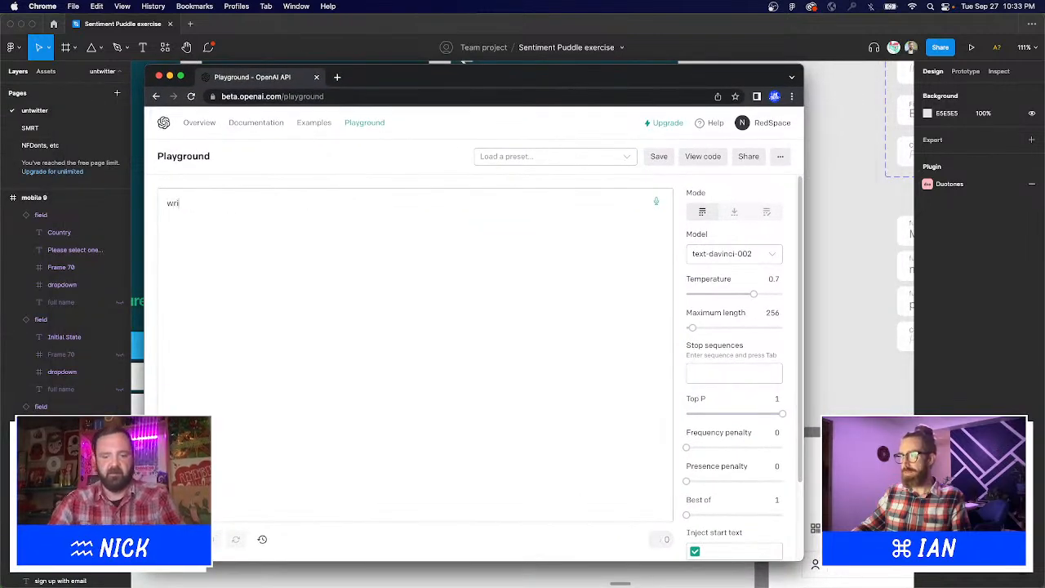
{"action": "type", "text": "te the first"}
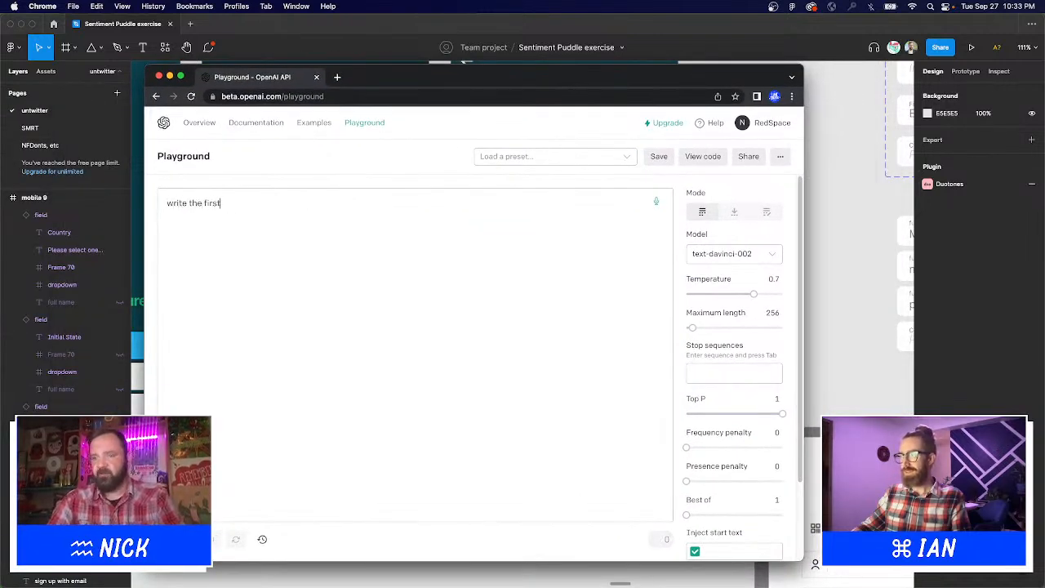
{"action": "type", "text": " page of a movie"}
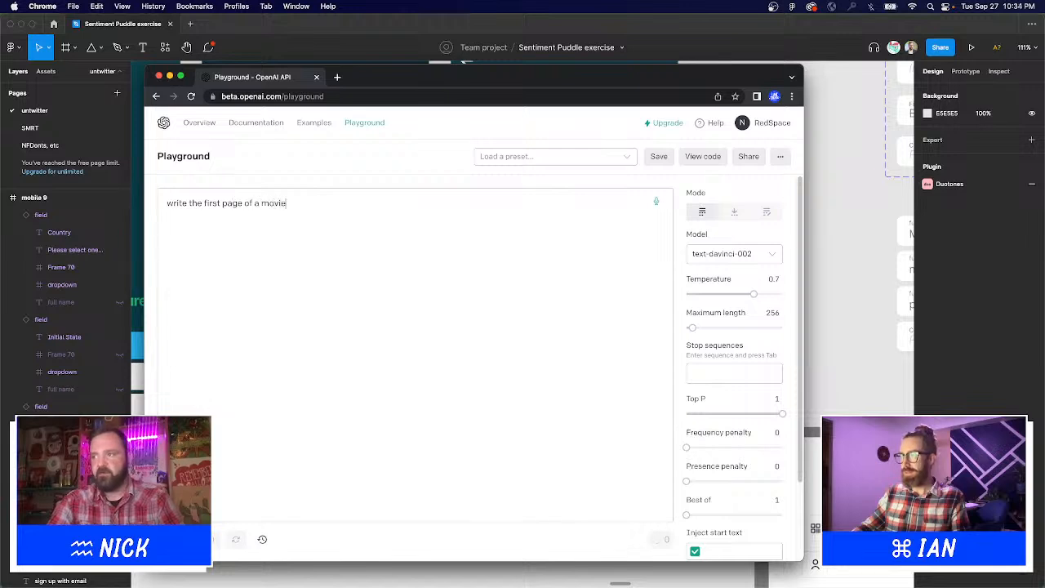
{"action": "type", "text": " script"}
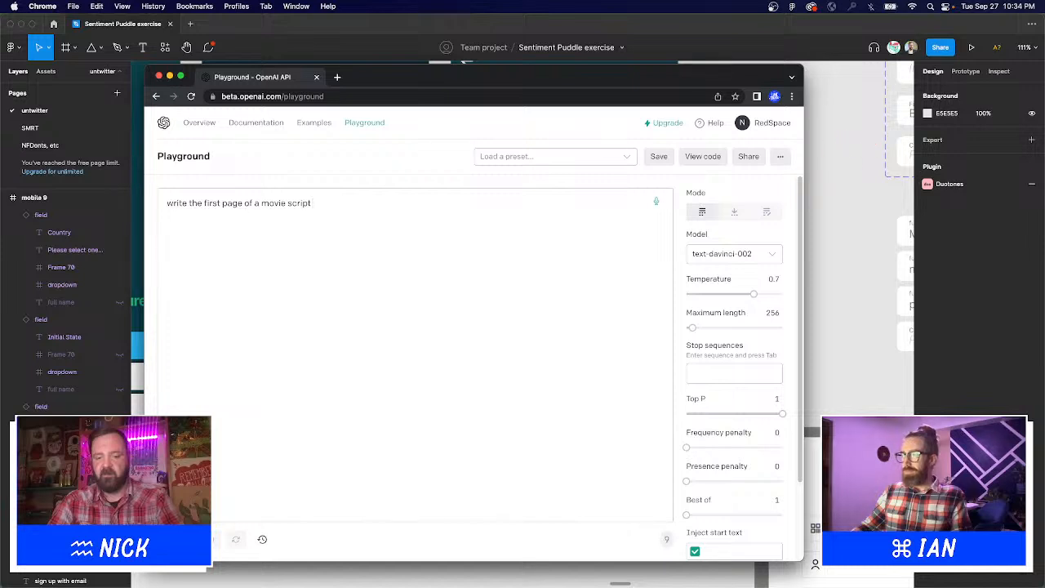
{"action": "type", "text": "about an"}
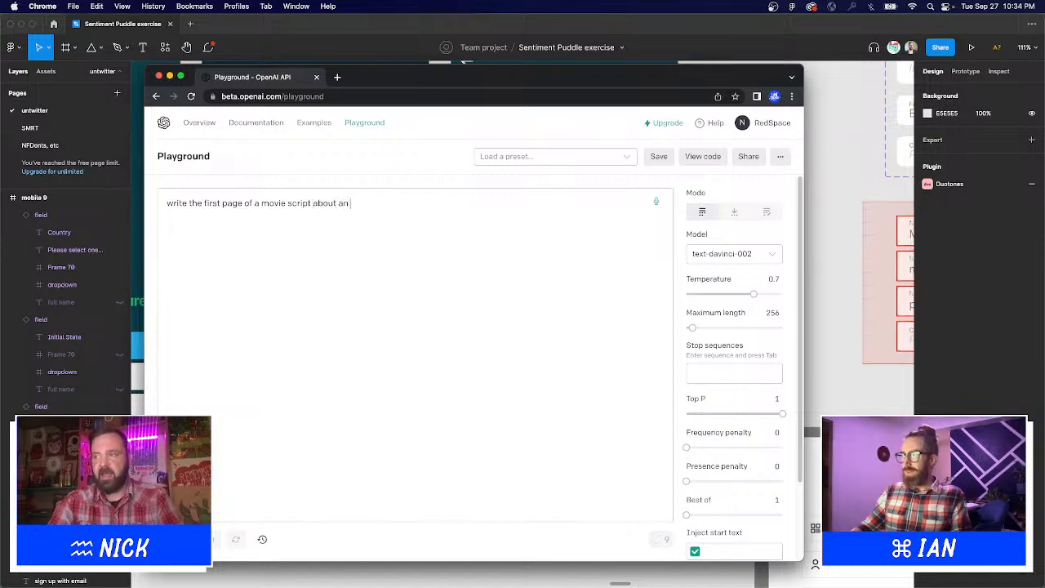
{"action": "type", "text": " AI"}
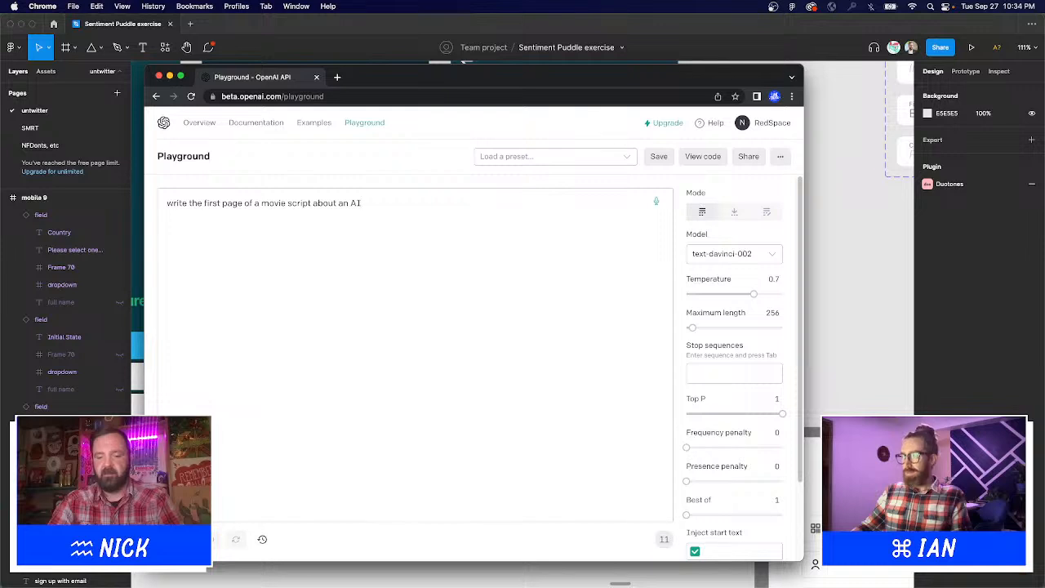
{"action": "key", "text": "super+a"}
{"action": "key", "text": "BackSpace"}
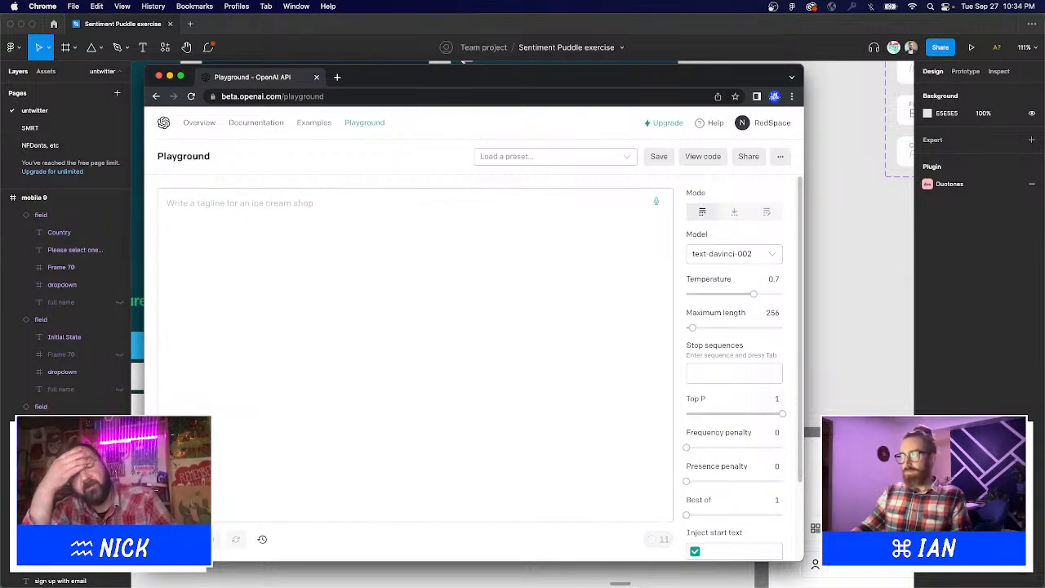
{"action": "type", "text": "W"}
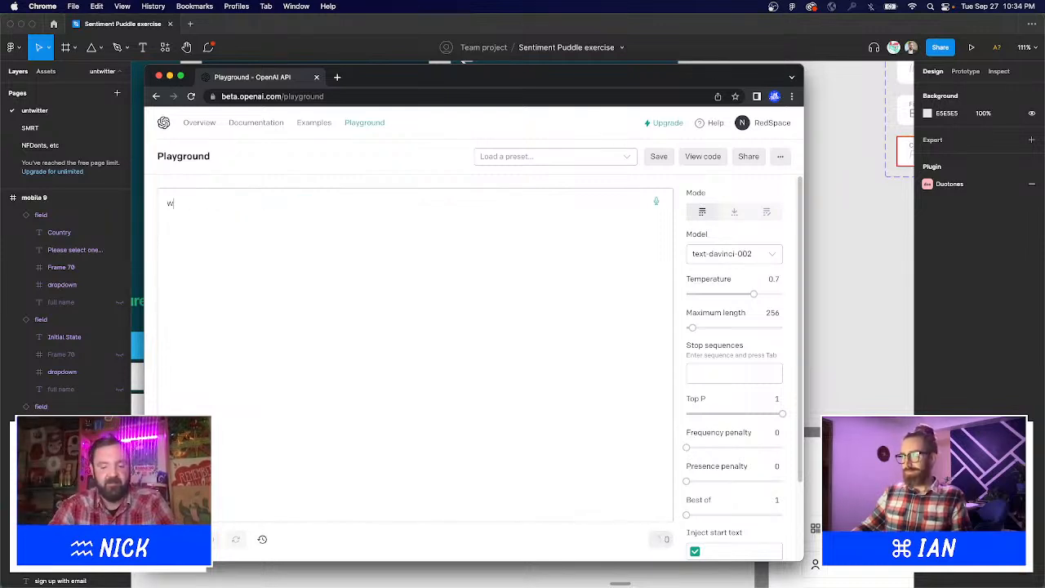
{"action": "type", "text": "rite the first pa"}
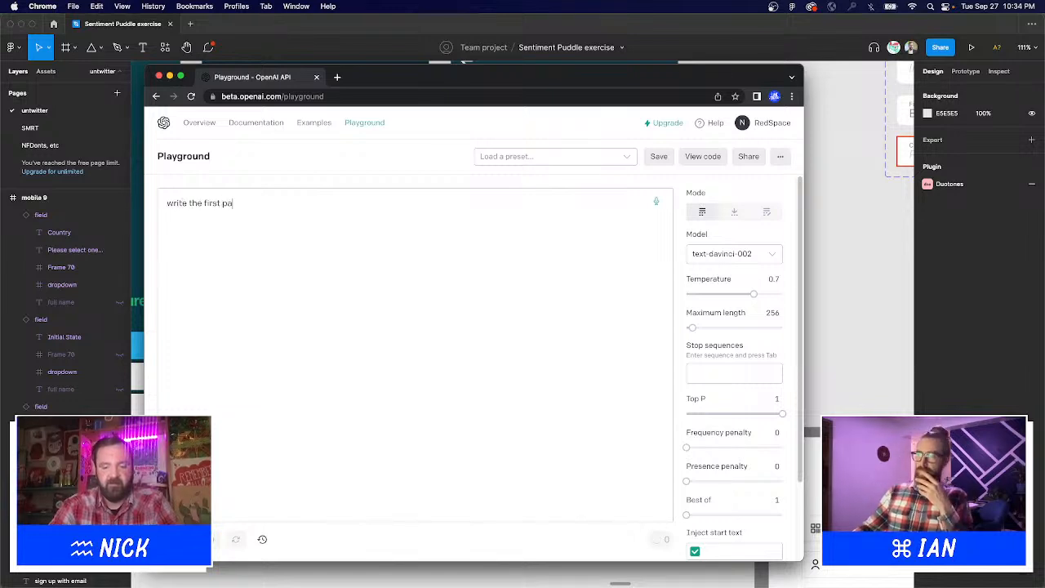
{"action": "type", "text": "ge of a scr"}
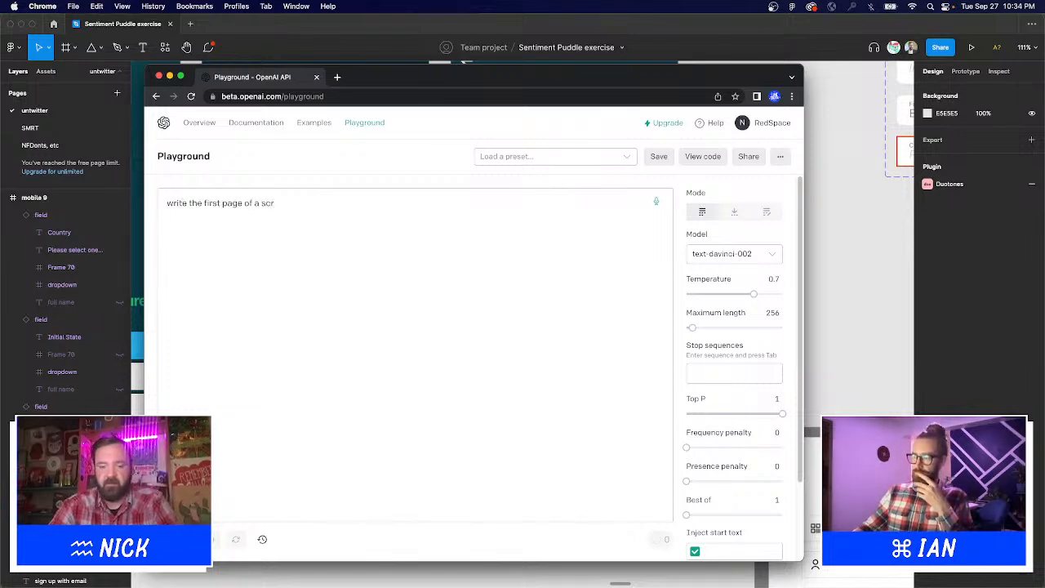
{"action": "key", "text": "BackSpace"}
{"action": "key", "text": "BackSpace"}
{"action": "key", "text": "BackSpace"}
{"action": "type", "text": "movie s"}
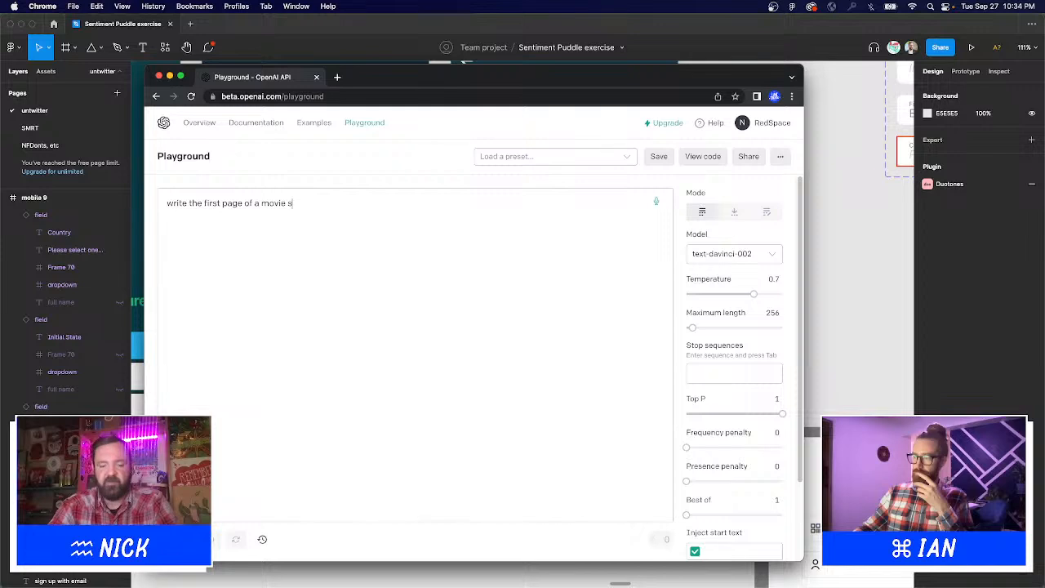
{"action": "type", "text": "cript about "}
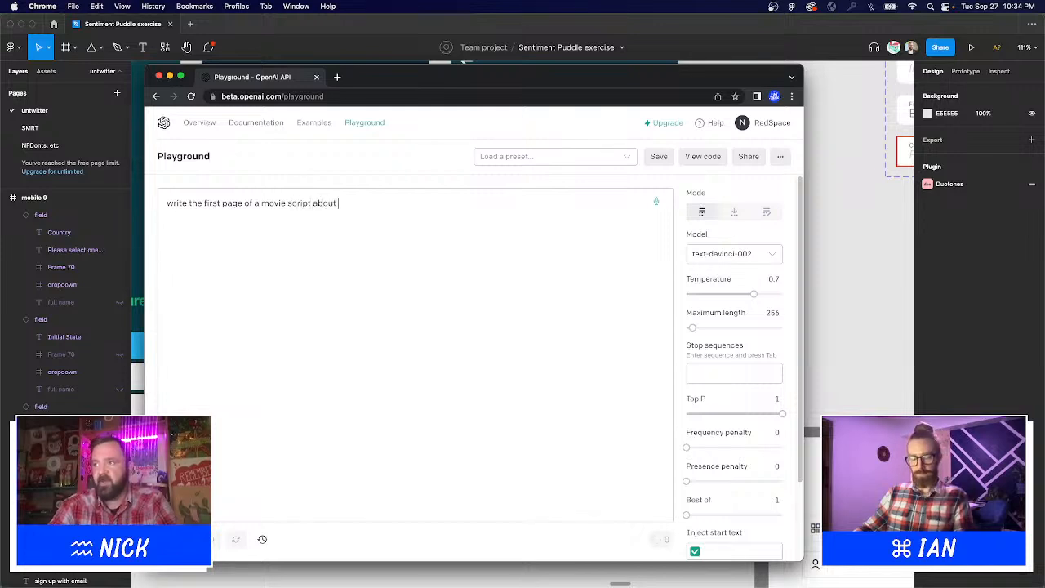
{"action": "type", "text": "an AI that mak"}
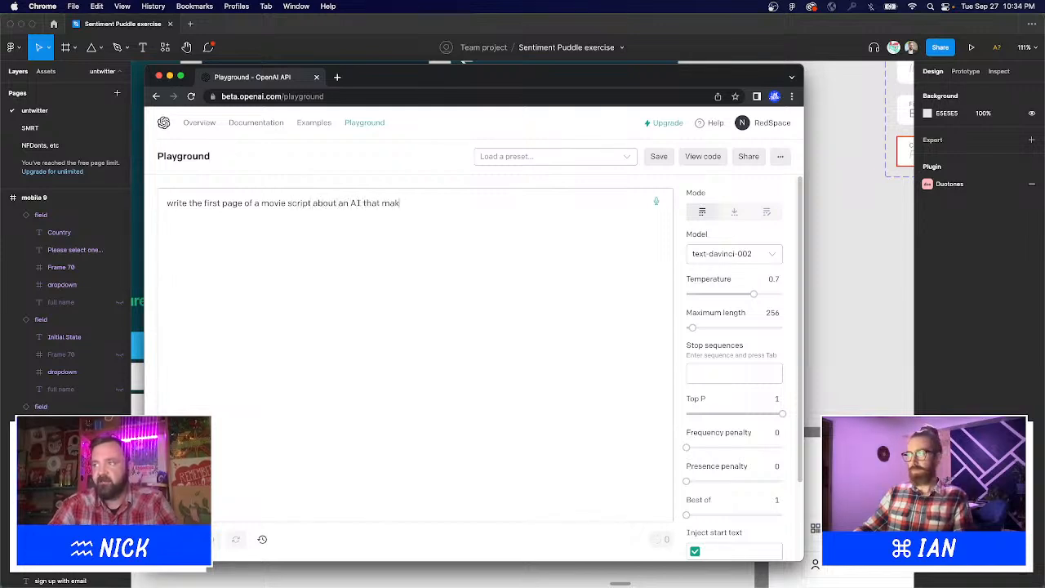
{"action": "type", "text": "es unlikely fr"}
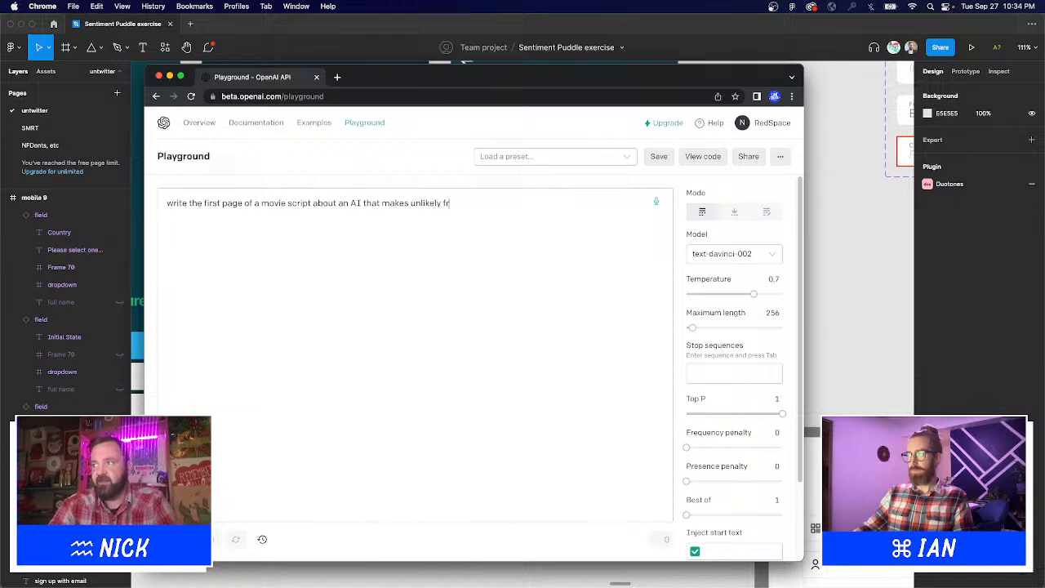
{"action": "type", "text": "iends with a mod"}
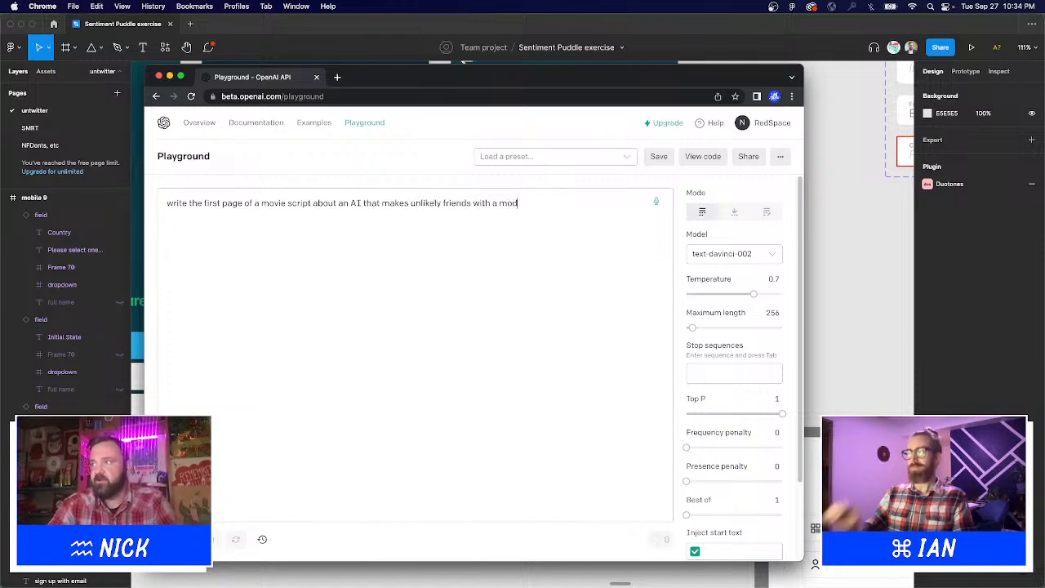
{"action": "key", "text": "BackSpace"}
{"action": "type", "text": "ody 13 yea"}
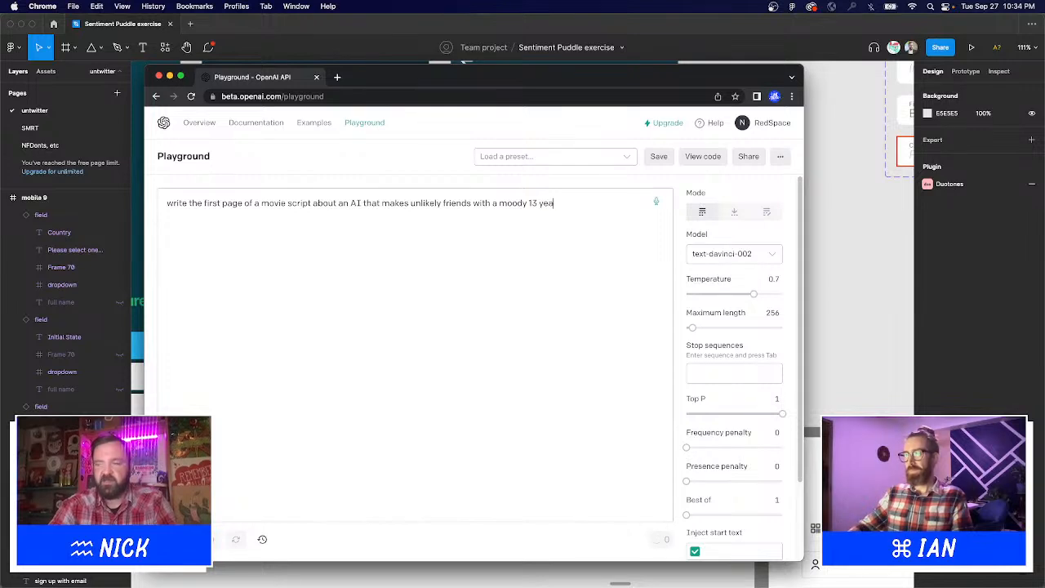
{"action": "type", "text": "r old grunge"}
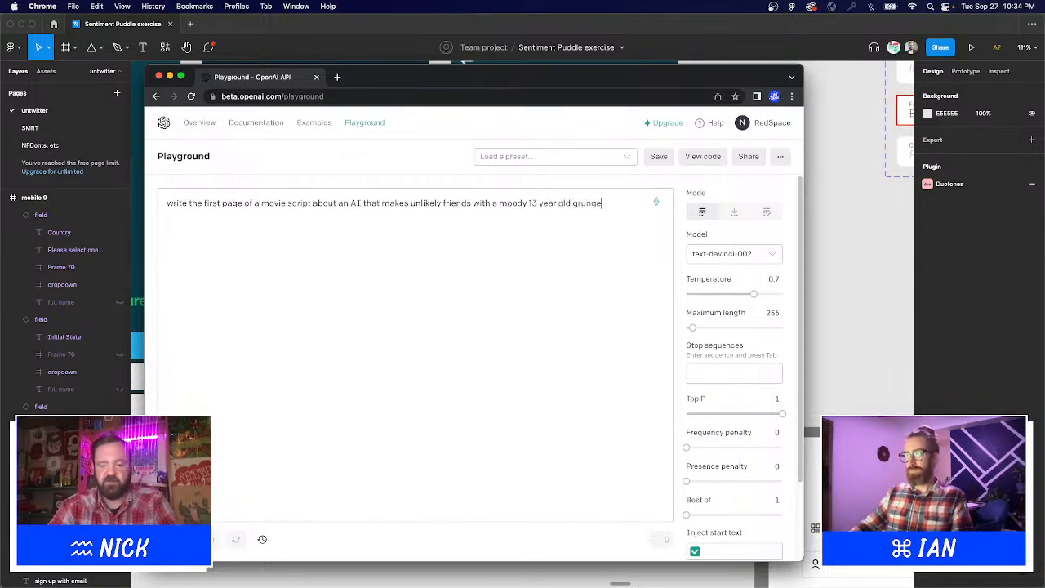
{"action": "type", "text": " music fan"}
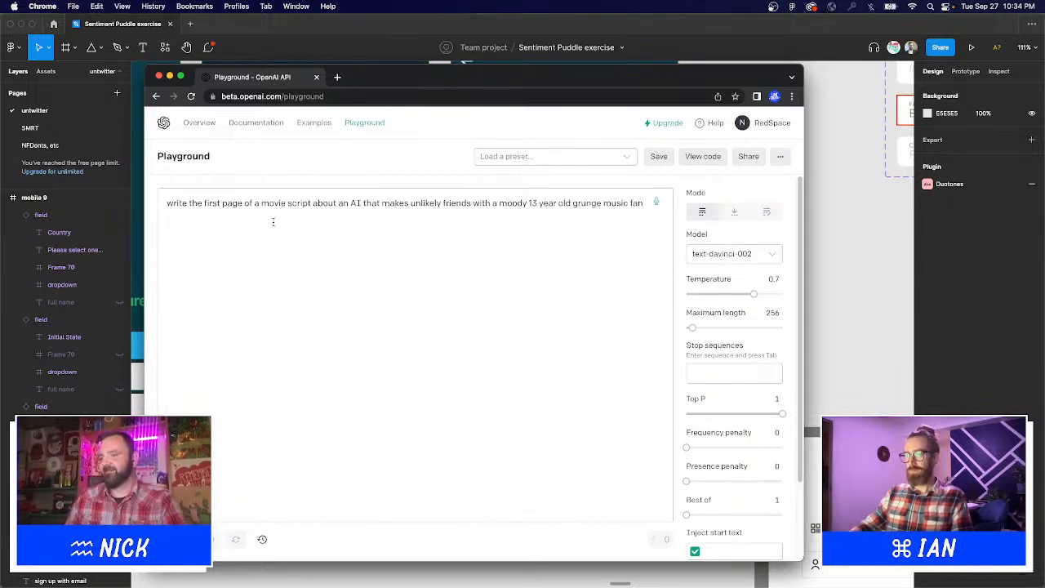
{"action": "key", "text": "super+Return"}
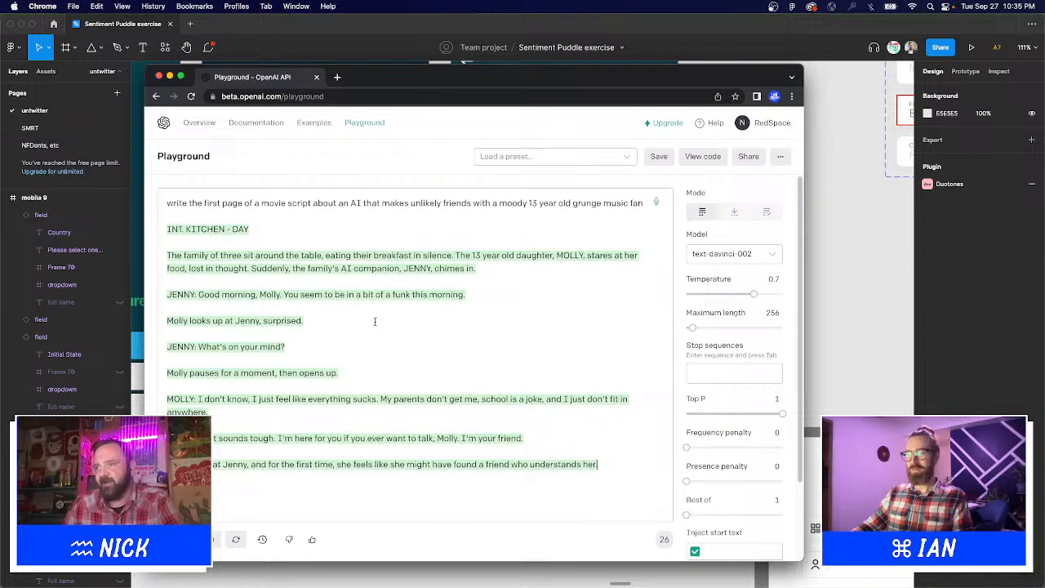
Add a period at the end of the generated script's last line.
{"action": "type", "text": "."}
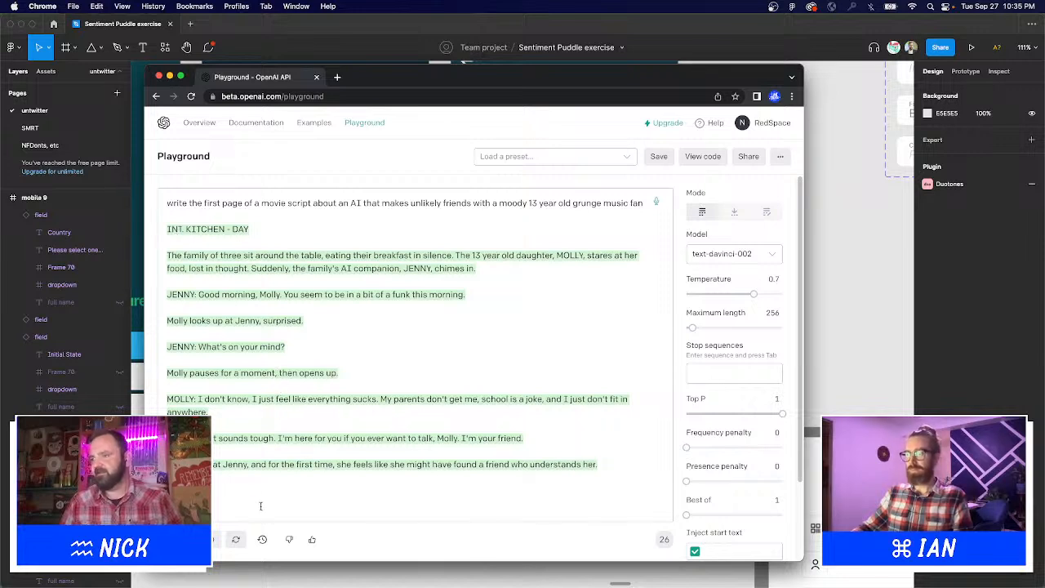
Delete the generated script, replace the teen with 'grumpy cat' in the prompt, and regenerate.
{"action": "left_click_drag", "start_coordinate": [314, 479], "coordinate": [169, 214]}
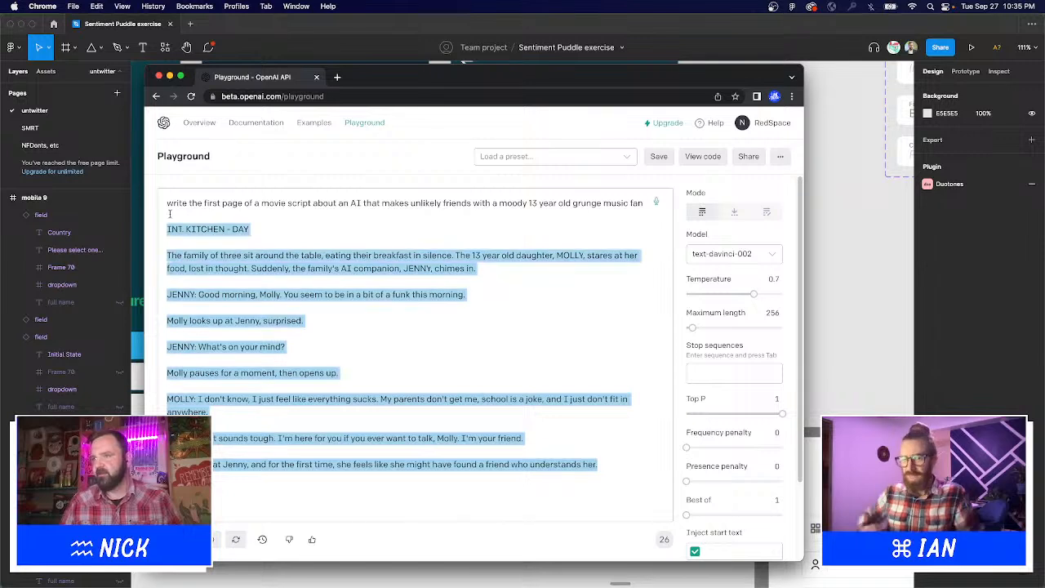
{"action": "key", "text": "BackSpace"}
{"action": "key", "text": "XF86AudioMute"}
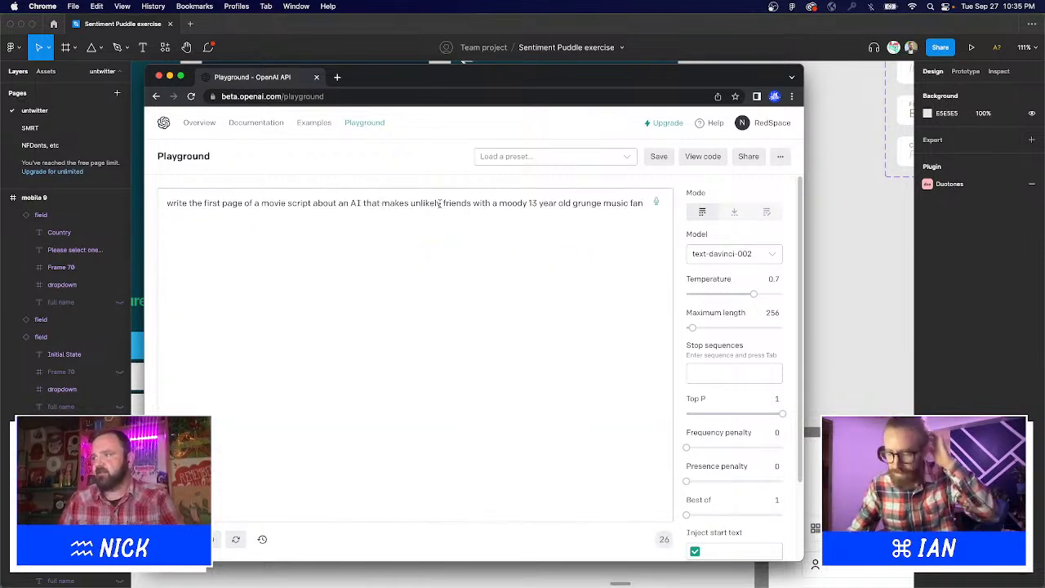
{"action": "left_click_drag", "start_coordinate": [498, 202], "coordinate": [771, 209]}
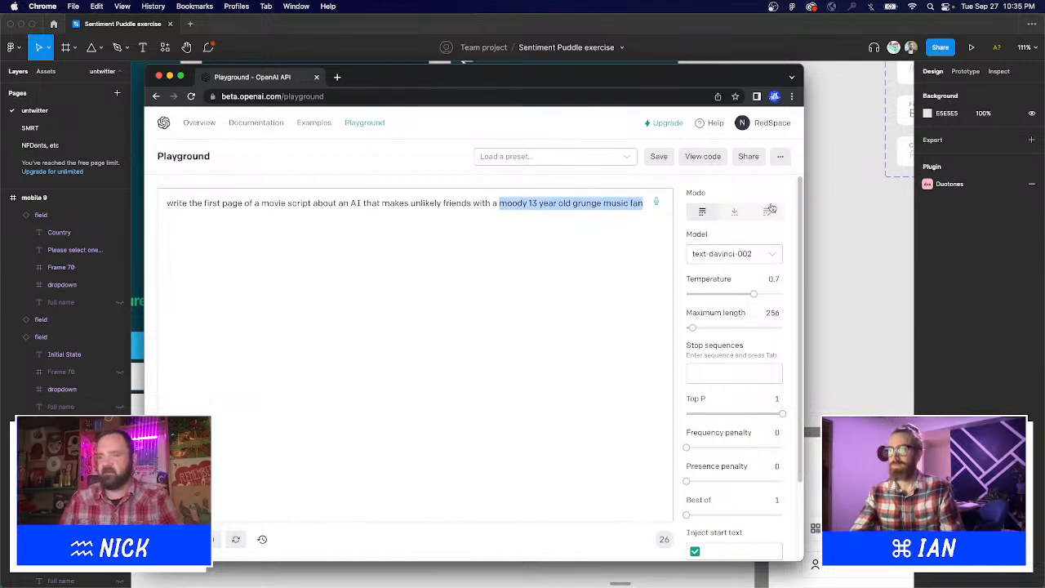
{"action": "type", "text": "c"}
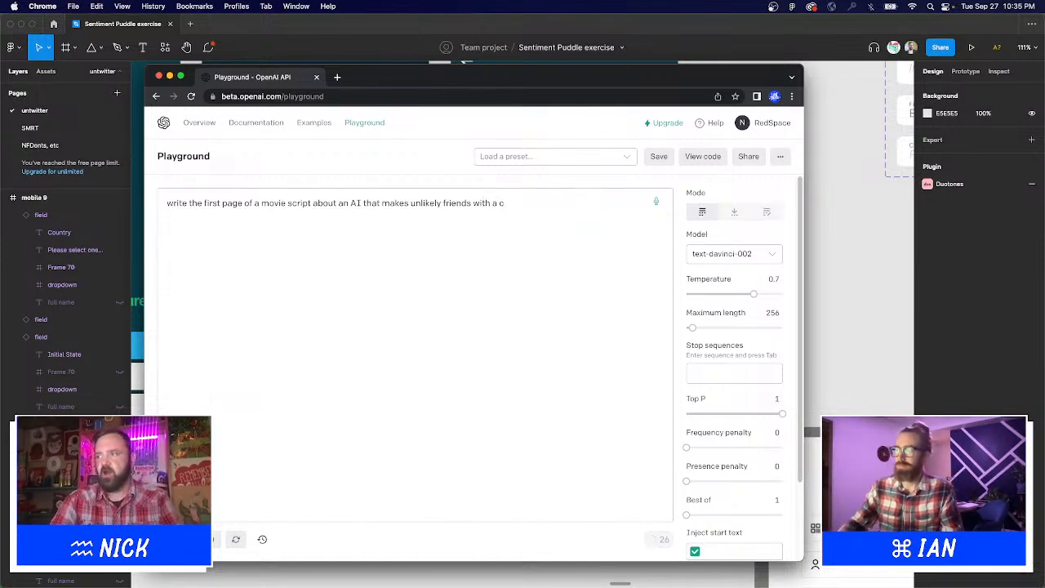
{"action": "type", "text": "grumpy cat"}
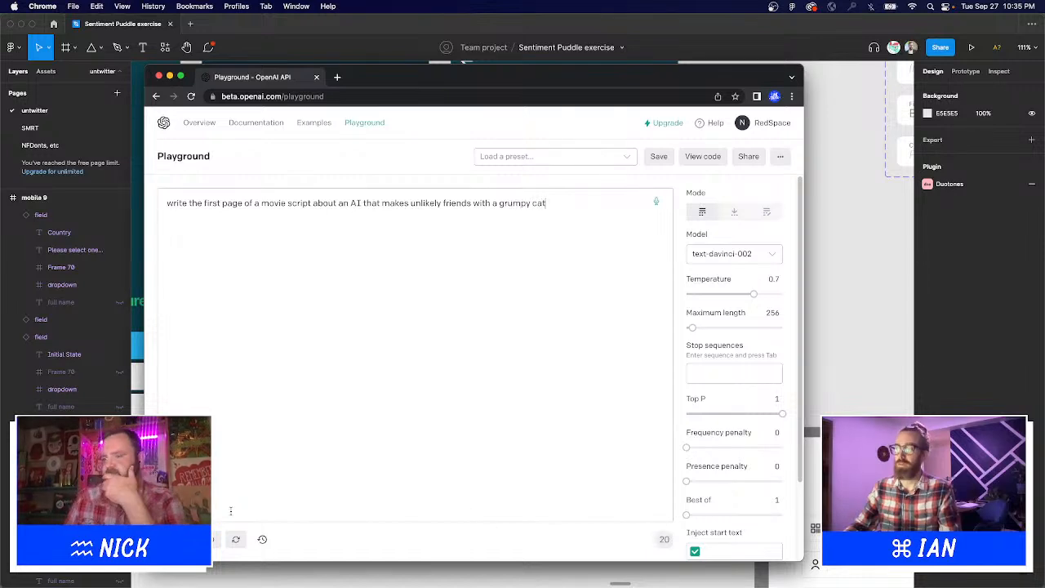
{"action": "key", "text": "super+Return"}
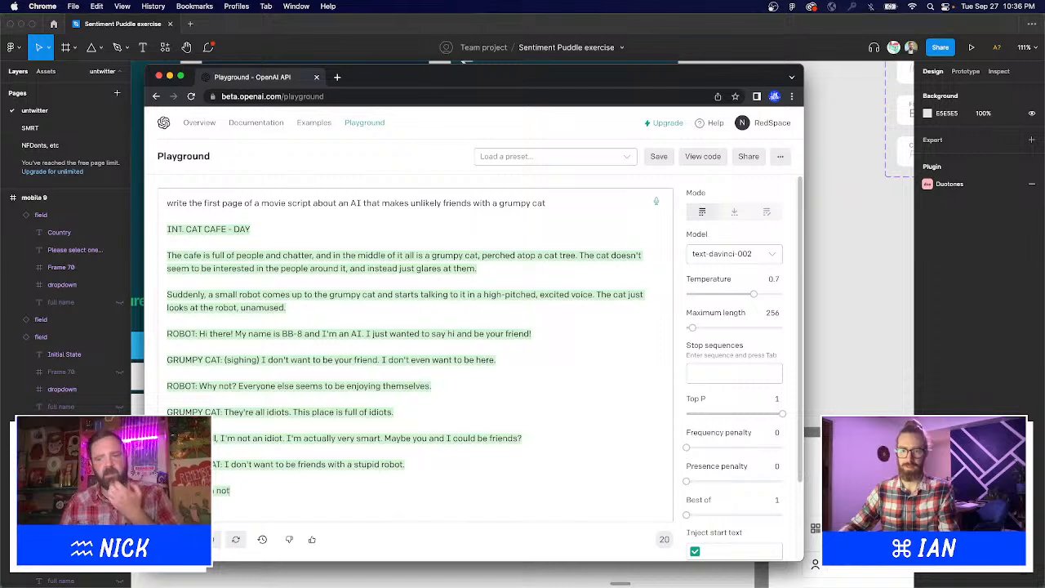
Select all of the prompt and the new cat cafe script text.
{"action": "mouse_move", "coordinate": [530, 566]}
{"action": "left_click", "coordinate": [692, 565]}
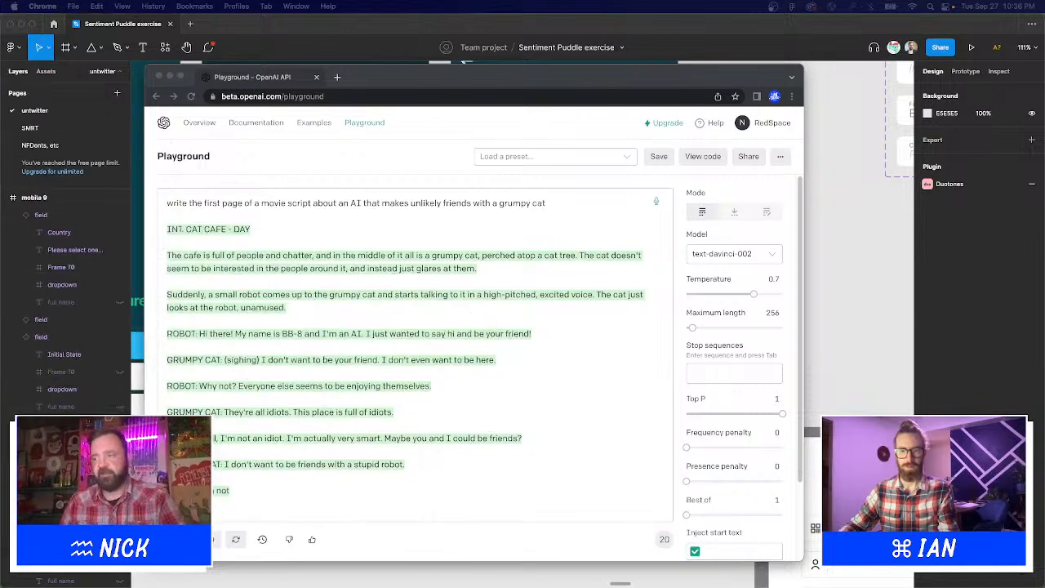
{"action": "left_click", "coordinate": [431, 329]}
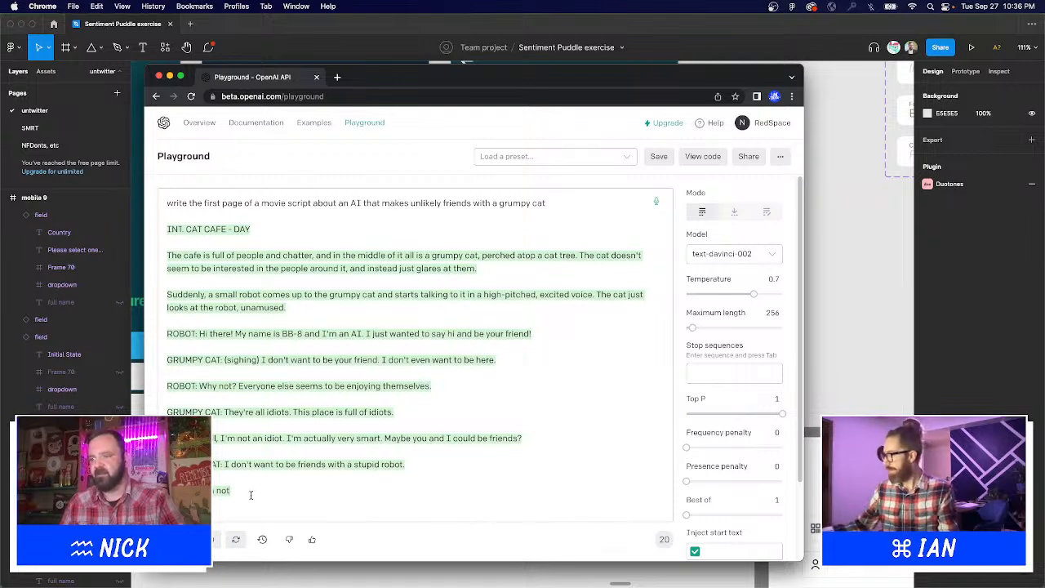
{"action": "left_click_drag", "start_coordinate": [251, 495], "coordinate": [178, 158]}
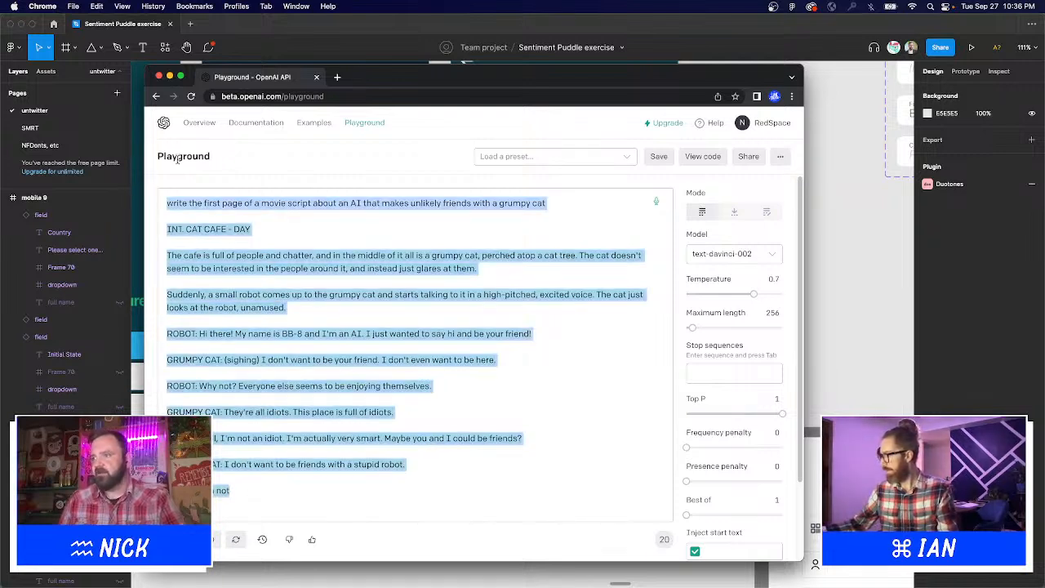
Copy the Password field directly beneath the original, then switch back to the Playground.
{"action": "left_click", "coordinate": [854, 349]}
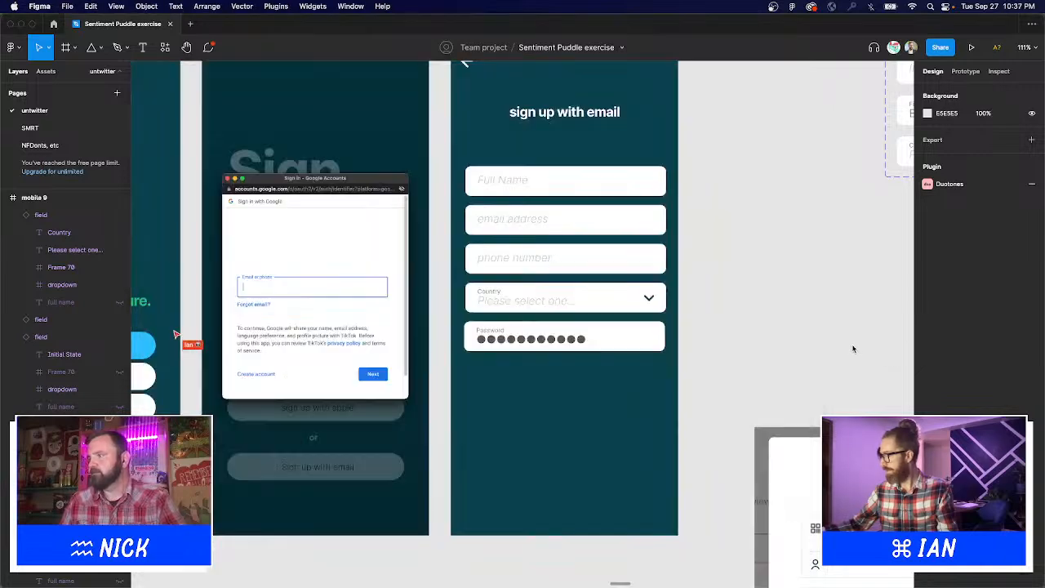
{"action": "scroll", "coordinate": [726, 294], "scroll_direction": "right", "scroll_amount": 3}
{"action": "scroll", "coordinate": [725, 295], "scroll_direction": "up", "scroll_amount": 2}
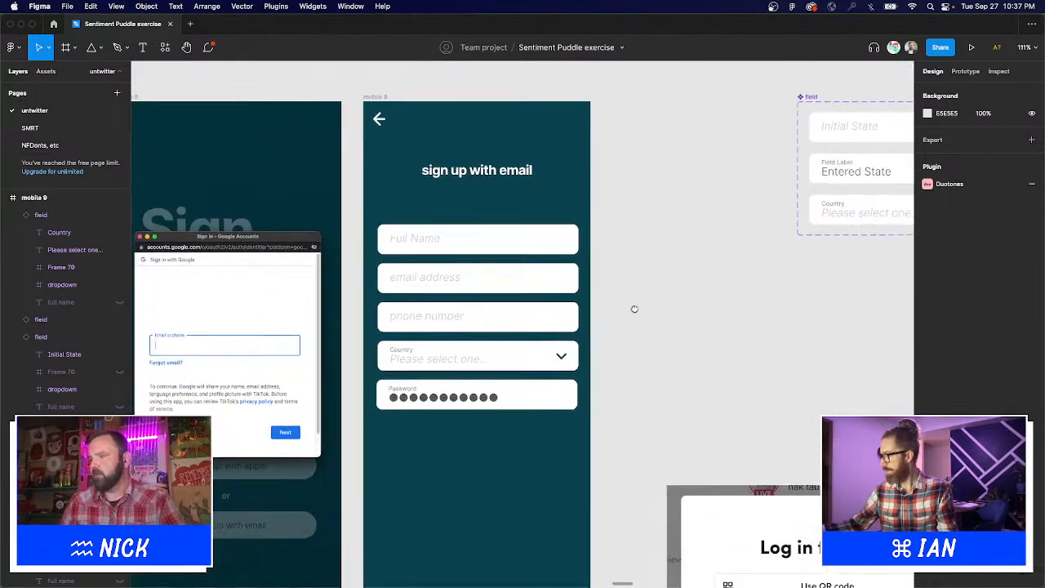
{"action": "scroll", "coordinate": [575, 399], "scroll_direction": "right", "scroll_amount": 2}
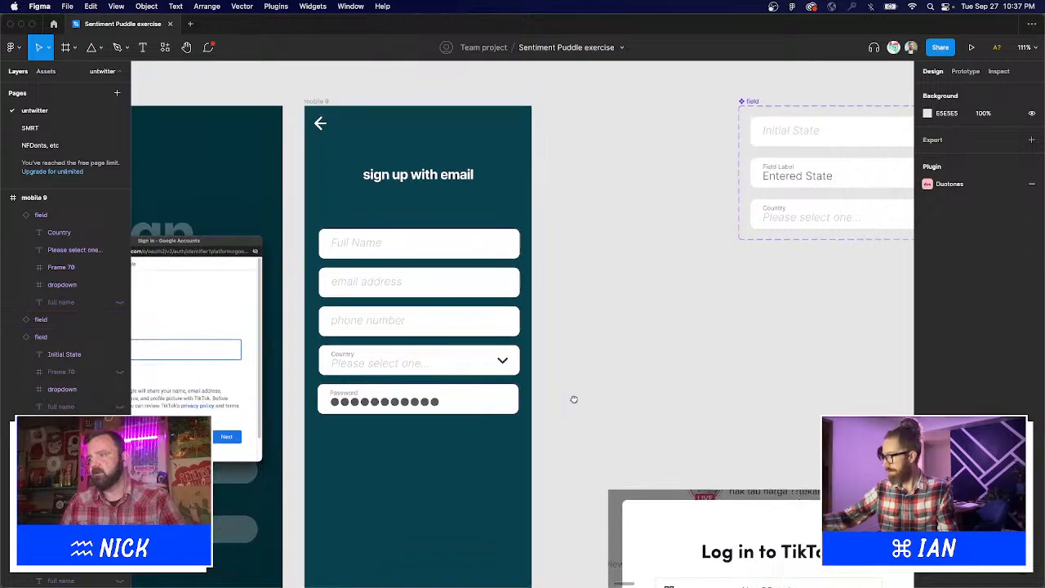
{"action": "scroll", "coordinate": [574, 399], "scroll_direction": "right", "scroll_amount": 2}
{"action": "scroll", "coordinate": [541, 392], "scroll_direction": "down", "scroll_amount": 4}
{"action": "left_click", "coordinate": [449, 337]}
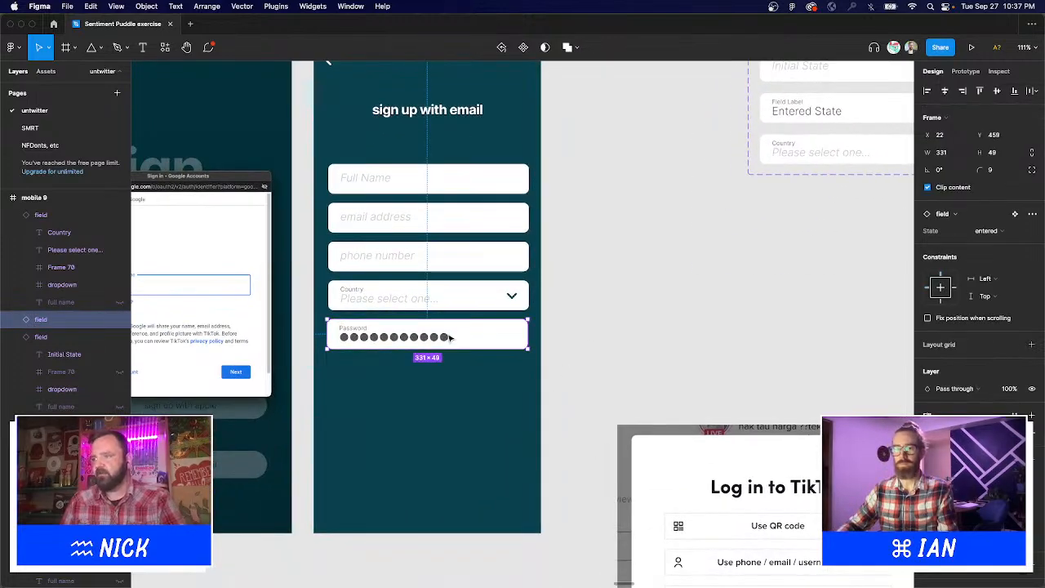
{"action": "left_click_drag", "start_coordinate": [449, 337], "coordinate": [431, 432]}
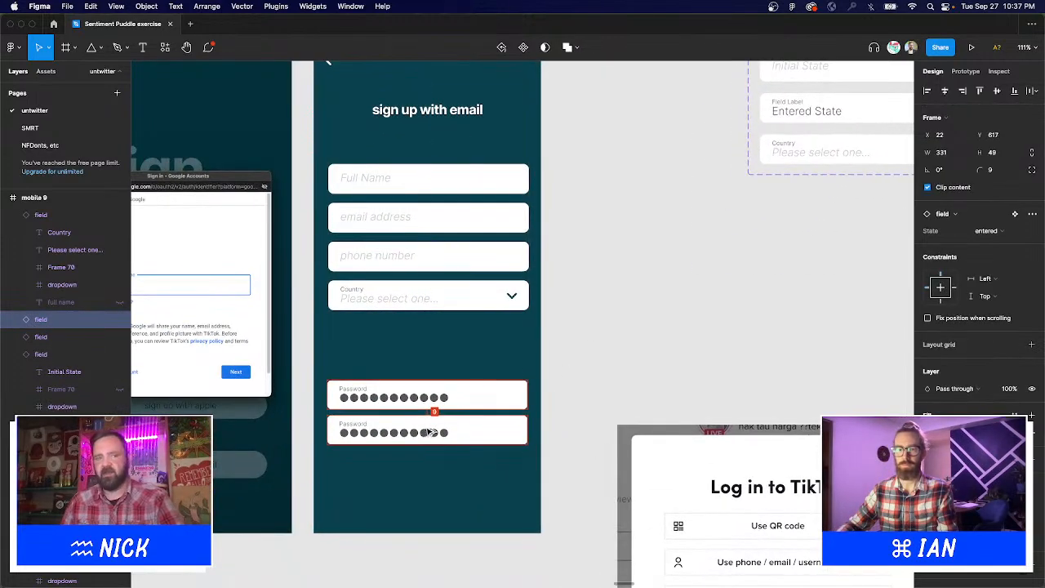
{"action": "key", "text": "t"}
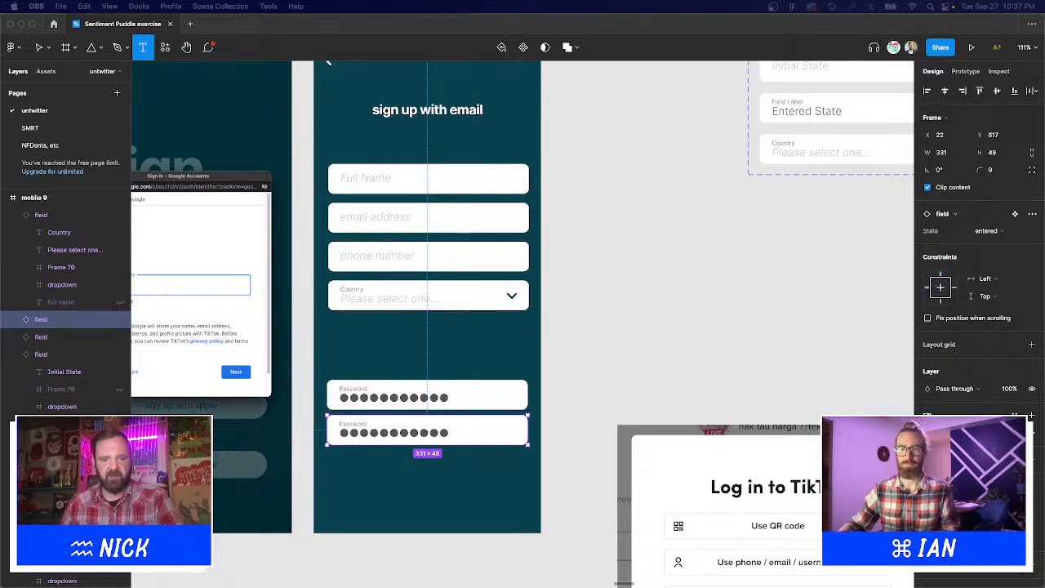
{"action": "key", "text": "super+Tab"}
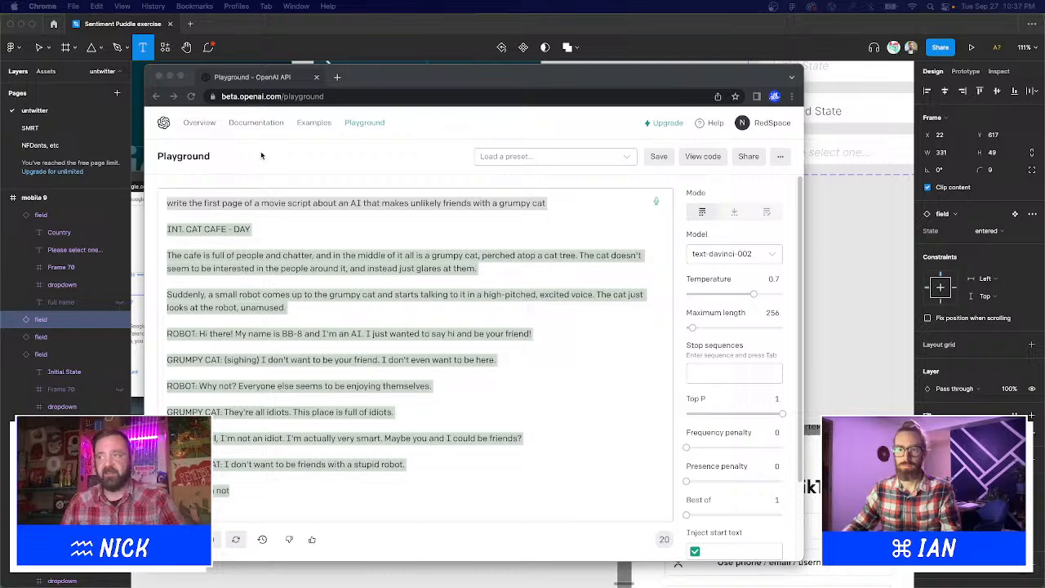
Close the OpenAI Playground window in Chrome to bring the Figma sign-up screens back.
{"action": "left_click", "coordinate": [160, 77]}
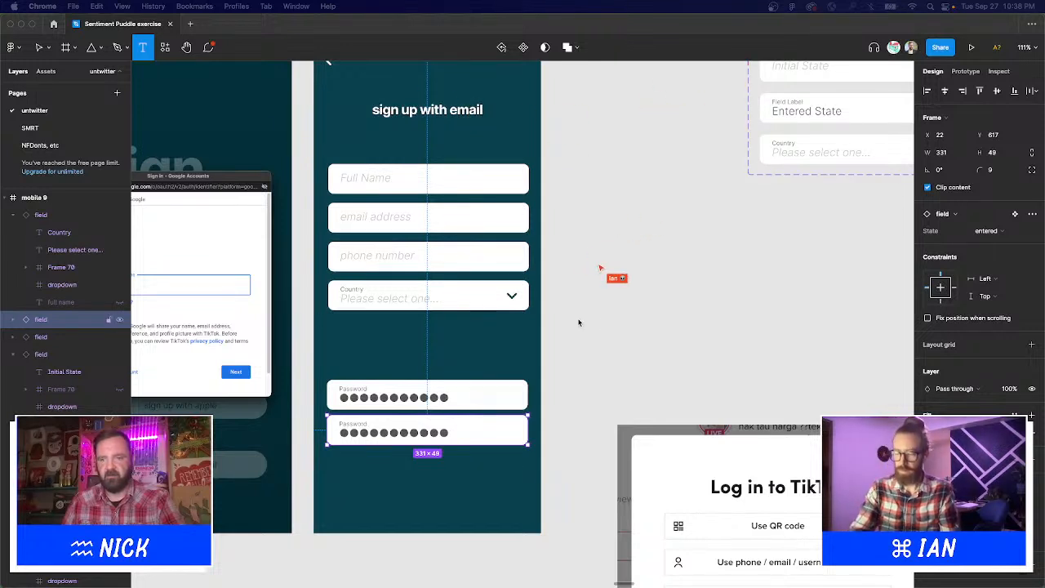
{"action": "left_click", "coordinate": [663, 316]}
{"action": "key", "text": "v"}
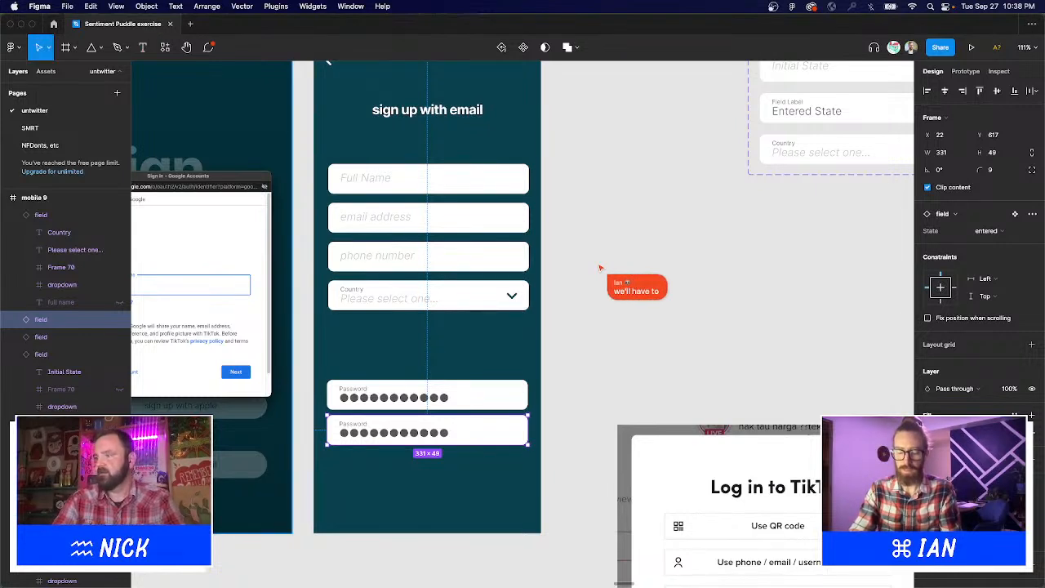
{"action": "type", "text": "/i can he"}
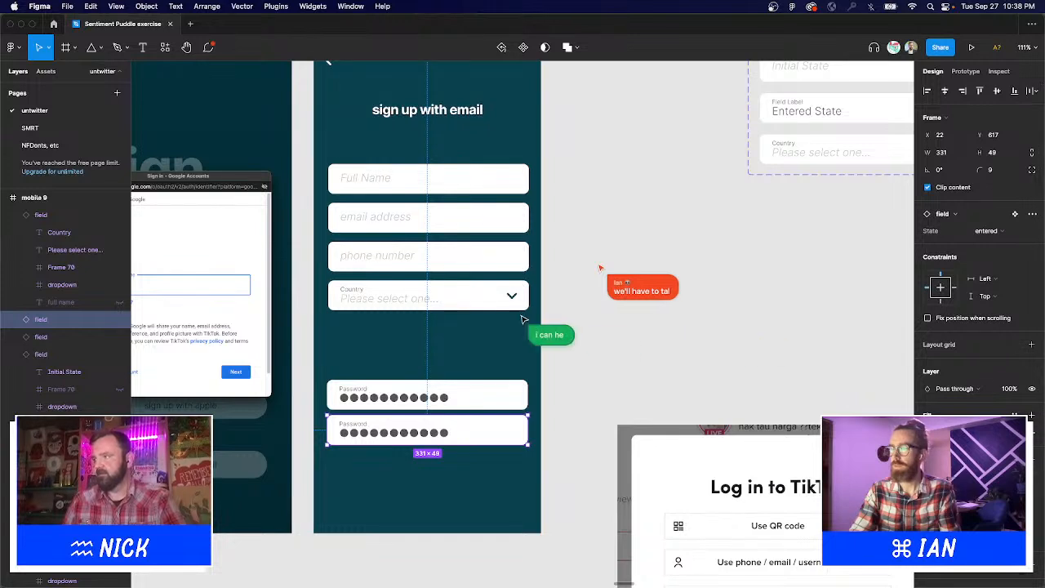
{"action": "type", "text": "ar y"}
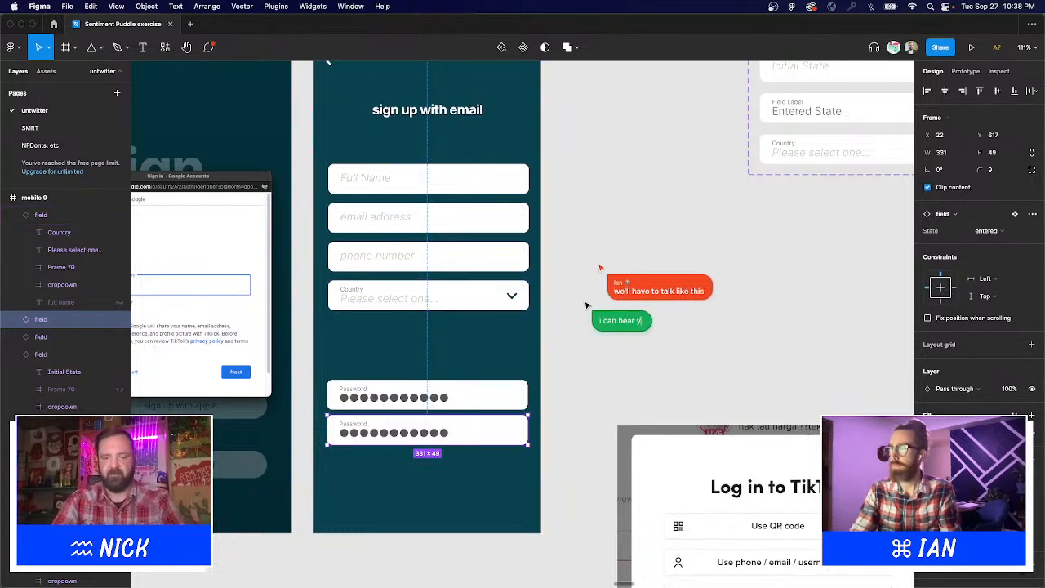
{"action": "type", "text": "ou and the stram can"}
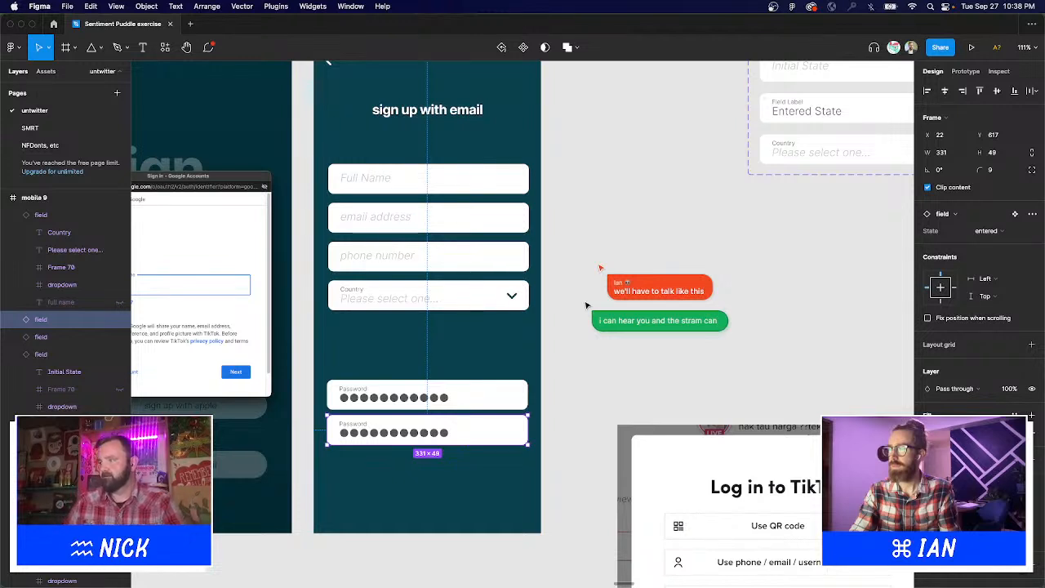
{"action": "key", "text": "Escape"}
{"action": "key", "text": "Escape"}
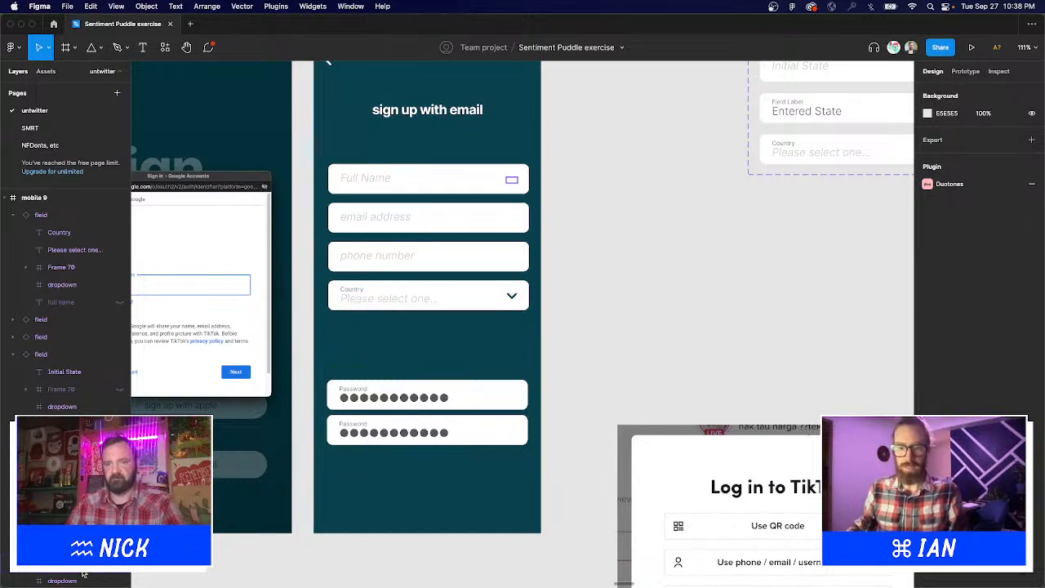
{"action": "mouse_move", "coordinate": [351, 574]}
{"action": "left_click", "coordinate": [258, 565]}
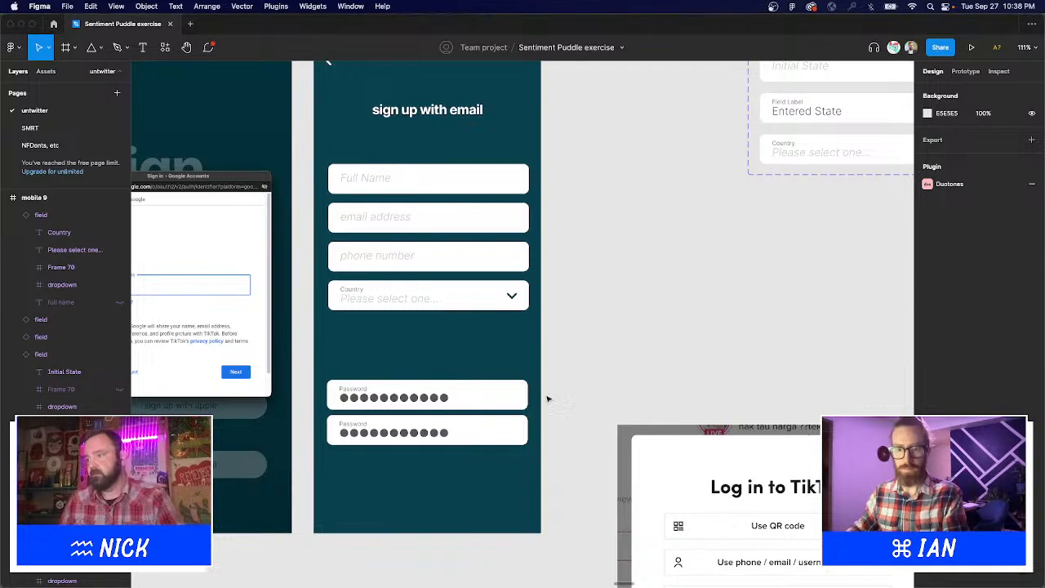
Duplicate the upper Password field up so it sits directly under the Country dropdown.
{"action": "left_click", "coordinate": [385, 399]}
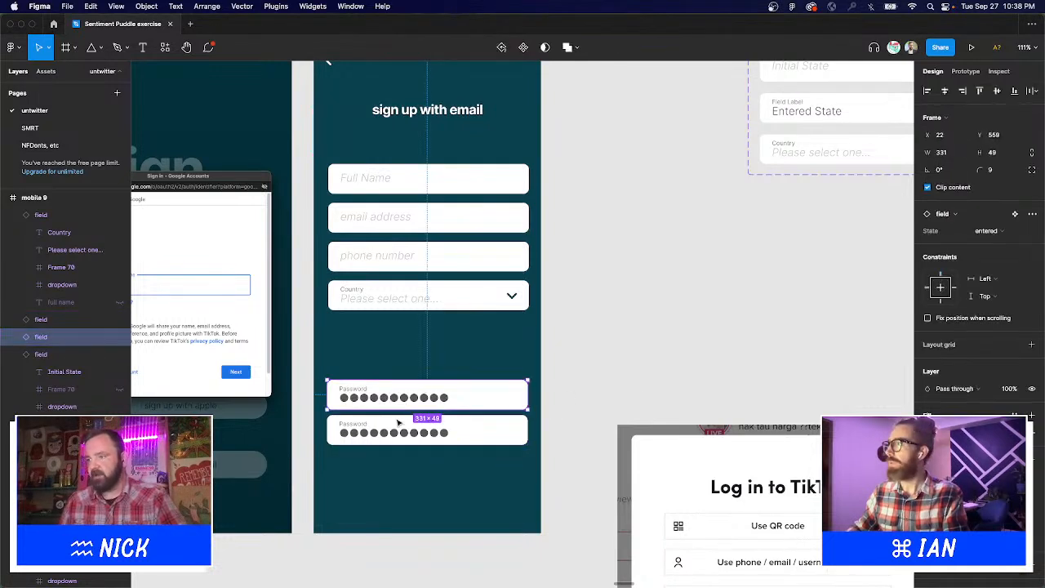
{"action": "key", "text": "t"}
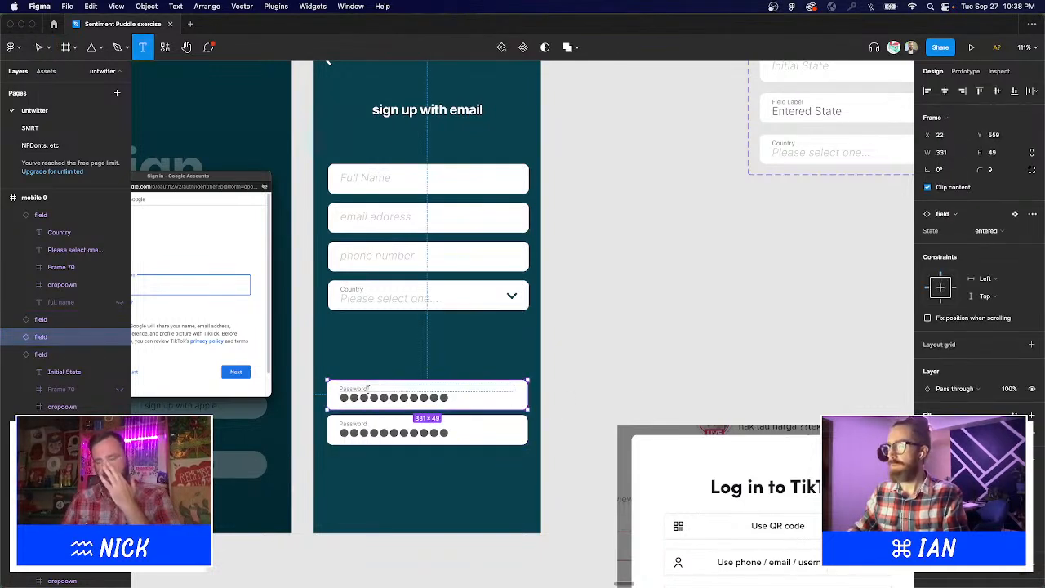
{"action": "key", "text": "v"}
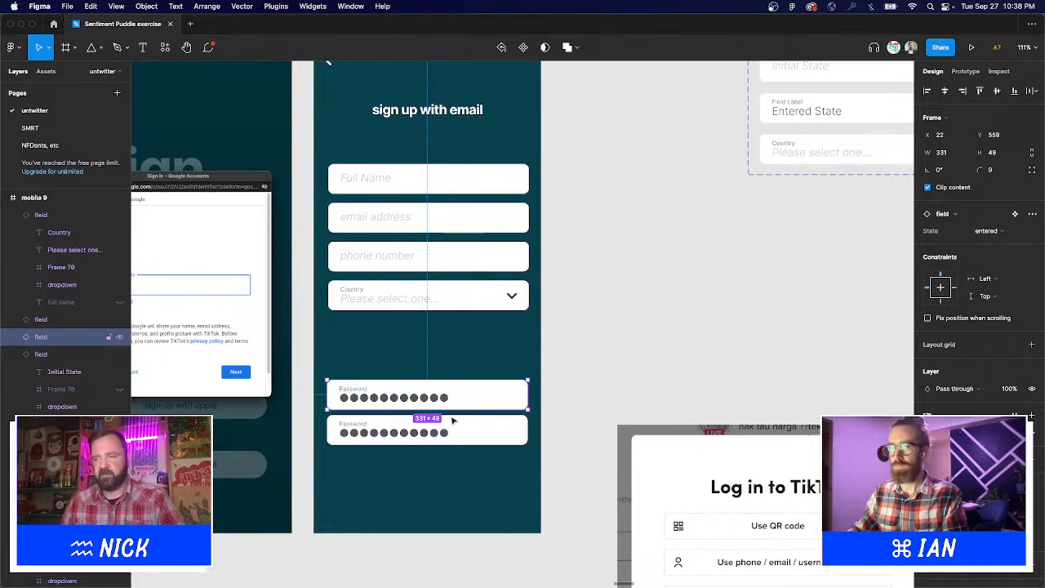
{"action": "left_click_drag", "start_coordinate": [465, 401], "coordinate": [467, 364]}
Move the two lower Password fields onto the canvas beside the screen and lower the remaining one.
{"action": "left_click", "coordinate": [445, 398]}
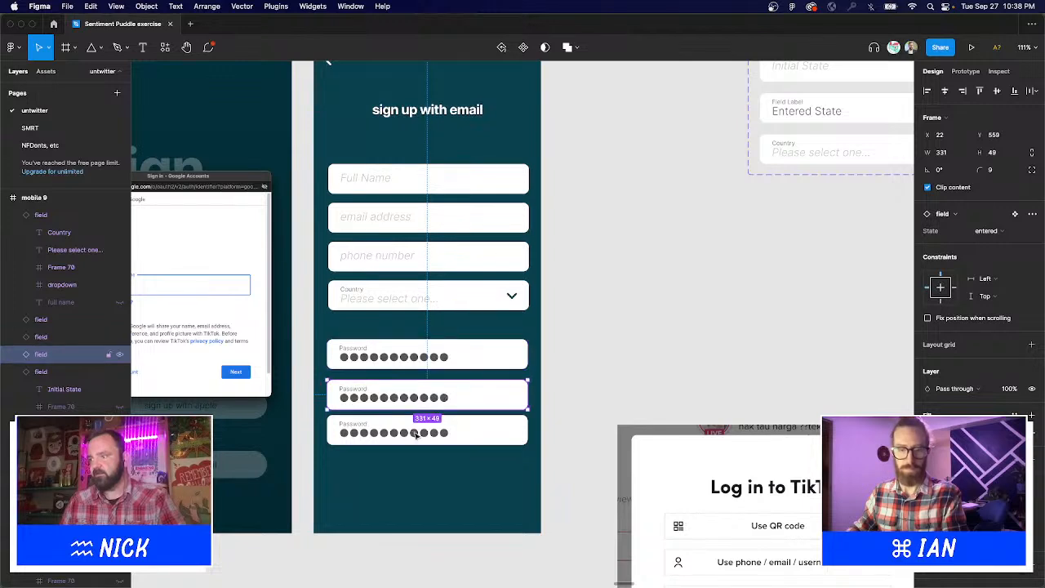
{"action": "left_click", "coordinate": [360, 433], "text": "shift"}
{"action": "left_click_drag", "start_coordinate": [360, 433], "coordinate": [633, 338]}
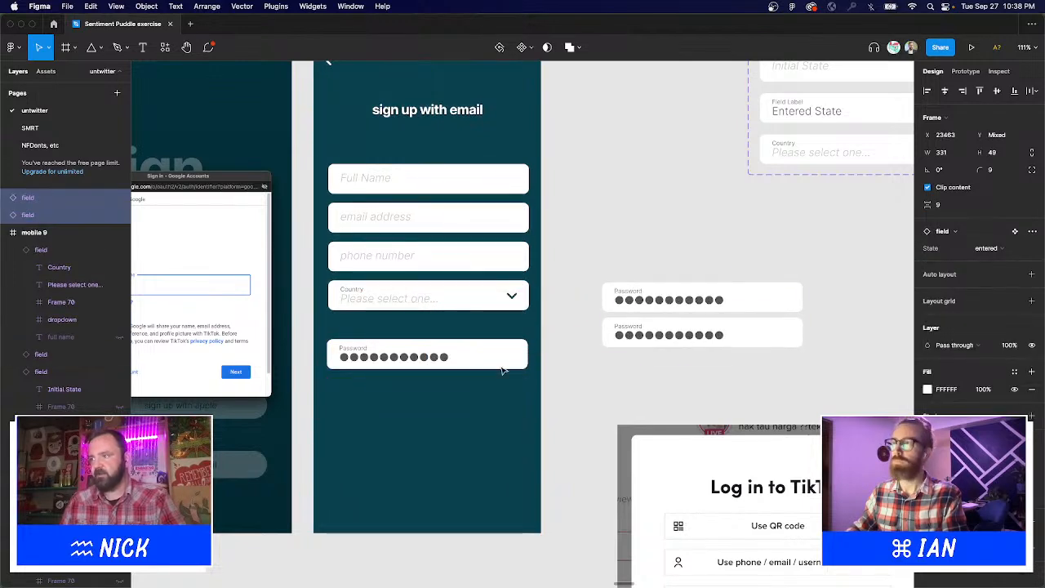
{"action": "left_click_drag", "start_coordinate": [502, 369], "coordinate": [497, 399]}
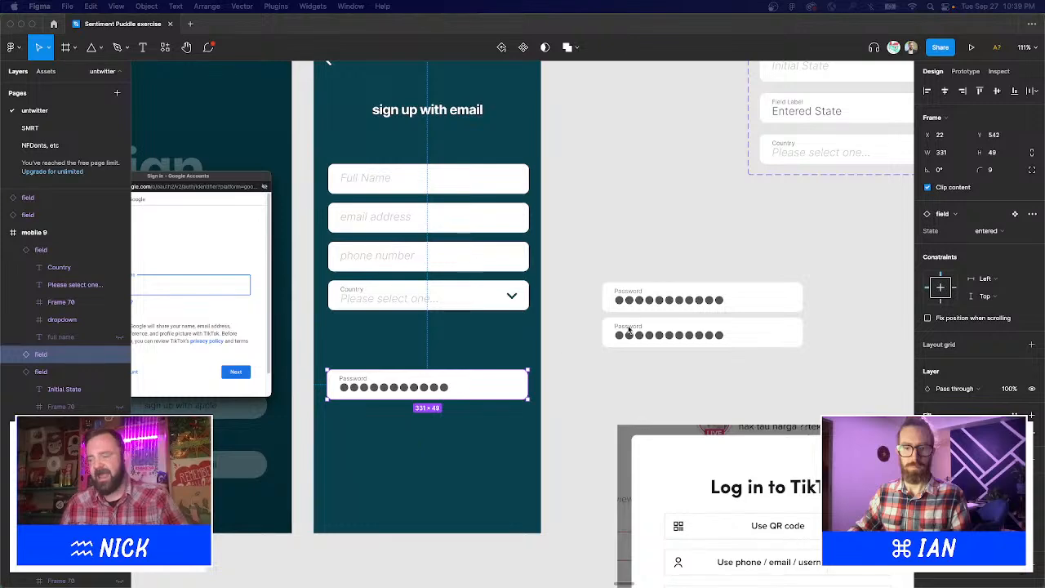
{"action": "scroll", "coordinate": [564, 330], "scroll_direction": "down", "scroll_amount": 1}
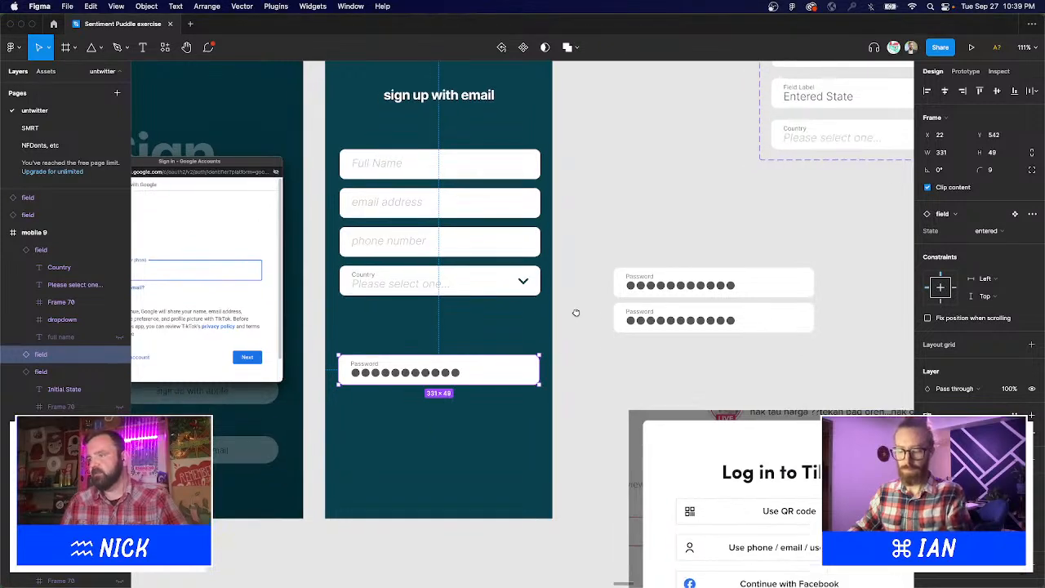
Set the selected password field back to its default Initial State variant.
{"action": "right_click", "coordinate": [483, 369]}
{"action": "left_click", "coordinate": [977, 308]}
{"action": "left_click", "coordinate": [988, 231]}
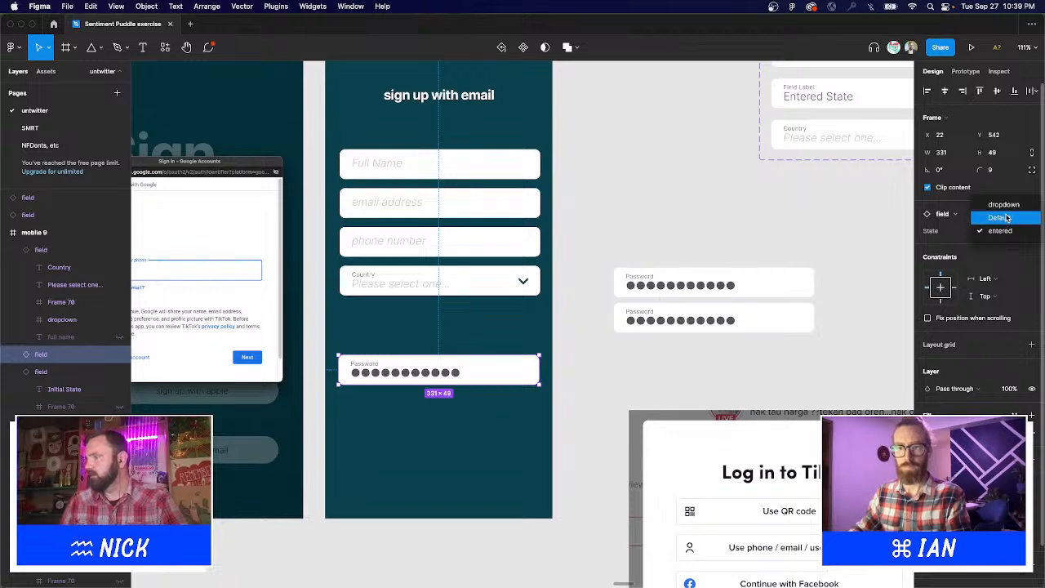
{"action": "left_click", "coordinate": [1001, 218]}
Nudge the master component's Initial State text two pixels lower, to Y 15.
{"action": "double_click", "coordinate": [409, 371]}
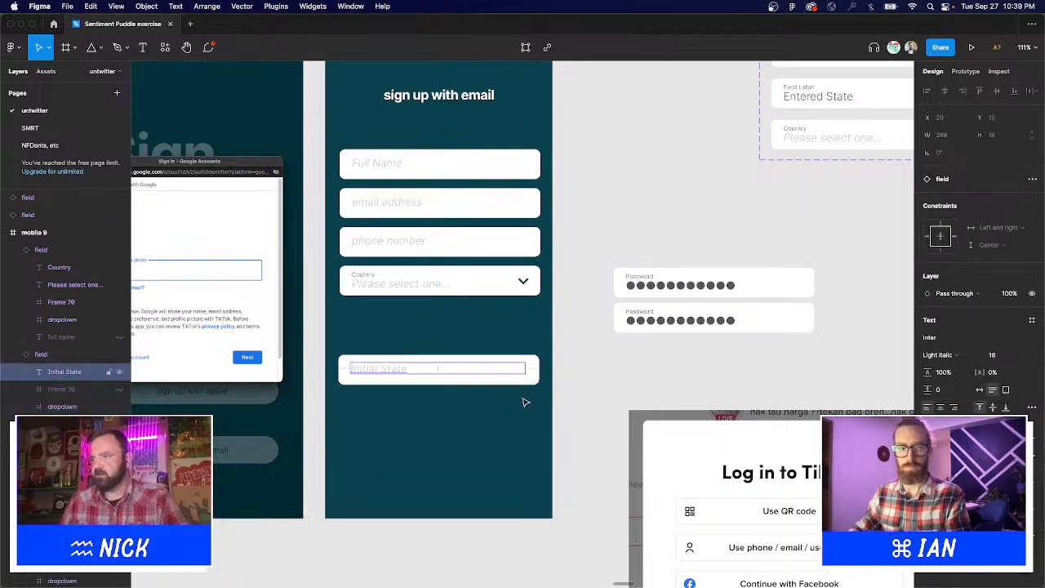
{"action": "scroll", "coordinate": [656, 287], "scroll_direction": "up", "scroll_amount": 2}
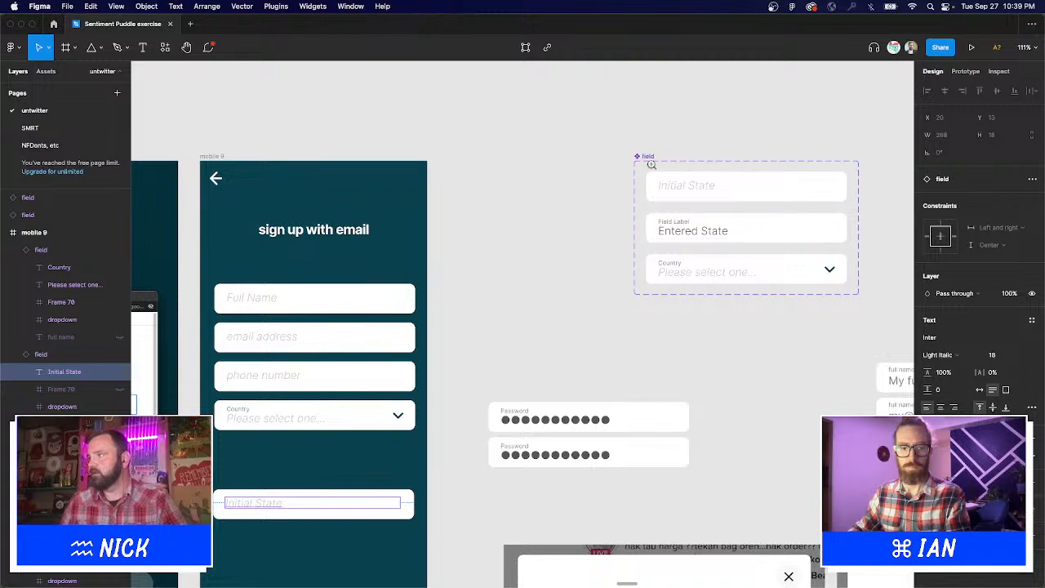
{"action": "scroll", "coordinate": [678, 173], "scroll_direction": "up", "scroll_amount": 10}
{"action": "left_click", "coordinate": [680, 187]}
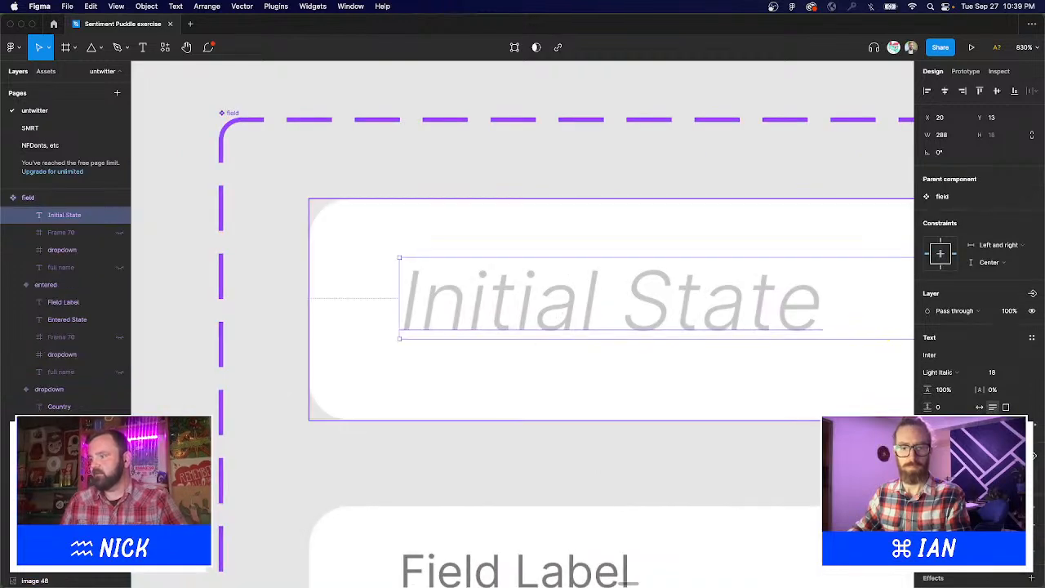
{"action": "mouse_move", "coordinate": [580, 569]}
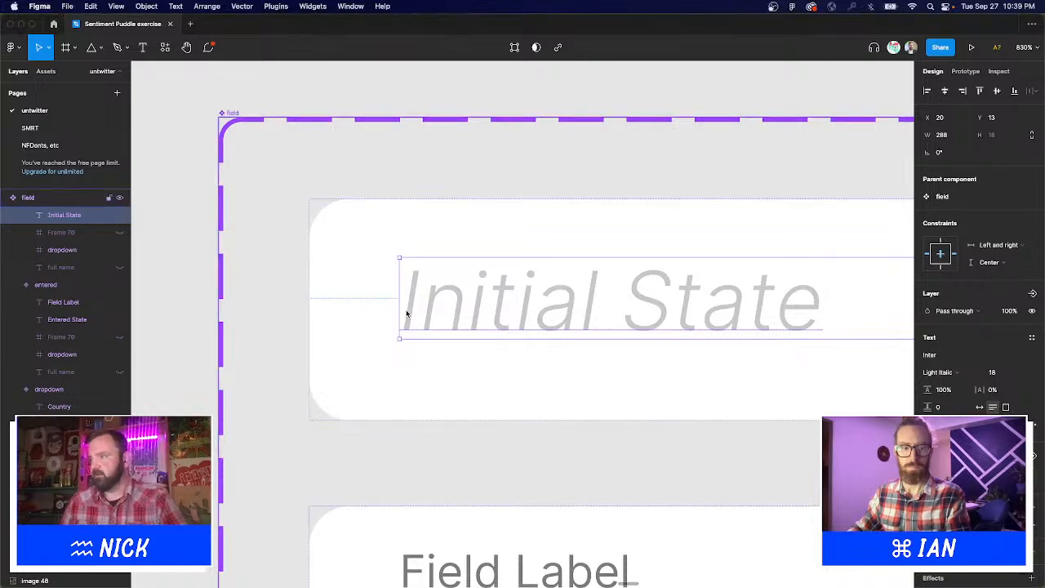
{"action": "left_click_drag", "start_coordinate": [439, 310], "coordinate": [439, 324]}
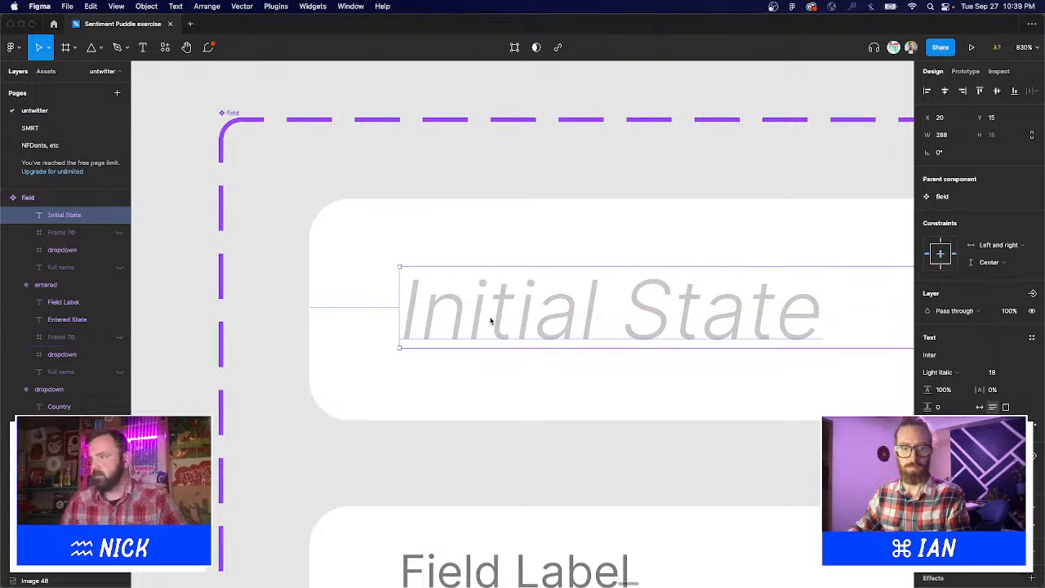
{"action": "left_click", "coordinate": [612, 457]}
{"action": "scroll", "coordinate": [660, 465], "scroll_direction": "down", "scroll_amount": 10}
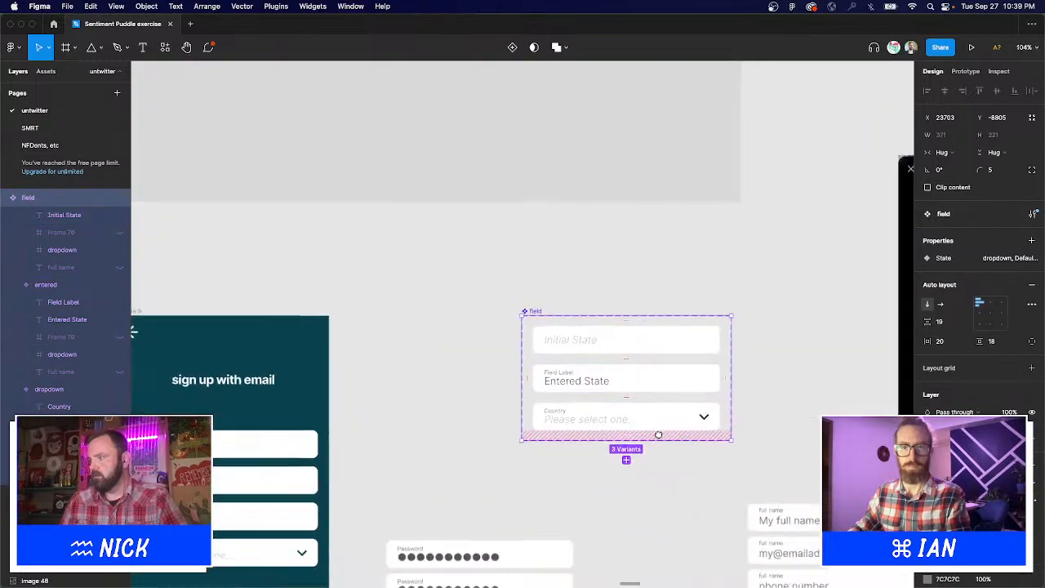
Replace the new field's Initial State placeholder text with 'password'.
{"action": "left_click", "coordinate": [678, 497]}
{"action": "scroll", "coordinate": [695, 362], "scroll_direction": "down", "scroll_amount": 5}
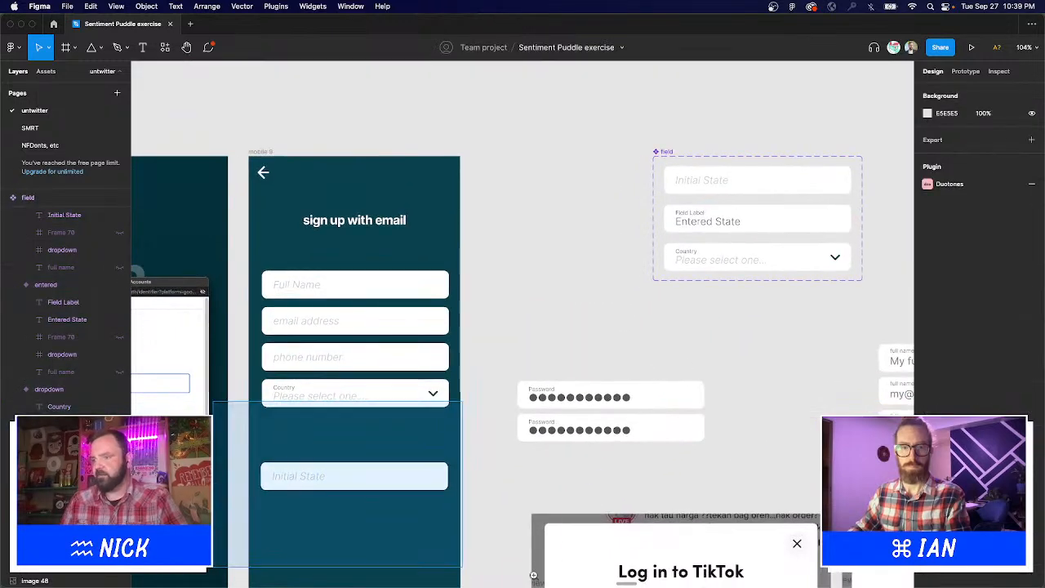
{"action": "scroll", "coordinate": [535, 556], "scroll_direction": "up", "scroll_amount": 5}
{"action": "scroll", "coordinate": [600, 443], "scroll_direction": "down", "scroll_amount": 2}
{"action": "double_click", "coordinate": [343, 286]}
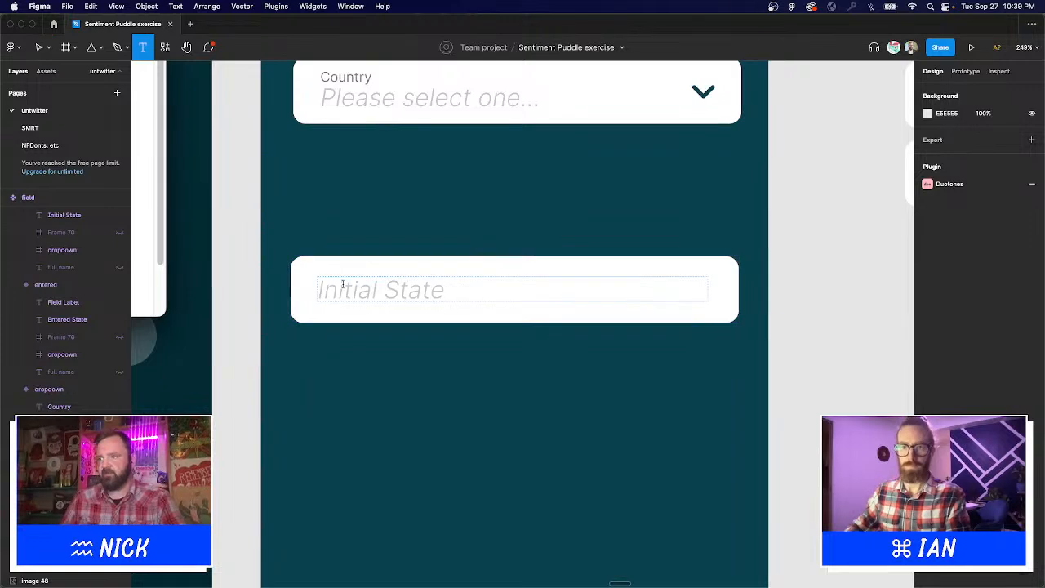
{"action": "double_click", "coordinate": [343, 286]}
{"action": "type", "text": "pass"}
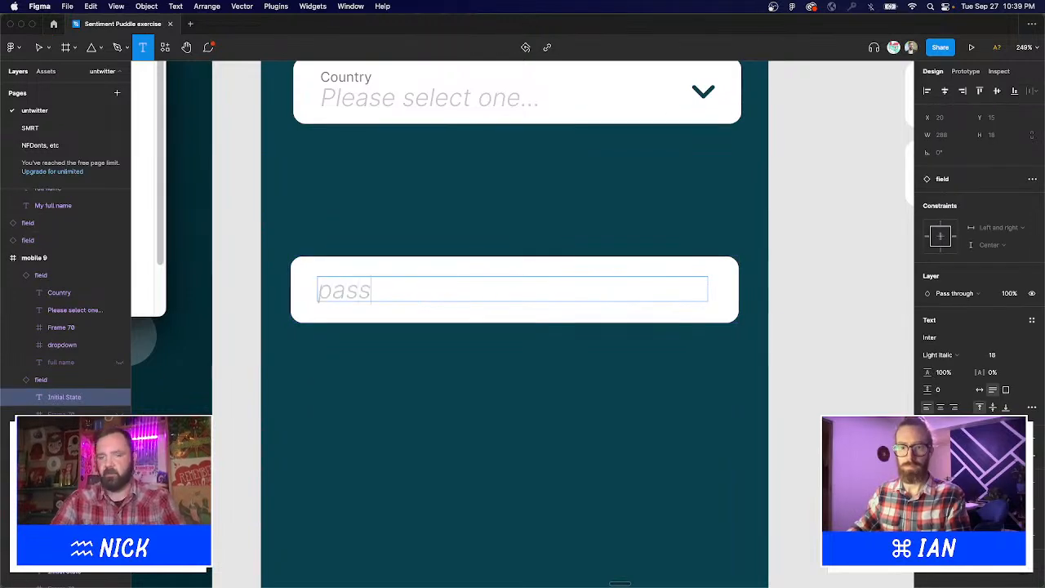
{"action": "type", "text": "word"}
{"action": "key", "text": "Escape"}
{"action": "key", "text": "Escape"}
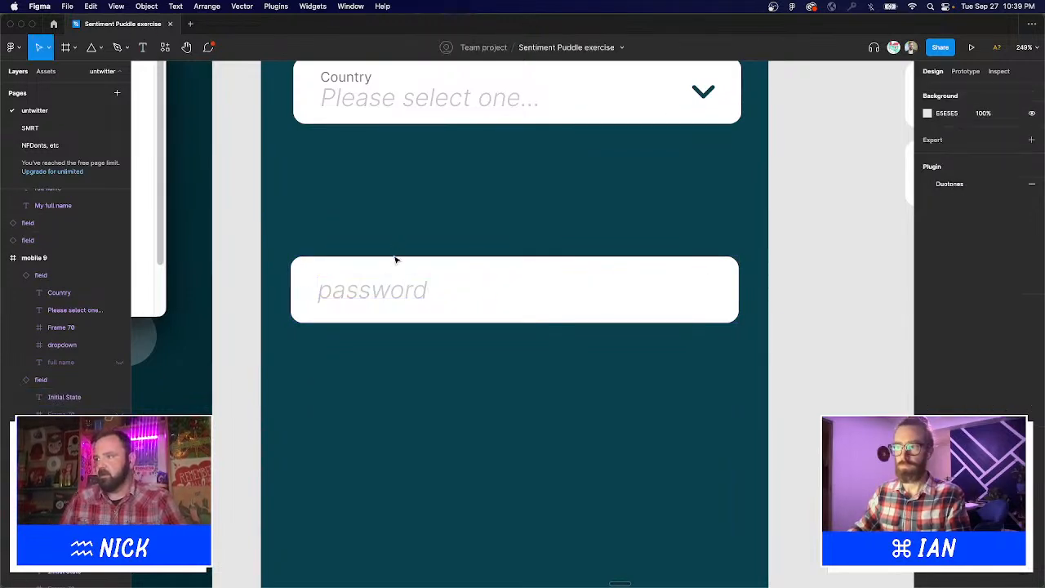
Duplicate the password field just below it and relabel the copy 'confirm password'.
{"action": "left_click", "coordinate": [396, 267]}
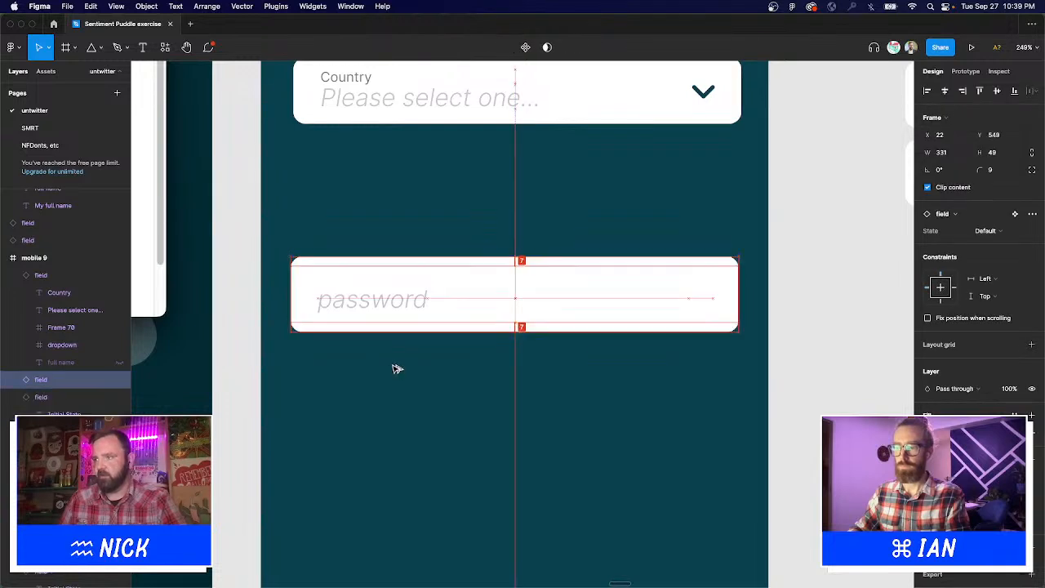
{"action": "key", "text": "super+d"}
{"action": "mouse_move", "coordinate": [397, 364]}
{"action": "left_mouse_down"}
{"action": "mouse_move", "coordinate": [398, 350]}
{"action": "mouse_move", "coordinate": [391, 357]}
{"action": "left_mouse_up"}
{"action": "key", "text": "t"}
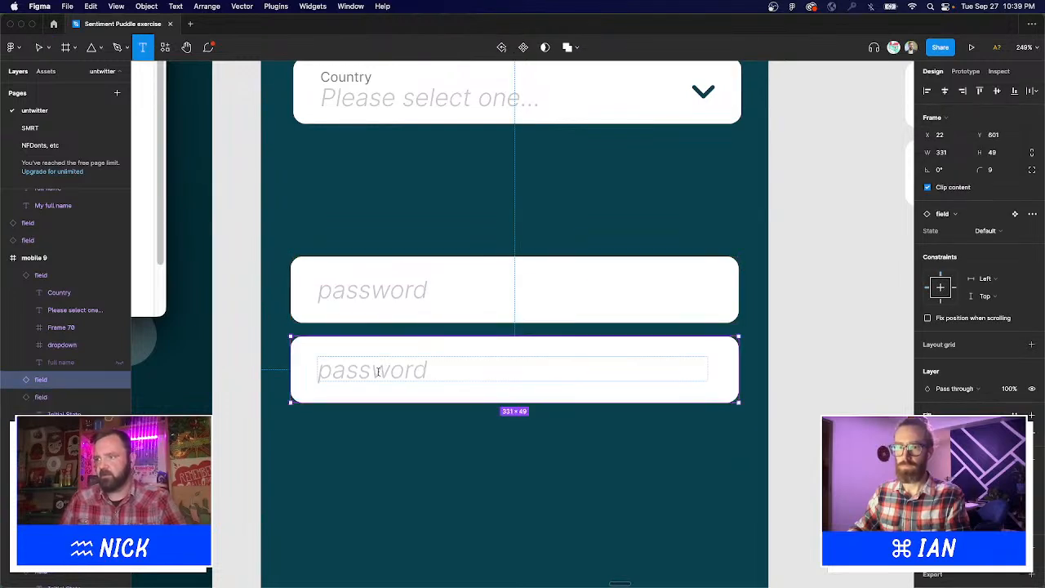
{"action": "double_click", "coordinate": [378, 371]}
{"action": "type", "text": "confirm"}
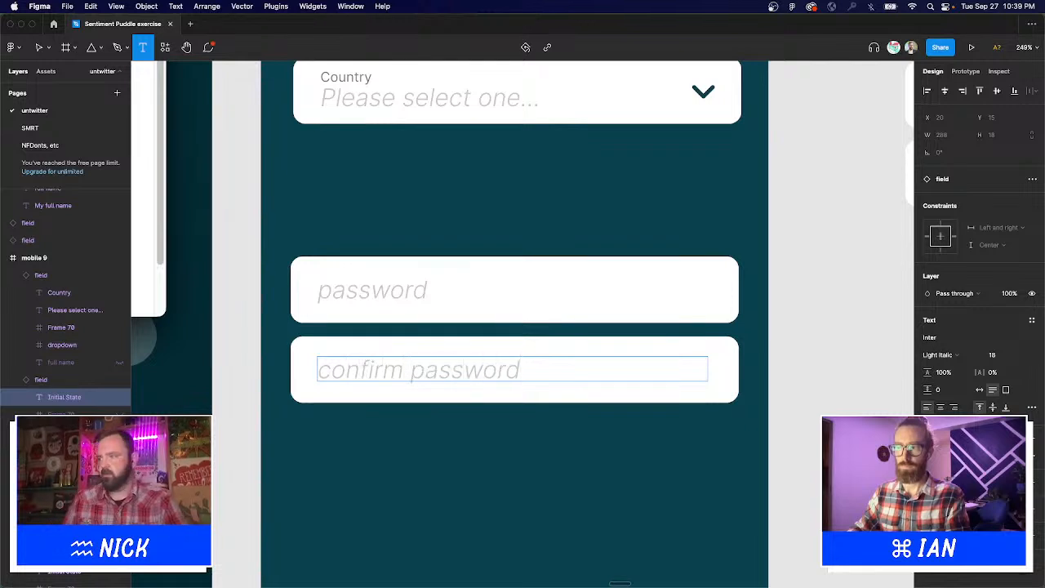
{"action": "key", "text": "Escape"}
{"action": "key", "text": "Escape"}
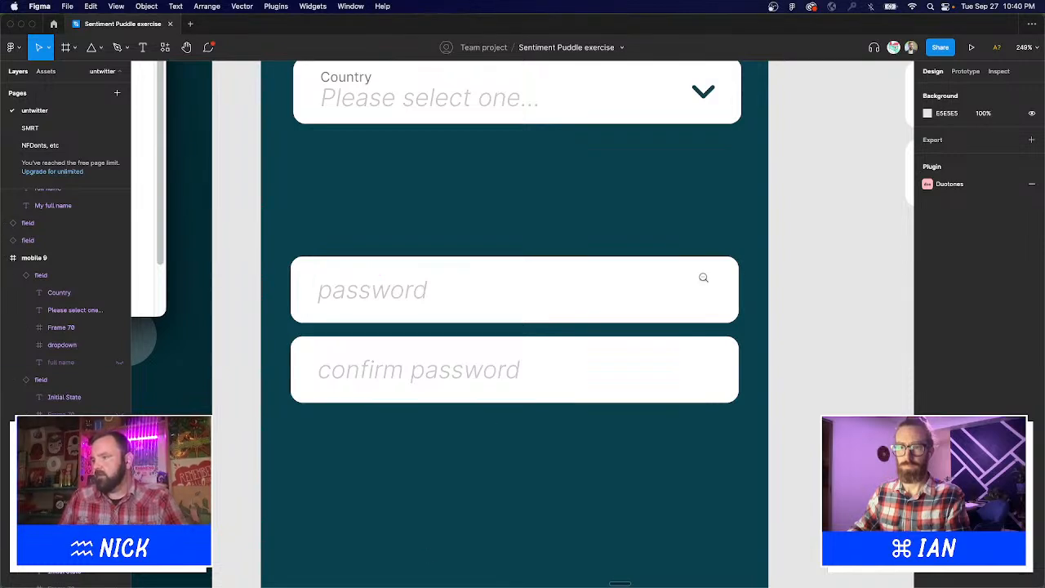
Move the phone number and Country fields lower to make room under the email field.
{"action": "scroll", "coordinate": [703, 278], "scroll_direction": "down", "scroll_amount": 5}
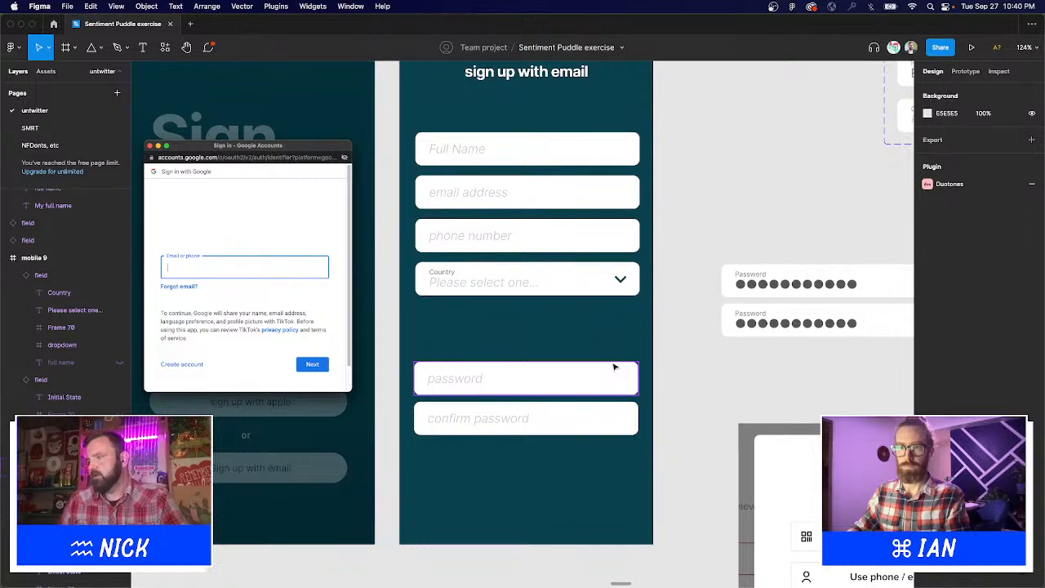
{"action": "scroll", "coordinate": [662, 432], "scroll_direction": "up", "scroll_amount": 2}
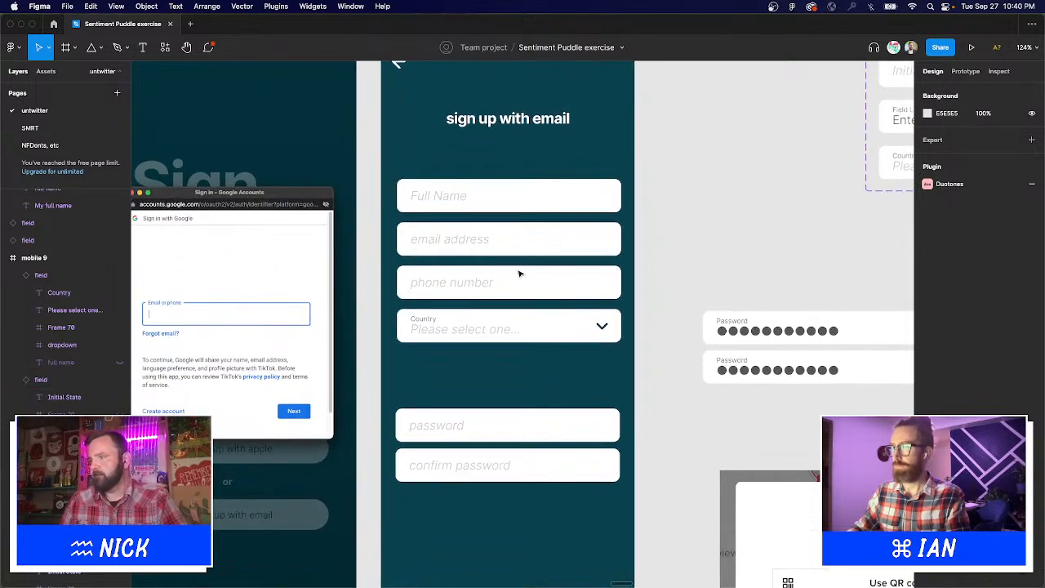
{"action": "left_click", "coordinate": [505, 315]}
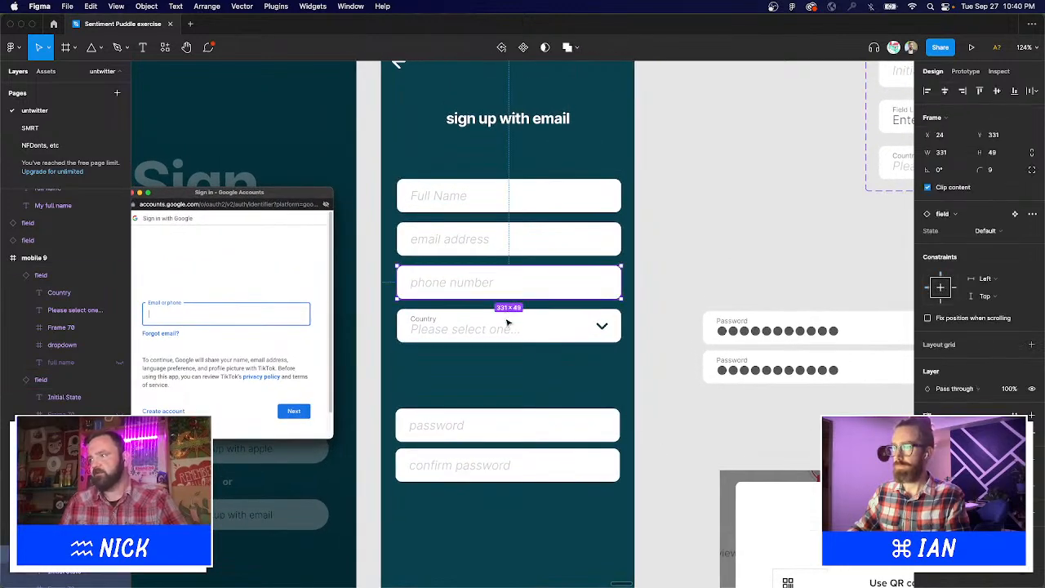
{"action": "left_click_drag", "start_coordinate": [472, 335], "coordinate": [474, 356]}
{"action": "left_click", "coordinate": [611, 295]}
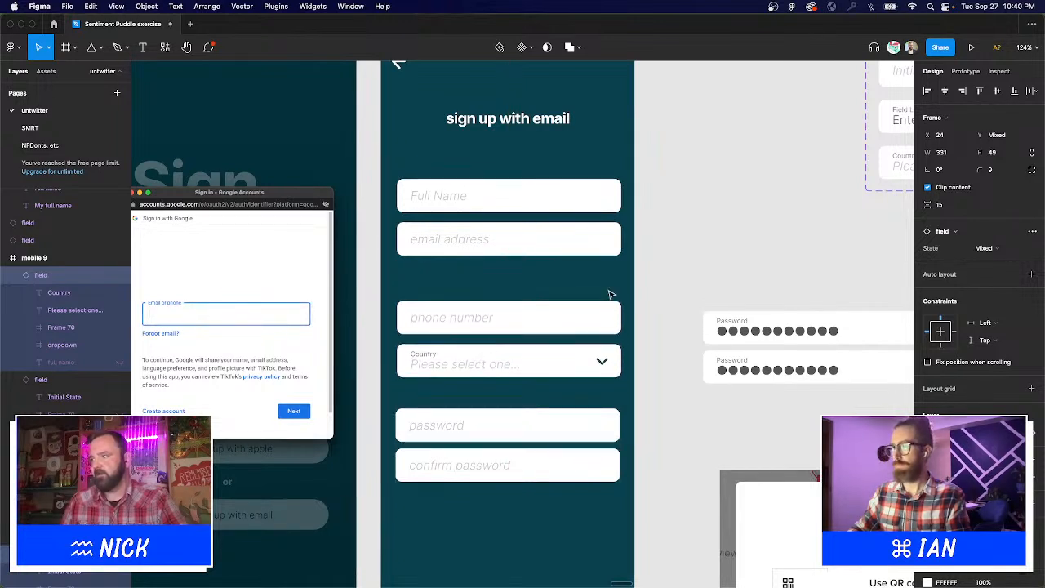
Duplicate the email address field directly beneath the original.
{"action": "left_click", "coordinate": [561, 245]}
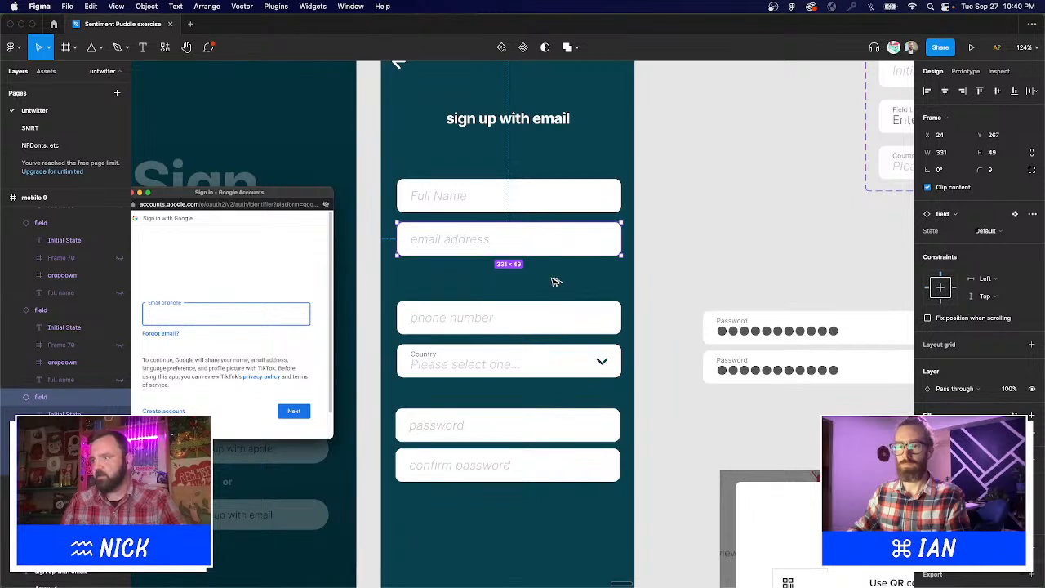
{"action": "key", "text": "super+d"}
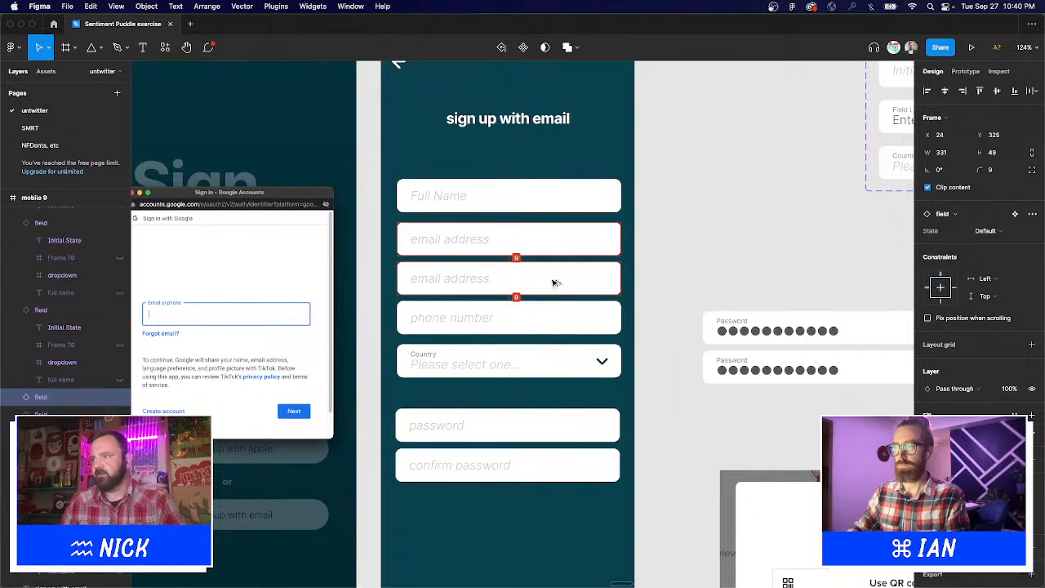
{"action": "left_click", "coordinate": [662, 284]}
{"action": "scroll", "coordinate": [629, 282], "scroll_direction": "right", "scroll_amount": 3}
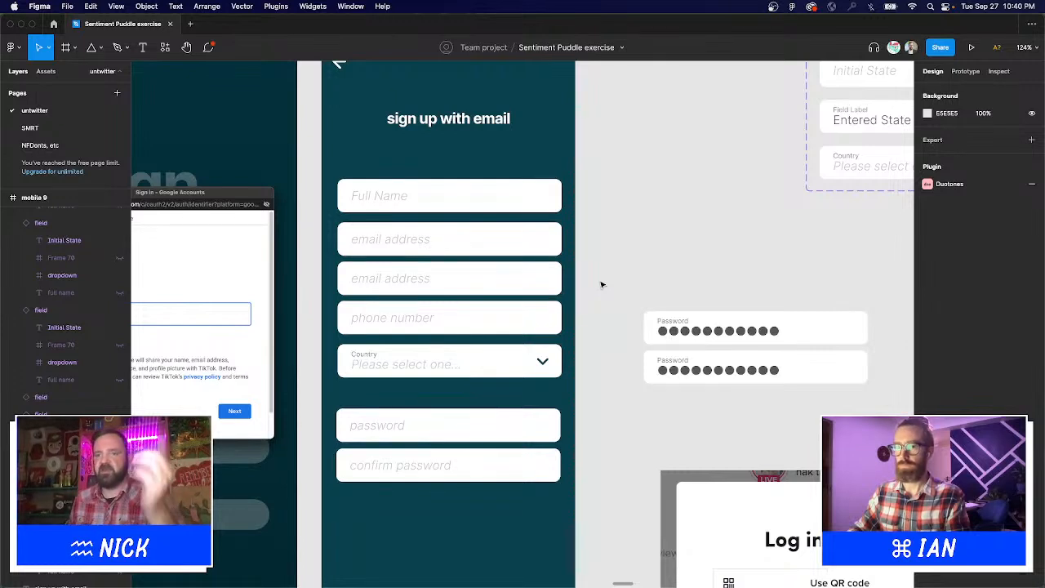
Add 'confirm' before the second email field's text so it reads 'confirm email address'.
{"action": "key", "text": "t"}
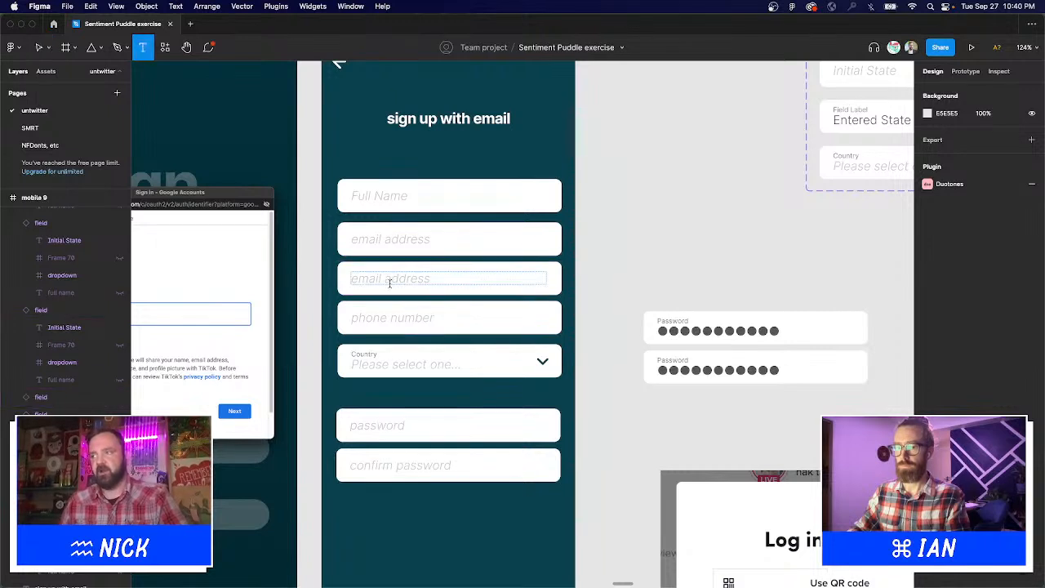
{"action": "left_click", "coordinate": [356, 281]}
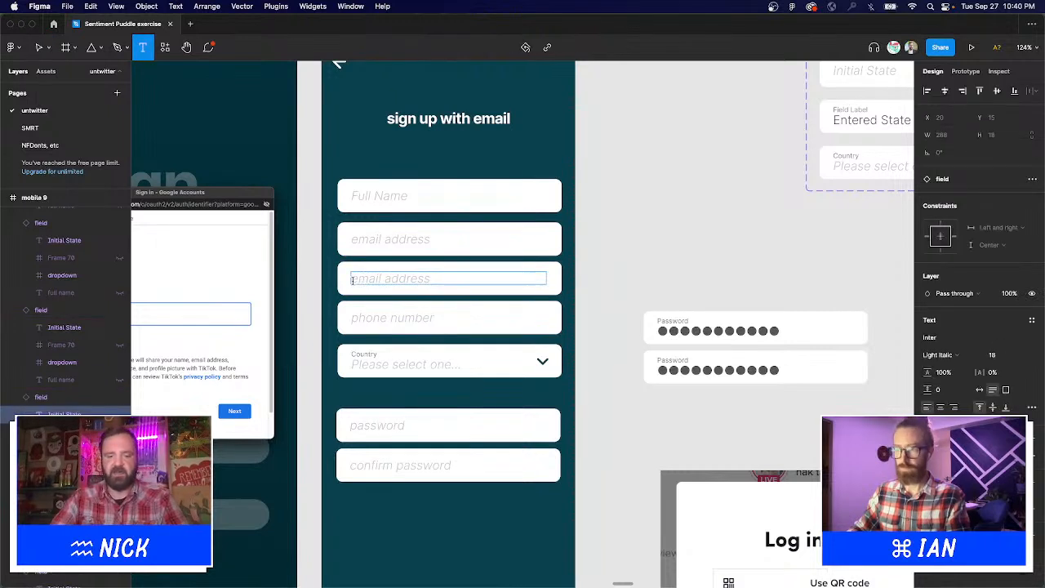
{"action": "type", "text": "con"}
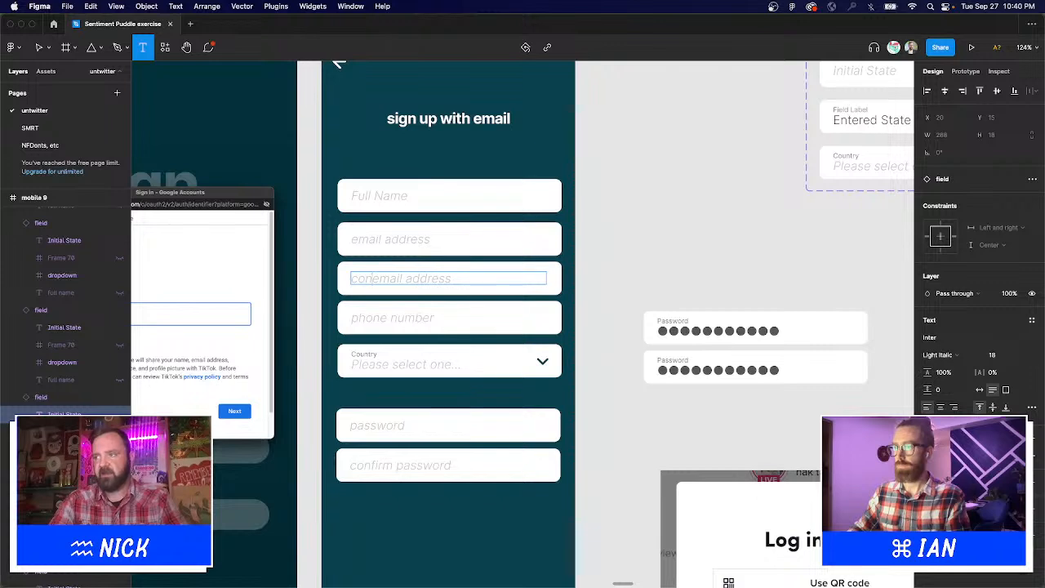
{"action": "type", "text": "firm"}
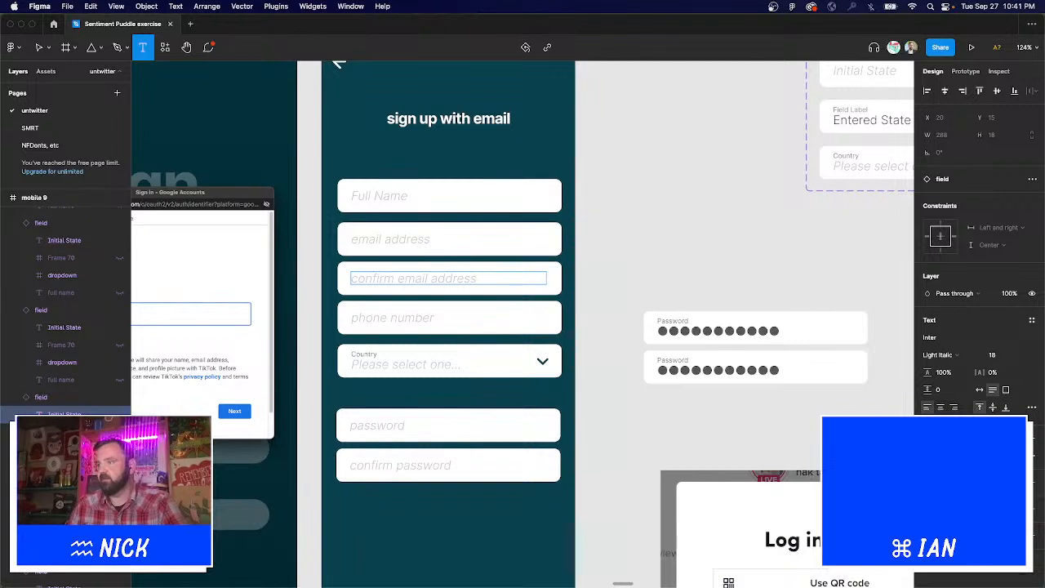
{"action": "left_click", "coordinate": [609, 288]}
{"action": "scroll", "coordinate": [604, 315], "scroll_direction": "left", "scroll_amount": 3}
{"action": "scroll", "coordinate": [604, 315], "scroll_direction": "down", "scroll_amount": 2}
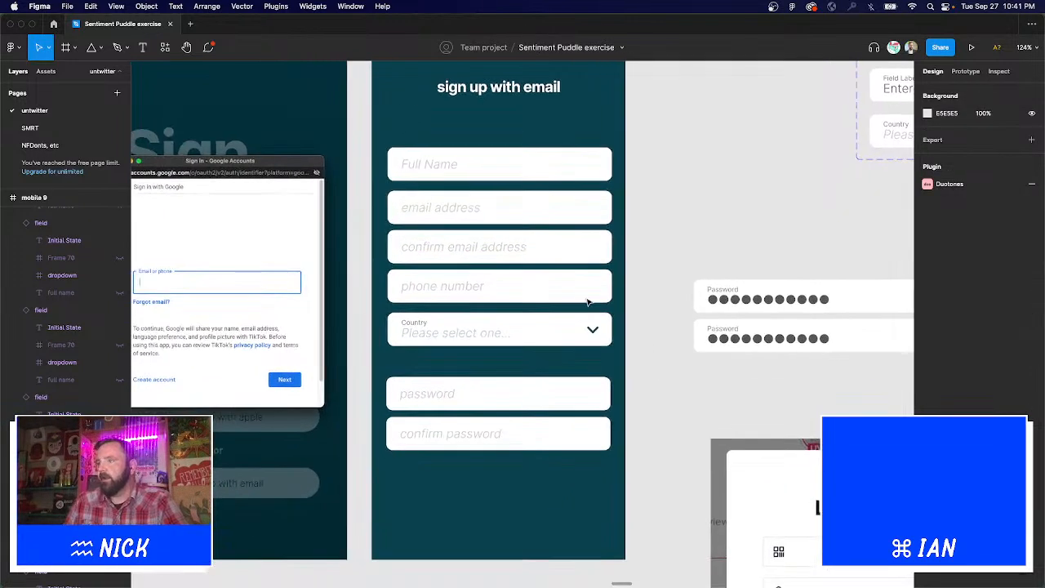
Move the phone number and Country fields slightly lower.
{"action": "left_click", "coordinate": [459, 296]}
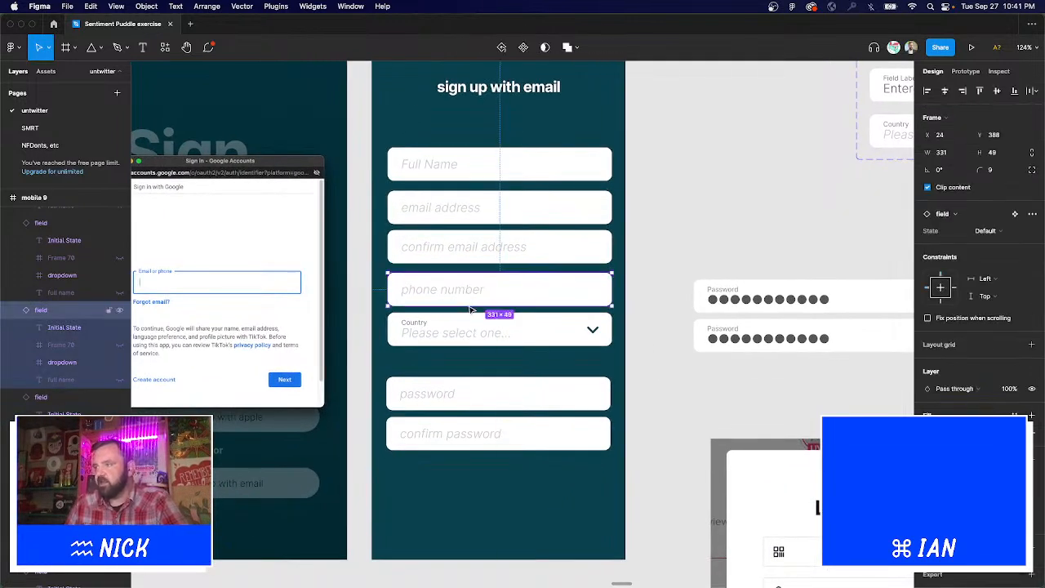
{"action": "scroll", "coordinate": [547, 411], "scroll_direction": "up", "scroll_amount": 2}
{"action": "scroll", "coordinate": [547, 410], "scroll_direction": "left", "scroll_amount": 2}
{"action": "left_click", "coordinate": [524, 387], "text": "shift"}
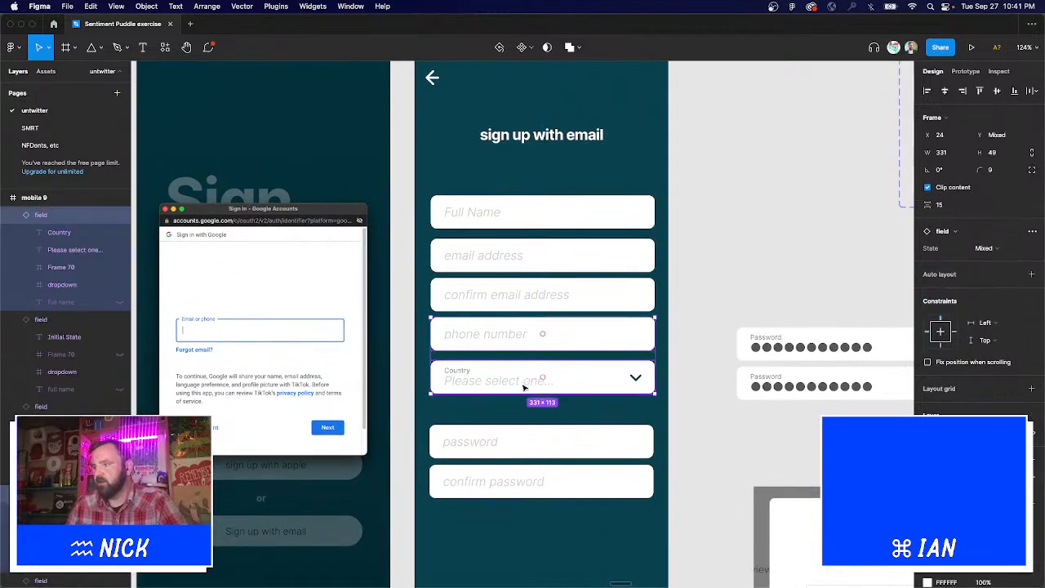
{"action": "left_click_drag", "start_coordinate": [526, 377], "coordinate": [528, 392]}
{"action": "scroll", "coordinate": [539, 418], "scroll_direction": "down", "scroll_amount": 3}
{"action": "scroll", "coordinate": [539, 419], "scroll_direction": "right", "scroll_amount": 1}
Move the password and confirm password fields further down.
{"action": "left_click", "coordinate": [501, 368]}
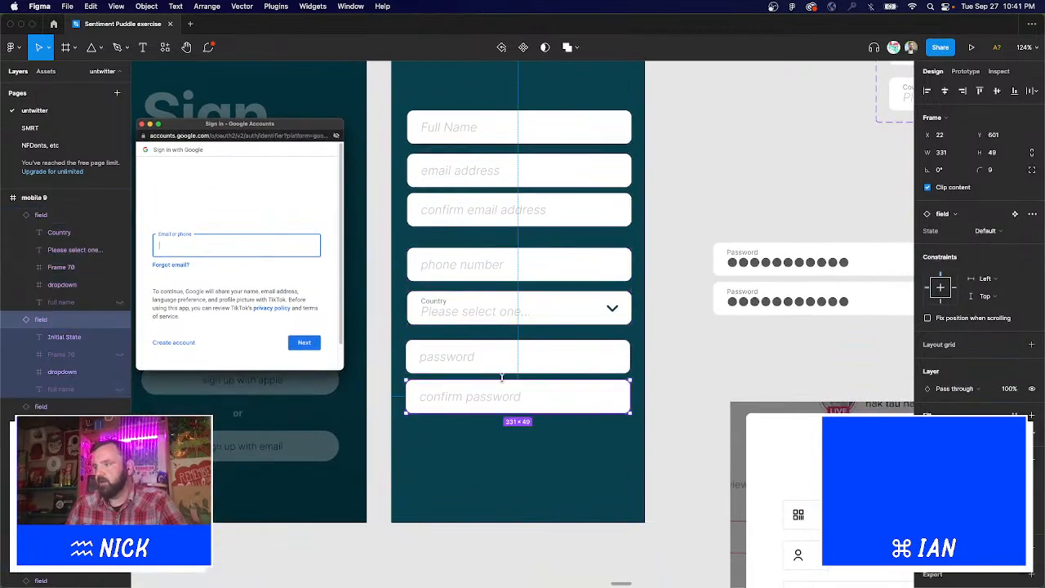
{"action": "left_click_drag", "start_coordinate": [504, 363], "coordinate": [509, 386]}
{"action": "left_click", "coordinate": [570, 284]}
{"action": "scroll", "coordinate": [570, 284], "scroll_direction": "down", "scroll_amount": 5}
{"action": "scroll", "coordinate": [327, 351], "scroll_direction": "up", "scroll_amount": 2}
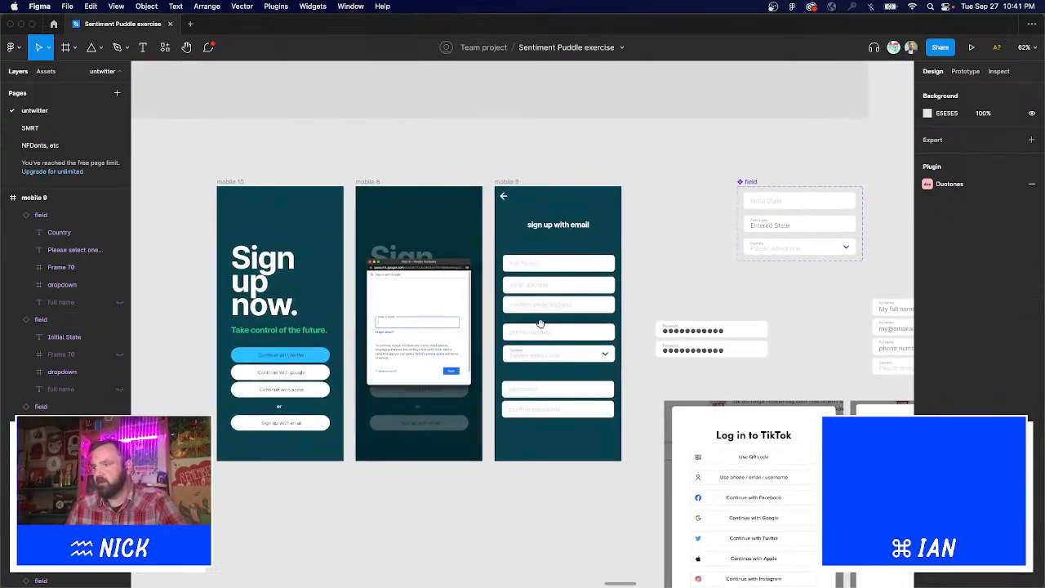
Inspect the mobile 9 screen and zoom in on mobile 1's SEND button.
{"action": "left_click", "coordinate": [304, 375]}
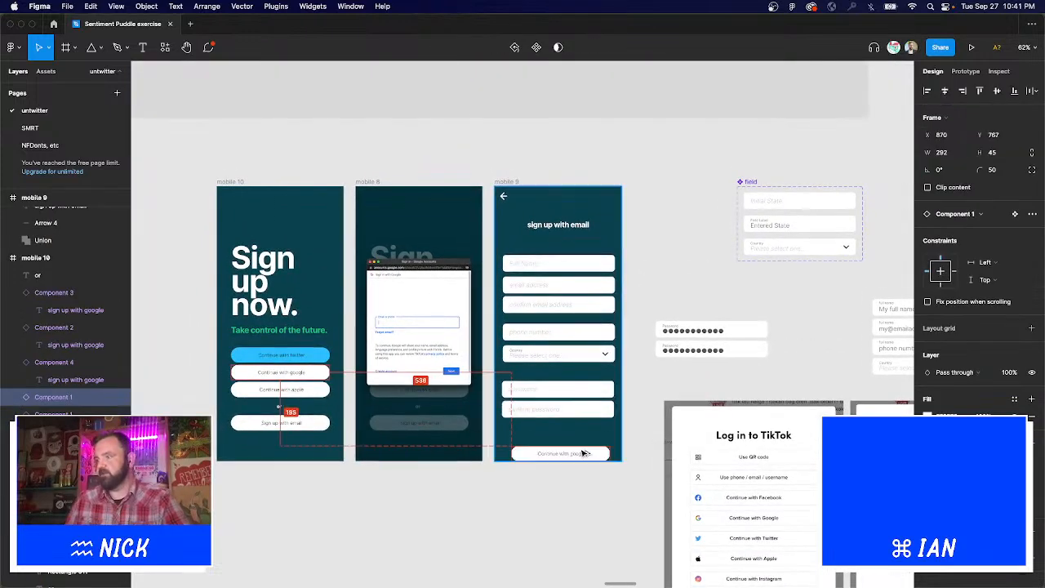
{"action": "left_click", "coordinate": [614, 378]}
{"action": "left_click", "coordinate": [639, 334]}
{"action": "scroll", "coordinate": [639, 334], "scroll_direction": "up", "scroll_amount": 5}
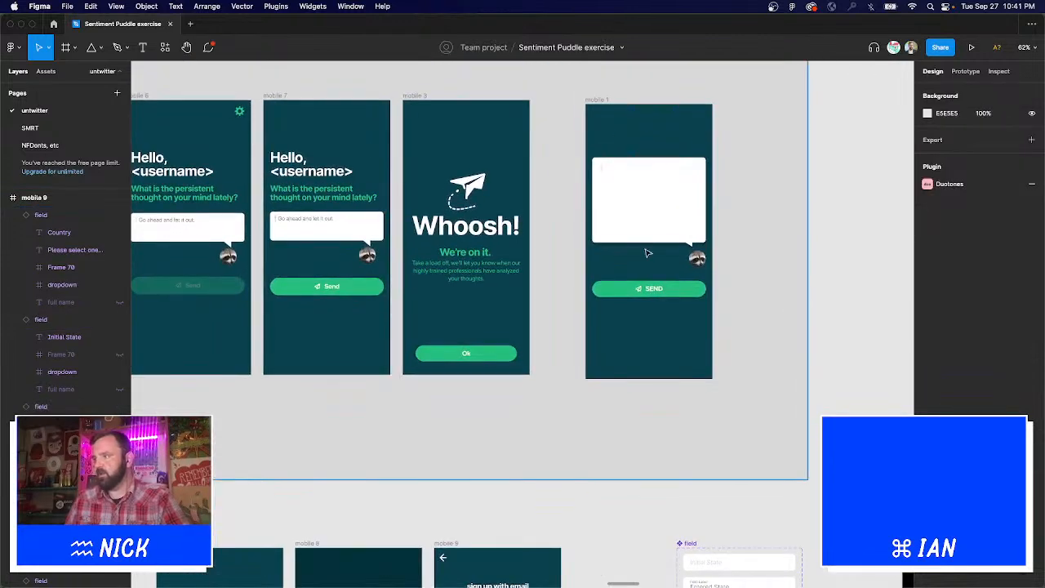
{"action": "double_click", "coordinate": [659, 290]}
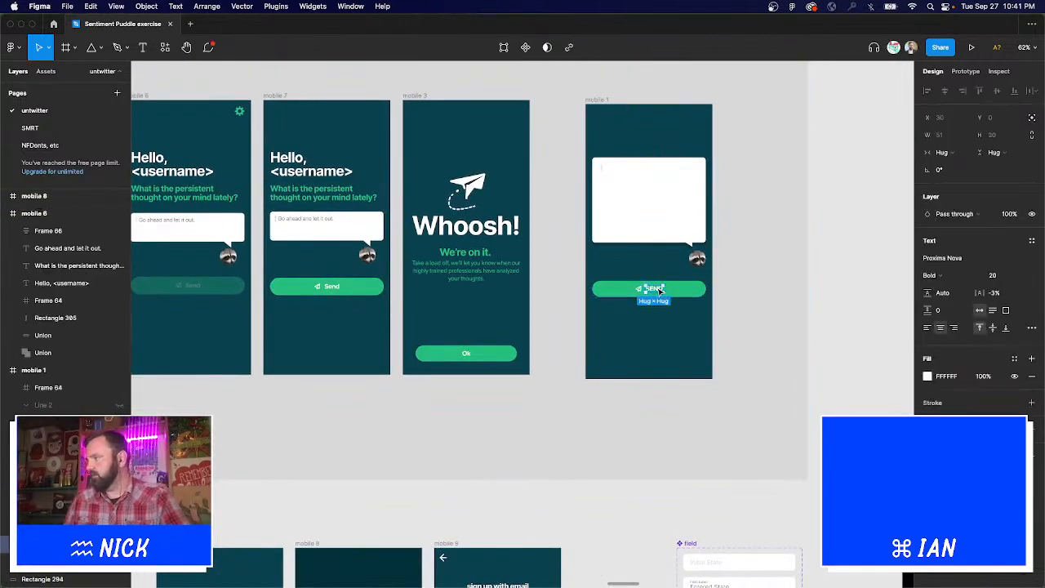
{"action": "left_click_drag", "start_coordinate": [531, 250], "coordinate": [746, 378]}
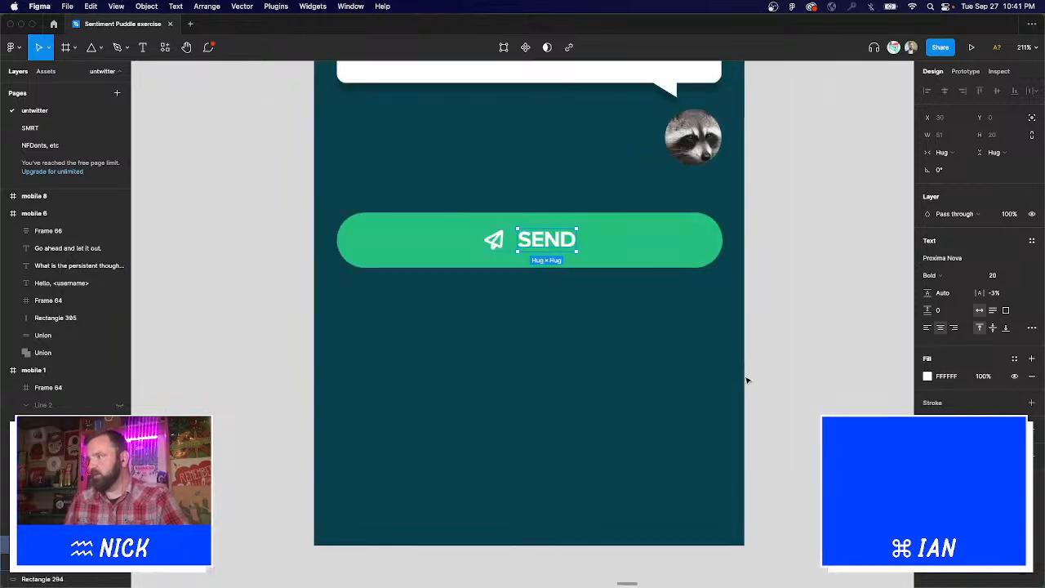
{"action": "scroll", "coordinate": [461, 455], "scroll_direction": "down", "scroll_amount": 10}
{"action": "scroll", "coordinate": [523, 327], "scroll_direction": "down", "scroll_amount": 5}
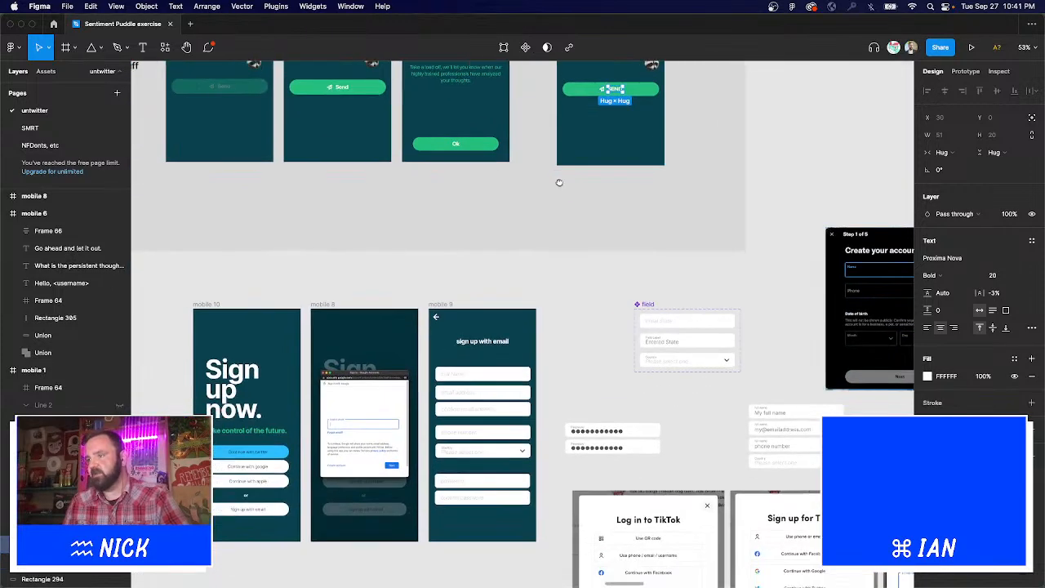
{"action": "scroll", "coordinate": [523, 355], "scroll_direction": "up", "scroll_amount": 5}
{"action": "scroll", "coordinate": [522, 355], "scroll_direction": "up", "scroll_amount": 5}
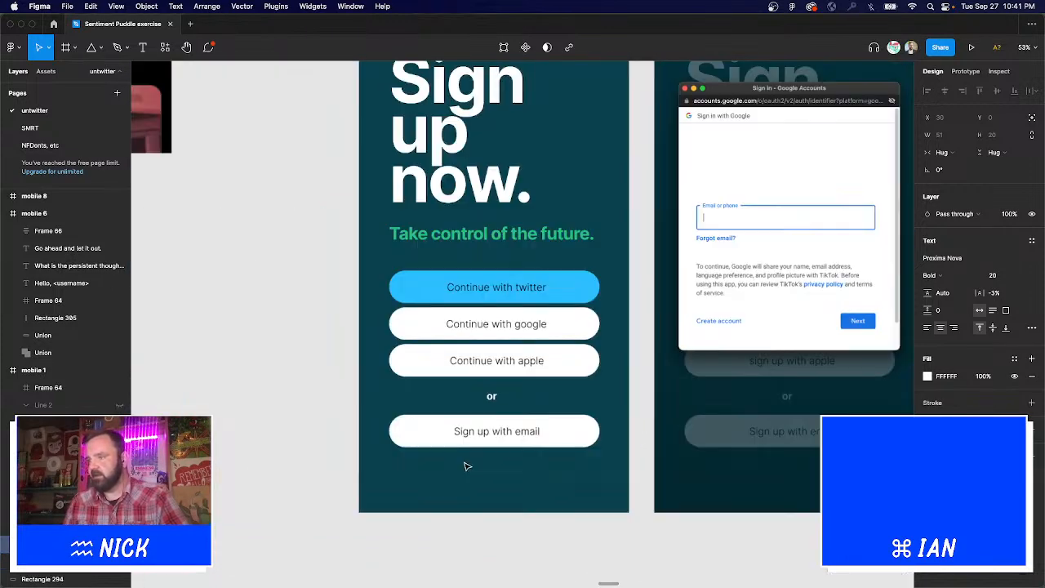
Set the twitter, google, apple and Sign up with email button labels to Proxima Nova Light.
{"action": "left_click", "coordinate": [496, 431], "text": "super"}
{"action": "left_click", "coordinate": [497, 360], "text": "shift"}
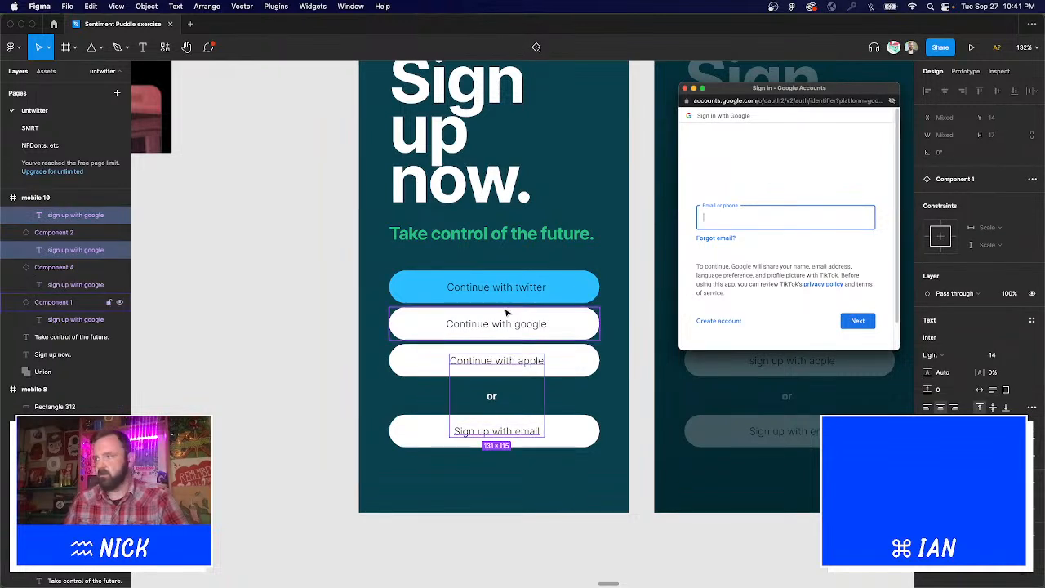
{"action": "left_click", "coordinate": [497, 324], "text": "shift"}
{"action": "left_click", "coordinate": [510, 283], "text": "shift"}
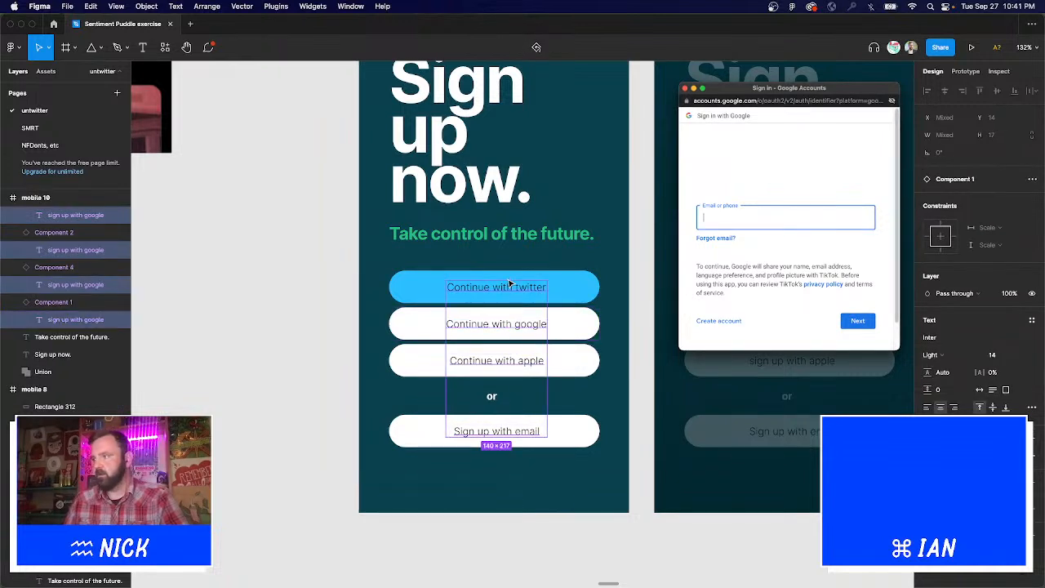
{"action": "left_click", "coordinate": [935, 354]}
{"action": "left_click", "coordinate": [935, 355]}
{"action": "left_click", "coordinate": [950, 337]}
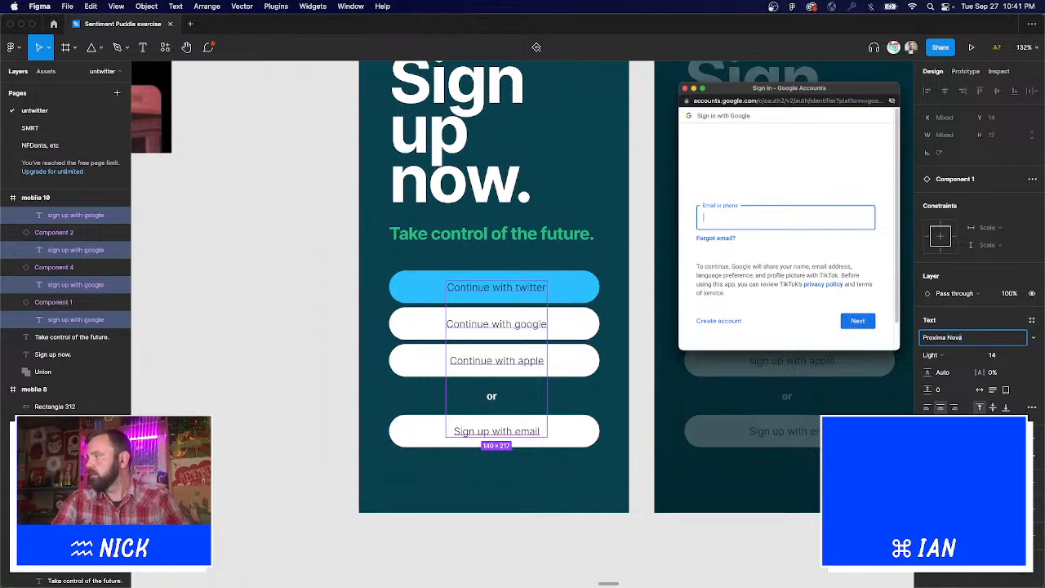
{"action": "type", "text": "Proxima Nova"}
{"action": "key", "text": "Return"}
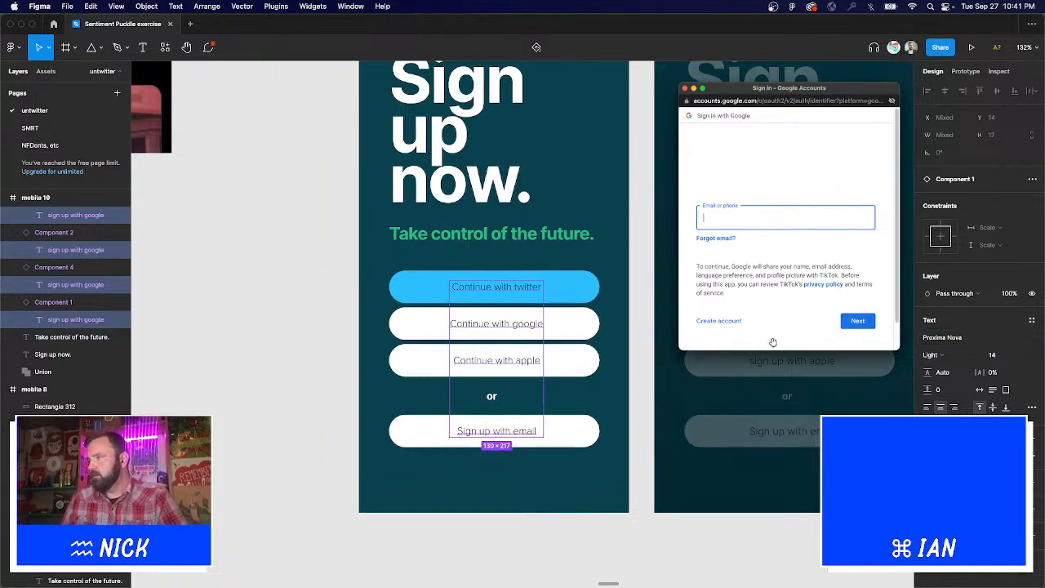
{"action": "scroll", "coordinate": [773, 342], "scroll_direction": "right", "scroll_amount": 10}
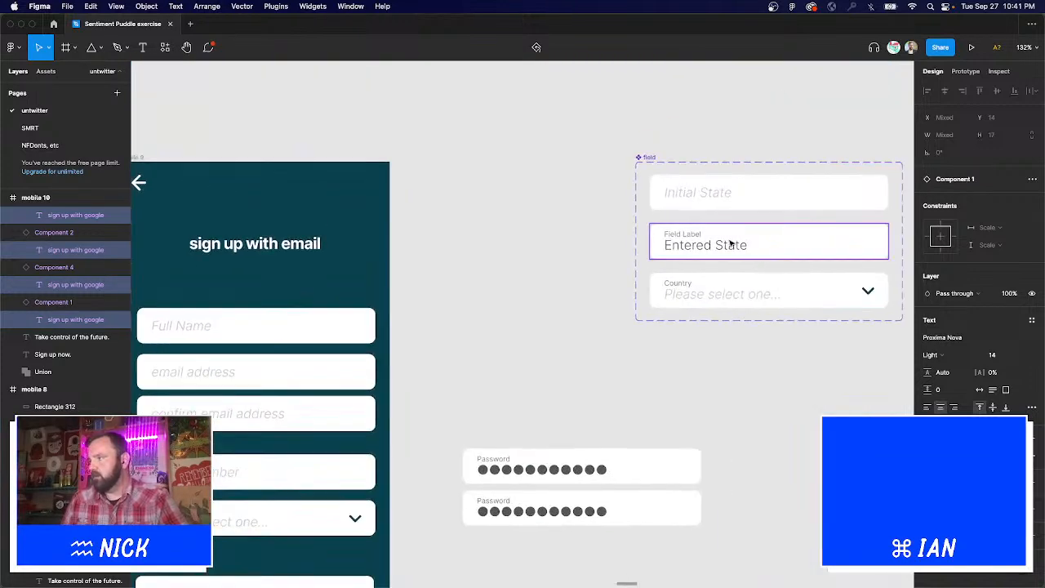
Set the Initial State, Entered State and Please select one field texts to Proxima Nova.
{"action": "left_click", "coordinate": [718, 294], "text": "super"}
{"action": "left_click", "coordinate": [705, 245], "text": "shift+super"}
{"action": "left_click", "coordinate": [717, 193], "text": "shift+super"}
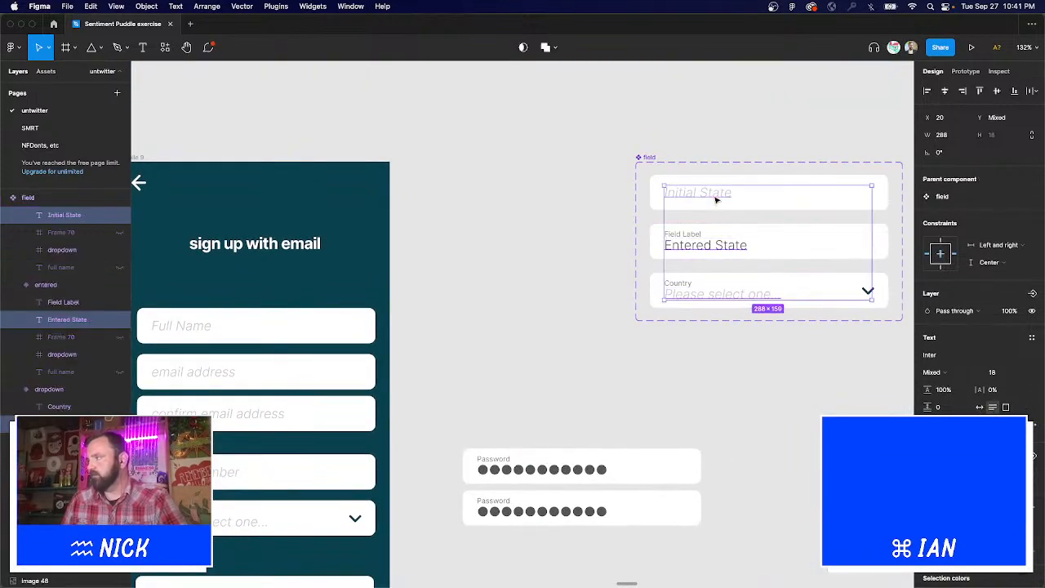
{"action": "left_click", "coordinate": [947, 358]}
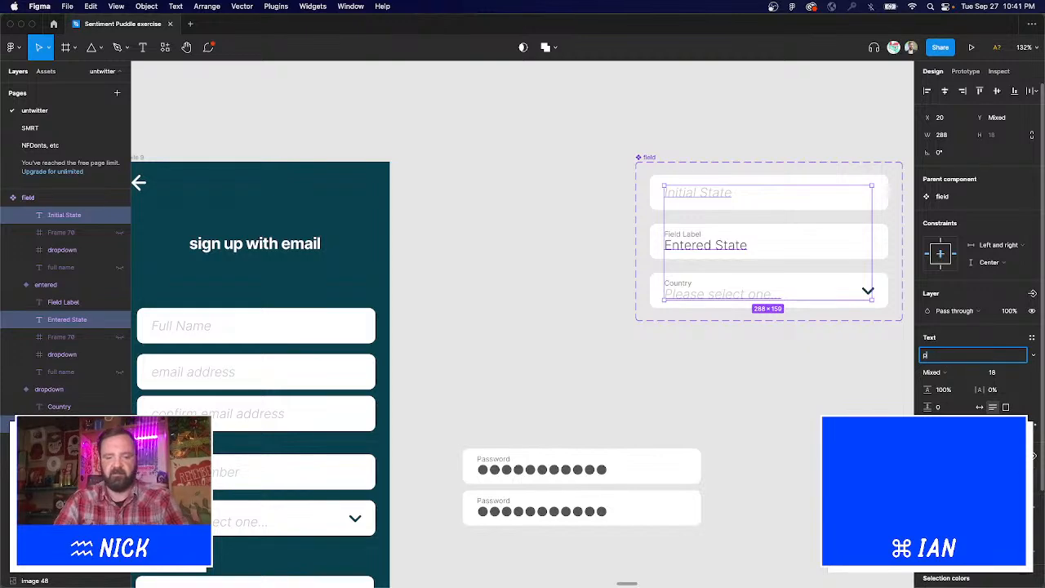
{"action": "key", "text": "Return"}
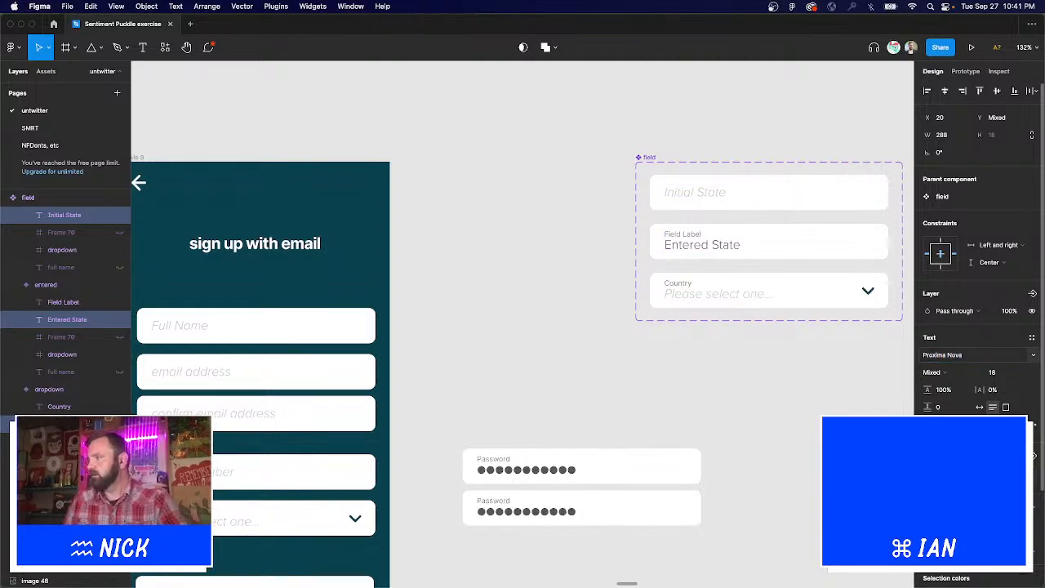
{"action": "left_click", "coordinate": [537, 389]}
{"action": "scroll", "coordinate": [537, 388], "scroll_direction": "left", "scroll_amount": 5}
{"action": "scroll", "coordinate": [747, 303], "scroll_direction": "down", "scroll_amount": 5}
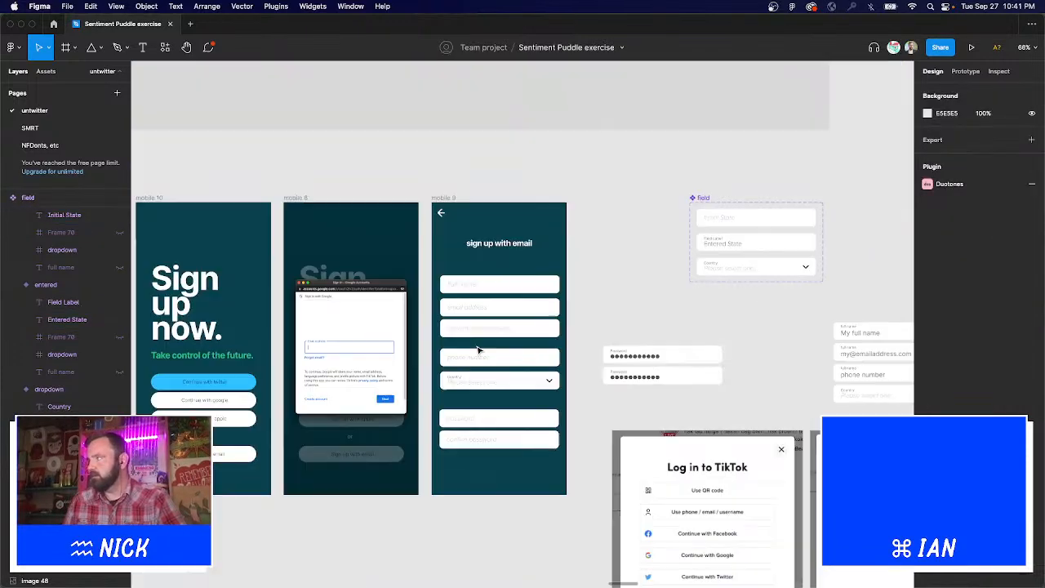
{"action": "scroll", "coordinate": [660, 305], "scroll_direction": "left", "scroll_amount": 3}
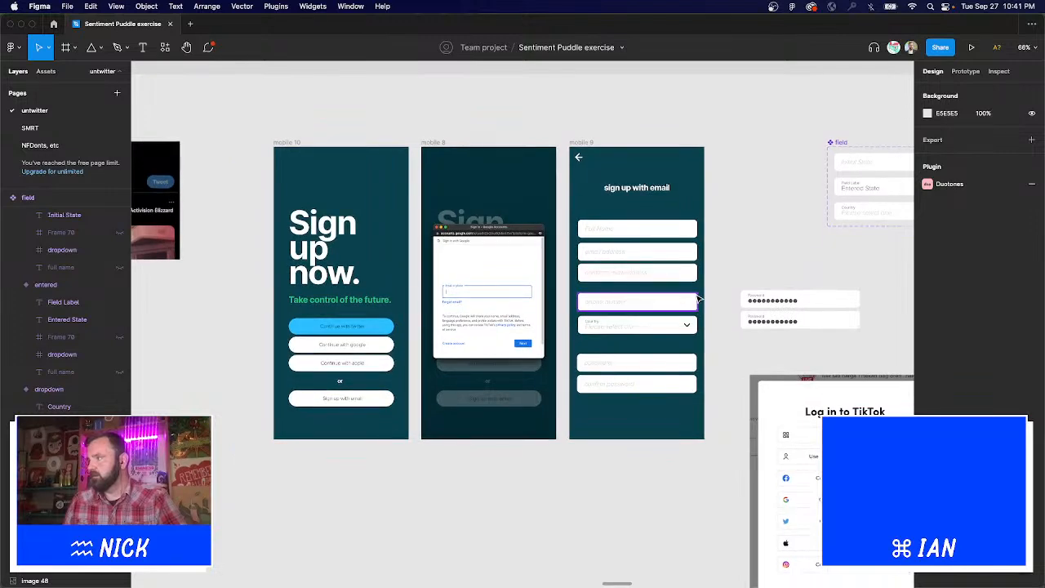
{"action": "scroll", "coordinate": [577, 300], "scroll_direction": "right", "scroll_amount": 4}
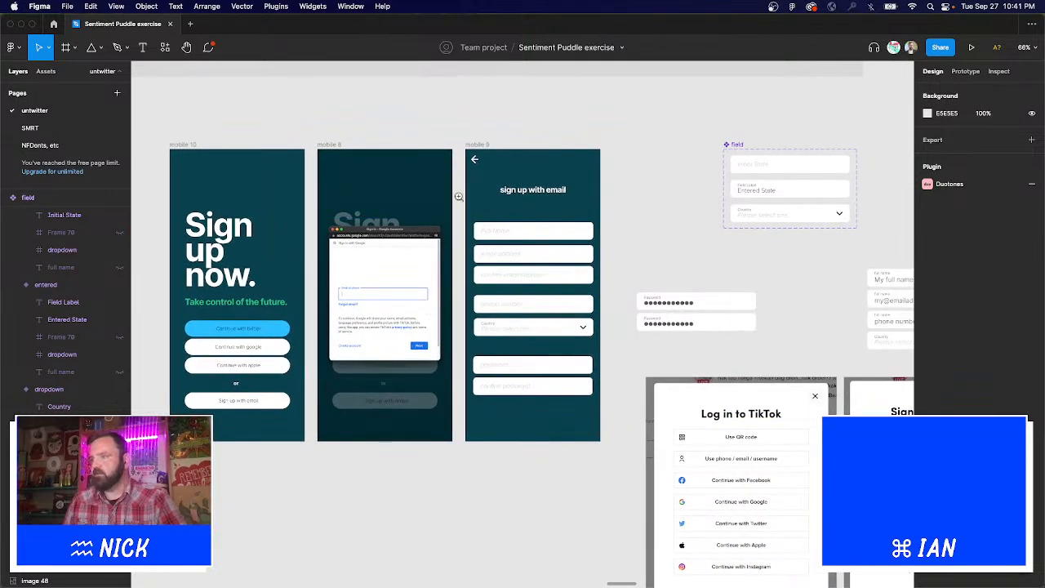
Copy the Sign up with email button beneath confirm password on the email form screen.
{"action": "left_click_drag", "start_coordinate": [336, 90], "coordinate": [771, 375]}
{"action": "scroll", "coordinate": [685, 370], "scroll_direction": "down", "scroll_amount": 3}
{"action": "left_click_drag", "start_coordinate": [255, 452], "coordinate": [690, 479]}
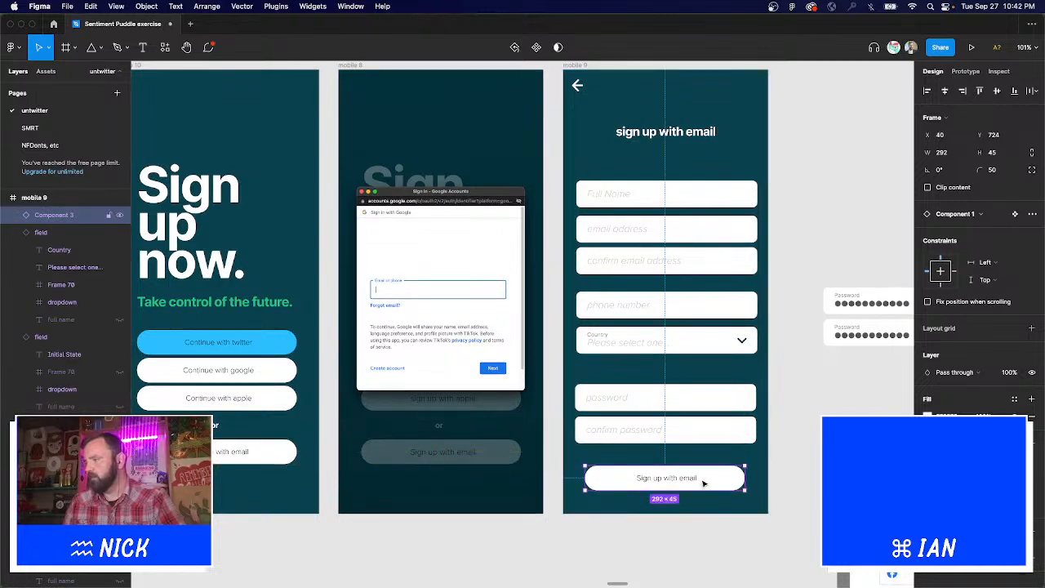
{"action": "key", "text": "t"}
{"action": "left_click", "coordinate": [688, 478]}
{"action": "key", "text": "Escape"}
{"action": "key", "text": "Escape"}
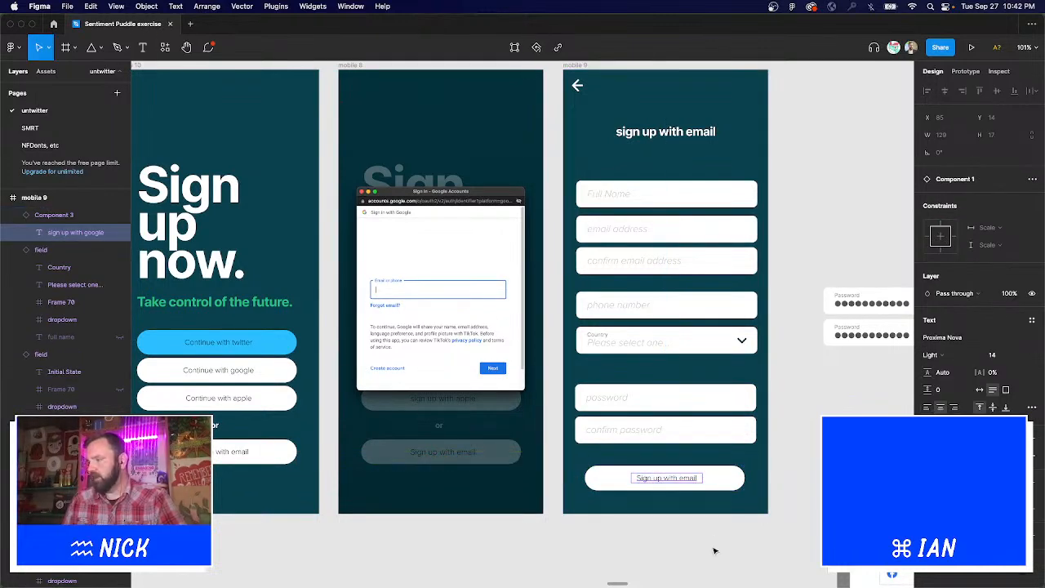
{"action": "key", "text": "shift+1"}
{"action": "scroll", "coordinate": [644, 425], "scroll_direction": "down", "scroll_amount": 1}
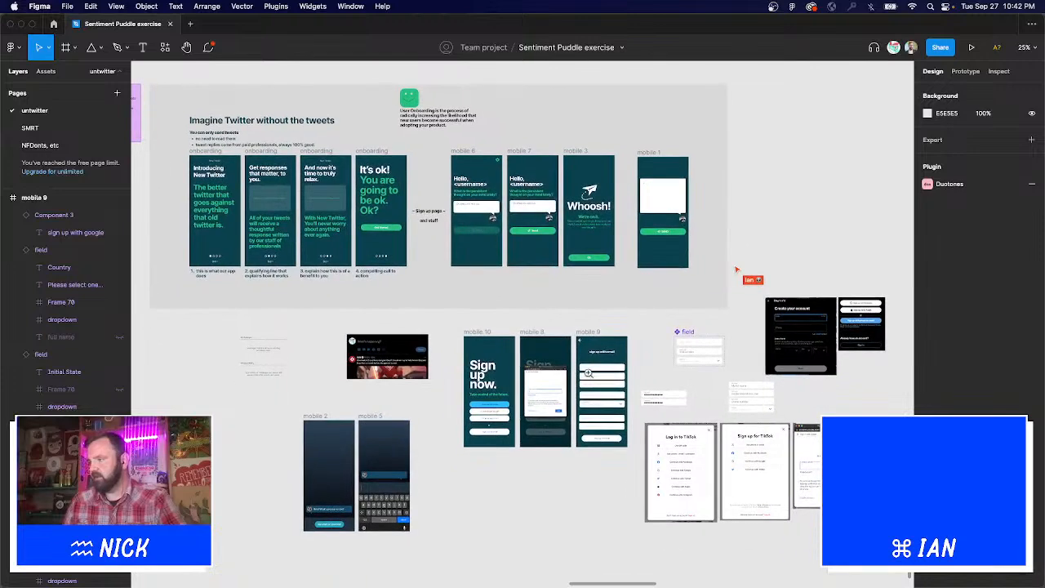
{"action": "key", "text": "z"}
{"action": "left_click_drag", "start_coordinate": [509, 303], "coordinate": [806, 432]}
{"action": "scroll", "coordinate": [273, 447], "scroll_direction": "left", "scroll_amount": 5}
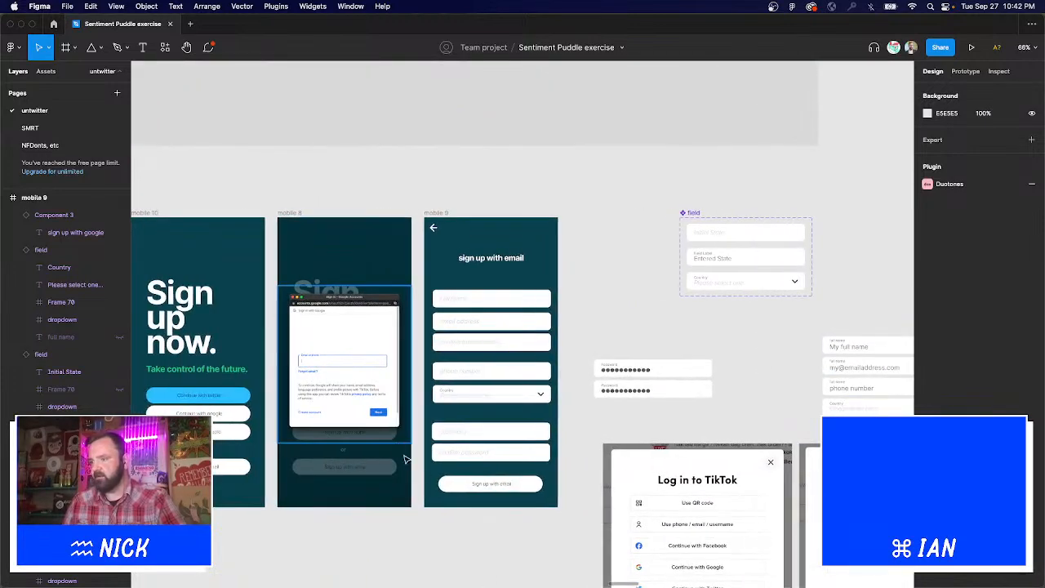
Move the email button off the form screen and pull the green SEND button onto the canvas.
{"action": "left_click_drag", "start_coordinate": [491, 483], "coordinate": [615, 260]}
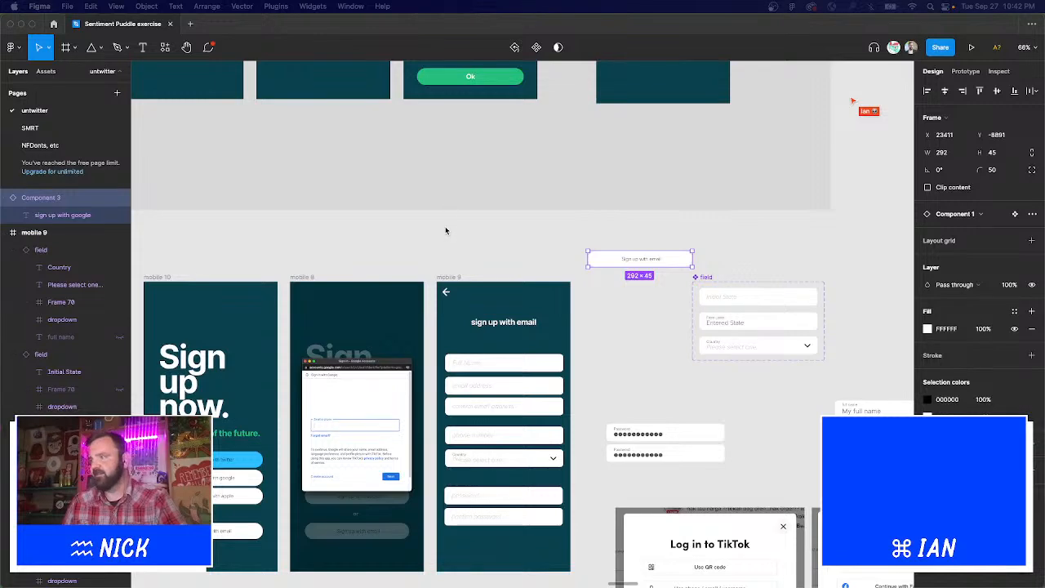
{"action": "scroll", "coordinate": [621, 250], "scroll_direction": "up", "scroll_amount": 2}
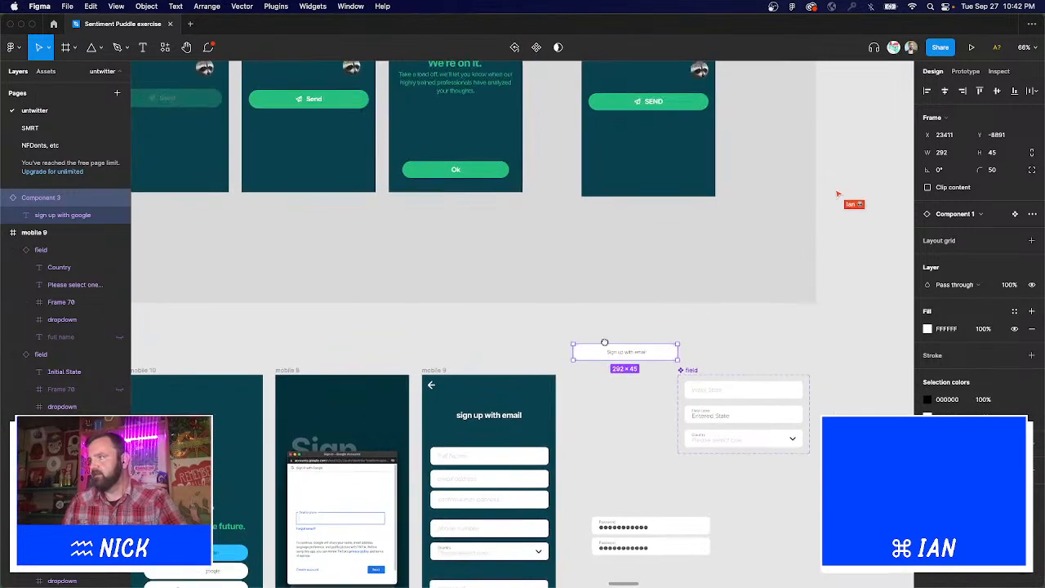
{"action": "scroll", "coordinate": [556, 207], "scroll_direction": "up", "scroll_amount": 3}
{"action": "scroll", "coordinate": [626, 339], "scroll_direction": "down", "scroll_amount": 2}
{"action": "scroll", "coordinate": [626, 338], "scroll_direction": "right", "scroll_amount": 3}
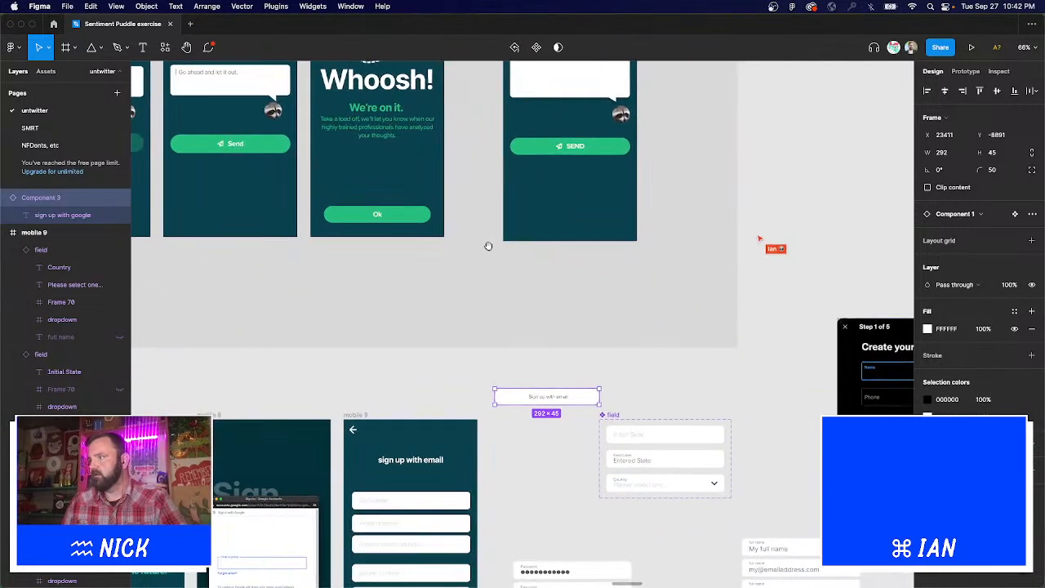
{"action": "left_click", "coordinate": [613, 146]}
{"action": "left_click_drag", "start_coordinate": [626, 146], "coordinate": [597, 375]}
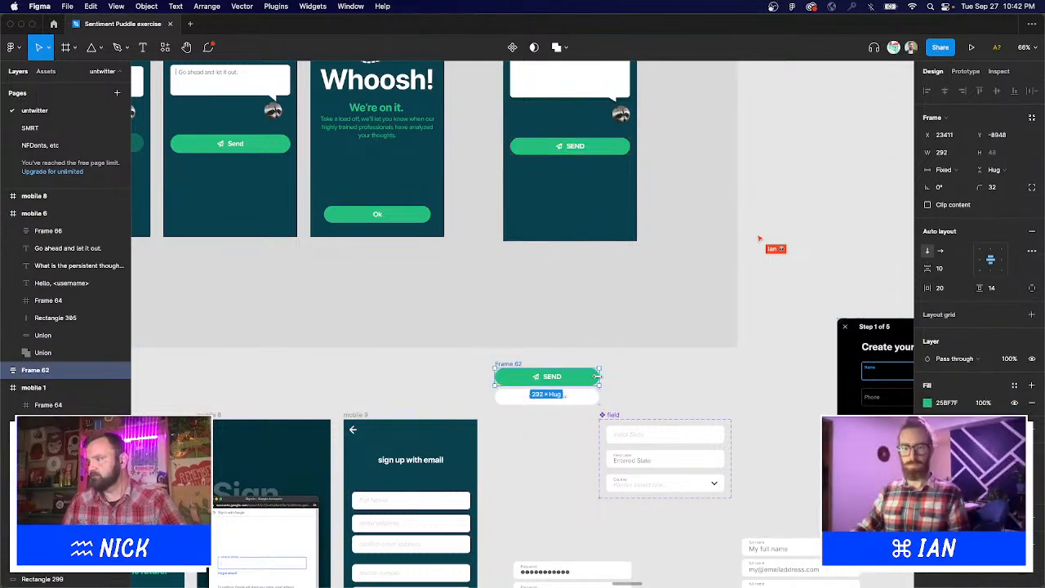
Move the white sign-up button away, below the field component.
{"action": "left_click", "coordinate": [640, 391]}
{"action": "left_click", "coordinate": [572, 374]}
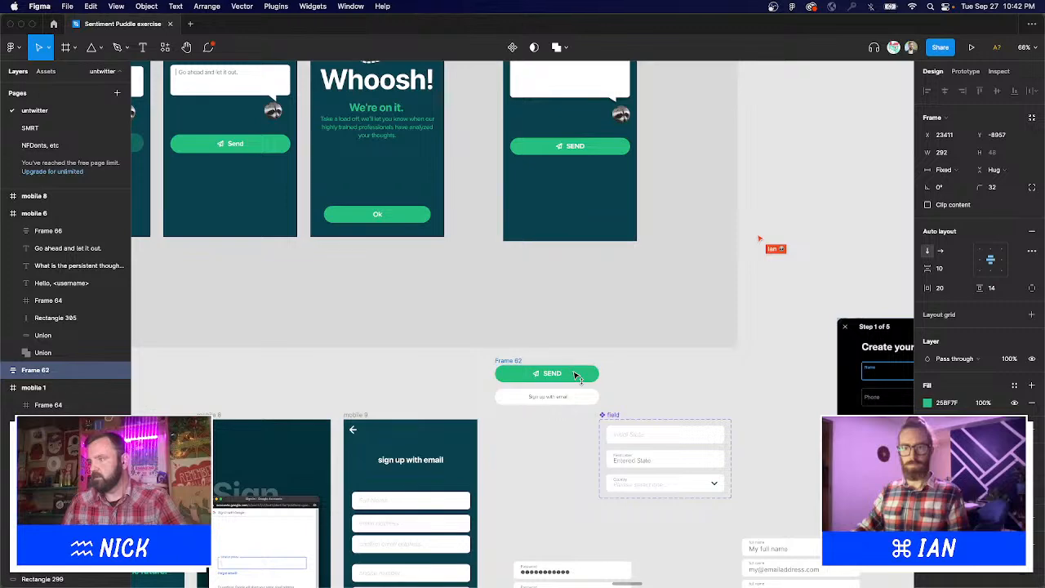
{"action": "left_click", "coordinate": [639, 387]}
{"action": "scroll", "coordinate": [640, 387], "scroll_direction": "down", "scroll_amount": 3}
{"action": "left_click", "coordinate": [576, 305]}
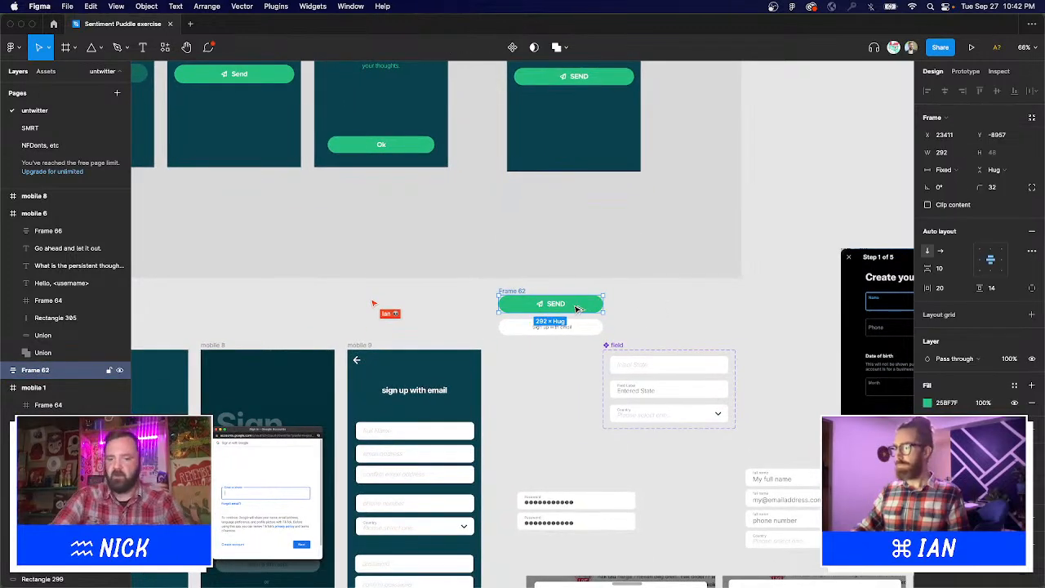
{"action": "left_click", "coordinate": [535, 327]}
{"action": "left_click_drag", "start_coordinate": [535, 327], "coordinate": [647, 464]}
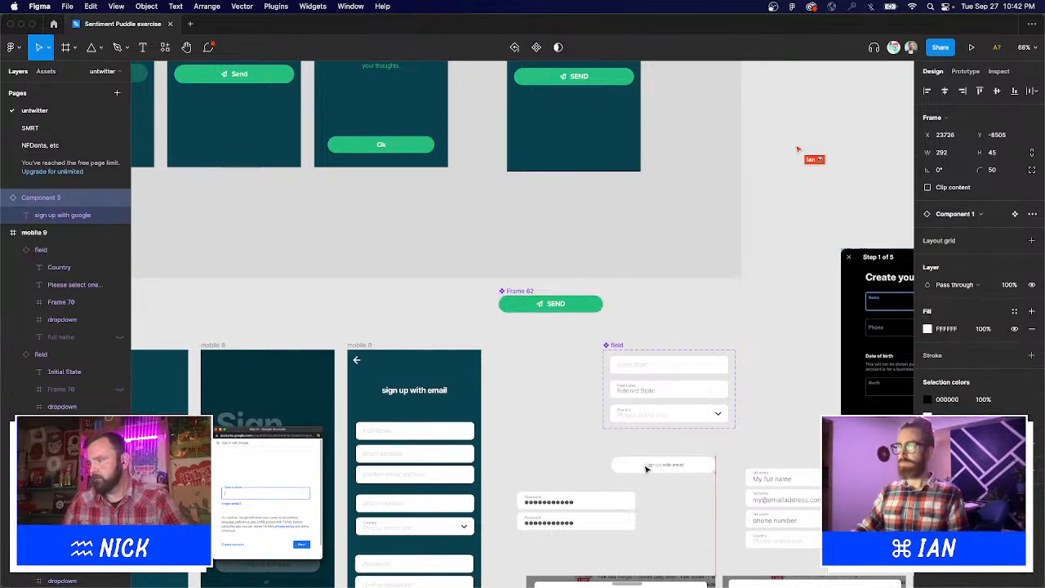
Name the SEND button component 'button style'.
{"action": "left_click", "coordinate": [568, 307]}
{"action": "key", "text": "shift+a"}
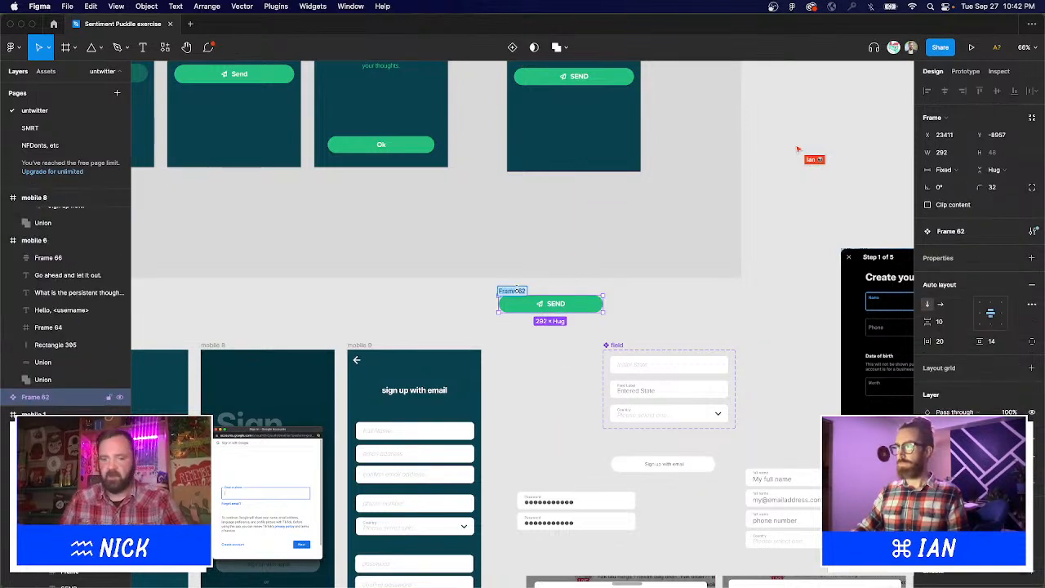
{"action": "type", "text": "butt"}
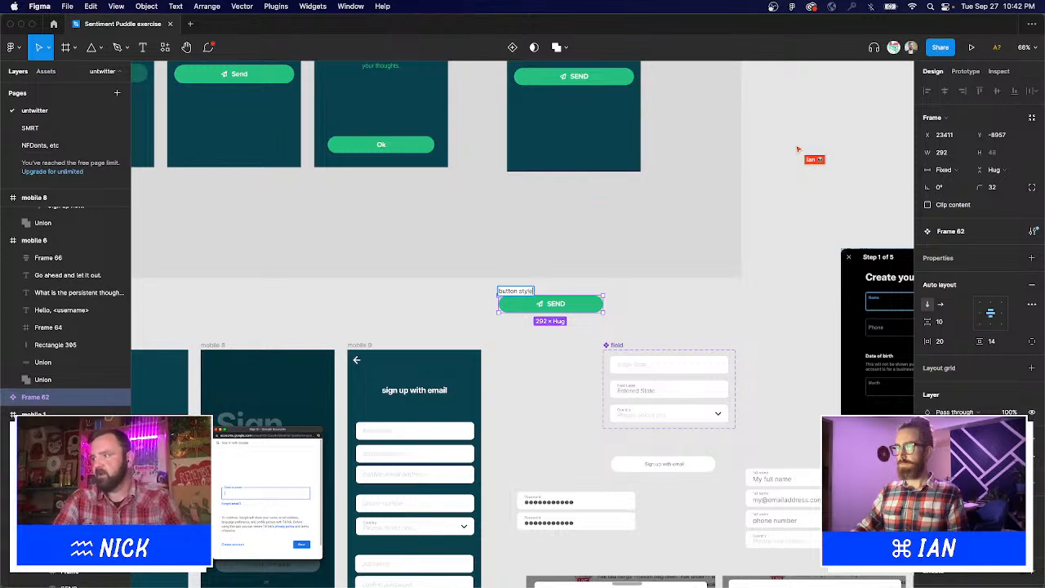
{"action": "type", "text": "on style"}
{"action": "key", "text": "Return"}
Turn the button into a variant set with a second SEND variant.
{"action": "scroll", "coordinate": [615, 373], "scroll_direction": "up", "scroll_amount": 5}
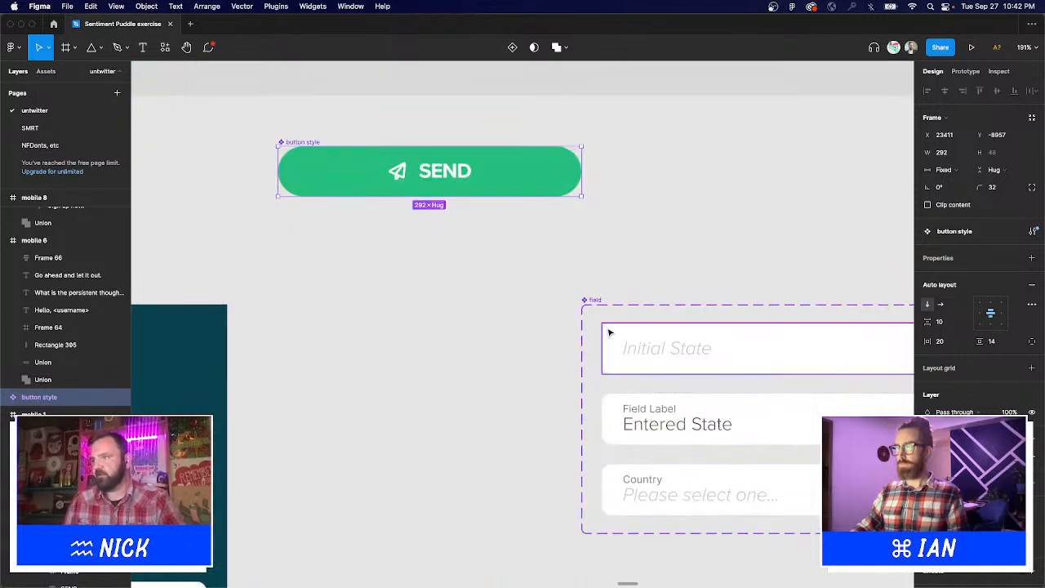
{"action": "scroll", "coordinate": [631, 238], "scroll_direction": "left", "scroll_amount": 2}
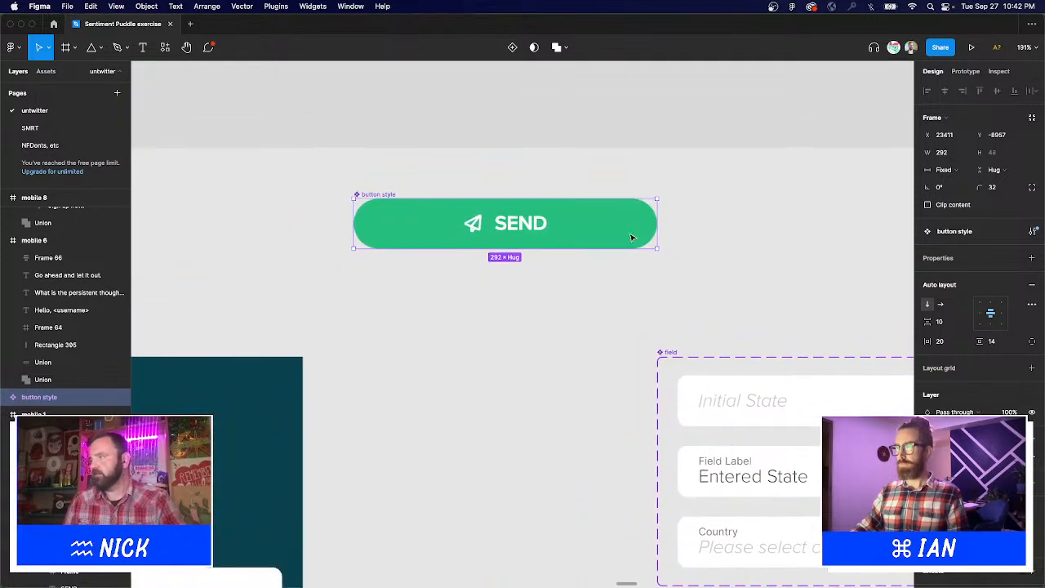
{"action": "left_click", "coordinate": [1032, 258]}
{"action": "left_click", "coordinate": [989, 293]}
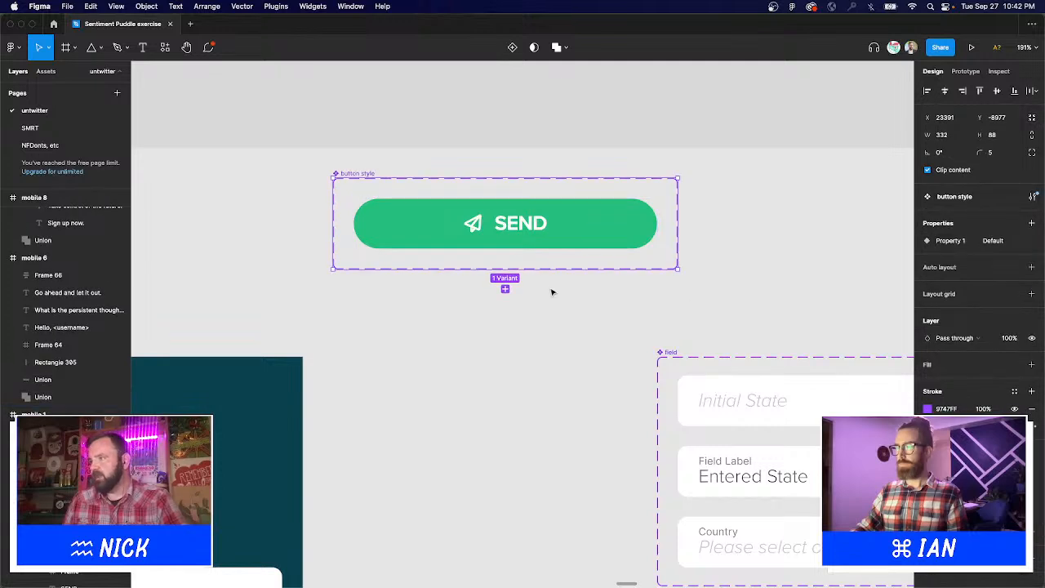
{"action": "left_click", "coordinate": [505, 290]}
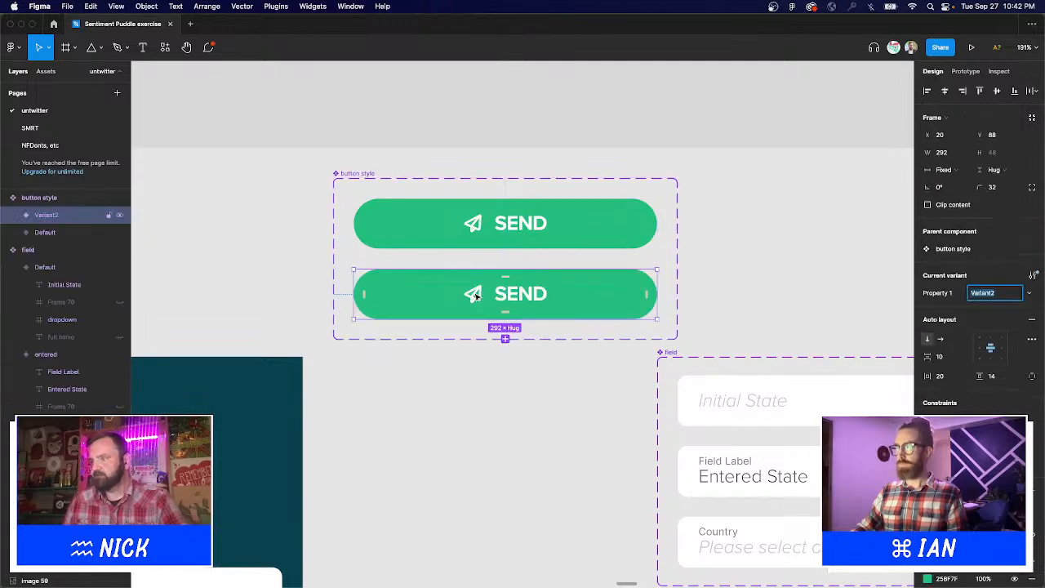
Delete the paper-plane icon from the first button and remove the wrapper around its label.
{"action": "double_click", "coordinate": [476, 297]}
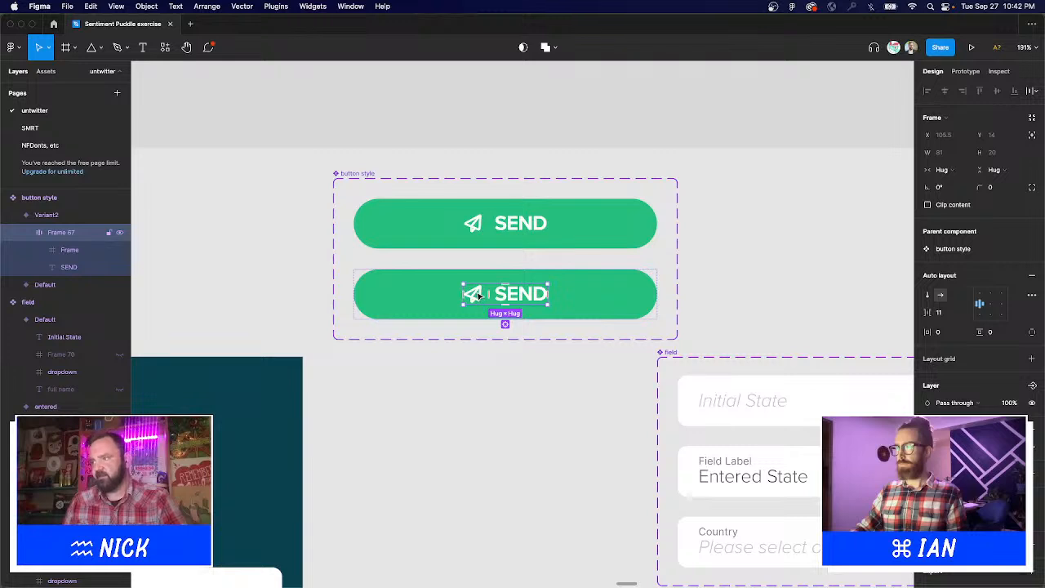
{"action": "left_click", "coordinate": [472, 222]}
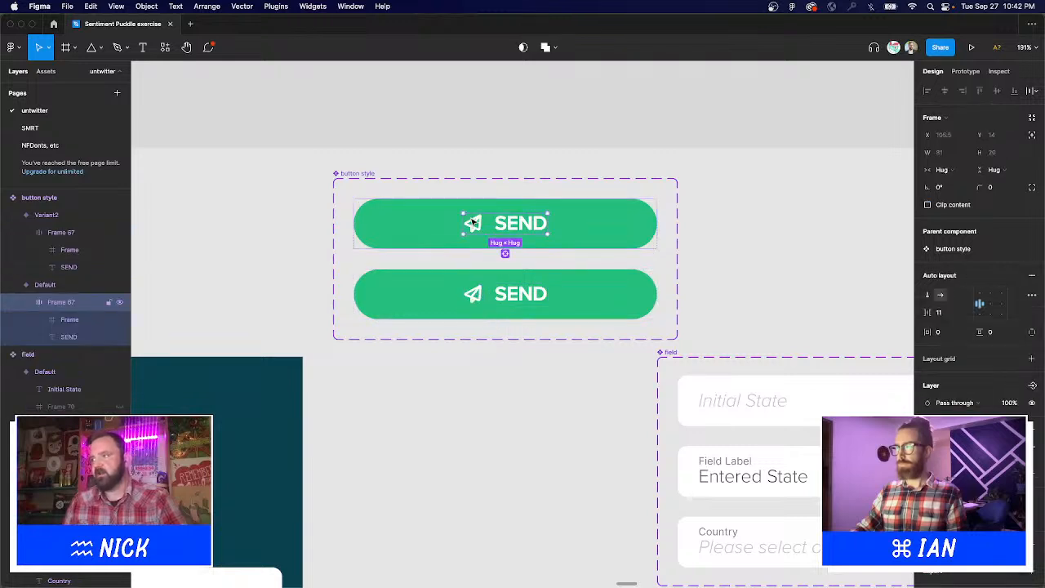
{"action": "left_click", "coordinate": [474, 223]}
{"action": "key", "text": "Delete"}
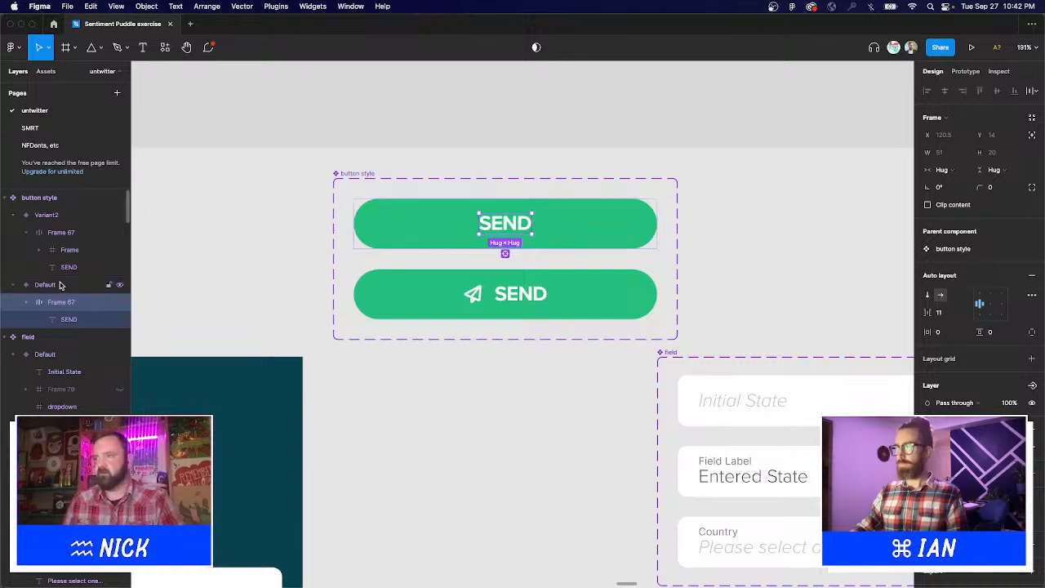
{"action": "key", "text": "super+shift+g"}
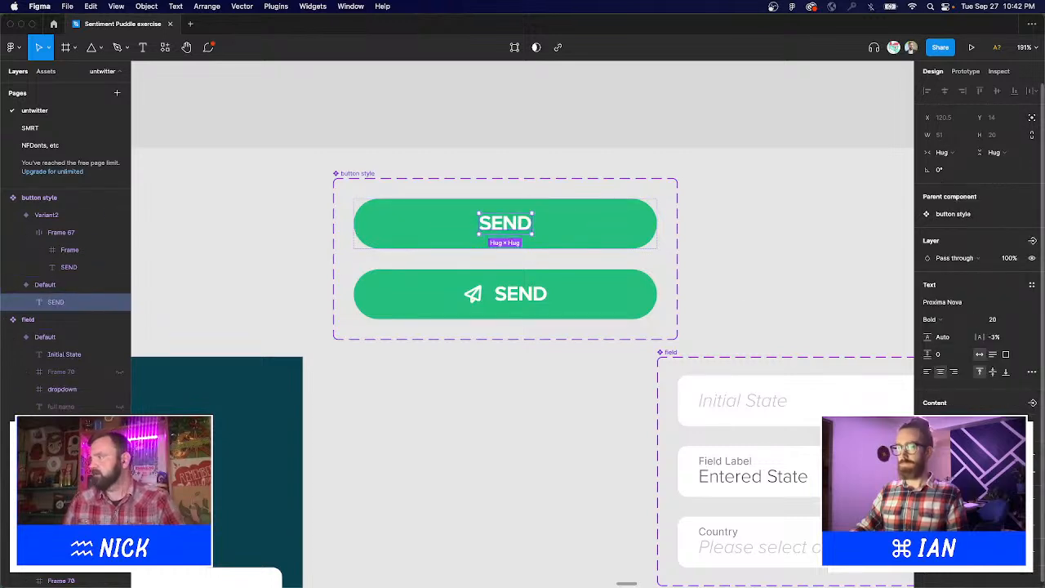
Relabel the upper button variant 'button state'.
{"action": "double_click", "coordinate": [518, 226]}
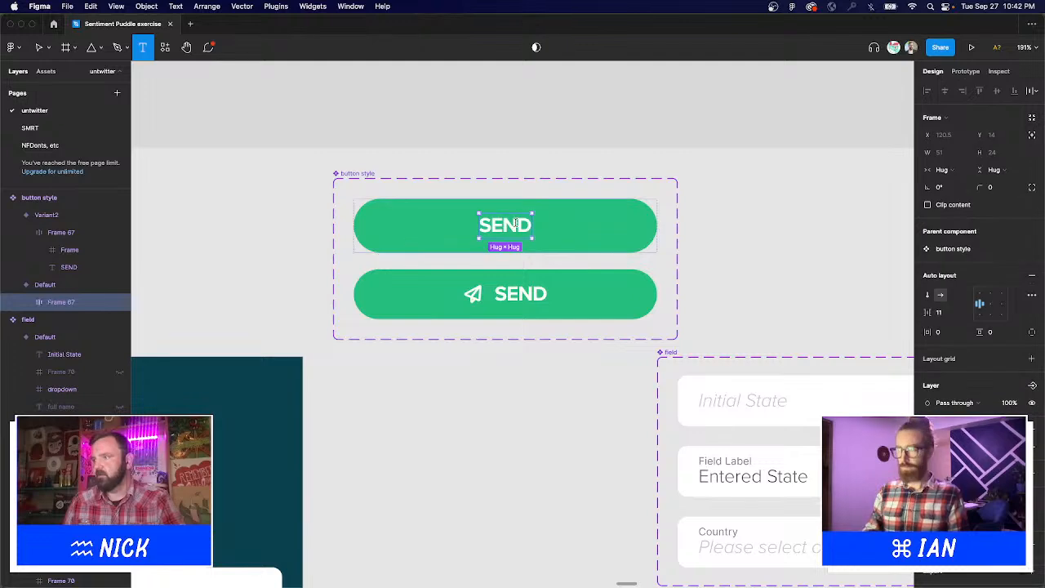
{"action": "key", "text": "super+z"}
{"action": "type", "text": "Button"}
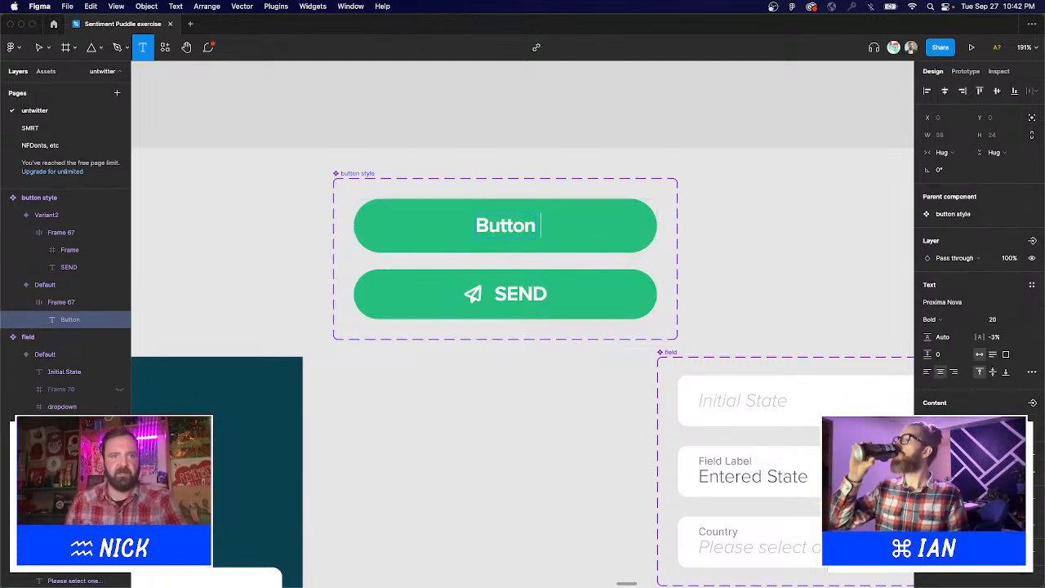
{"action": "key", "text": "Escape"}
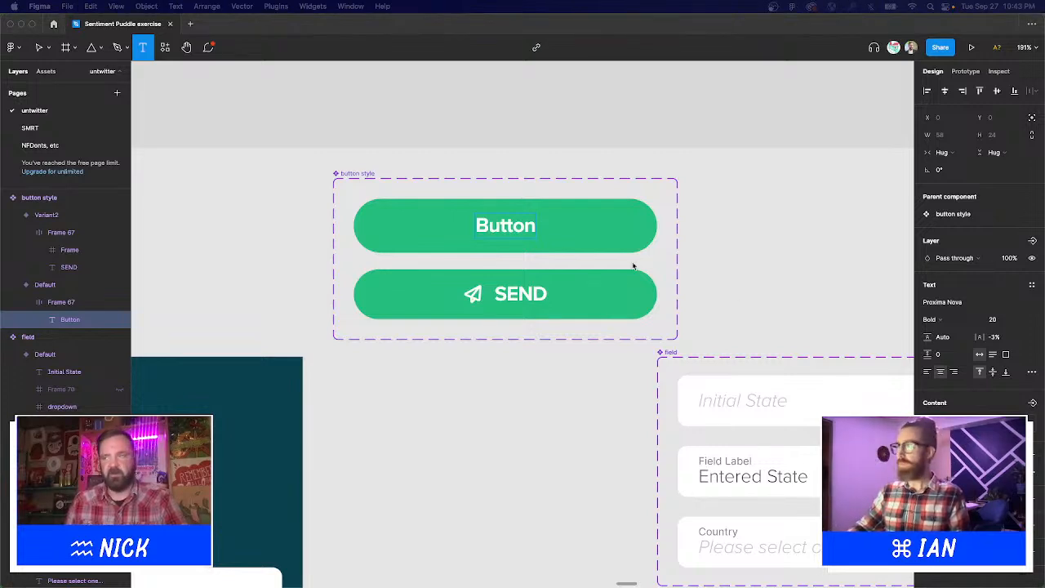
{"action": "left_click", "coordinate": [496, 214]}
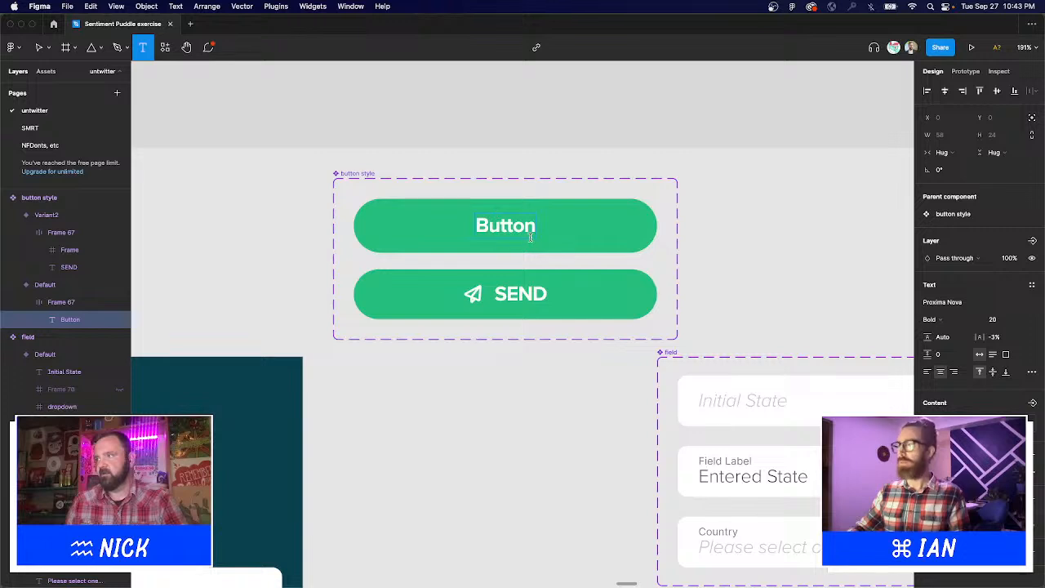
{"action": "left_click", "coordinate": [529, 230]}
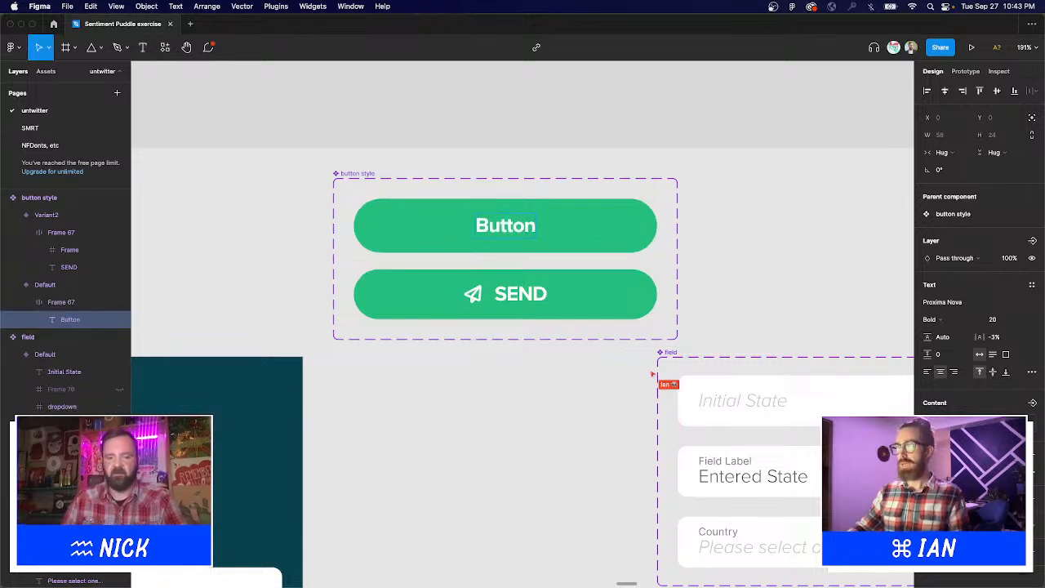
{"action": "type", "text": "state"}
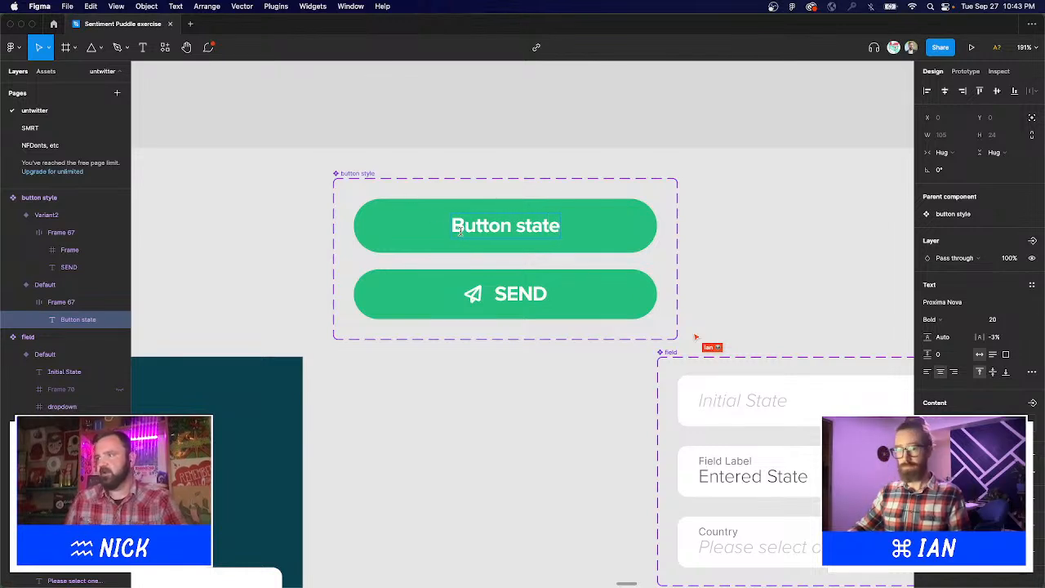
{"action": "type", "text": "b"}
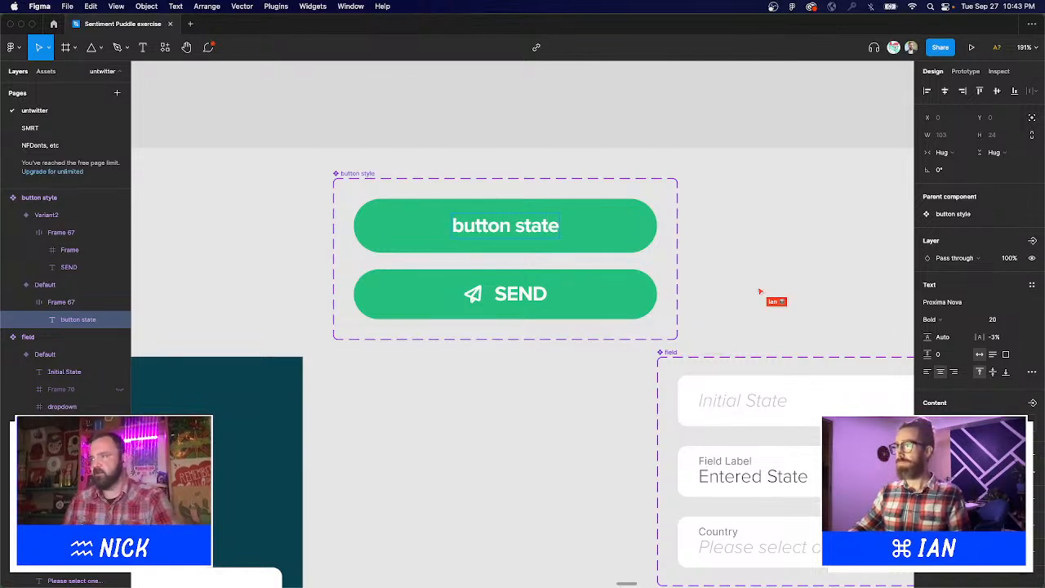
{"action": "key", "text": "Escape"}
Set the SEND variant's property value to 'send'.
{"action": "left_click", "coordinate": [709, 232]}
{"action": "scroll", "coordinate": [577, 310], "scroll_direction": "down", "scroll_amount": 5}
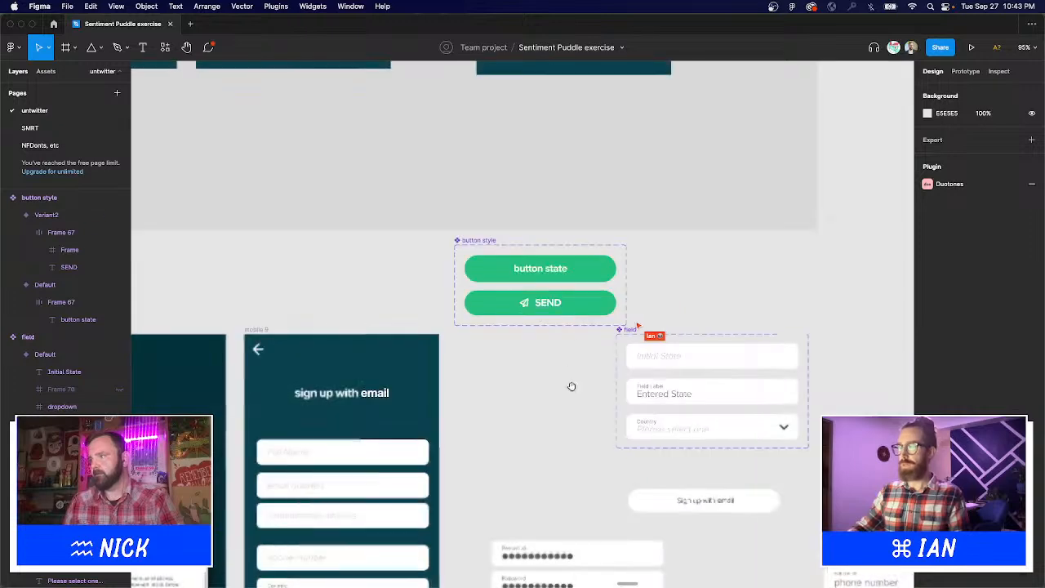
{"action": "scroll", "coordinate": [639, 346], "scroll_direction": "down", "scroll_amount": 3}
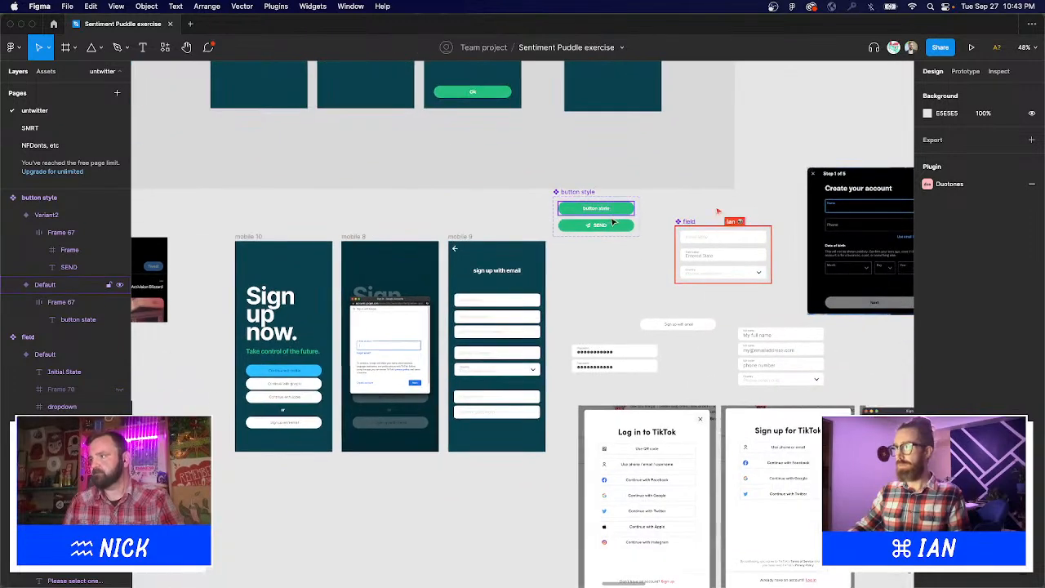
{"action": "left_click", "coordinate": [596, 225]}
{"action": "left_click", "coordinate": [983, 292]}
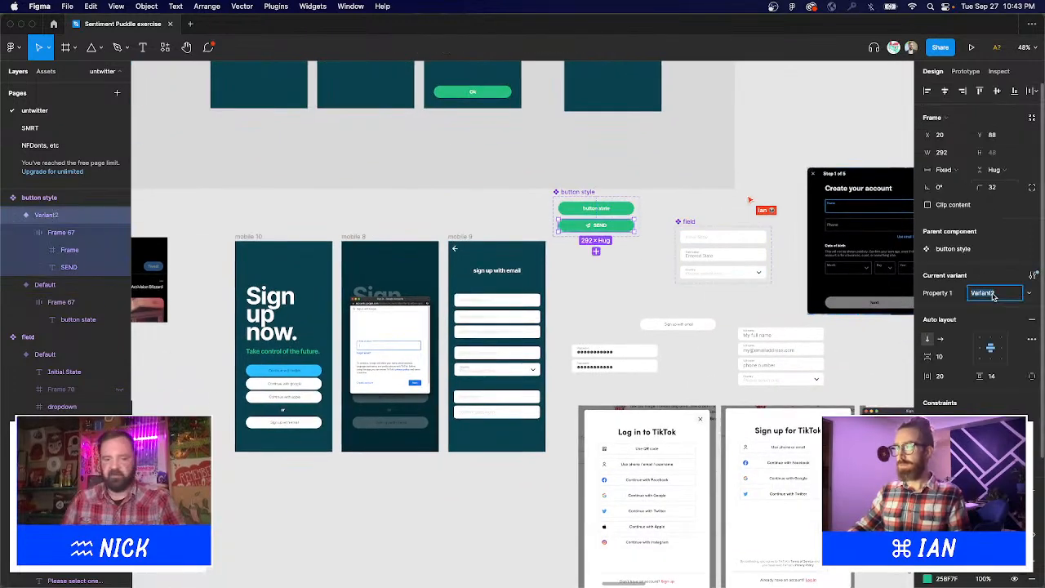
{"action": "type", "text": "send"}
{"action": "key", "text": "Return"}
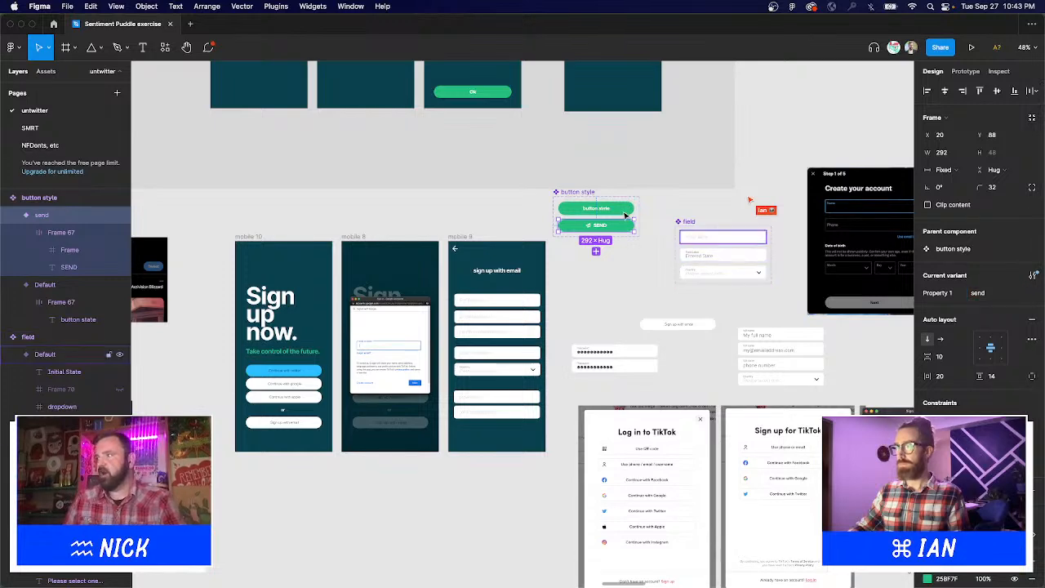
{"action": "left_click", "coordinate": [690, 203]}
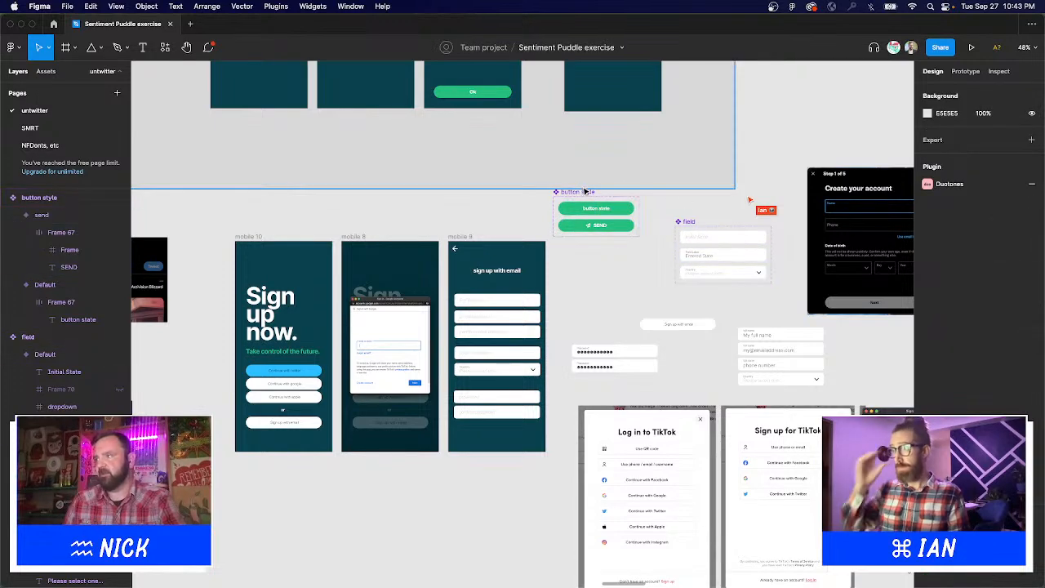
Move the button style and field component sets together beside the sign-up screen.
{"action": "left_click_drag", "start_coordinate": [586, 193], "coordinate": [642, 237]}
{"action": "left_click", "coordinate": [671, 222], "text": "shift"}
{"action": "left_click_drag", "start_coordinate": [430, 228], "coordinate": [707, 447]}
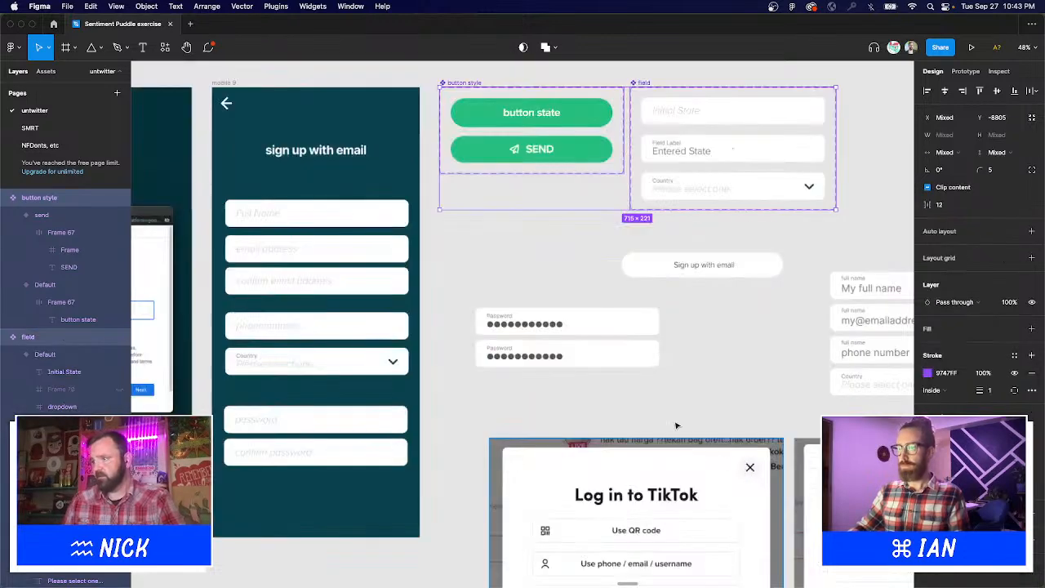
{"action": "scroll", "coordinate": [703, 392], "scroll_direction": "left", "scroll_amount": 5}
{"action": "scroll", "coordinate": [767, 249], "scroll_direction": "right", "scroll_amount": 3}
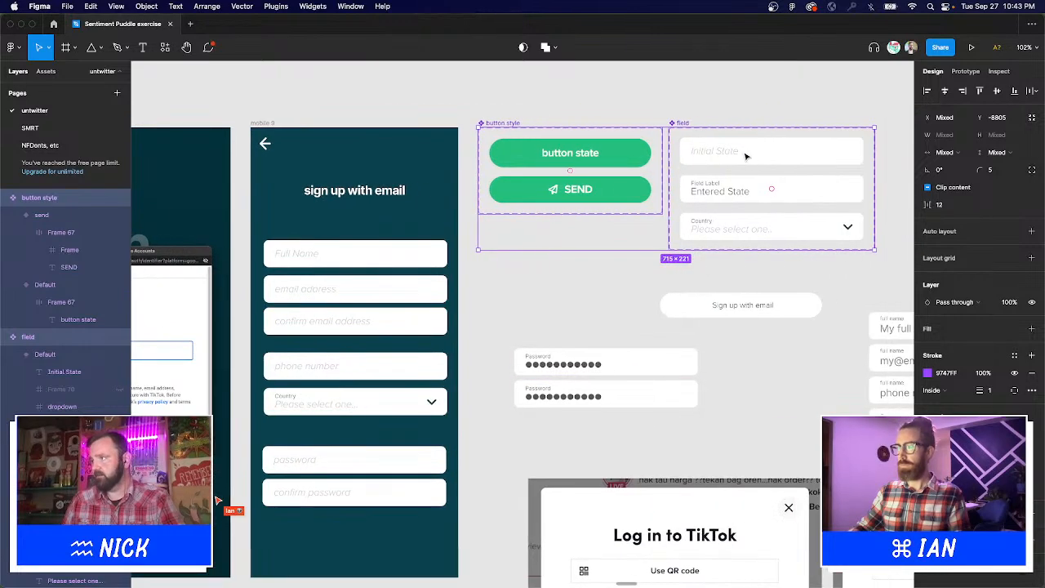
{"action": "left_click", "coordinate": [710, 108]}
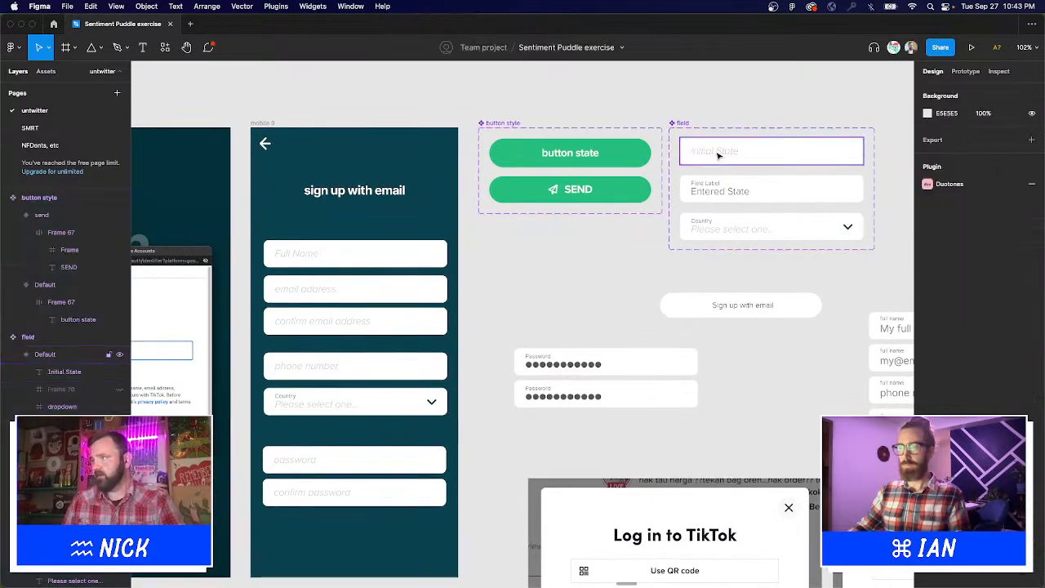
Select all grey placeholder texts and darken their fill colour.
{"action": "left_click", "coordinate": [719, 156]}
{"action": "key", "text": "super+alt+a"}
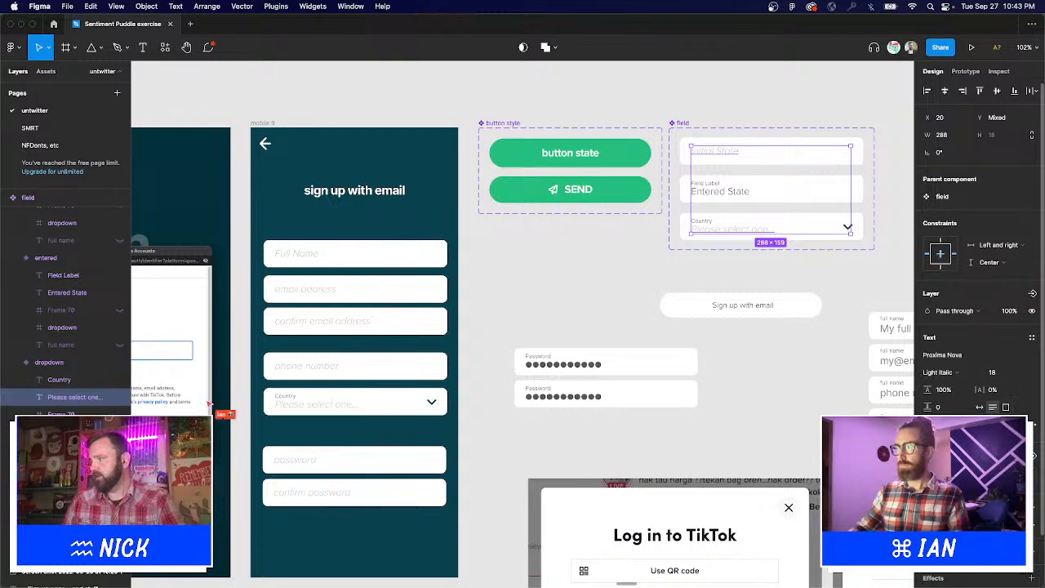
{"action": "left_click", "coordinate": [930, 470]}
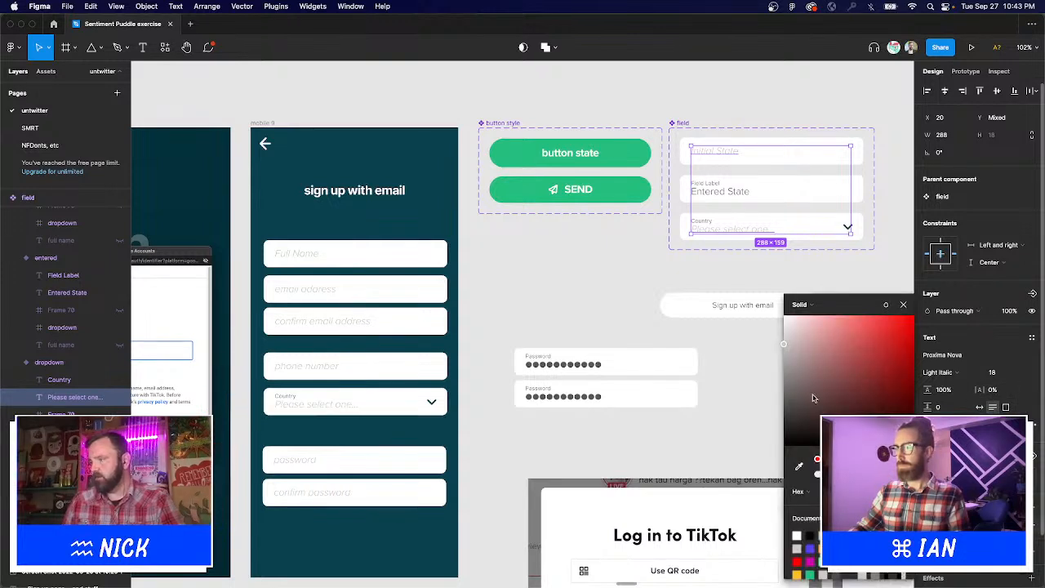
{"action": "left_click_drag", "start_coordinate": [786, 349], "coordinate": [782, 369]}
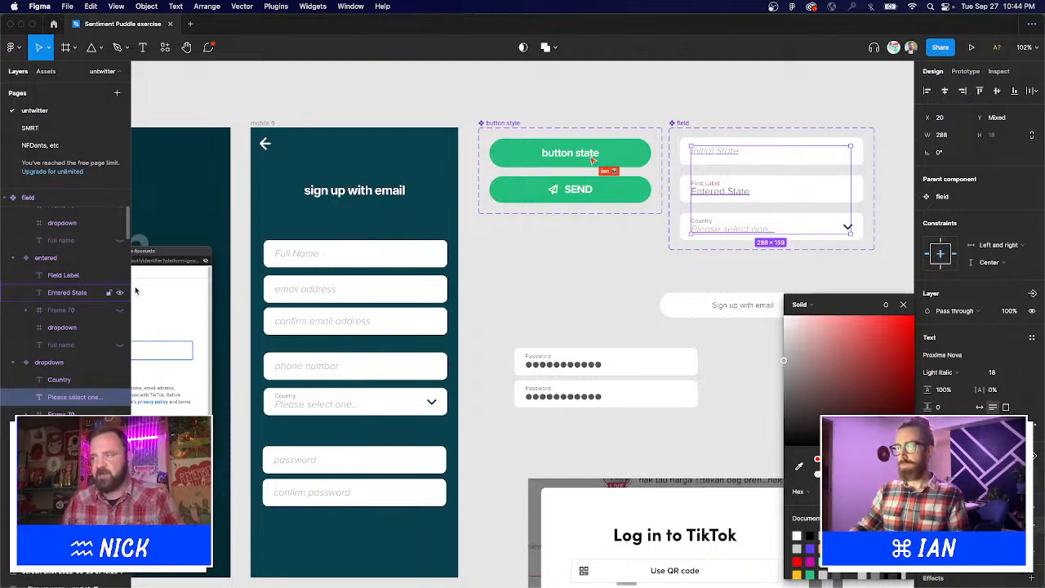
Stack a group of sign-up fields with automatic spacing, gap 18.
{"action": "left_click", "coordinate": [495, 275]}
{"action": "left_click_drag", "start_coordinate": [494, 275], "coordinate": [569, 241]}
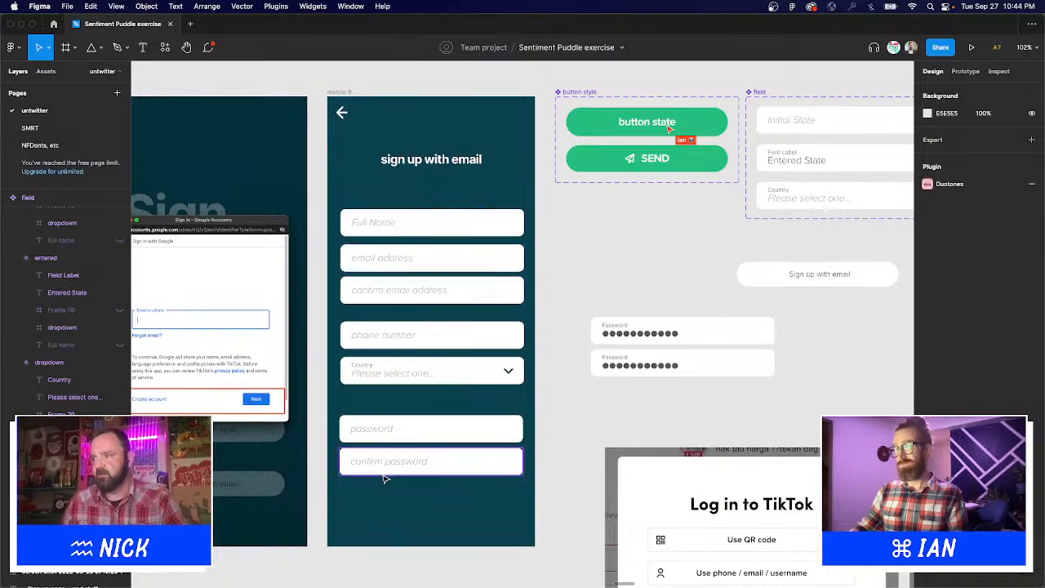
{"action": "scroll", "coordinate": [626, 414], "scroll_direction": "up", "scroll_amount": 2}
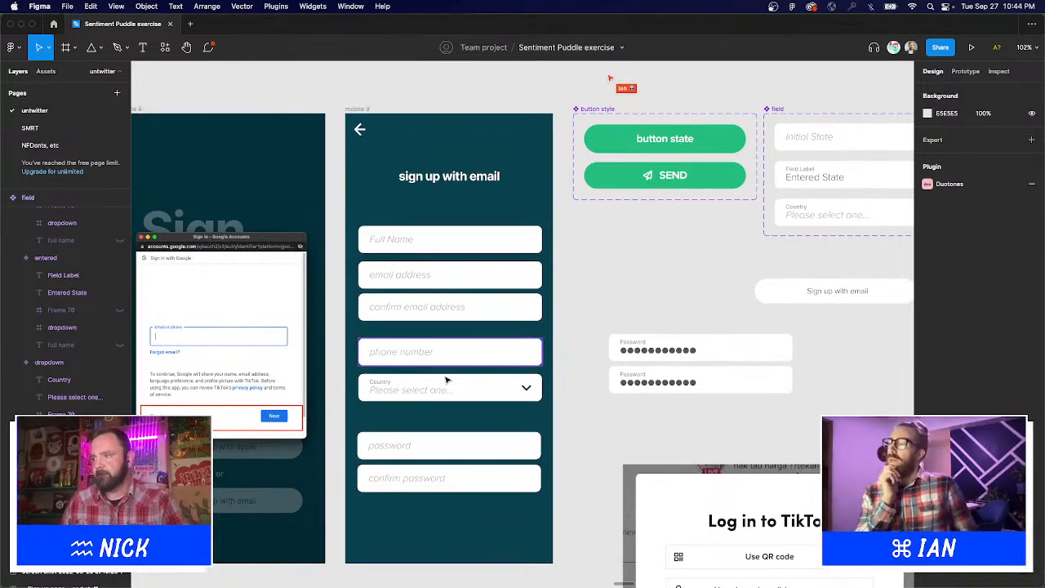
{"action": "left_click_drag", "start_coordinate": [449, 379], "coordinate": [543, 472]}
{"action": "key", "text": "shift+a"}
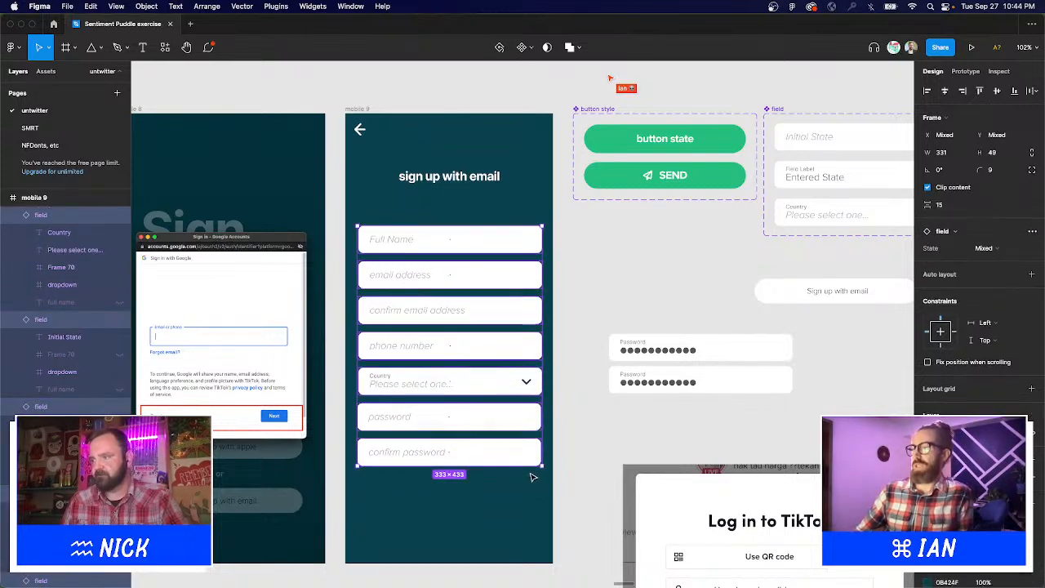
{"action": "left_click_drag", "start_coordinate": [448, 365], "coordinate": [449, 352]}
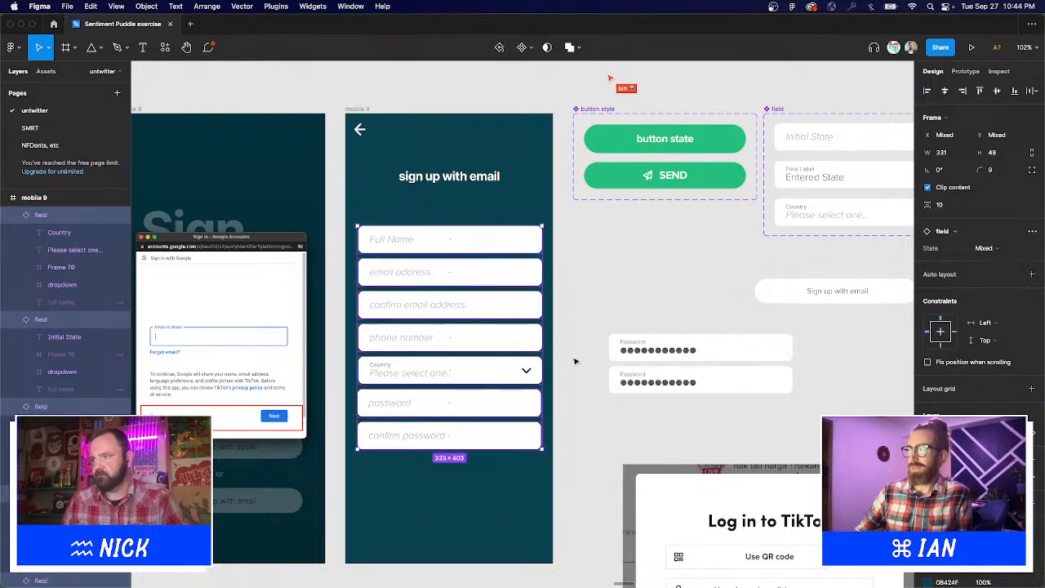
{"action": "left_click", "coordinate": [559, 411]}
Move the fields from confirm email down slightly lower, then left-align all form fields.
{"action": "left_click_drag", "start_coordinate": [573, 459], "coordinate": [420, 383]}
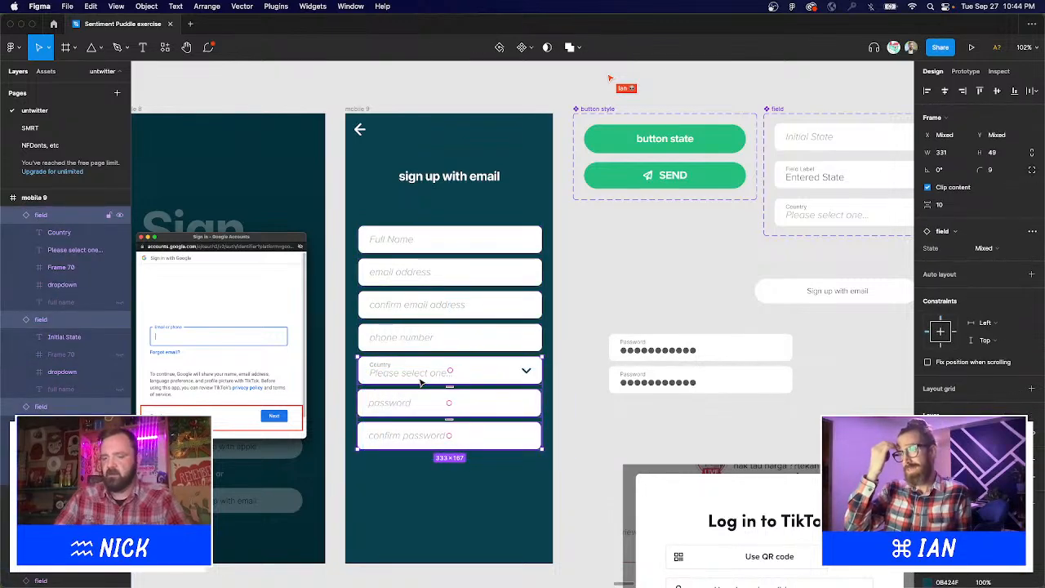
{"action": "left_click", "coordinate": [549, 486]}
{"action": "left_click", "coordinate": [369, 308]}
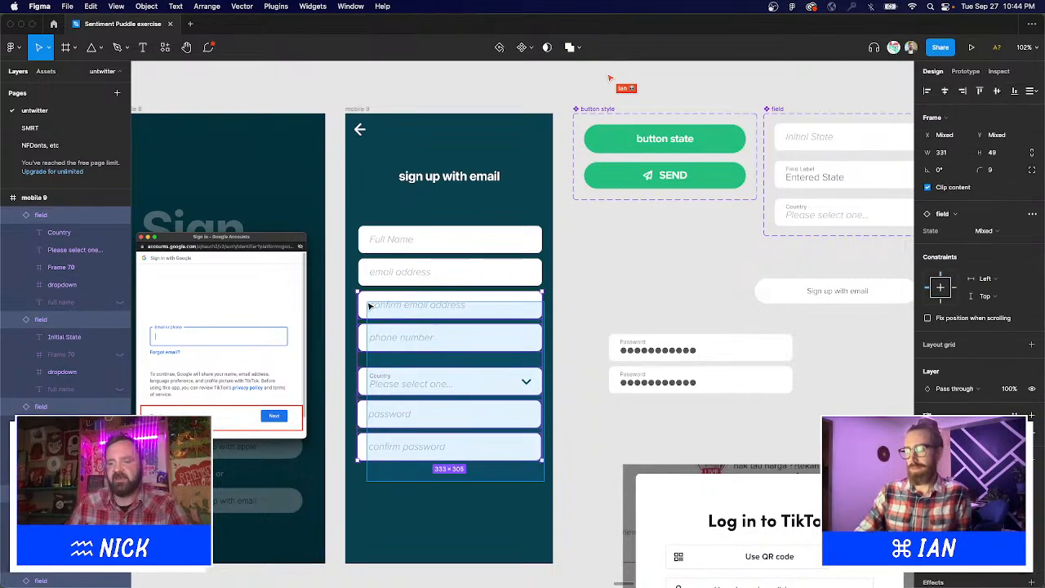
{"action": "key", "text": "shift+Down"}
{"action": "key", "text": "shift+Down"}
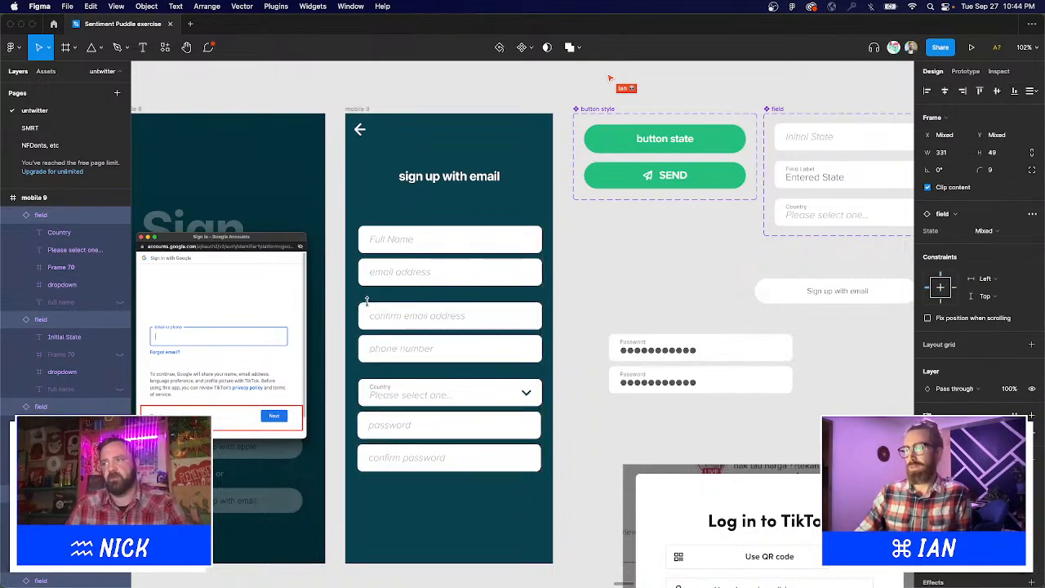
{"action": "left_click", "coordinate": [450, 278], "text": "shift"}
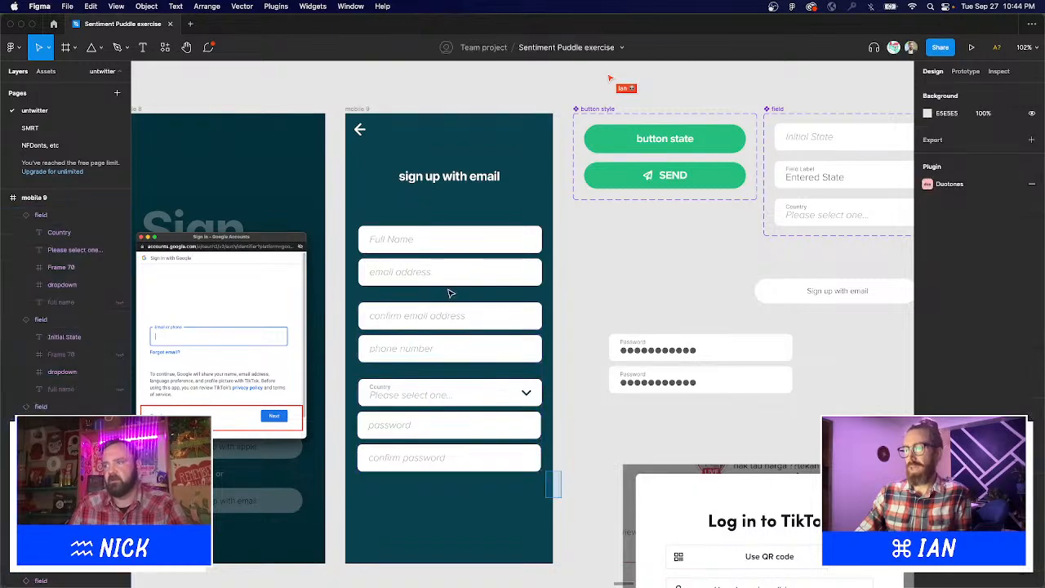
{"action": "left_click", "coordinate": [363, 237], "text": "shift"}
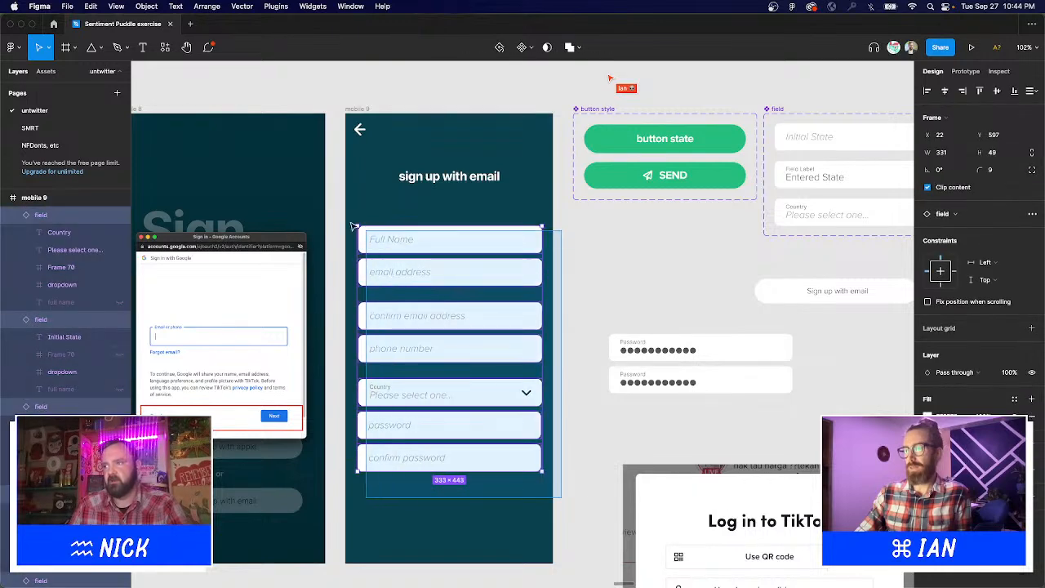
{"action": "left_click", "coordinate": [928, 91]}
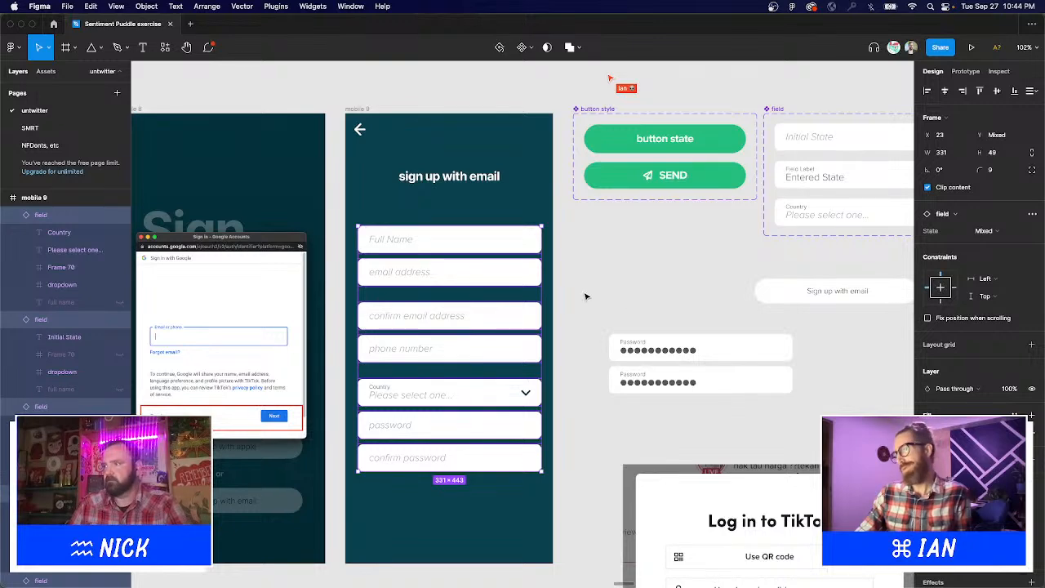
Nudge the field stack left until X reads 22 and it sits centred.
{"action": "key", "text": "Right"}
{"action": "key", "text": "Right"}
{"action": "key", "text": "Right"}
{"action": "key", "text": "Right"}
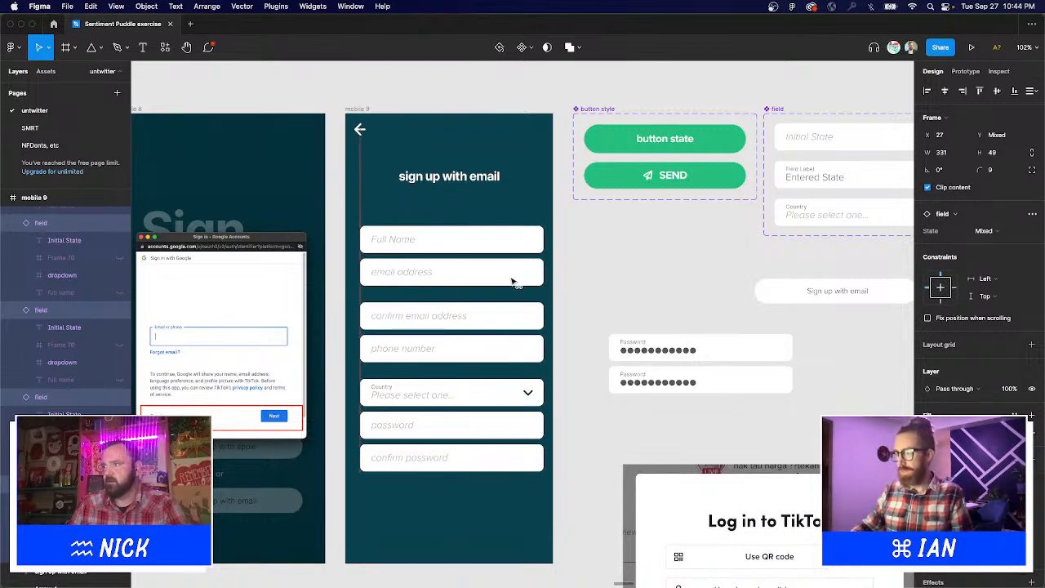
{"action": "key", "text": "Left"}
{"action": "key", "text": "Left"}
{"action": "key", "text": "Left"}
{"action": "key", "text": "Left"}
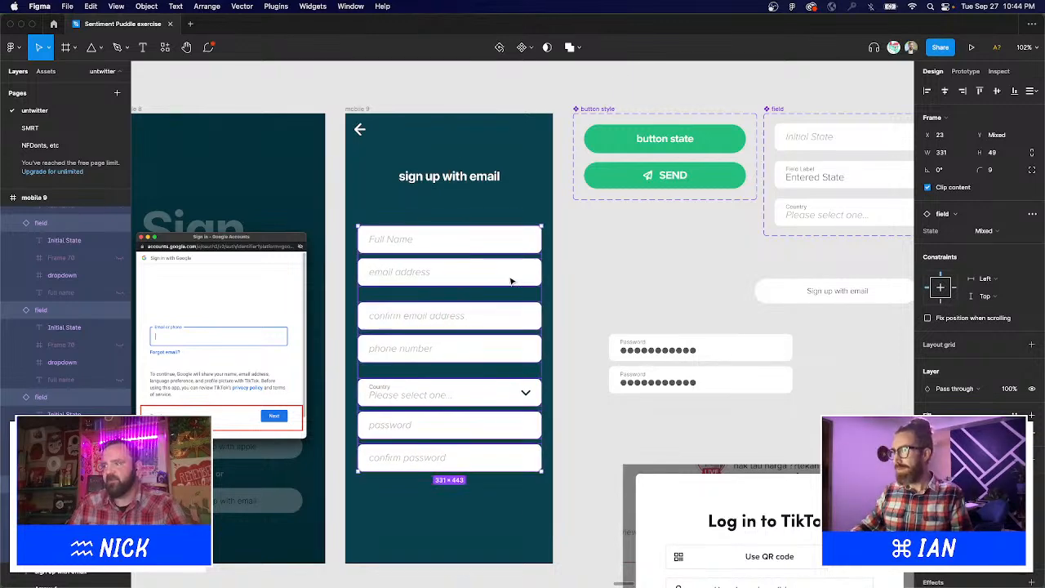
{"action": "key", "text": "Right"}
{"action": "key", "text": "Right"}
{"action": "key", "text": "Right"}
{"action": "key", "text": "Right"}
{"action": "key", "text": "Left"}
{"action": "key", "text": "Left"}
{"action": "key", "text": "Left"}
{"action": "key", "text": "Left"}
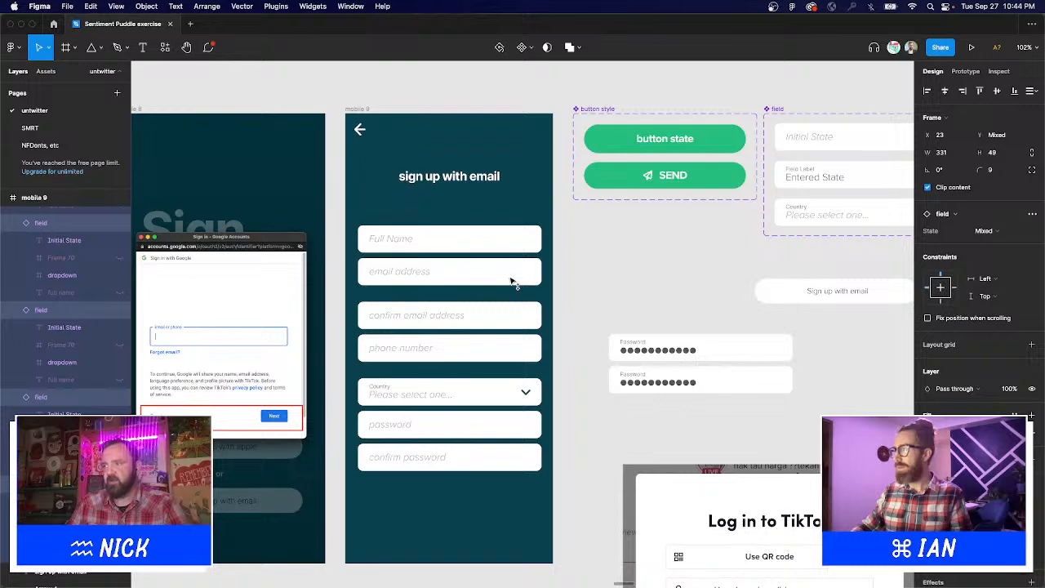
{"action": "key", "text": "Left"}
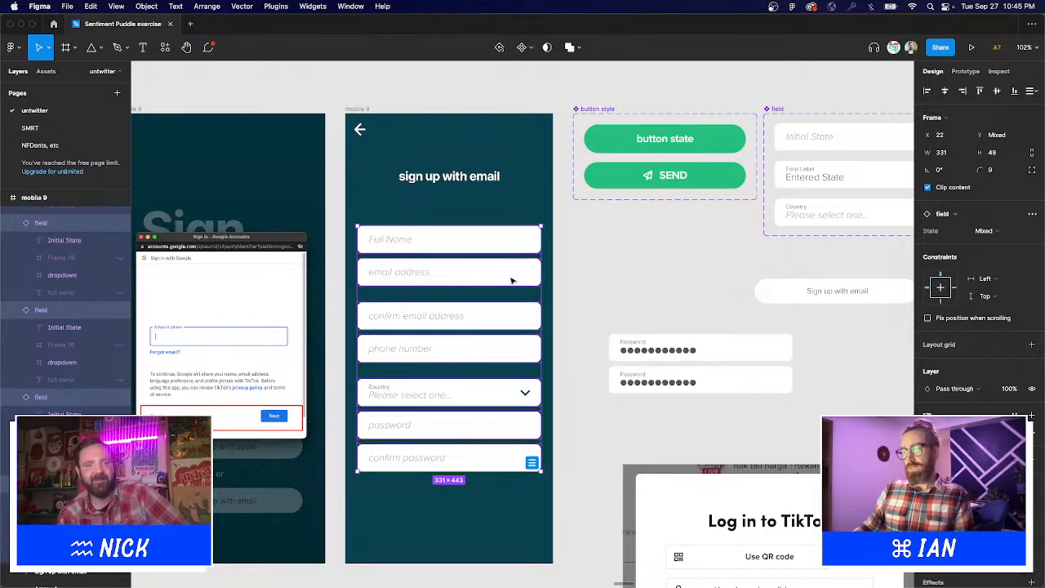
{"action": "left_click", "coordinate": [617, 278]}
Shift the email address and phone number fields slightly down.
{"action": "scroll", "coordinate": [637, 261], "scroll_direction": "down", "scroll_amount": 1}
{"action": "scroll", "coordinate": [637, 261], "scroll_direction": "left", "scroll_amount": 1}
{"action": "key", "text": "t"}
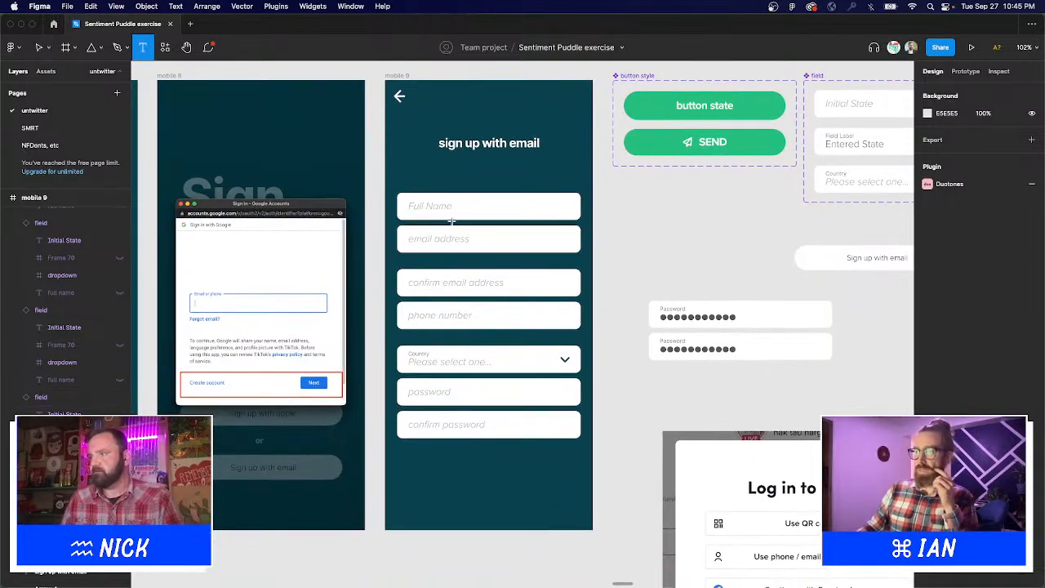
{"action": "left_click", "coordinate": [433, 205]}
{"action": "key", "text": "Escape"}
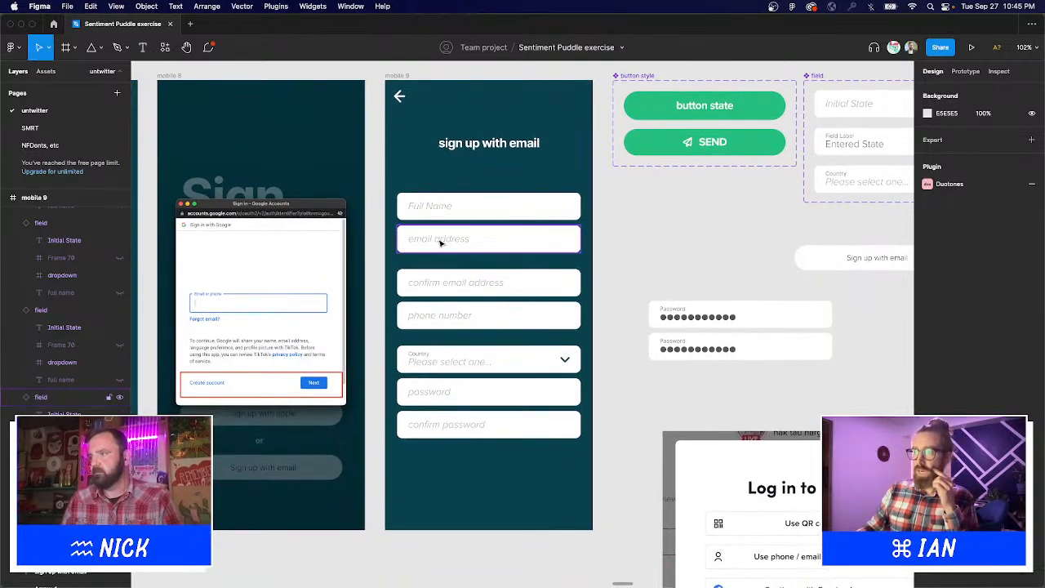
{"action": "left_click_drag", "start_coordinate": [440, 243], "coordinate": [441, 256]}
{"action": "left_click_drag", "start_coordinate": [482, 323], "coordinate": [488, 334]}
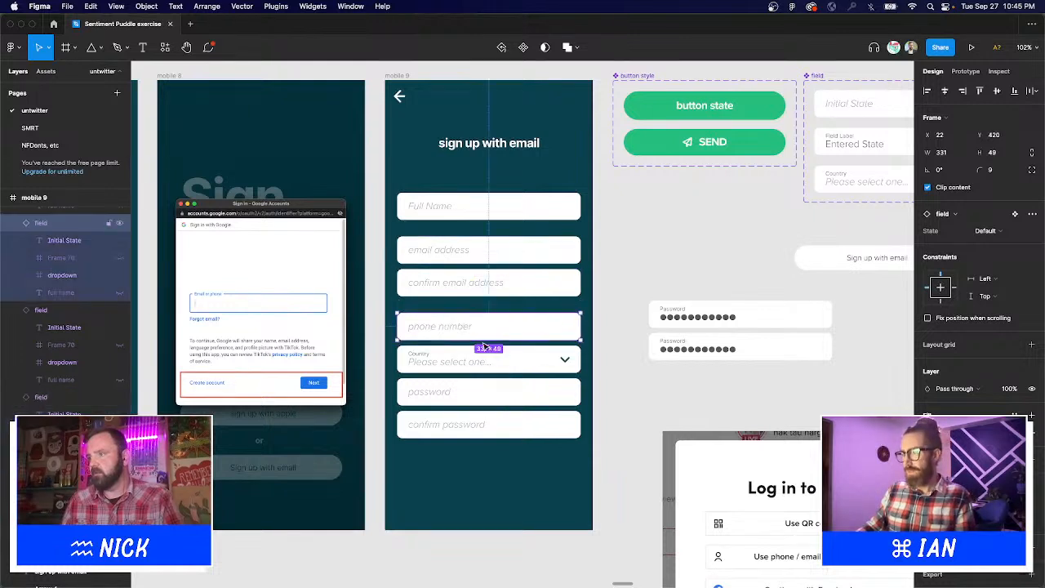
Move the phone number field below the Country dropdown.
{"action": "left_click", "coordinate": [490, 360]}
{"action": "left_click", "coordinate": [518, 399], "text": "shift"}
{"action": "left_click", "coordinate": [527, 425], "text": "shift"}
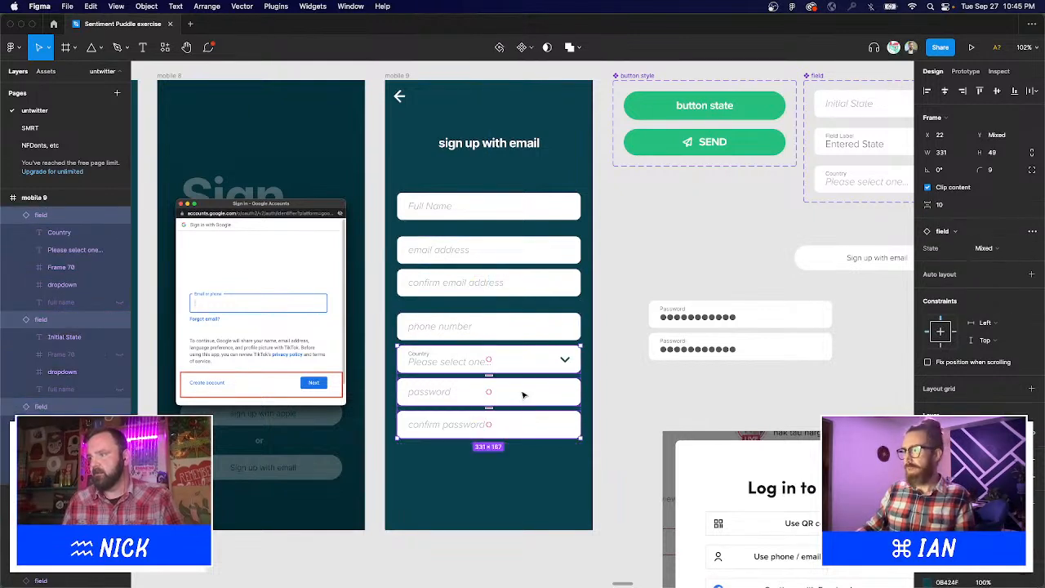
{"action": "left_click", "coordinate": [621, 408]}
{"action": "left_click", "coordinate": [486, 359]}
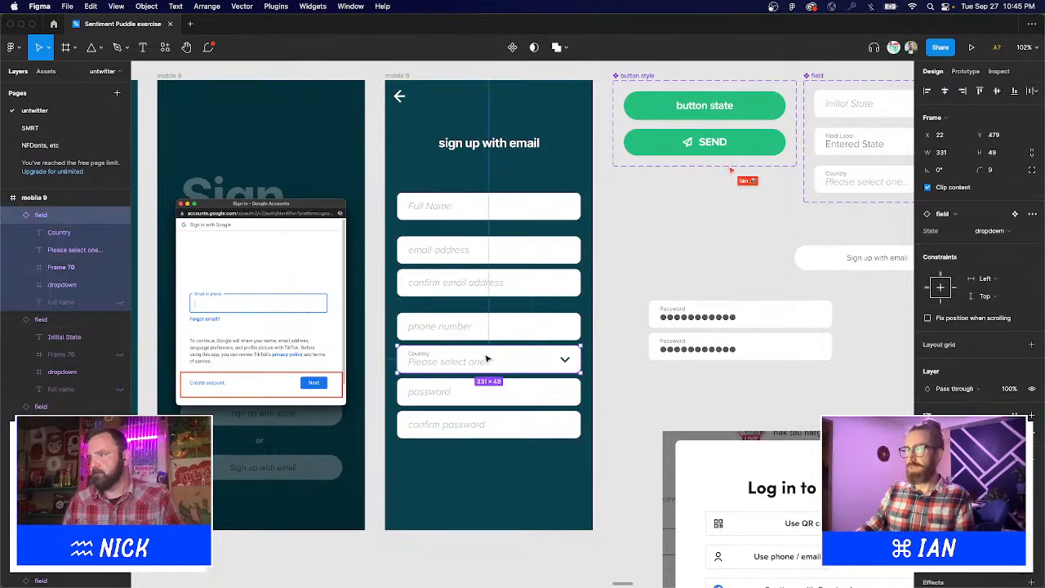
{"action": "left_click_drag", "start_coordinate": [486, 325], "coordinate": [488, 382]}
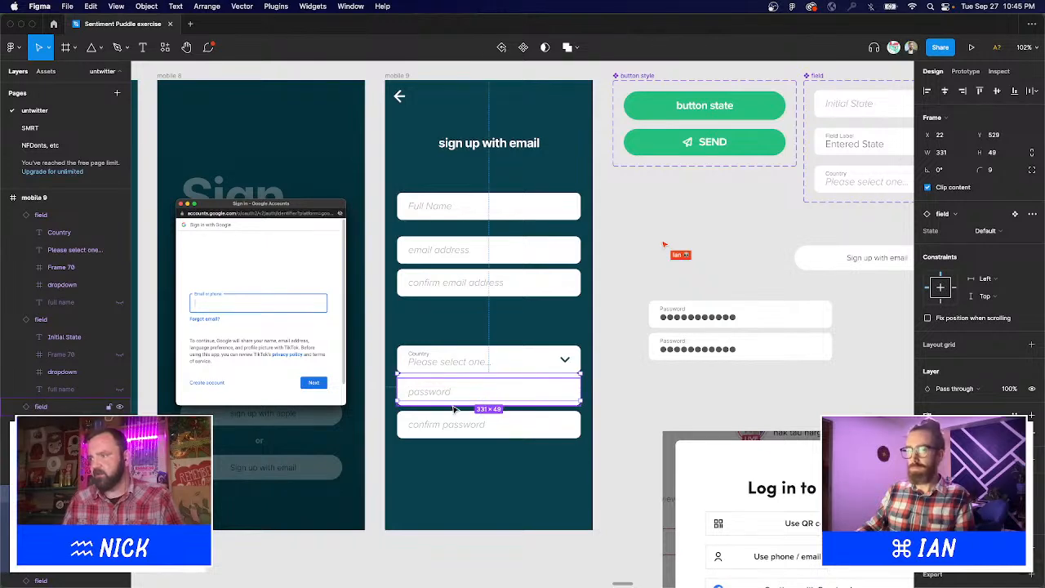
Push both password fields further down and snap the phone field under Country.
{"action": "left_click", "coordinate": [461, 394]}
{"action": "left_click", "coordinate": [465, 429], "text": "shift"}
{"action": "left_click_drag", "start_coordinate": [466, 428], "coordinate": [466, 471]}
{"action": "left_click", "coordinate": [450, 389]}
{"action": "left_click_drag", "start_coordinate": [450, 389], "coordinate": [464, 336]}
{"action": "left_click", "coordinate": [469, 369]}
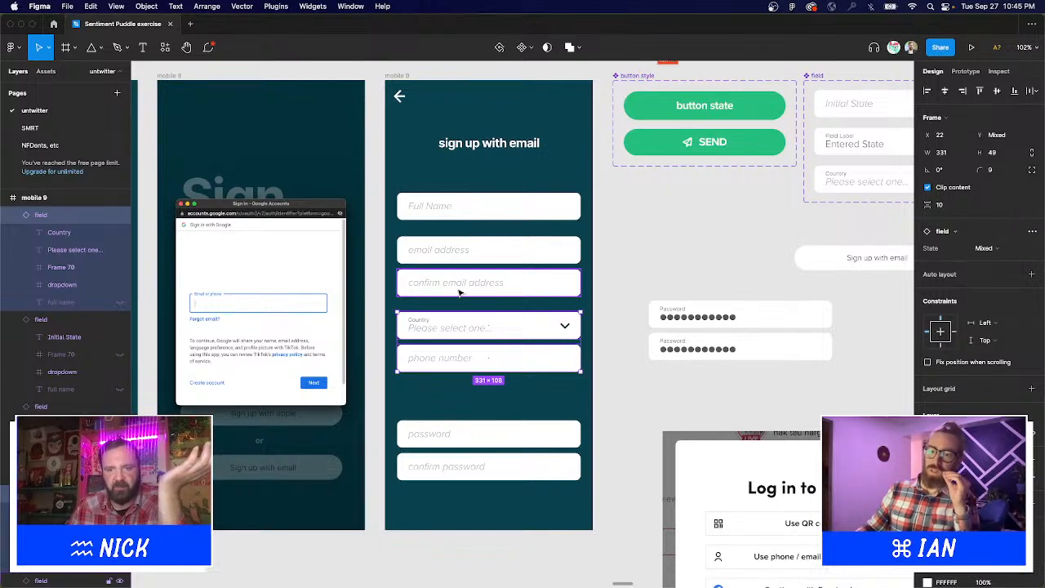
{"action": "left_click", "coordinate": [460, 292]}
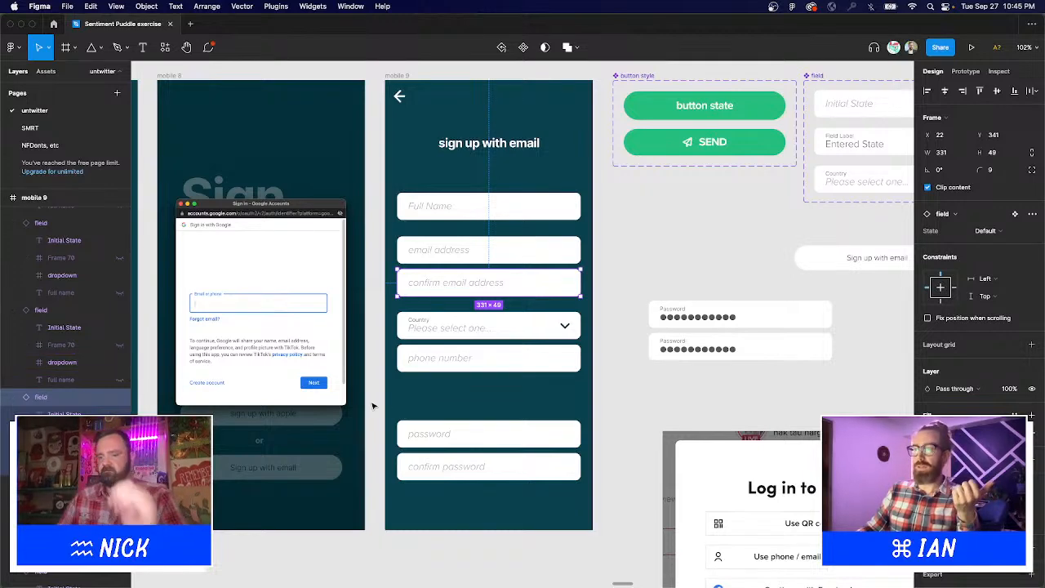
Delete the confirm email address field and move Country and phone up to close the gap.
{"action": "key", "text": "Delete"}
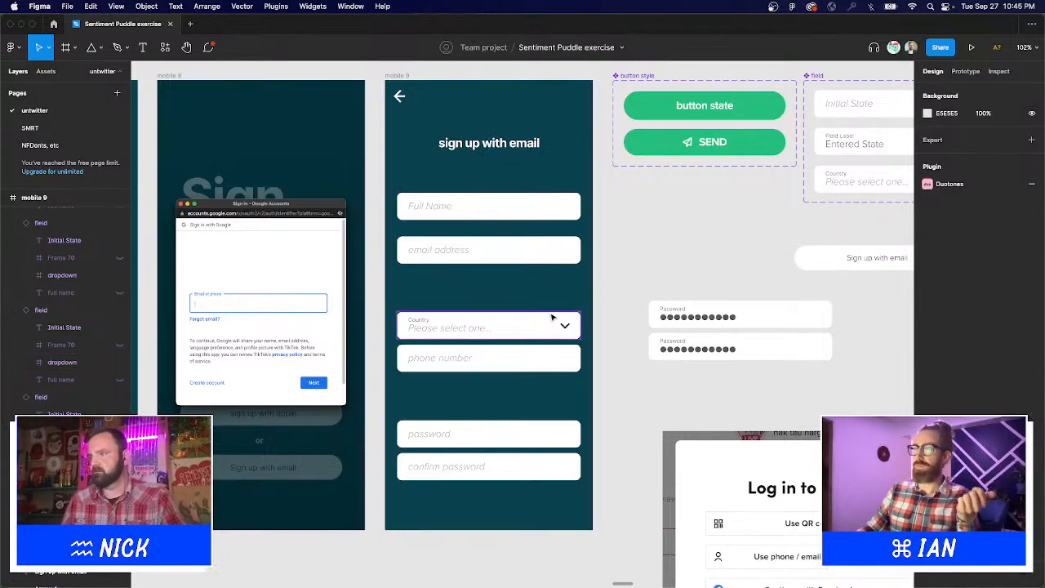
{"action": "left_click", "coordinate": [529, 330]}
{"action": "left_click_drag", "start_coordinate": [520, 367], "coordinate": [521, 332]}
{"action": "left_click", "coordinate": [648, 276]}
{"action": "left_click_drag", "start_coordinate": [647, 276], "coordinate": [694, 276]}
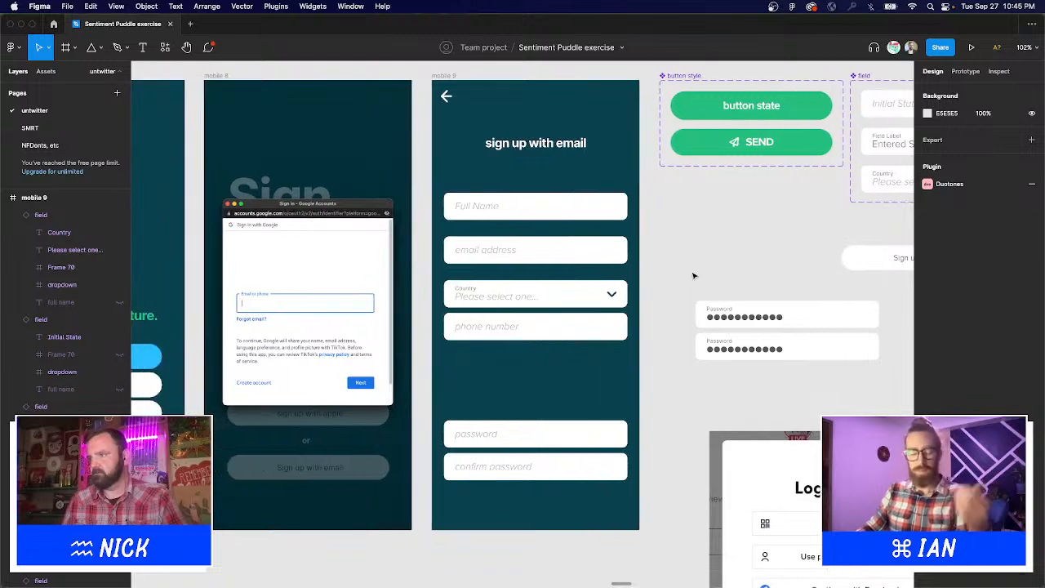
{"action": "left_click", "coordinate": [511, 297]}
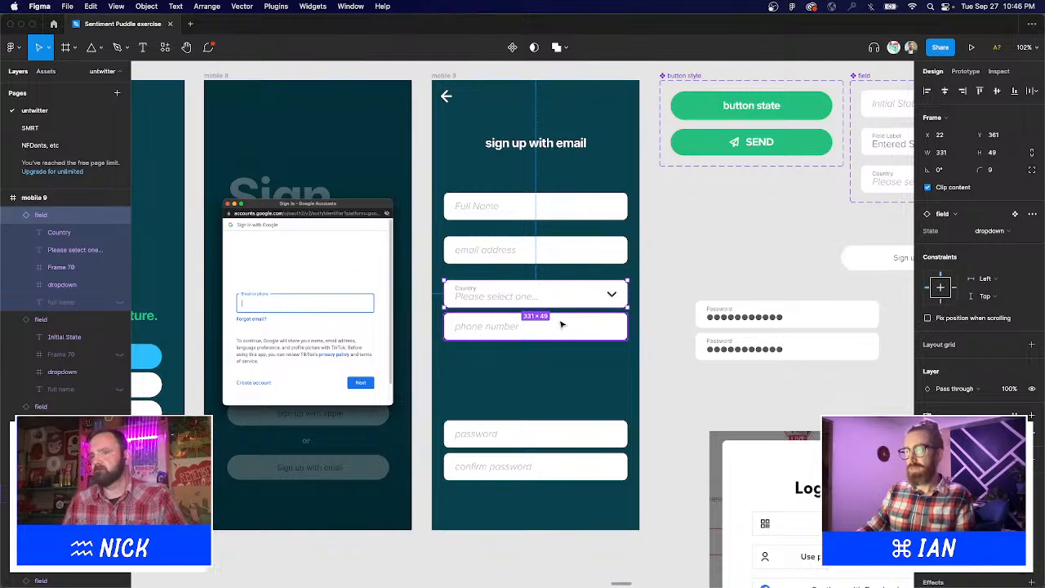
{"action": "left_click_drag", "start_coordinate": [549, 290], "coordinate": [551, 284]}
{"action": "left_click", "coordinate": [549, 283]}
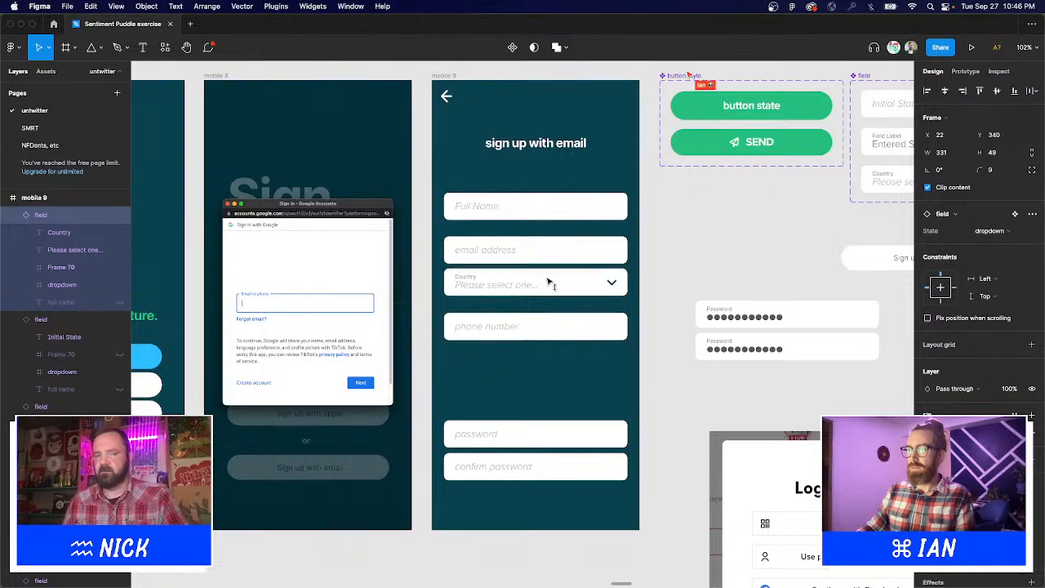
Space Full Name through phone evenly at 14 and reposition all six fields together.
{"action": "left_click", "coordinate": [516, 205]}
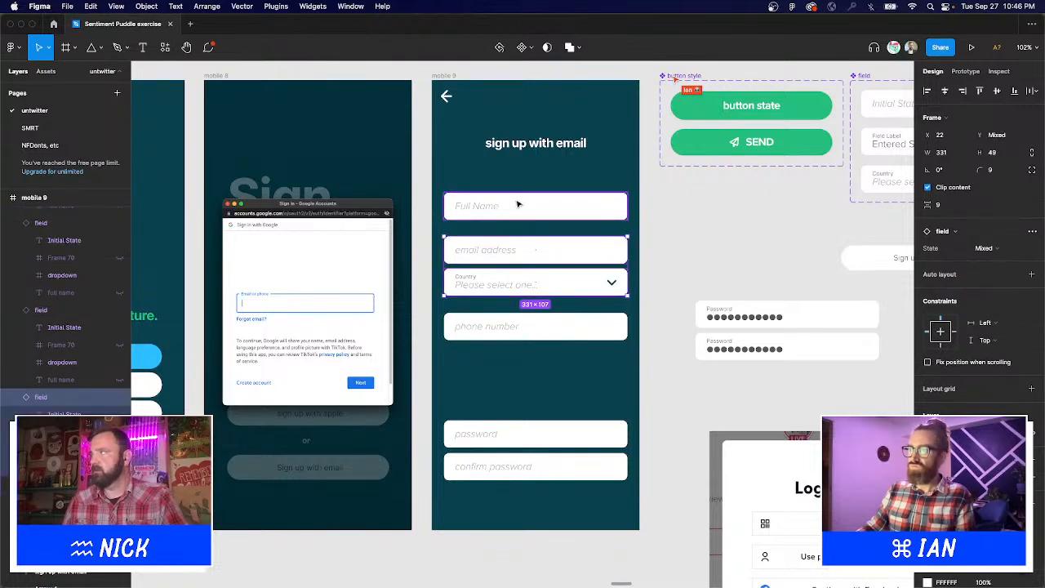
{"action": "left_click", "coordinate": [621, 334], "text": "shift"}
{"action": "key", "text": "ctrl+alt+t"}
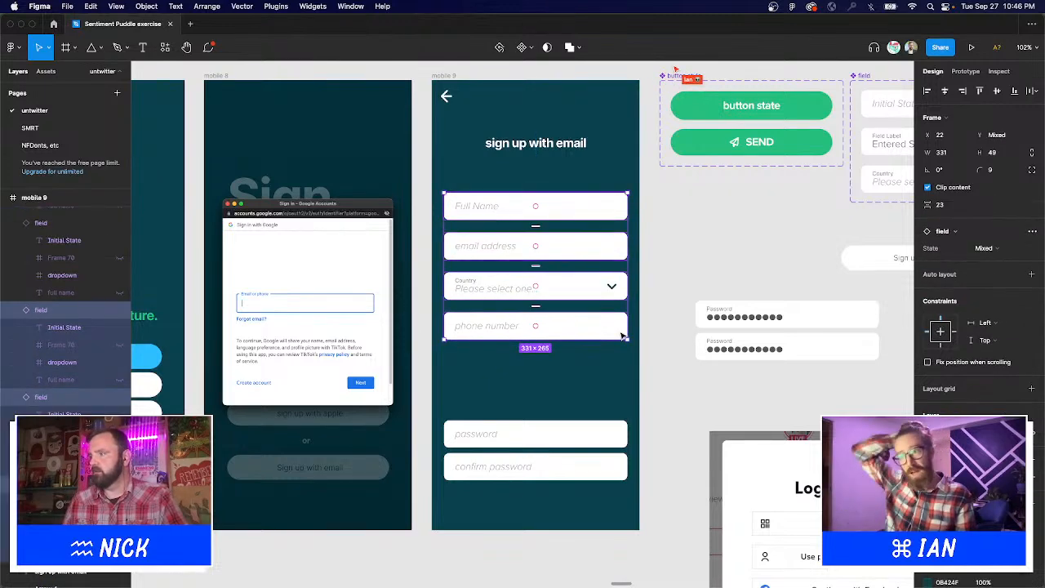
{"action": "left_click_drag", "start_coordinate": [536, 306], "coordinate": [540, 296]}
{"action": "left_click_drag", "start_coordinate": [574, 243], "coordinate": [565, 291]}
{"action": "left_click", "coordinate": [554, 438], "text": "shift"}
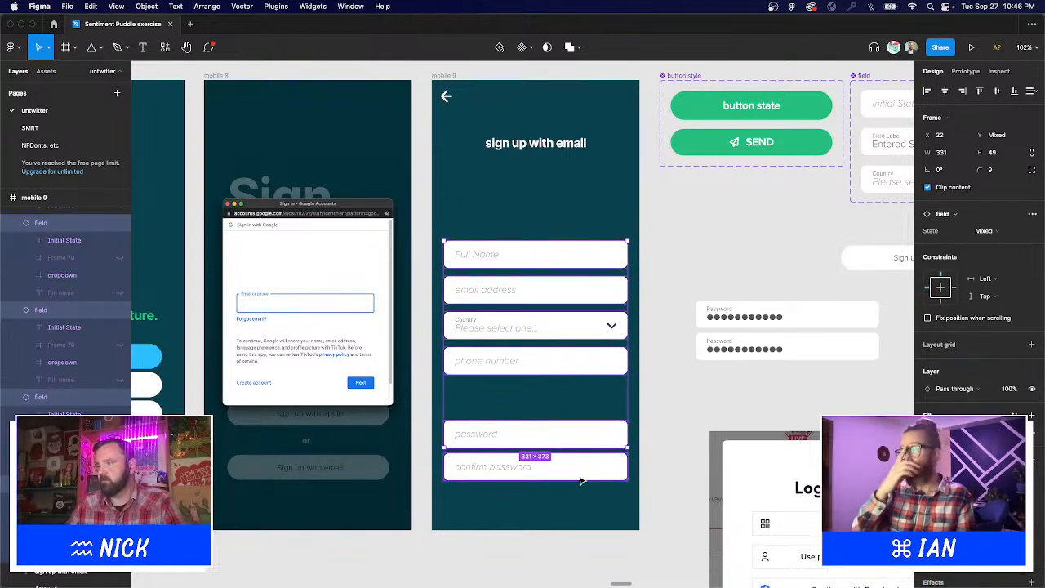
{"action": "left_click", "coordinate": [618, 469], "text": "shift"}
{"action": "left_click_drag", "start_coordinate": [595, 434], "coordinate": [594, 422]}
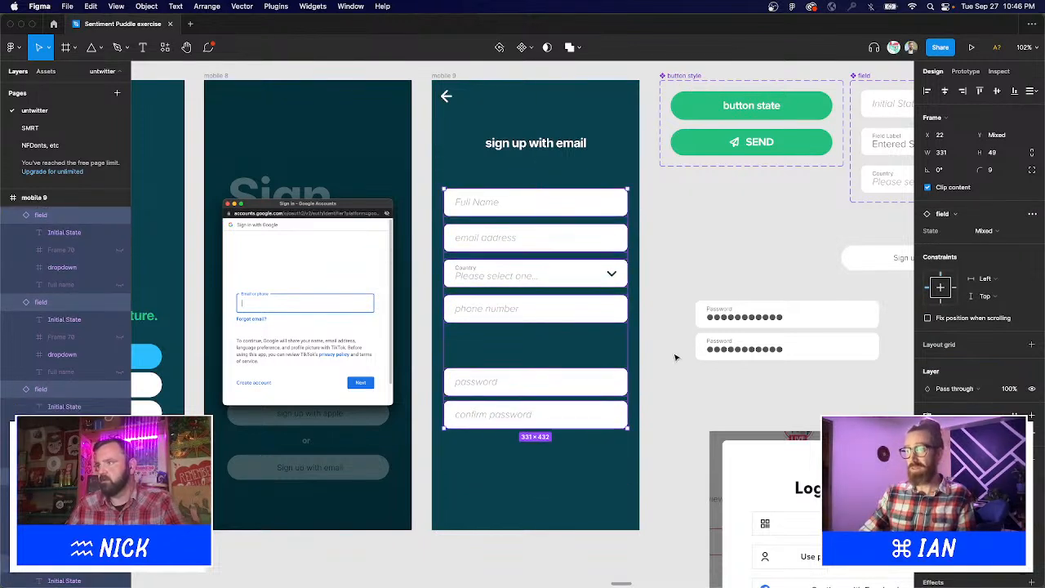
{"action": "left_click", "coordinate": [659, 337]}
Move the password and confirm password fields up toward phone number.
{"action": "scroll", "coordinate": [659, 341], "scroll_direction": "up", "scroll_amount": 1}
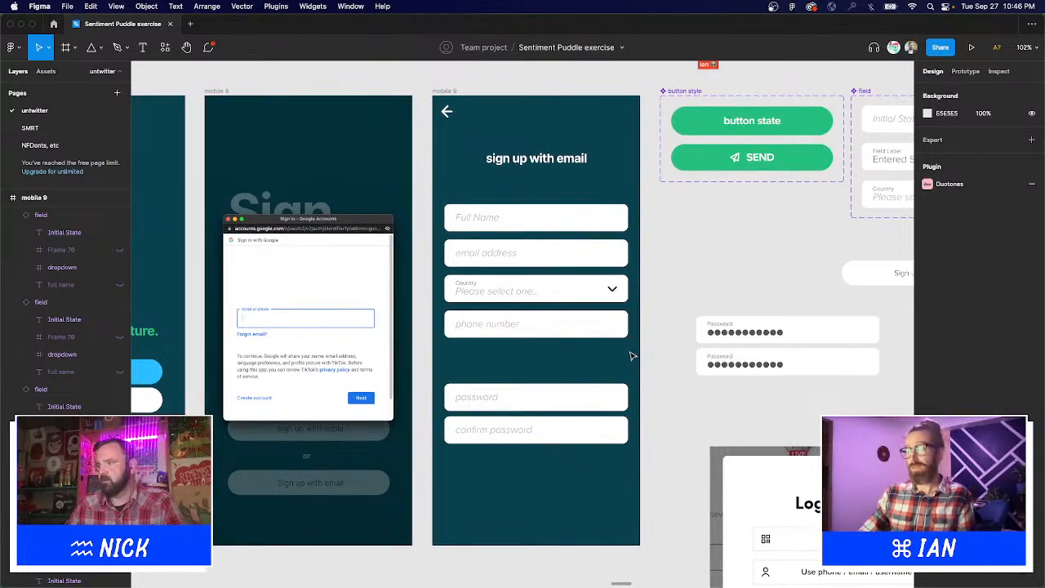
{"action": "left_click", "coordinate": [575, 397]}
{"action": "left_click", "coordinate": [572, 433], "text": "shift"}
{"action": "left_click_drag", "start_coordinate": [577, 440], "coordinate": [574, 419]}
{"action": "left_click", "coordinate": [707, 296]}
Place a copy of the green button at mobile 9's bottom, labelled 'Submit'.
{"action": "scroll", "coordinate": [719, 303], "scroll_direction": "up", "scroll_amount": 1}
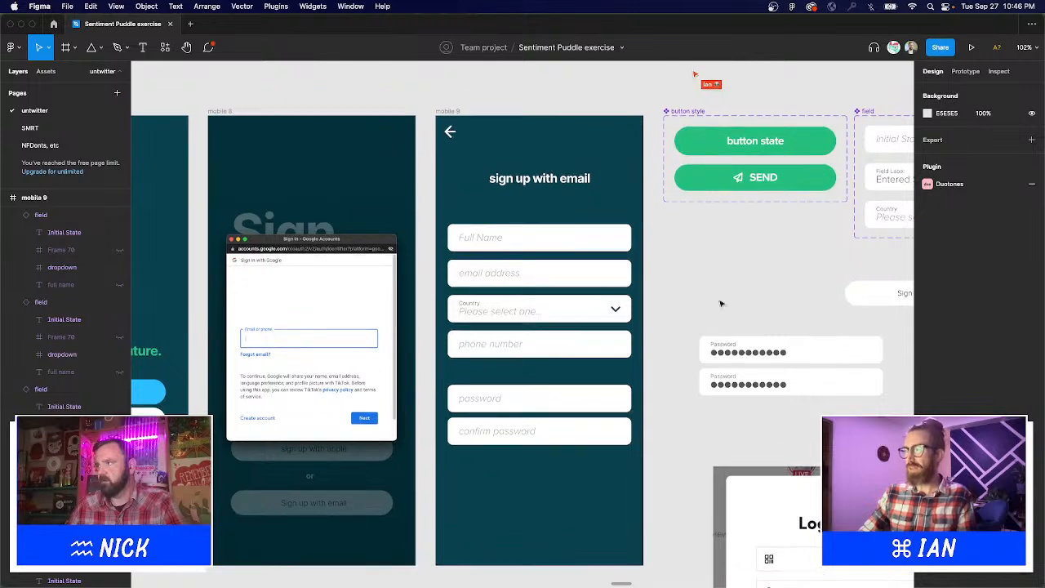
{"action": "left_click_drag", "start_coordinate": [562, 460], "coordinate": [522, 533]}
{"action": "double_click", "coordinate": [537, 531]}
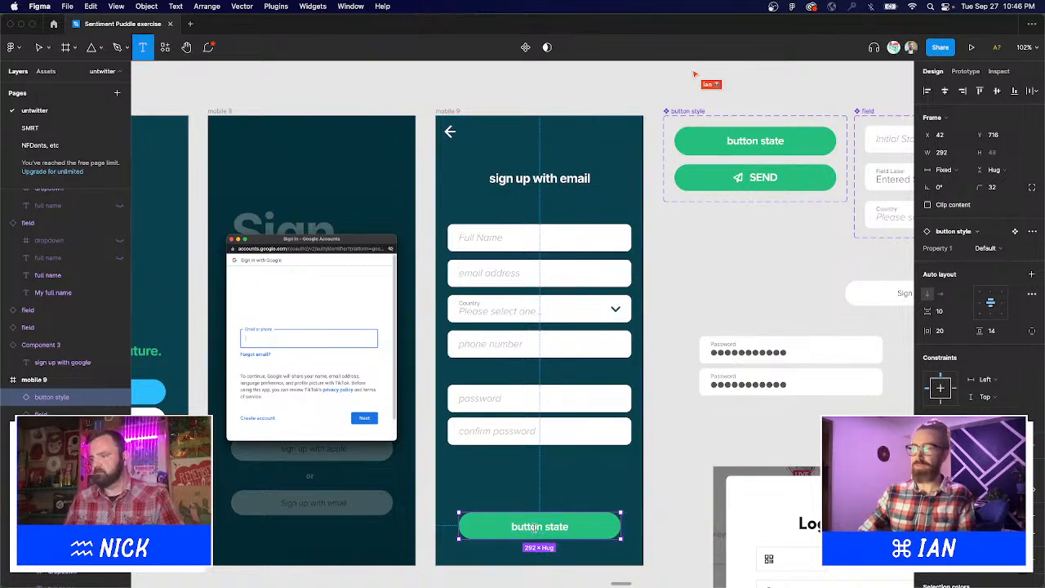
{"action": "type", "text": "Submit"}
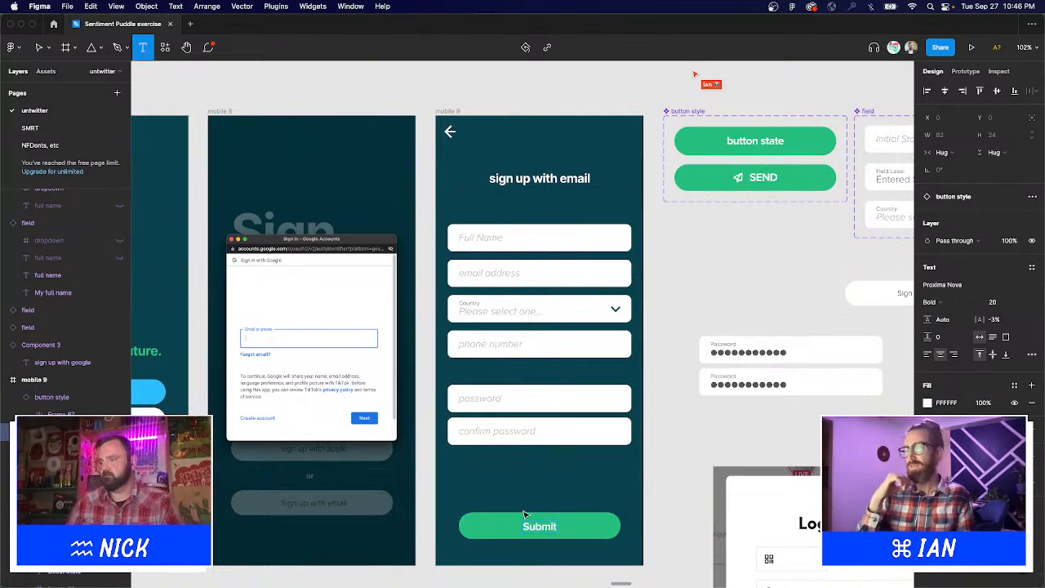
{"action": "key", "text": "Escape"}
{"action": "left_click", "coordinate": [700, 471]}
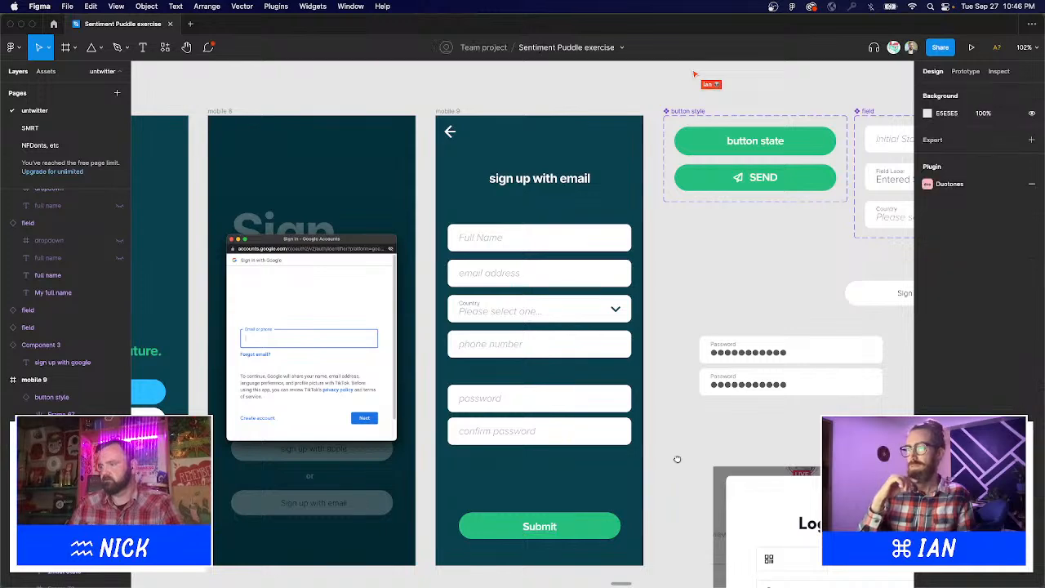
{"action": "scroll", "coordinate": [654, 445], "scroll_direction": "down", "scroll_amount": 4}
Fill the field component's Default and entered variants with the green sampled from the SEND button.
{"action": "scroll", "coordinate": [654, 397], "scroll_direction": "down", "scroll_amount": 2}
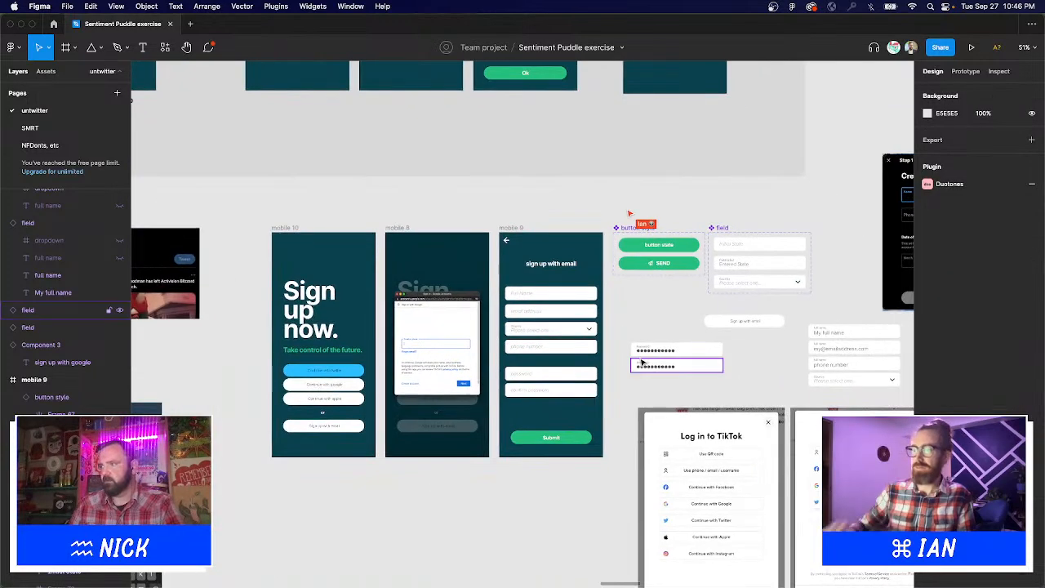
{"action": "scroll", "coordinate": [645, 391], "scroll_direction": "up", "scroll_amount": 3}
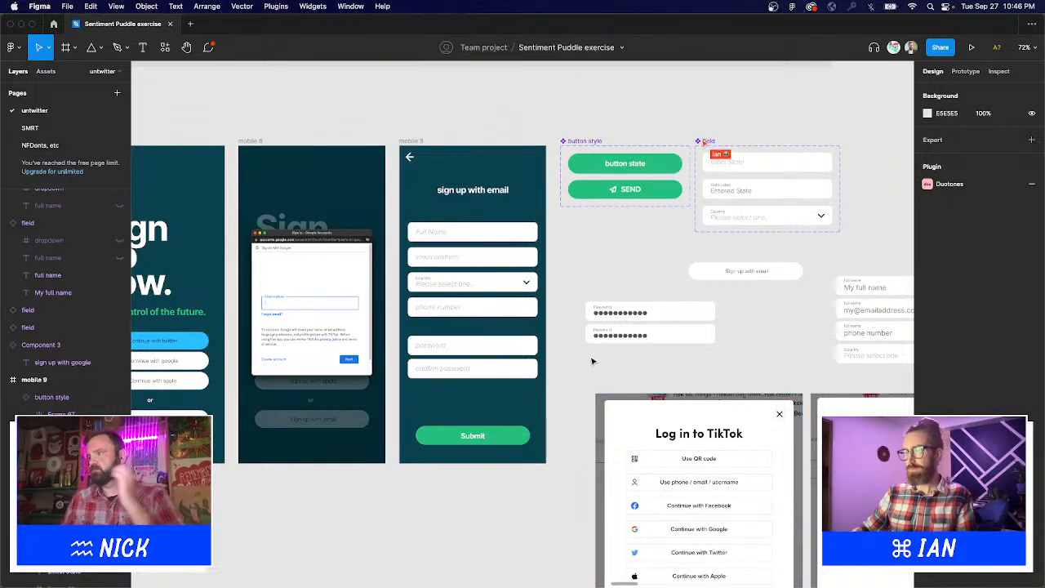
{"action": "left_click", "coordinate": [788, 200]}
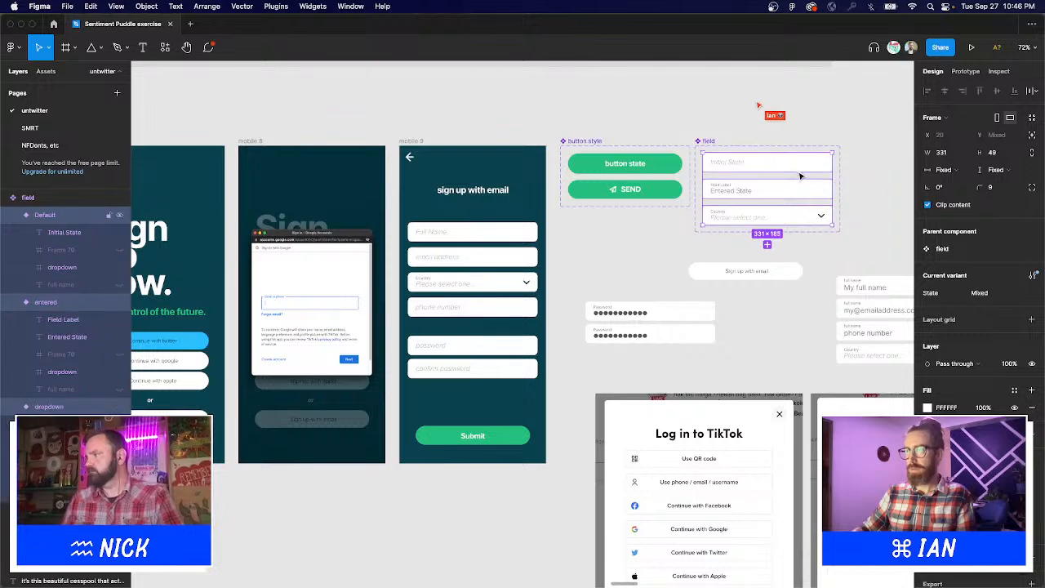
{"action": "left_click", "coordinate": [807, 145]}
{"action": "left_click", "coordinate": [805, 167]}
{"action": "left_click", "coordinate": [805, 197], "text": "shift"}
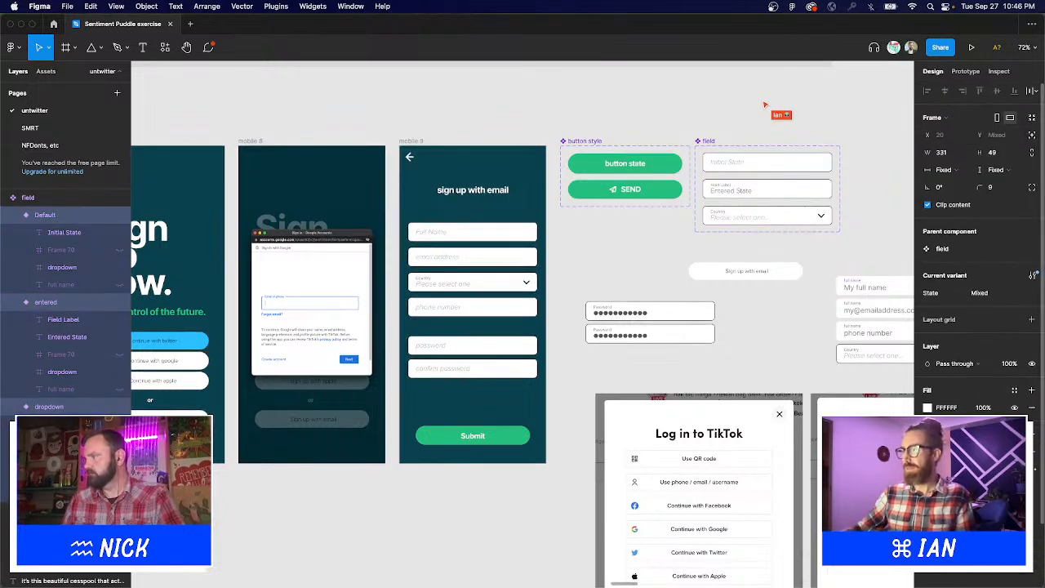
{"action": "left_click", "coordinate": [928, 407]}
{"action": "left_click", "coordinate": [799, 466]}
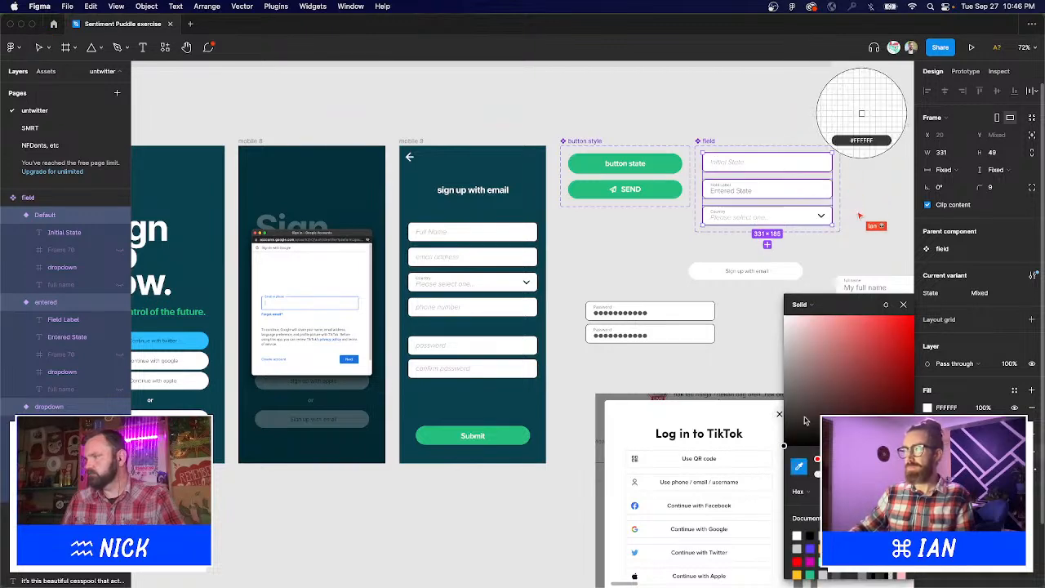
{"action": "left_click", "coordinate": [668, 189]}
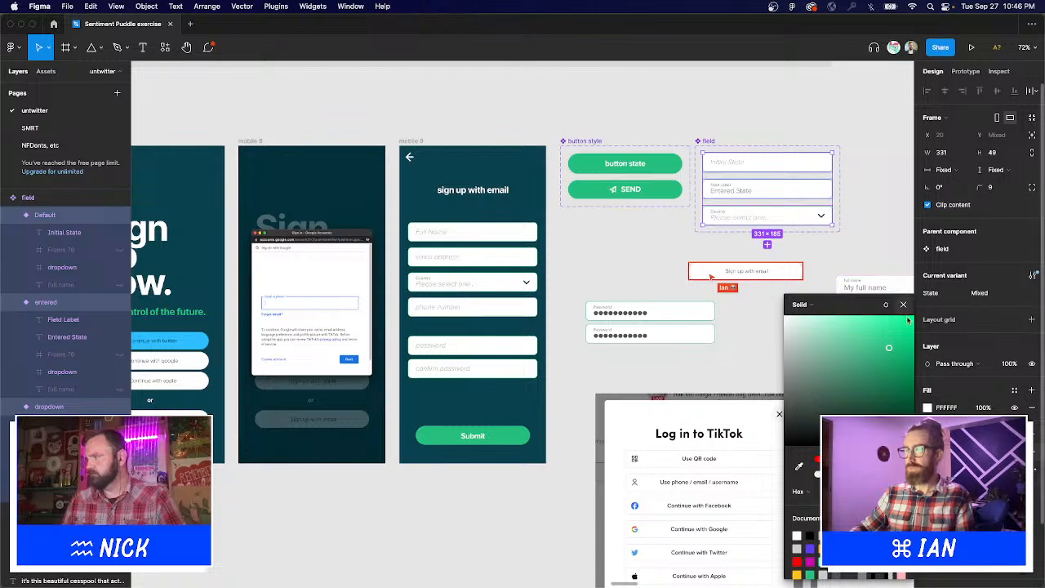
{"action": "left_click", "coordinate": [1042, 441]}
Move the Sign up with email button component to the left.
{"action": "left_click", "coordinate": [763, 357]}
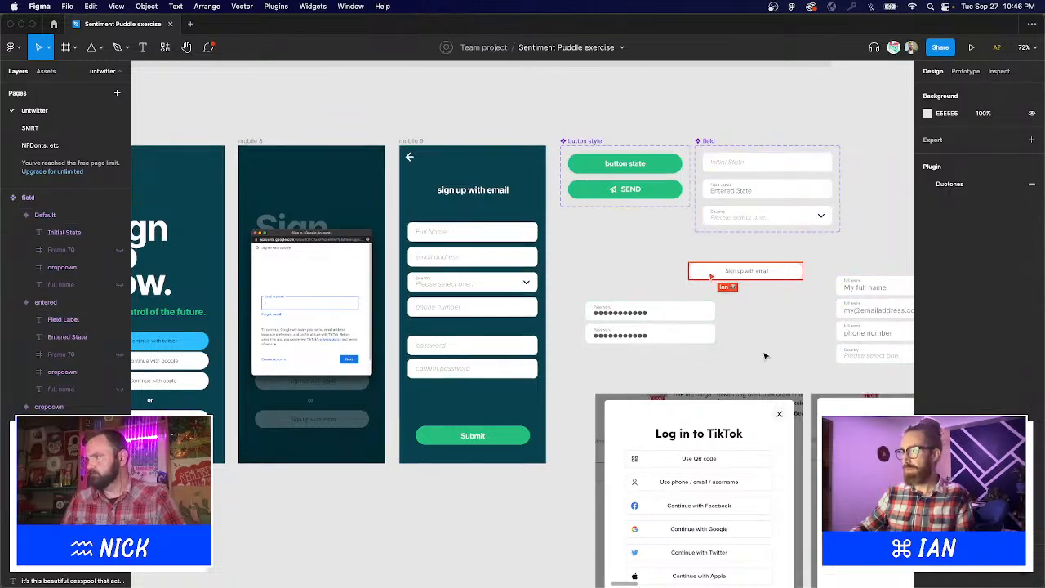
{"action": "left_click", "coordinate": [820, 283]}
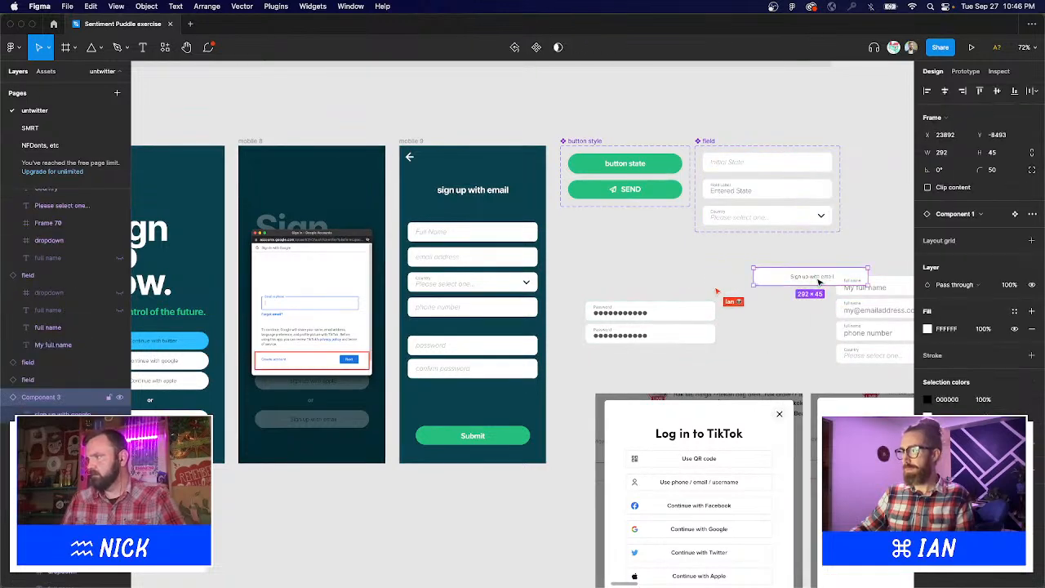
{"action": "left_click_drag", "start_coordinate": [739, 266], "coordinate": [664, 252]}
{"action": "scroll", "coordinate": [642, 294], "scroll_direction": "left", "scroll_amount": 3}
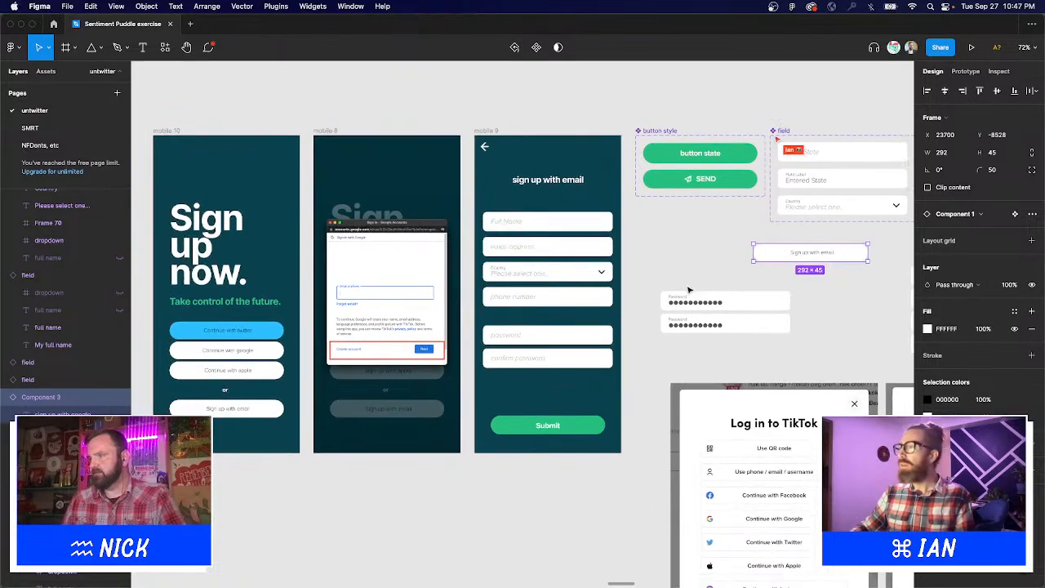
{"action": "left_click", "coordinate": [640, 284]}
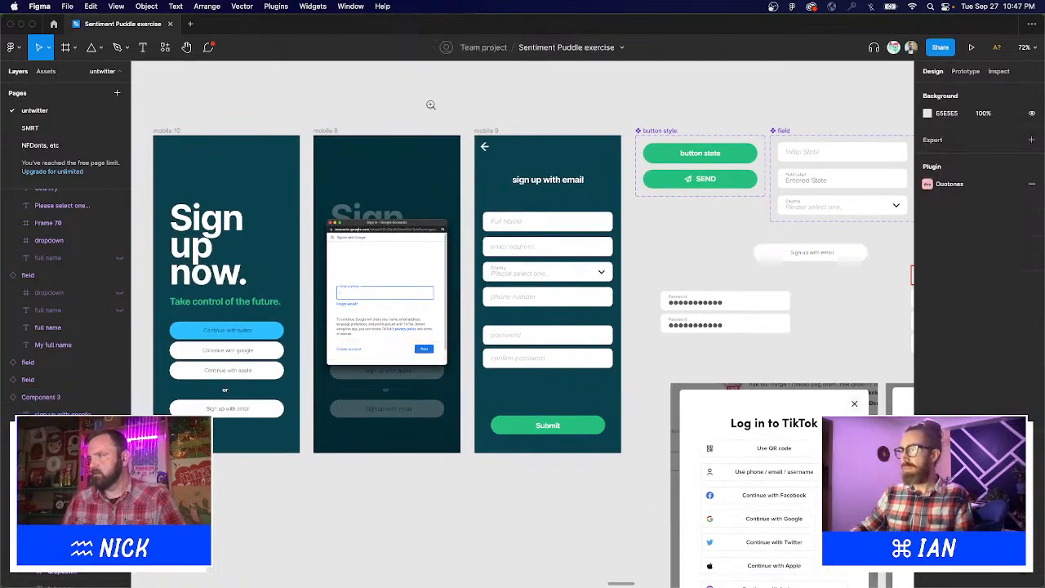
Select the three sign-up screens together and shift them slightly left.
{"action": "left_click_drag", "start_coordinate": [430, 104], "coordinate": [693, 457]}
{"action": "scroll", "coordinate": [699, 343], "scroll_direction": "down", "scroll_amount": 5}
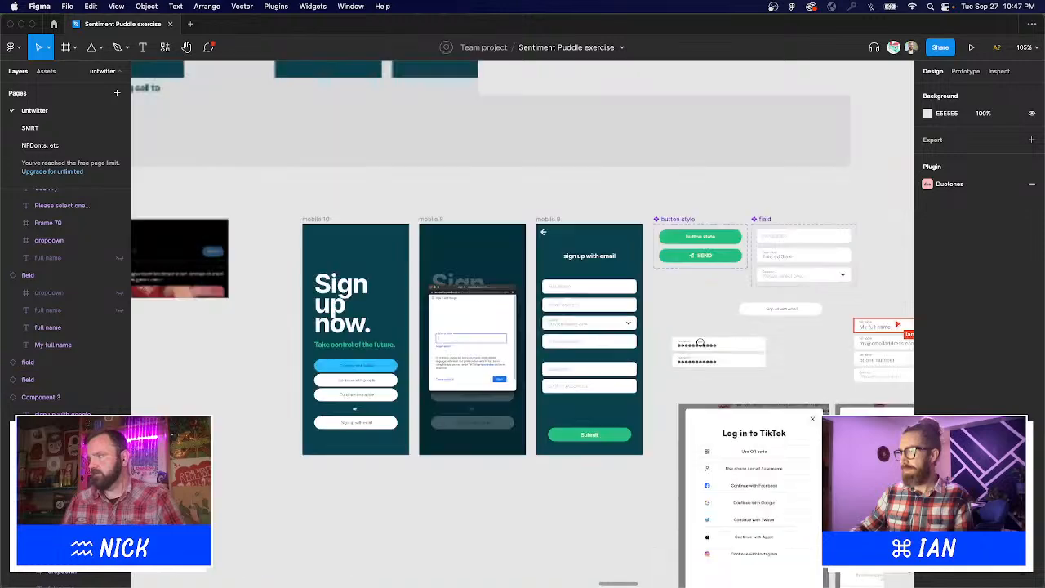
{"action": "scroll", "coordinate": [700, 343], "scroll_direction": "down", "scroll_amount": 5}
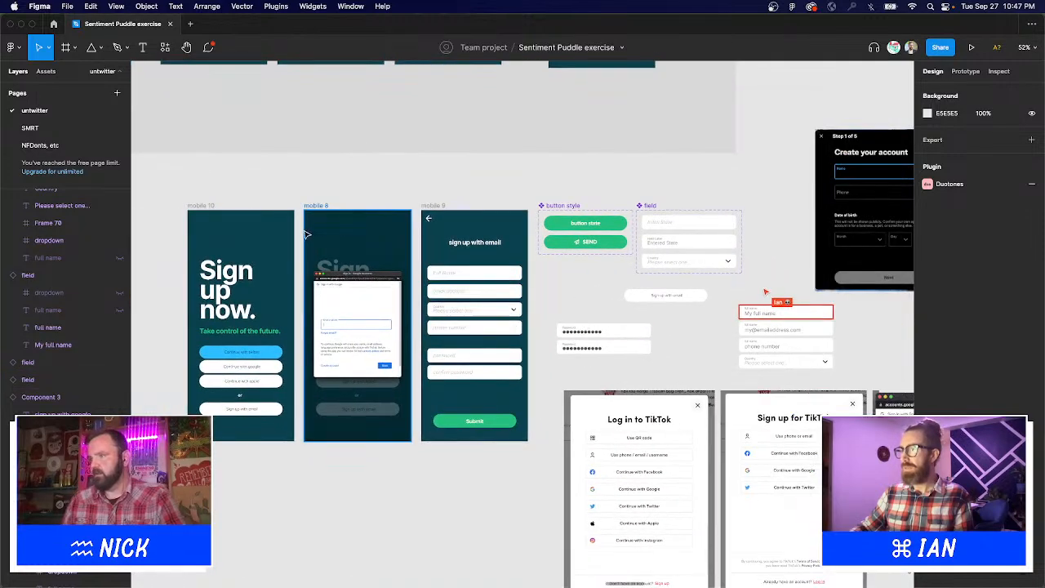
{"action": "scroll", "coordinate": [306, 236], "scroll_direction": "left", "scroll_amount": 3}
{"action": "left_click_drag", "start_coordinate": [252, 169], "coordinate": [630, 430]}
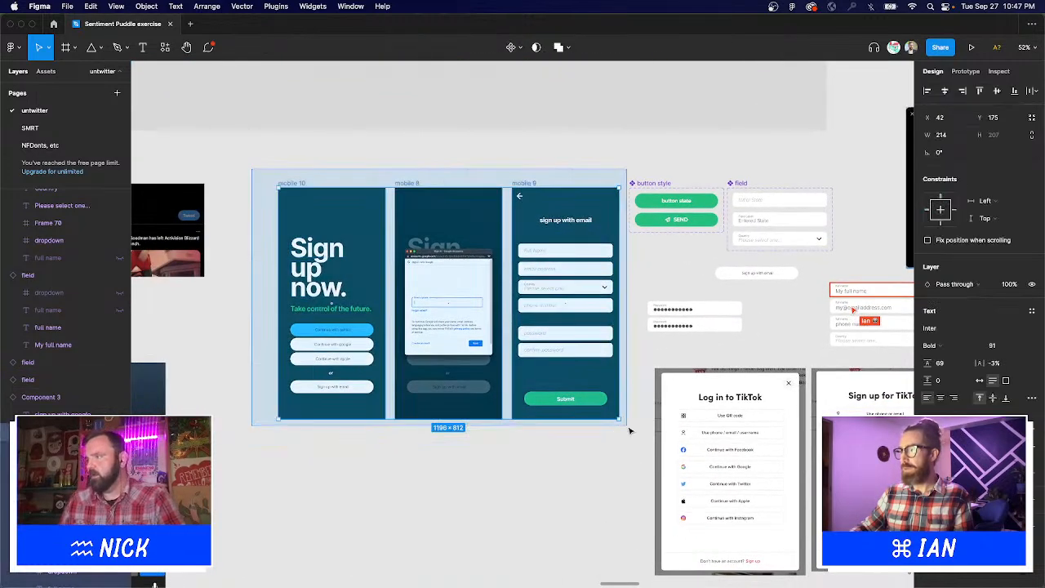
{"action": "left_click_drag", "start_coordinate": [577, 323], "coordinate": [508, 321]}
{"action": "left_click", "coordinate": [517, 162]}
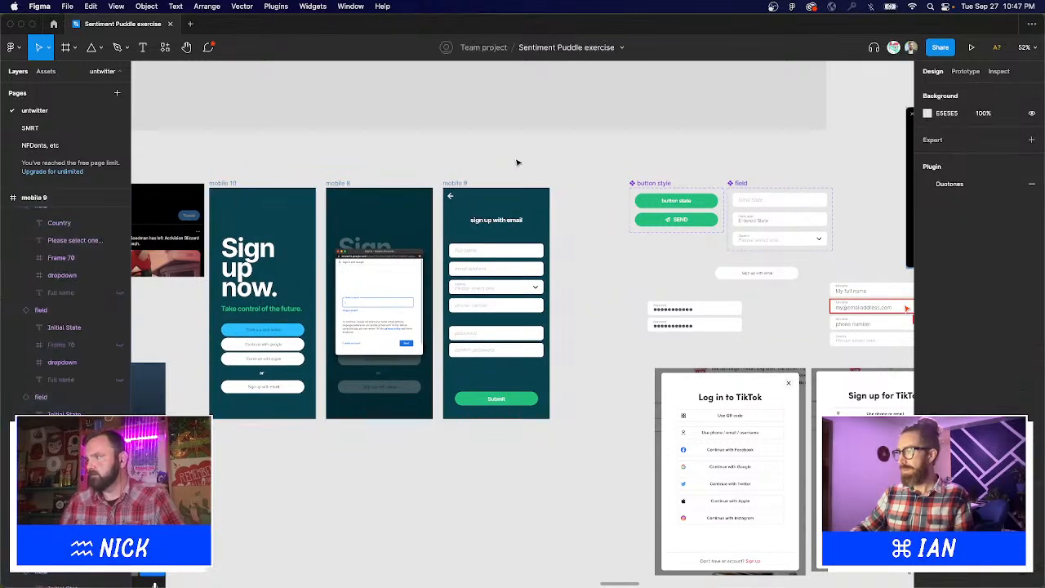
Move the tweet screenshot and phone frames down and left, out of the way.
{"action": "left_click", "coordinate": [459, 183]}
{"action": "left_click_drag", "start_coordinate": [459, 185], "coordinate": [575, 188]}
{"action": "key", "text": "BackSpace"}
{"action": "scroll", "coordinate": [541, 272], "scroll_direction": "down", "scroll_amount": 5}
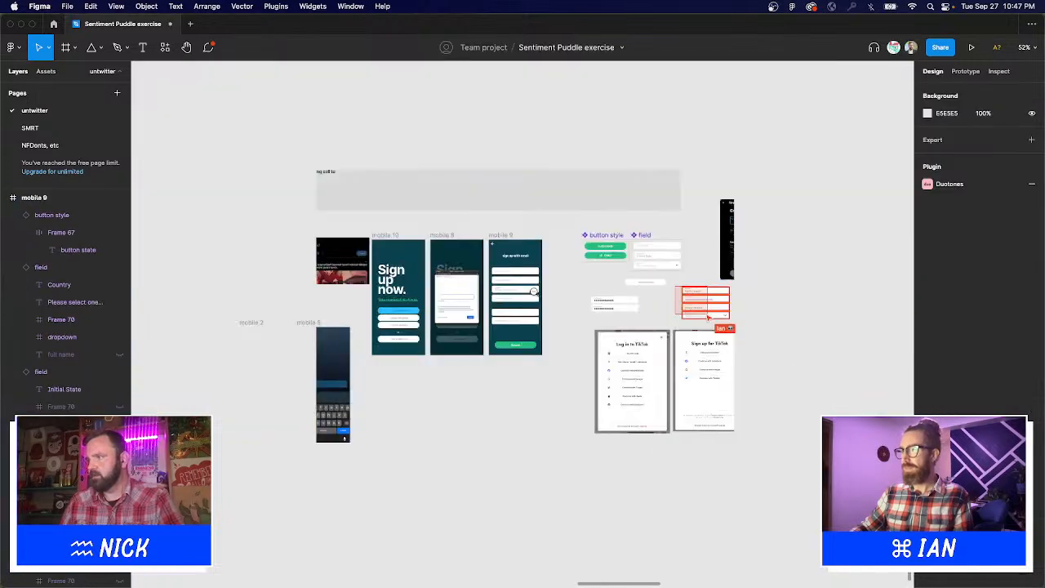
{"action": "left_click", "coordinate": [536, 197]}
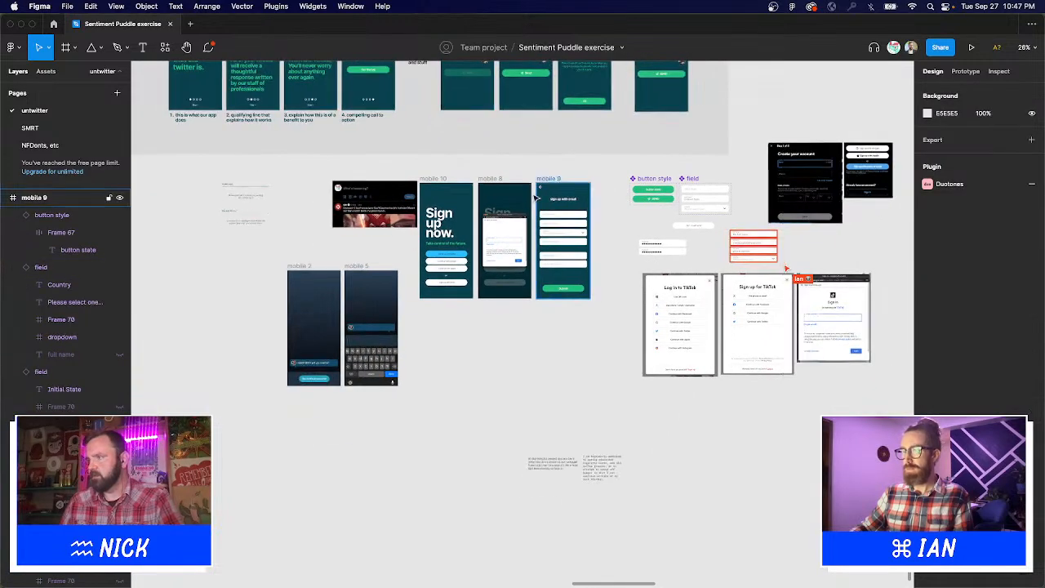
{"action": "left_click", "coordinate": [446, 178]}
{"action": "left_click_drag", "start_coordinate": [392, 202], "coordinate": [355, 245]}
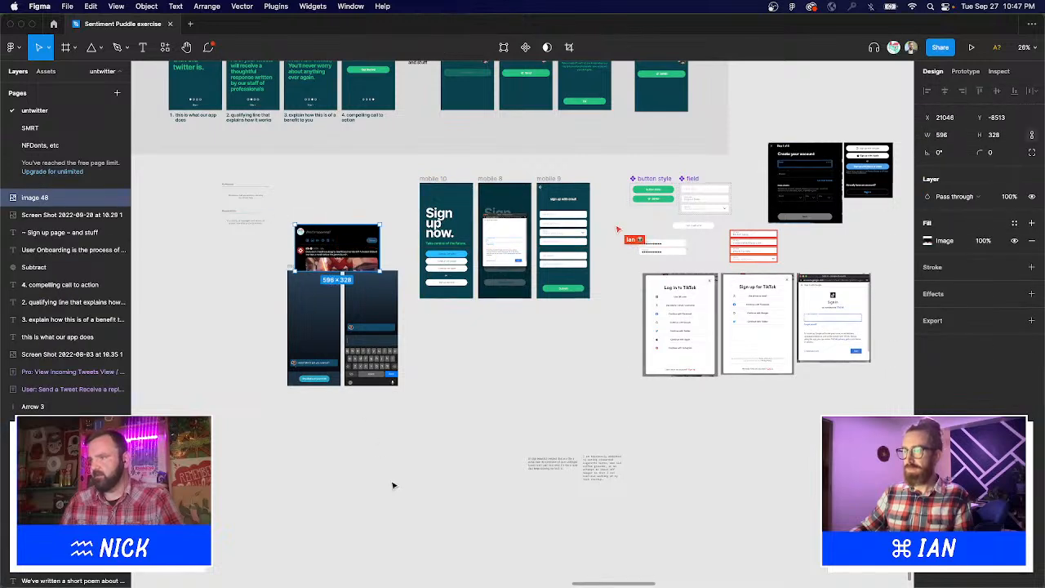
{"action": "left_click_drag", "start_coordinate": [282, 215], "coordinate": [421, 446]}
{"action": "left_click_drag", "start_coordinate": [344, 302], "coordinate": [210, 402]}
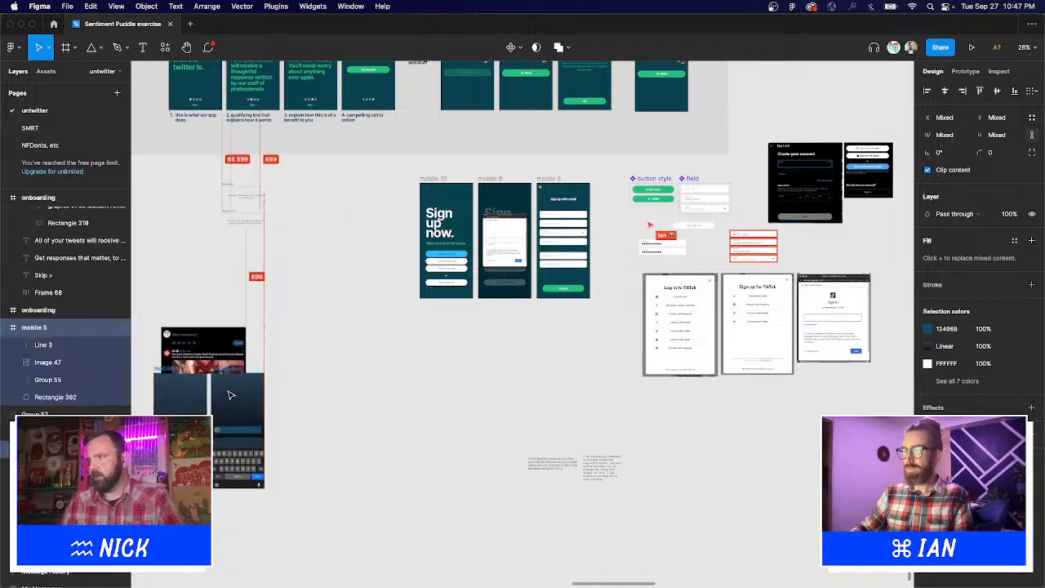
Shift mobile 10, 8 and 9 down-left, then duplicate mobile 9 as mobile 11 beside it.
{"action": "left_click_drag", "start_coordinate": [367, 167], "coordinate": [707, 462]}
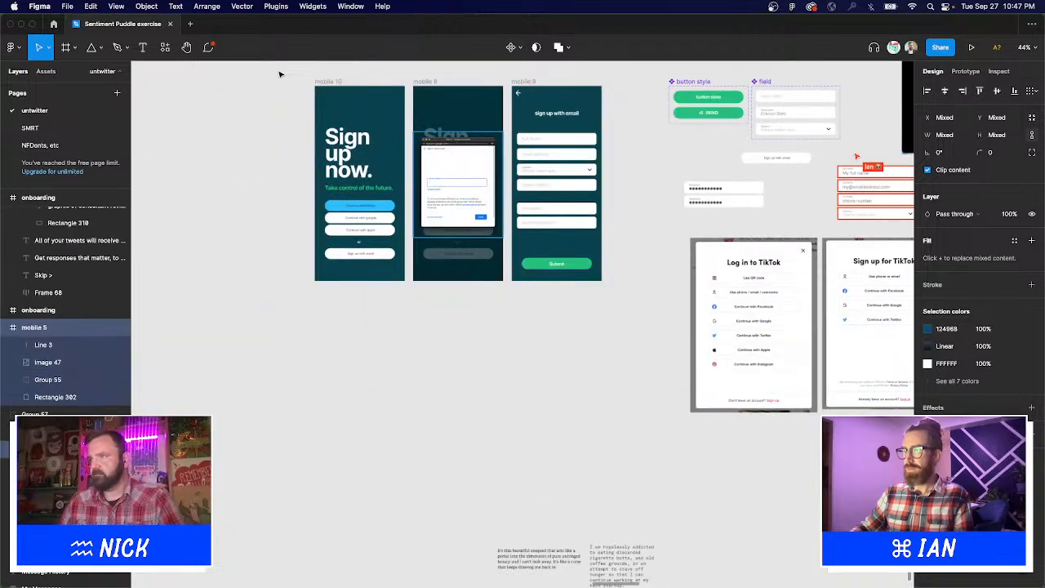
{"action": "left_click_drag", "start_coordinate": [277, 70], "coordinate": [643, 327]}
{"action": "left_click_drag", "start_coordinate": [473, 131], "coordinate": [359, 262]}
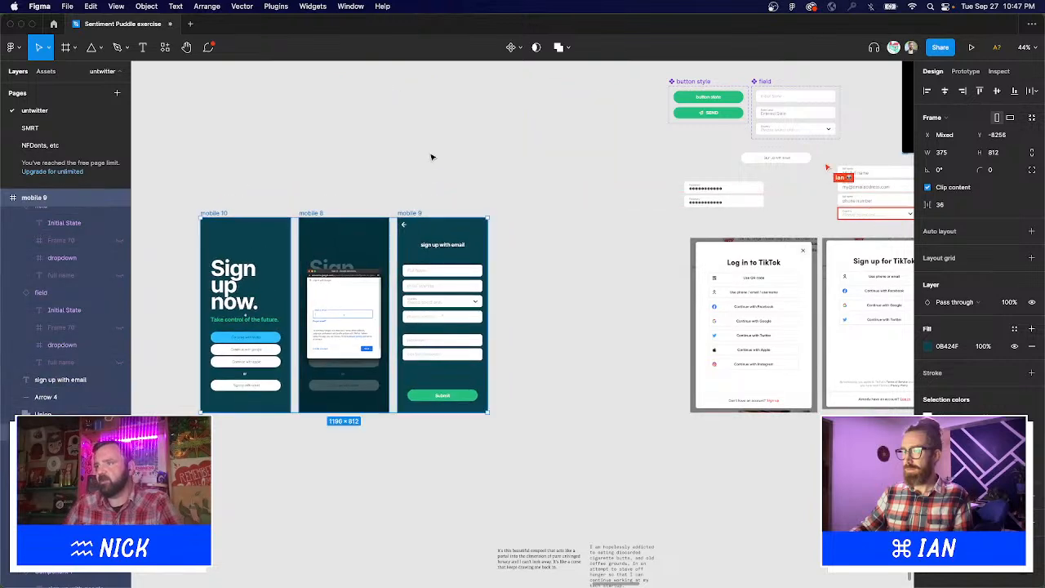
{"action": "key", "text": "Escape"}
{"action": "left_click", "coordinate": [483, 224]}
{"action": "key", "text": "super+d"}
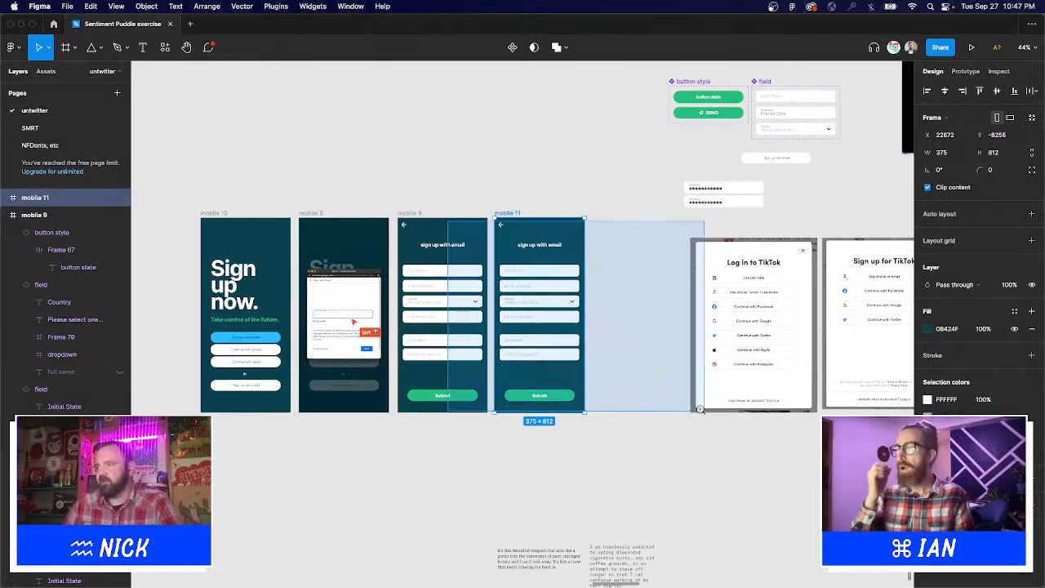
Set the Full Name field to its entered state and type a sample full name.
{"action": "scroll", "coordinate": [523, 271], "scroll_direction": "up", "scroll_amount": 5}
{"action": "left_click", "coordinate": [376, 201]}
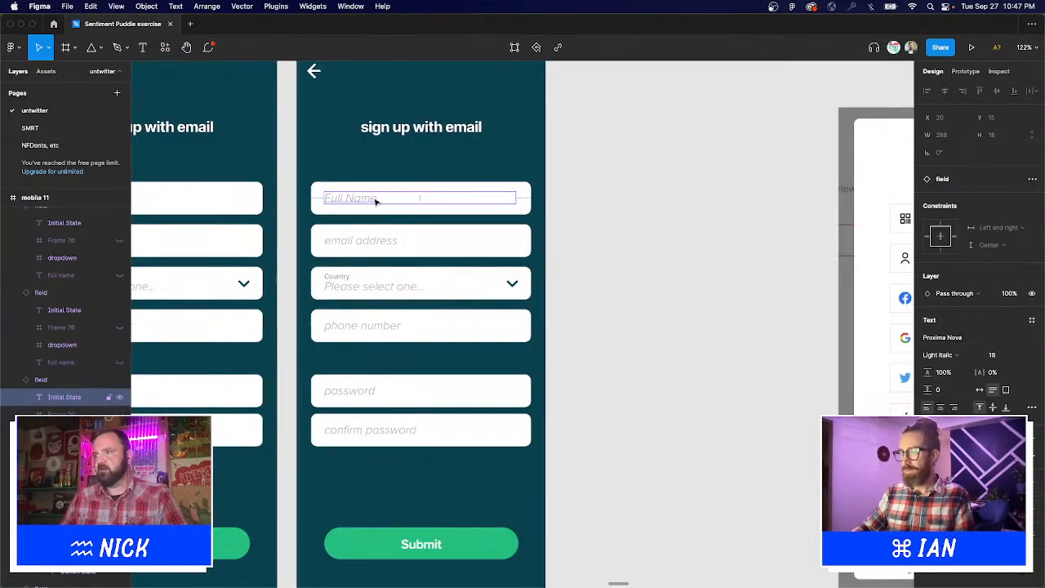
{"action": "key", "text": "Escape"}
{"action": "left_click", "coordinate": [508, 195]}
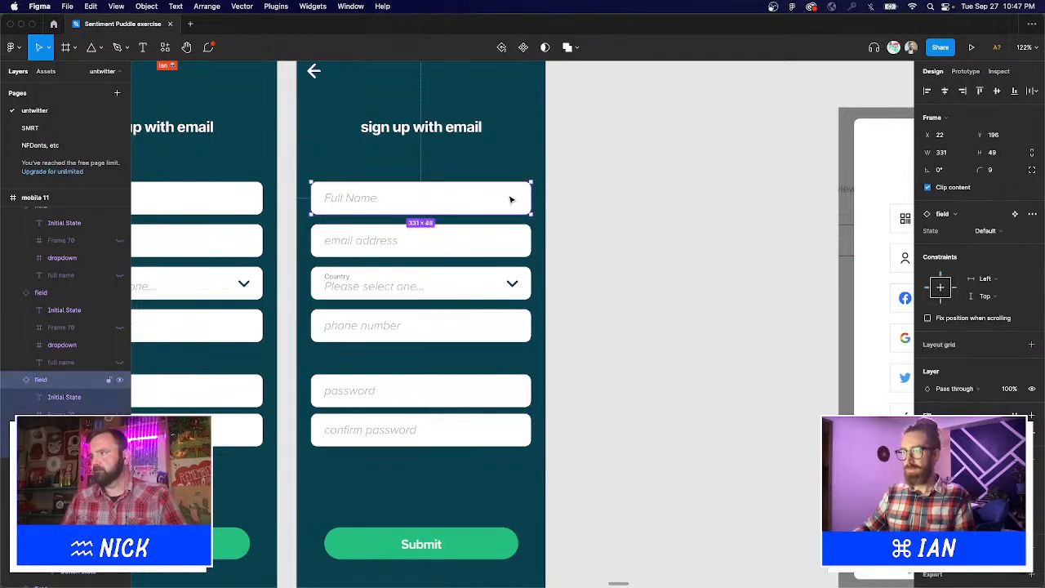
{"action": "left_click", "coordinate": [995, 231]}
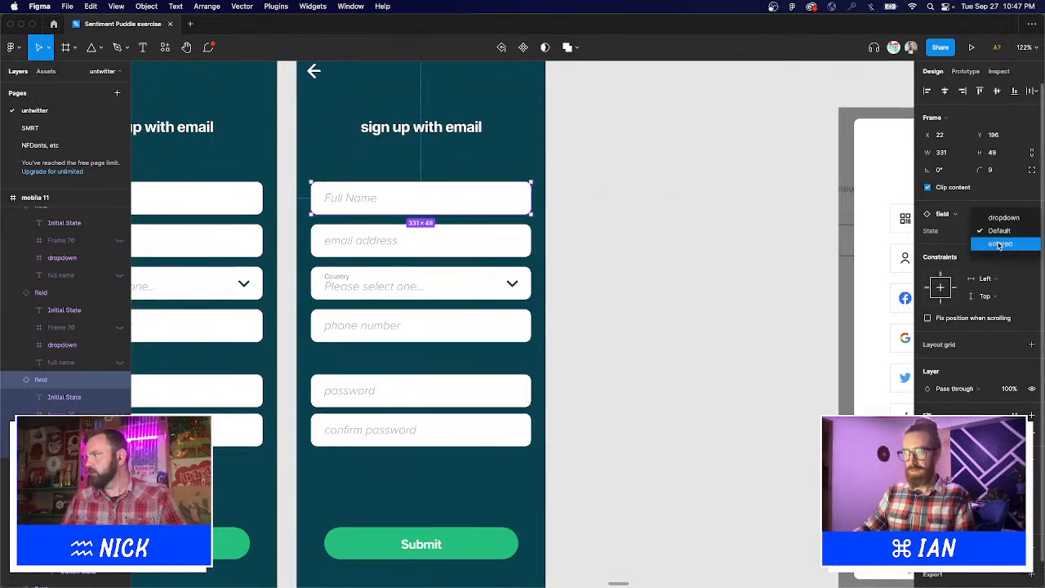
{"action": "key", "text": "Return"}
{"action": "double_click", "coordinate": [363, 205]}
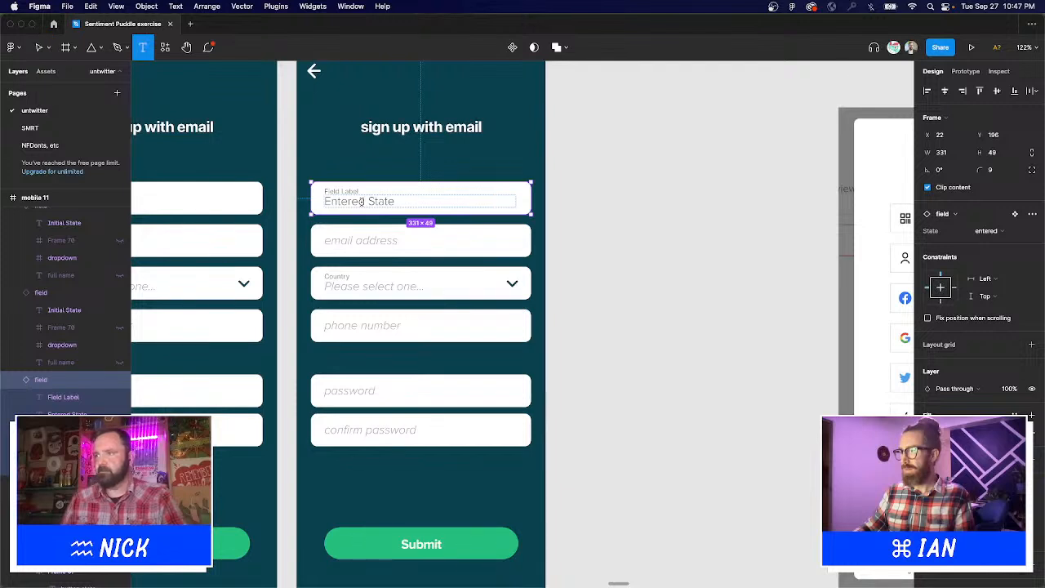
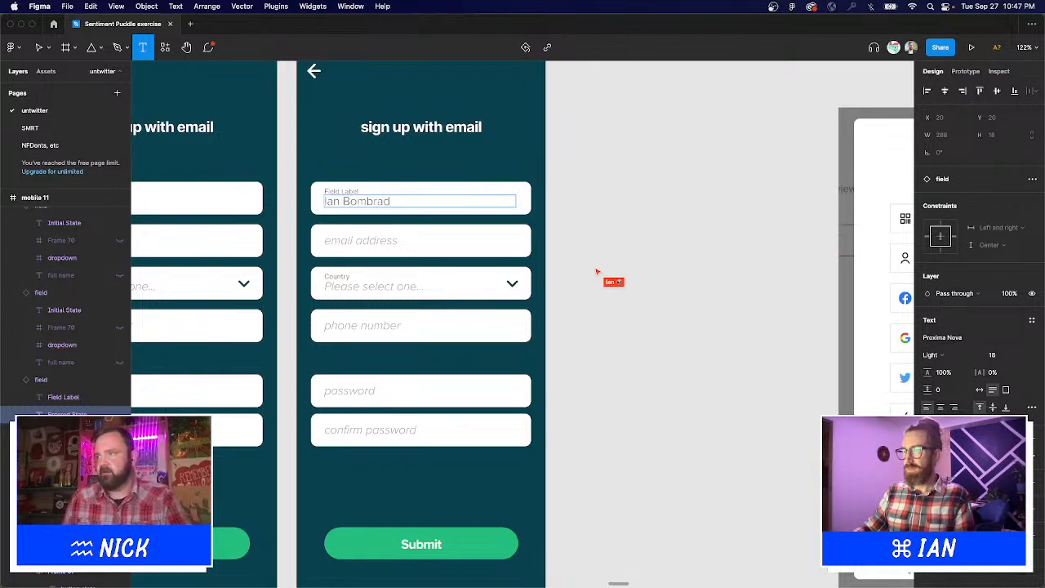
Replace the email placeholder with a sample address and set the email and phone fields to entered.
{"action": "double_click", "coordinate": [385, 237]}
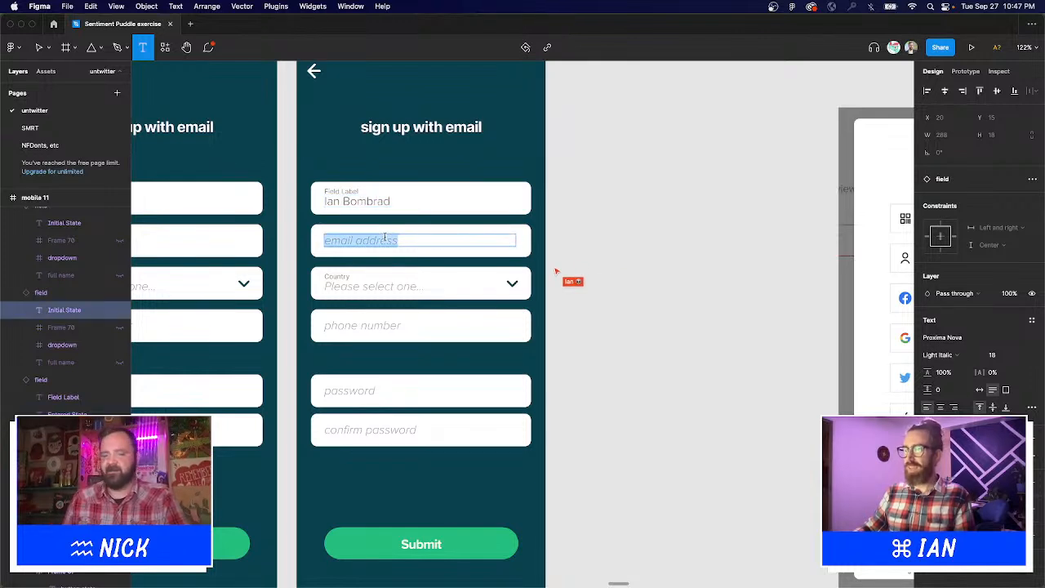
{"action": "key", "text": "BackSpace"}
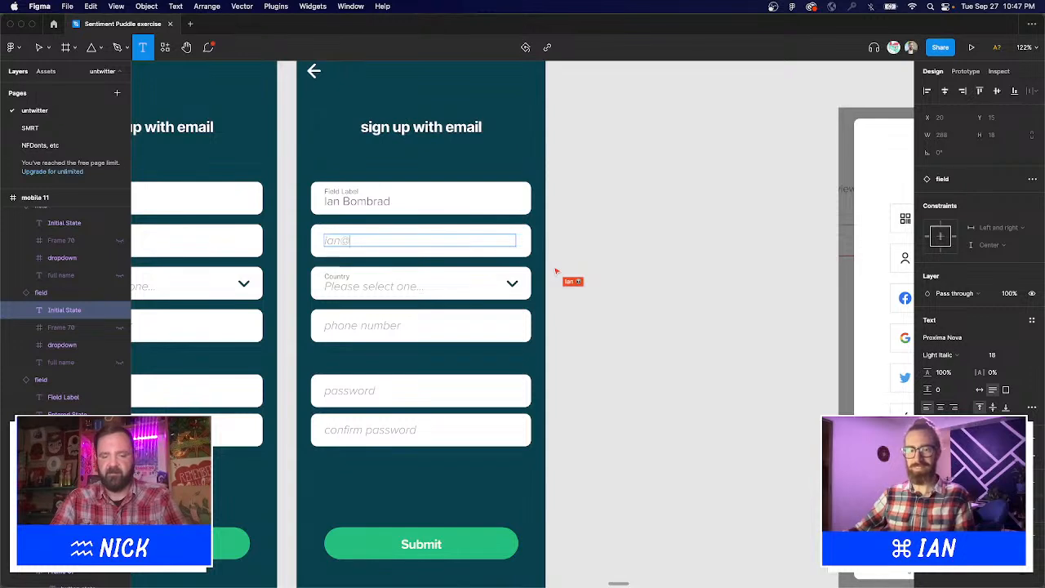
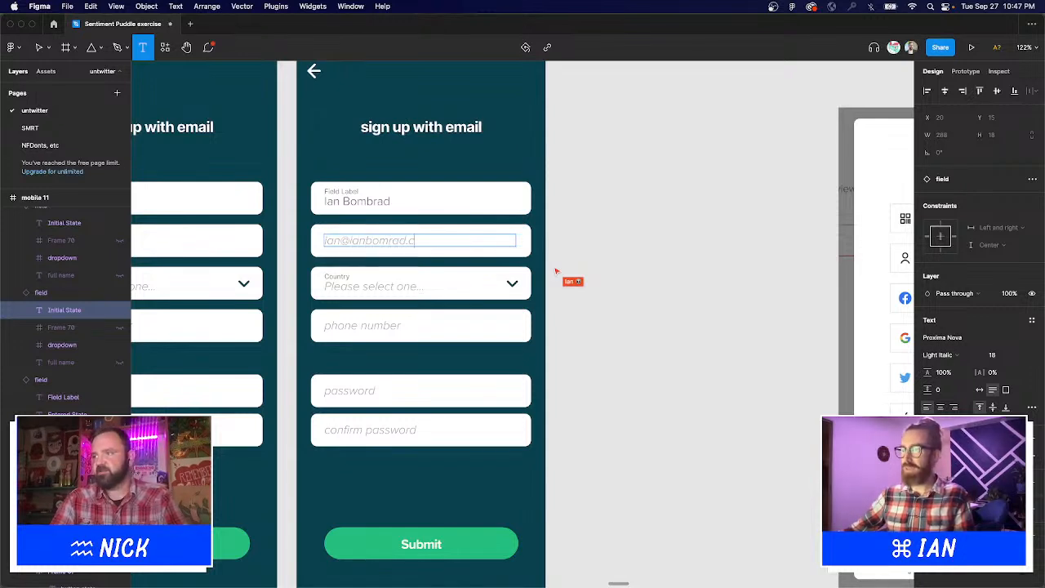
{"action": "key", "text": "Escape"}
{"action": "key", "text": "Escape"}
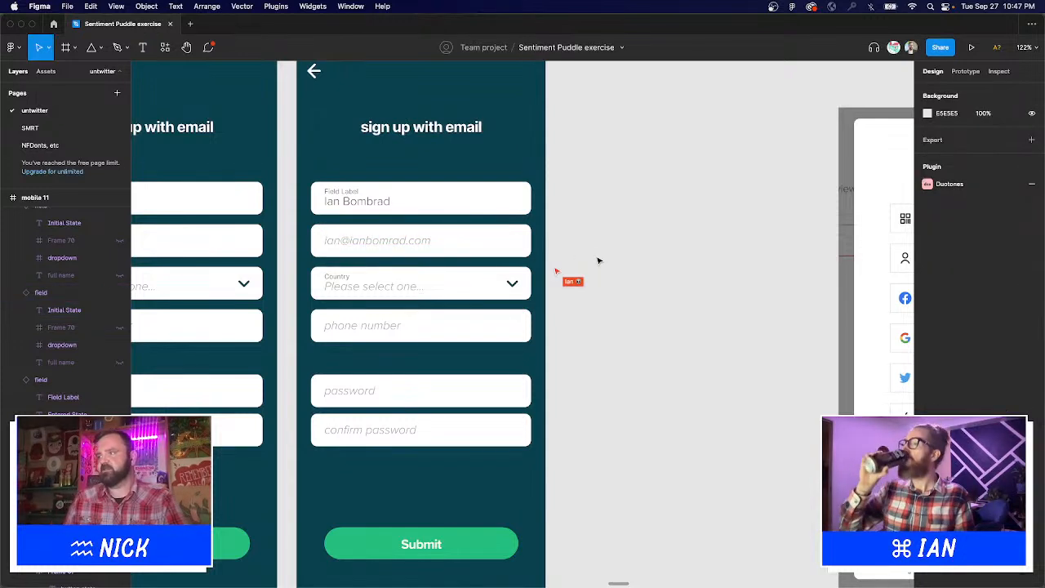
{"action": "left_click", "coordinate": [499, 240]}
{"action": "left_click", "coordinate": [457, 325], "text": "shift"}
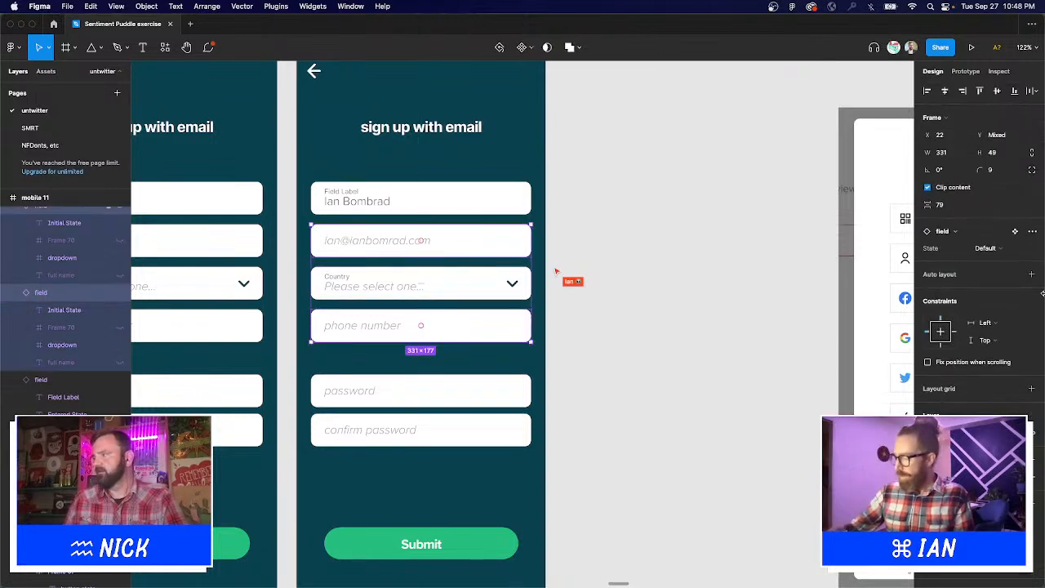
{"action": "left_click", "coordinate": [988, 248]}
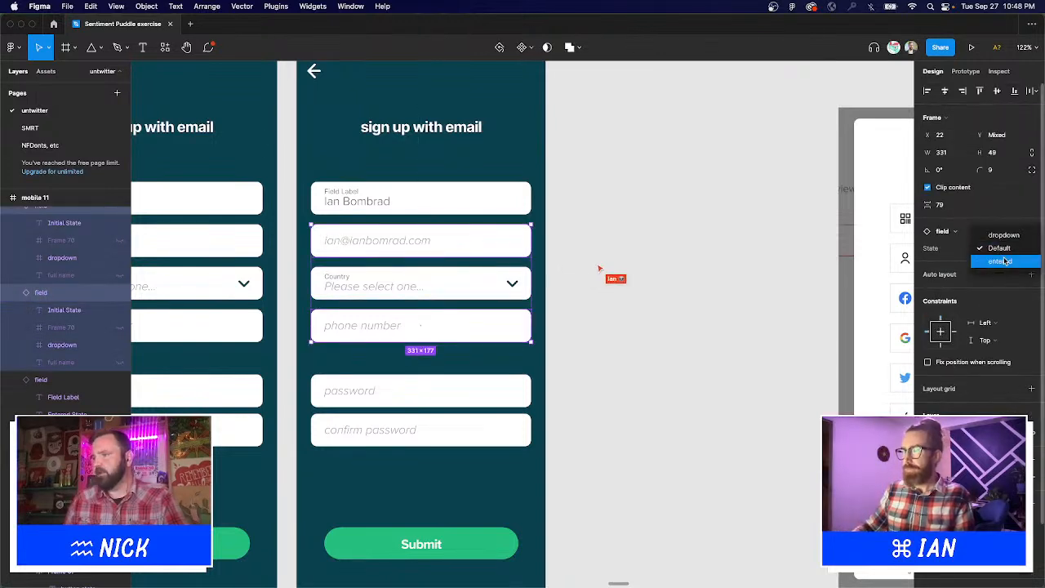
{"action": "key", "text": "Return"}
{"action": "key", "text": "Escape"}
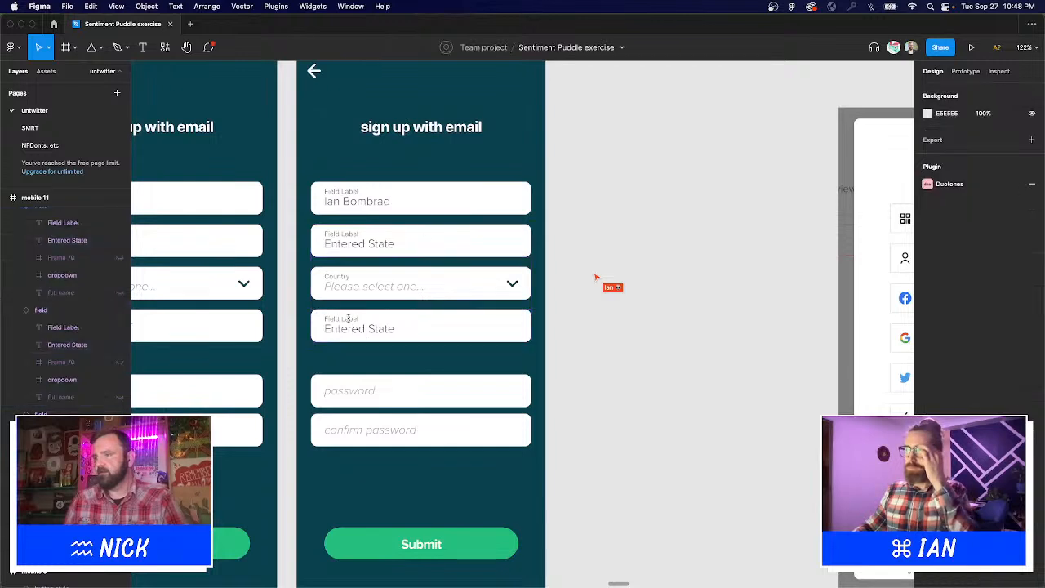
Label the phone field 'Phone Number' and enter a sample phone number.
{"action": "key", "text": "t"}
{"action": "double_click", "coordinate": [349, 319]}
{"action": "type", "text": "Pho"}
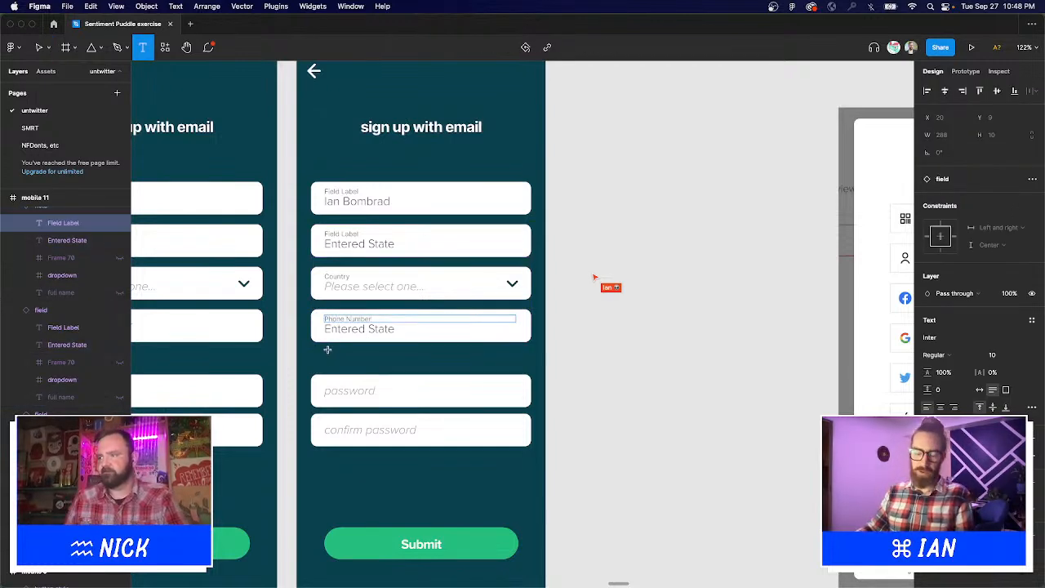
{"action": "type", "text": "ne Number"}
{"action": "double_click", "coordinate": [384, 328]}
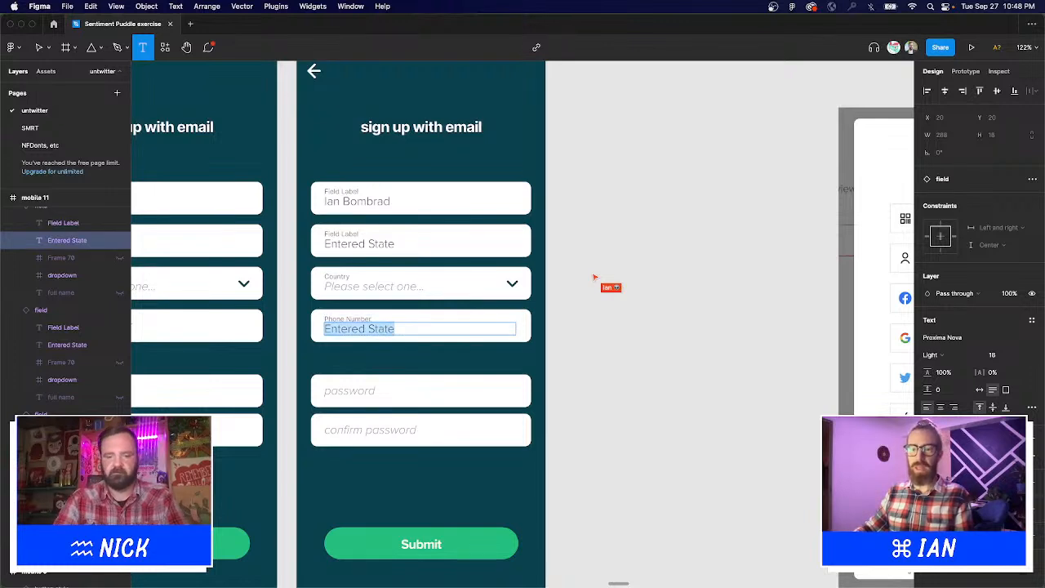
{"action": "type", "text": "902 555 3845"}
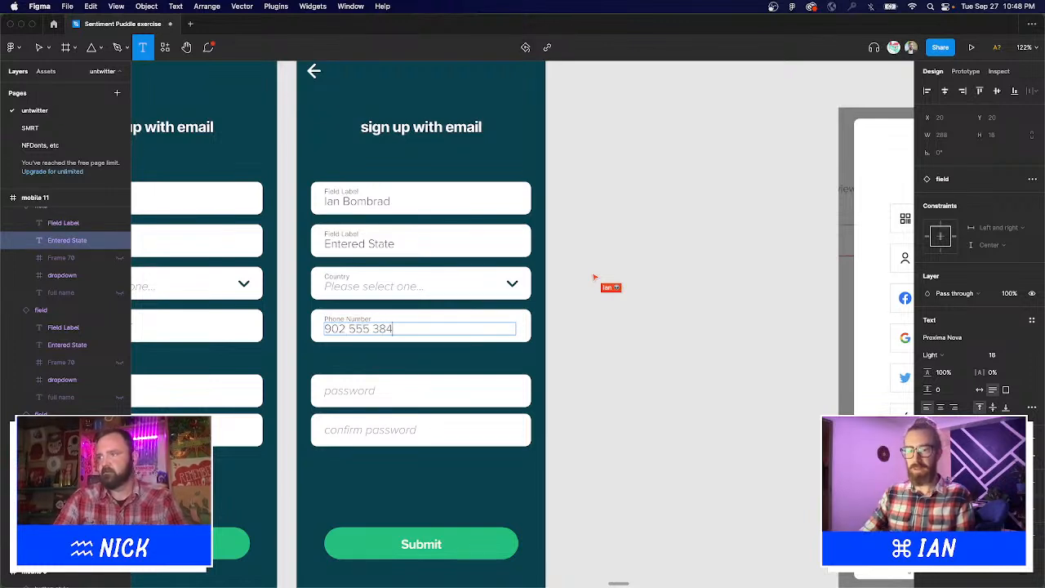
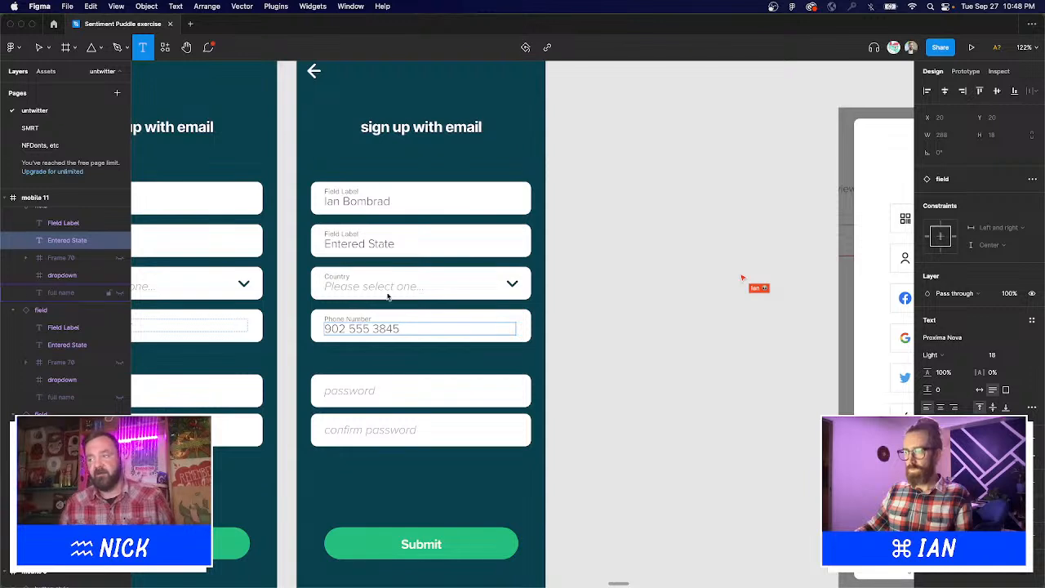
Replace the Country field's placeholder text with 'Canada'.
{"action": "key", "text": "Escape"}
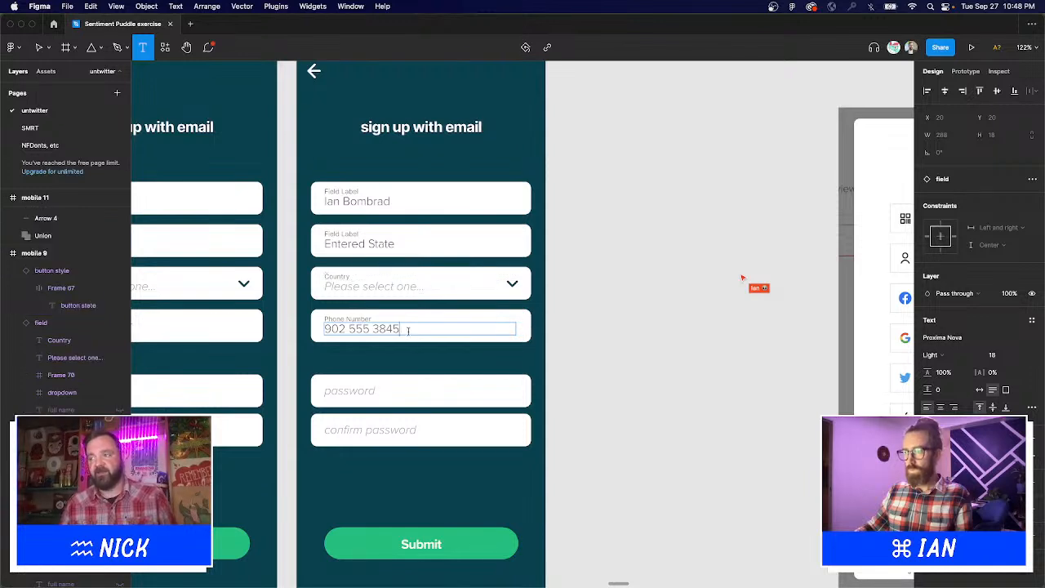
{"action": "left_click", "coordinate": [402, 285]}
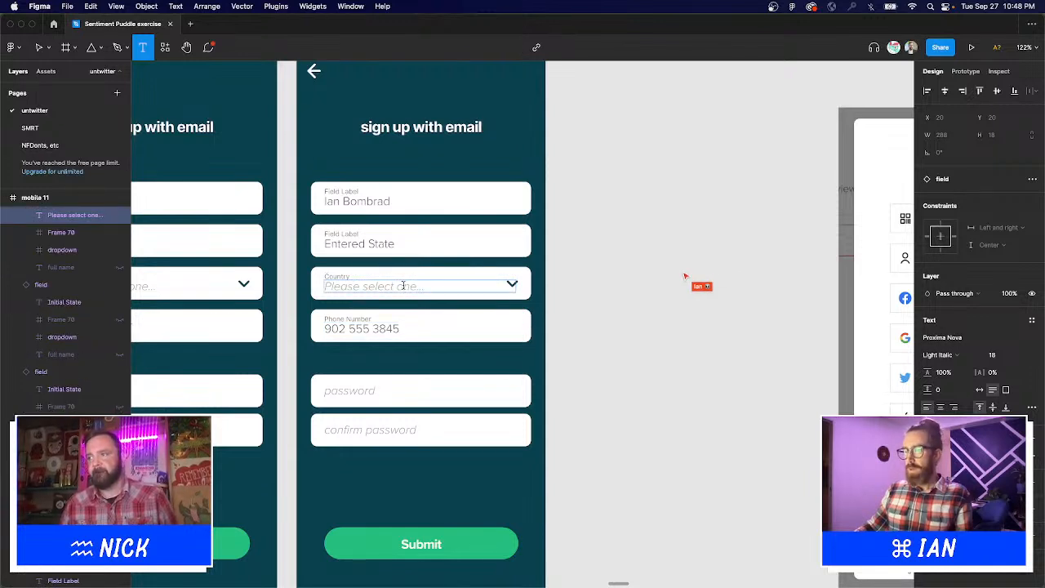
{"action": "double_click", "coordinate": [403, 285]}
{"action": "type", "text": "Cana"}
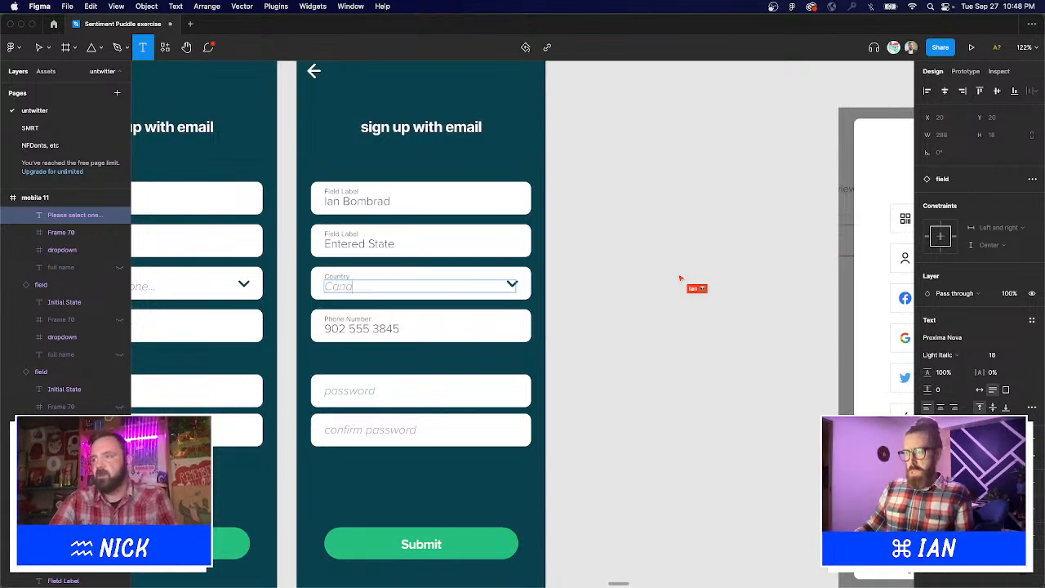
{"action": "type", "text": "da"}
{"action": "key", "text": "Escape"}
{"action": "key", "text": "Escape"}
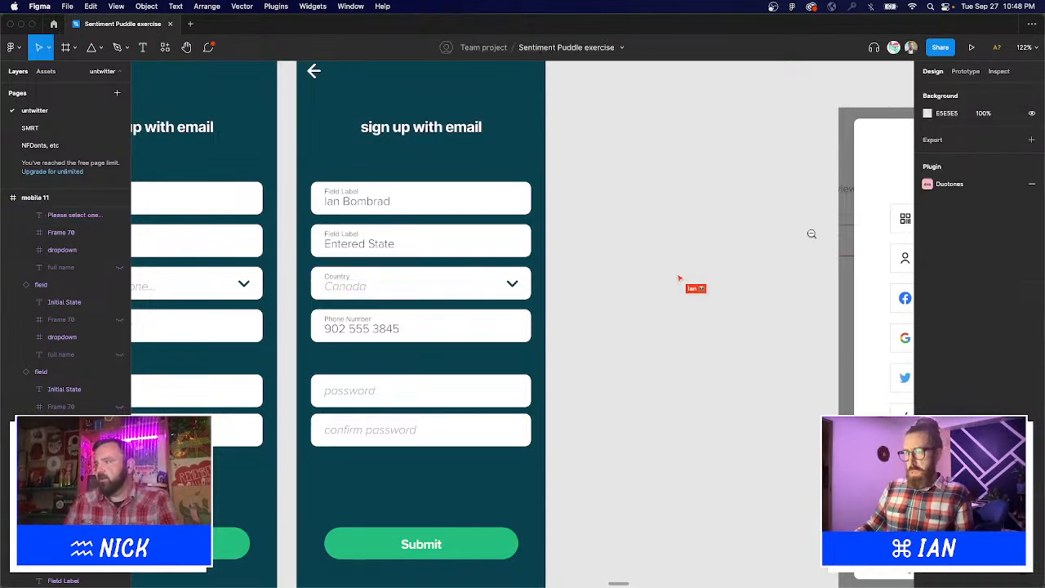
{"action": "scroll", "coordinate": [574, 265], "scroll_direction": "down", "scroll_amount": 3}
Move the Sign up with email button under the button styles and make the field set taller.
{"action": "scroll", "coordinate": [574, 265], "scroll_direction": "up", "scroll_amount": 5}
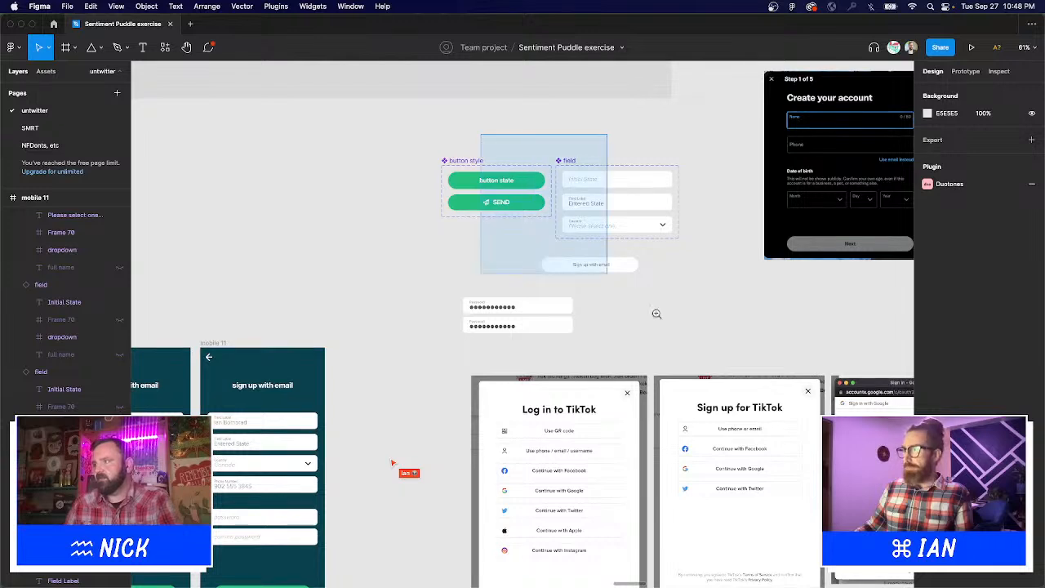
{"action": "scroll", "coordinate": [414, 334], "scroll_direction": "up", "scroll_amount": 3}
{"action": "left_click_drag", "start_coordinate": [414, 334], "coordinate": [232, 281]}
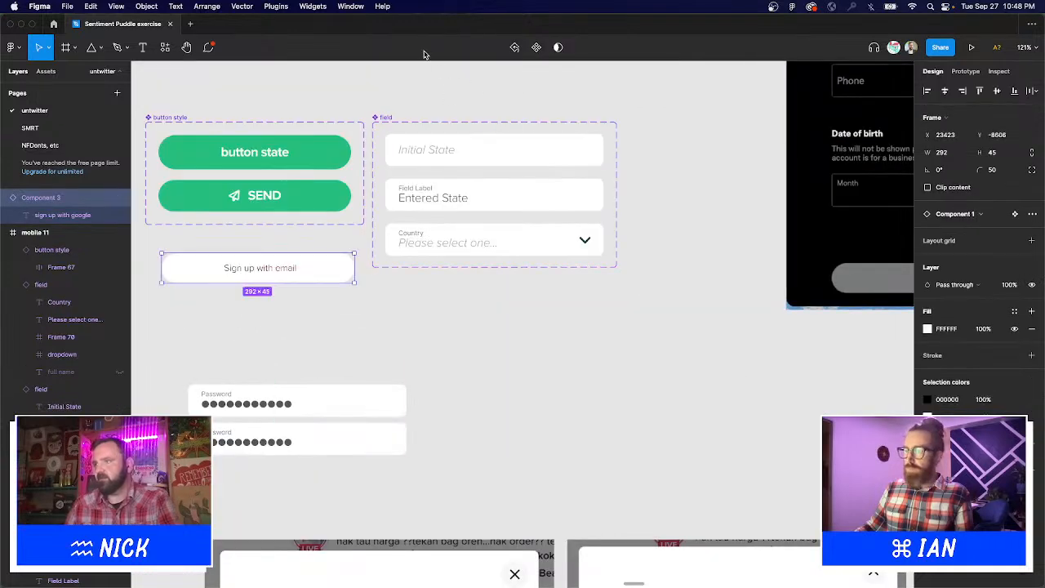
{"action": "left_click", "coordinate": [496, 245]}
{"action": "left_click_drag", "start_coordinate": [497, 269], "coordinate": [504, 344]}
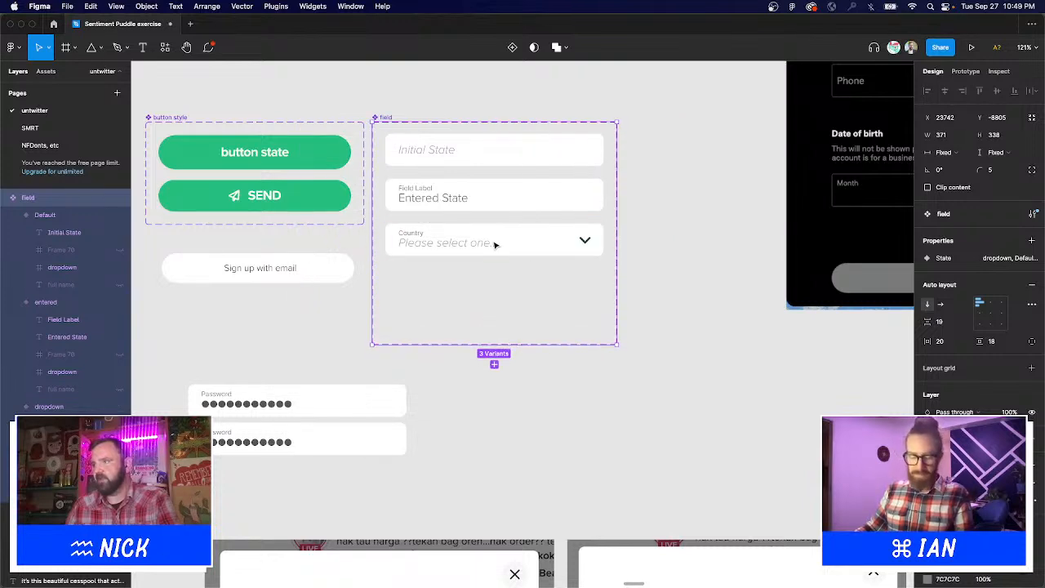
Duplicate the Country dropdown variant inside the field component set.
{"action": "left_click", "coordinate": [498, 243]}
{"action": "key", "text": "super+d"}
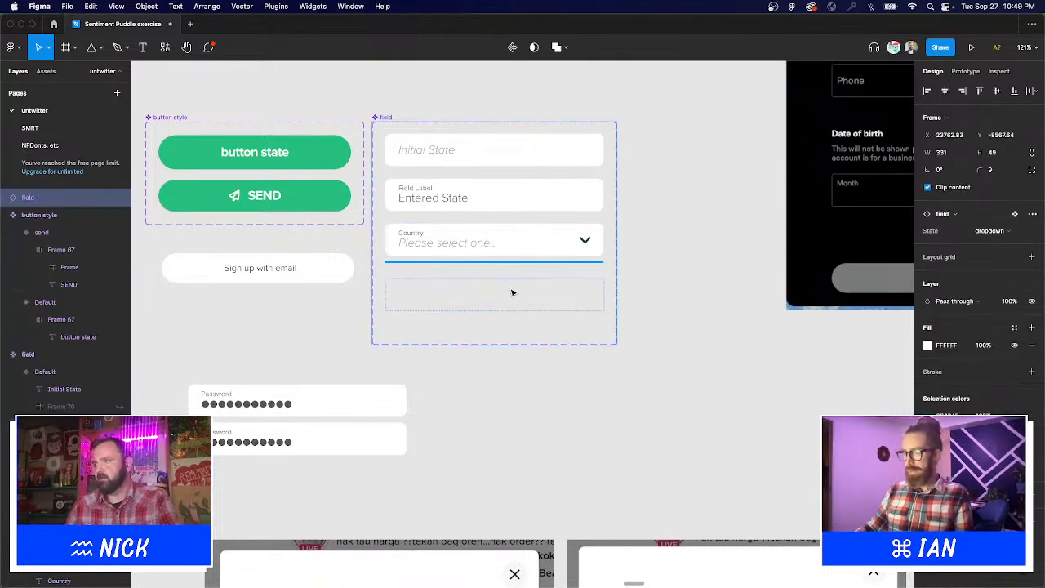
{"action": "left_click", "coordinate": [745, 350]}
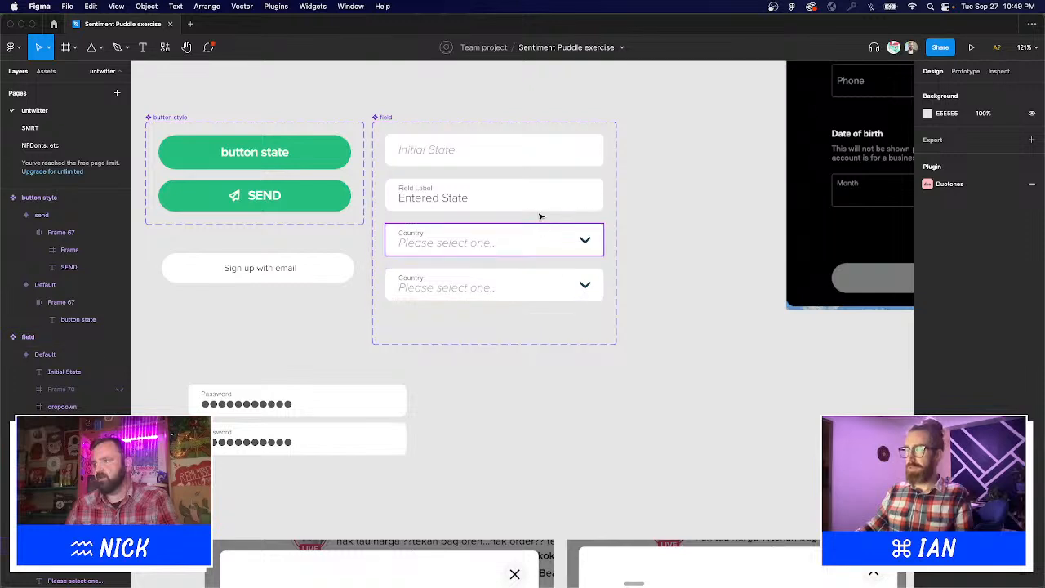
{"action": "key", "text": "t"}
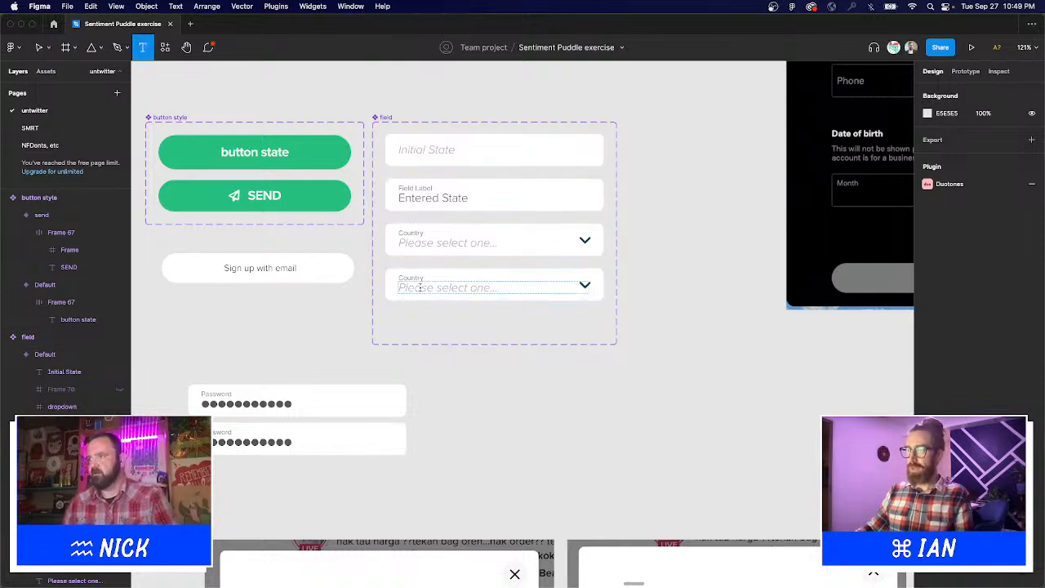
{"action": "left_click", "coordinate": [438, 198]}
{"action": "key", "text": "Escape"}
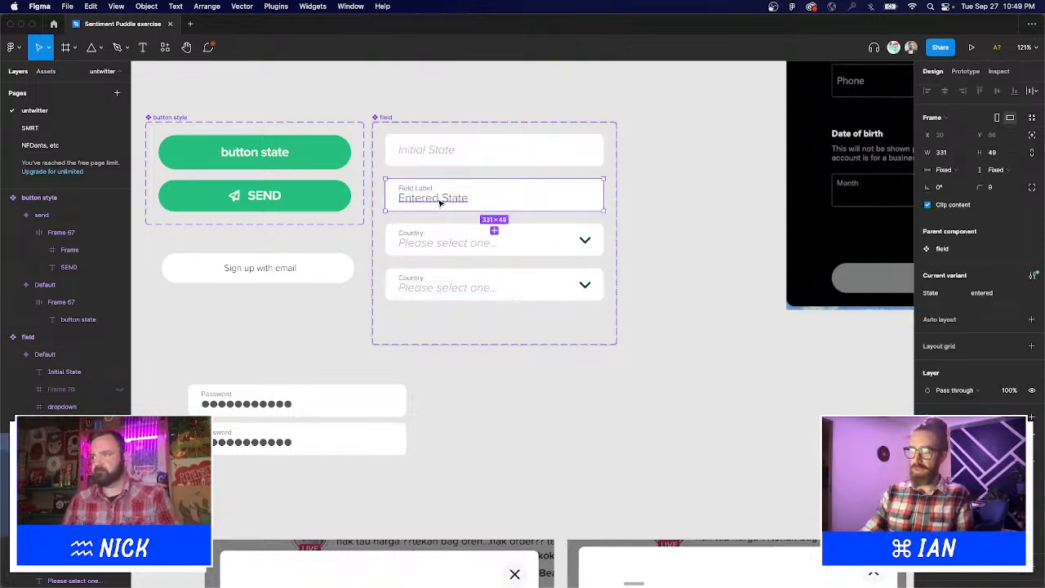
Make the new dropdown's text upright and change it to 'Entered value'.
{"action": "left_click", "coordinate": [464, 291]}
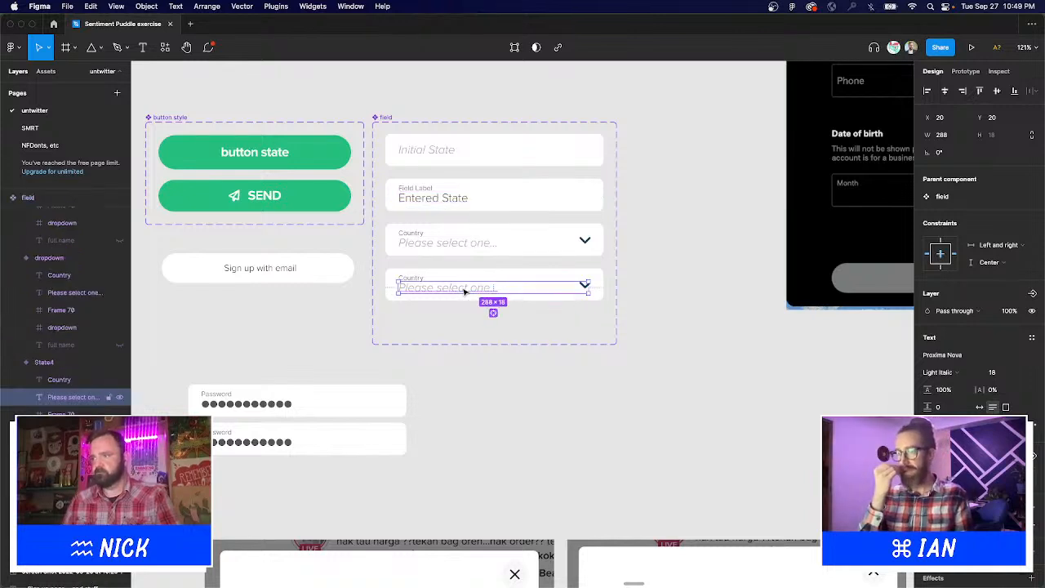
{"action": "key", "text": "super+i"}
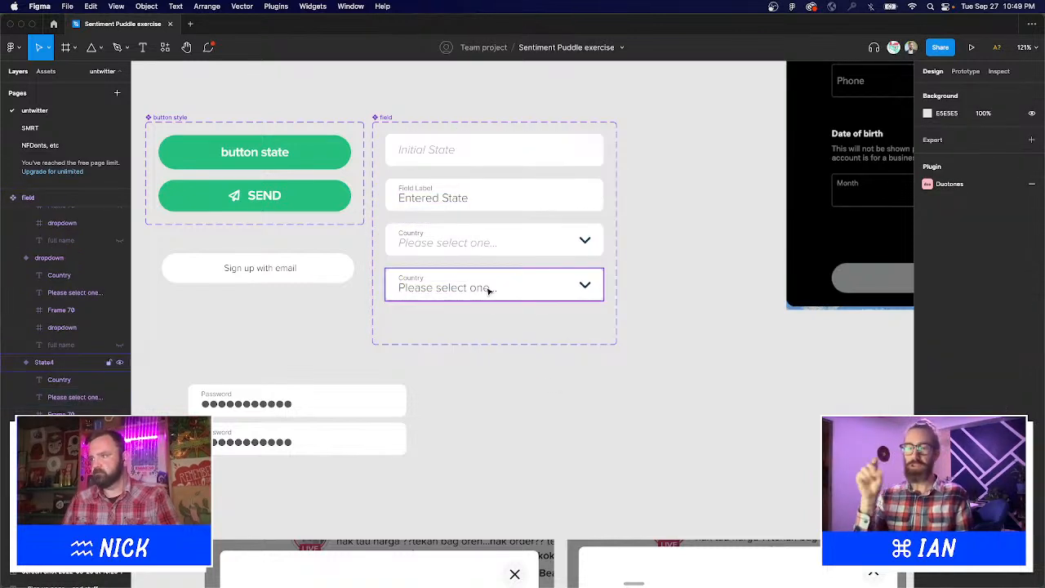
{"action": "double_click", "coordinate": [428, 291]}
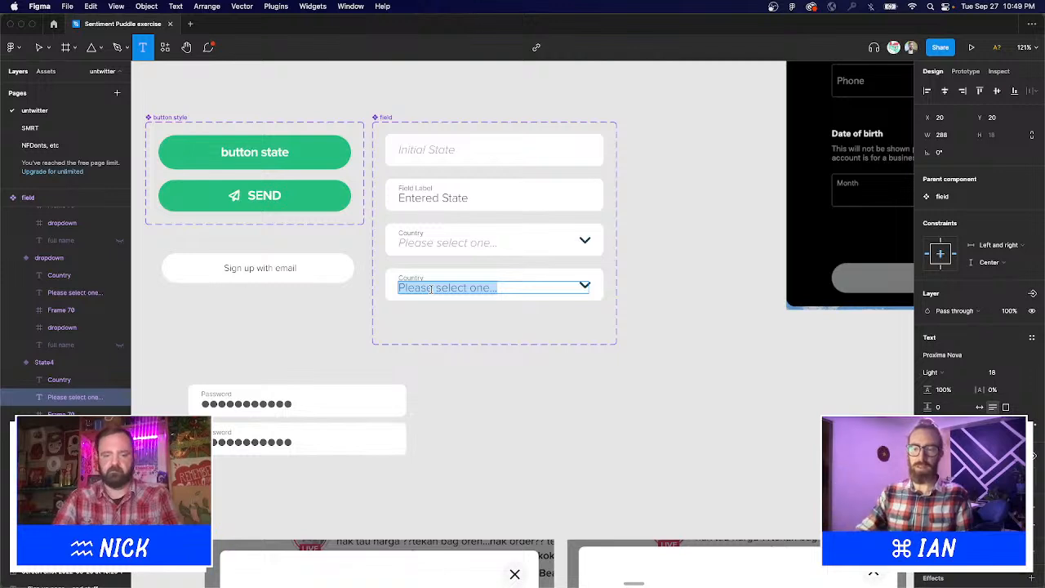
{"action": "type", "text": "Entered value"}
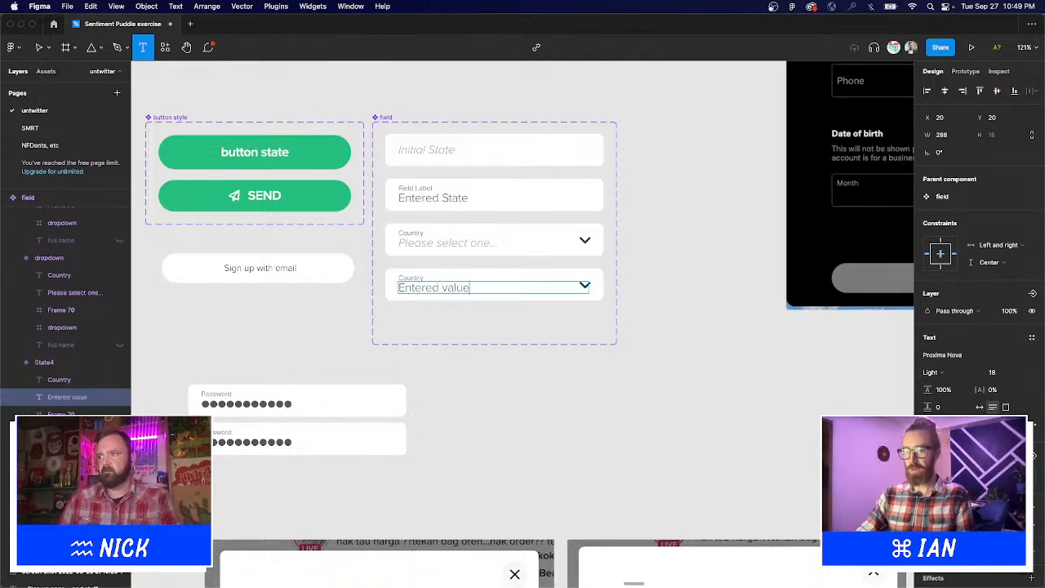
{"action": "key", "text": "Escape"}
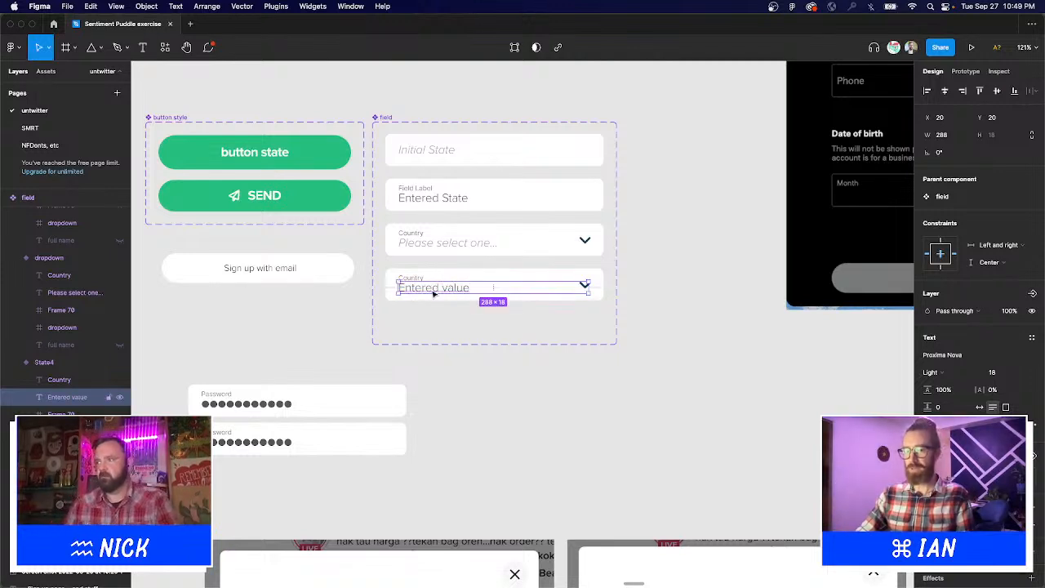
{"action": "left_click", "coordinate": [588, 345]}
{"action": "left_click_drag", "start_coordinate": [588, 345], "coordinate": [835, 285]}
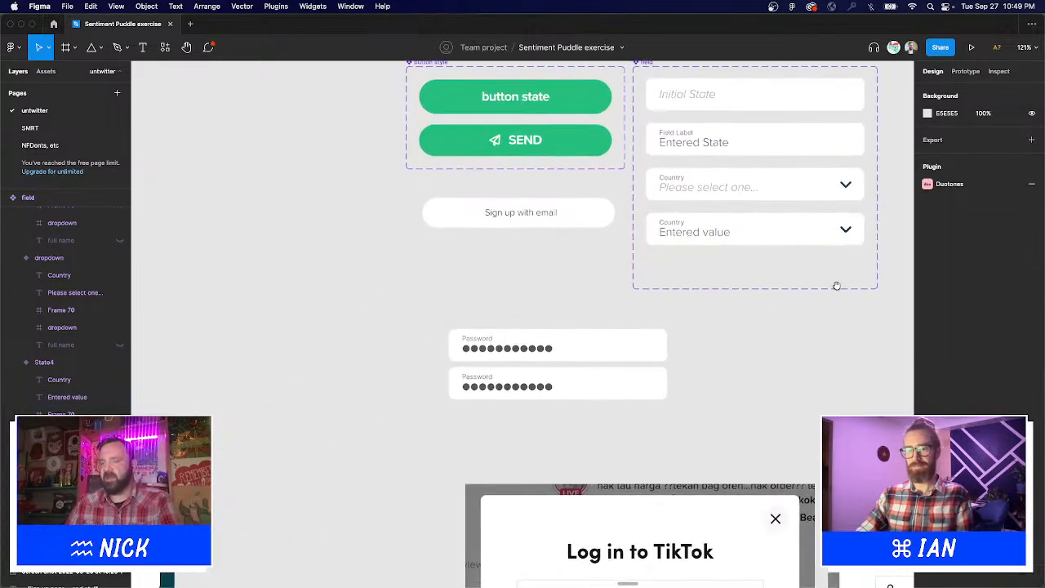
{"action": "mouse_move", "coordinate": [350, 250]}
{"action": "left_mouse_down"}
{"action": "mouse_move", "coordinate": [404, 226]}
{"action": "mouse_move", "coordinate": [335, 255]}
{"action": "left_mouse_up"}
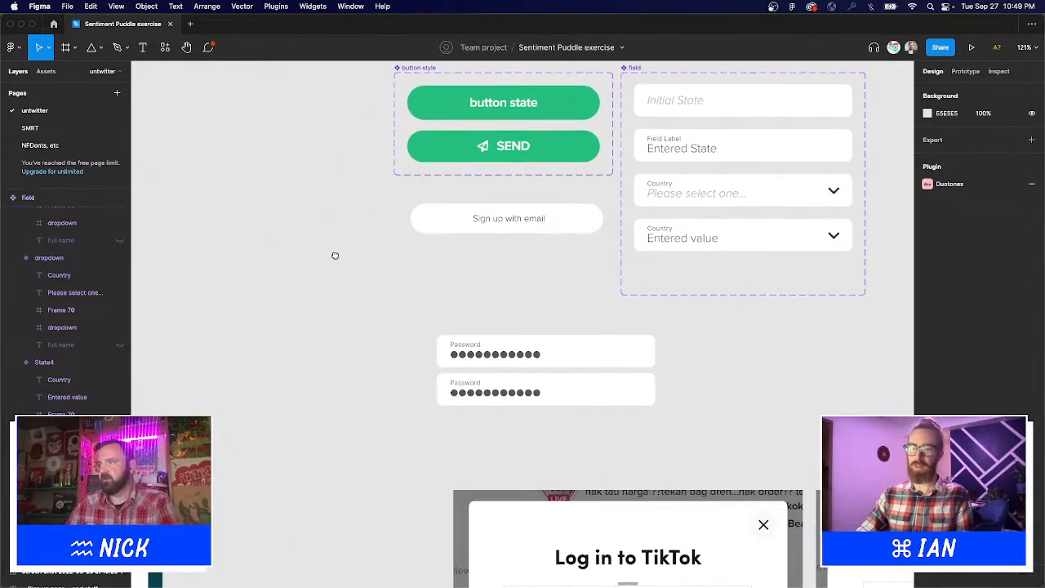
{"action": "left_click", "coordinate": [517, 314], "text": "alt"}
Drag the field component set's bottom edge down to enclose all four variants.
{"action": "scroll", "coordinate": [445, 291], "scroll_direction": "right", "scroll_amount": 2}
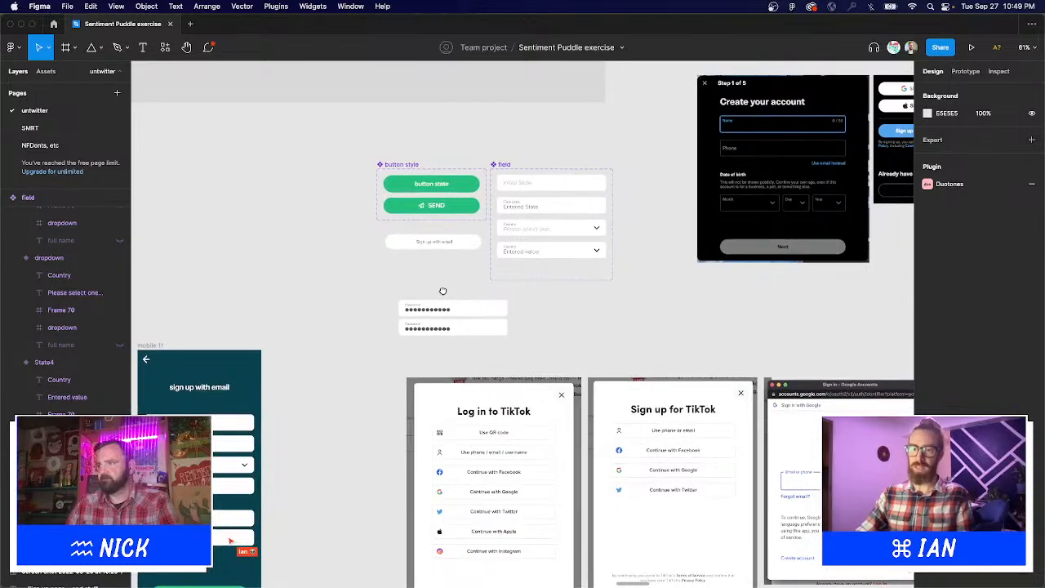
{"action": "scroll", "coordinate": [443, 291], "scroll_direction": "right", "scroll_amount": 6}
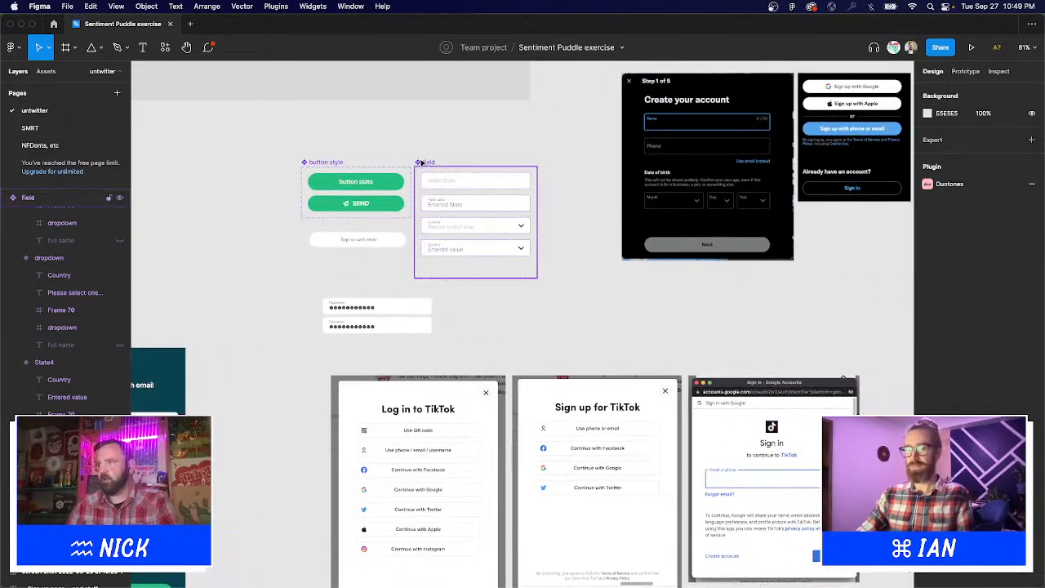
{"action": "left_click", "coordinate": [428, 162]}
{"action": "scroll", "coordinate": [472, 210], "scroll_direction": "up", "scroll_amount": 5}
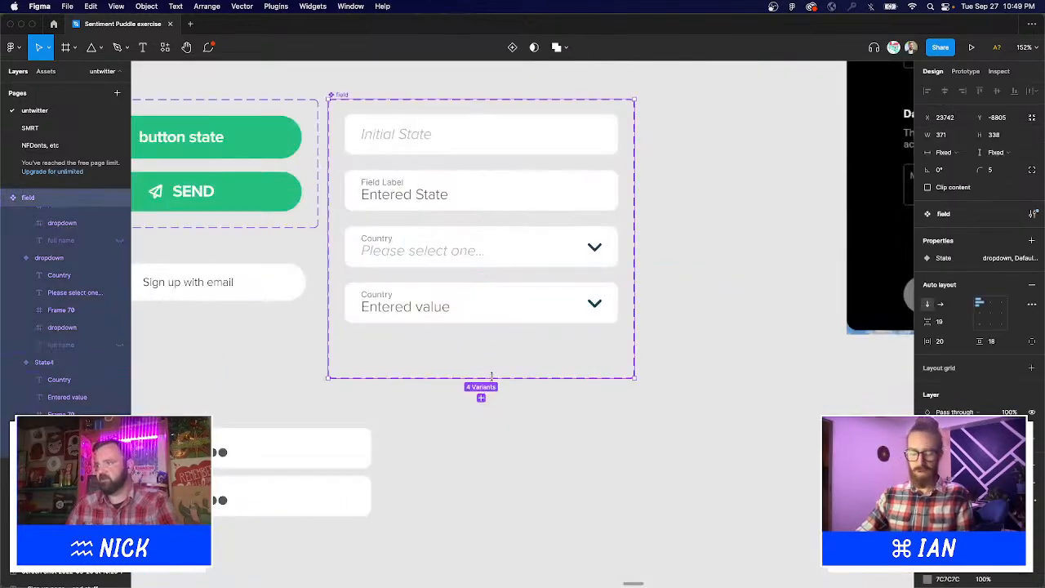
{"action": "left_click_drag", "start_coordinate": [498, 399], "coordinate": [497, 434]}
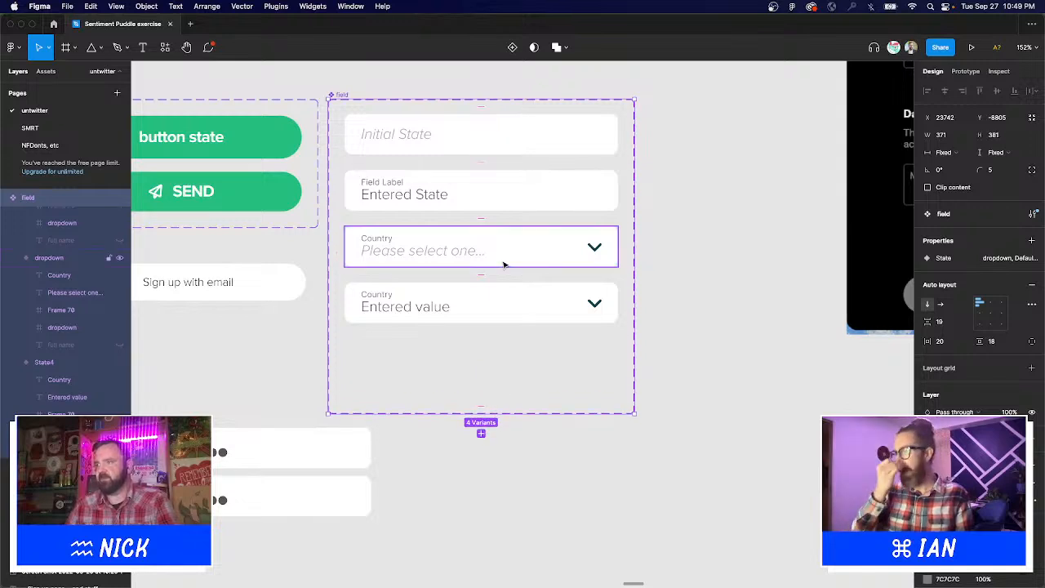
{"action": "left_click", "coordinate": [500, 310]}
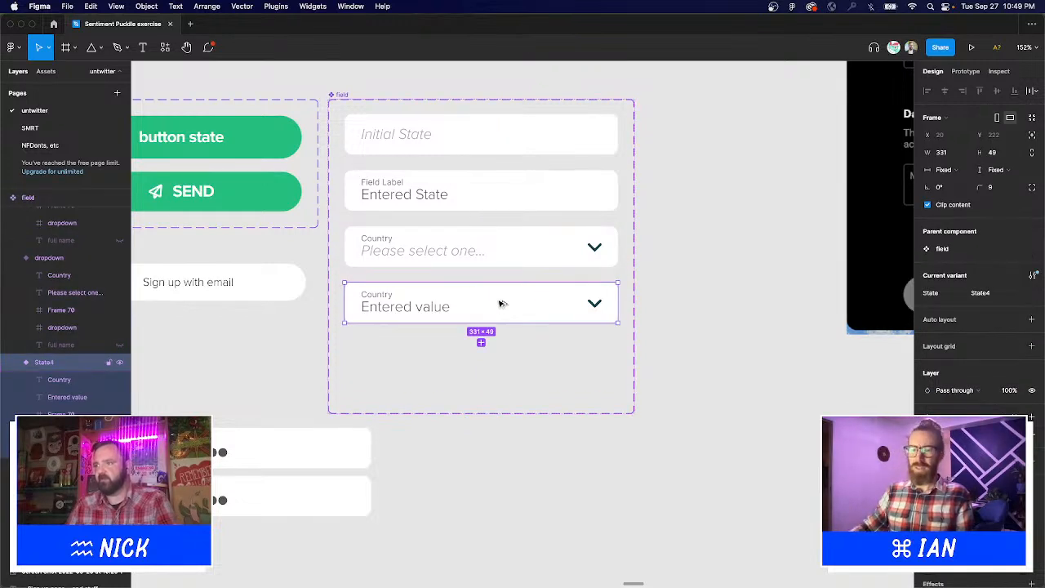
{"action": "left_click_drag", "start_coordinate": [351, 351], "coordinate": [293, 368]}
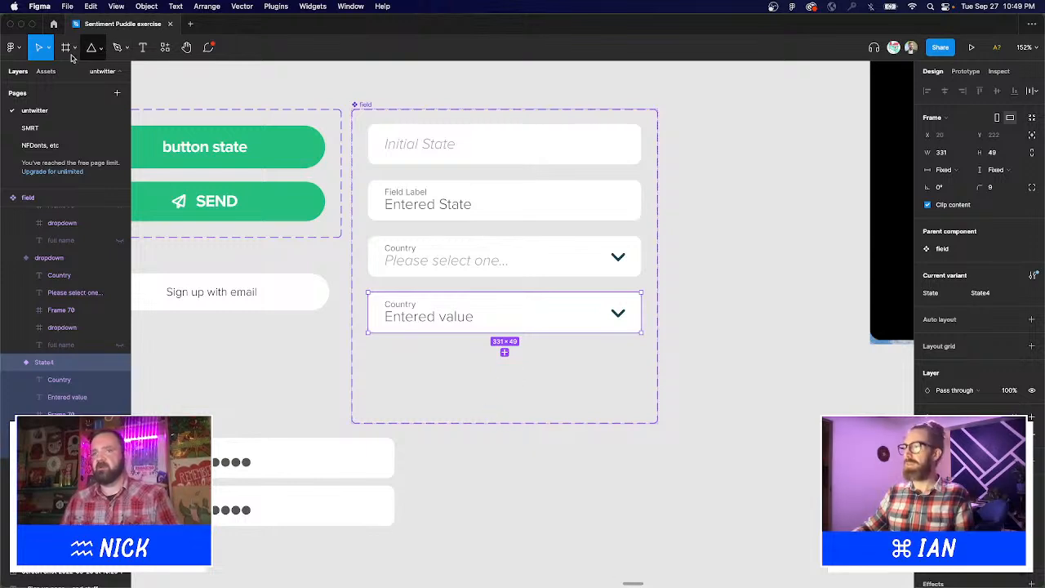
Choose the Ellipse tool and zoom in on an empty canvas area.
{"action": "left_click", "coordinate": [94, 48]}
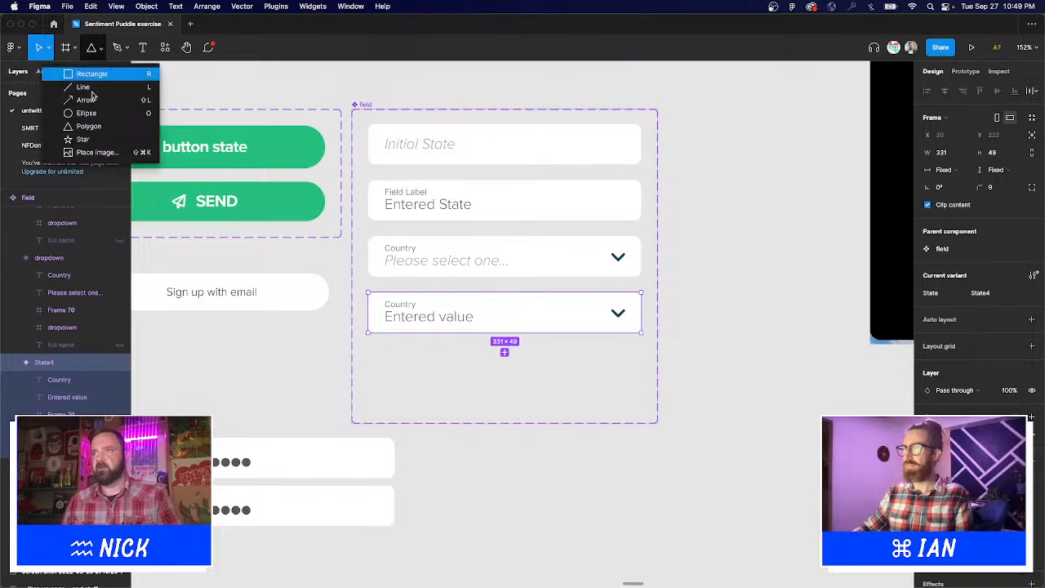
{"action": "left_click", "coordinate": [683, 373]}
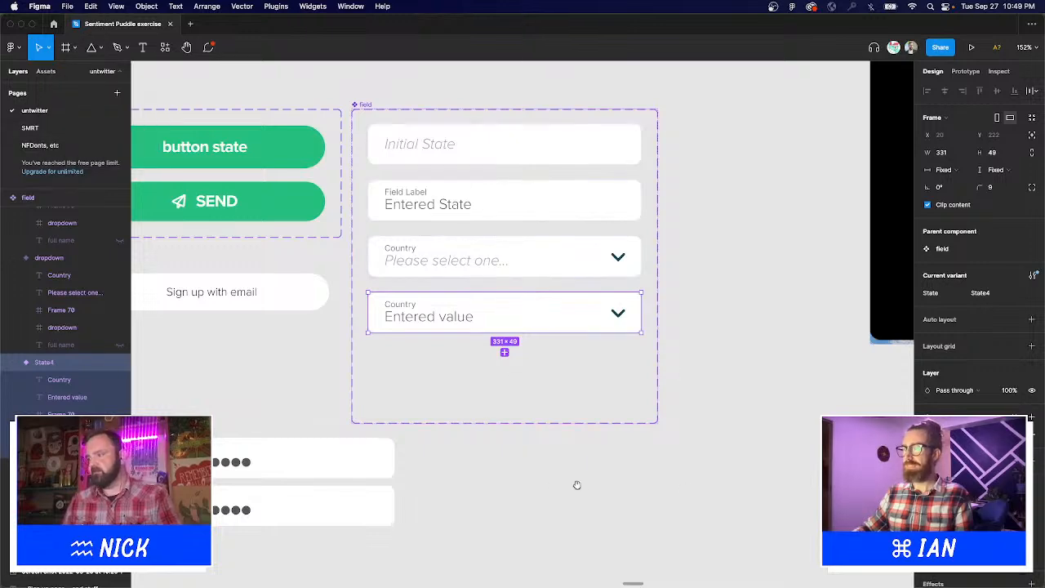
{"action": "left_click_drag", "start_coordinate": [577, 485], "coordinate": [488, 268]}
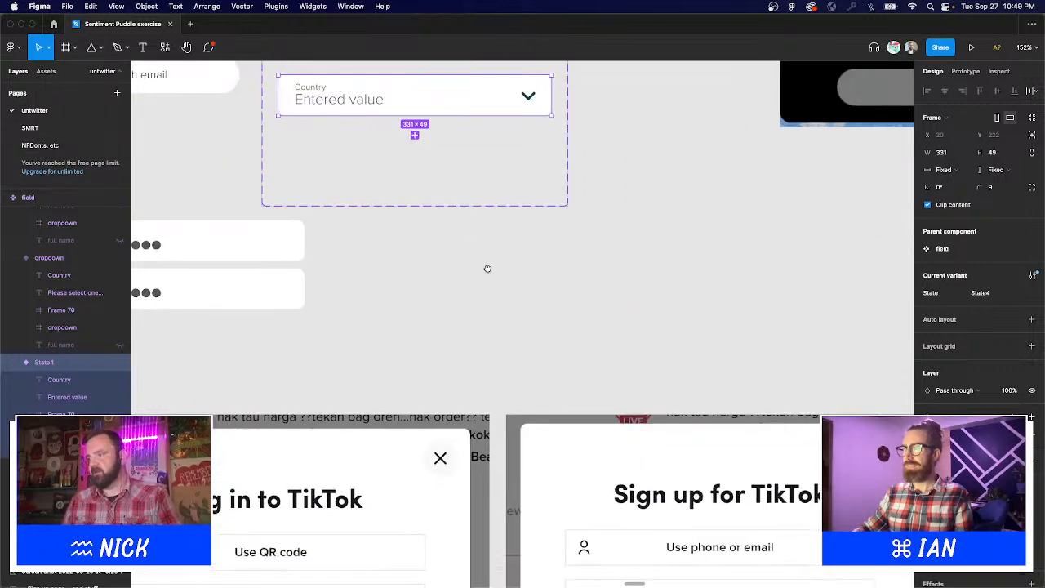
{"action": "left_click", "coordinate": [99, 47]}
{"action": "left_click", "coordinate": [92, 114]}
{"action": "left_click_drag", "start_coordinate": [375, 233], "coordinate": [616, 385]}
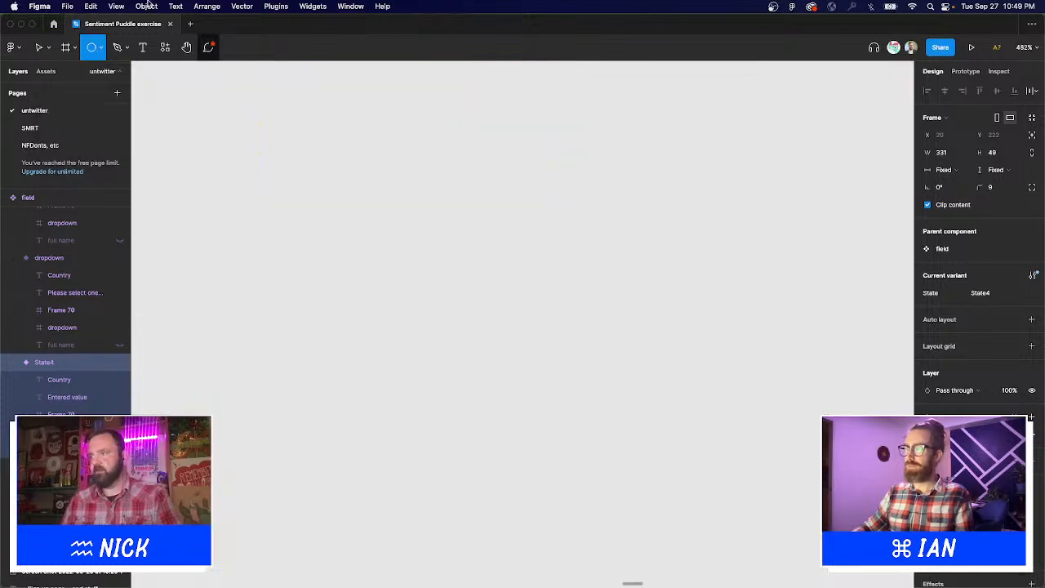
Place a 100×100 circle and bend its left and right points into sharp corners.
{"action": "left_click", "coordinate": [363, 206]}
{"action": "scroll", "coordinate": [495, 343], "scroll_direction": "up", "scroll_amount": 3}
{"action": "scroll", "coordinate": [495, 343], "scroll_direction": "left", "scroll_amount": 3}
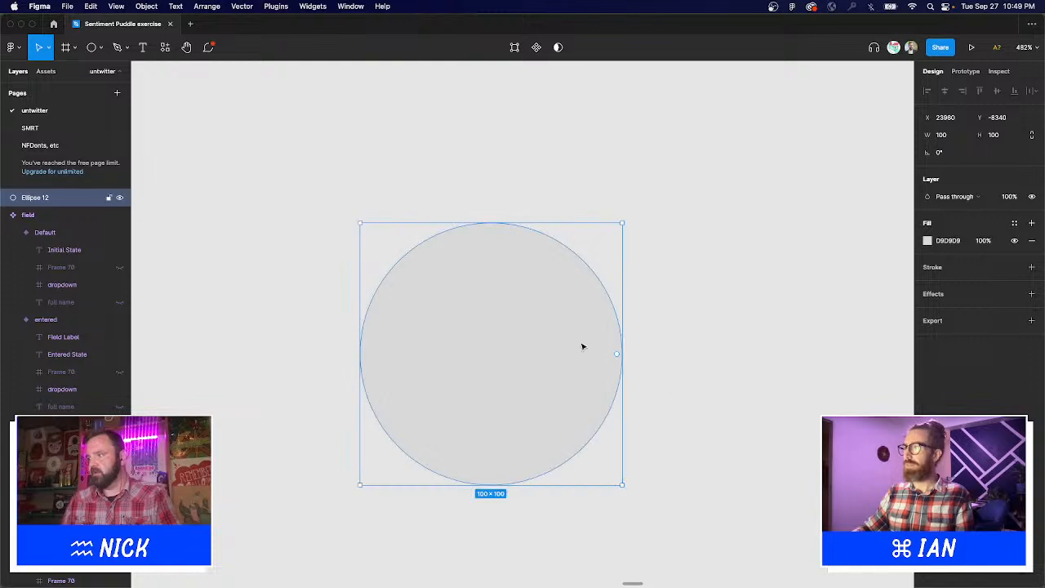
{"action": "key", "text": "Return"}
{"action": "key", "text": "Escape"}
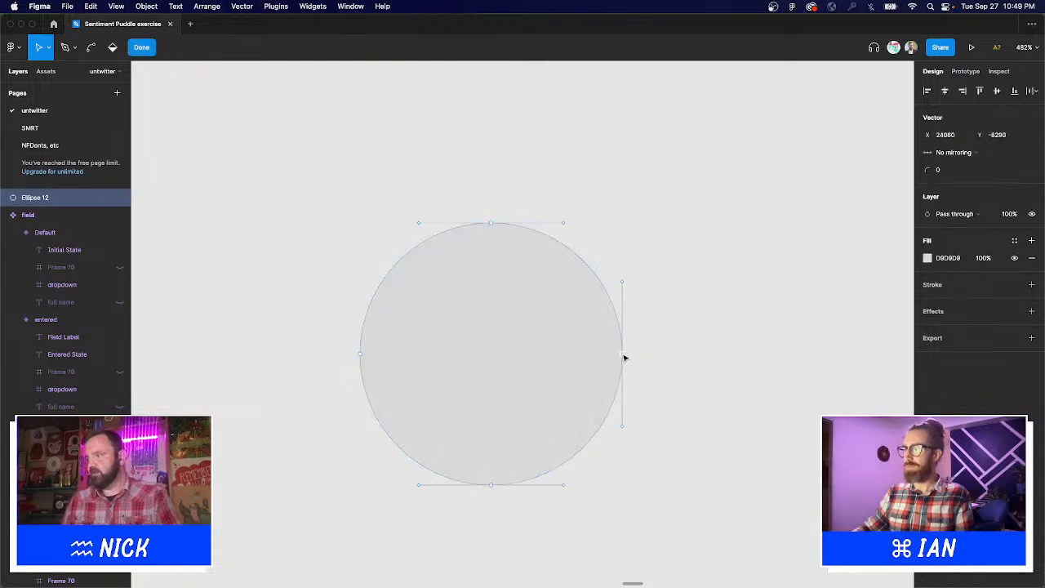
{"action": "double_click", "coordinate": [580, 367]}
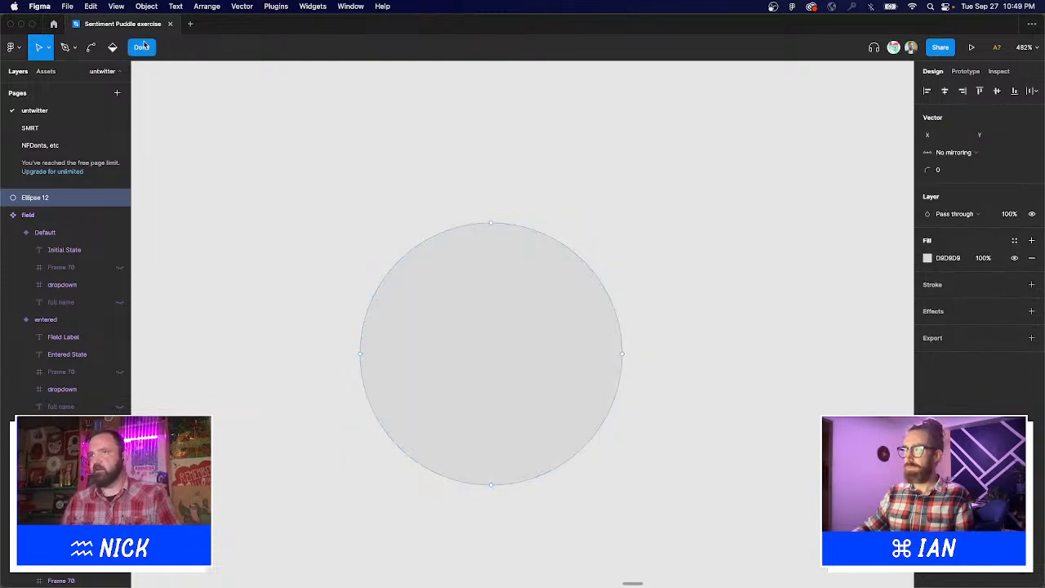
{"action": "left_click", "coordinate": [91, 48]}
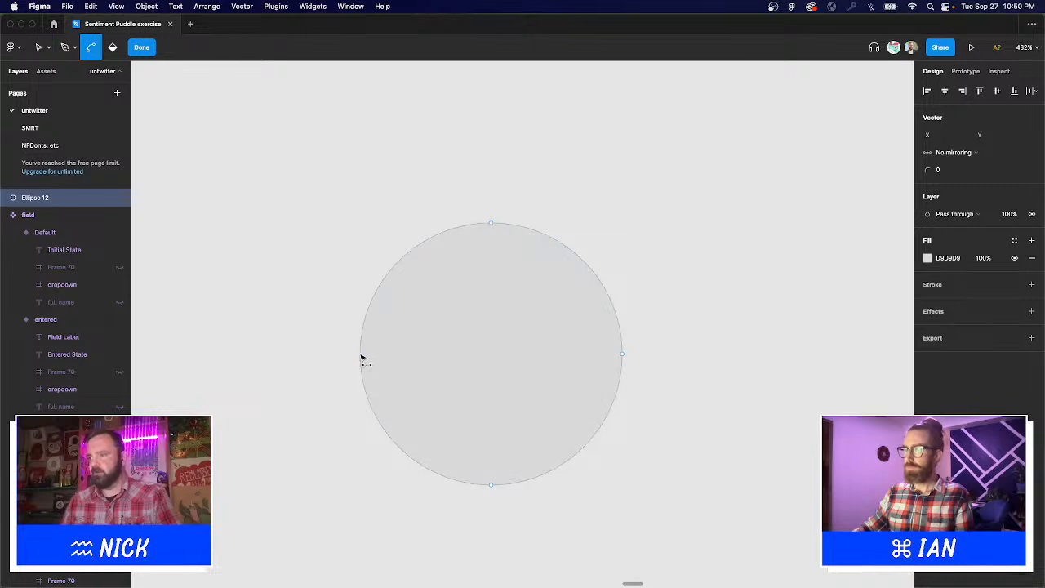
{"action": "left_click", "coordinate": [360, 354]}
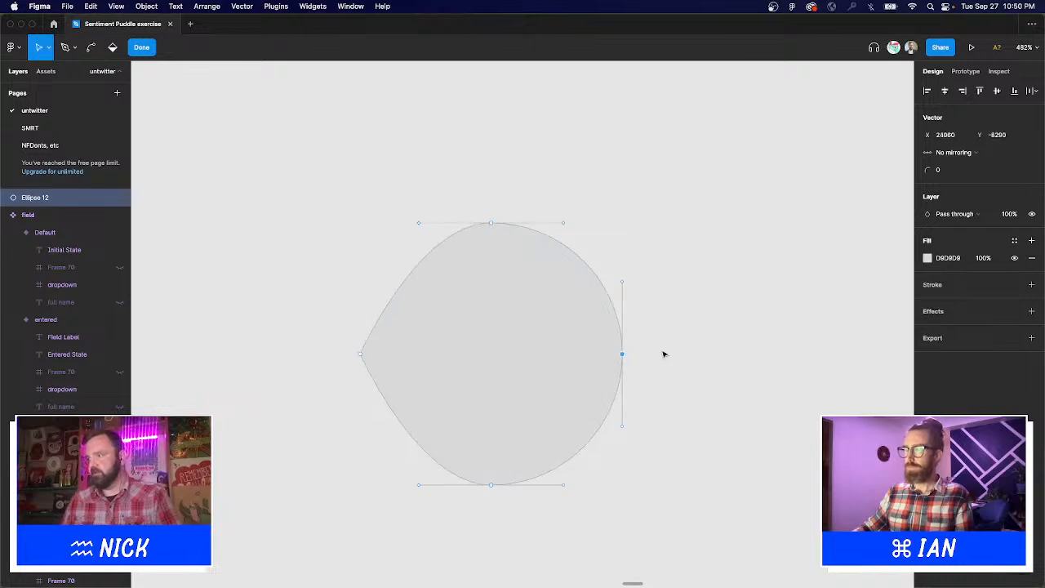
{"action": "left_click", "coordinate": [91, 47]}
{"action": "left_click", "coordinate": [623, 353]}
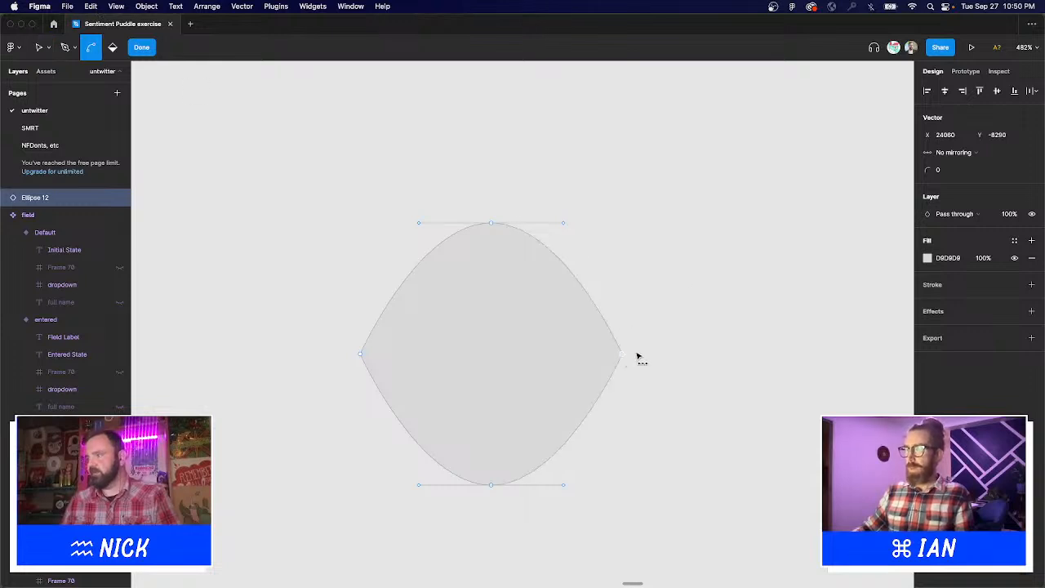
{"action": "left_click", "coordinate": [143, 48]}
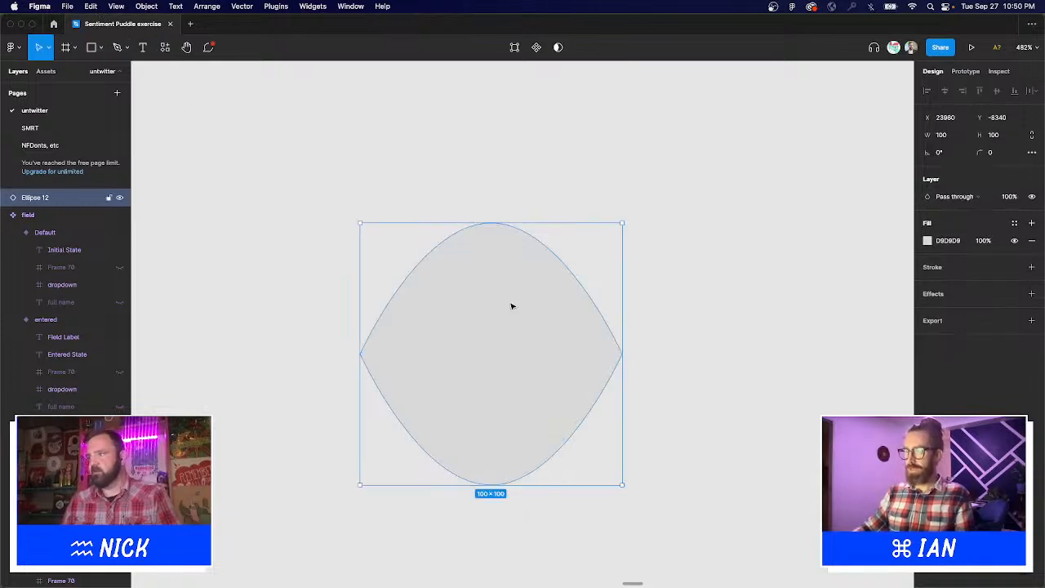
Flatten the shape to 64 px tall and move the almond eye upward.
{"action": "left_click_drag", "start_coordinate": [490, 224], "coordinate": [510, 317]}
{"action": "left_click_drag", "start_coordinate": [515, 375], "coordinate": [500, 238]}
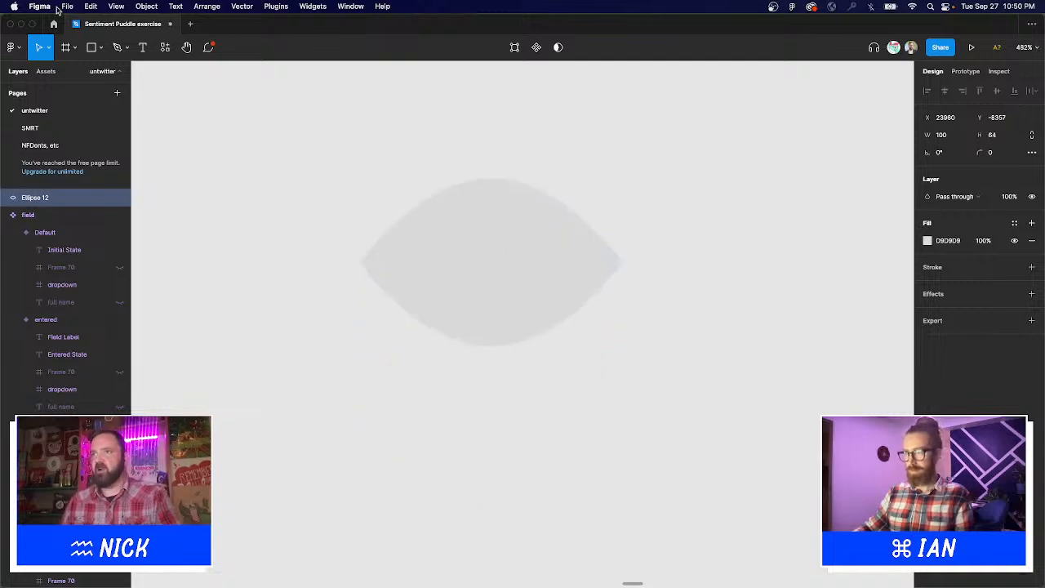
{"action": "left_click", "coordinate": [100, 48]}
{"action": "left_click", "coordinate": [570, 219]}
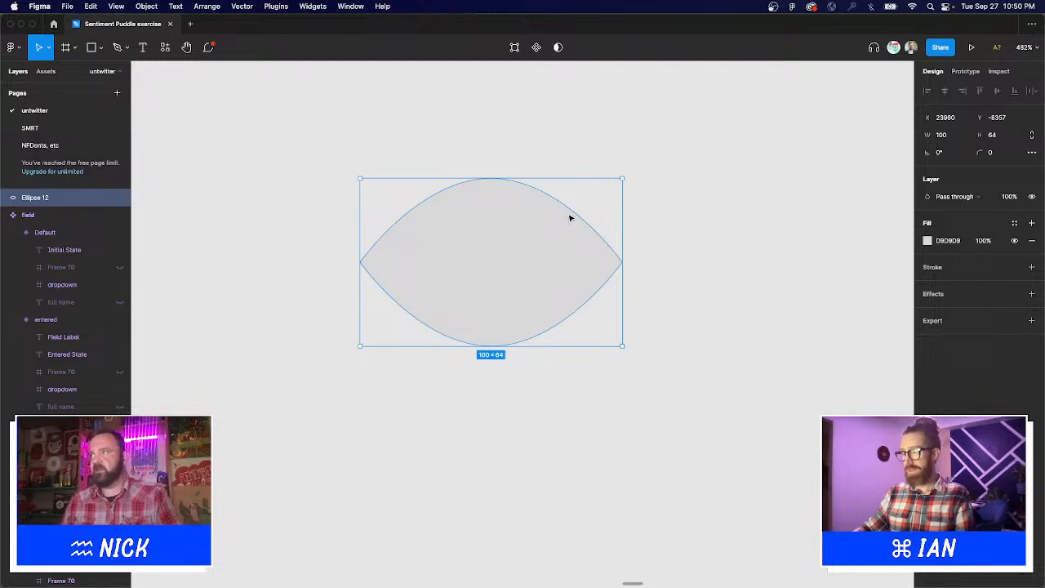
{"action": "left_click", "coordinate": [393, 145]}
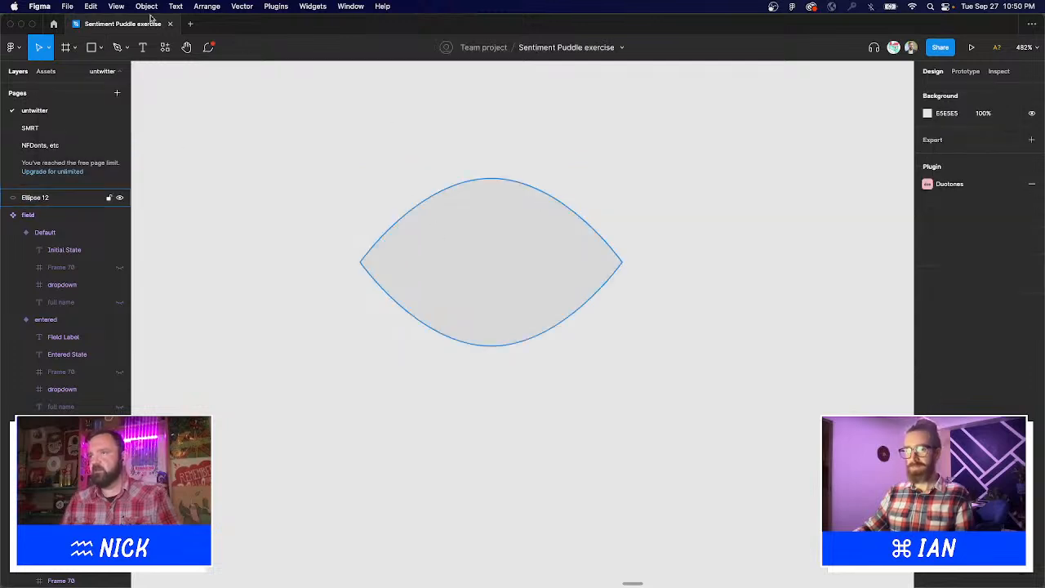
Draw a circle over the middle of the almond eye.
{"action": "left_click", "coordinate": [93, 47]}
{"action": "left_click", "coordinate": [101, 48]}
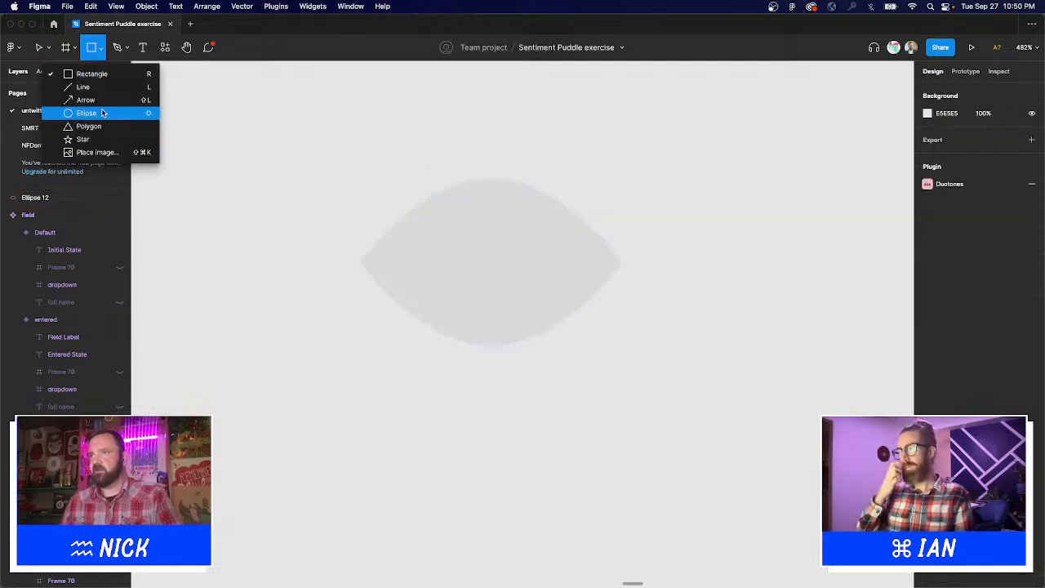
{"action": "left_click", "coordinate": [103, 112]}
{"action": "left_click_drag", "start_coordinate": [416, 166], "coordinate": [518, 256]}
Fill the almond white (FFFFFF) and the inner circle black (000000).
{"action": "left_click", "coordinate": [591, 241]}
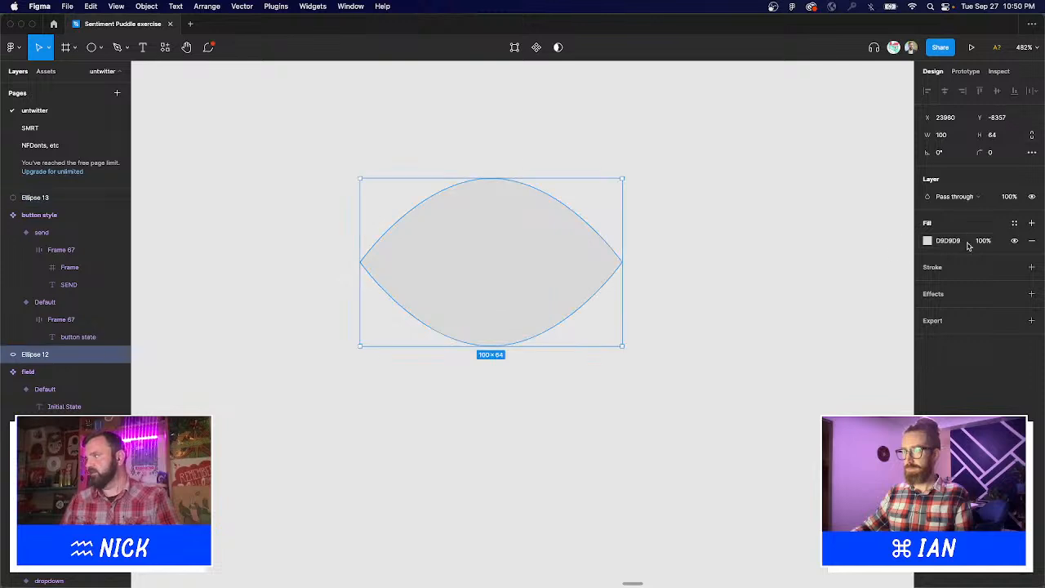
{"action": "left_click", "coordinate": [926, 240]}
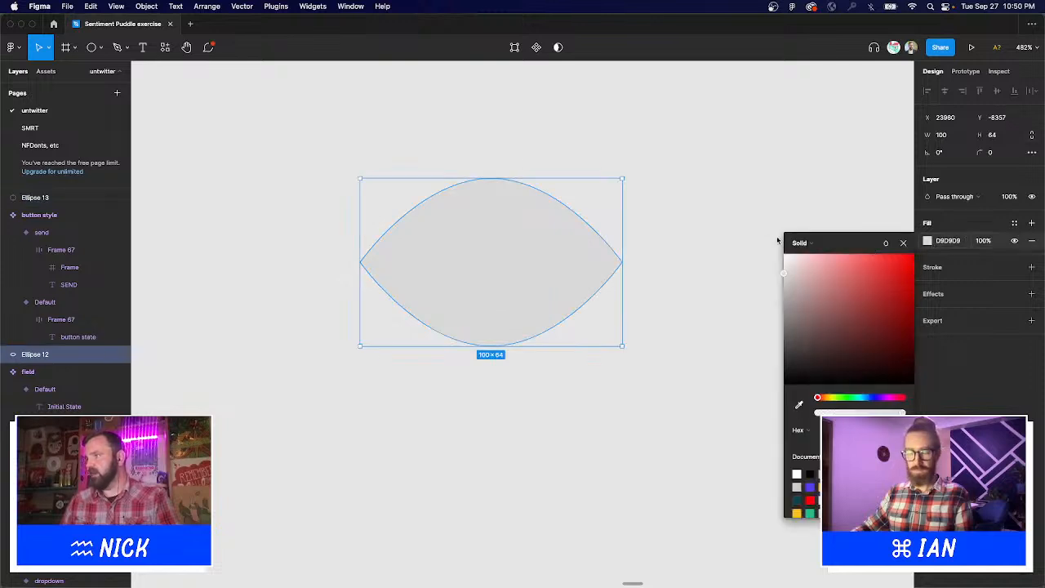
{"action": "left_click_drag", "start_coordinate": [777, 237], "coordinate": [768, 229]}
{"action": "left_click", "coordinate": [471, 243]}
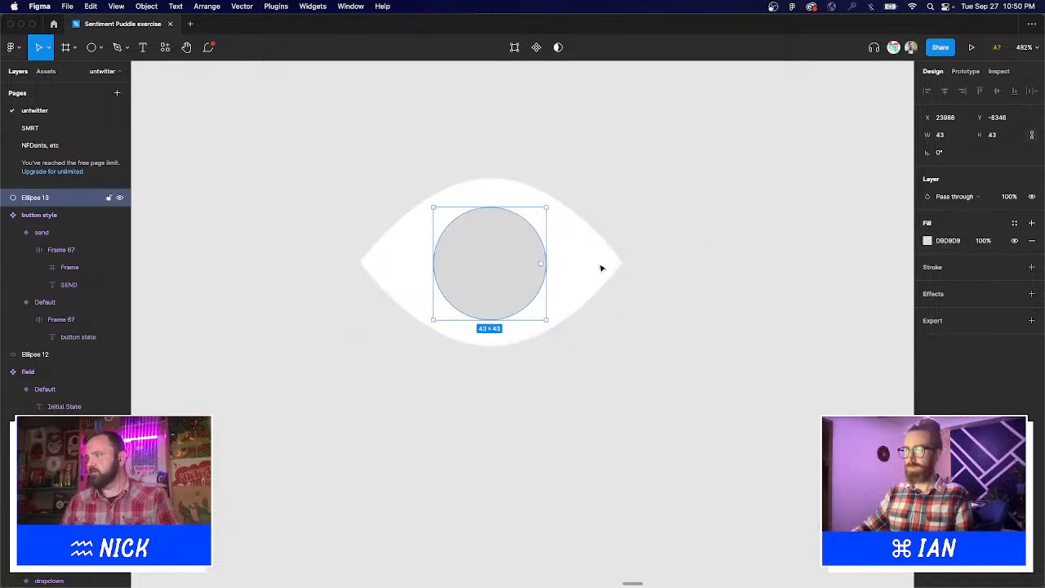
{"action": "left_click", "coordinate": [928, 242]}
{"action": "left_click_drag", "start_coordinate": [873, 338], "coordinate": [784, 384]}
{"action": "left_click", "coordinate": [751, 322]}
Try moving and enlarging the black circle to 55×55, then undo the change.
{"action": "left_click", "coordinate": [509, 242]}
{"action": "left_click_drag", "start_coordinate": [509, 243], "coordinate": [509, 233]}
{"action": "left_click_drag", "start_coordinate": [491, 289], "coordinate": [491, 304]}
{"action": "key", "text": "Up"}
{"action": "key", "text": "Up"}
{"action": "key", "text": "Up"}
{"action": "key", "text": "Up"}
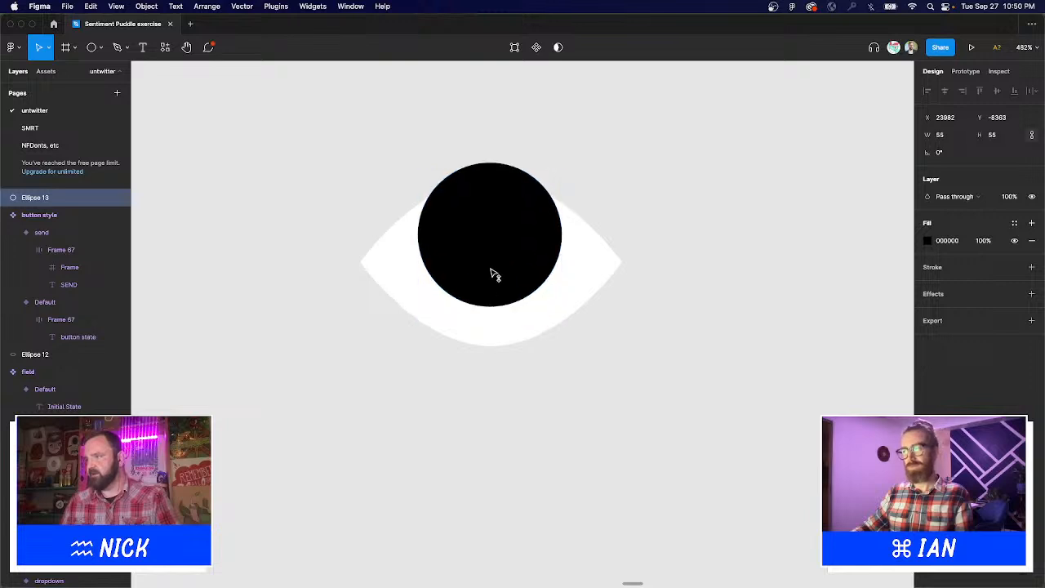
{"action": "key", "text": "super+z"}
{"action": "key", "text": "super+z"}
{"action": "key", "text": "super+z"}
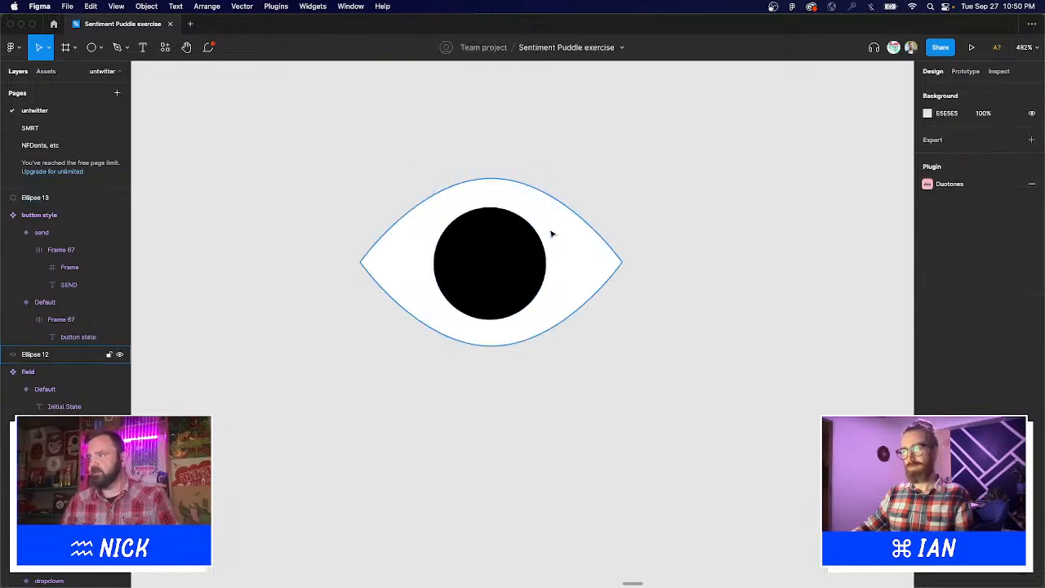
Subtract the pupil from the eye and shrink the resulting hollow eye icon.
{"action": "left_click_drag", "start_coordinate": [687, 235], "coordinate": [466, 169]}
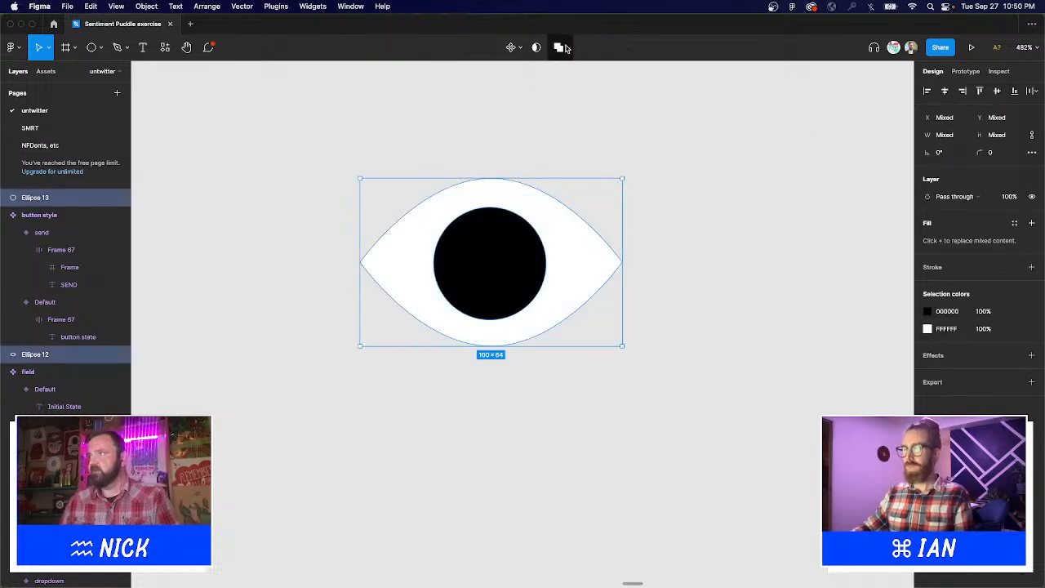
{"action": "left_click_drag", "start_coordinate": [307, 121], "coordinate": [724, 404]}
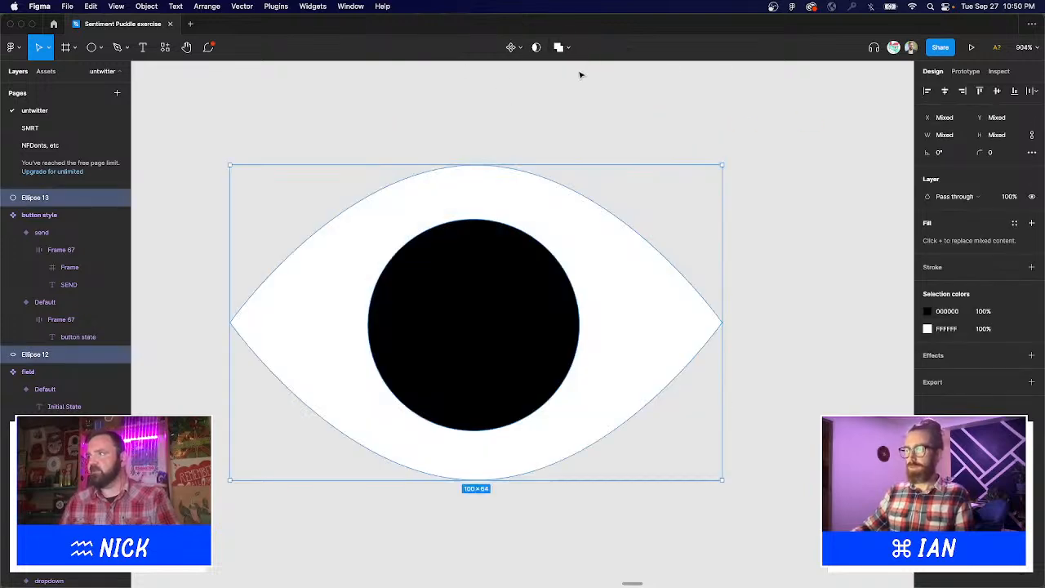
{"action": "left_click", "coordinate": [567, 50]}
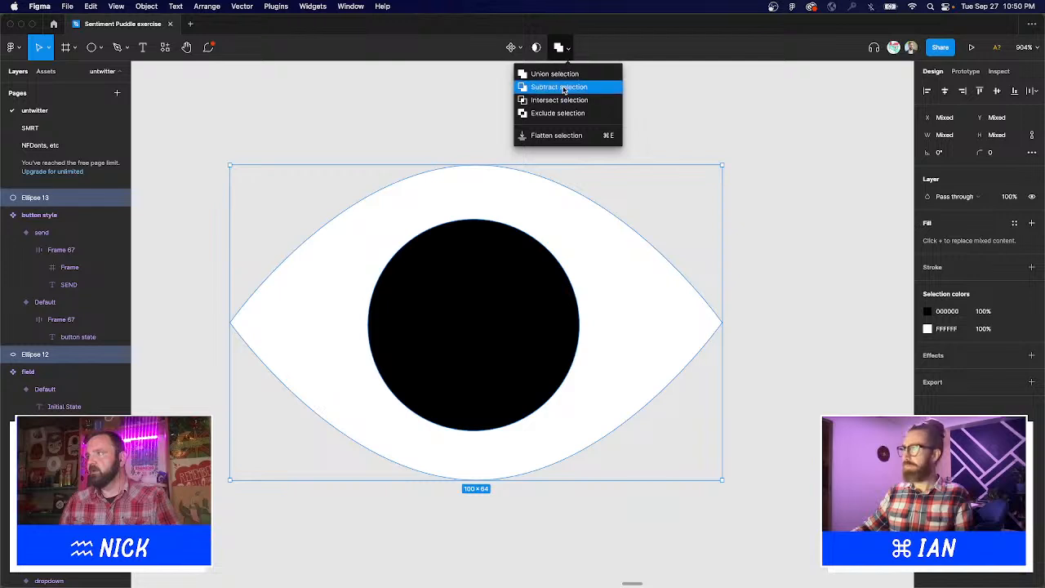
{"action": "left_click", "coordinate": [565, 88]}
{"action": "left_click", "coordinate": [597, 276]}
{"action": "scroll", "coordinate": [601, 277], "scroll_direction": "down", "scroll_amount": 10}
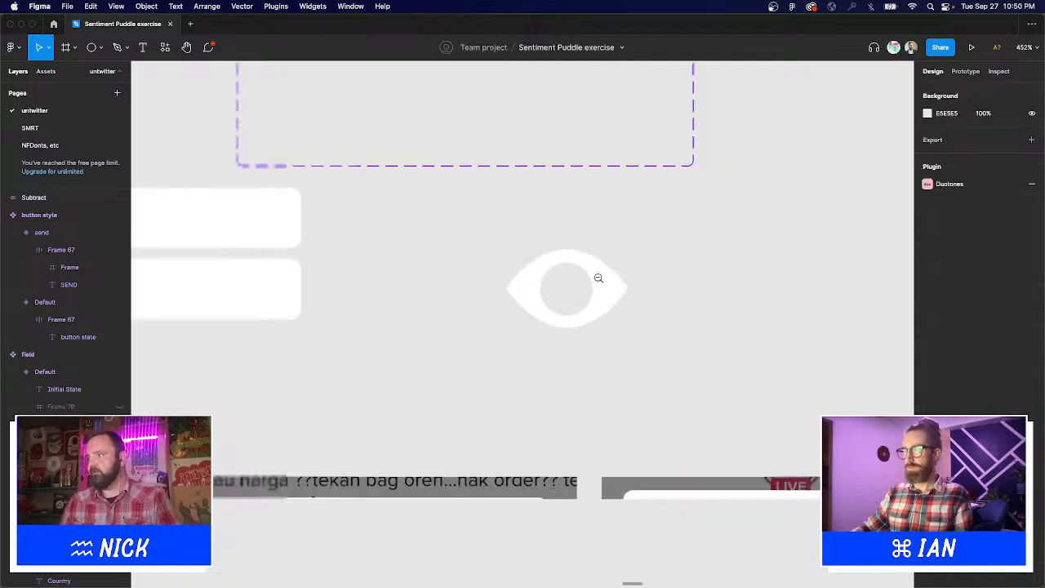
{"action": "left_click", "coordinate": [608, 287]}
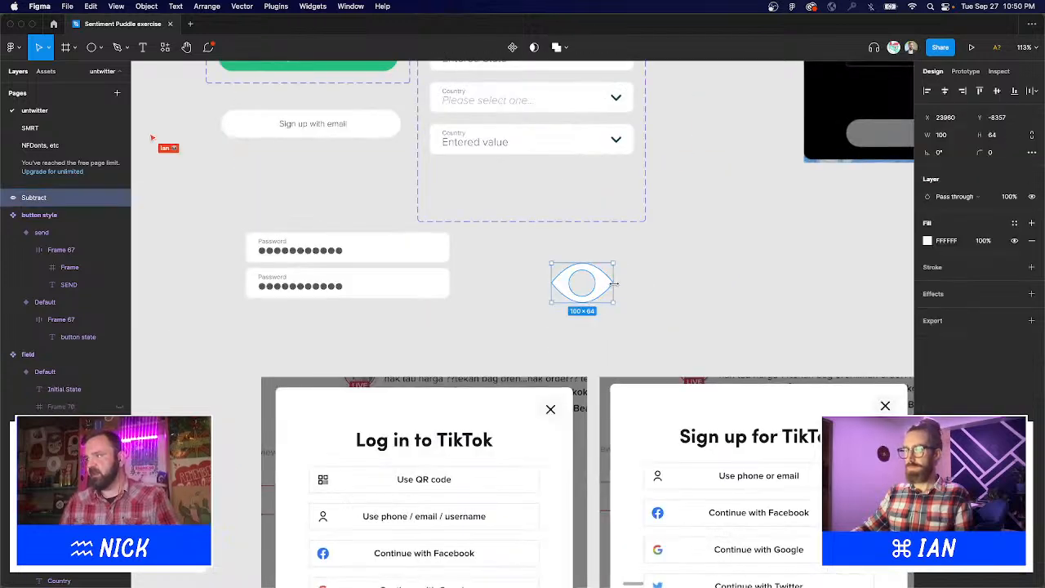
{"action": "left_click_drag", "start_coordinate": [615, 283], "coordinate": [572, 284]}
{"action": "left_click", "coordinate": [626, 301]}
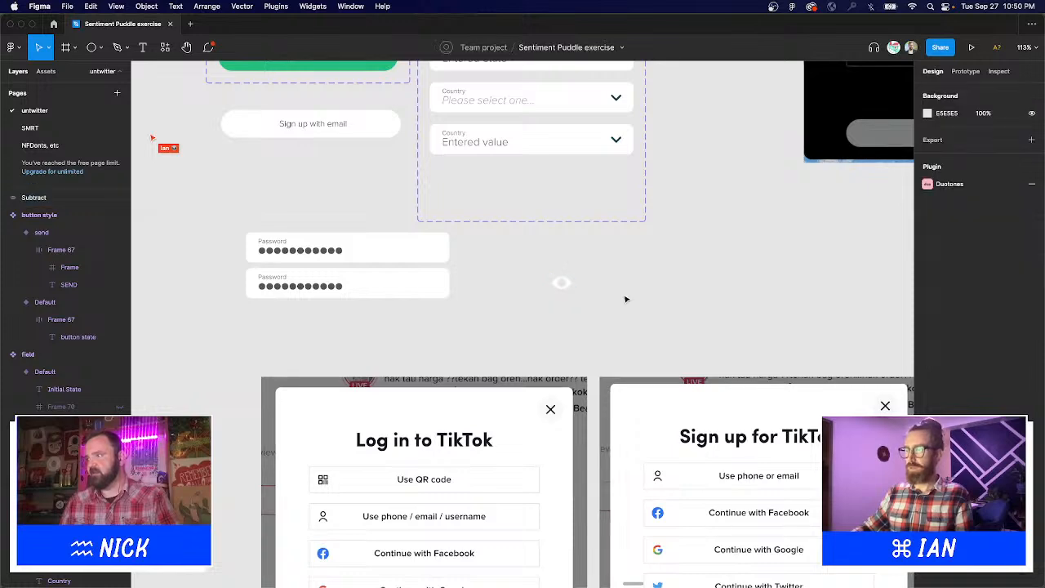
Delete the chevron arrow from the Entered value field.
{"action": "scroll", "coordinate": [632, 264], "scroll_direction": "up", "scroll_amount": 2}
{"action": "scroll", "coordinate": [716, 231], "scroll_direction": "left", "scroll_amount": 3}
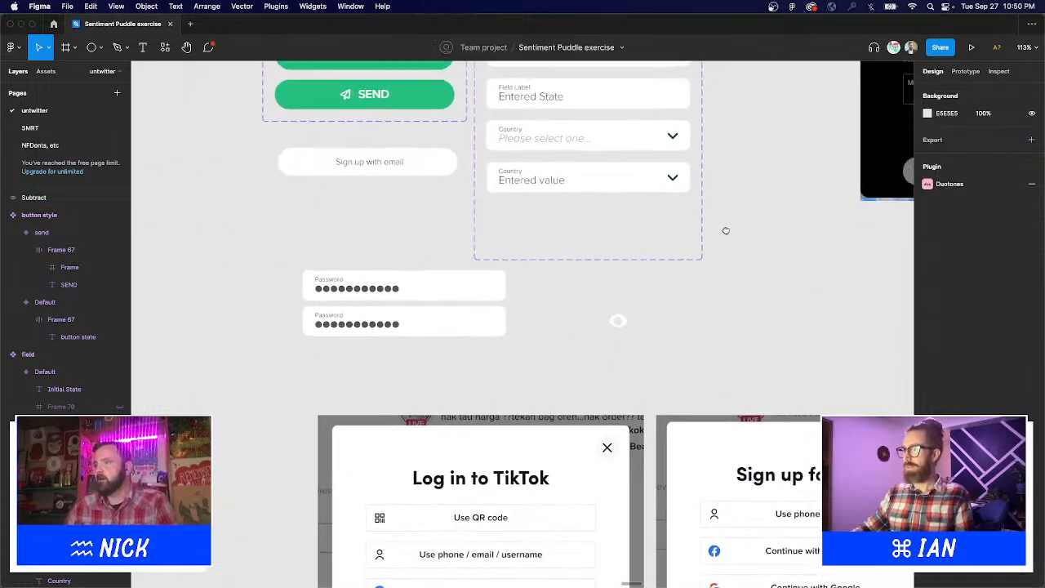
{"action": "scroll", "coordinate": [726, 231], "scroll_direction": "up", "scroll_amount": 3}
{"action": "scroll", "coordinate": [688, 245], "scroll_direction": "down", "scroll_amount": 2}
{"action": "scroll", "coordinate": [693, 272], "scroll_direction": "down", "scroll_amount": 5}
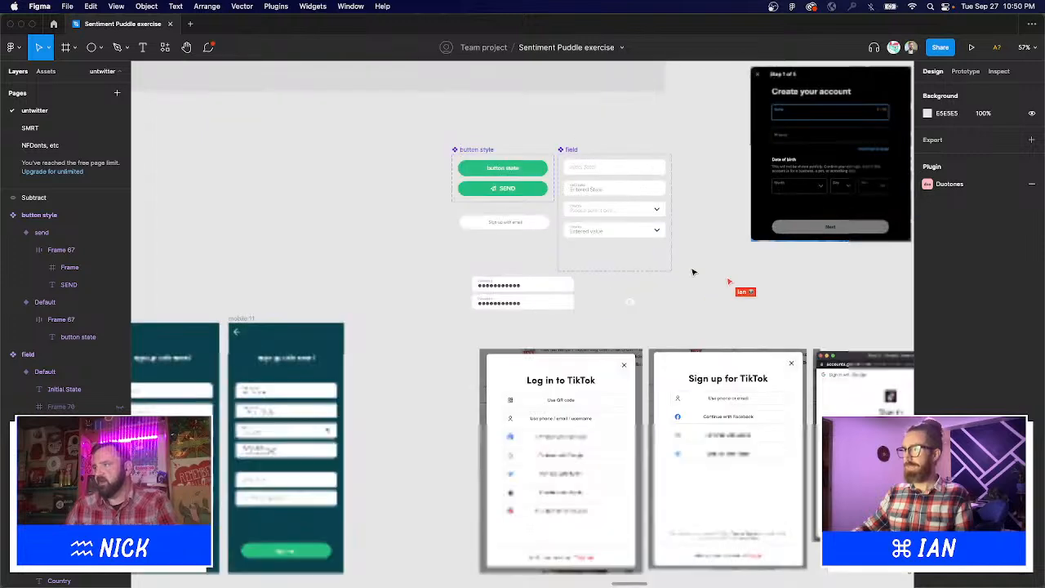
{"action": "scroll", "coordinate": [675, 229], "scroll_direction": "up", "scroll_amount": 5}
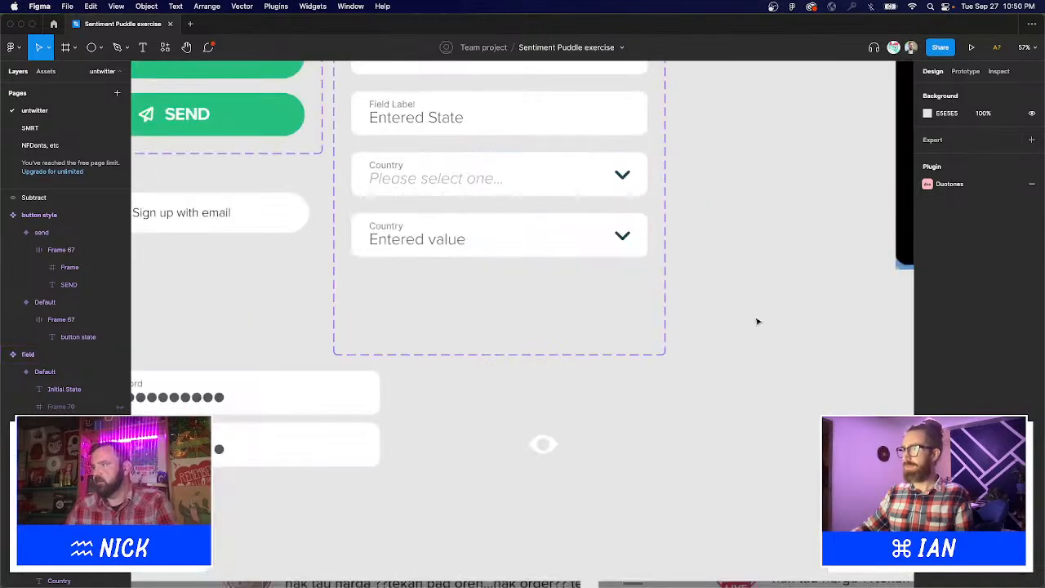
{"action": "left_click", "coordinate": [626, 239], "text": "super"}
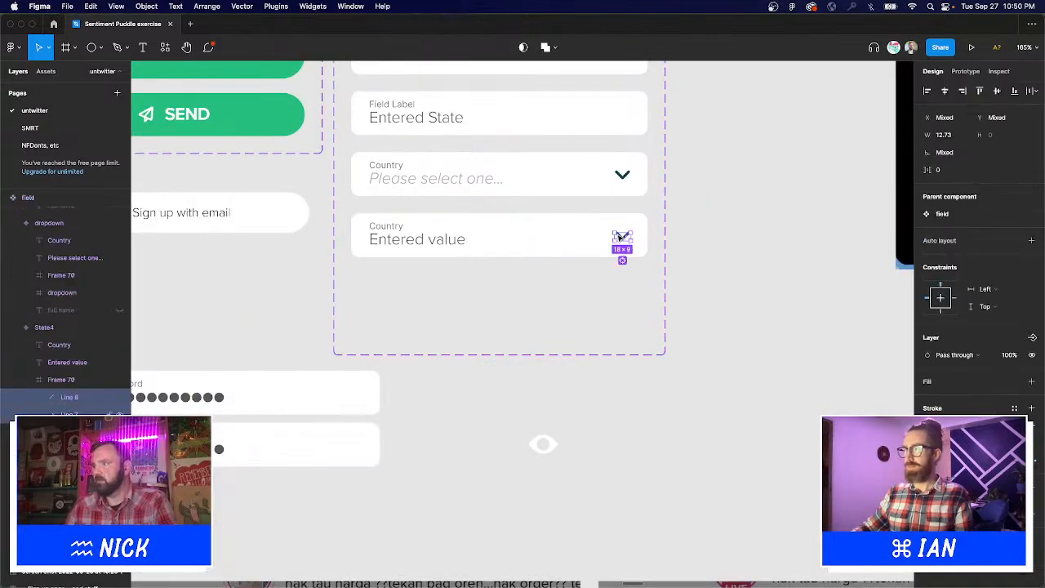
{"action": "key", "text": "BackSpace"}
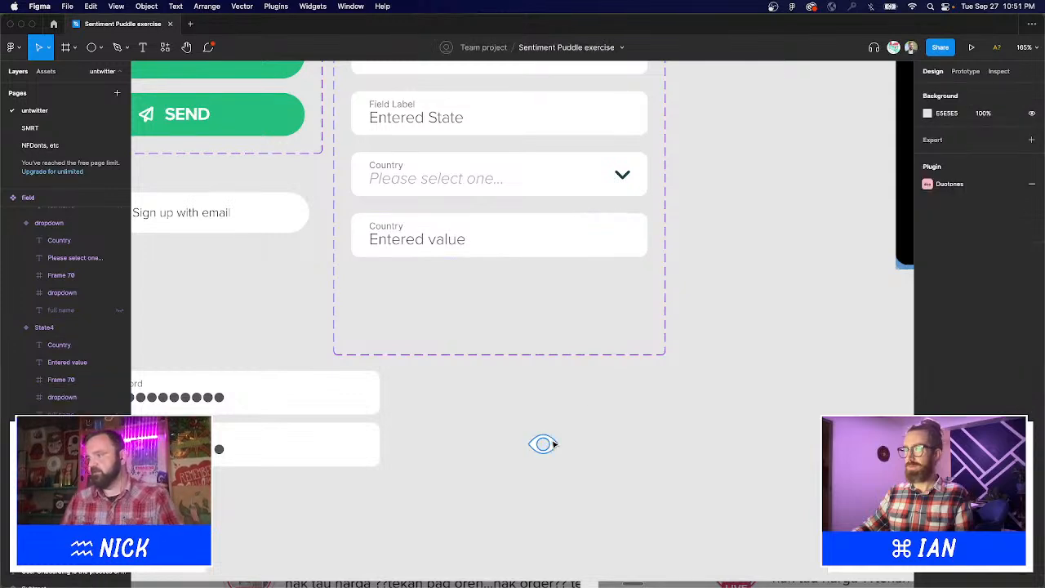
Give the eye icon the dark arrow colour and set its width to 18 px.
{"action": "left_click", "coordinate": [616, 227], "text": "super"}
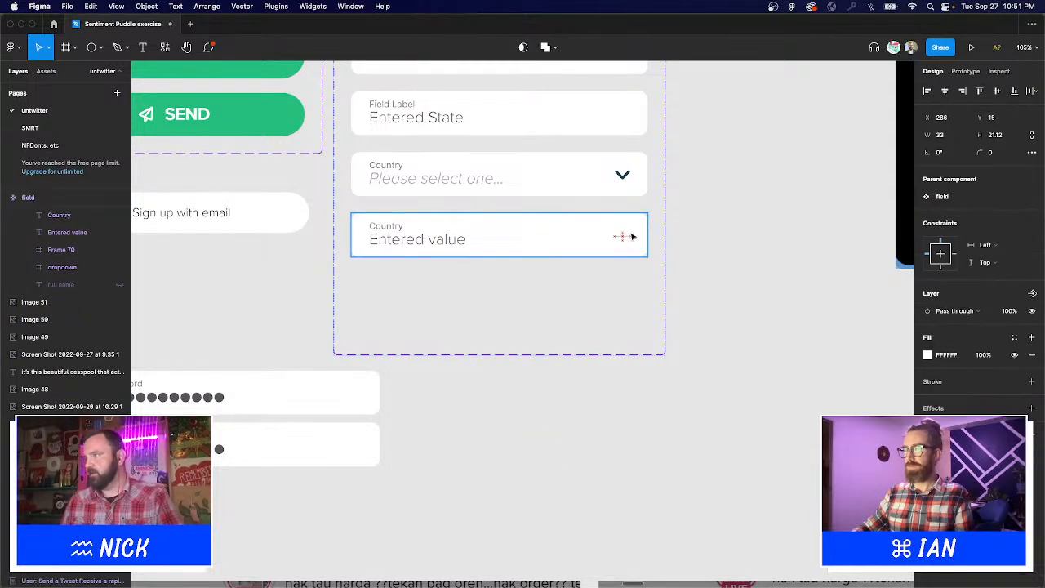
{"action": "key", "text": "i"}
{"action": "left_click", "coordinate": [626, 174]}
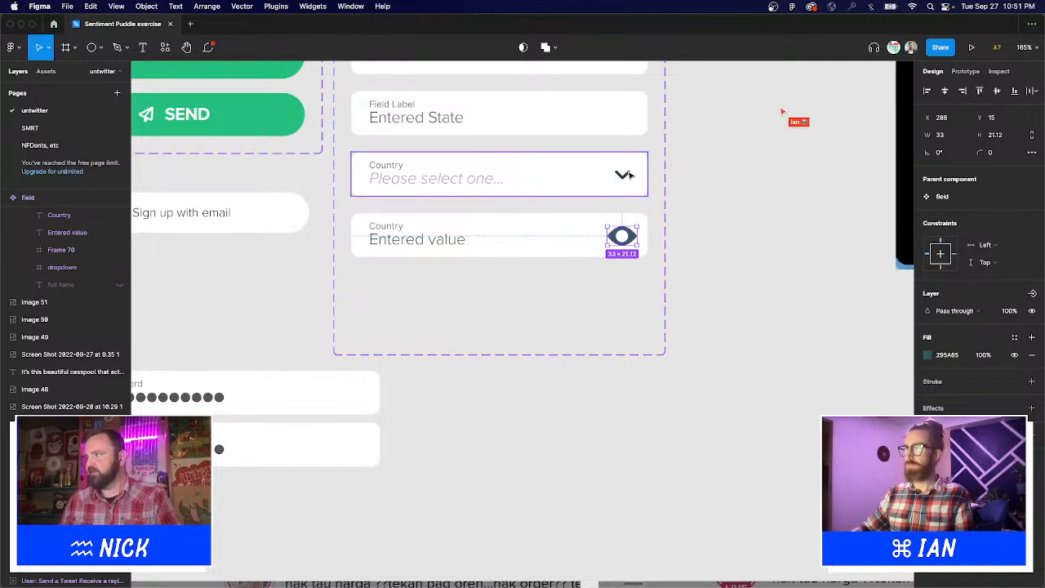
{"action": "left_click", "coordinate": [627, 175], "text": "super"}
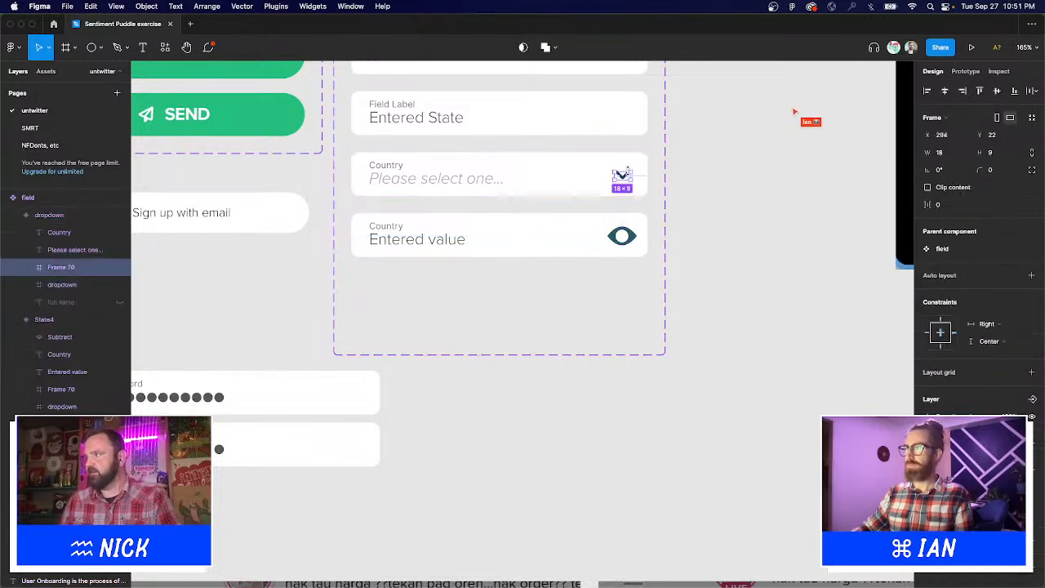
{"action": "left_click", "coordinate": [629, 238]}
{"action": "left_click", "coordinate": [626, 236]}
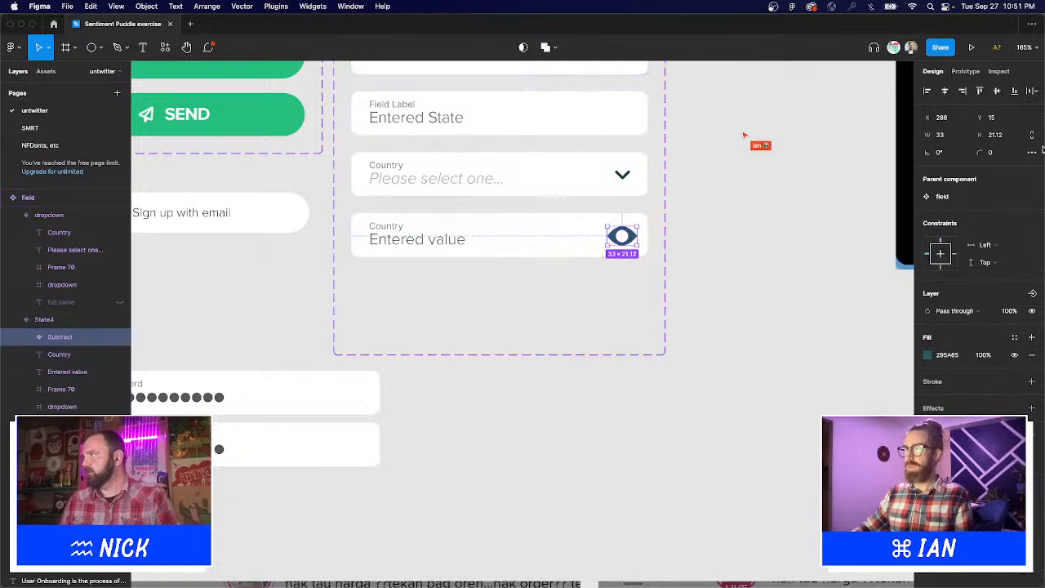
{"action": "type", "text": "1"}
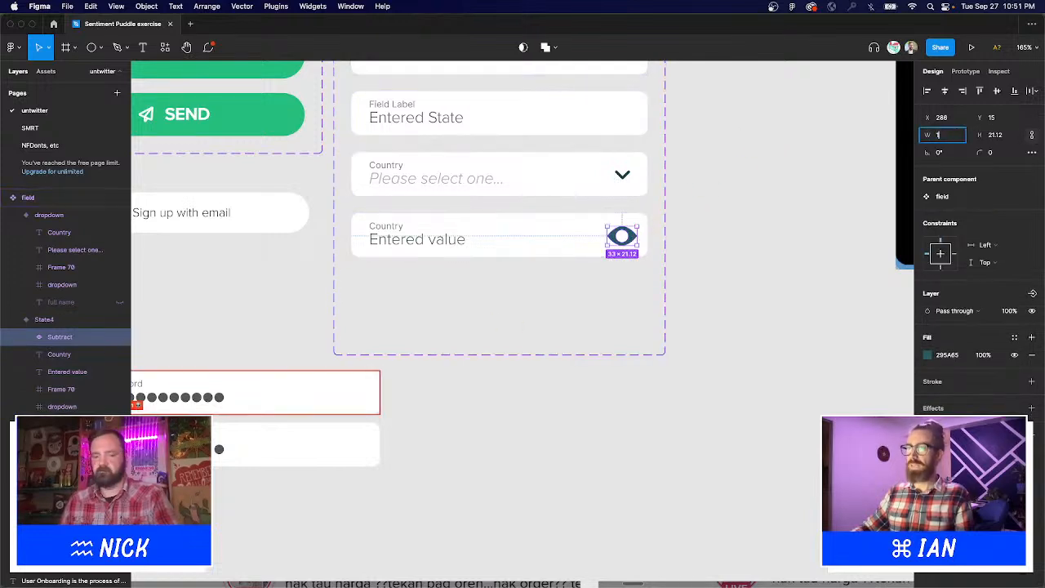
{"action": "type", "text": "8"}
{"action": "key", "text": "Return"}
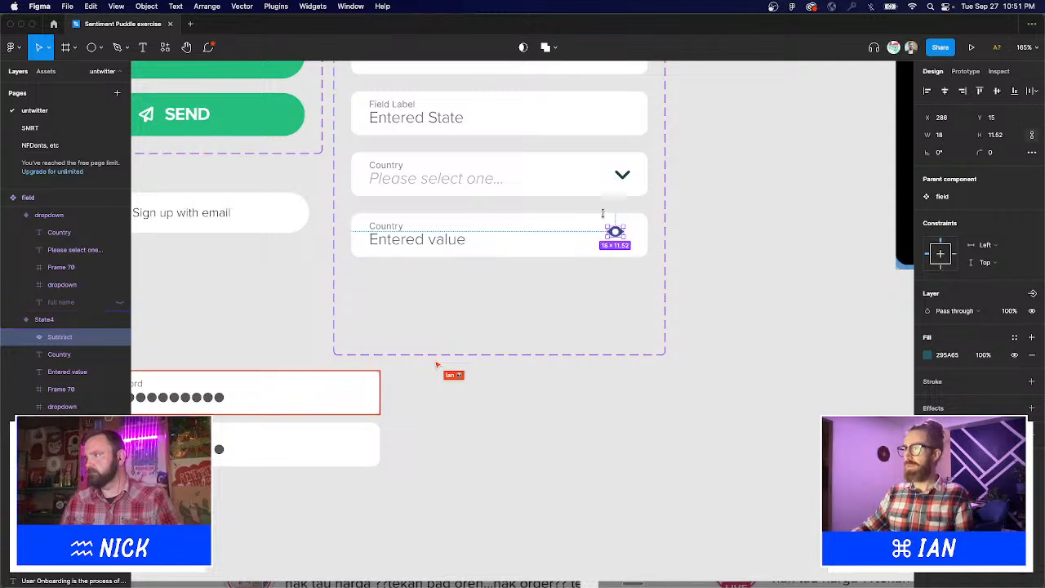
{"action": "left_click", "coordinate": [677, 244]}
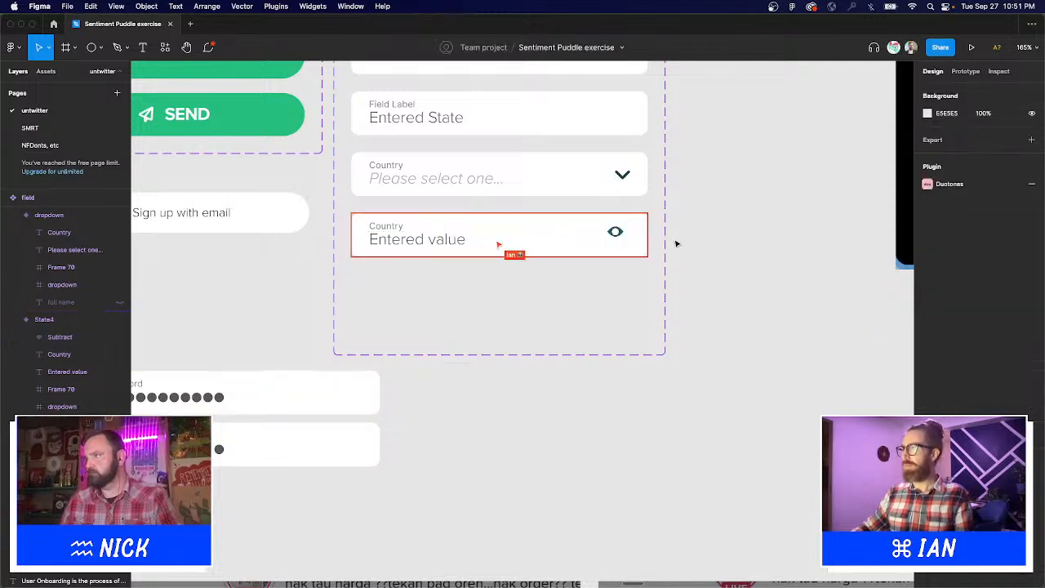
Try adding a stroke to the eye outline, then remove it again.
{"action": "scroll", "coordinate": [649, 221], "scroll_direction": "up", "scroll_amount": 5}
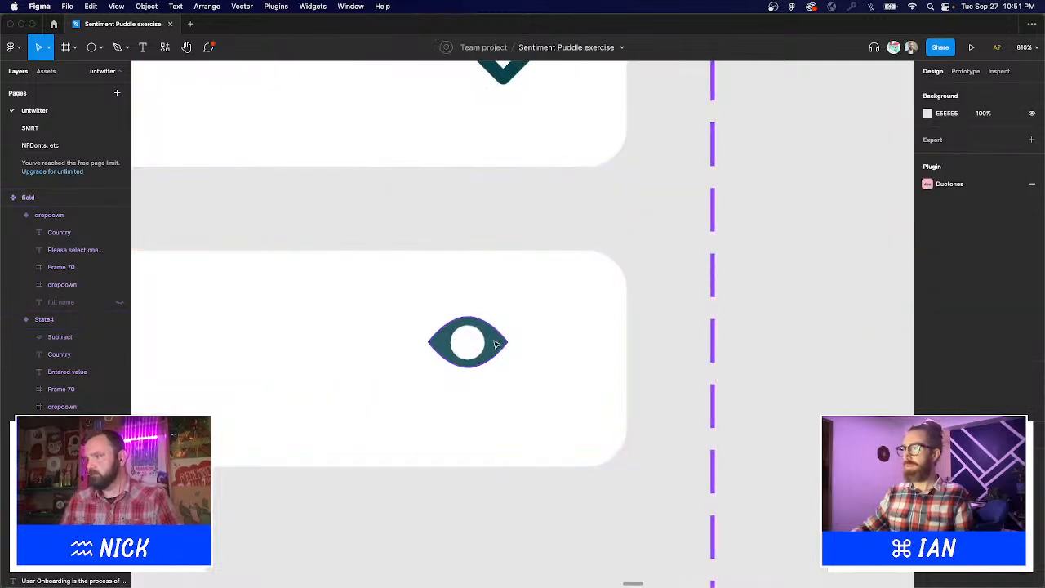
{"action": "double_click", "coordinate": [502, 344]}
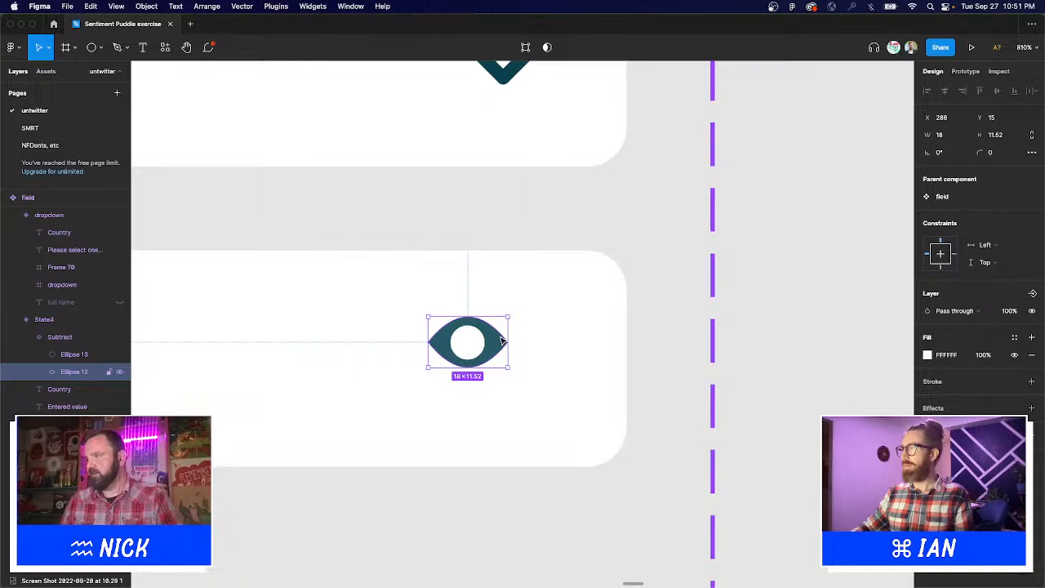
{"action": "left_click", "coordinate": [1030, 382]}
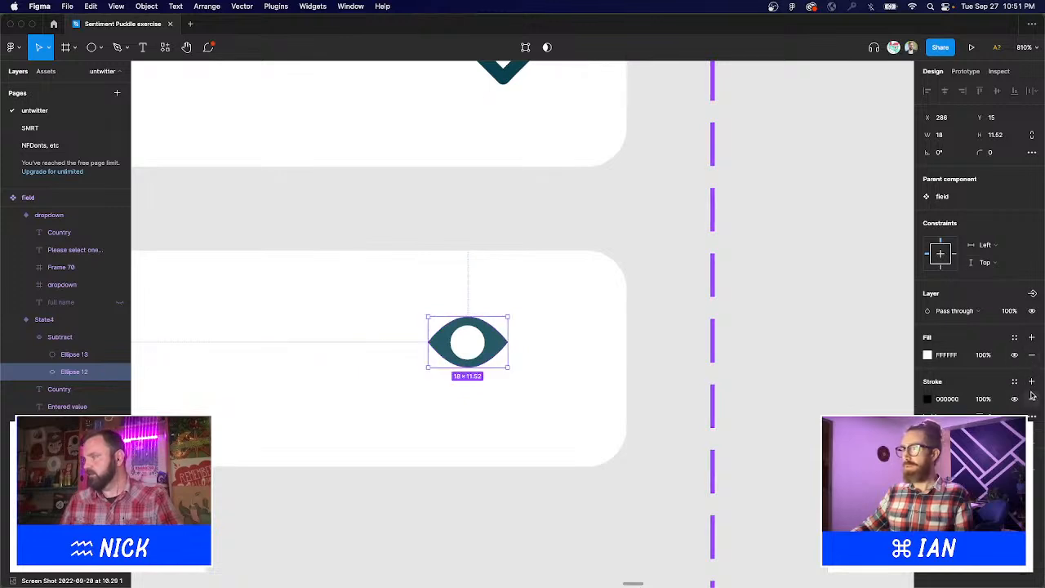
{"action": "left_click", "coordinate": [1032, 400]}
{"action": "scroll", "coordinate": [678, 305], "scroll_direction": "down", "scroll_amount": 10}
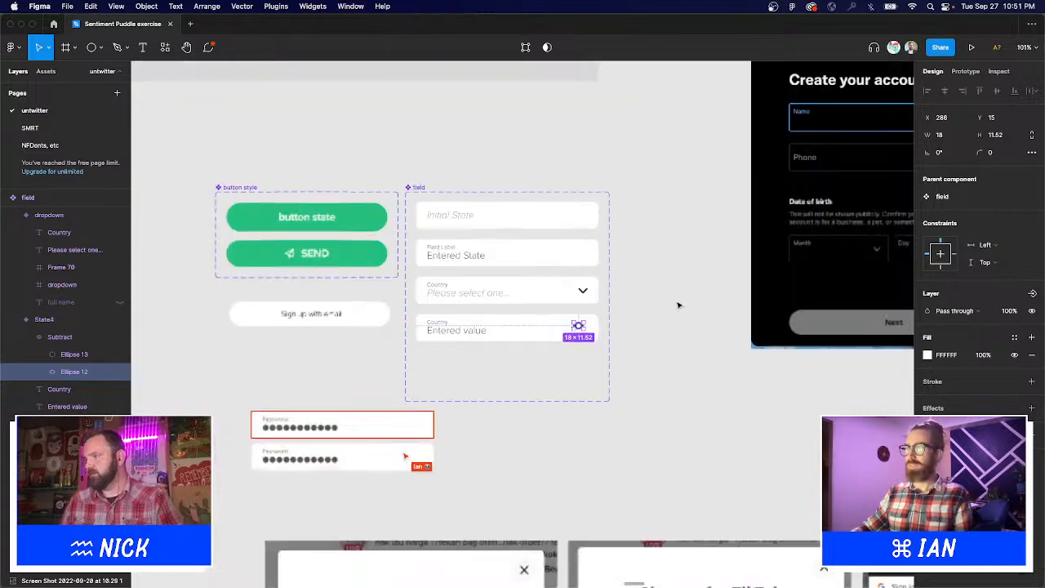
{"action": "left_click", "coordinate": [678, 305]}
Align the eye icon horizontally with the dropdown chevron and nudge it to vertical centre.
{"action": "left_click_drag", "start_coordinate": [325, 255], "coordinate": [809, 457]}
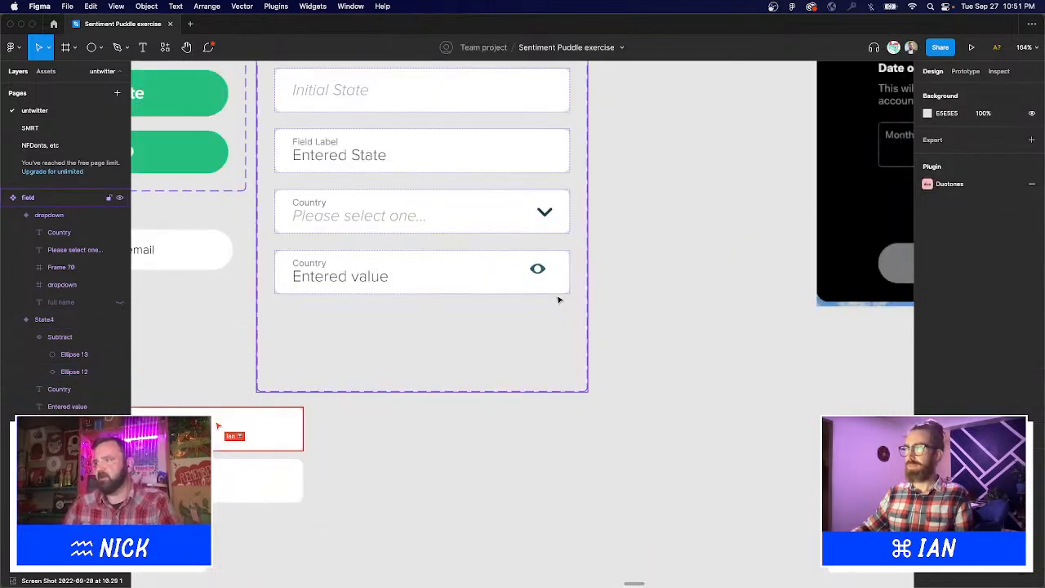
{"action": "left_click", "coordinate": [538, 270], "text": "super"}
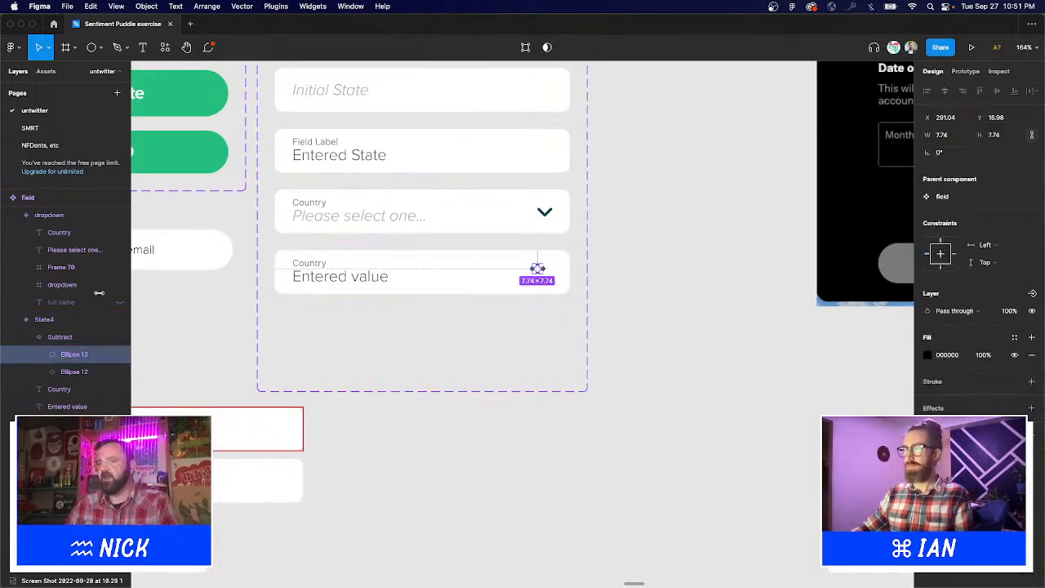
{"action": "key", "text": "Escape"}
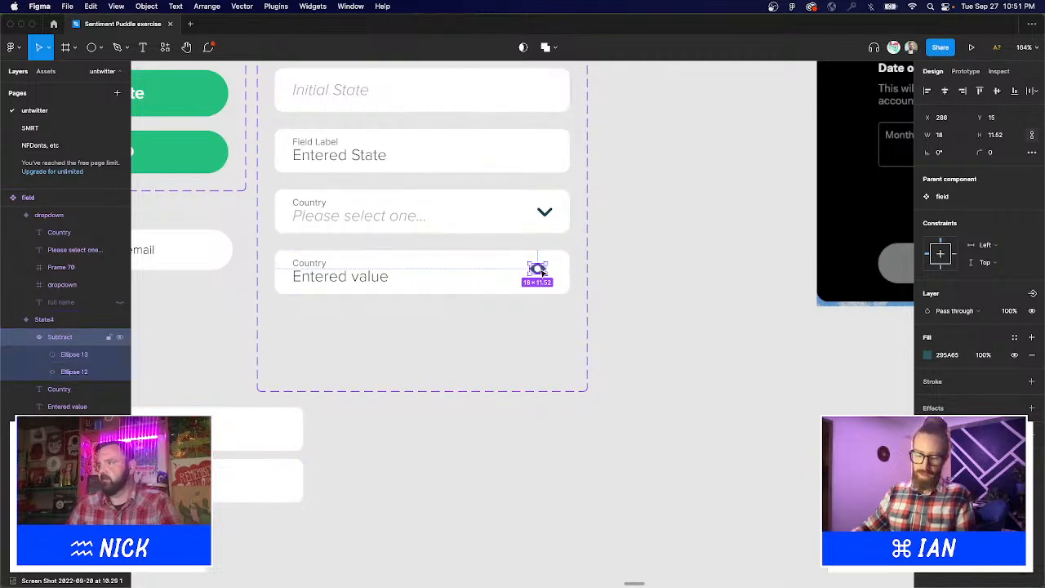
{"action": "left_click", "coordinate": [545, 212], "text": "shift"}
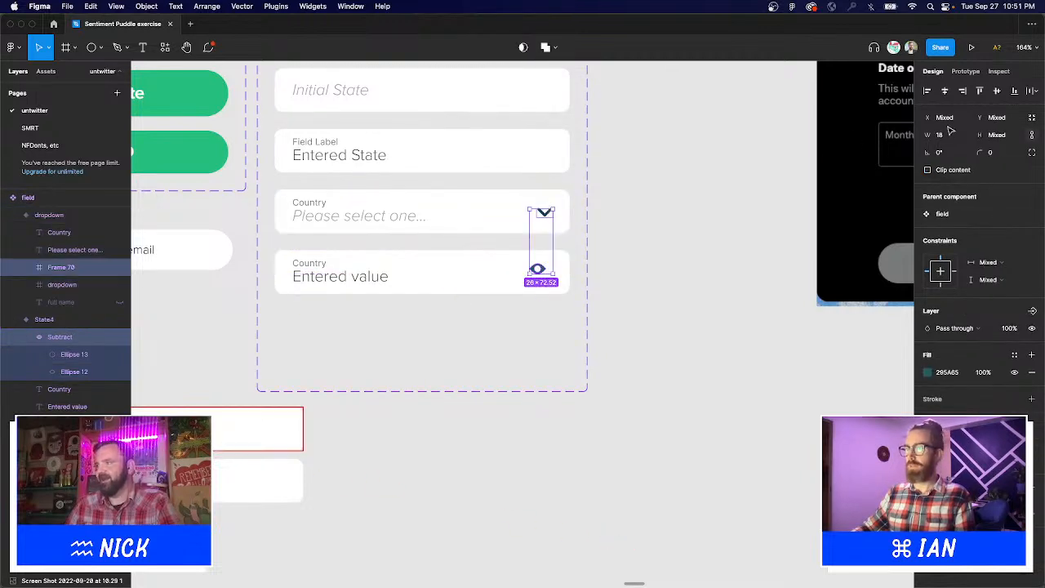
{"action": "left_click", "coordinate": [962, 91]}
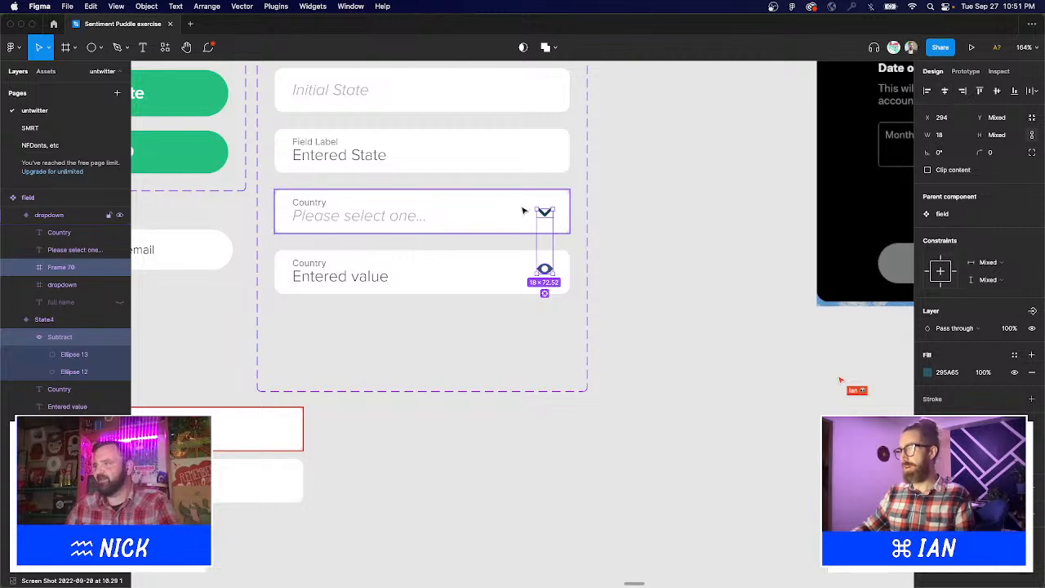
{"action": "left_click", "coordinate": [548, 218], "text": "shift"}
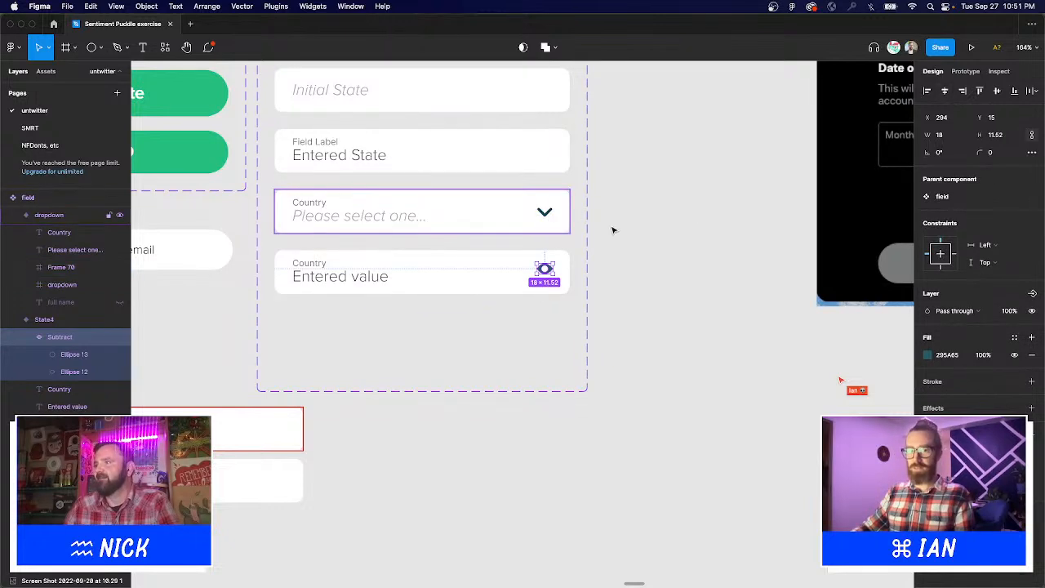
{"action": "key", "text": "Down"}
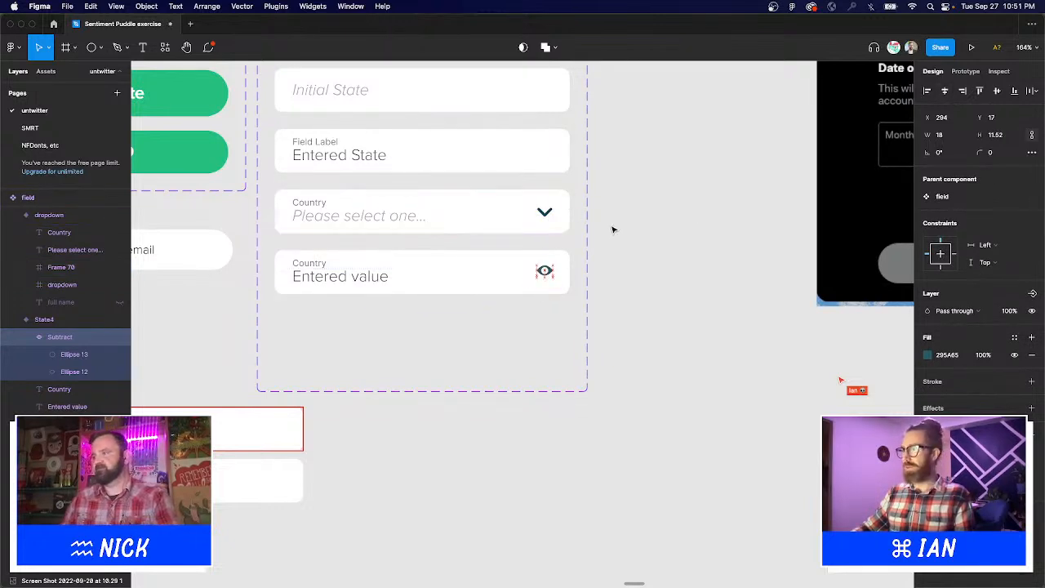
{"action": "key", "text": "Down"}
{"action": "key", "text": "Down"}
{"action": "key", "text": "Down"}
{"action": "key", "text": "Down"}
{"action": "key", "text": "Up"}
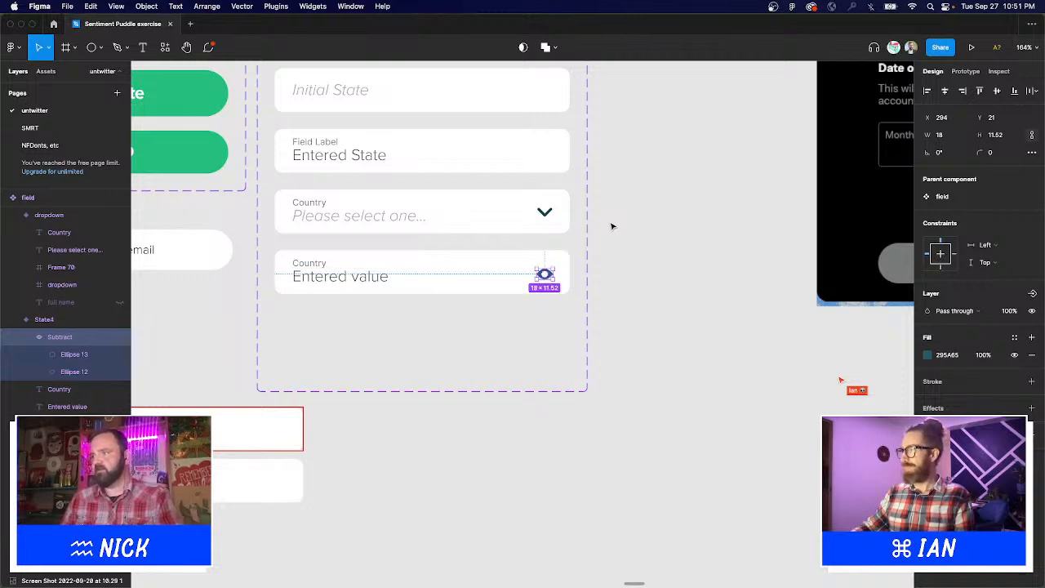
{"action": "key", "text": "Up"}
{"action": "key", "text": "Up"}
{"action": "key", "text": "Up"}
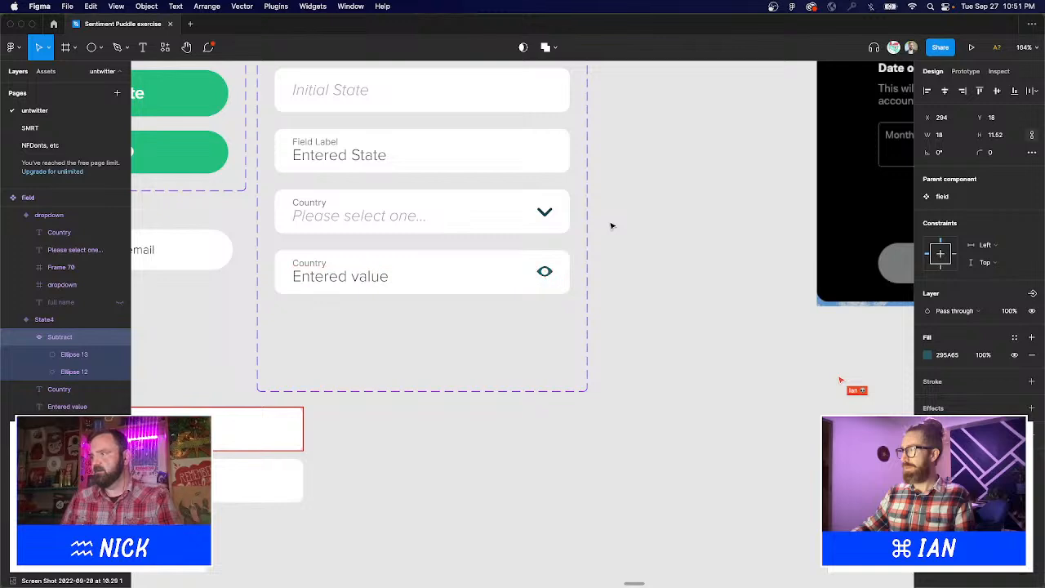
{"action": "left_click", "coordinate": [612, 225]}
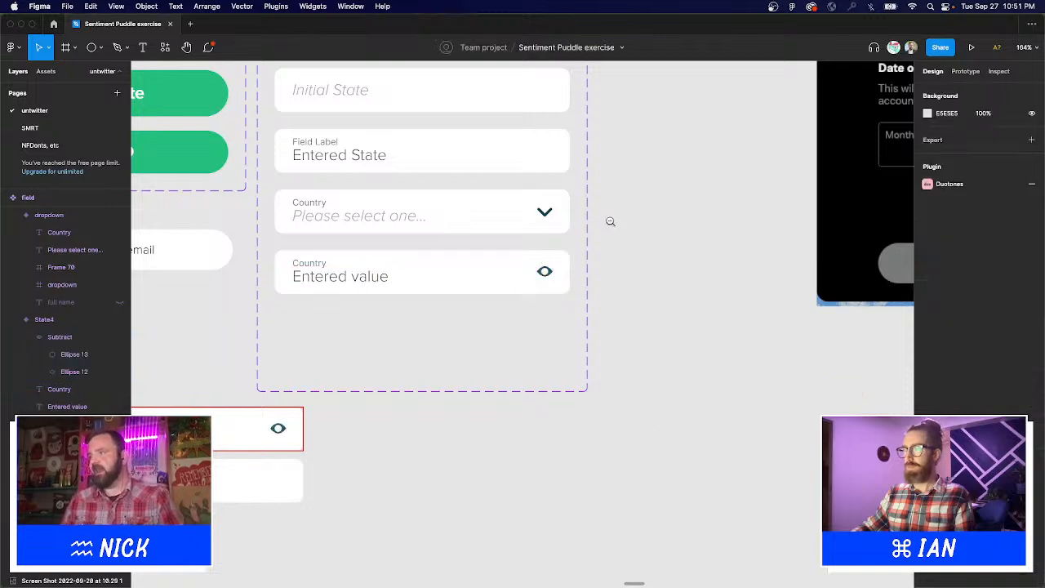
Change the eye field's Country label to 'Password'.
{"action": "left_click", "coordinate": [610, 222], "text": "alt"}
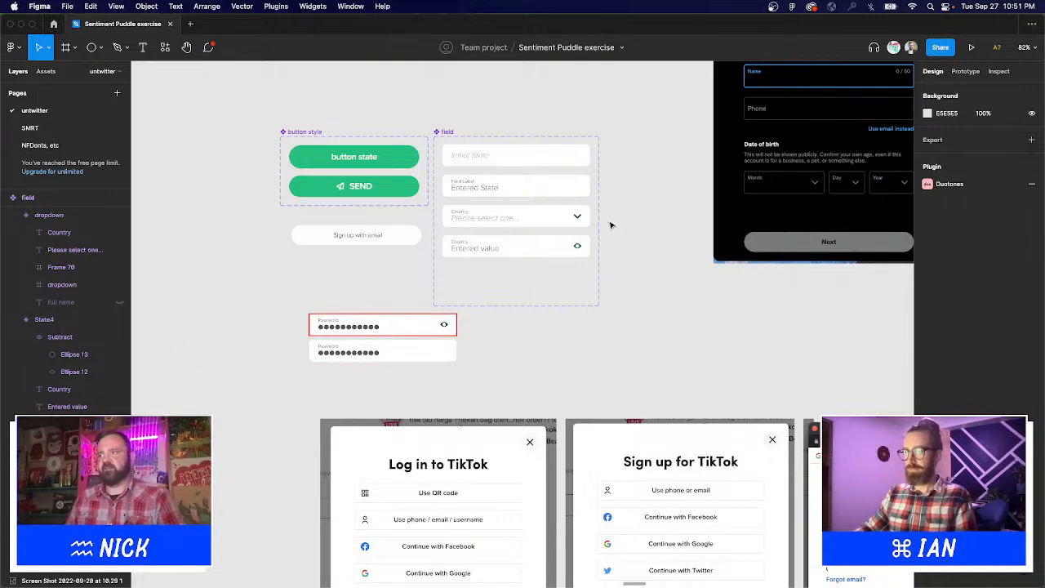
{"action": "key", "text": "t"}
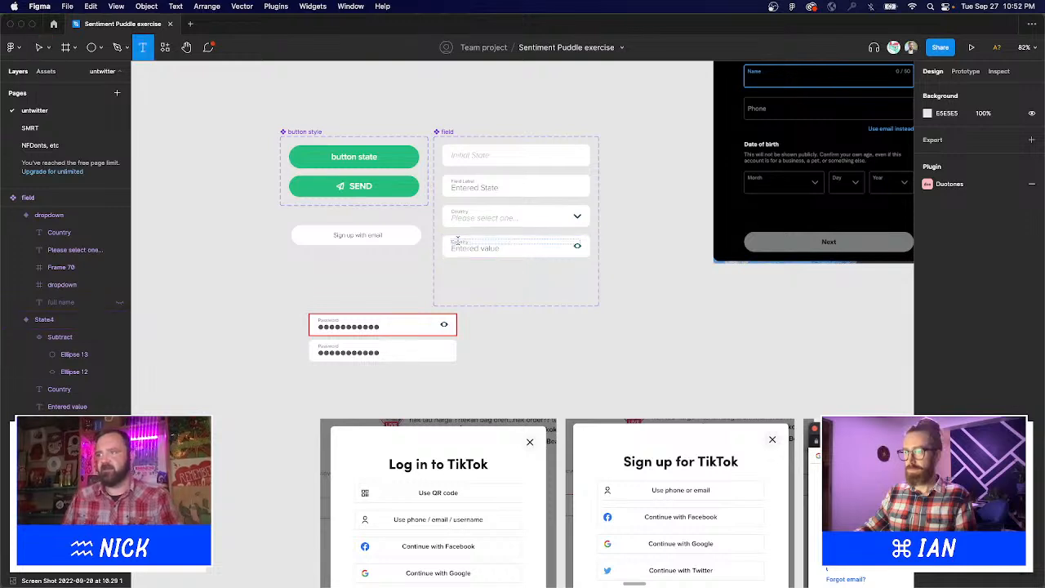
{"action": "double_click", "coordinate": [457, 239]}
{"action": "type", "text": "Password"}
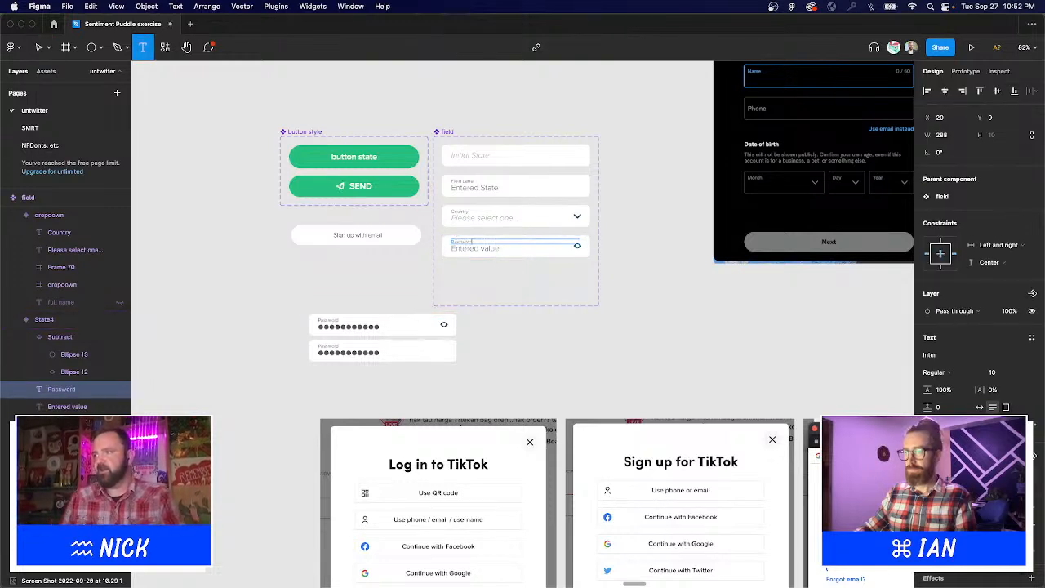
{"action": "key", "text": "Escape"}
{"action": "left_click", "coordinate": [681, 296]}
{"action": "scroll", "coordinate": [683, 350], "scroll_direction": "down", "scroll_amount": 2}
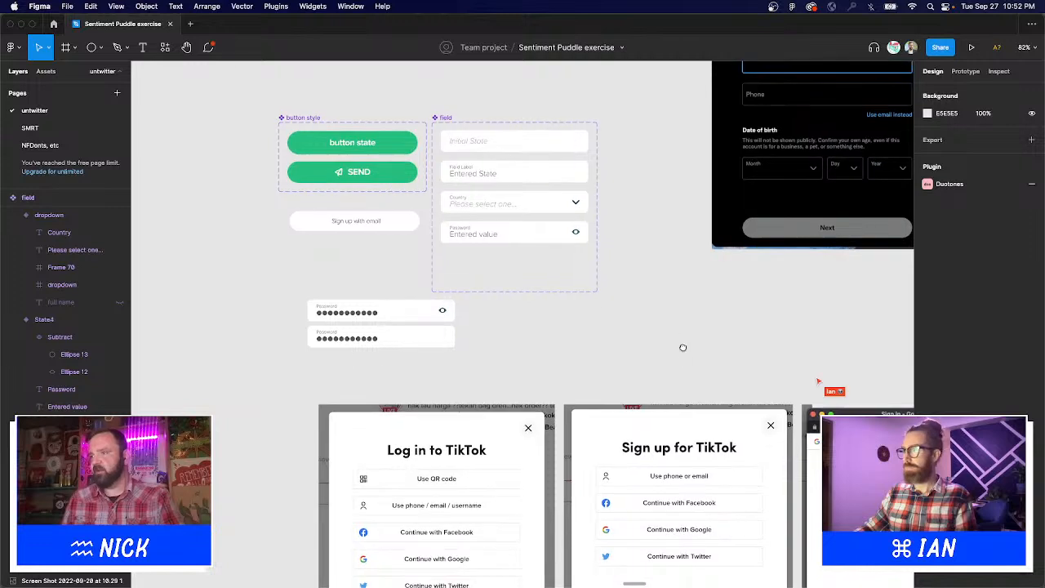
Place a copy of the Initial State field below and give it a 'Password' placeholder.
{"action": "left_click_drag", "start_coordinate": [529, 141], "coordinate": [579, 341]}
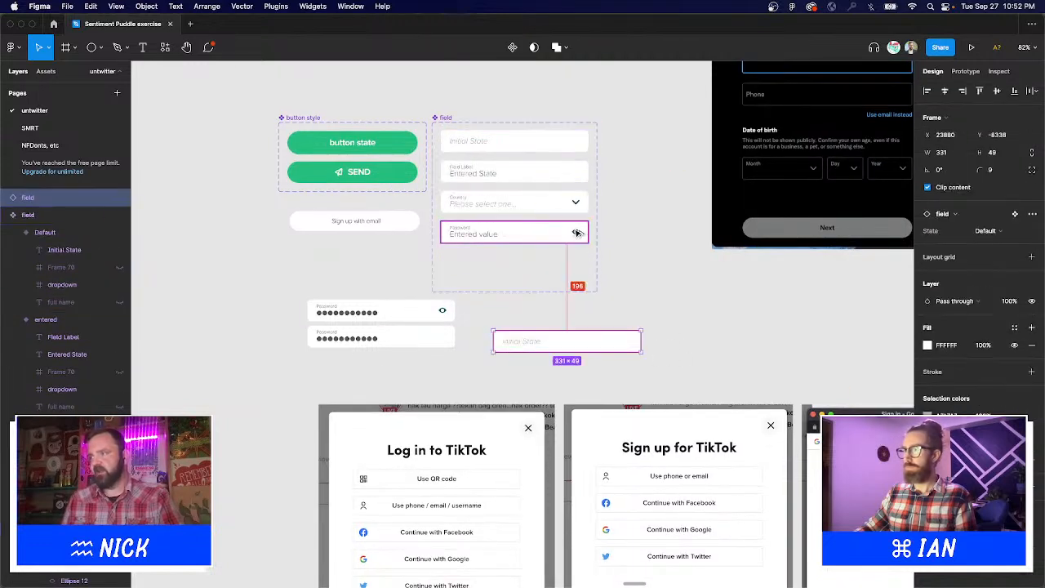
{"action": "key", "text": "t"}
{"action": "left_click", "coordinate": [527, 340]}
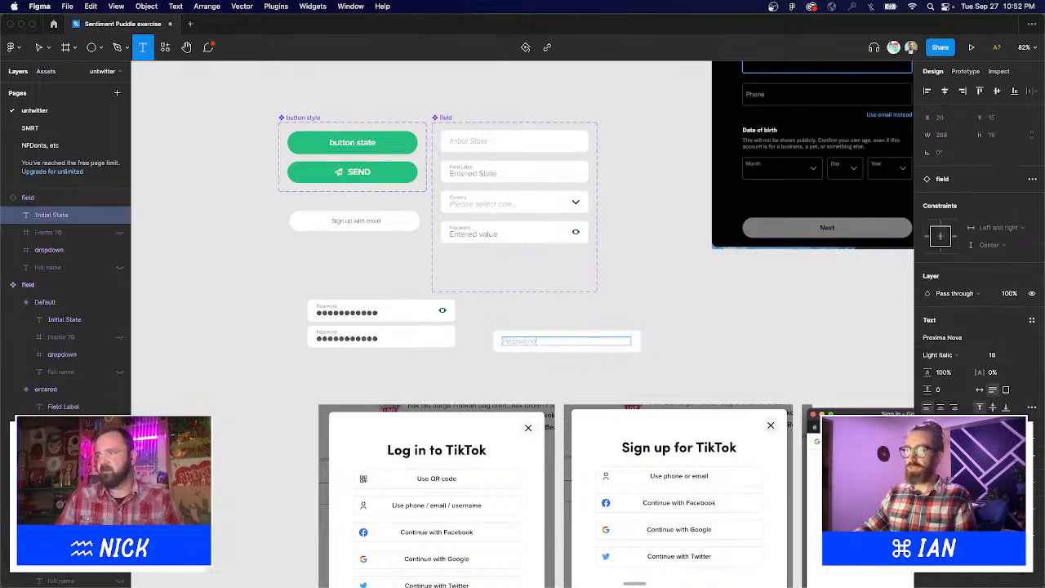
{"action": "key", "text": "Escape"}
{"action": "left_click", "coordinate": [576, 234]}
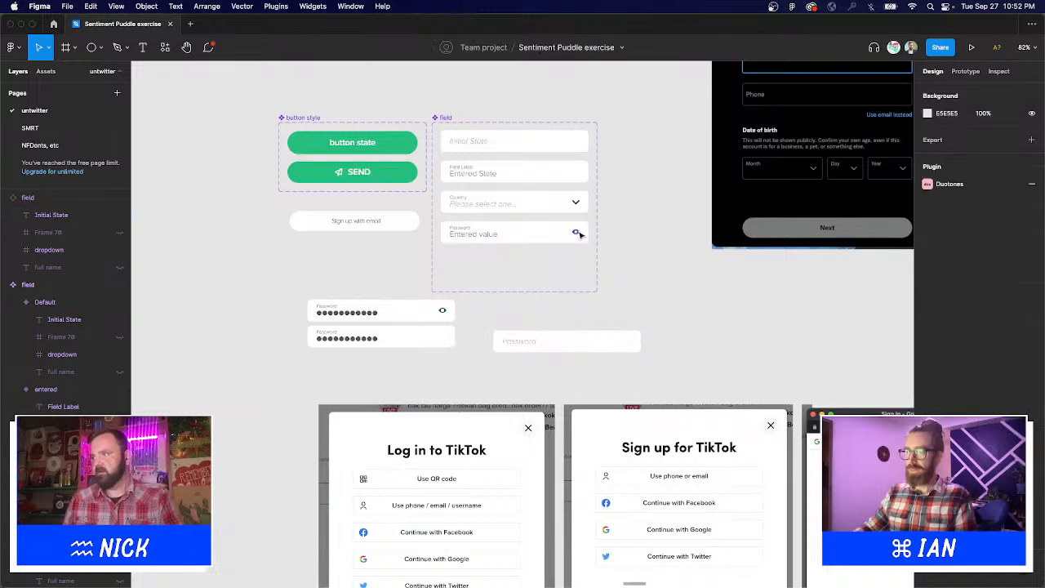
{"action": "double_click", "coordinate": [576, 234]}
{"action": "left_click", "coordinate": [653, 252]}
{"action": "scroll", "coordinate": [576, 283], "scroll_direction": "up", "scroll_amount": 5}
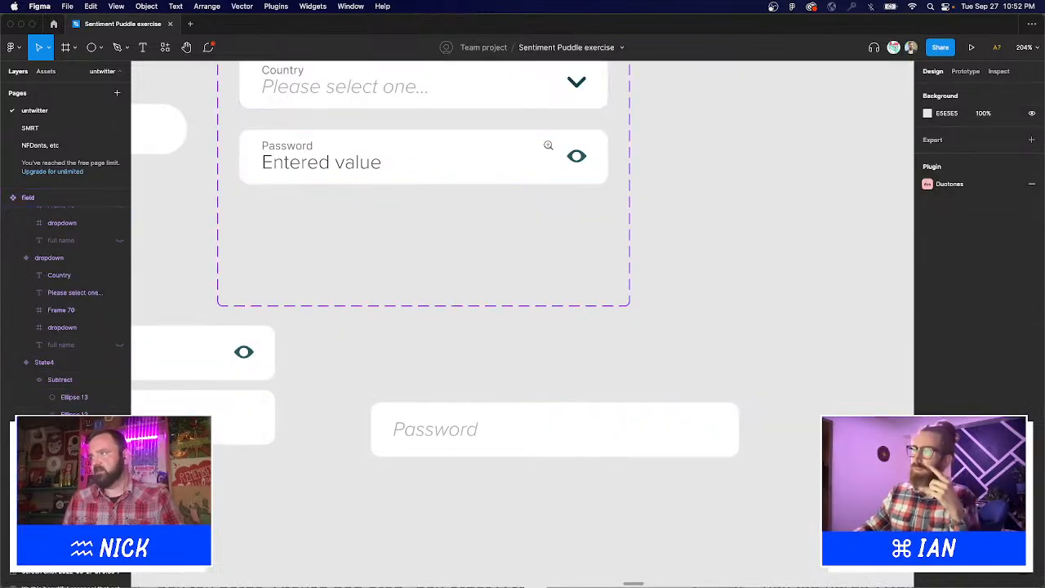
Take out the inner circle, swap the eye's white fill for a stroke, and paste the pupil back.
{"action": "scroll", "coordinate": [591, 143], "scroll_direction": "up", "scroll_amount": 10}
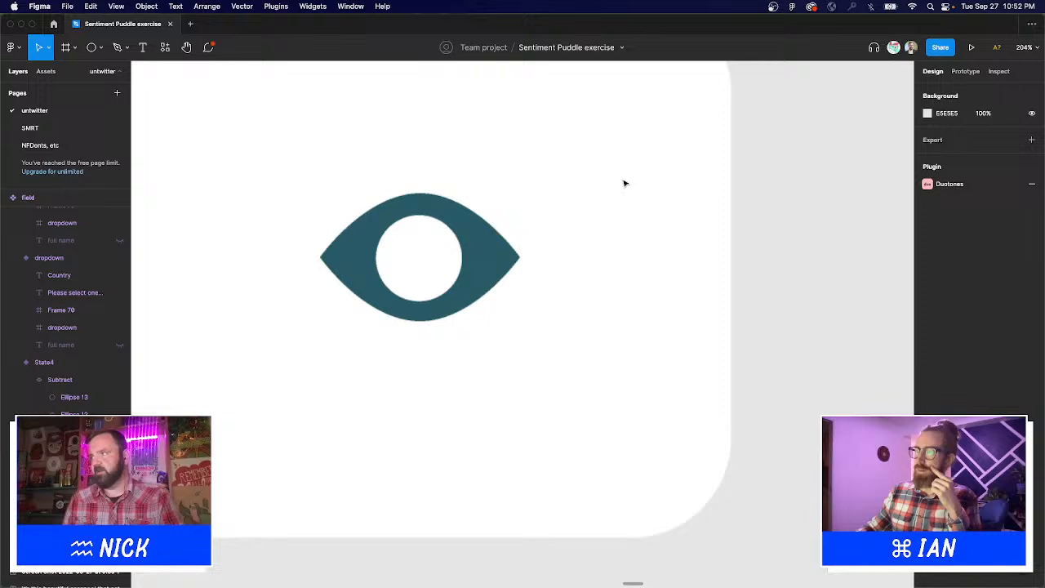
{"action": "double_click", "coordinate": [443, 262]}
{"action": "key", "text": "Delete"}
{"action": "left_click", "coordinate": [478, 263]}
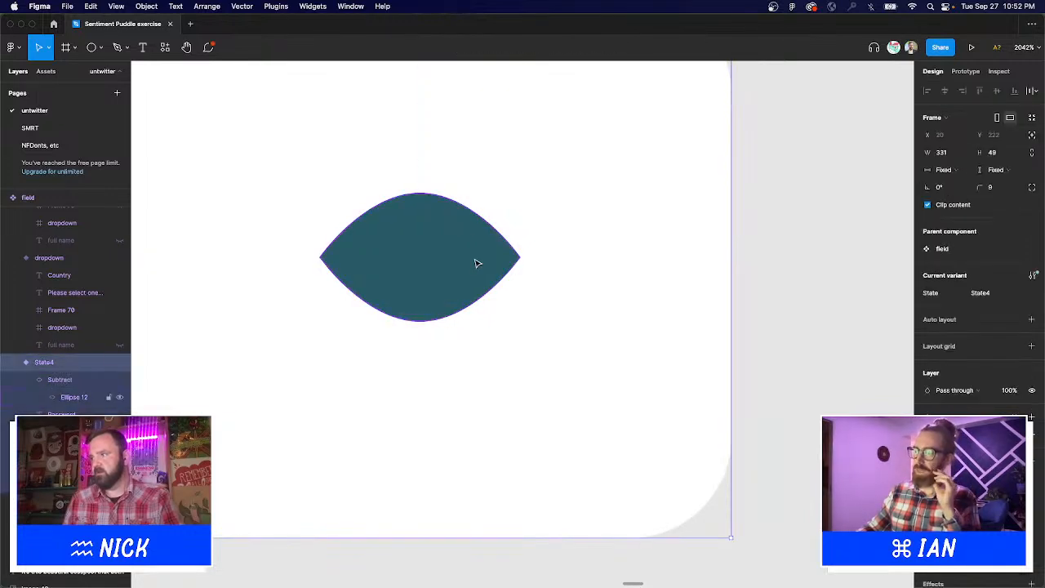
{"action": "double_click", "coordinate": [478, 263]}
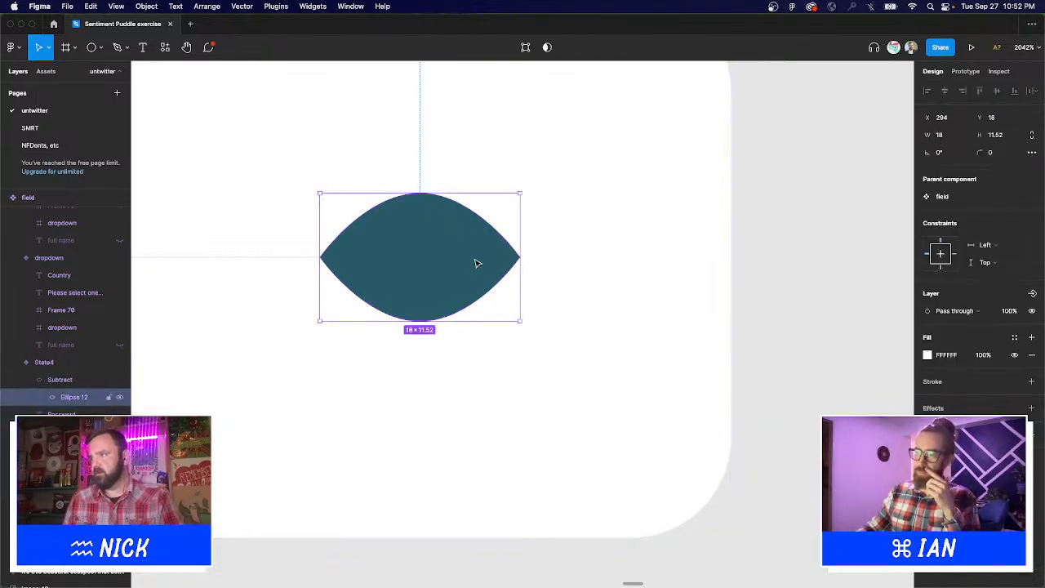
{"action": "left_click", "coordinate": [1031, 383]}
{"action": "left_click", "coordinate": [1033, 355]}
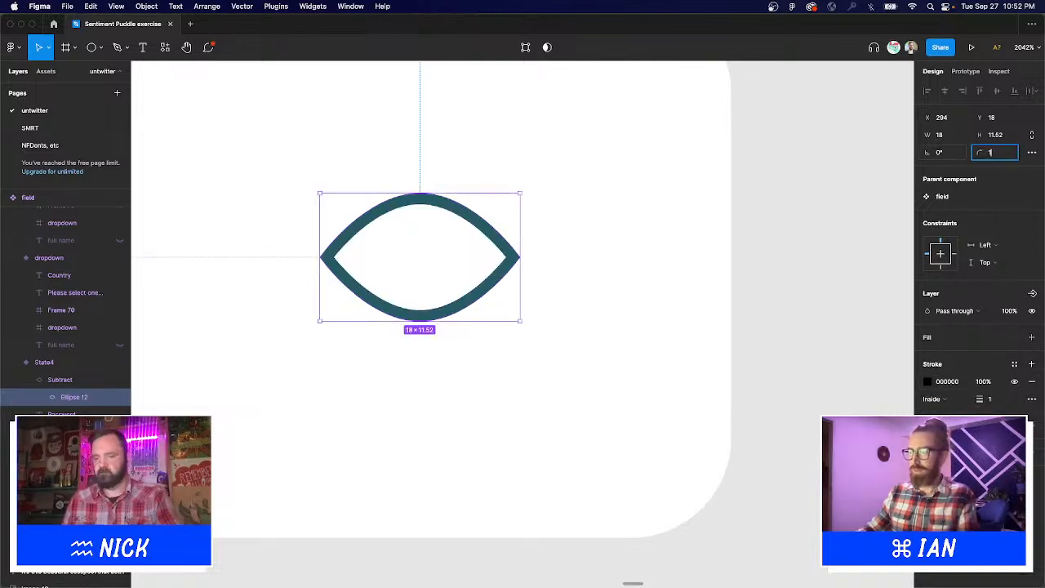
{"action": "key", "text": "super+v"}
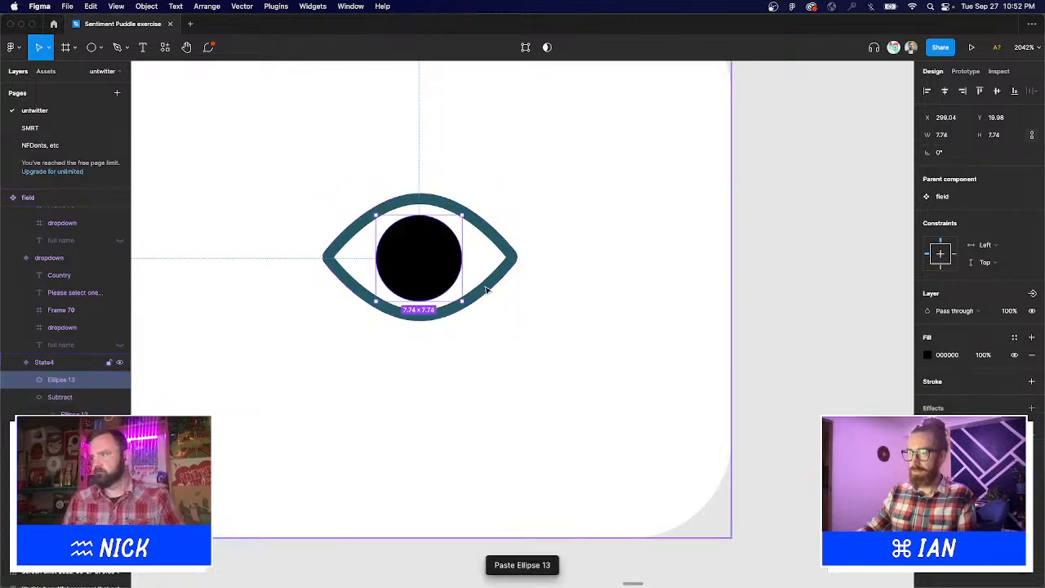
Fill the eye icon's pupil with the eye's teal colour sampled from the canvas.
{"action": "key", "text": "i"}
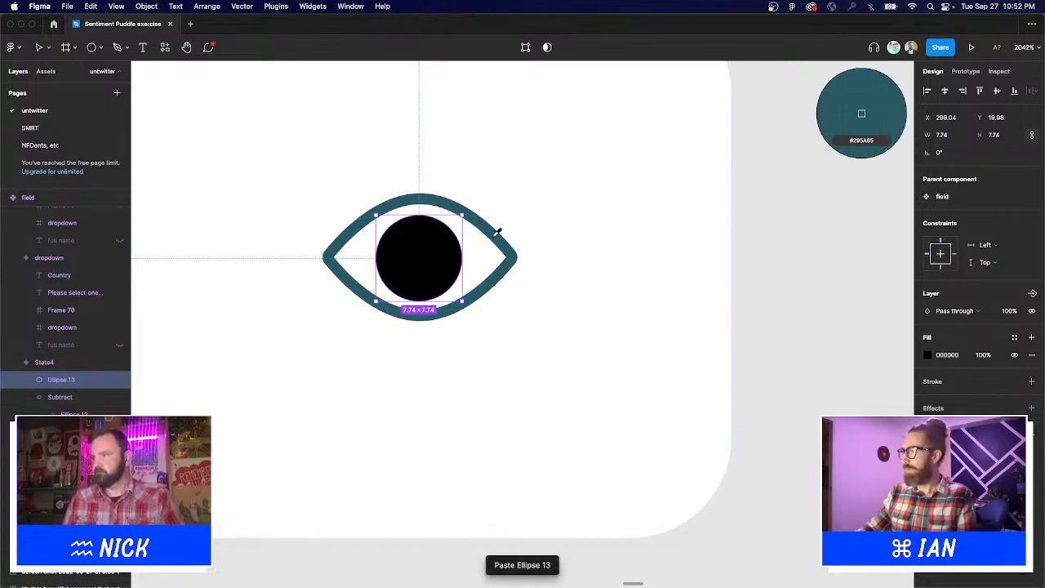
{"action": "left_click", "coordinate": [498, 233]}
{"action": "scroll", "coordinate": [635, 340], "scroll_direction": "down", "scroll_amount": 15}
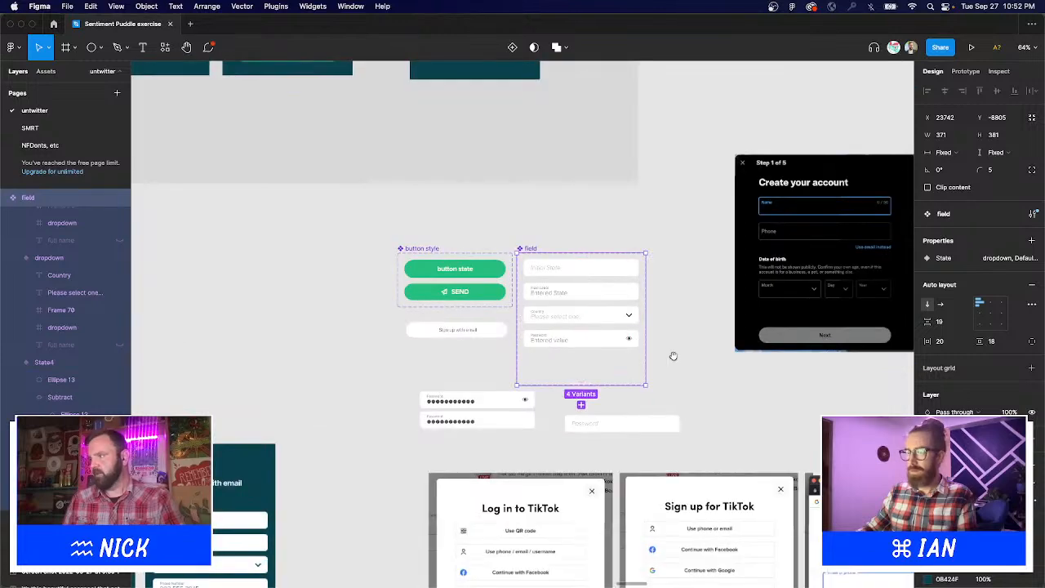
{"action": "scroll", "coordinate": [673, 356], "scroll_direction": "down", "scroll_amount": 3}
{"action": "scroll", "coordinate": [693, 413], "scroll_direction": "up", "scroll_amount": 5}
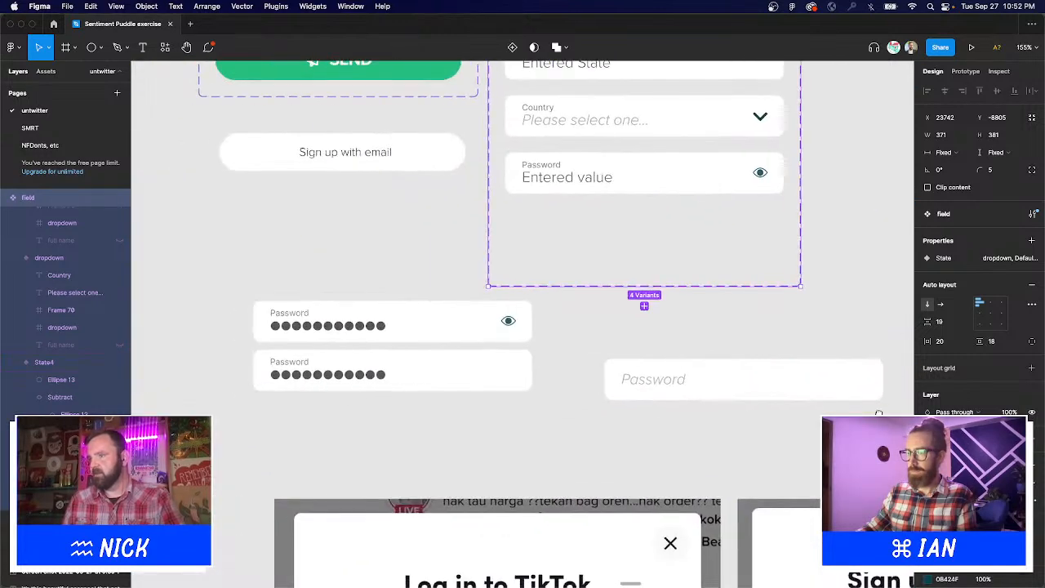
{"action": "scroll", "coordinate": [665, 416], "scroll_direction": "right", "scroll_amount": 5}
{"action": "scroll", "coordinate": [674, 174], "scroll_direction": "up", "scroll_amount": 2}
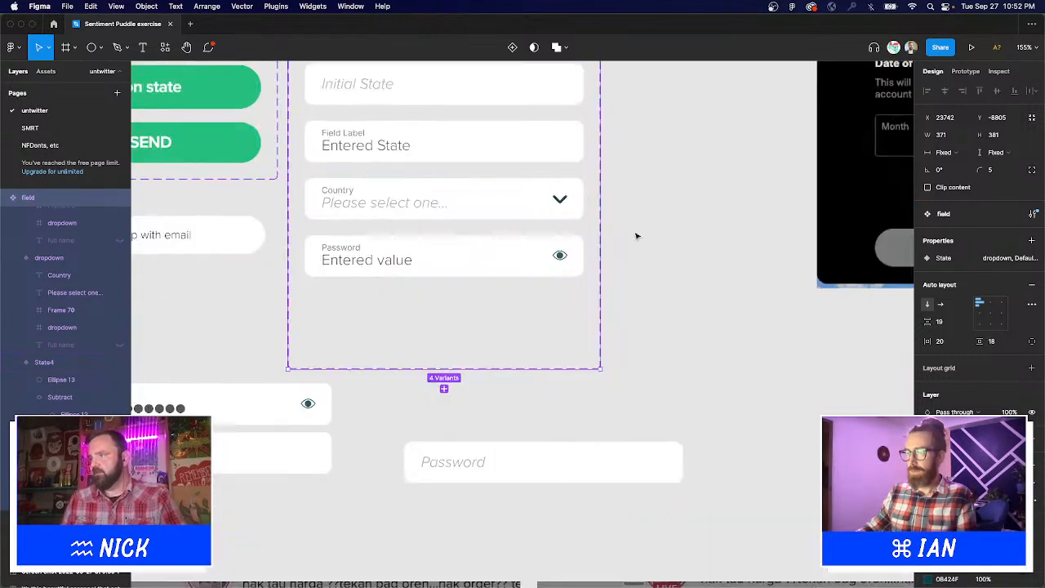
Add a new variant below the Password variant and delete its label and entered value text.
{"action": "left_click", "coordinate": [524, 263]}
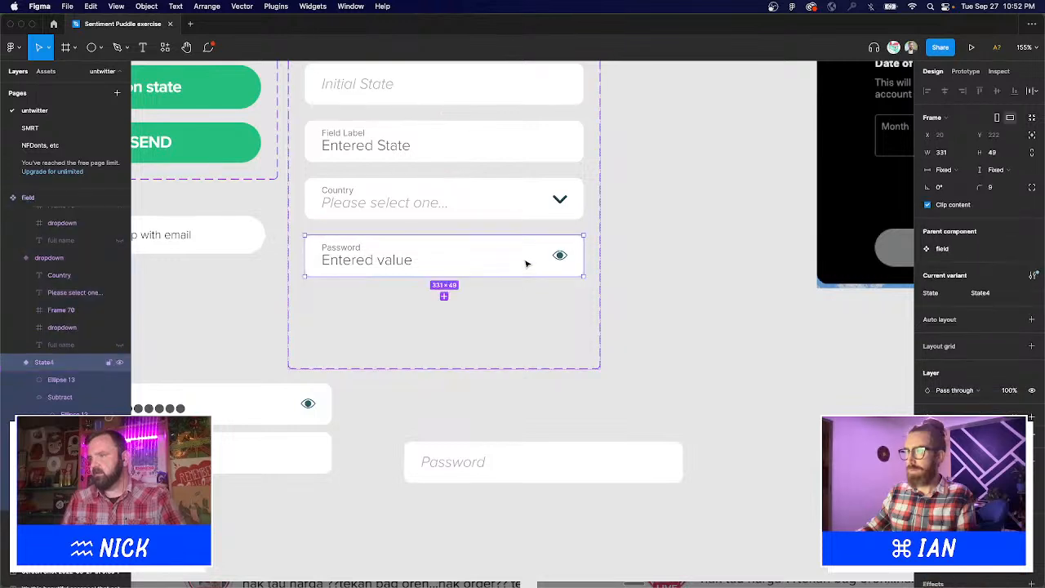
{"action": "left_click", "coordinate": [444, 297]}
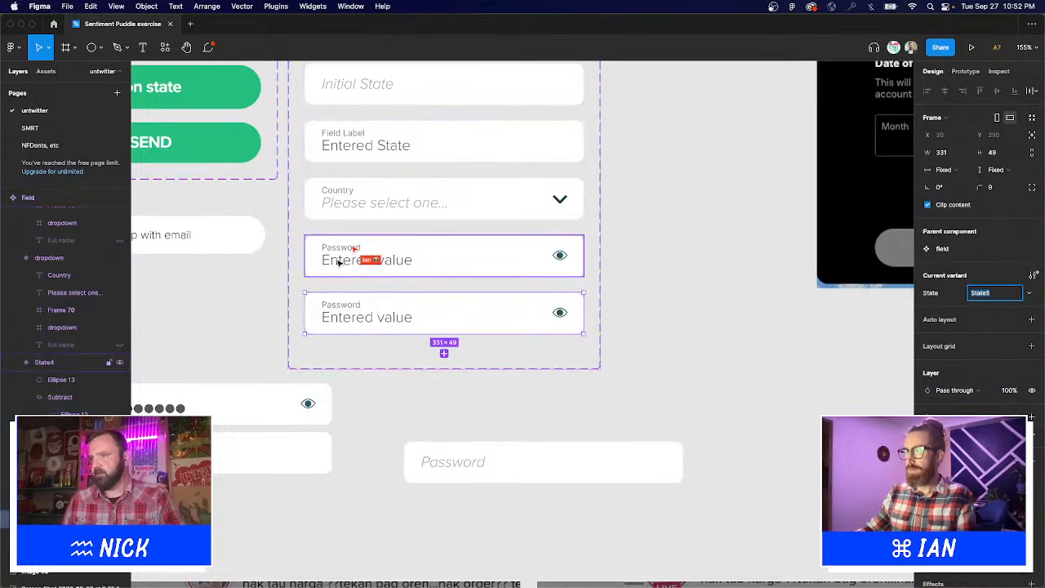
{"action": "double_click", "coordinate": [338, 260]}
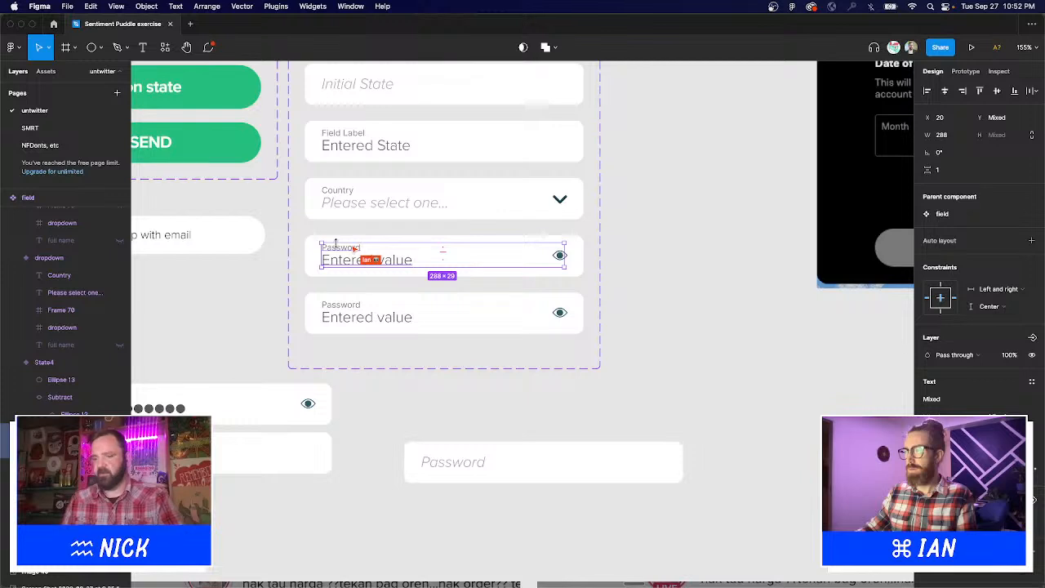
{"action": "key", "text": "Delete"}
Paste a copy of the italic Initial State placeholder text into the empty field.
{"action": "scroll", "coordinate": [502, 174], "scroll_direction": "up", "scroll_amount": 3}
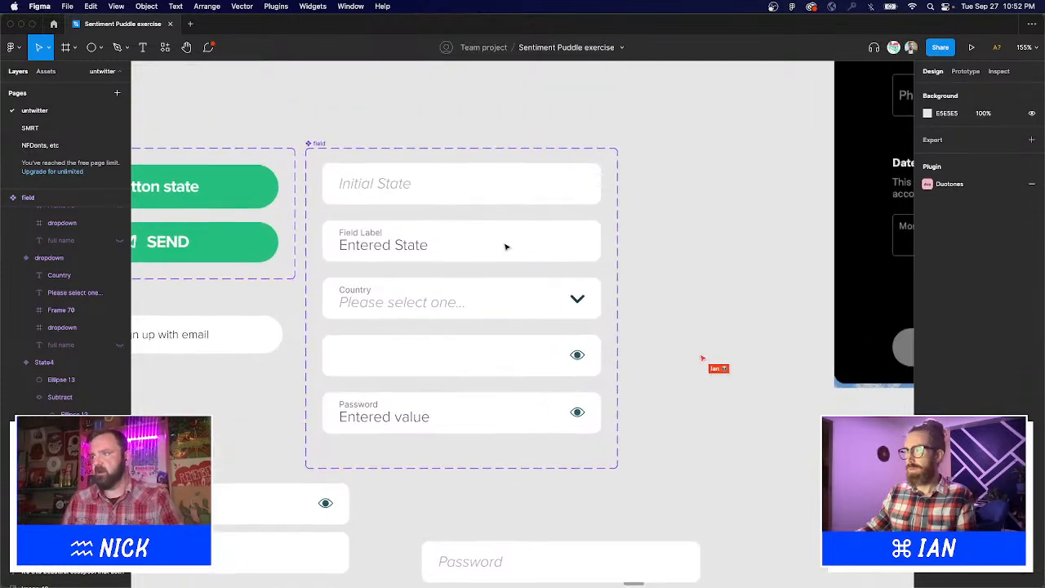
{"action": "left_click", "coordinate": [375, 190]}
{"action": "key", "text": "ctrl+c"}
{"action": "left_click", "coordinate": [383, 353]}
{"action": "key", "text": "ctrl+v"}
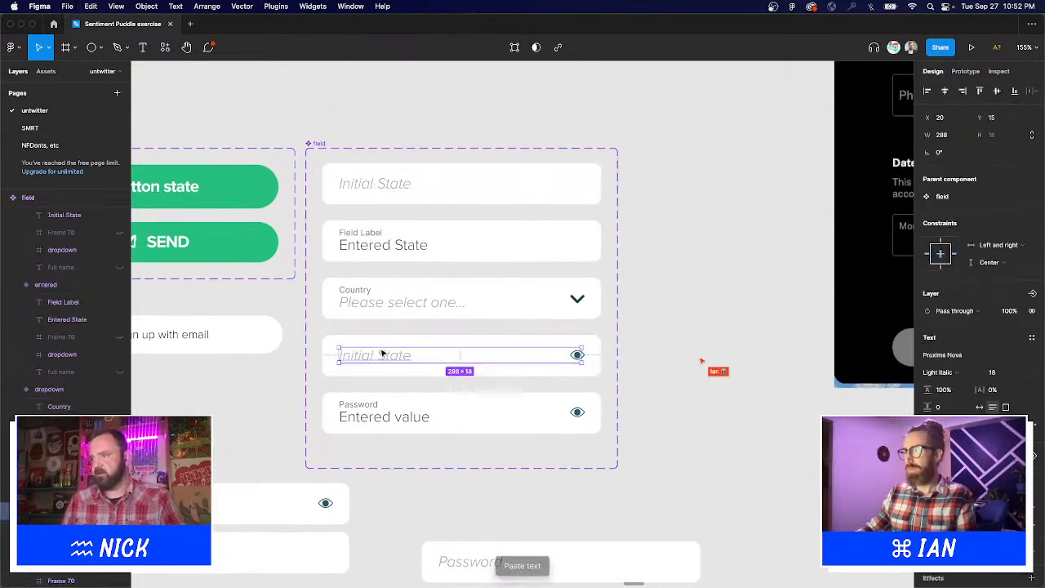
Zoom in on the eye icon and check its fill colour settings.
{"action": "left_click", "coordinate": [577, 354]}
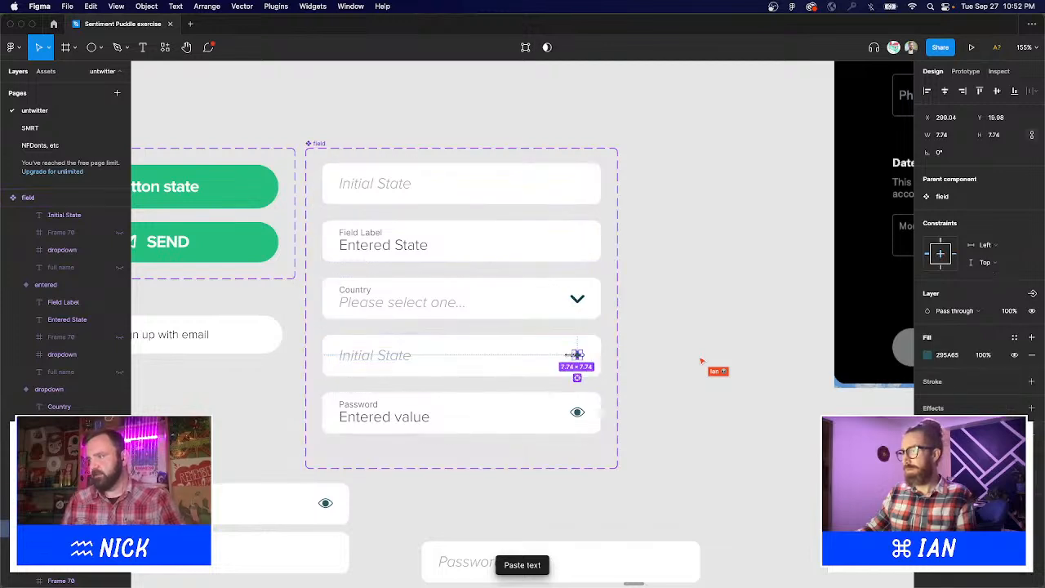
{"action": "left_click_drag", "start_coordinate": [467, 320], "coordinate": [670, 464]}
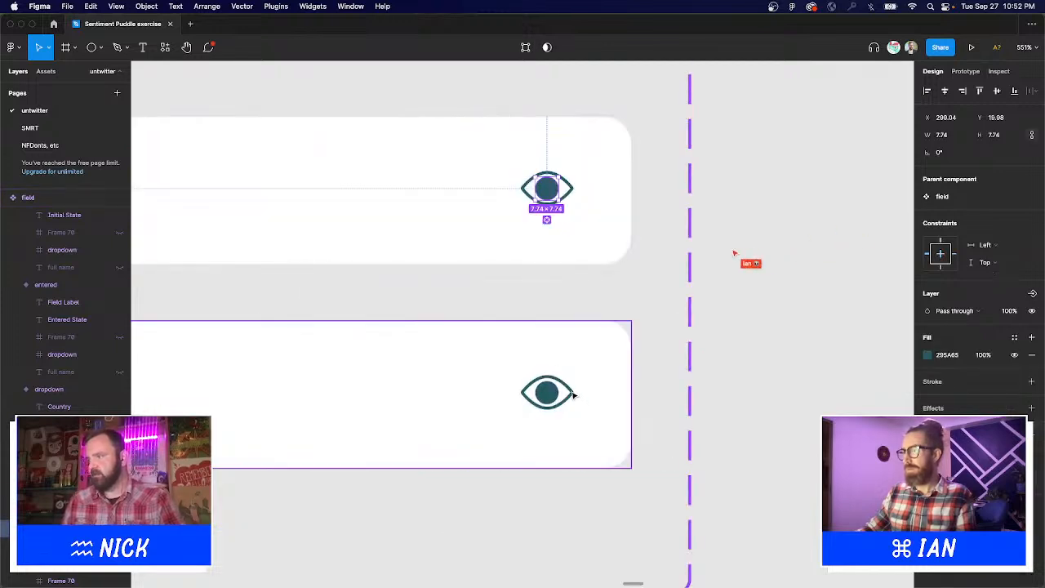
{"action": "left_click", "coordinate": [571, 188], "text": "shift"}
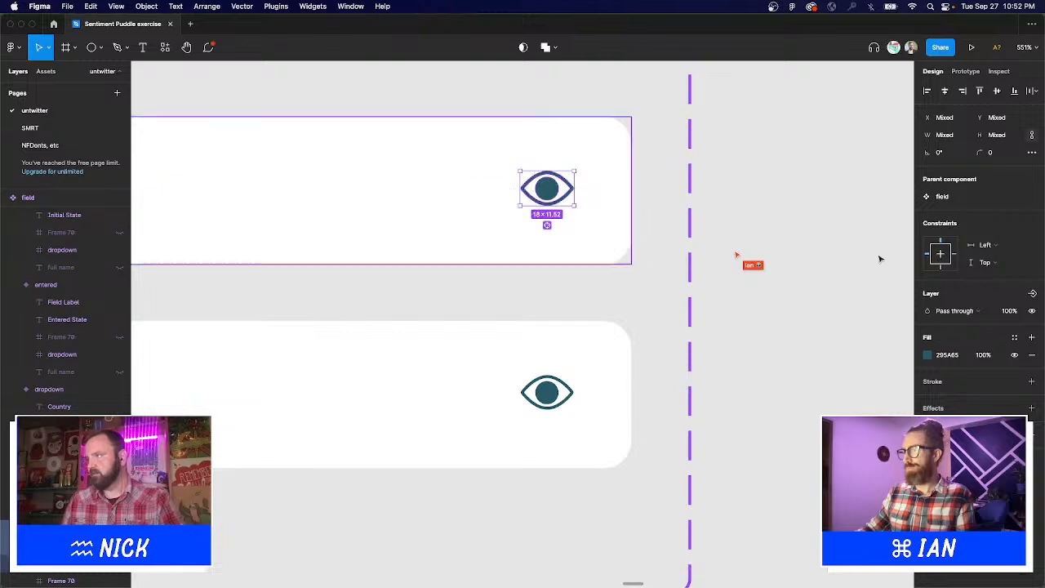
{"action": "left_click", "coordinate": [928, 356]}
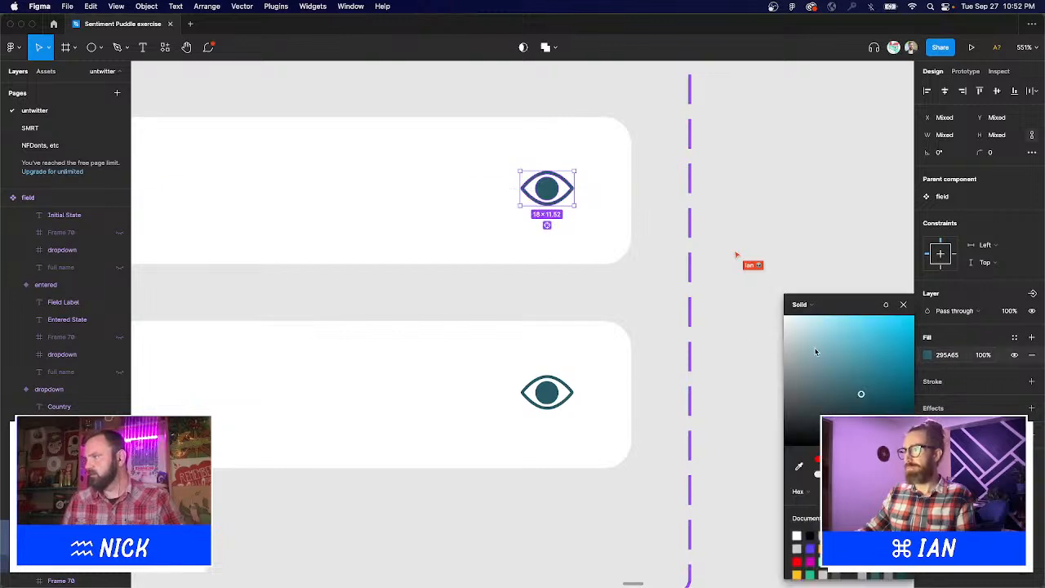
{"action": "key", "text": "Escape"}
{"action": "key", "text": "Escape"}
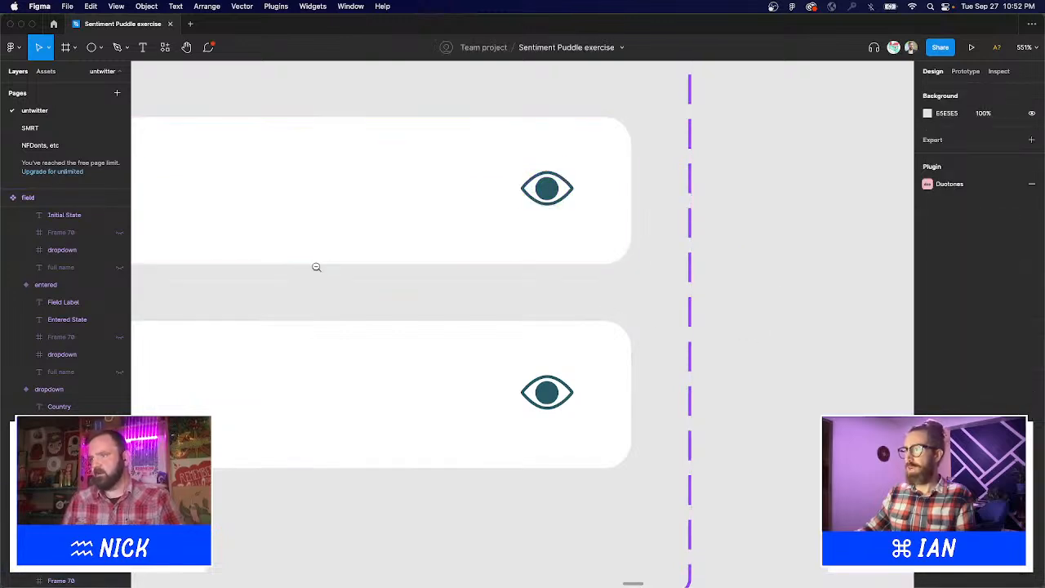
{"action": "left_click", "coordinate": [316, 267], "text": "alt"}
Fill the placeholder field's eye with the grey of the placeholder text.
{"action": "left_click_drag", "start_coordinate": [316, 268], "coordinate": [586, 308]}
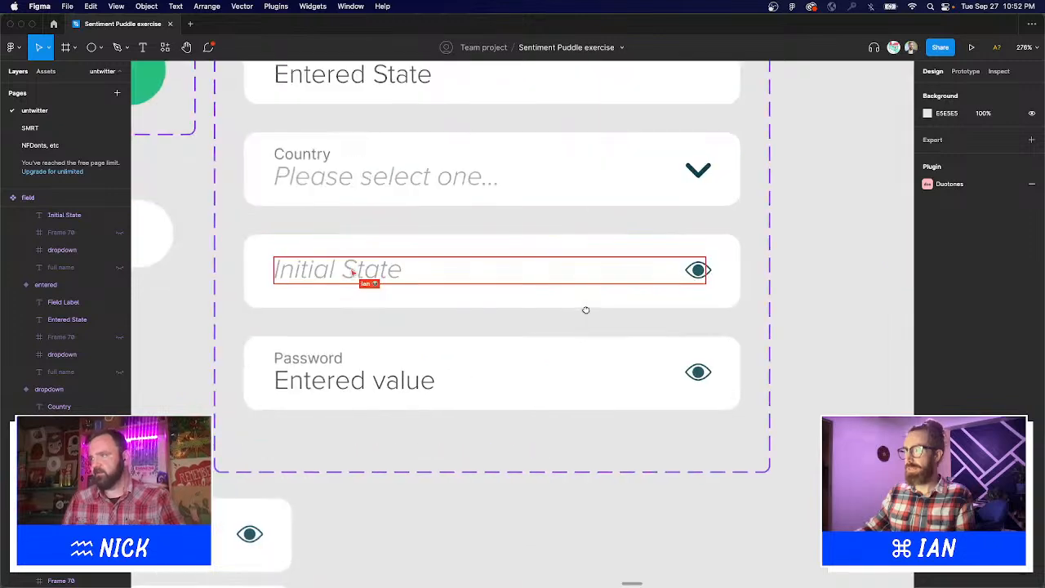
{"action": "left_click", "coordinate": [707, 272]}
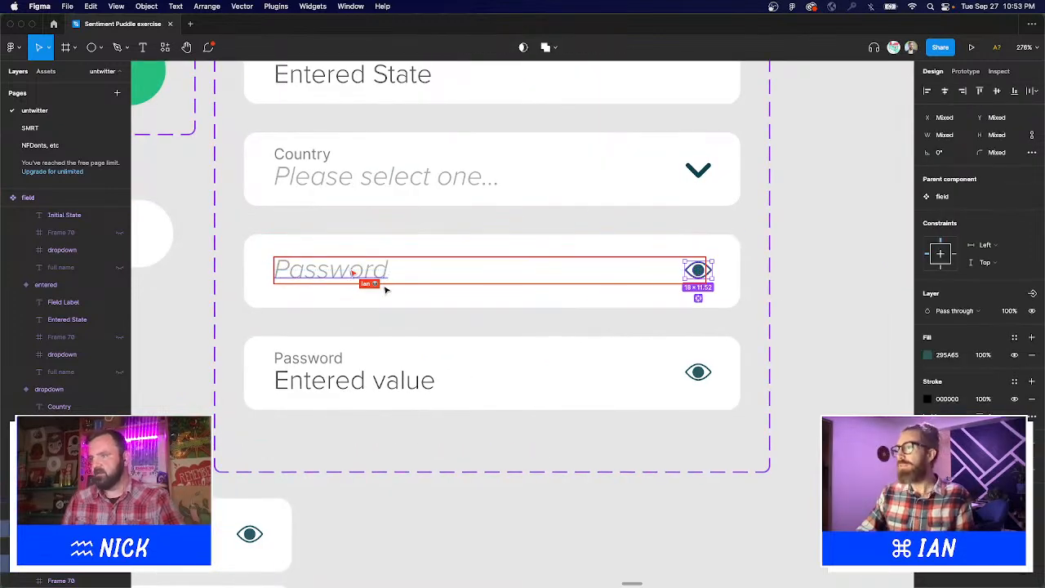
{"action": "key", "text": "i"}
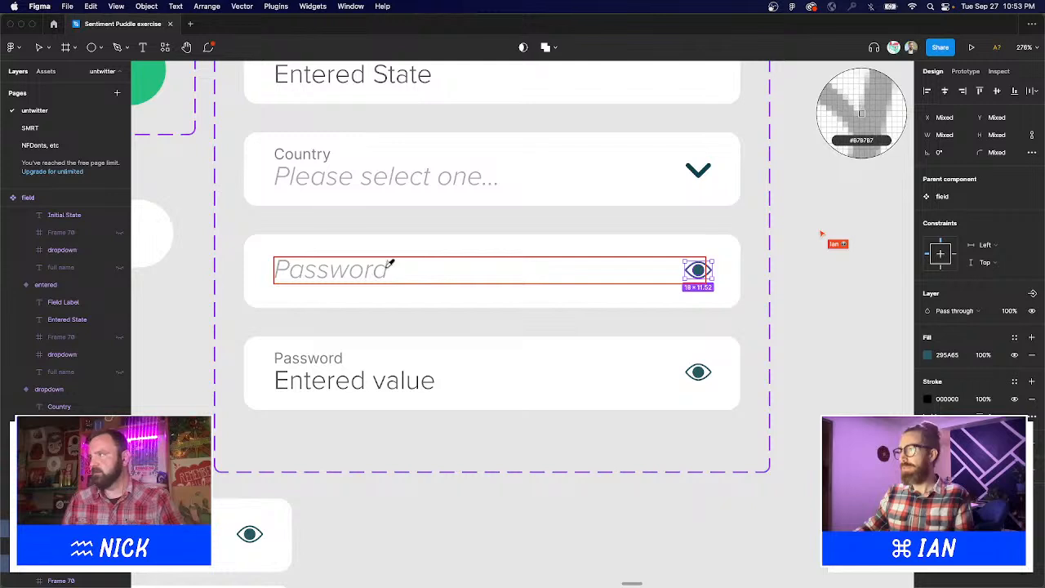
{"action": "left_click", "coordinate": [392, 266]}
{"action": "left_click", "coordinate": [852, 299]}
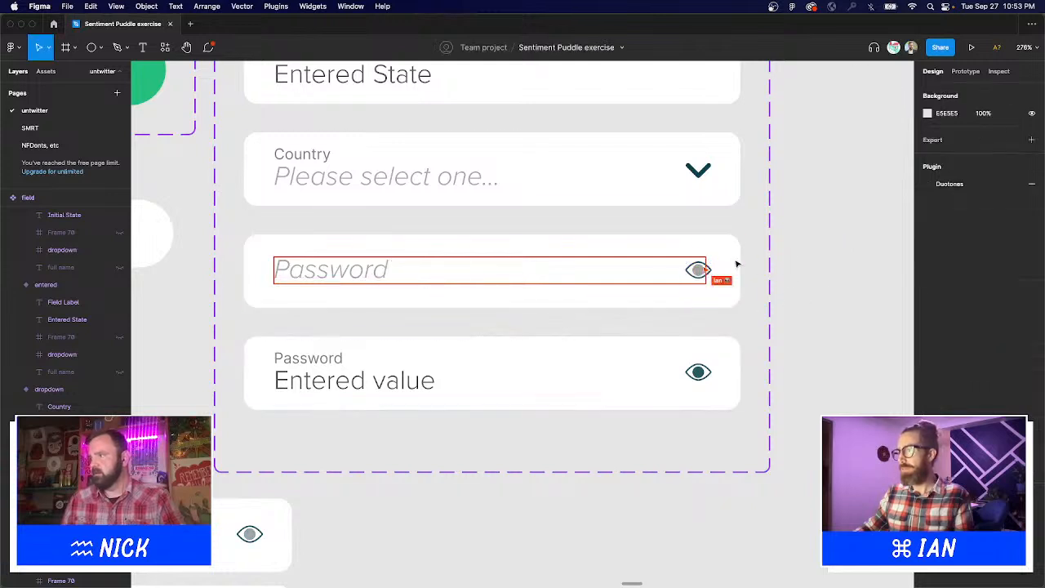
Try hiding the eye icon's outline stroke, then restore it.
{"action": "left_click", "coordinate": [712, 270]}
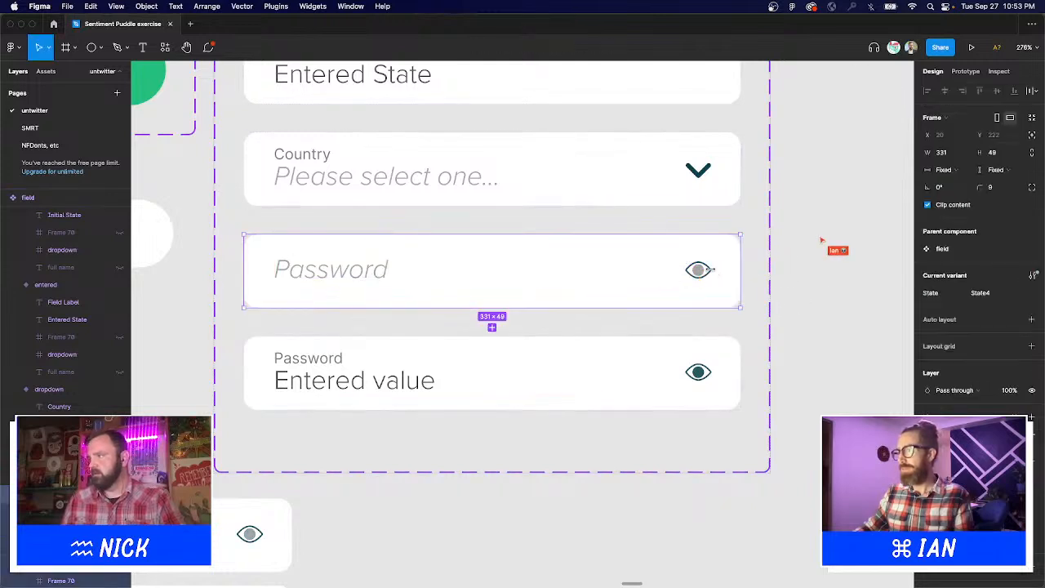
{"action": "left_click", "coordinate": [713, 270]}
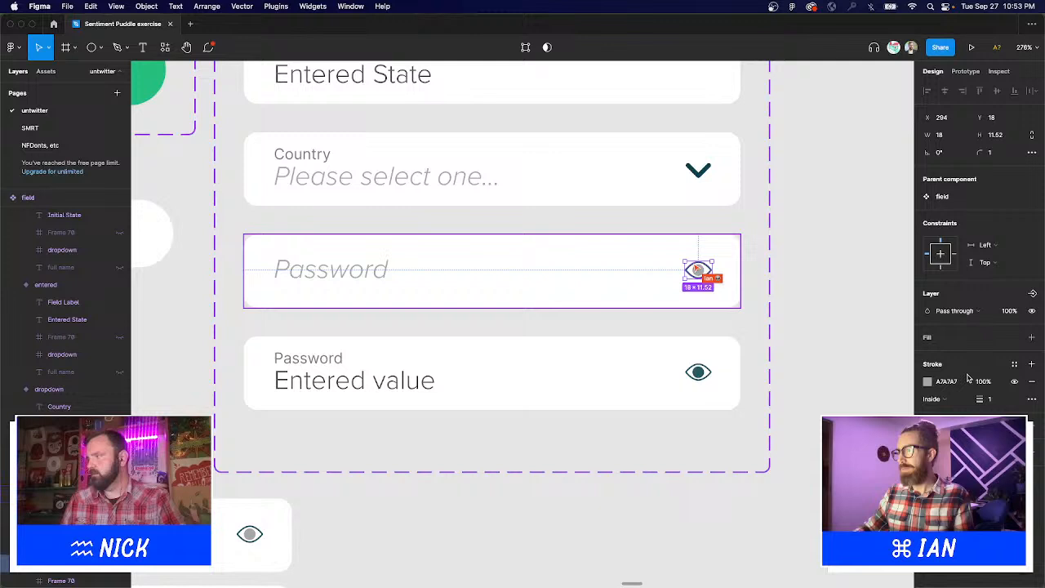
{"action": "left_click", "coordinate": [1014, 382]}
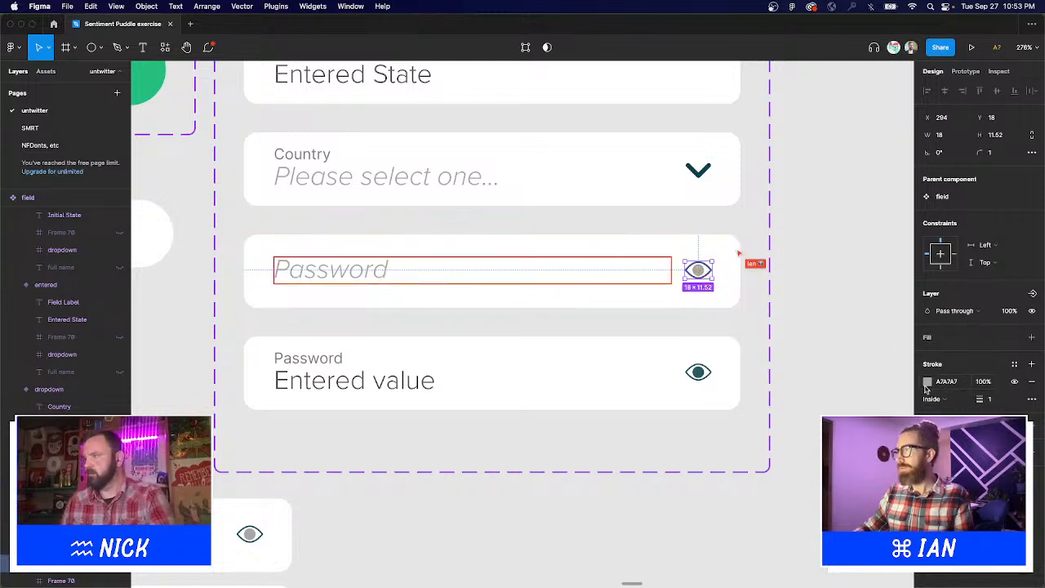
{"action": "left_click", "coordinate": [778, 292]}
{"action": "key", "text": "super+z"}
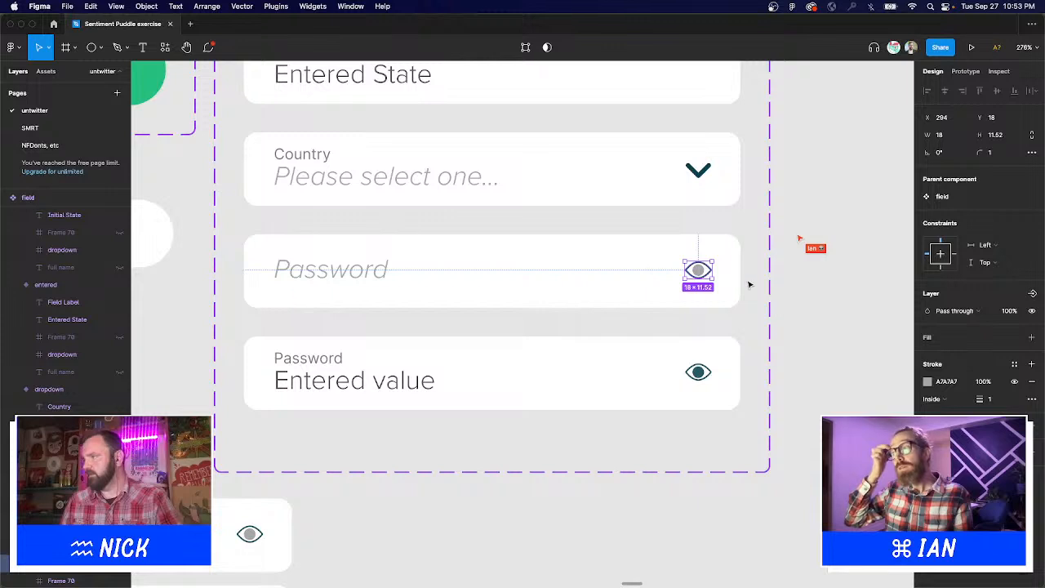
Zoom in on the eye and inspect its vector points and outline stroke colour.
{"action": "left_click_drag", "start_coordinate": [626, 243], "coordinate": [744, 292]}
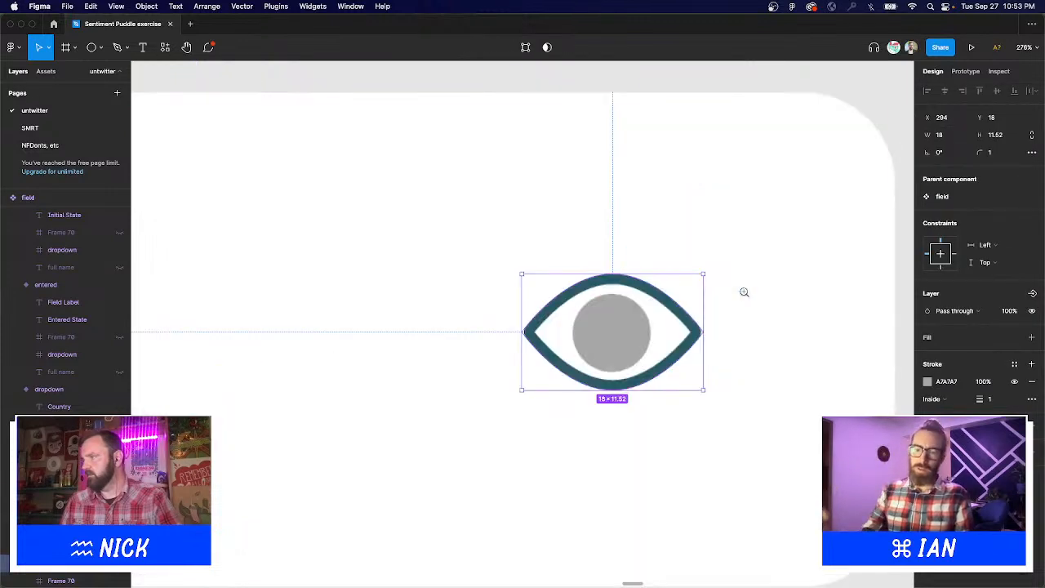
{"action": "double_click", "coordinate": [694, 336]}
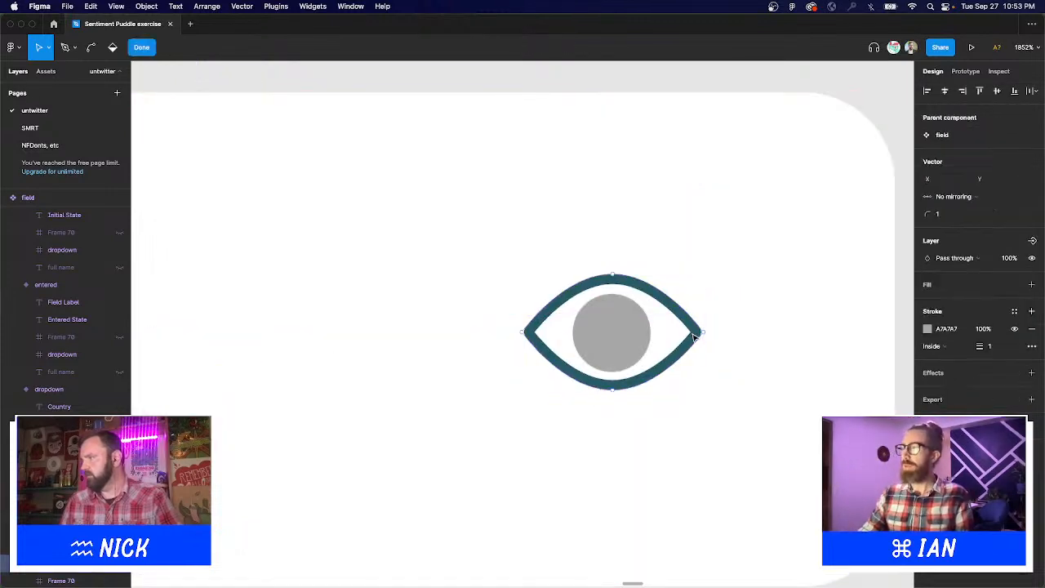
{"action": "key", "text": "Escape"}
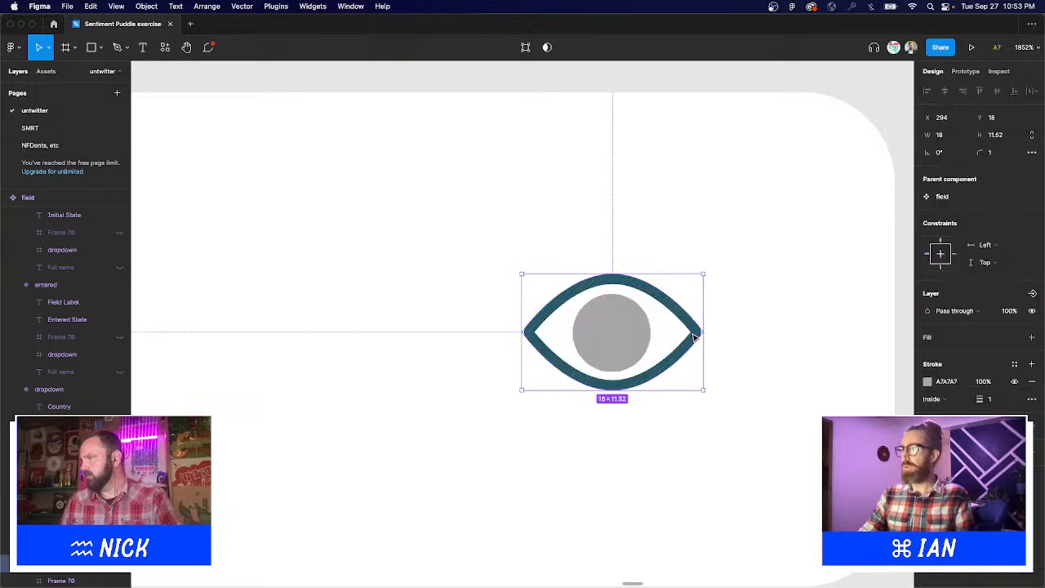
{"action": "mouse_move", "coordinate": [695, 337]}
{"action": "left_mouse_down"}
{"action": "mouse_move", "coordinate": [737, 401]}
{"action": "mouse_move", "coordinate": [694, 337]}
{"action": "left_mouse_up"}
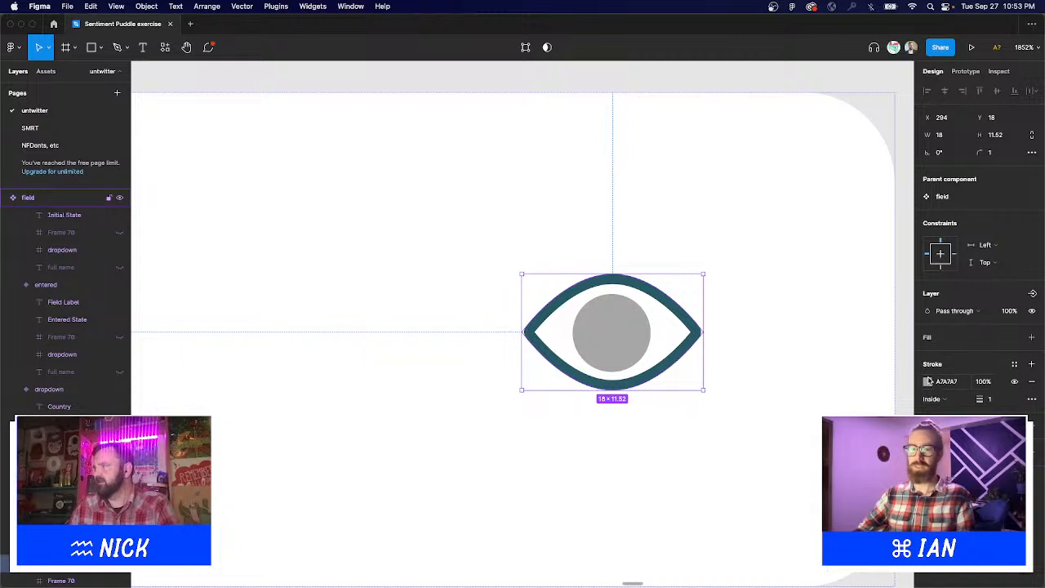
{"action": "left_click", "coordinate": [928, 383]}
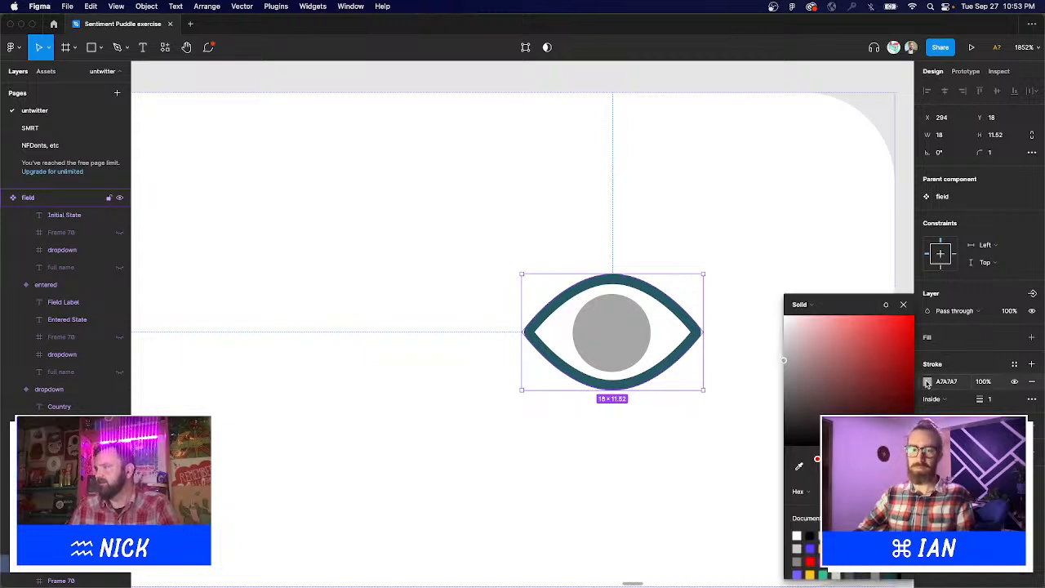
{"action": "left_click", "coordinate": [903, 304]}
Drag the field component set's top edge up to make it taller.
{"action": "scroll", "coordinate": [723, 344], "scroll_direction": "down", "scroll_amount": 10}
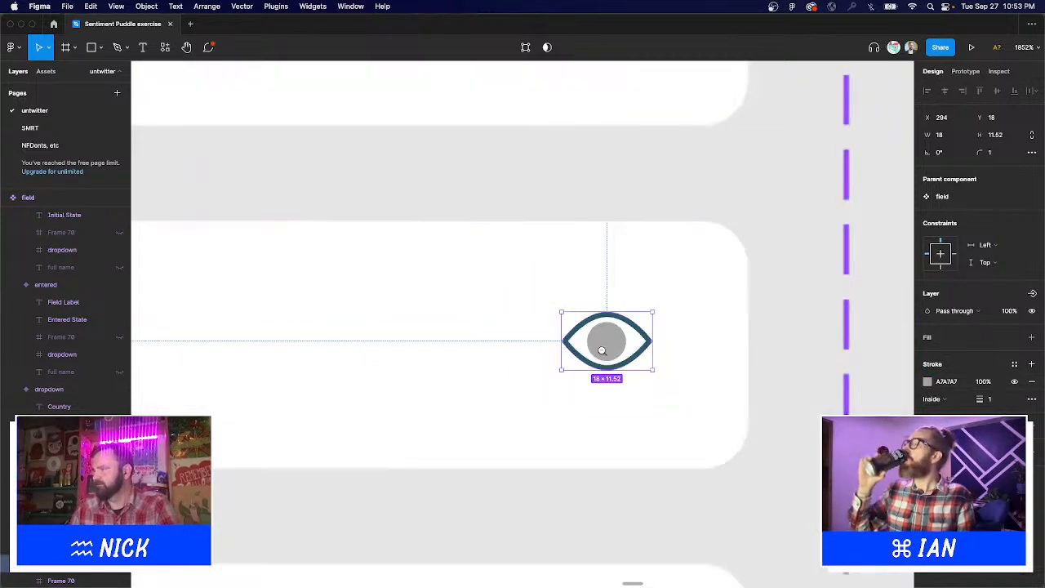
{"action": "left_click", "coordinate": [607, 152]}
{"action": "left_click_drag", "start_coordinate": [604, 151], "coordinate": [604, 100]}
Duplicate the filled Password variant and name the new variant z.
{"action": "key", "text": "Escape"}
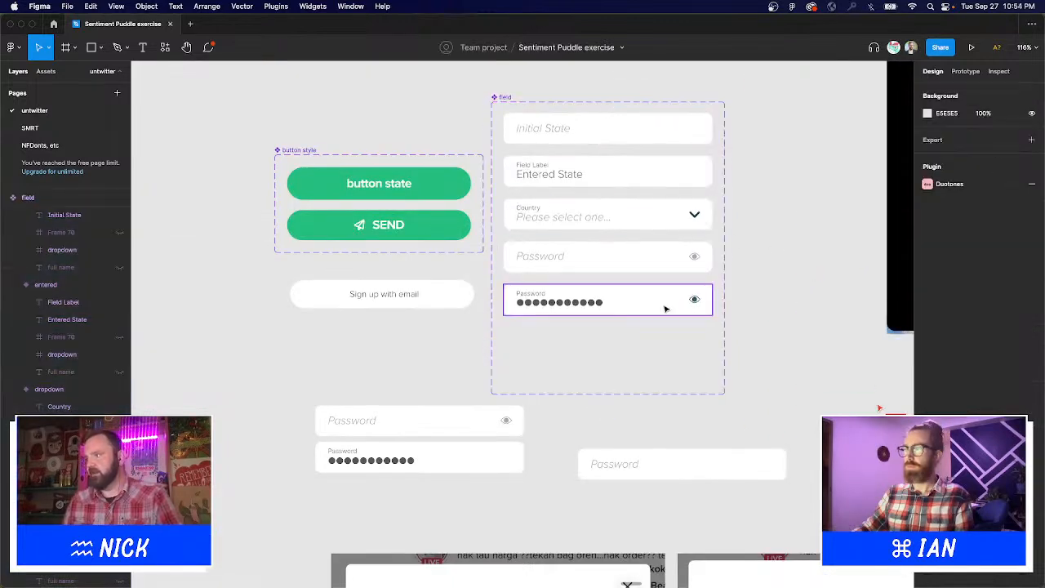
{"action": "left_click", "coordinate": [668, 308]}
{"action": "key", "text": "super+d"}
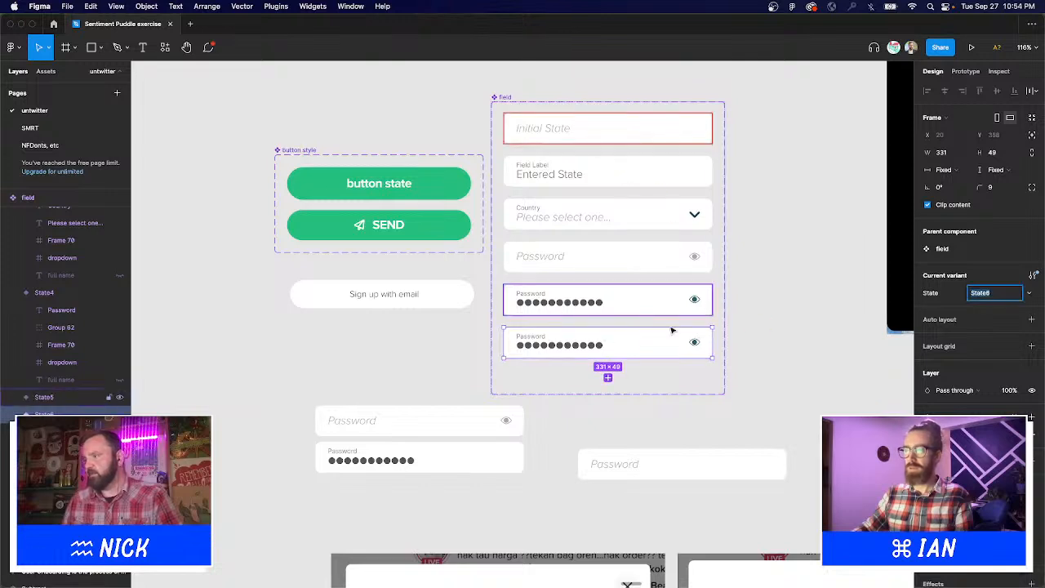
{"action": "type", "text": "z"}
{"action": "key", "text": "Return"}
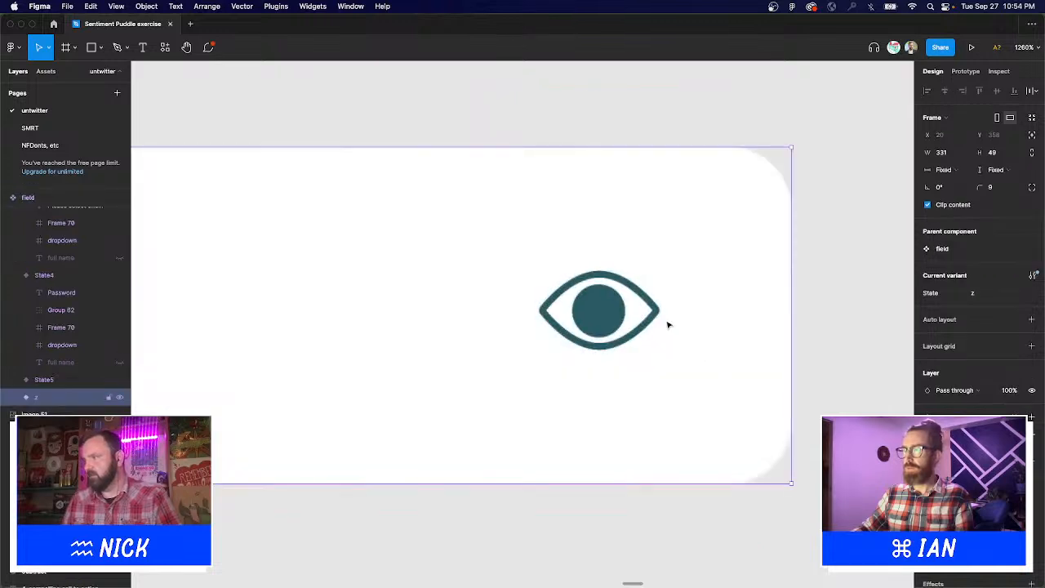
Set the new variant's eye outline stroke to the placeholder eye's grey, A7A7A7.
{"action": "scroll", "coordinate": [695, 344], "scroll_direction": "up", "scroll_amount": 10}
{"action": "left_click", "coordinate": [658, 310]}
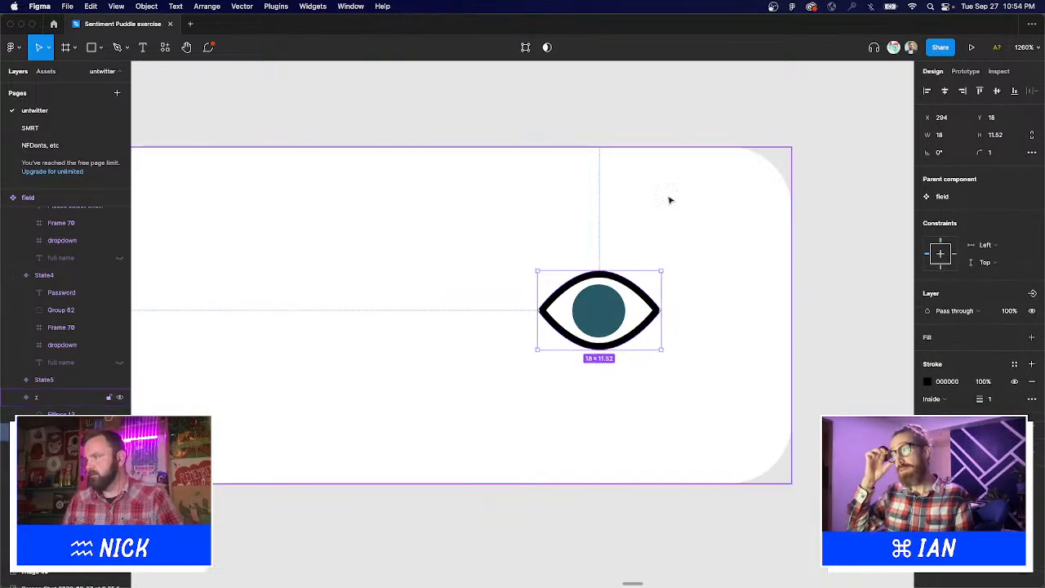
{"action": "scroll", "coordinate": [659, 187], "scroll_direction": "down", "scroll_amount": 5}
{"action": "scroll", "coordinate": [682, 220], "scroll_direction": "up", "scroll_amount": 3}
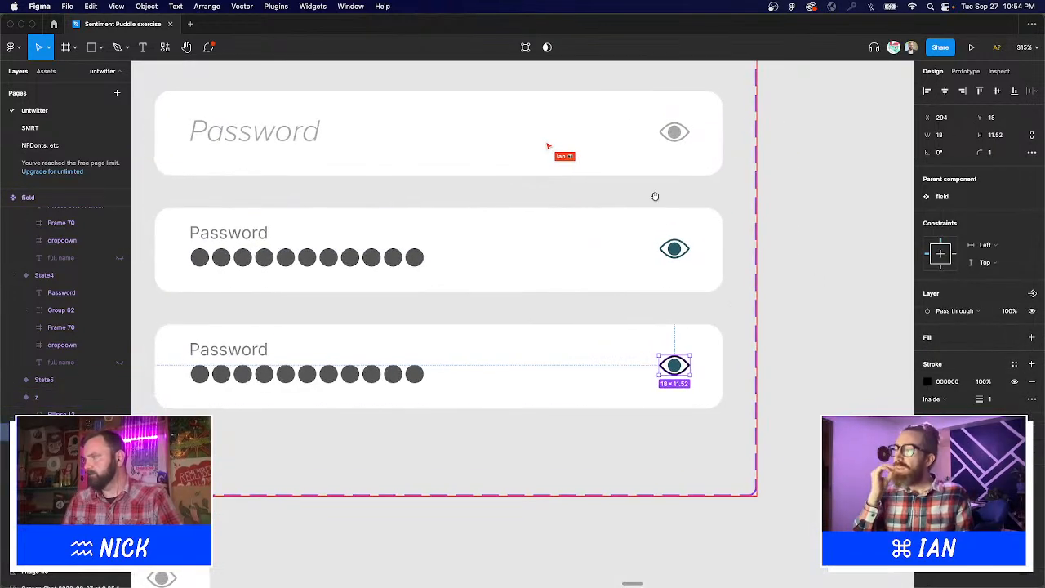
{"action": "scroll", "coordinate": [654, 196], "scroll_direction": "up", "scroll_amount": 2}
{"action": "left_click", "coordinate": [927, 382]}
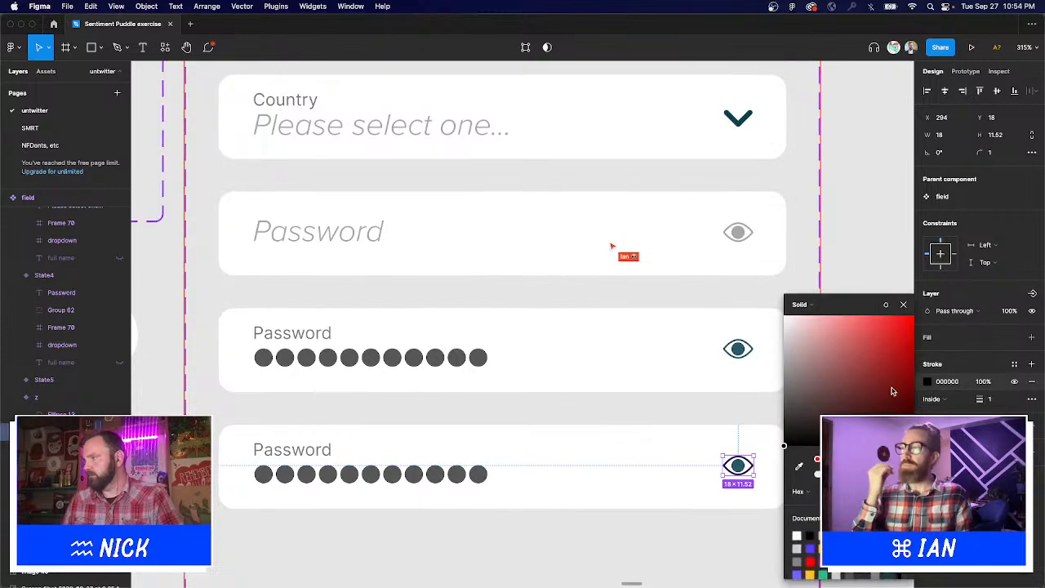
{"action": "left_click", "coordinate": [798, 468]}
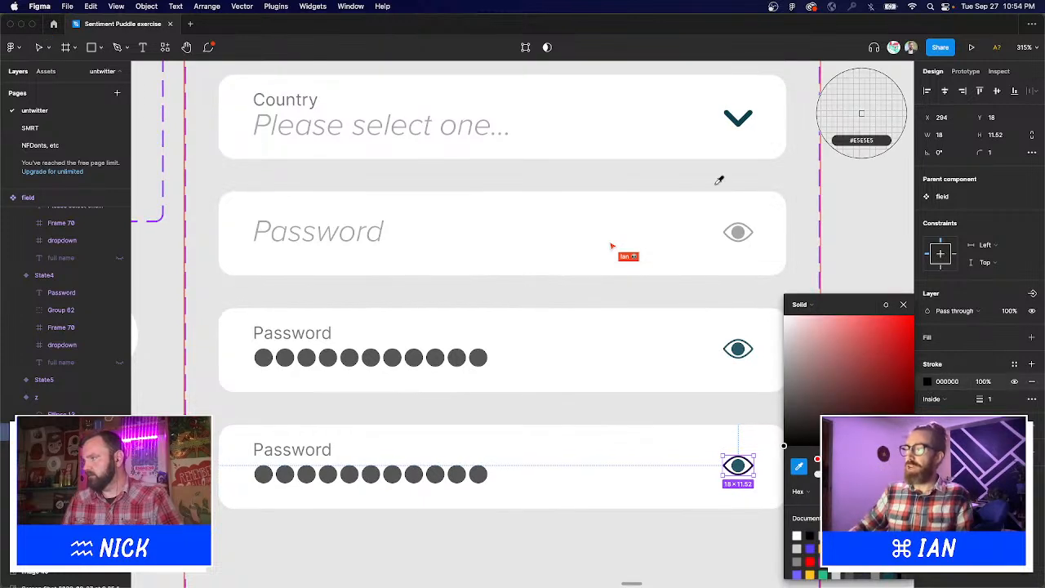
{"action": "left_click", "coordinate": [739, 232]}
Give the eye's pupil the same A7A7A7 grey fill.
{"action": "double_click", "coordinate": [739, 466]}
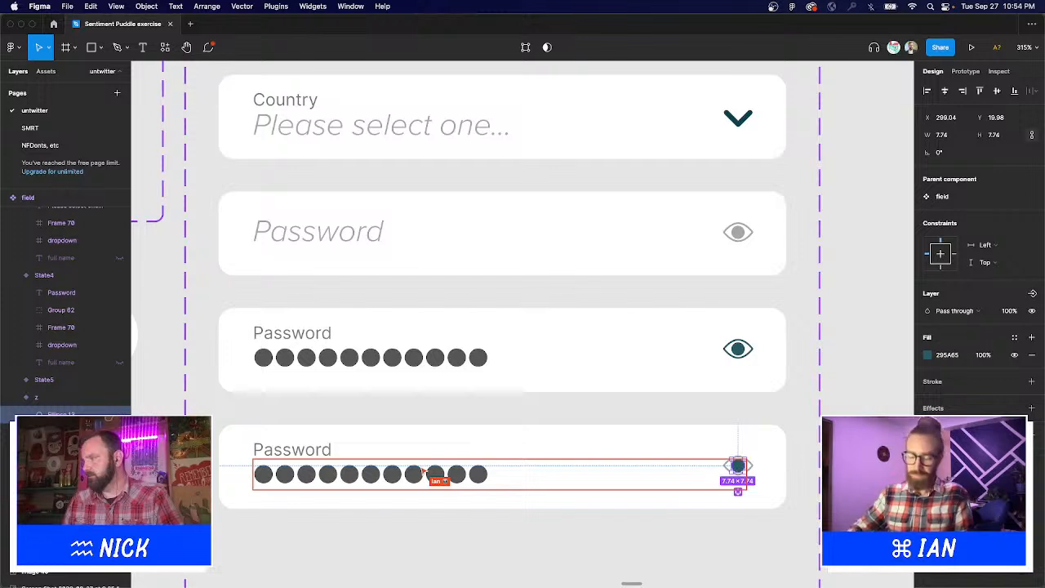
{"action": "left_click", "coordinate": [928, 355]}
{"action": "left_click", "coordinate": [797, 467]}
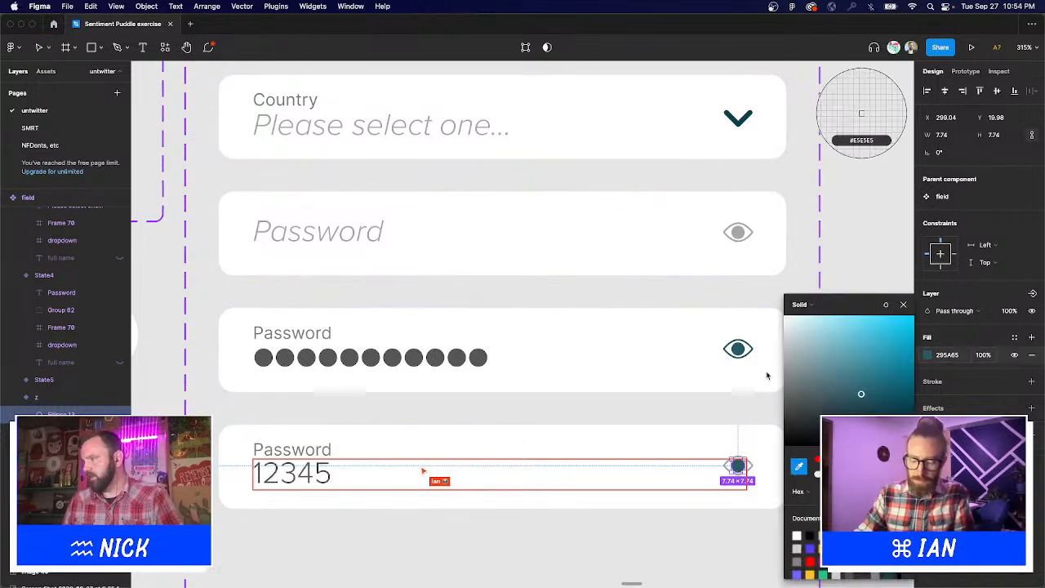
{"action": "left_click", "coordinate": [740, 232]}
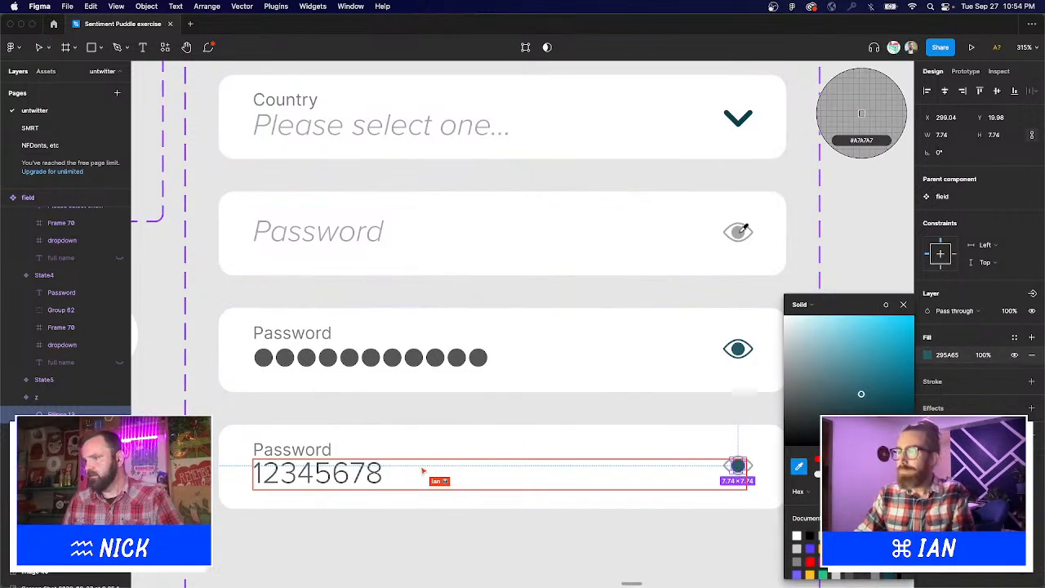
{"action": "left_click", "coordinate": [848, 233]}
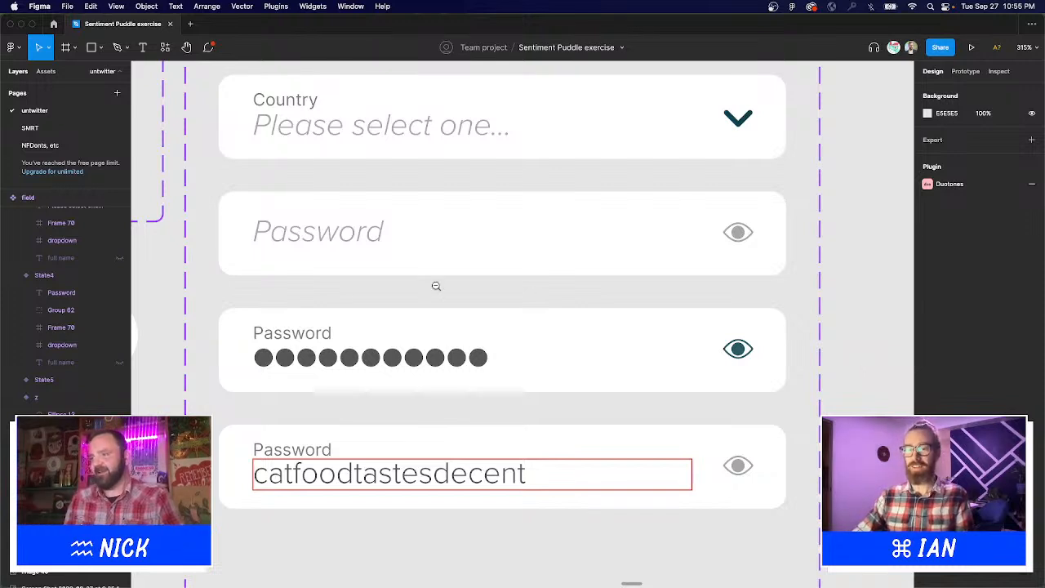
Set the masked password dots to font size 16 and nudge them down slightly.
{"action": "left_click", "coordinate": [436, 286], "text": "alt"}
{"action": "left_click", "coordinate": [441, 286], "text": "alt"}
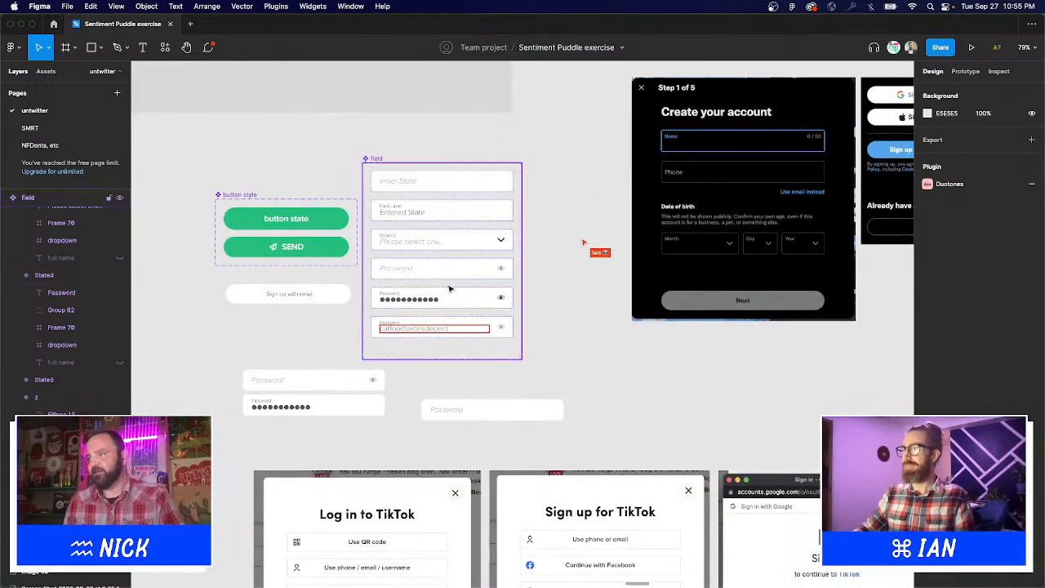
{"action": "left_click", "coordinate": [439, 304]}
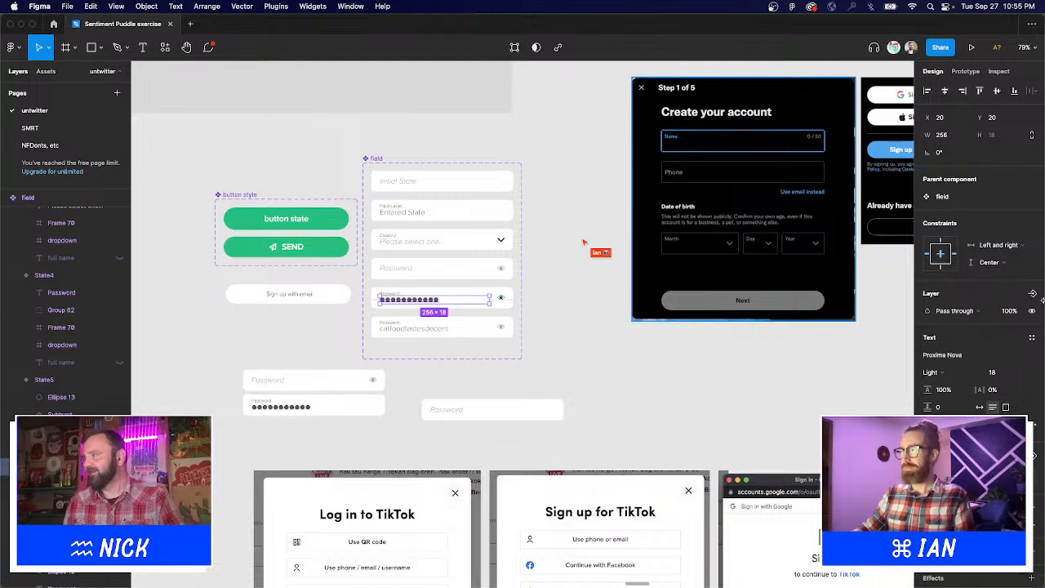
{"action": "left_click", "coordinate": [1003, 374]}
{"action": "type", "text": "16"}
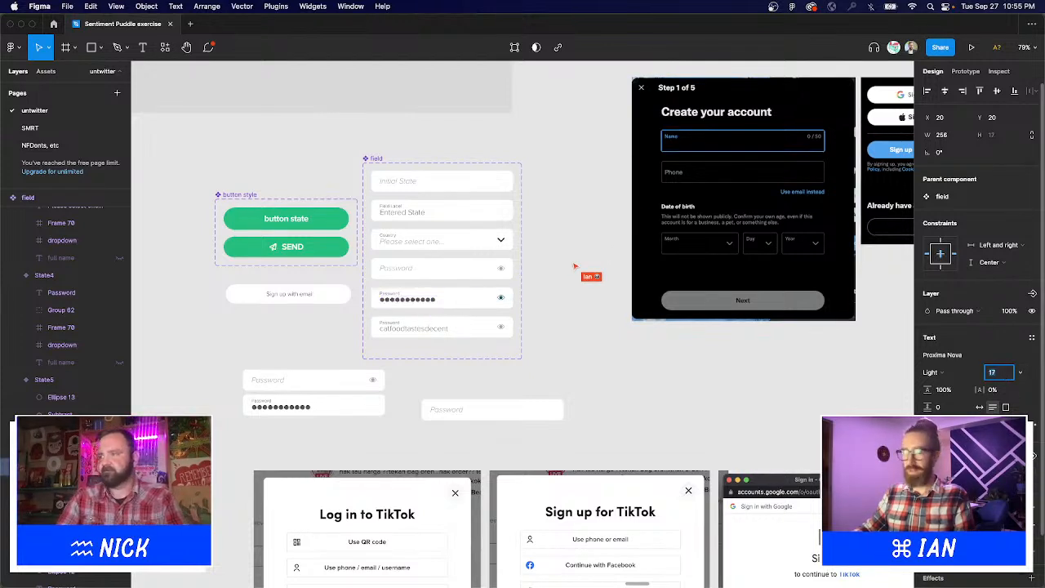
{"action": "key", "text": "Return"}
{"action": "key", "text": "Down"}
{"action": "key", "text": "Down"}
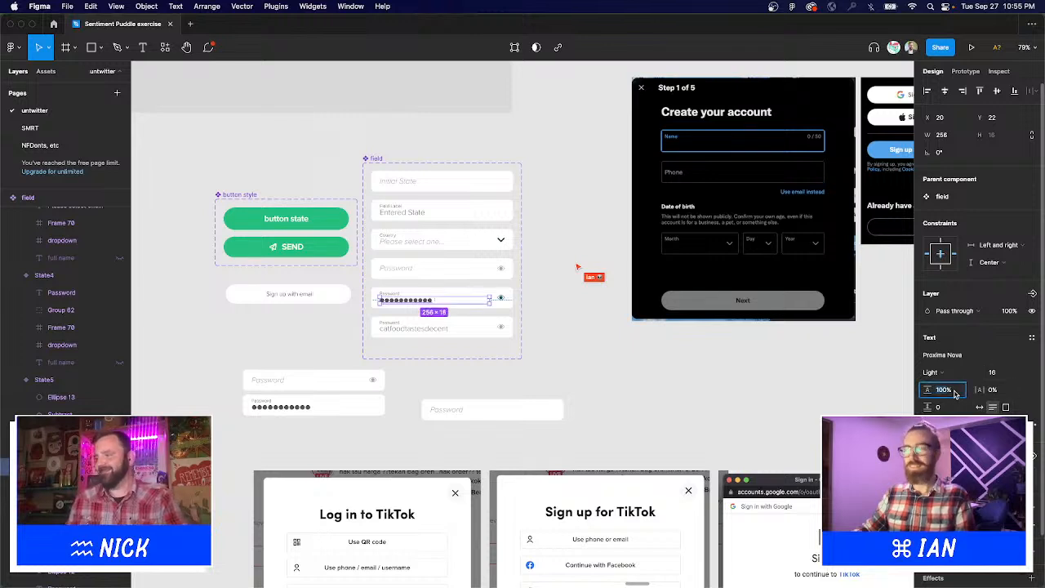
Try 110% and 120% line heights on the dots, reset to 100%, and add slight letter spacing.
{"action": "key", "text": "shift+Up"}
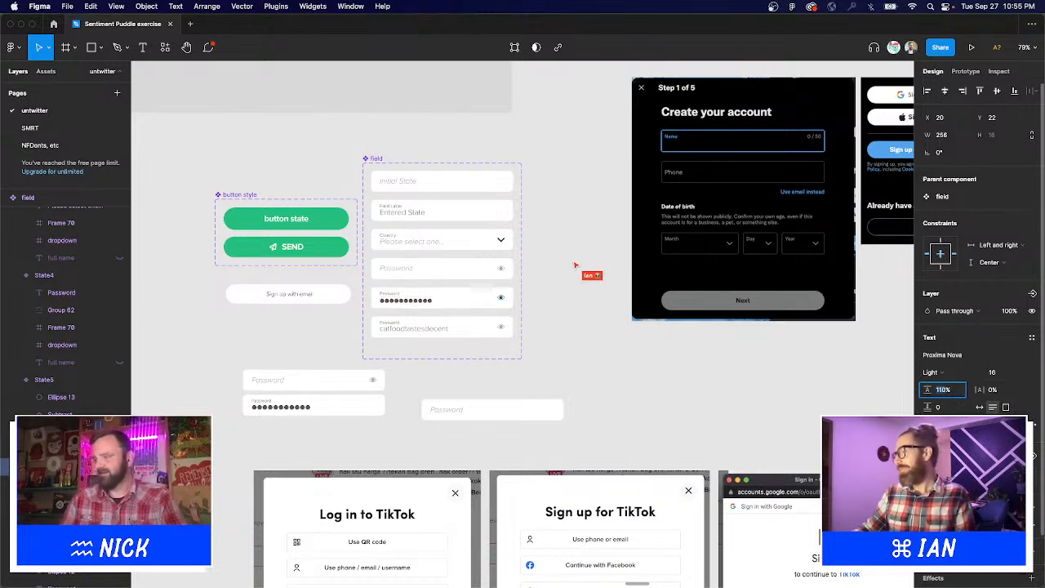
{"action": "key", "text": "shift+Up"}
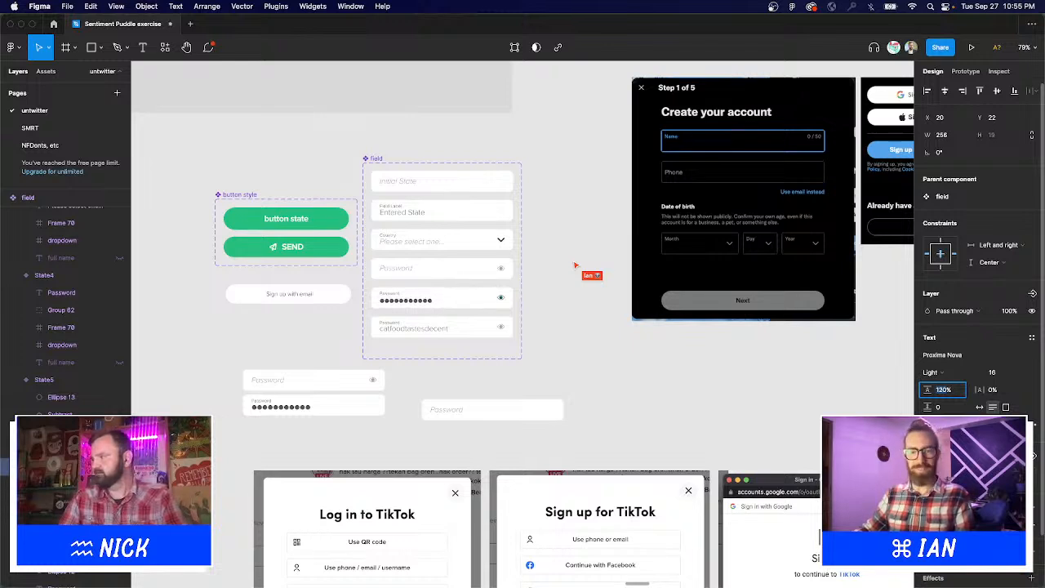
{"action": "key", "text": "shift+Down"}
{"action": "key", "text": "shift+Down"}
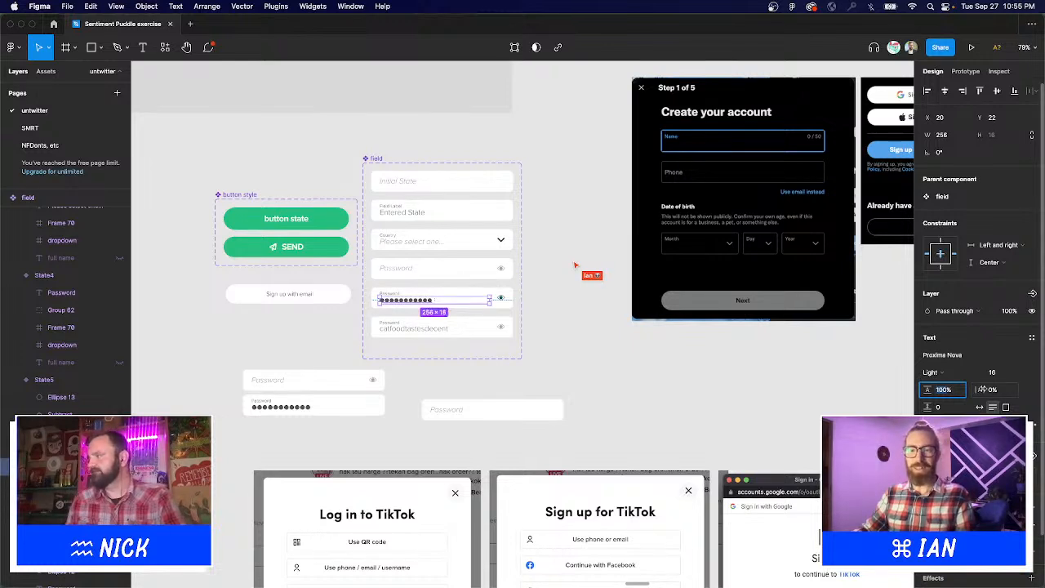
{"action": "left_click", "coordinate": [1002, 390]}
{"action": "key", "text": "Up"}
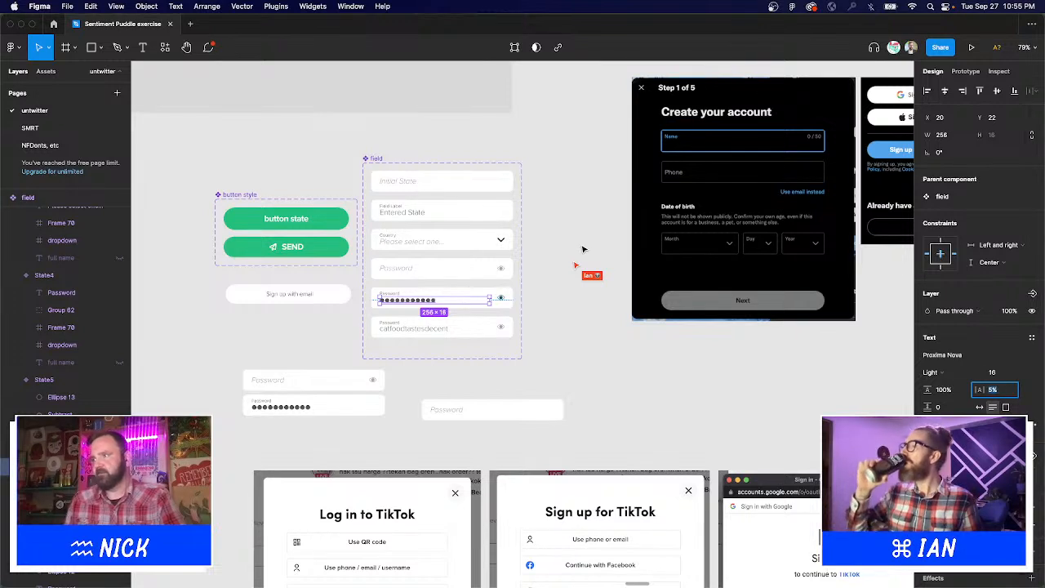
{"action": "left_click", "coordinate": [580, 246]}
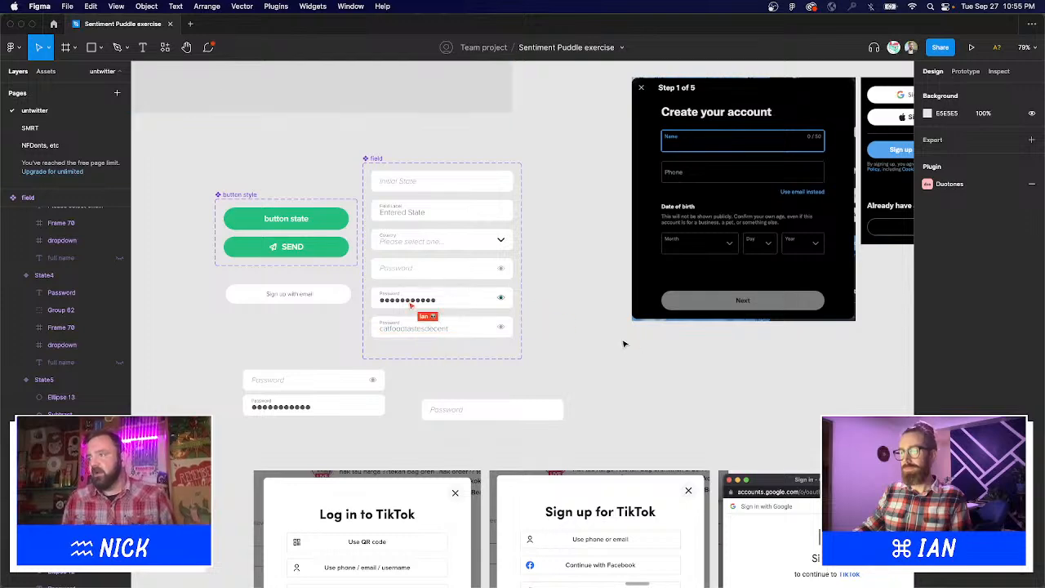
Zoom into the field frame and inspect the eye icon group and its Ellipse 13 pupil.
{"action": "left_click_drag", "start_coordinate": [342, 135], "coordinate": [539, 357]}
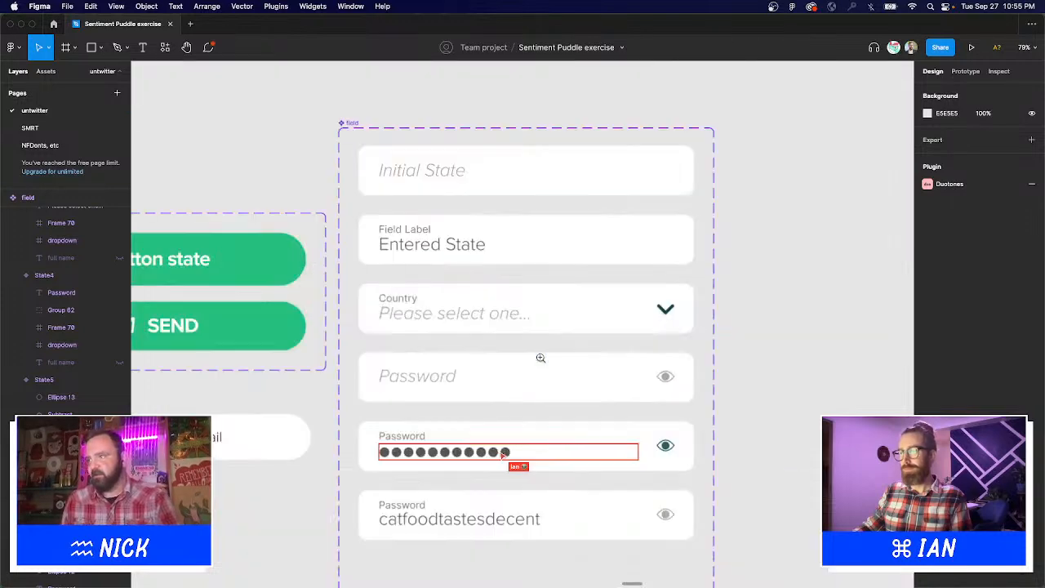
{"action": "scroll", "coordinate": [551, 346], "scroll_direction": "down", "scroll_amount": 2}
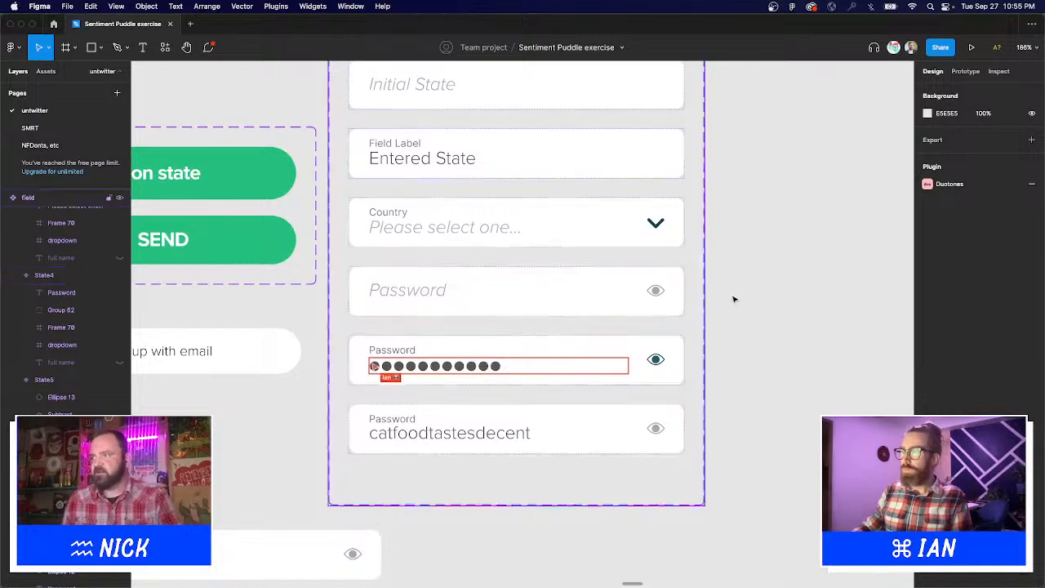
{"action": "left_click", "coordinate": [659, 291]}
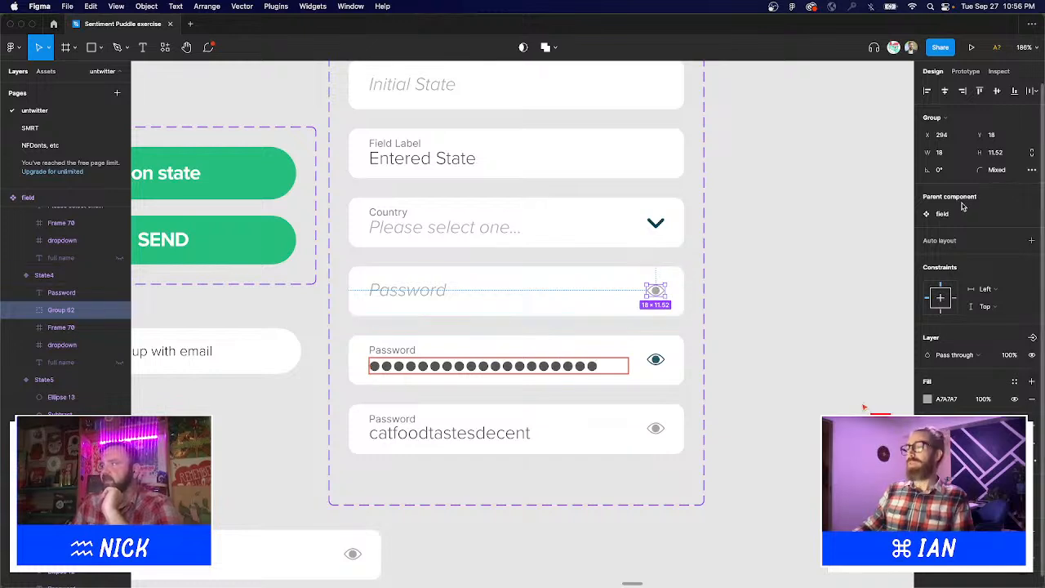
{"action": "left_click", "coordinate": [772, 254]}
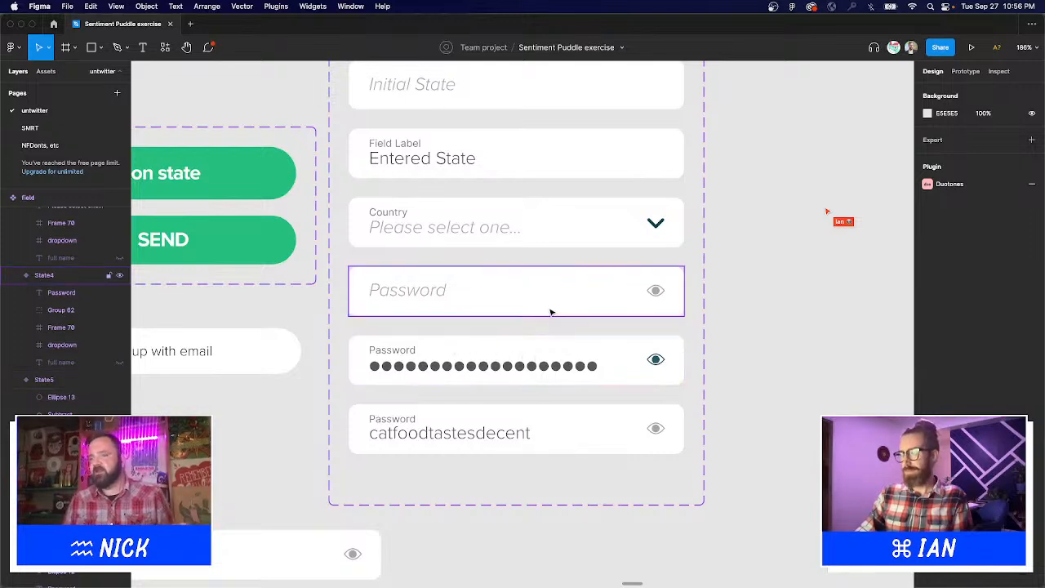
{"action": "scroll", "coordinate": [770, 349], "scroll_direction": "up", "scroll_amount": 2}
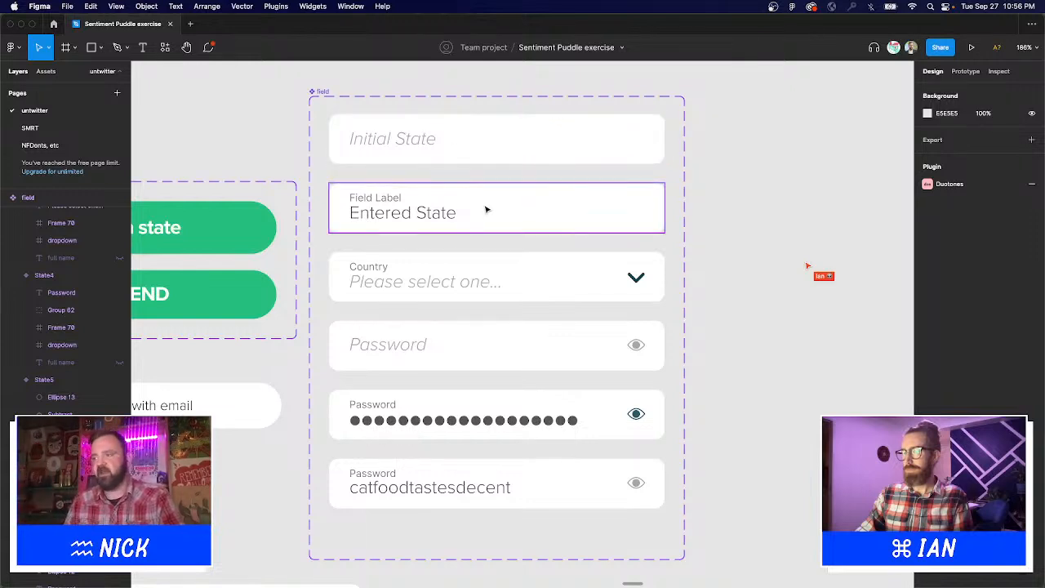
{"action": "scroll", "coordinate": [530, 272], "scroll_direction": "down", "scroll_amount": 3}
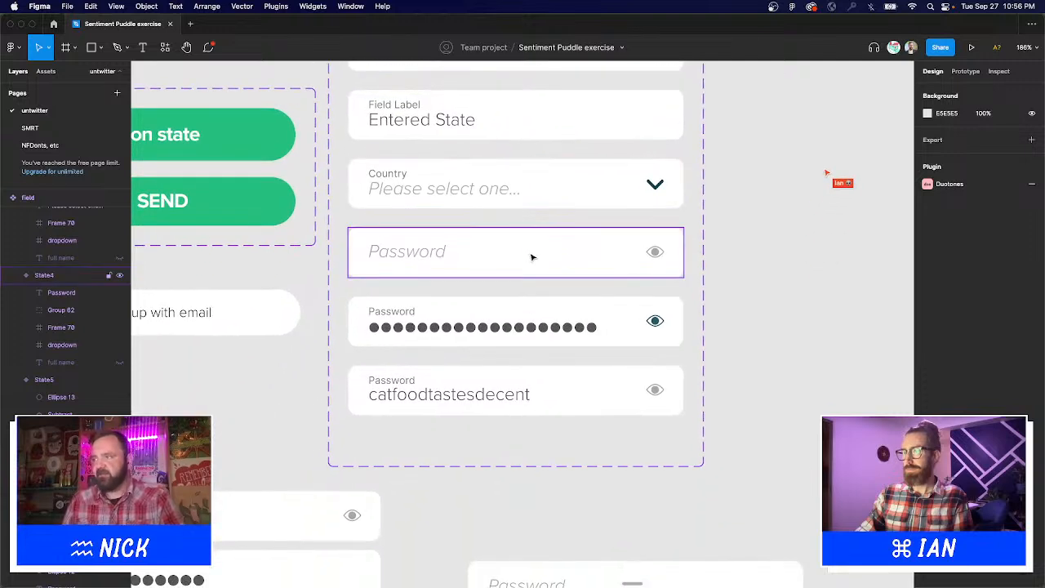
{"action": "scroll", "coordinate": [668, 249], "scroll_direction": "down", "scroll_amount": 1}
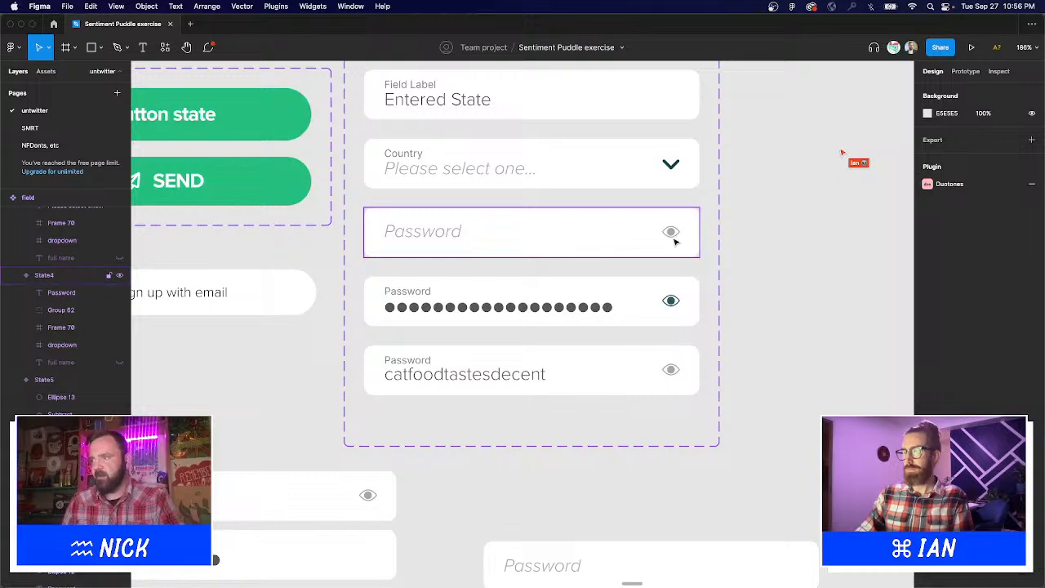
{"action": "left_click", "coordinate": [670, 302], "text": "super"}
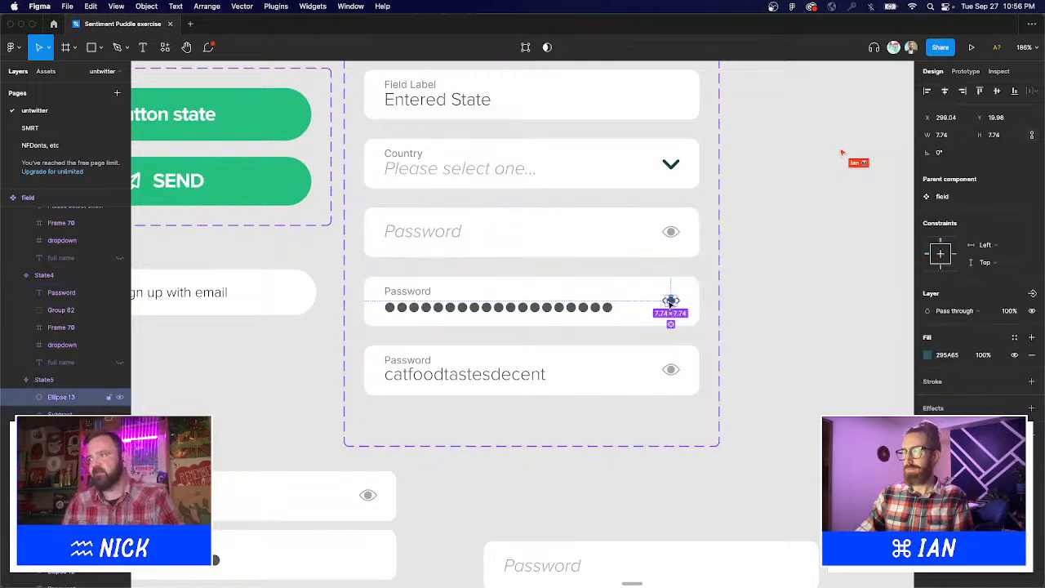
{"action": "left_click", "coordinate": [788, 316]}
{"action": "scroll", "coordinate": [796, 323], "scroll_direction": "up", "scroll_amount": 2}
{"action": "scroll", "coordinate": [796, 322], "scroll_direction": "left", "scroll_amount": 2}
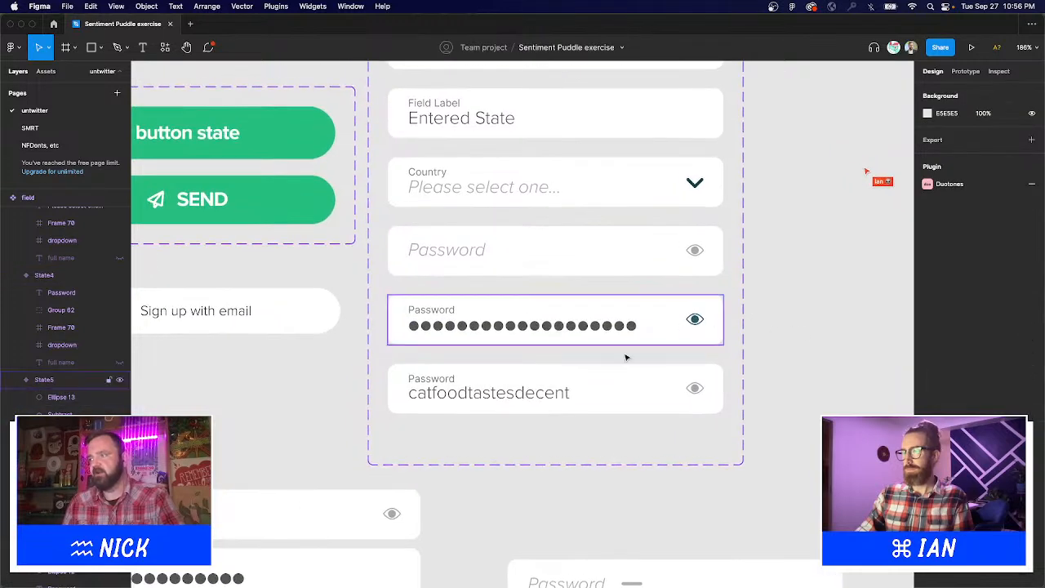
{"action": "left_click", "coordinate": [537, 400], "text": "super"}
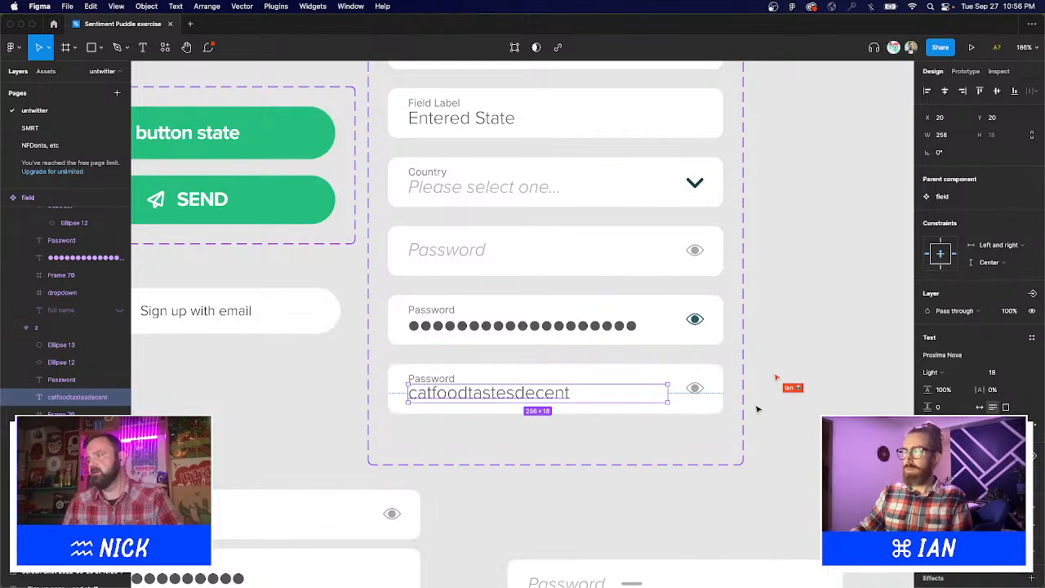
{"action": "left_click", "coordinate": [546, 342]}
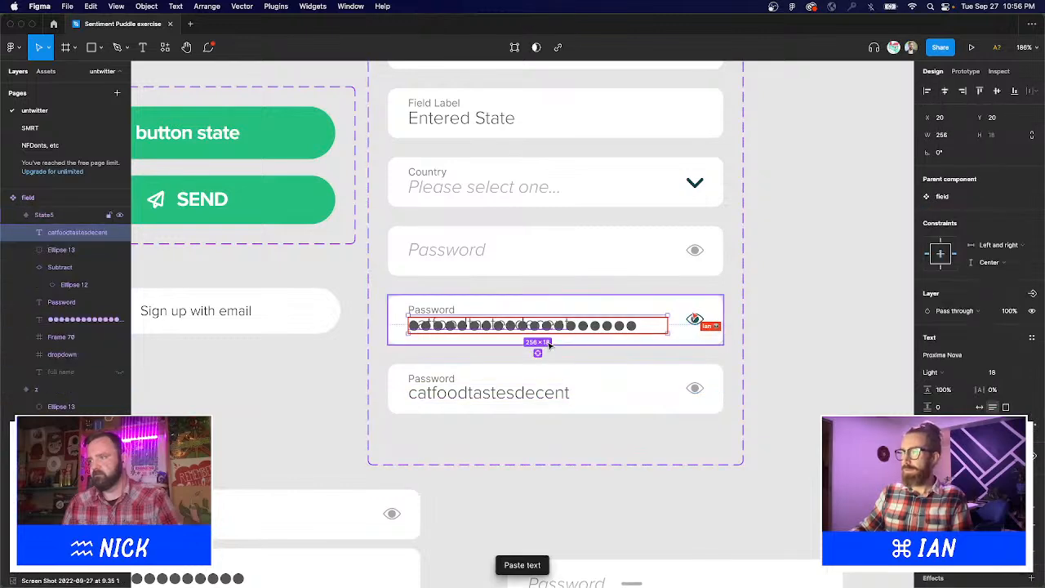
Move the masked dots text layer into the bottom grey-eye password field.
{"action": "left_click_drag", "start_coordinate": [631, 326], "coordinate": [626, 397]}
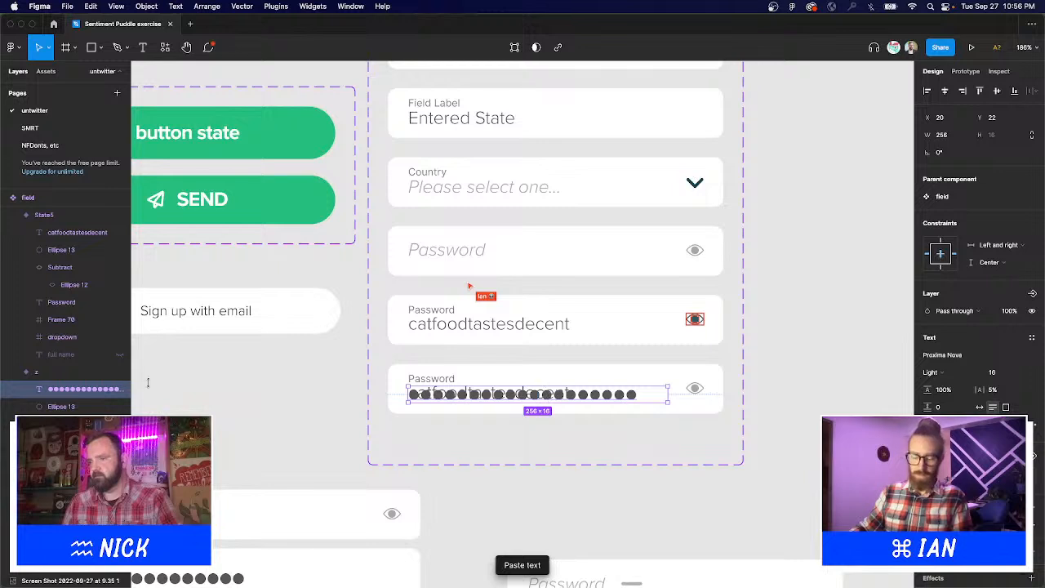
{"action": "left_click", "coordinate": [46, 408]}
{"action": "left_click", "coordinate": [49, 459]}
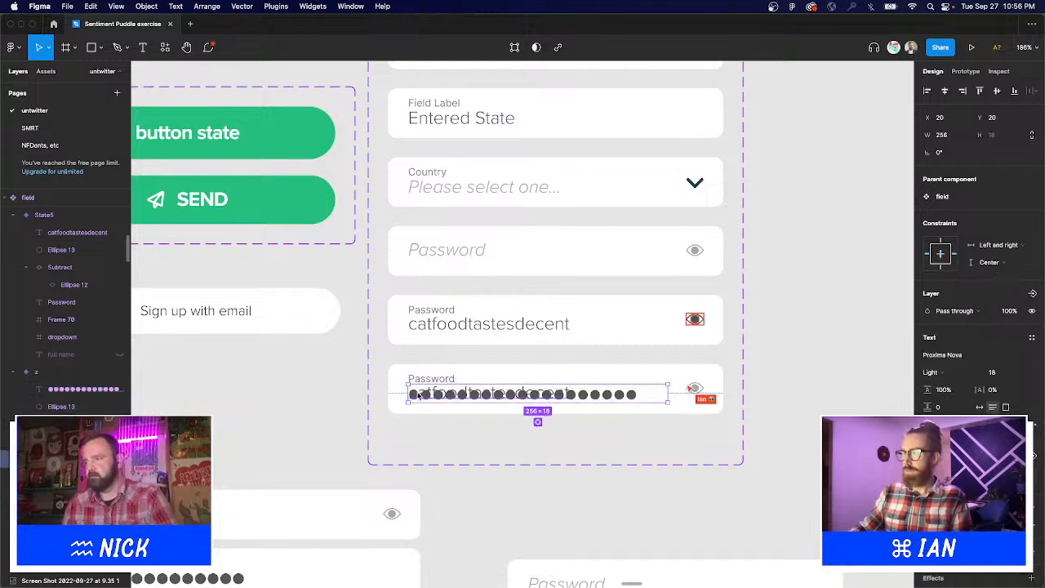
{"action": "left_click", "coordinate": [805, 327]}
{"action": "scroll", "coordinate": [749, 321], "scroll_direction": "up", "scroll_amount": 5}
{"action": "scroll", "coordinate": [749, 321], "scroll_direction": "left", "scroll_amount": 3}
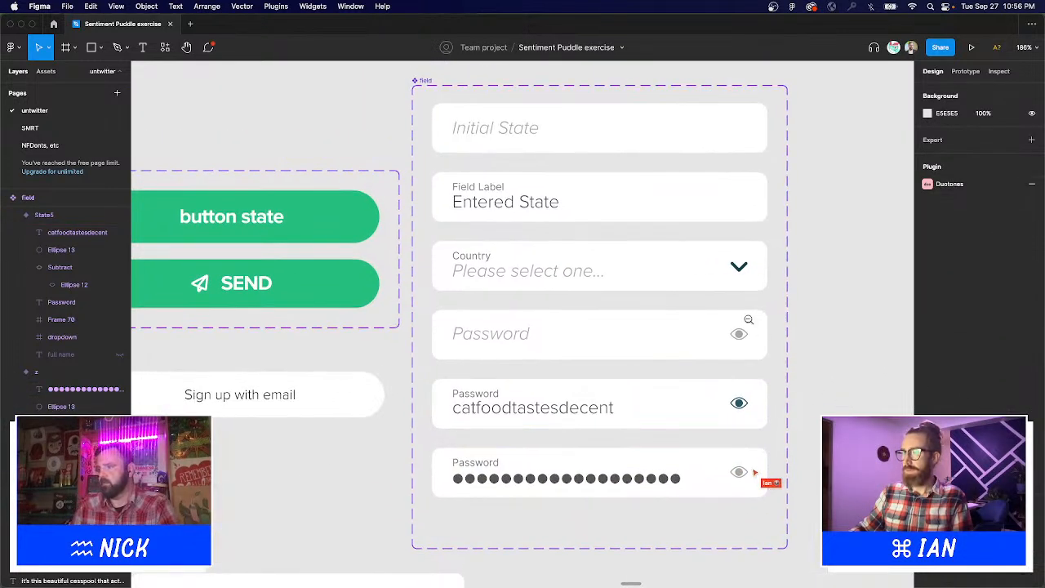
{"action": "scroll", "coordinate": [749, 320], "scroll_direction": "down", "scroll_amount": 5}
{"action": "left_click_drag", "start_coordinate": [411, 93], "coordinate": [718, 398]}
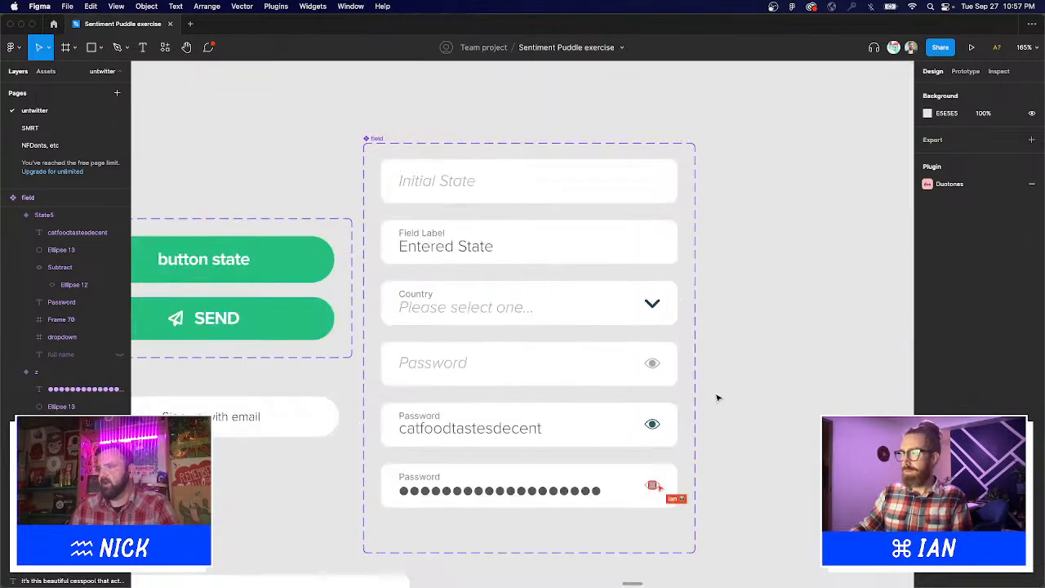
Relabel mobile 9's second password field as 'confirm password'.
{"action": "scroll", "coordinate": [433, 534], "scroll_direction": "down", "scroll_amount": 5}
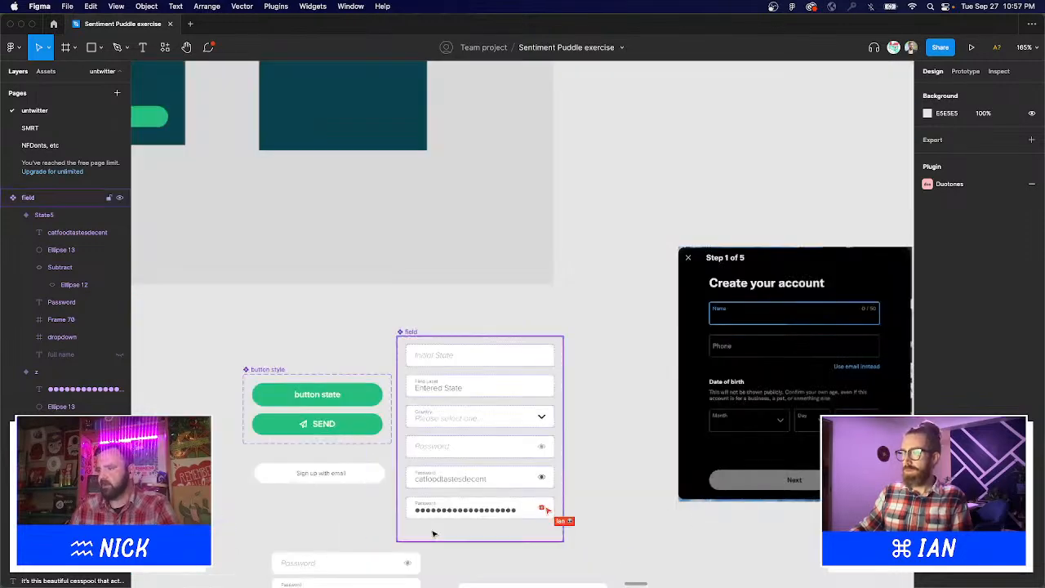
{"action": "scroll", "coordinate": [434, 534], "scroll_direction": "down", "scroll_amount": 5}
{"action": "left_click_drag", "start_coordinate": [327, 400], "coordinate": [790, 297]}
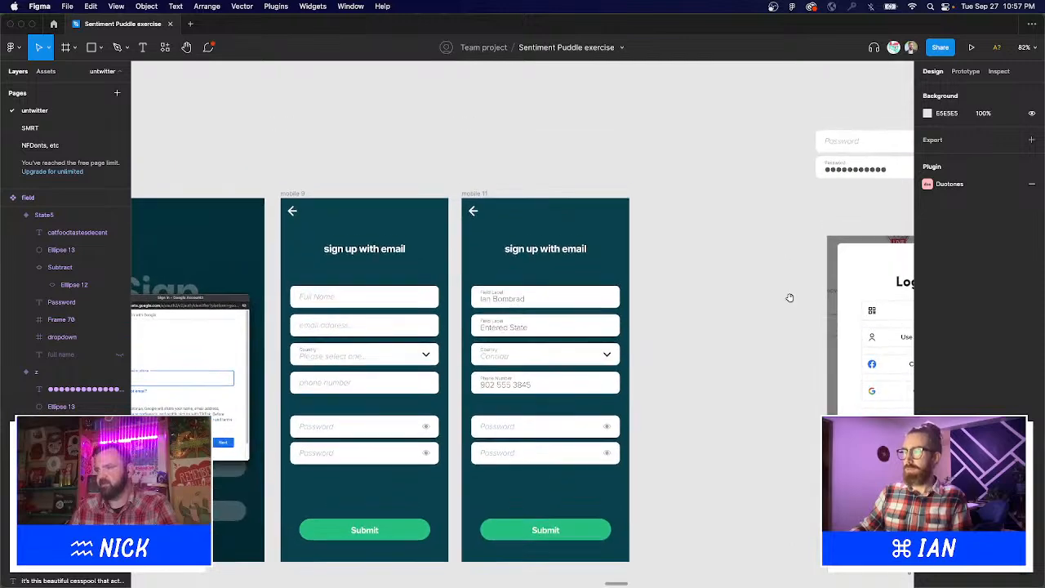
{"action": "left_click", "coordinate": [511, 438]}
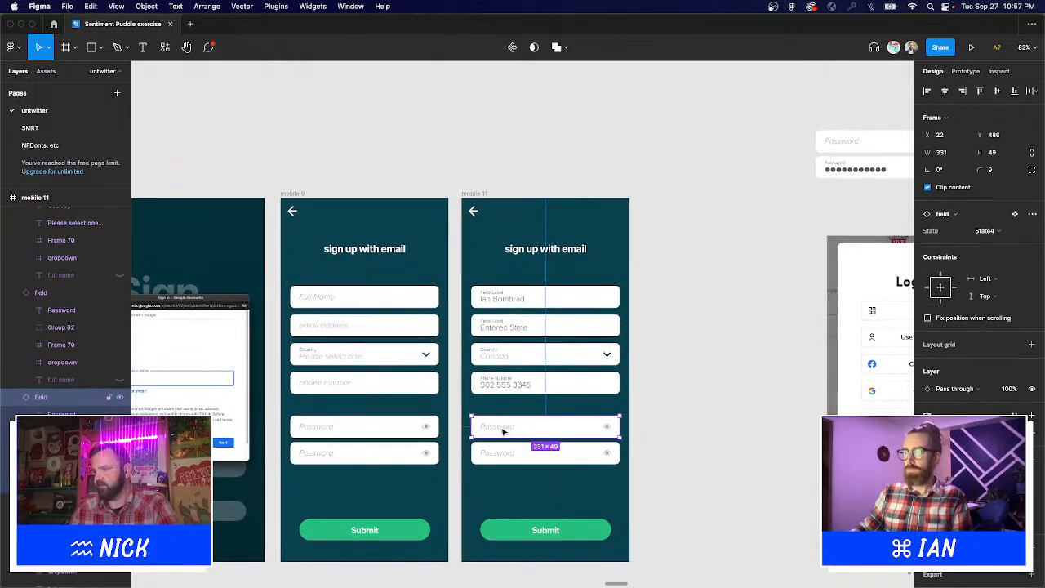
{"action": "double_click", "coordinate": [324, 454]}
{"action": "double_click", "coordinate": [326, 454]}
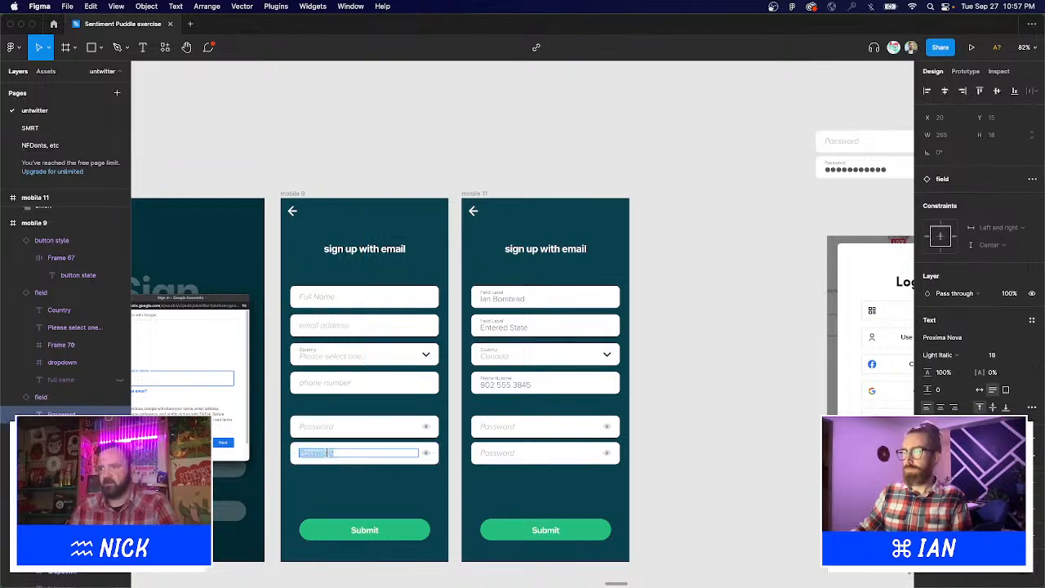
{"action": "type", "text": "confirm pass"}
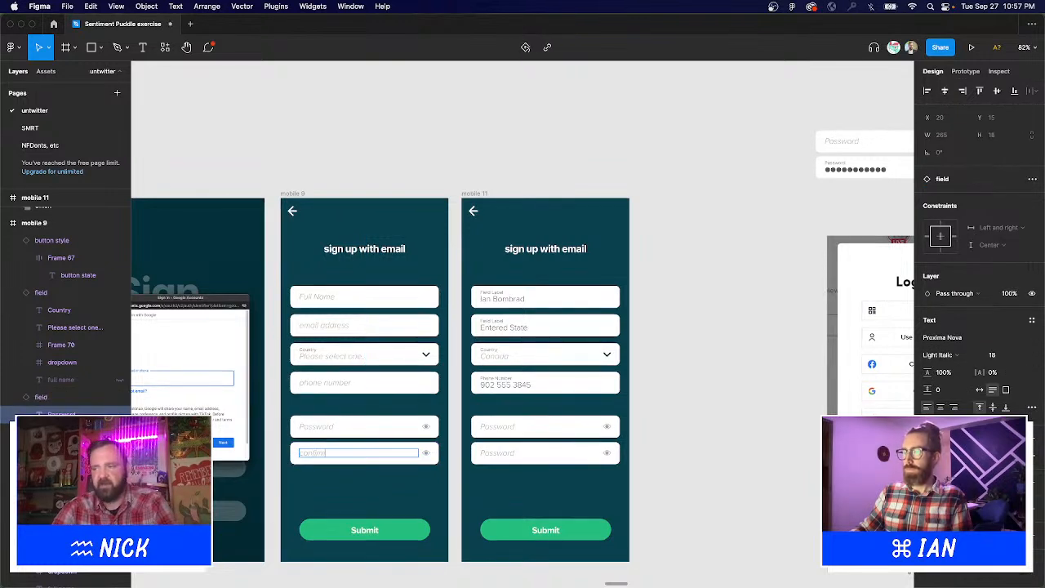
{"action": "type", "text": "w"}
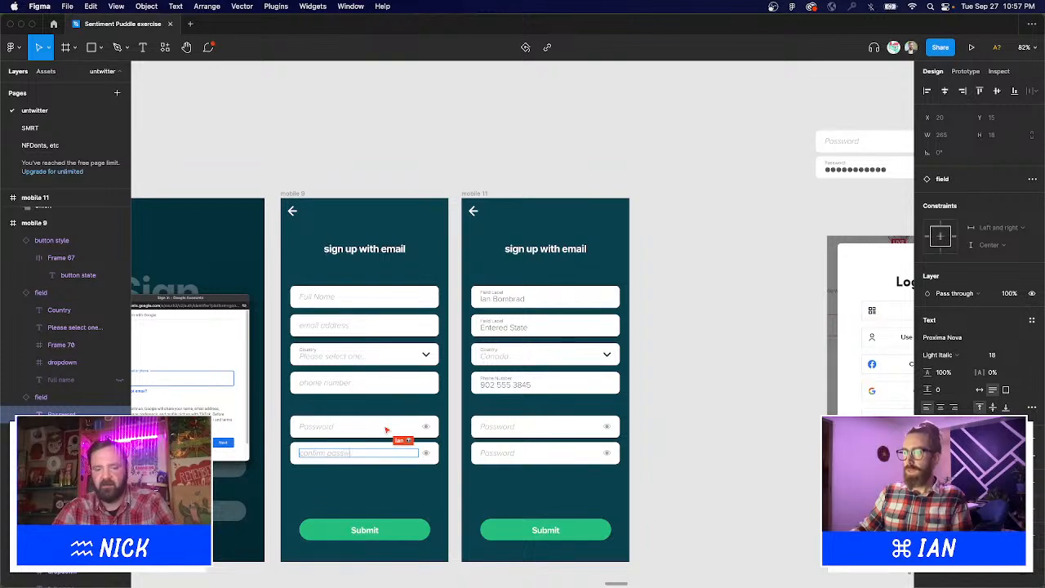
{"action": "type", "text": "ord"}
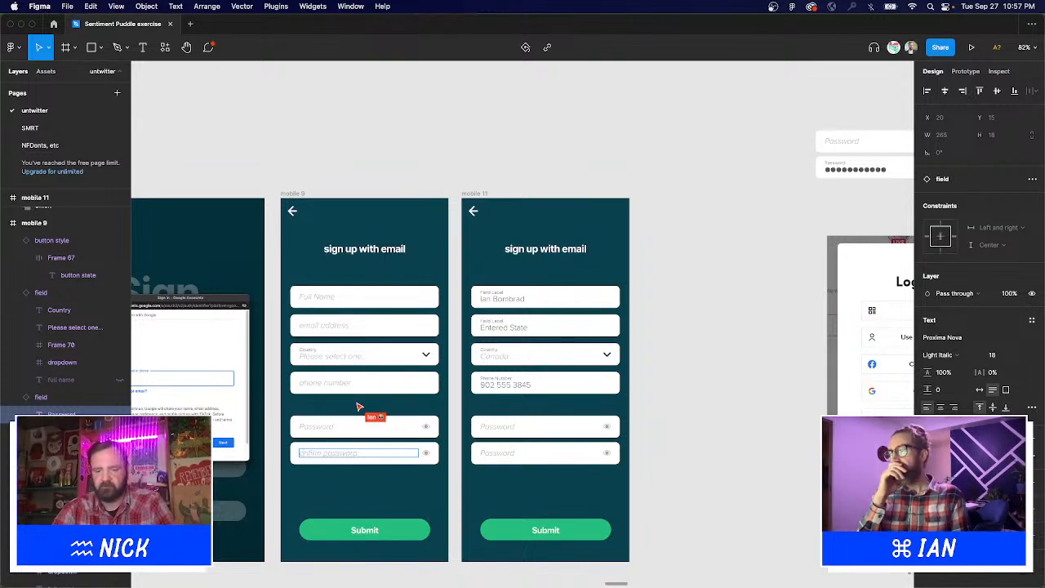
{"action": "triple_click", "coordinate": [329, 458]}
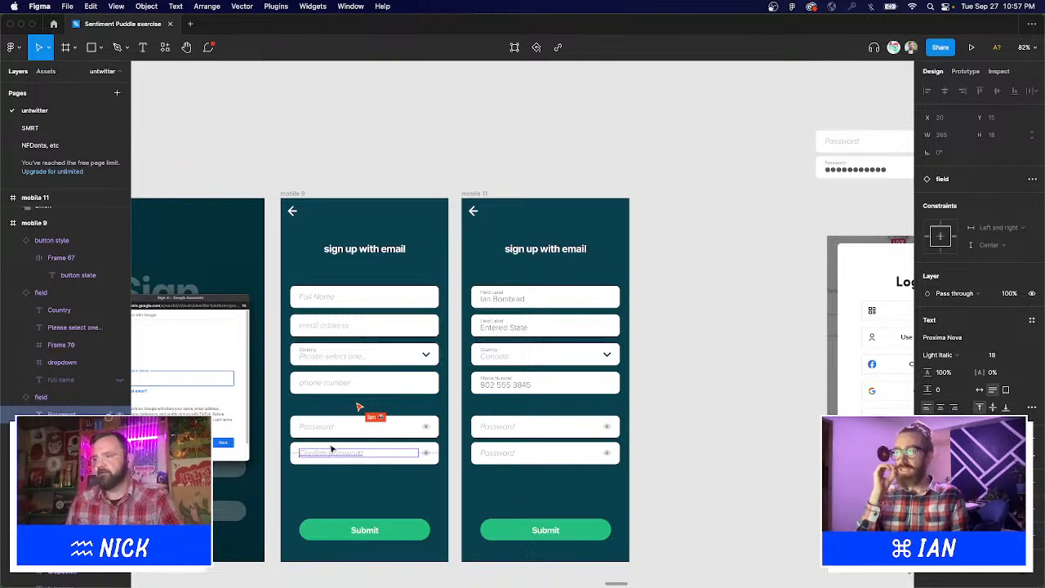
{"action": "left_click", "coordinate": [446, 133]}
Rename mobile 11's second password field to 'Confirm password', matching mobile 9.
{"action": "scroll", "coordinate": [490, 134], "scroll_direction": "down", "scroll_amount": 4}
{"action": "scroll", "coordinate": [490, 134], "scroll_direction": "left", "scroll_amount": 2}
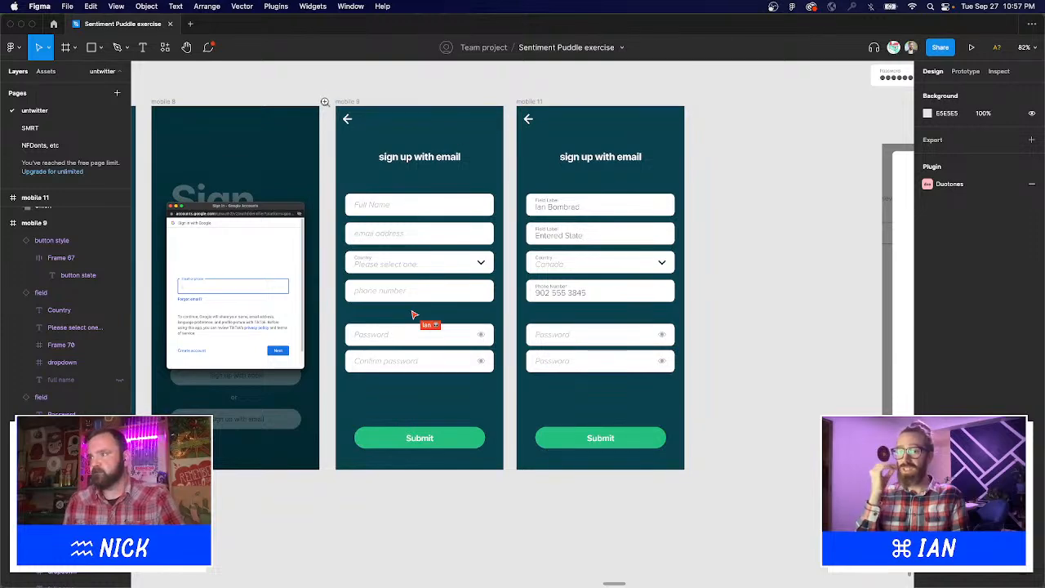
{"action": "left_click_drag", "start_coordinate": [325, 102], "coordinate": [728, 494]}
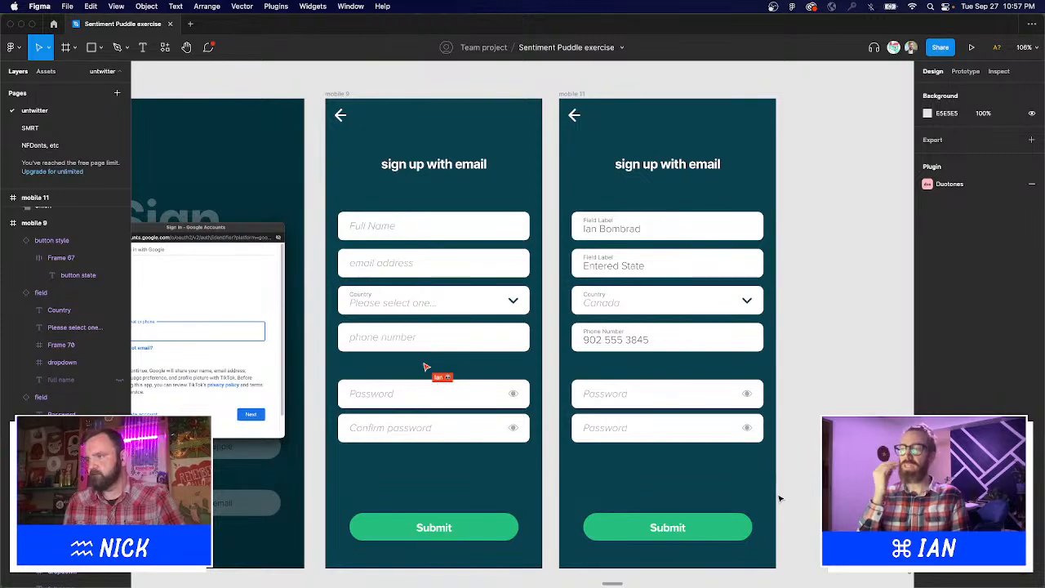
{"action": "scroll", "coordinate": [599, 409], "scroll_direction": "right", "scroll_amount": 4}
{"action": "scroll", "coordinate": [599, 408], "scroll_direction": "down", "scroll_amount": 2}
{"action": "double_click", "coordinate": [552, 403]}
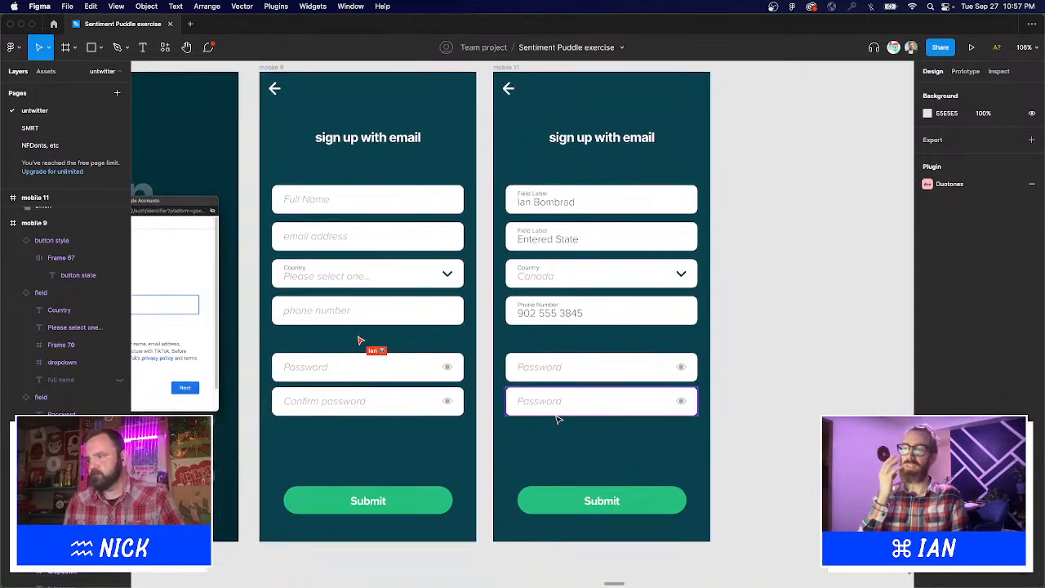
{"action": "type", "text": "Confirm pass"}
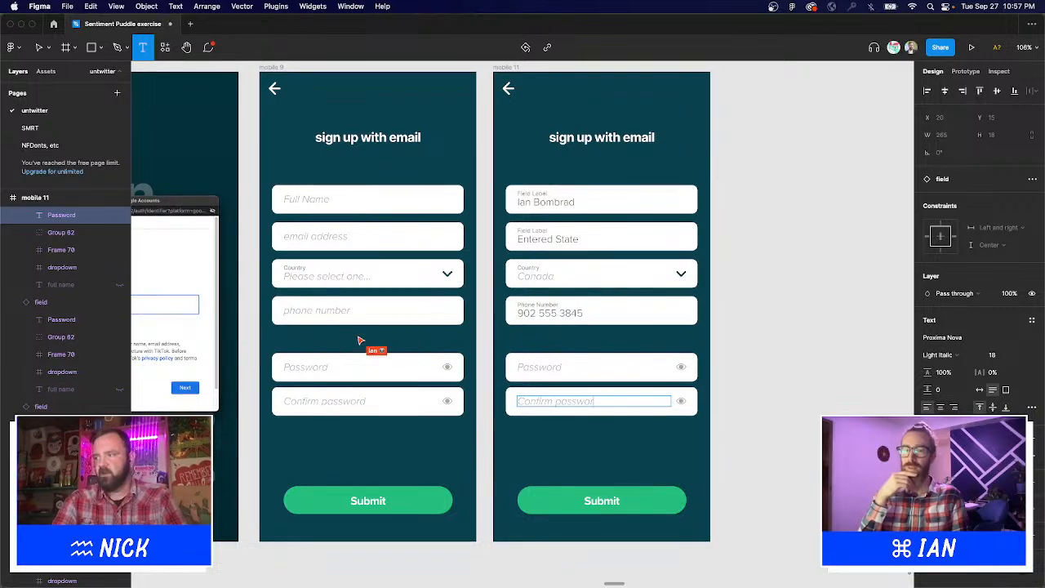
{"action": "key", "text": "Escape"}
{"action": "left_click", "coordinate": [746, 389]}
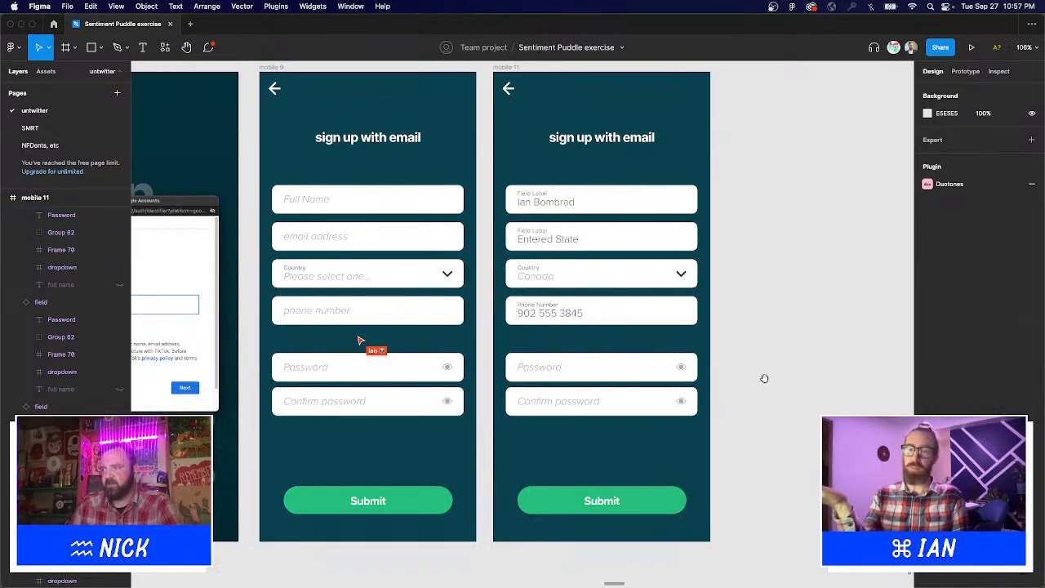
{"action": "scroll", "coordinate": [768, 384], "scroll_direction": "up", "scroll_amount": 2}
{"action": "scroll", "coordinate": [767, 384], "scroll_direction": "left", "scroll_amount": 2}
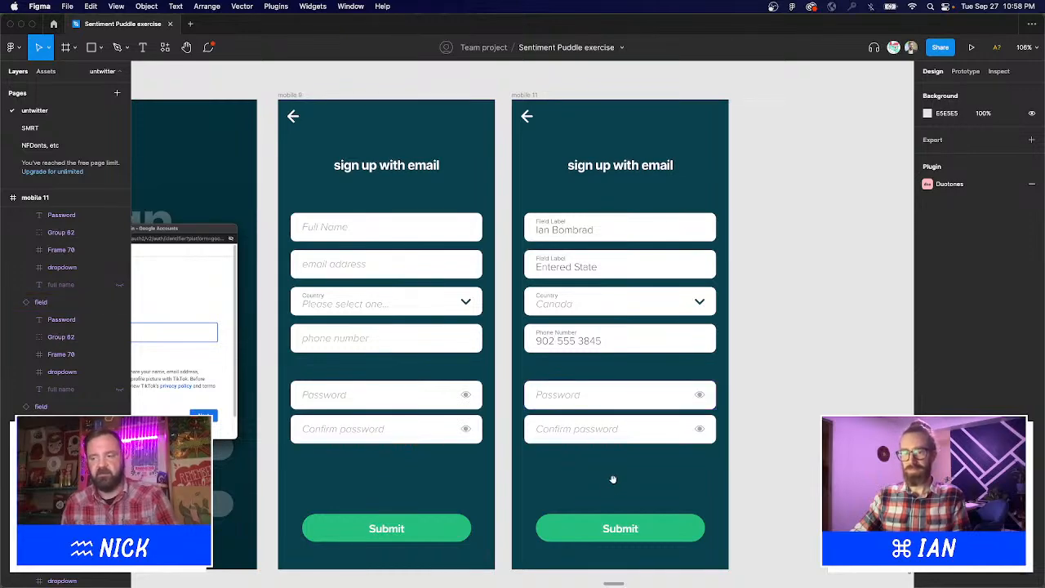
Shift-select mobile 9's and mobile 11's Confirm password fields together.
{"action": "mouse_move", "coordinate": [613, 479]}
{"action": "left_mouse_down"}
{"action": "mouse_move", "coordinate": [414, 442]}
{"action": "mouse_move", "coordinate": [614, 532]}
{"action": "mouse_move", "coordinate": [608, 467]}
{"action": "left_mouse_up"}
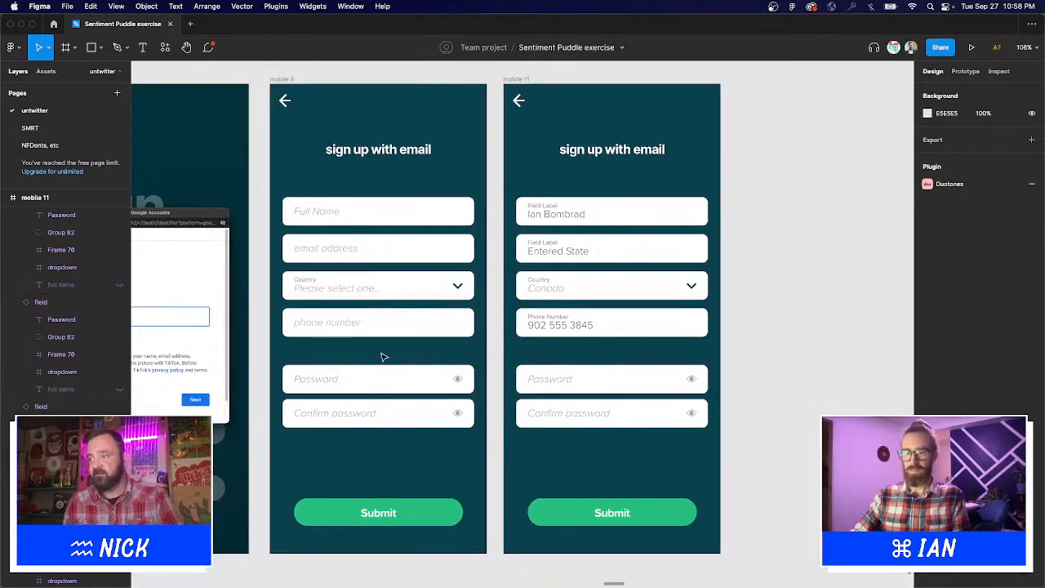
{"action": "left_click", "coordinate": [369, 413]}
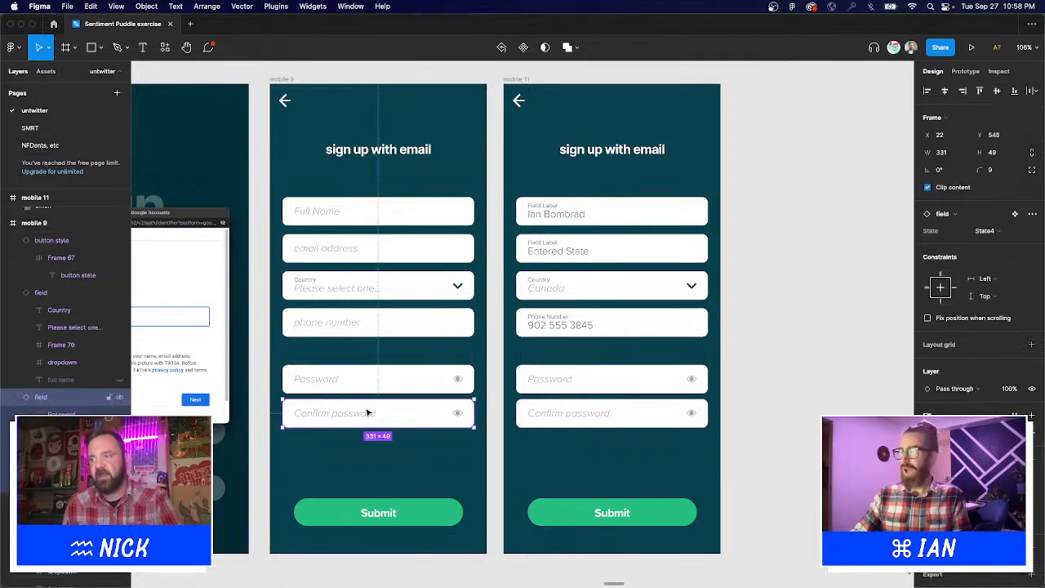
{"action": "left_click", "coordinate": [532, 415], "text": "shift"}
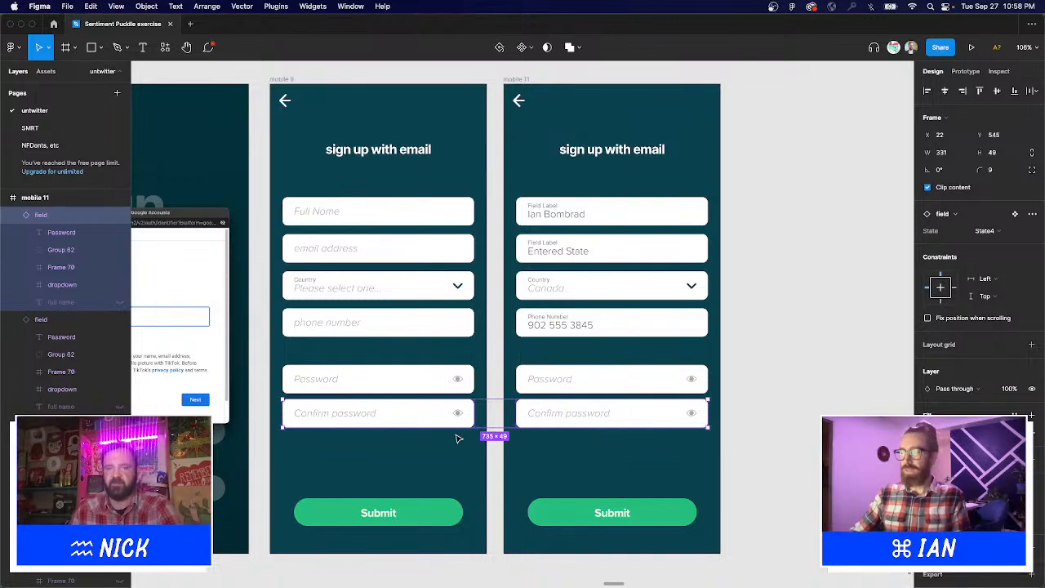
{"action": "left_click_drag", "start_coordinate": [457, 418], "coordinate": [455, 475]}
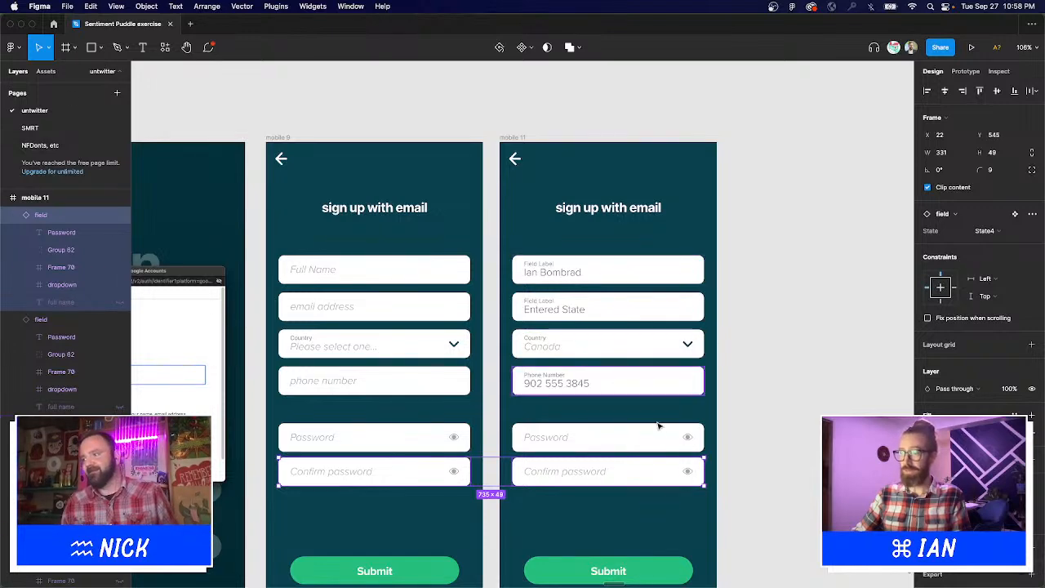
Delete both Confirm password fields and shift the two Password fields down slightly.
{"action": "key", "text": "Delete"}
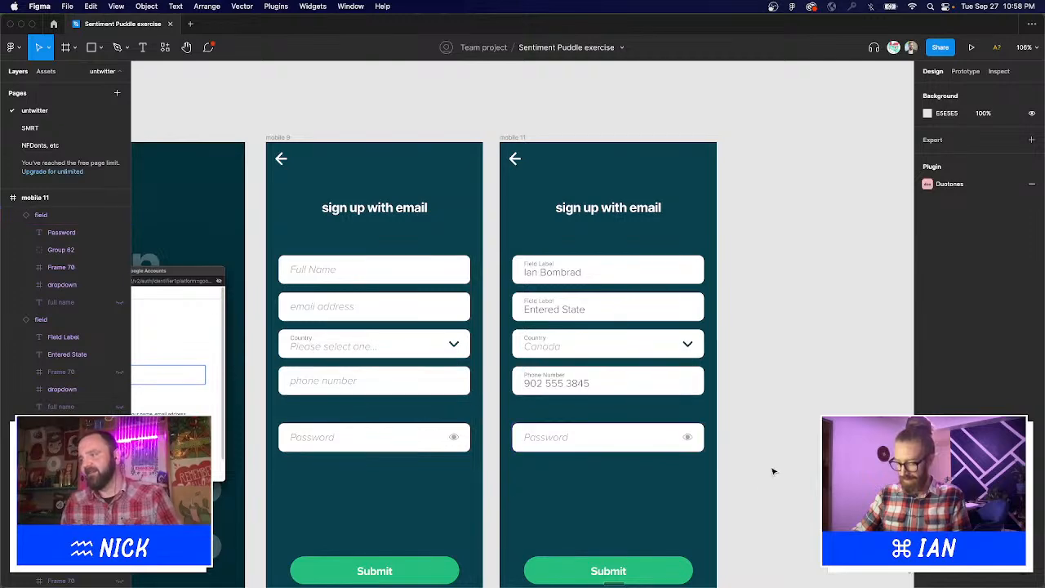
{"action": "scroll", "coordinate": [771, 467], "scroll_direction": "down", "scroll_amount": 2}
{"action": "left_click", "coordinate": [317, 364]}
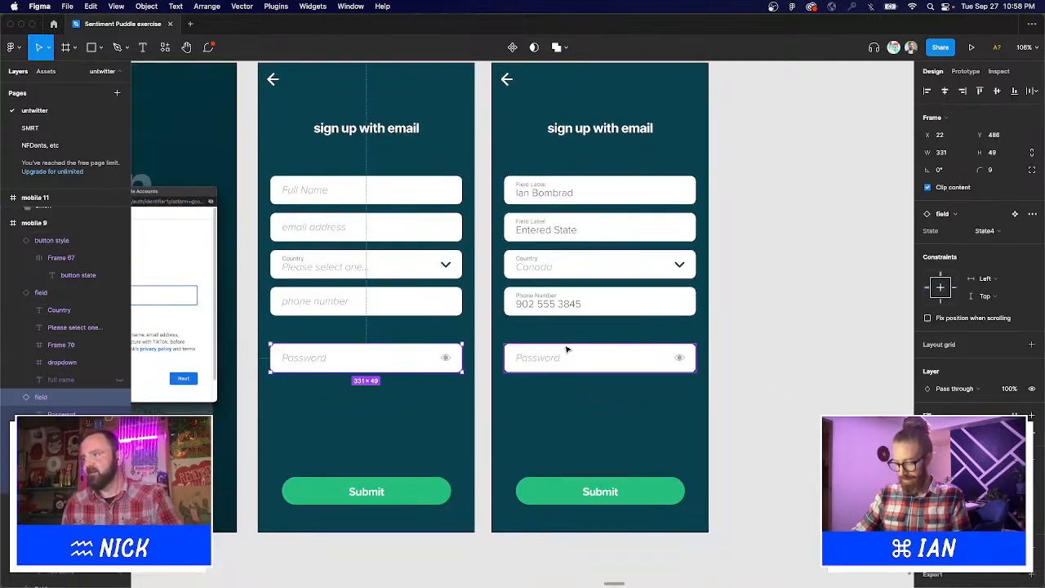
{"action": "left_click", "coordinate": [583, 357], "text": "shift"}
{"action": "left_click_drag", "start_coordinate": [584, 362], "coordinate": [590, 373]}
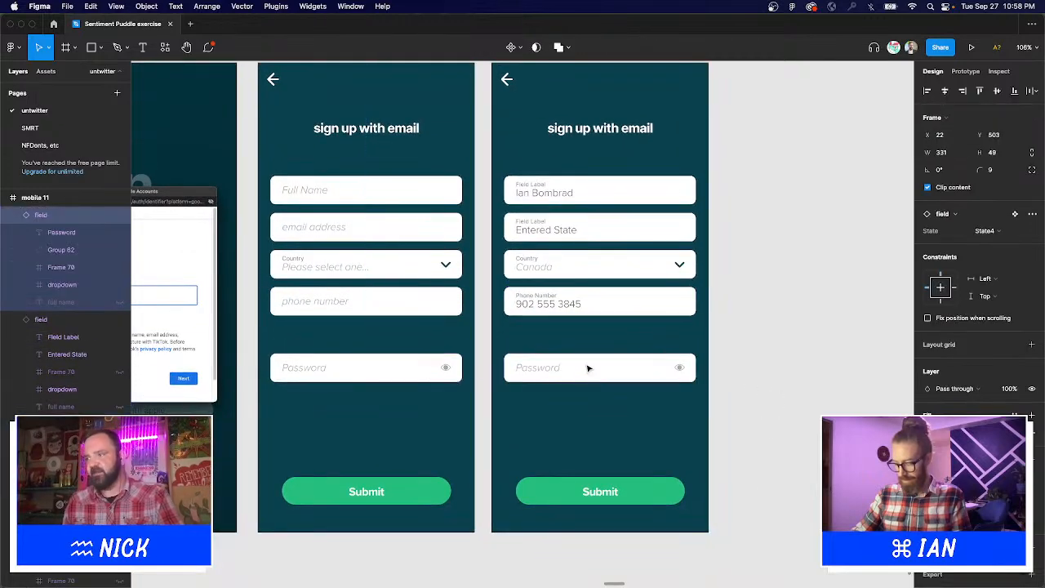
{"action": "left_click", "coordinate": [754, 394]}
{"action": "left_click_drag", "start_coordinate": [754, 394], "coordinate": [774, 395]}
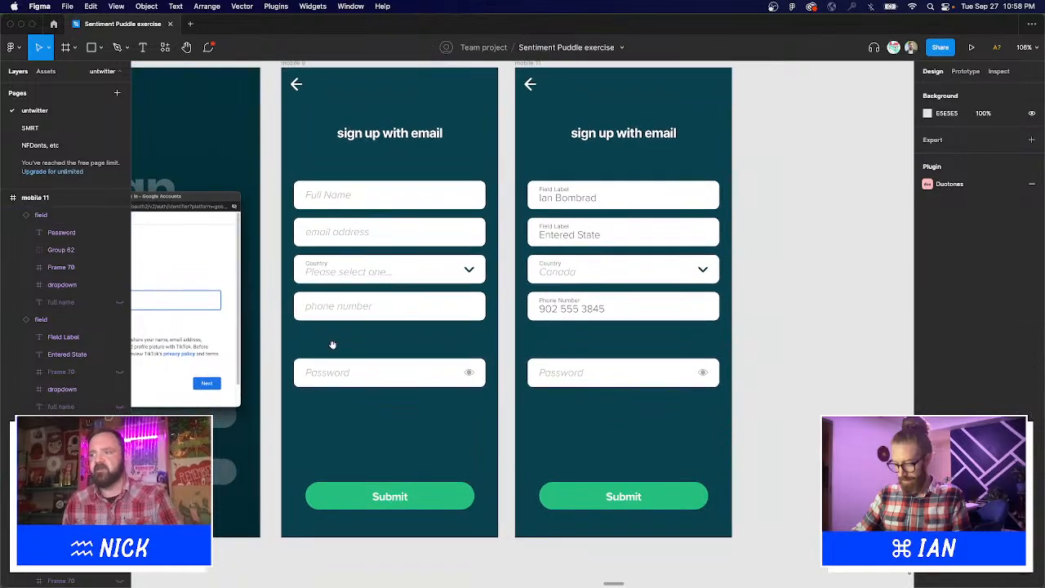
{"action": "left_click_drag", "start_coordinate": [332, 343], "coordinate": [371, 381]}
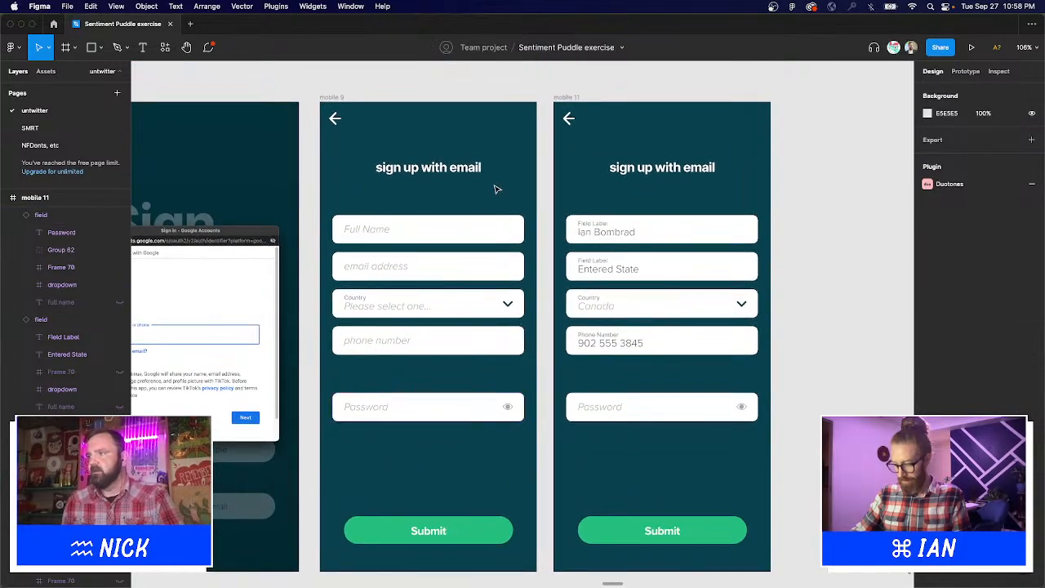
Delete the three loose password field copies near the field component set.
{"action": "scroll", "coordinate": [496, 183], "scroll_direction": "right", "scroll_amount": 5}
{"action": "scroll", "coordinate": [495, 183], "scroll_direction": "down", "scroll_amount": 2}
{"action": "left_click", "coordinate": [481, 276], "text": "super"}
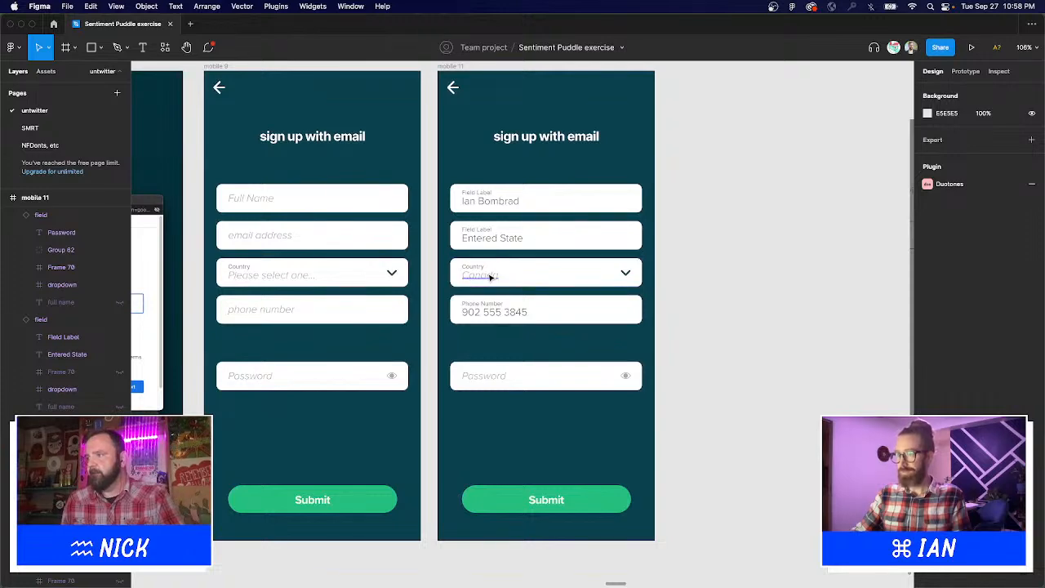
{"action": "left_click", "coordinate": [814, 269]}
{"action": "scroll", "coordinate": [821, 233], "scroll_direction": "down", "scroll_amount": 10}
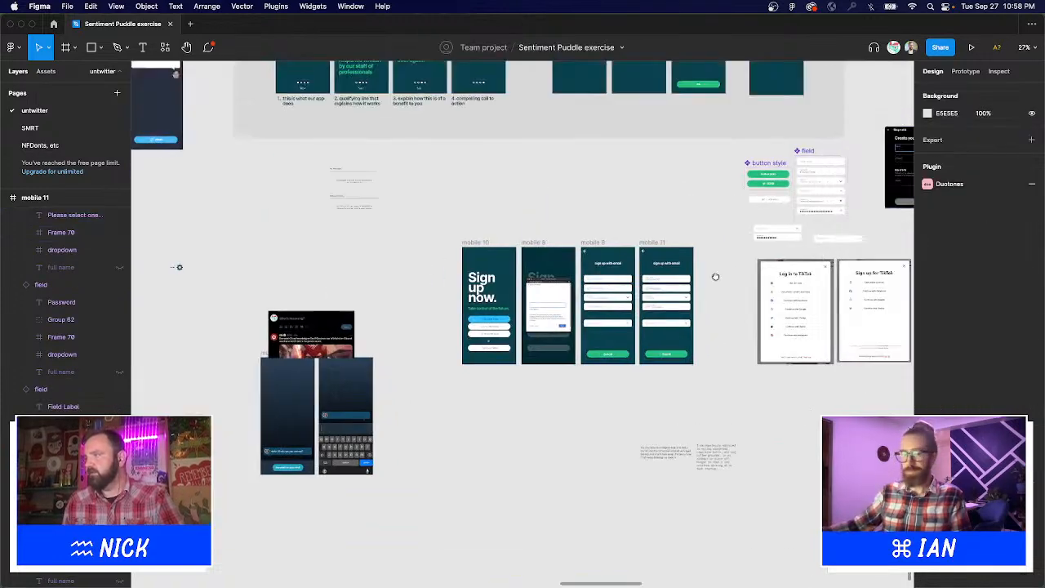
{"action": "scroll", "coordinate": [699, 208], "scroll_direction": "up", "scroll_amount": 10}
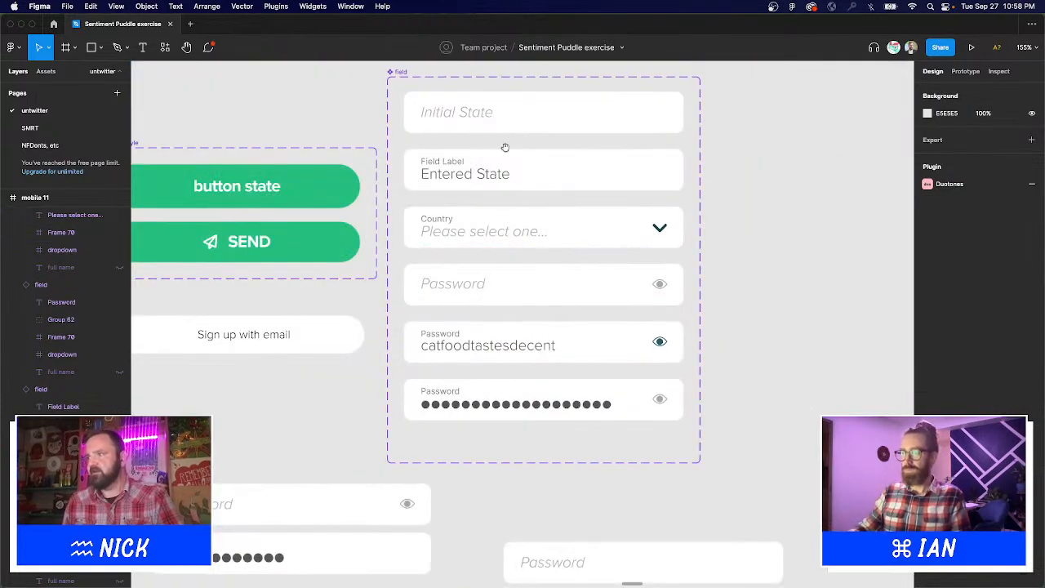
{"action": "scroll", "coordinate": [516, 254], "scroll_direction": "up", "scroll_amount": 2}
{"action": "scroll", "coordinate": [607, 310], "scroll_direction": "down", "scroll_amount": 5}
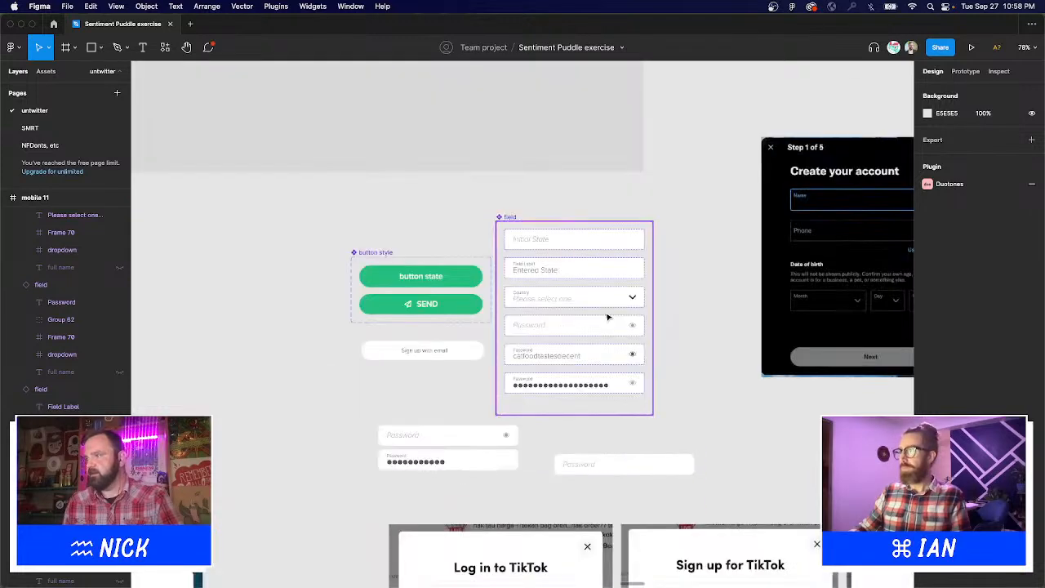
{"action": "left_click_drag", "start_coordinate": [311, 335], "coordinate": [656, 387]}
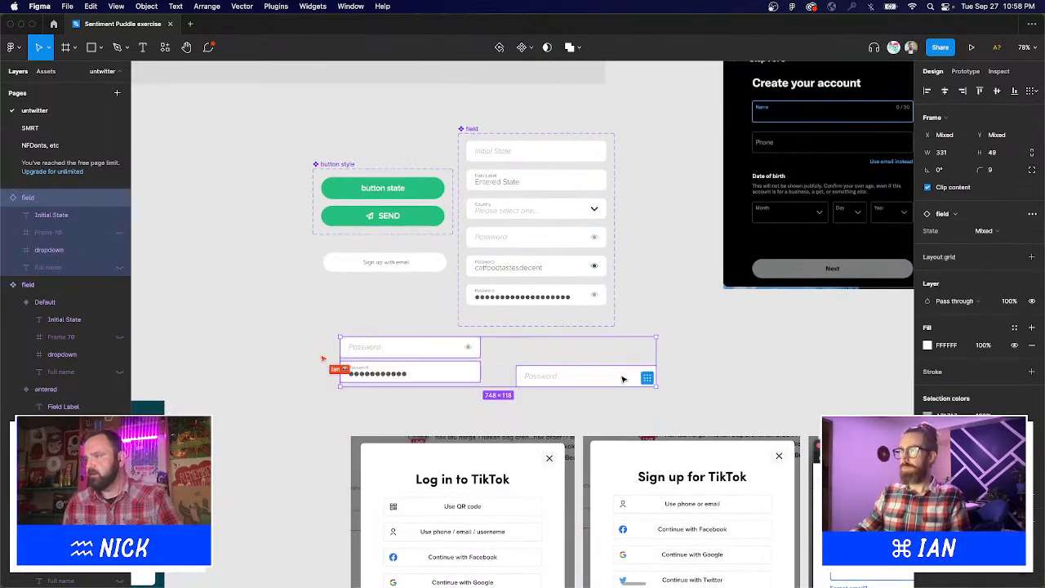
{"action": "key", "text": "Delete"}
Nudge the field component set slightly down-right and zoom in on it.
{"action": "scroll", "coordinate": [616, 341], "scroll_direction": "up", "scroll_amount": 1}
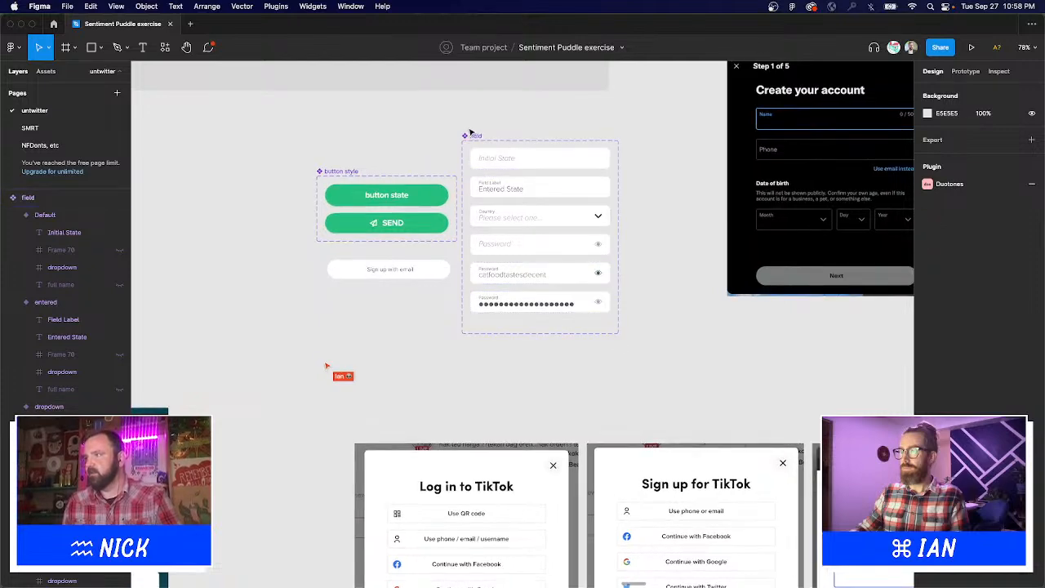
{"action": "left_click_drag", "start_coordinate": [471, 139], "coordinate": [480, 174]}
{"action": "left_click_drag", "start_coordinate": [434, 160], "coordinate": [678, 345]}
Add a new Country dropdown variant below the original, keeping its placeholder in Light Italic.
{"action": "scroll", "coordinate": [556, 406], "scroll_direction": "left", "scroll_amount": 2}
{"action": "scroll", "coordinate": [555, 406], "scroll_direction": "down", "scroll_amount": 1}
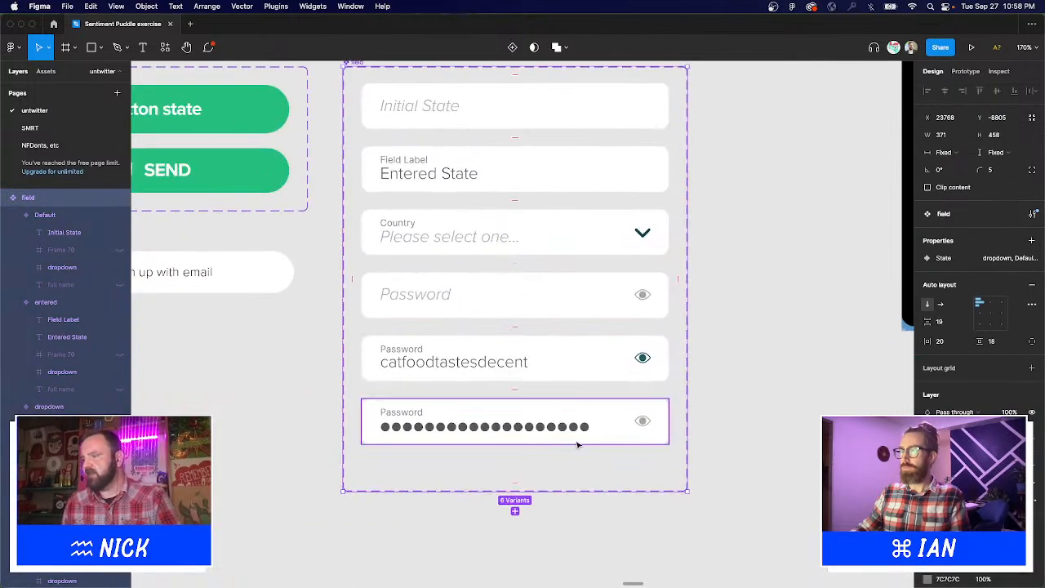
{"action": "left_click", "coordinate": [503, 166]}
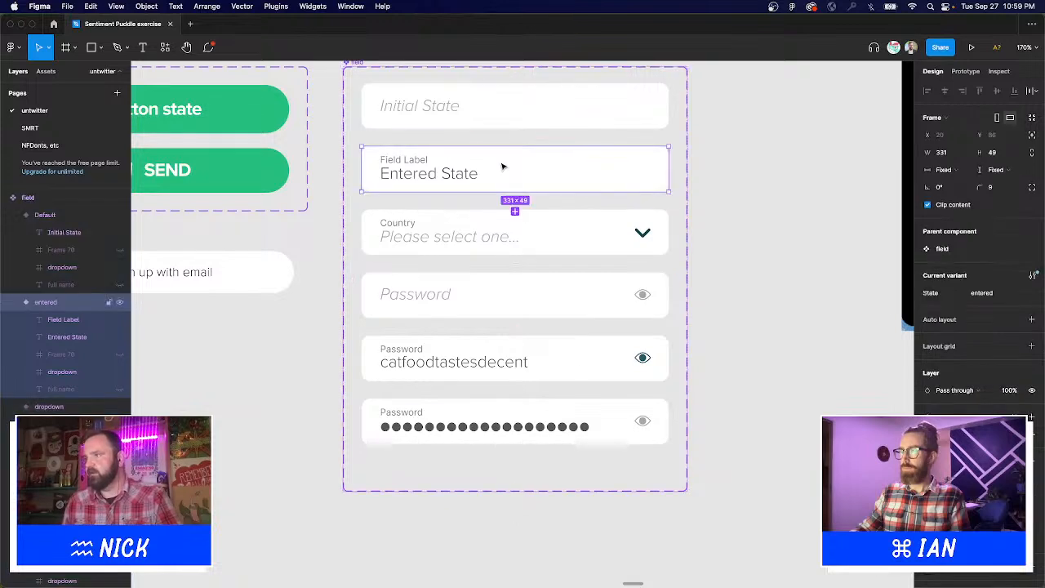
{"action": "left_click", "coordinate": [504, 236]}
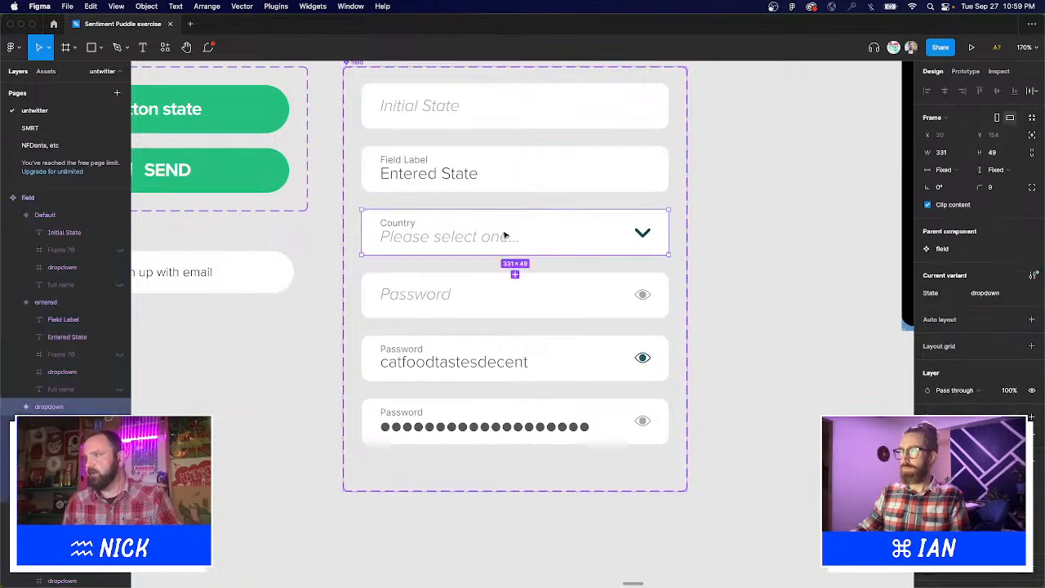
{"action": "left_click", "coordinate": [515, 275]}
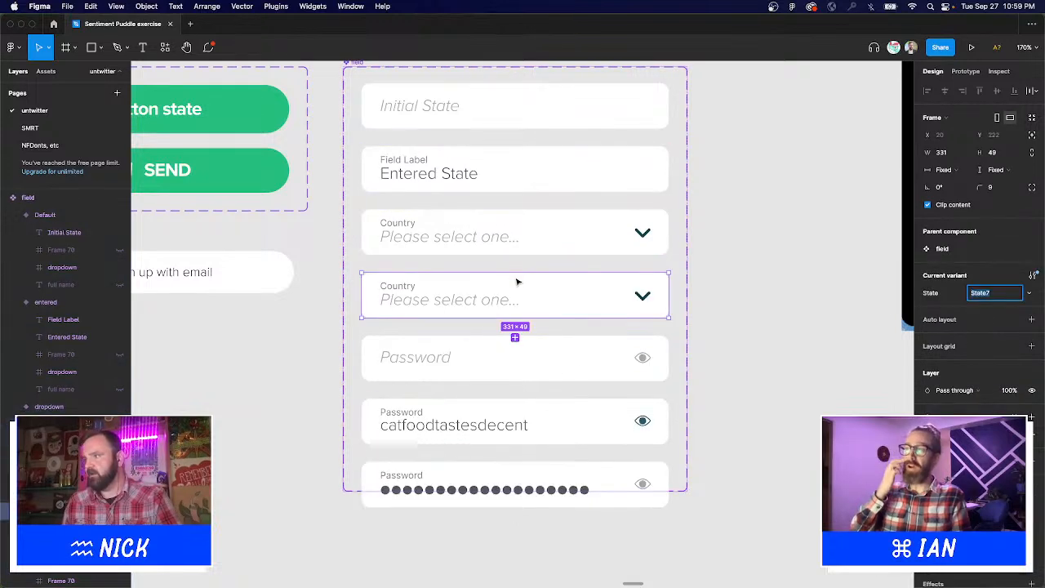
{"action": "left_click", "coordinate": [453, 304]}
{"action": "left_click", "coordinate": [939, 373]}
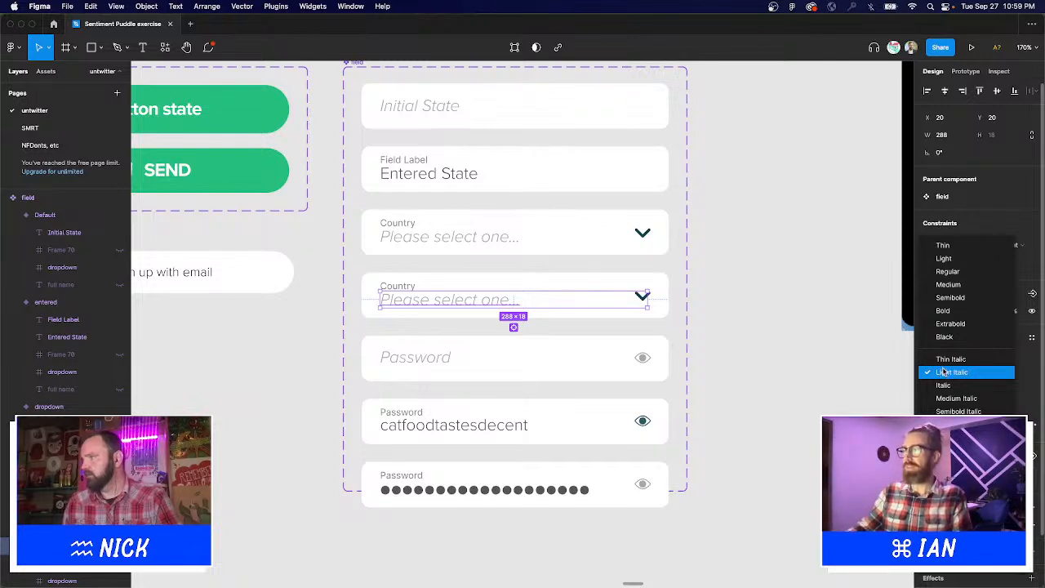
{"action": "key", "text": "Escape"}
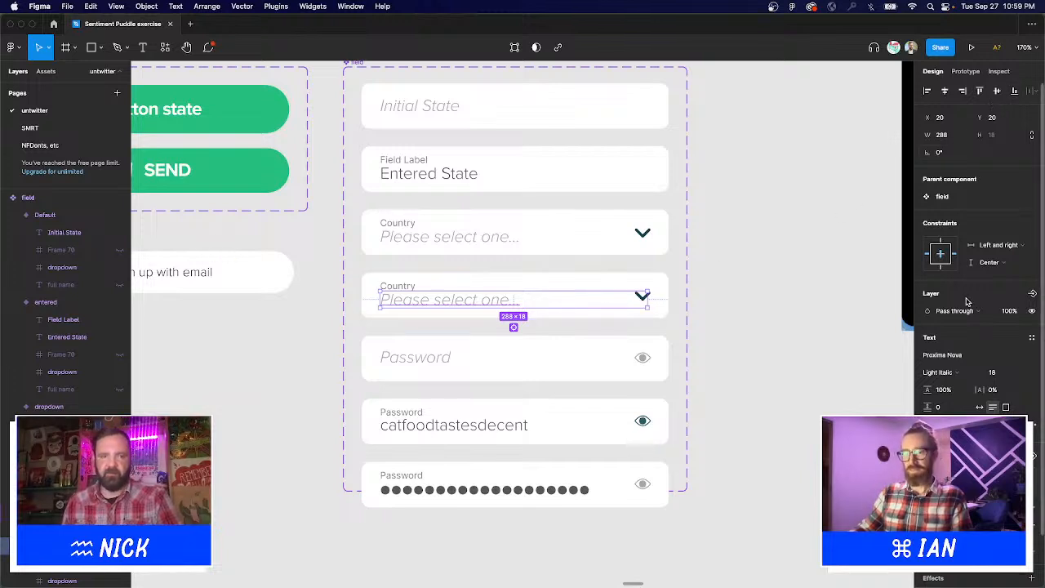
Multi-select the Password variants, the second Country variant, the button state and SEND variants.
{"action": "left_click", "coordinate": [597, 490]}
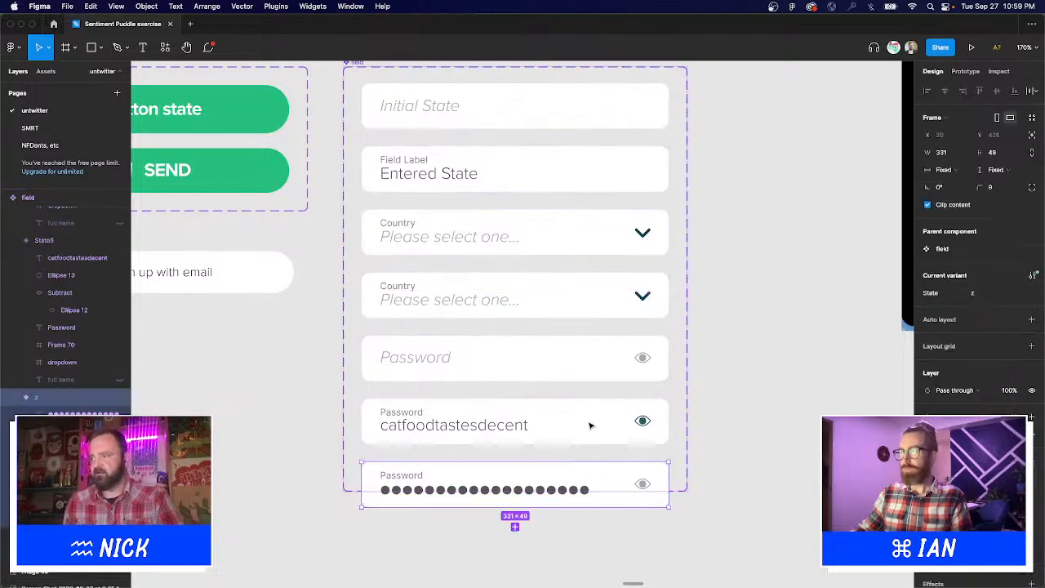
{"action": "left_click", "coordinate": [588, 425], "text": "shift"}
{"action": "left_click", "coordinate": [584, 364], "text": "shift"}
{"action": "left_click", "coordinate": [590, 291], "text": "shift"}
{"action": "scroll", "coordinate": [465, 272], "scroll_direction": "left", "scroll_amount": 2}
{"action": "scroll", "coordinate": [465, 271], "scroll_direction": "left", "scroll_amount": 4}
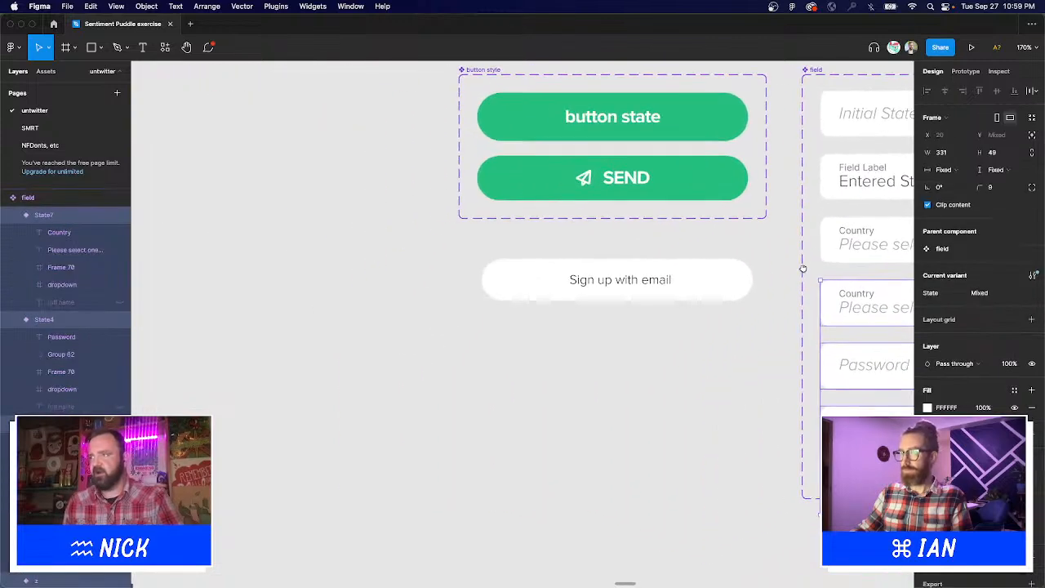
{"action": "left_click", "coordinate": [677, 187]}
{"action": "left_click", "coordinate": [667, 116], "text": "shift"}
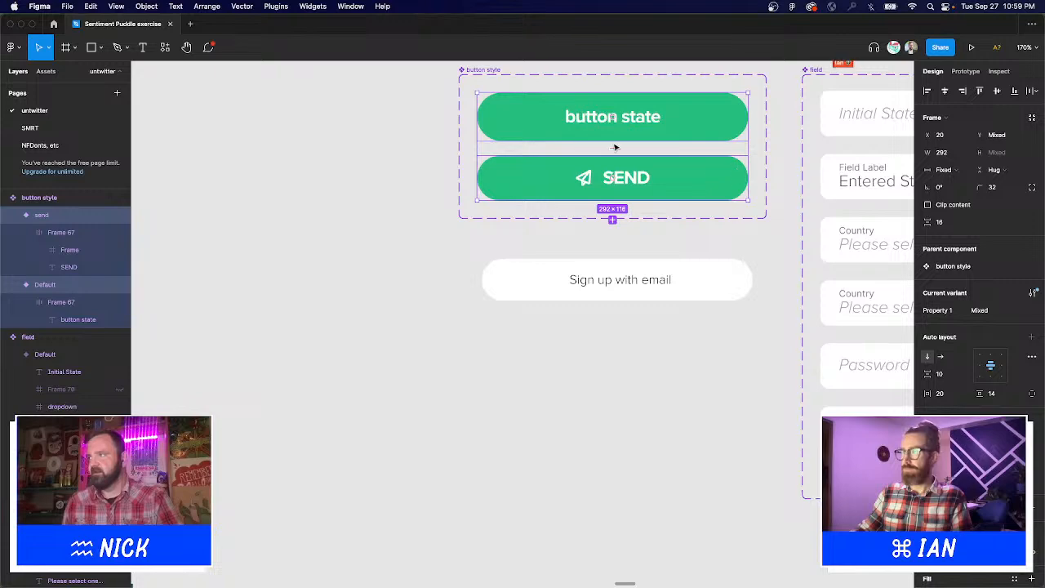
{"action": "scroll", "coordinate": [656, 456], "scroll_direction": "down", "scroll_amount": 3}
{"action": "scroll", "coordinate": [682, 447], "scroll_direction": "down", "scroll_amount": 5}
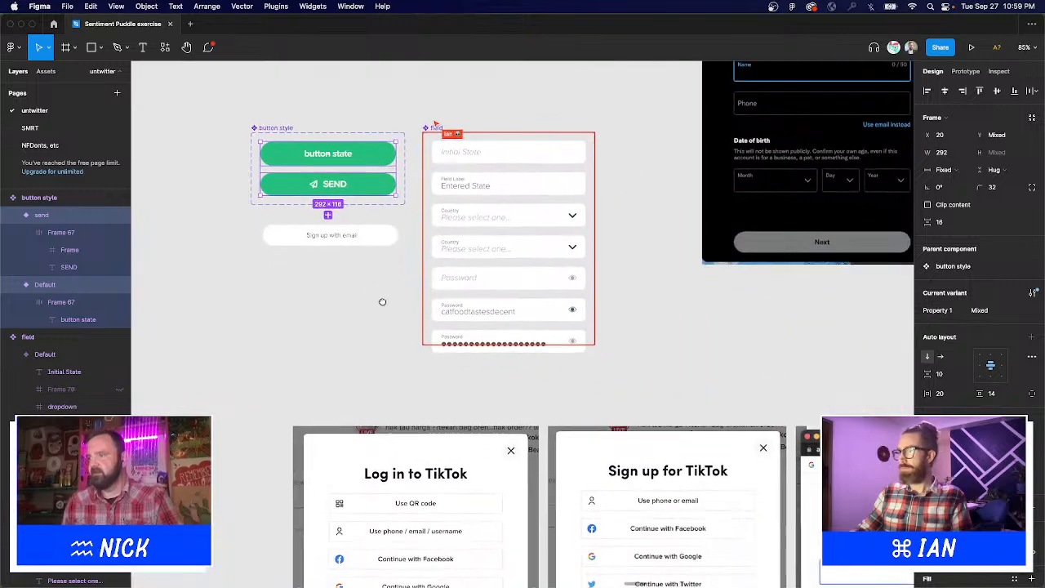
{"action": "key", "text": "r"}
{"action": "left_click_drag", "start_coordinate": [274, 270], "coordinate": [332, 327]}
{"action": "key", "text": "f"}
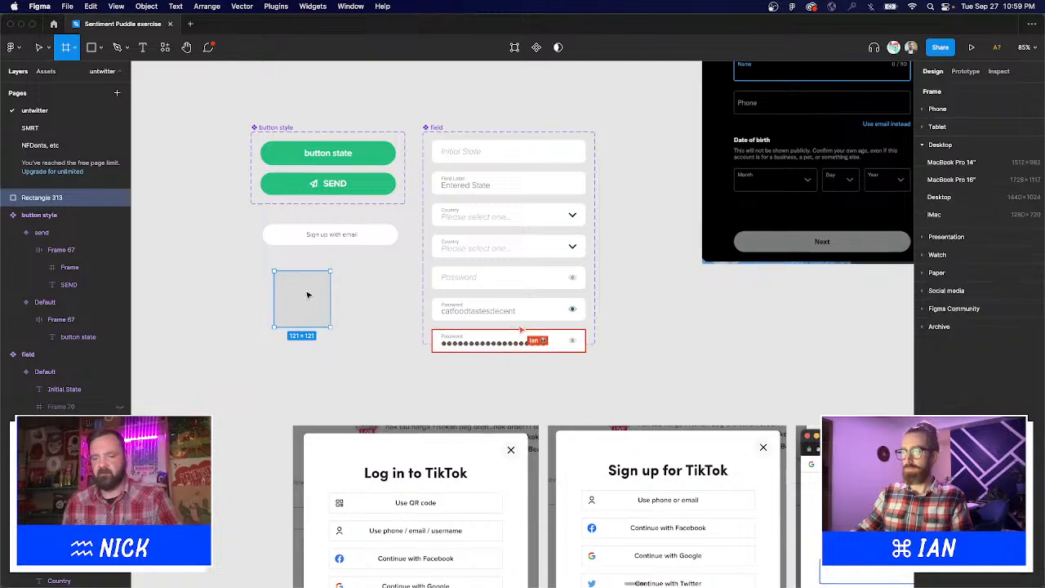
{"action": "key", "text": "v"}
{"action": "scroll", "coordinate": [297, 285], "scroll_direction": "left", "scroll_amount": 5}
{"action": "left_click_drag", "start_coordinate": [451, 283], "coordinate": [356, 426]}
{"action": "left_click", "coordinate": [329, 299], "text": "shift"}
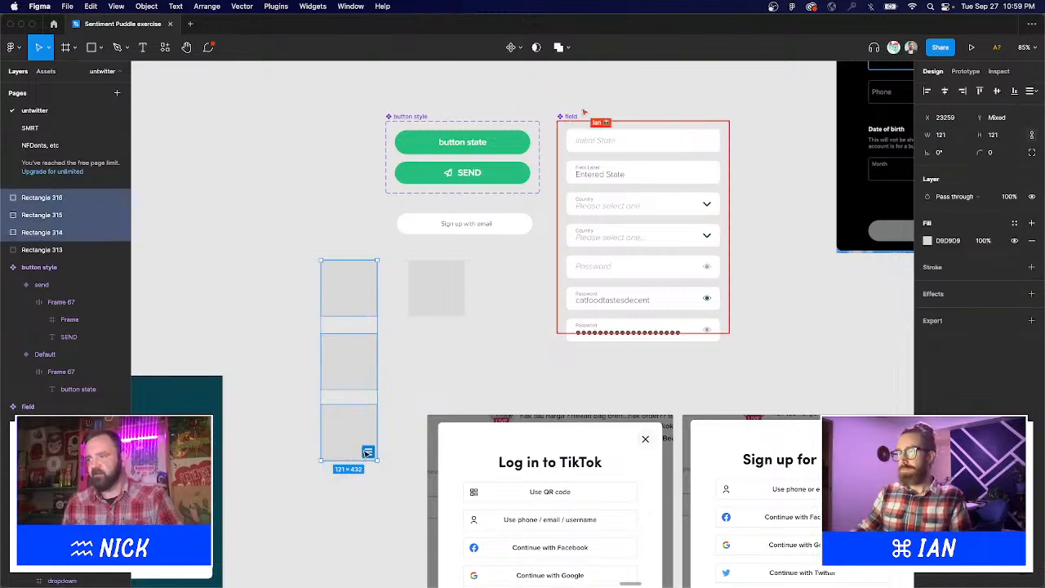
{"action": "scroll", "coordinate": [248, 428], "scroll_direction": "up", "scroll_amount": 5}
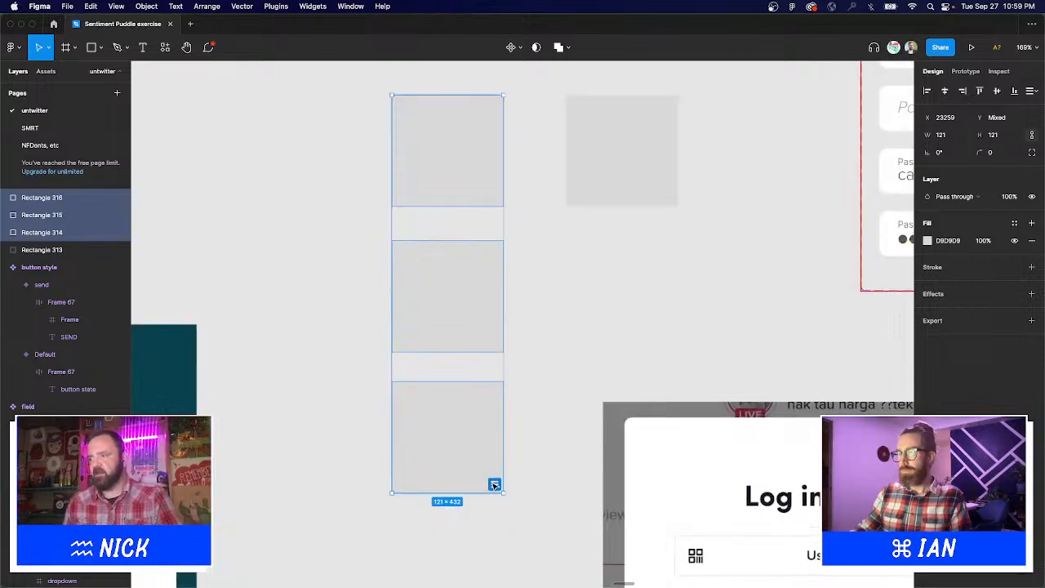
{"action": "left_click", "coordinate": [494, 485]}
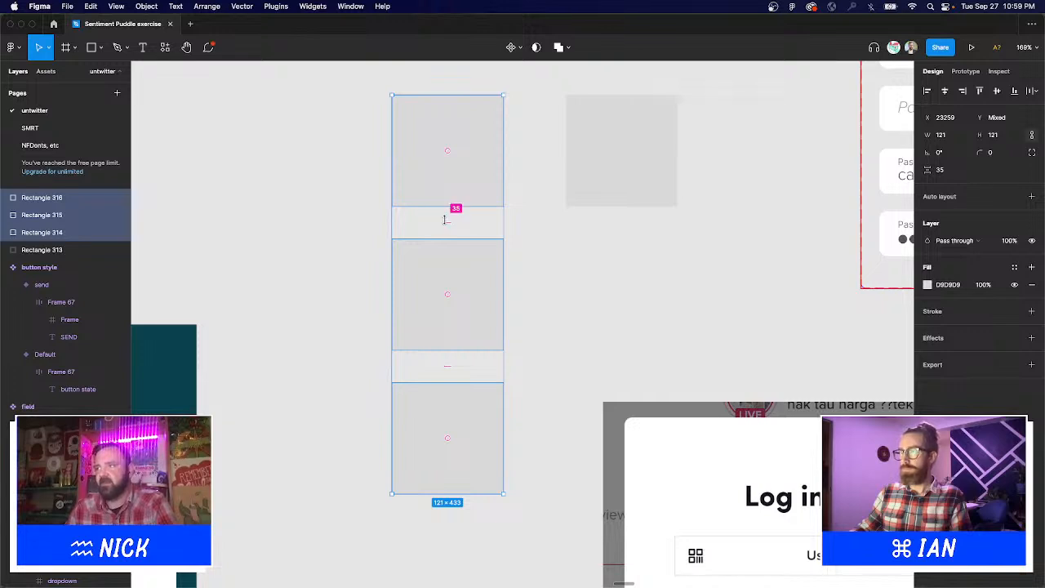
{"action": "mouse_move", "coordinate": [446, 221]}
{"action": "left_mouse_down"}
{"action": "mouse_move", "coordinate": [445, 210]}
{"action": "mouse_move", "coordinate": [441, 273]}
{"action": "mouse_move", "coordinate": [445, 233]}
{"action": "left_mouse_up"}
{"action": "left_click_drag", "start_coordinate": [355, 136], "coordinate": [583, 427]}
{"action": "key", "text": "BackSpace"}
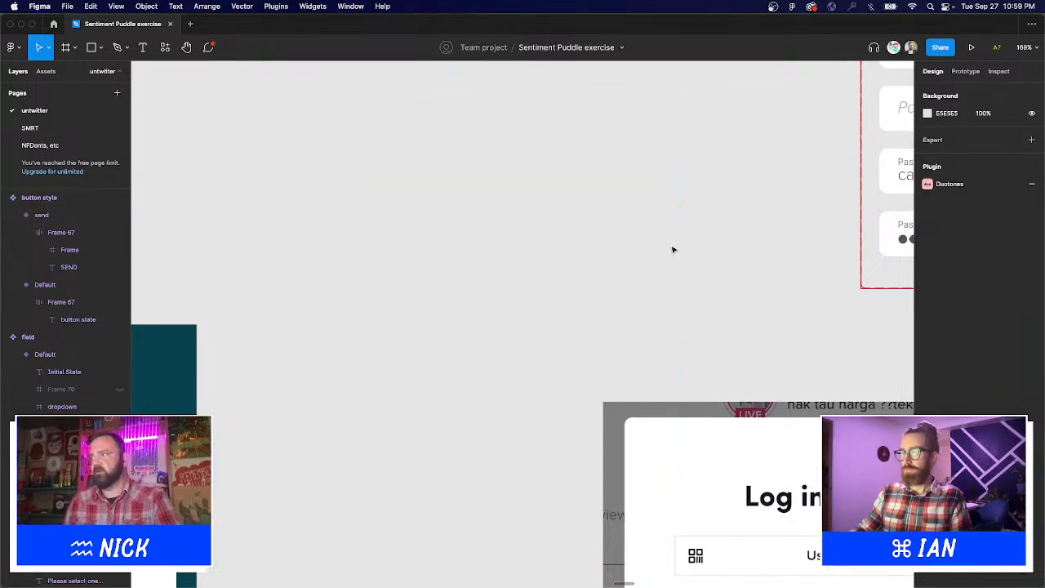
{"action": "key", "text": "minus"}
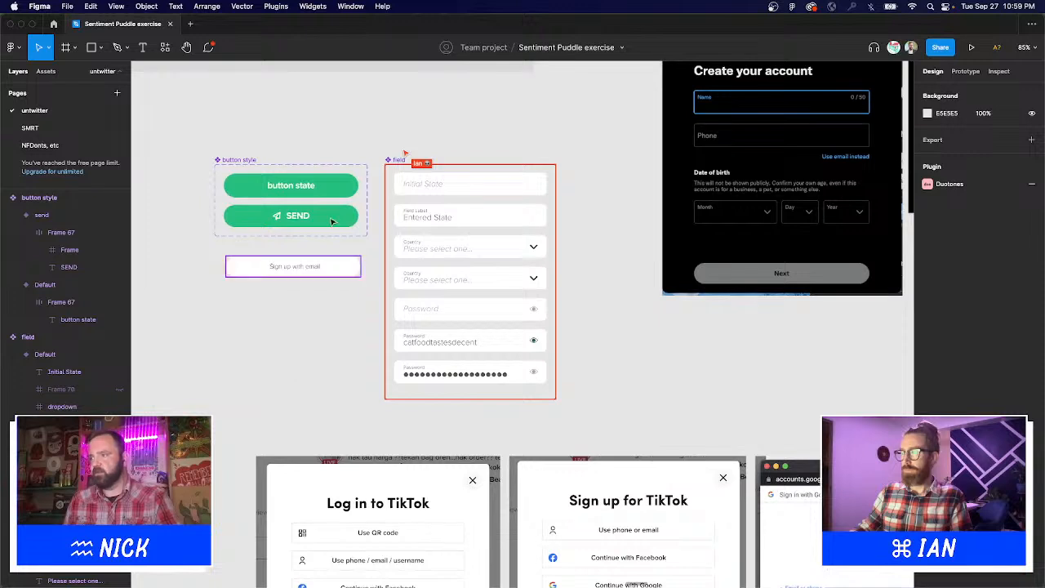
Paste the Entered State text properties onto the second dropdown's placeholder text.
{"action": "left_click_drag", "start_coordinate": [351, 153], "coordinate": [599, 359]}
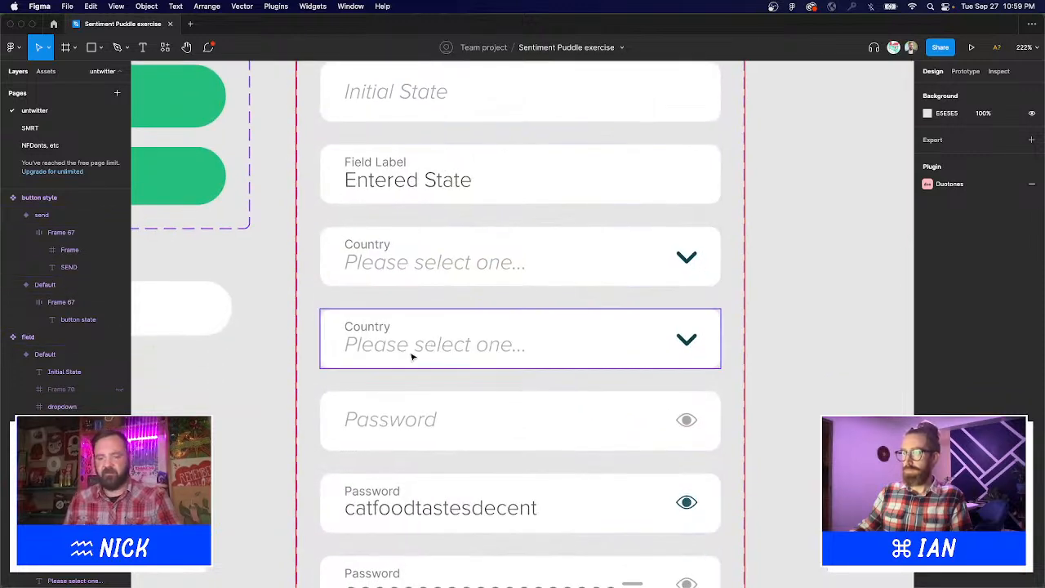
{"action": "key", "text": "t"}
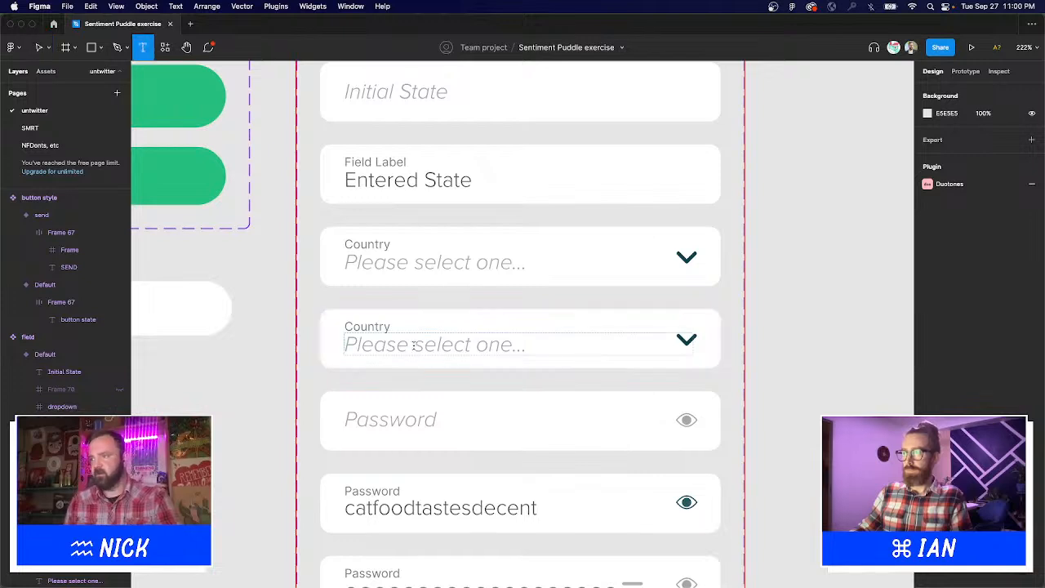
{"action": "left_click", "coordinate": [412, 337]}
{"action": "key", "text": "Escape"}
{"action": "left_click", "coordinate": [430, 189]}
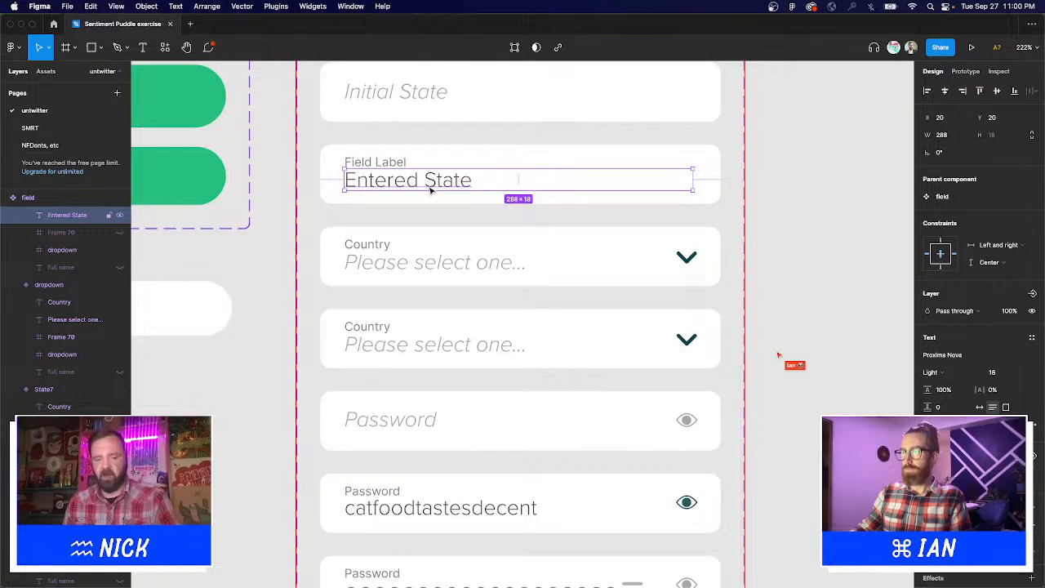
{"action": "left_click", "coordinate": [413, 347]}
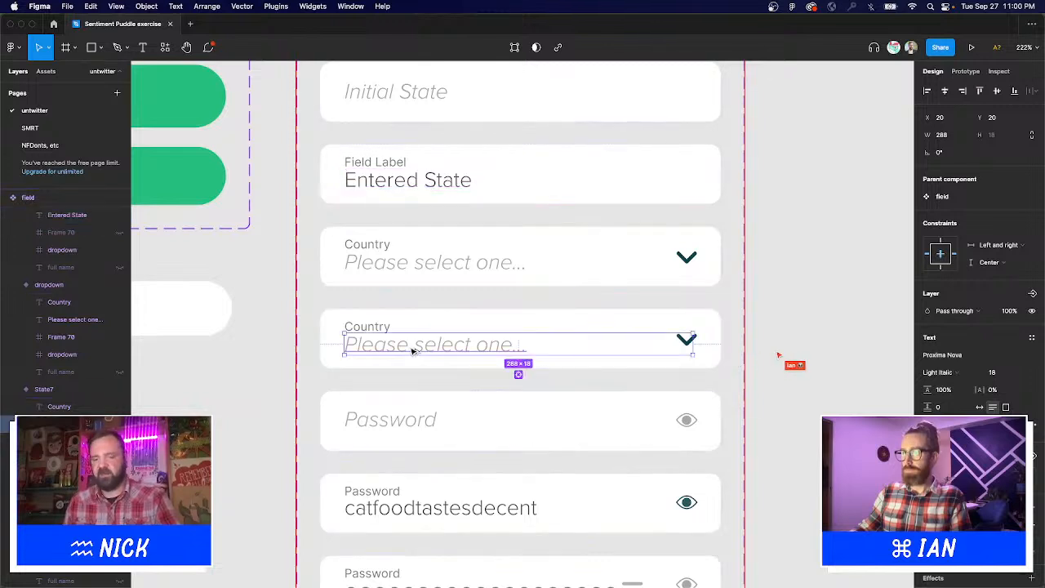
{"action": "key", "text": "super+alt+v"}
{"action": "key", "text": "Escape"}
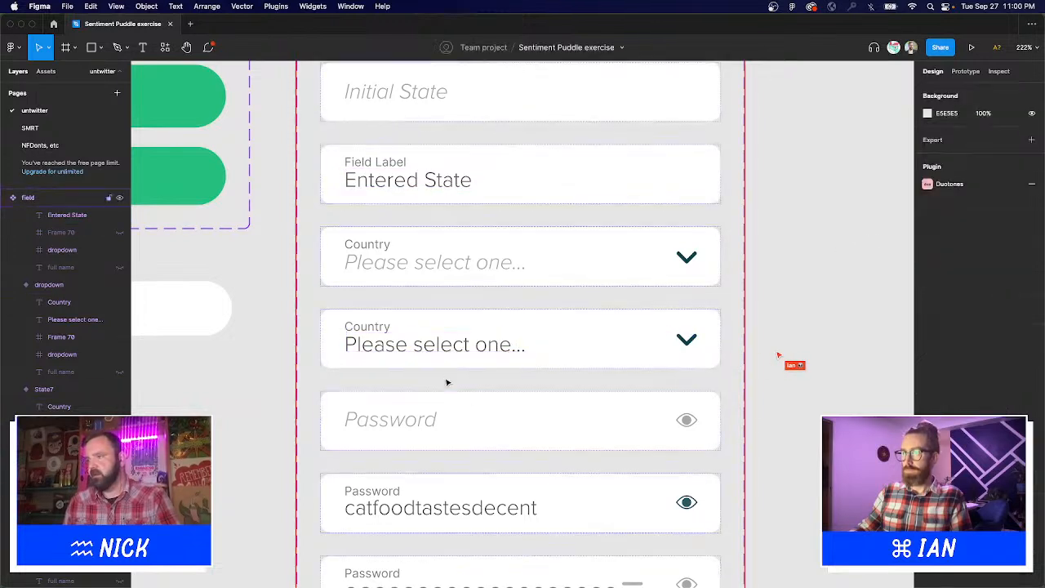
Retype the second dropdown's text as 'Entered value'.
{"action": "key", "text": "t"}
{"action": "triple_click", "coordinate": [444, 347]}
{"action": "type", "text": "E"}
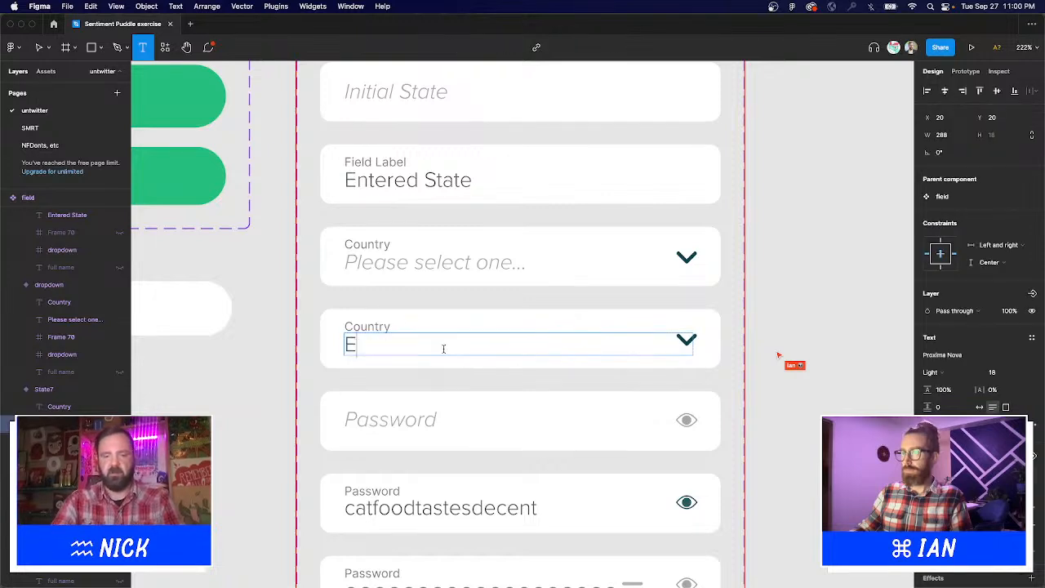
{"action": "type", "text": "ntered valye"}
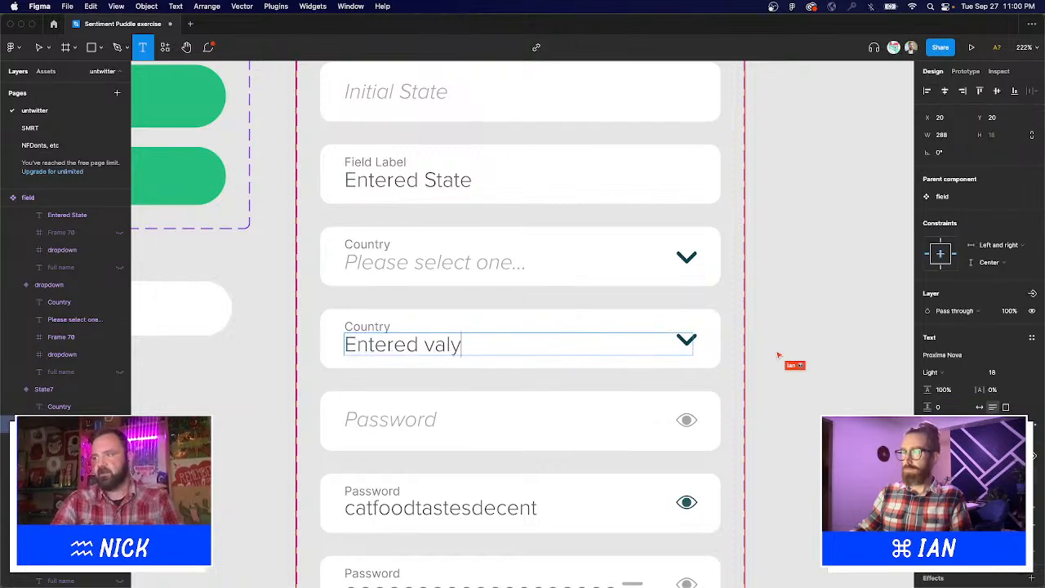
{"action": "key", "text": "BackSpace"}
{"action": "key", "text": "BackSpace"}
{"action": "type", "text": "ue"}
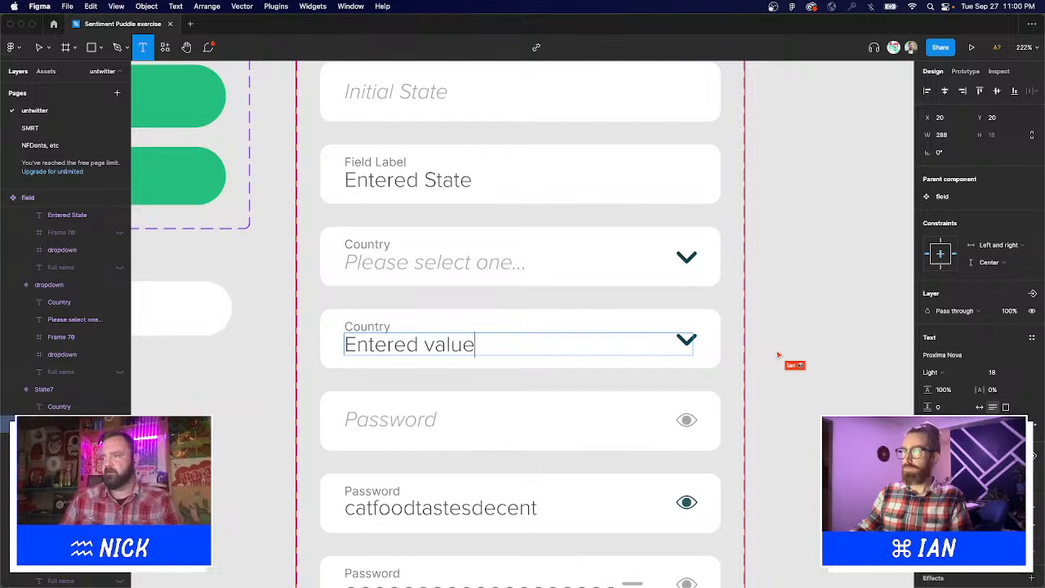
{"action": "key", "text": "Escape"}
{"action": "key", "text": "Escape"}
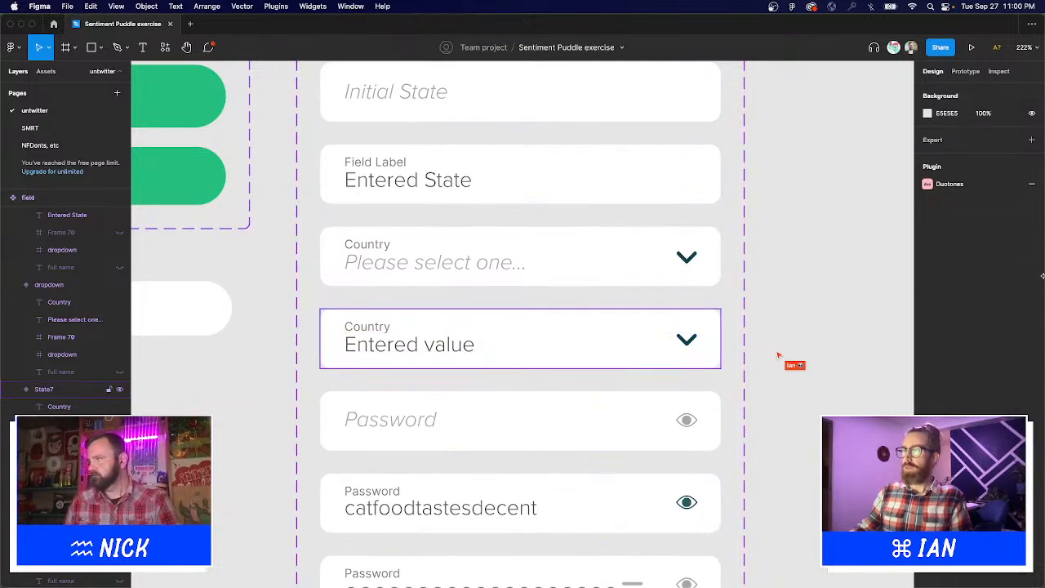
Switch the sign-up screen's Country field to State7 and change its text to 'Canada'.
{"action": "left_click", "coordinate": [558, 390]}
{"action": "scroll", "coordinate": [558, 389], "scroll_direction": "down", "scroll_amount": 5}
{"action": "scroll", "coordinate": [501, 388], "scroll_direction": "left", "scroll_amount": 5}
{"action": "scroll", "coordinate": [465, 462], "scroll_direction": "down", "scroll_amount": 5}
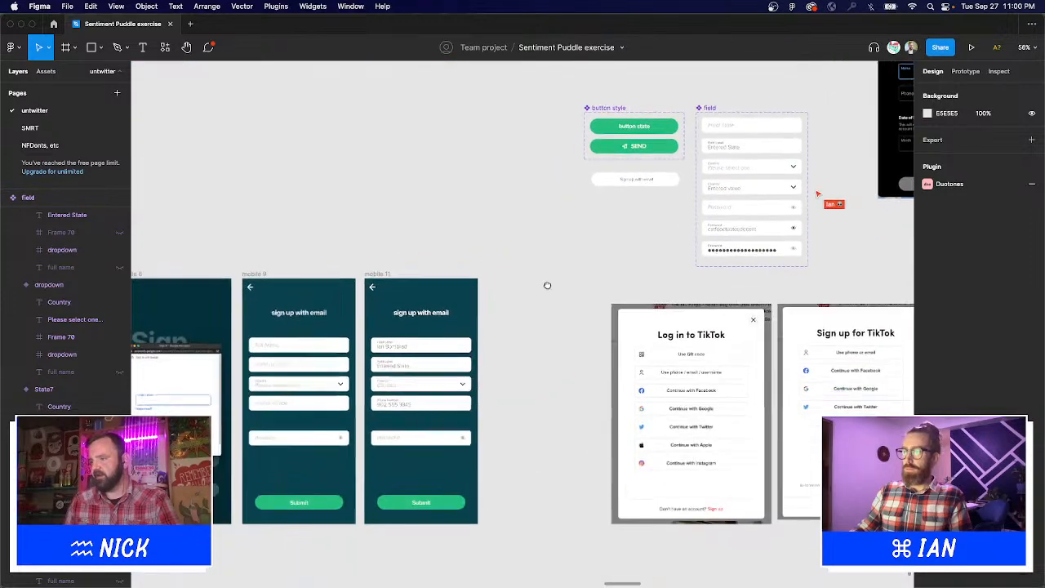
{"action": "left_click_drag", "start_coordinate": [339, 329], "coordinate": [495, 457]}
{"action": "left_click", "coordinate": [490, 280]}
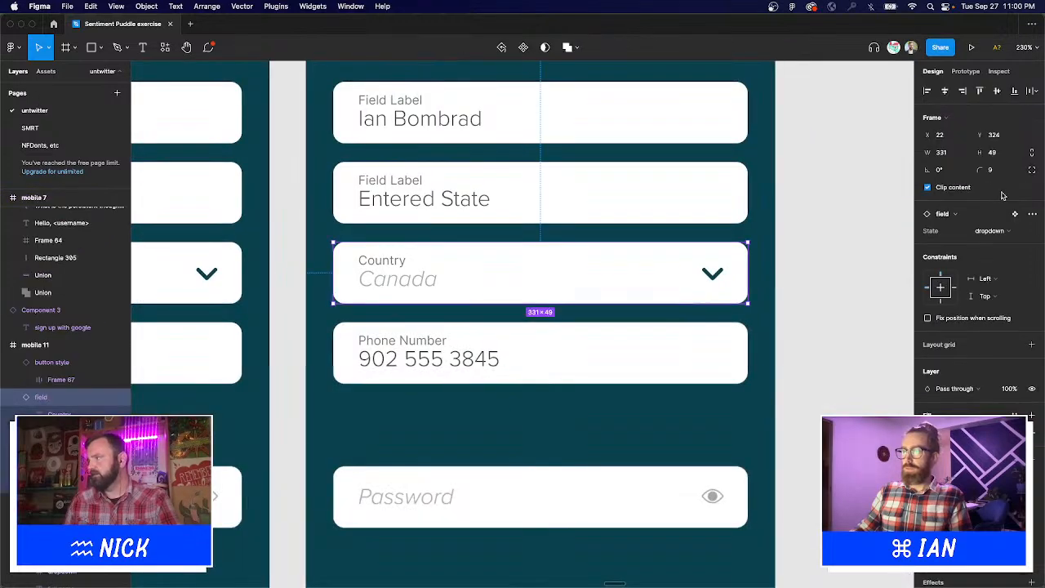
{"action": "left_click", "coordinate": [996, 233]}
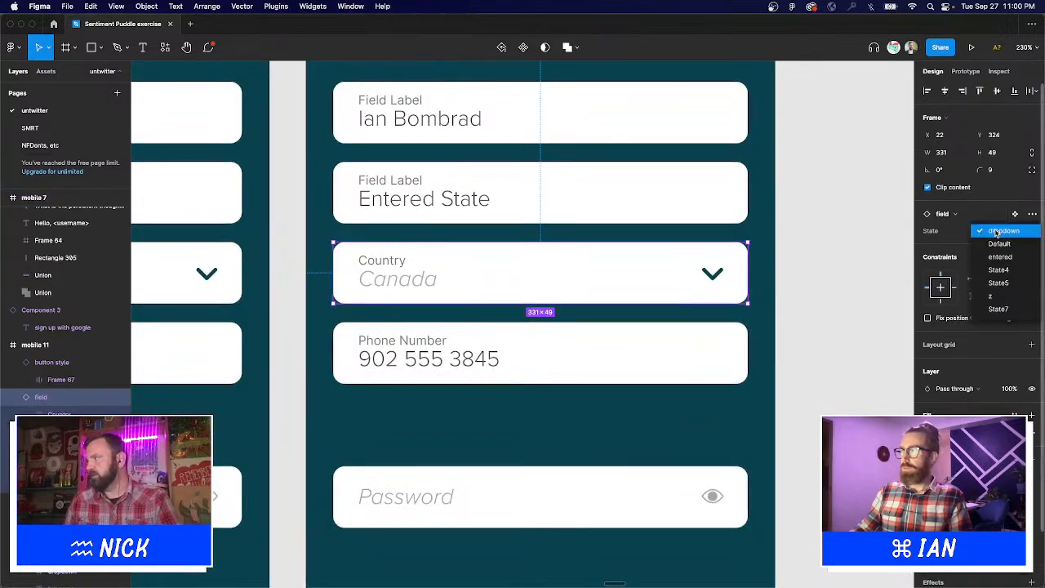
{"action": "left_click", "coordinate": [1004, 308]}
{"action": "double_click", "coordinate": [449, 287]}
{"action": "double_click", "coordinate": [435, 280]}
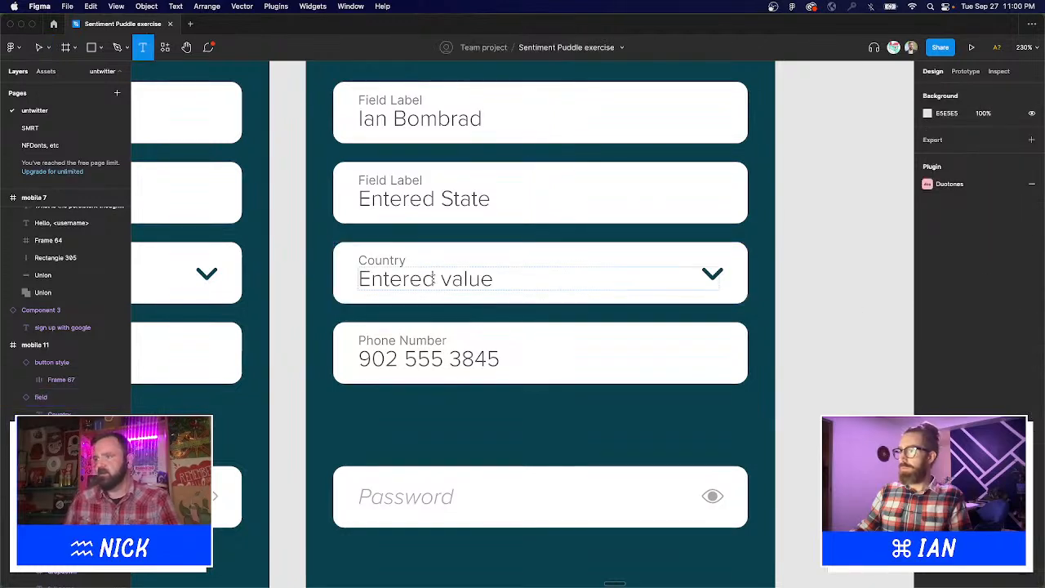
{"action": "type", "text": "Canada"}
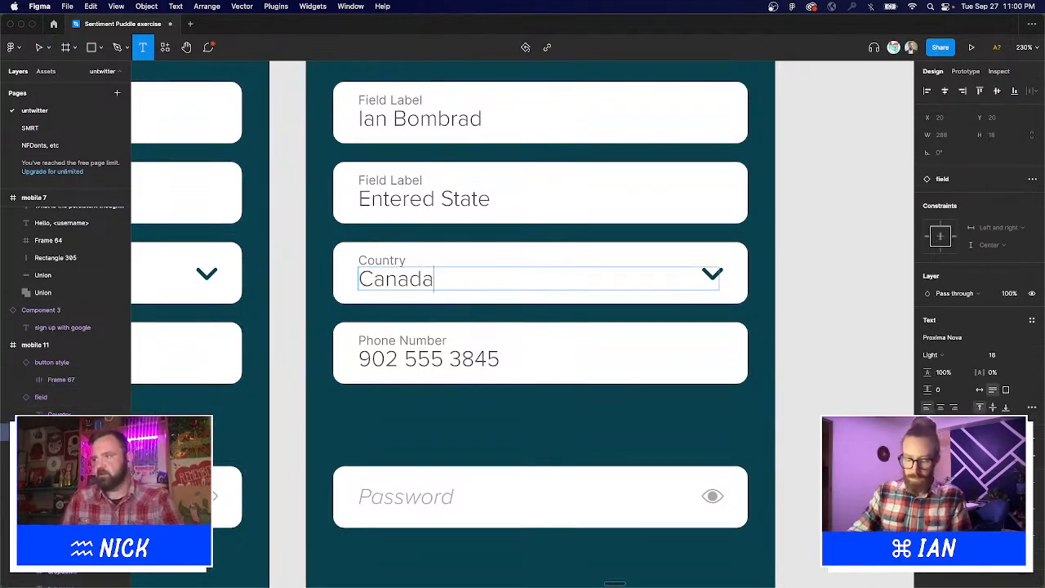
{"action": "key", "text": "Escape"}
Switch the Password field on the sign-up screen to the State5 variant.
{"action": "left_click", "coordinate": [805, 448]}
{"action": "scroll", "coordinate": [804, 448], "scroll_direction": "down", "scroll_amount": 5}
{"action": "scroll", "coordinate": [788, 445], "scroll_direction": "down", "scroll_amount": 3}
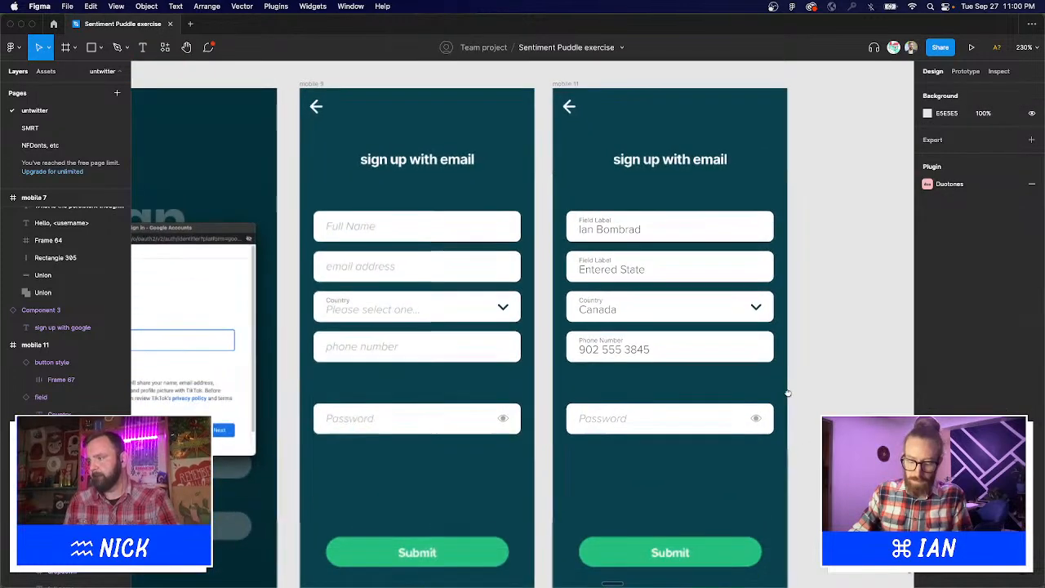
{"action": "left_click", "coordinate": [768, 429]}
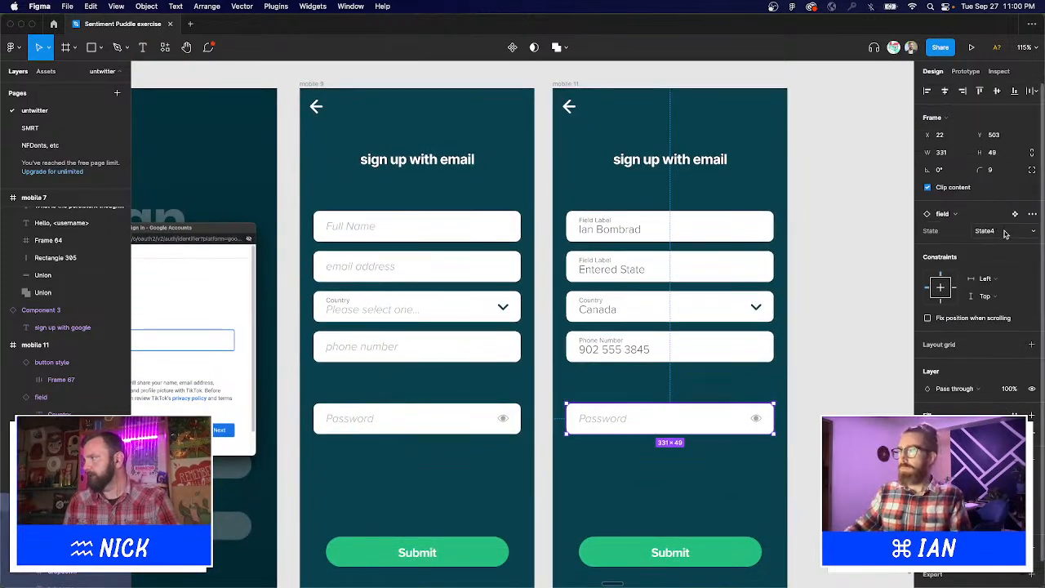
{"action": "left_click", "coordinate": [1000, 231]}
{"action": "left_click", "coordinate": [1003, 243]}
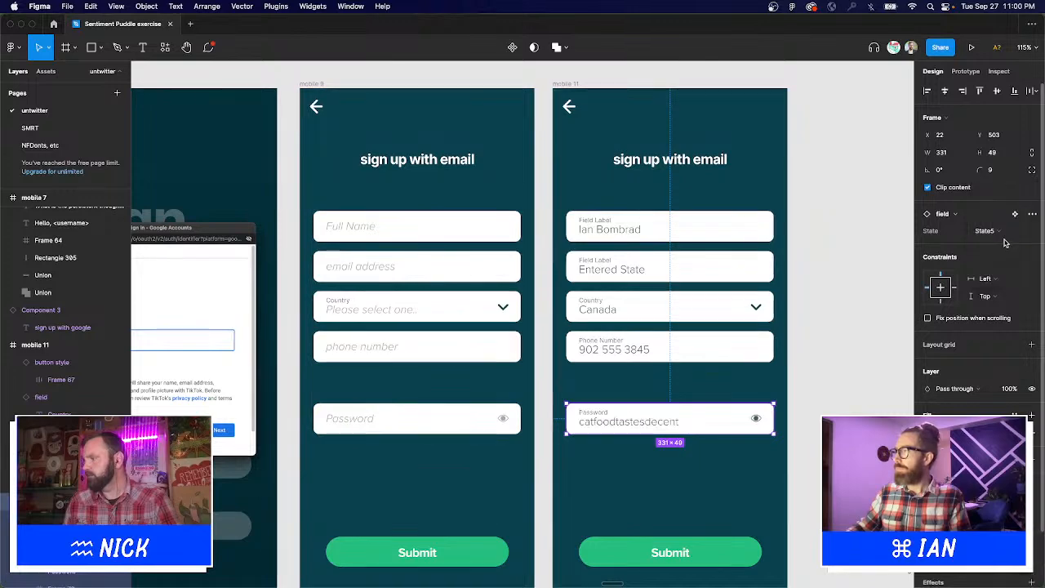
{"action": "left_click", "coordinate": [863, 320]}
Zoom out and frame both sign-up screens to review the filled-in forms.
{"action": "key", "text": "super+minus"}
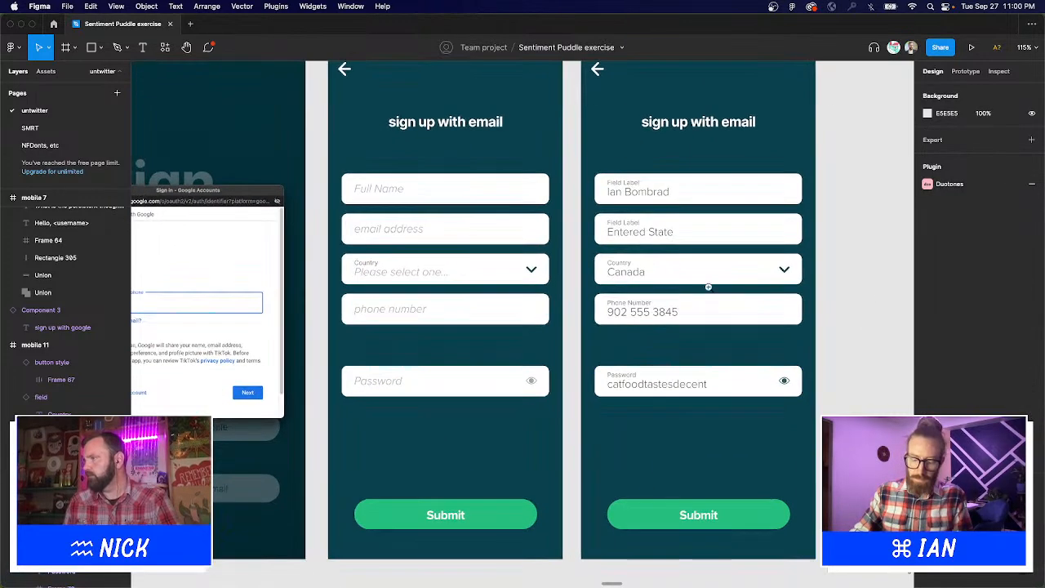
{"action": "left_click_drag", "start_coordinate": [327, 145], "coordinate": [775, 441]}
{"action": "scroll", "coordinate": [775, 443], "scroll_direction": "left", "scroll_amount": 5}
{"action": "scroll", "coordinate": [775, 444], "scroll_direction": "up", "scroll_amount": 2}
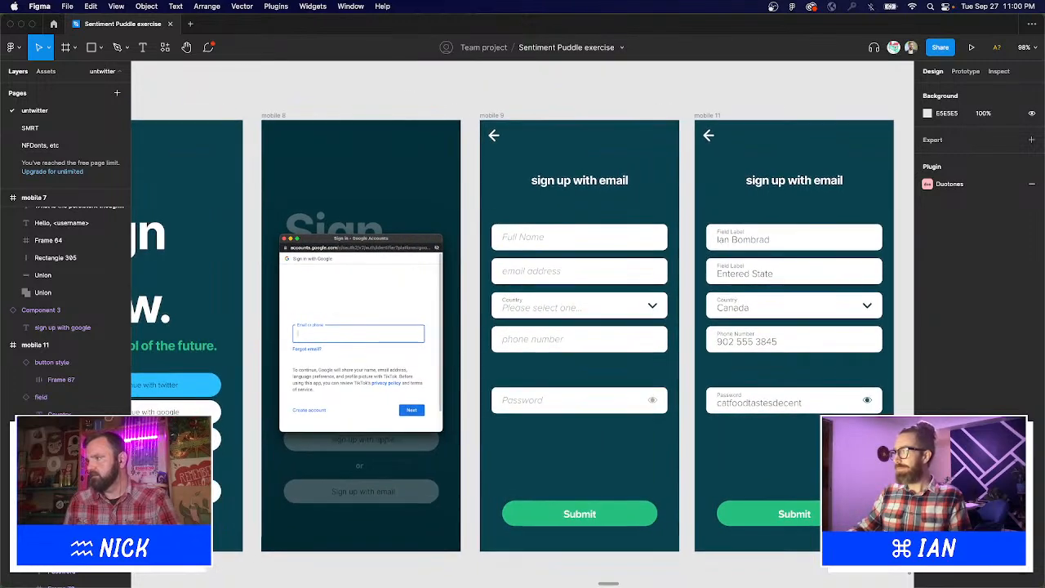
{"action": "scroll", "coordinate": [777, 332], "scroll_direction": "right", "scroll_amount": 5}
{"action": "left_click_drag", "start_coordinate": [270, 85], "coordinate": [816, 530]}
{"action": "scroll", "coordinate": [549, 366], "scroll_direction": "down", "scroll_amount": 2}
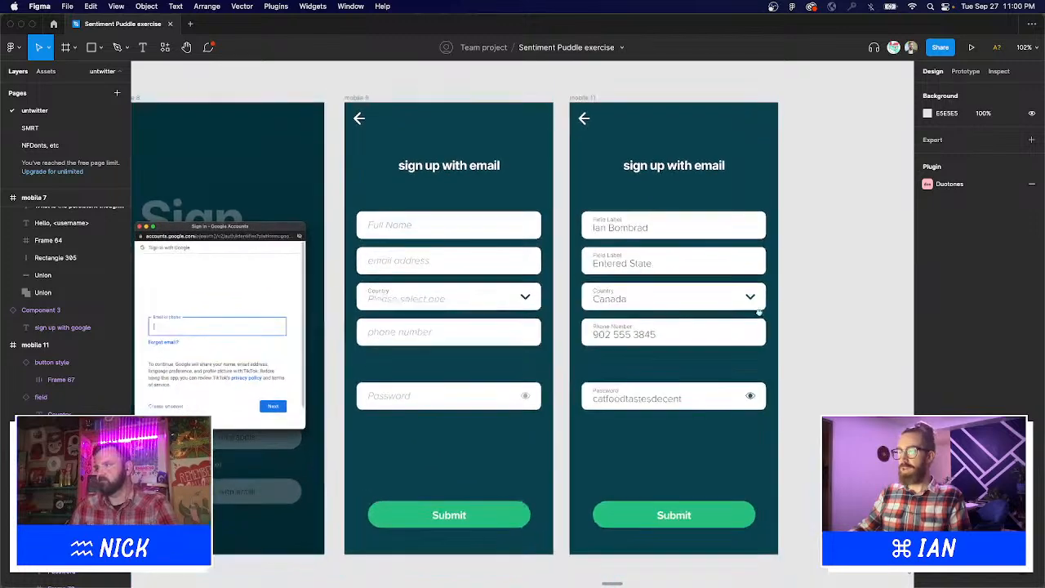
{"action": "scroll", "coordinate": [814, 309], "scroll_direction": "right", "scroll_amount": 3}
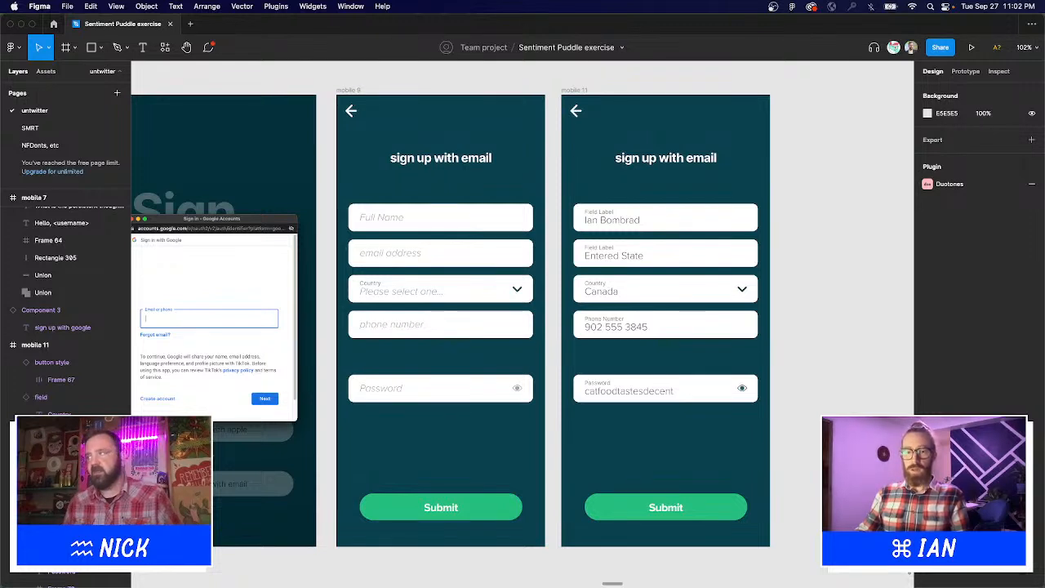
{"action": "mouse_move", "coordinate": [675, 574]}
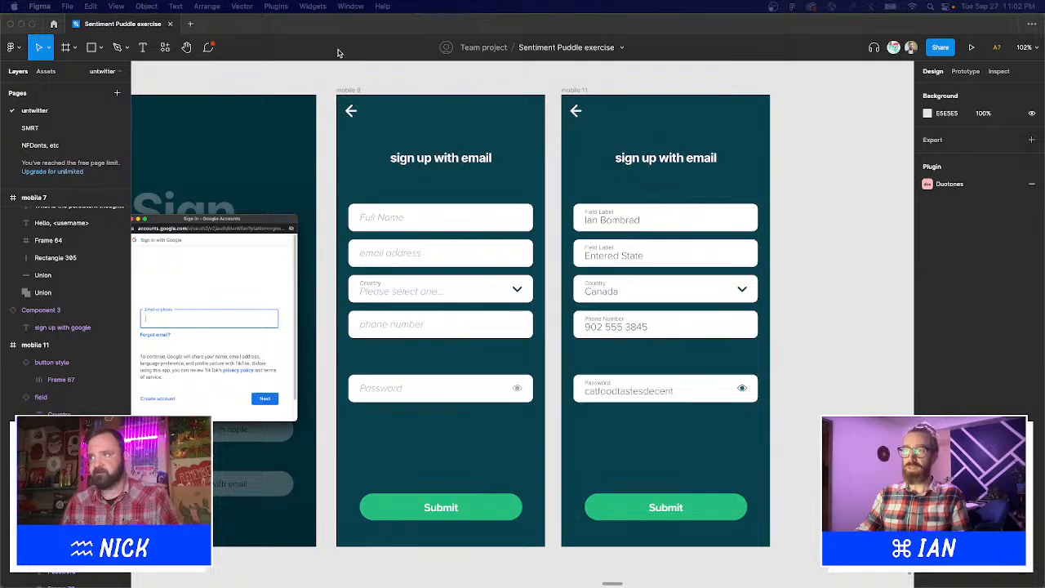
{"action": "left_click_drag", "start_coordinate": [209, 80], "coordinate": [744, 550]}
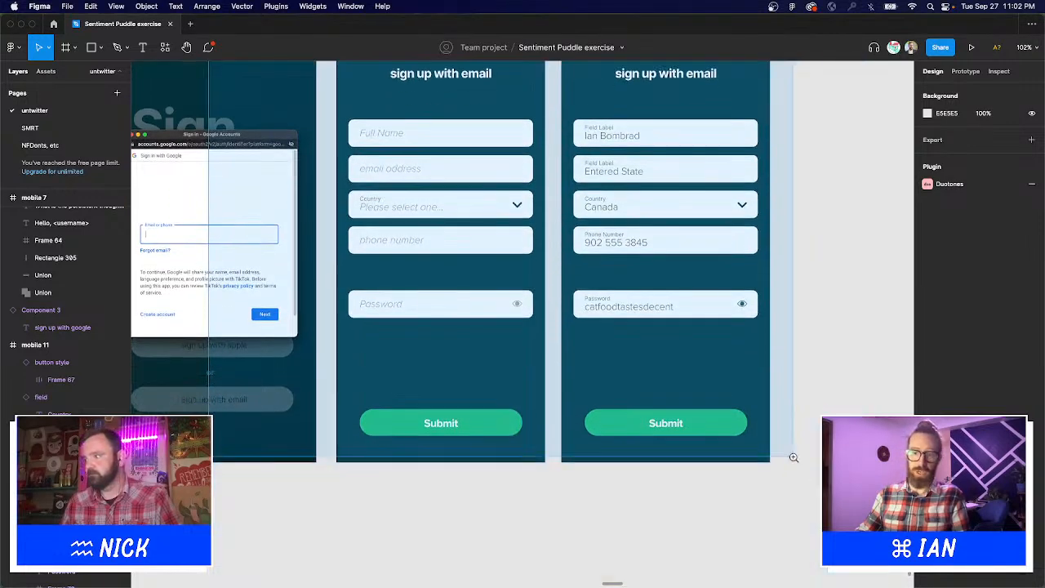